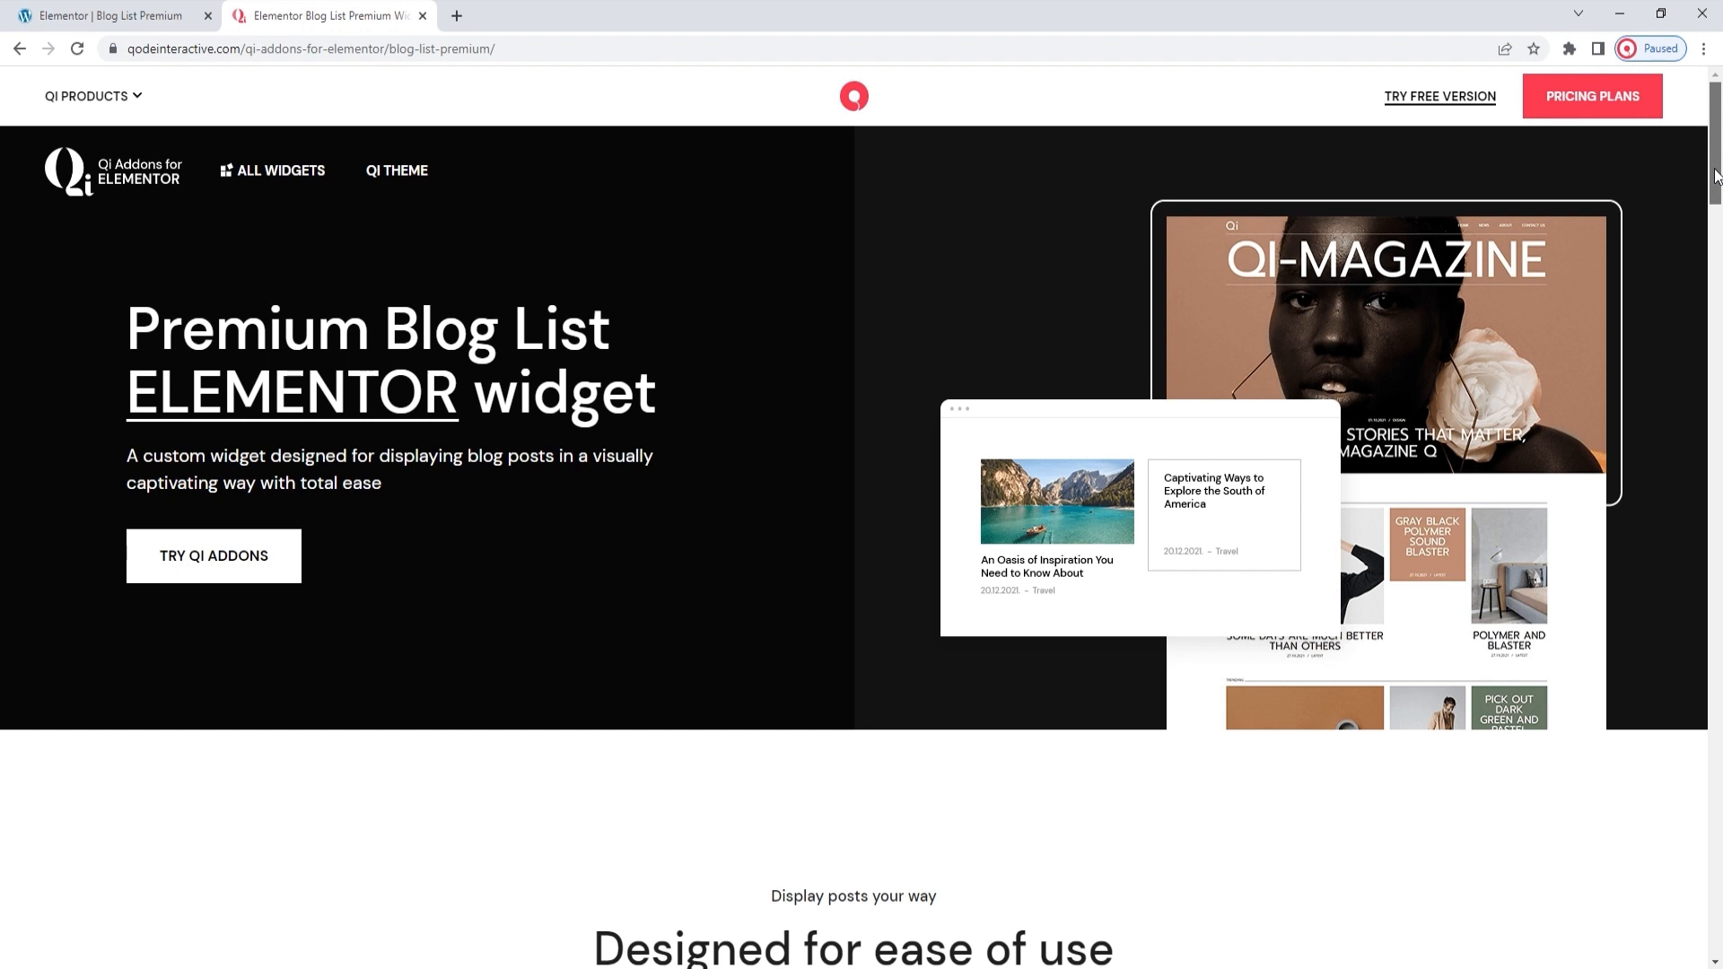
# Step: Look through the sample layouts on the Premium Blog List widget's demo page down to its end
pyautogui.moveTo(1714, 175); pyautogui.dragTo(1714, 247)
pyautogui.scroll(-3, 1719, 251)
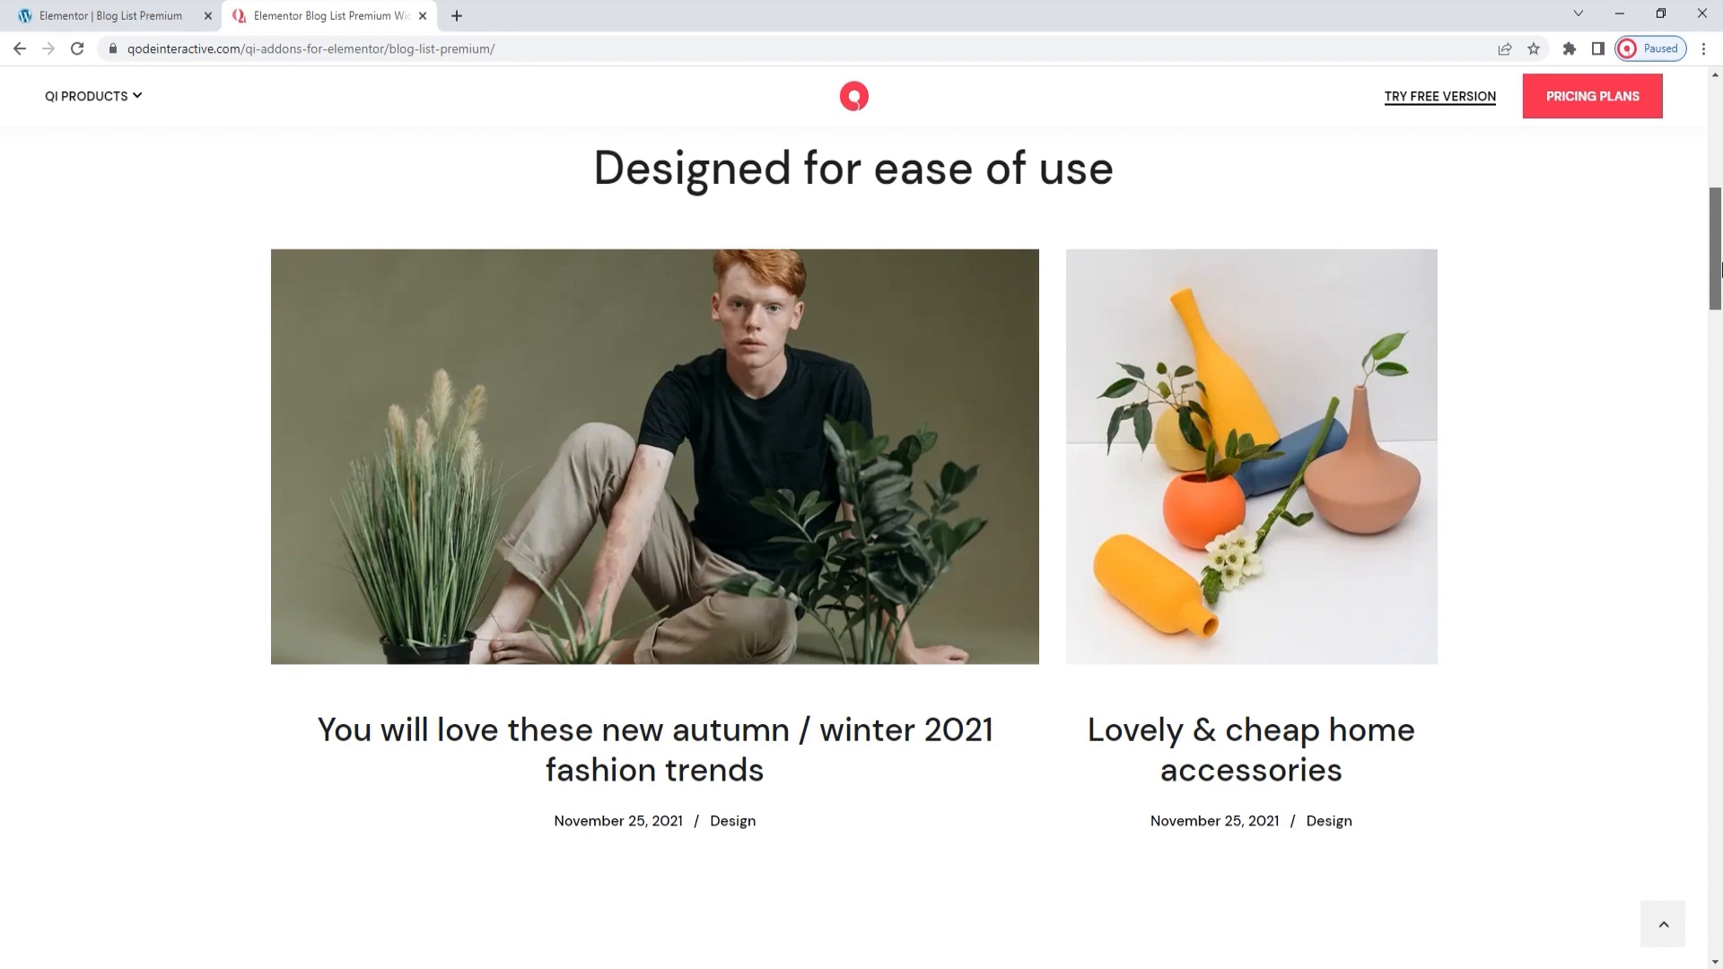
pyautogui.moveTo(1719, 267); pyautogui.dragTo(1719, 392)
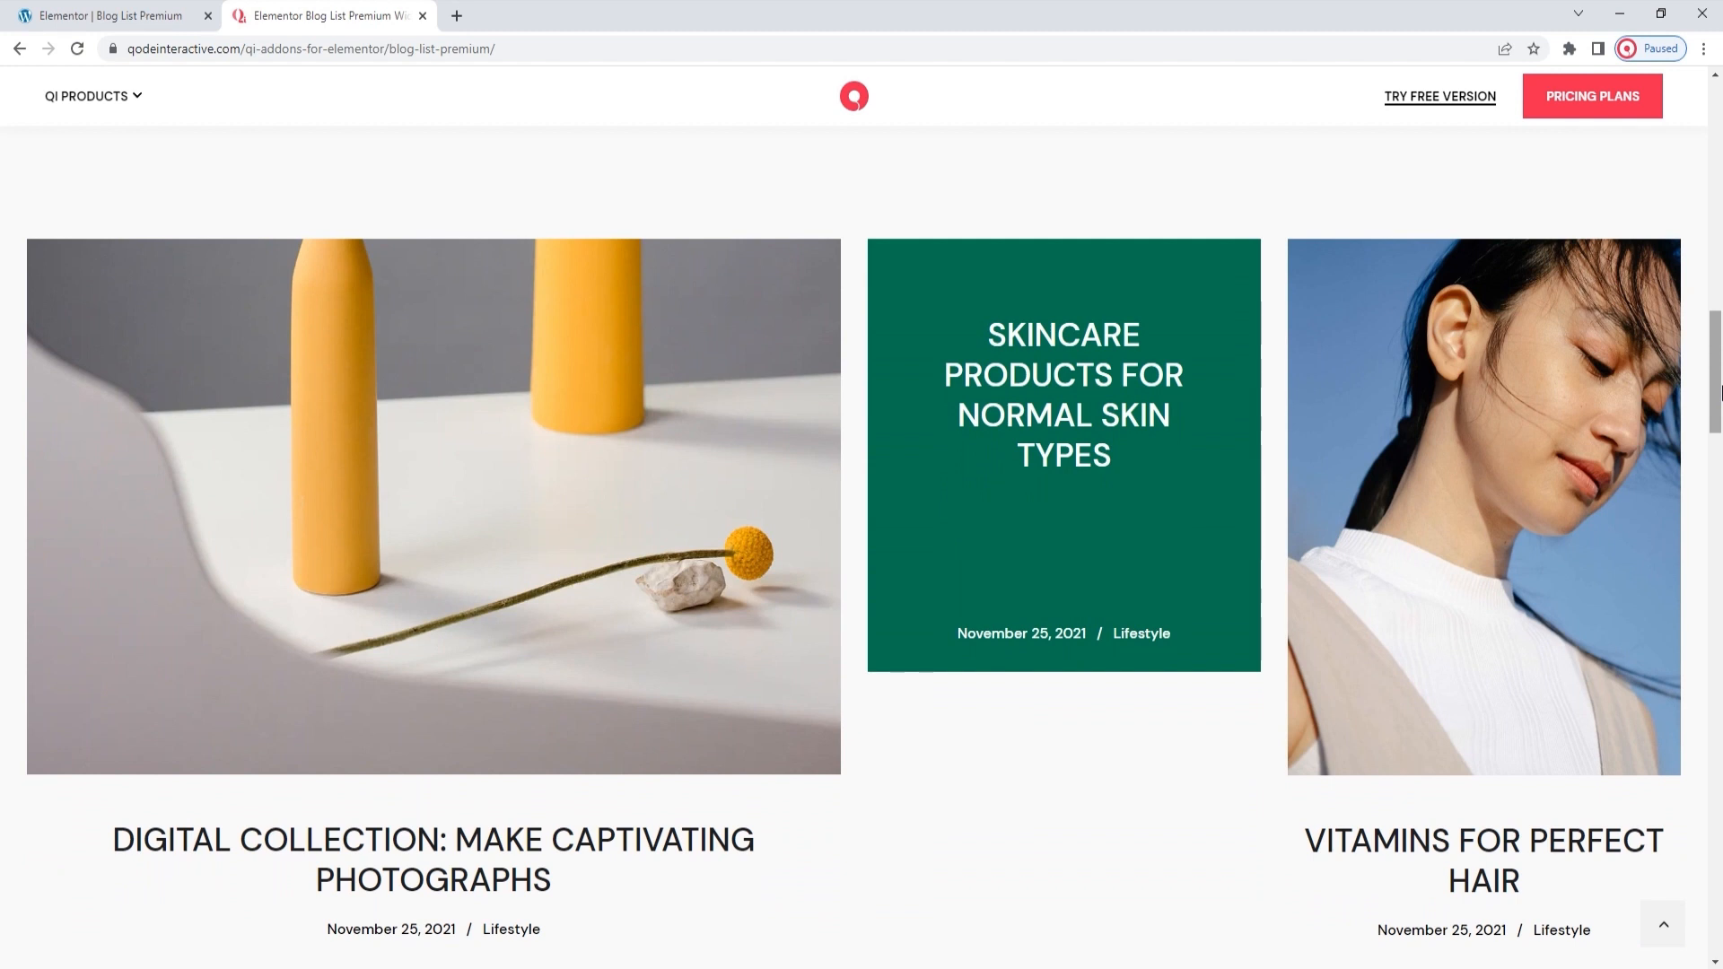
pyautogui.moveTo(1720, 392); pyautogui.dragTo(1719, 542)
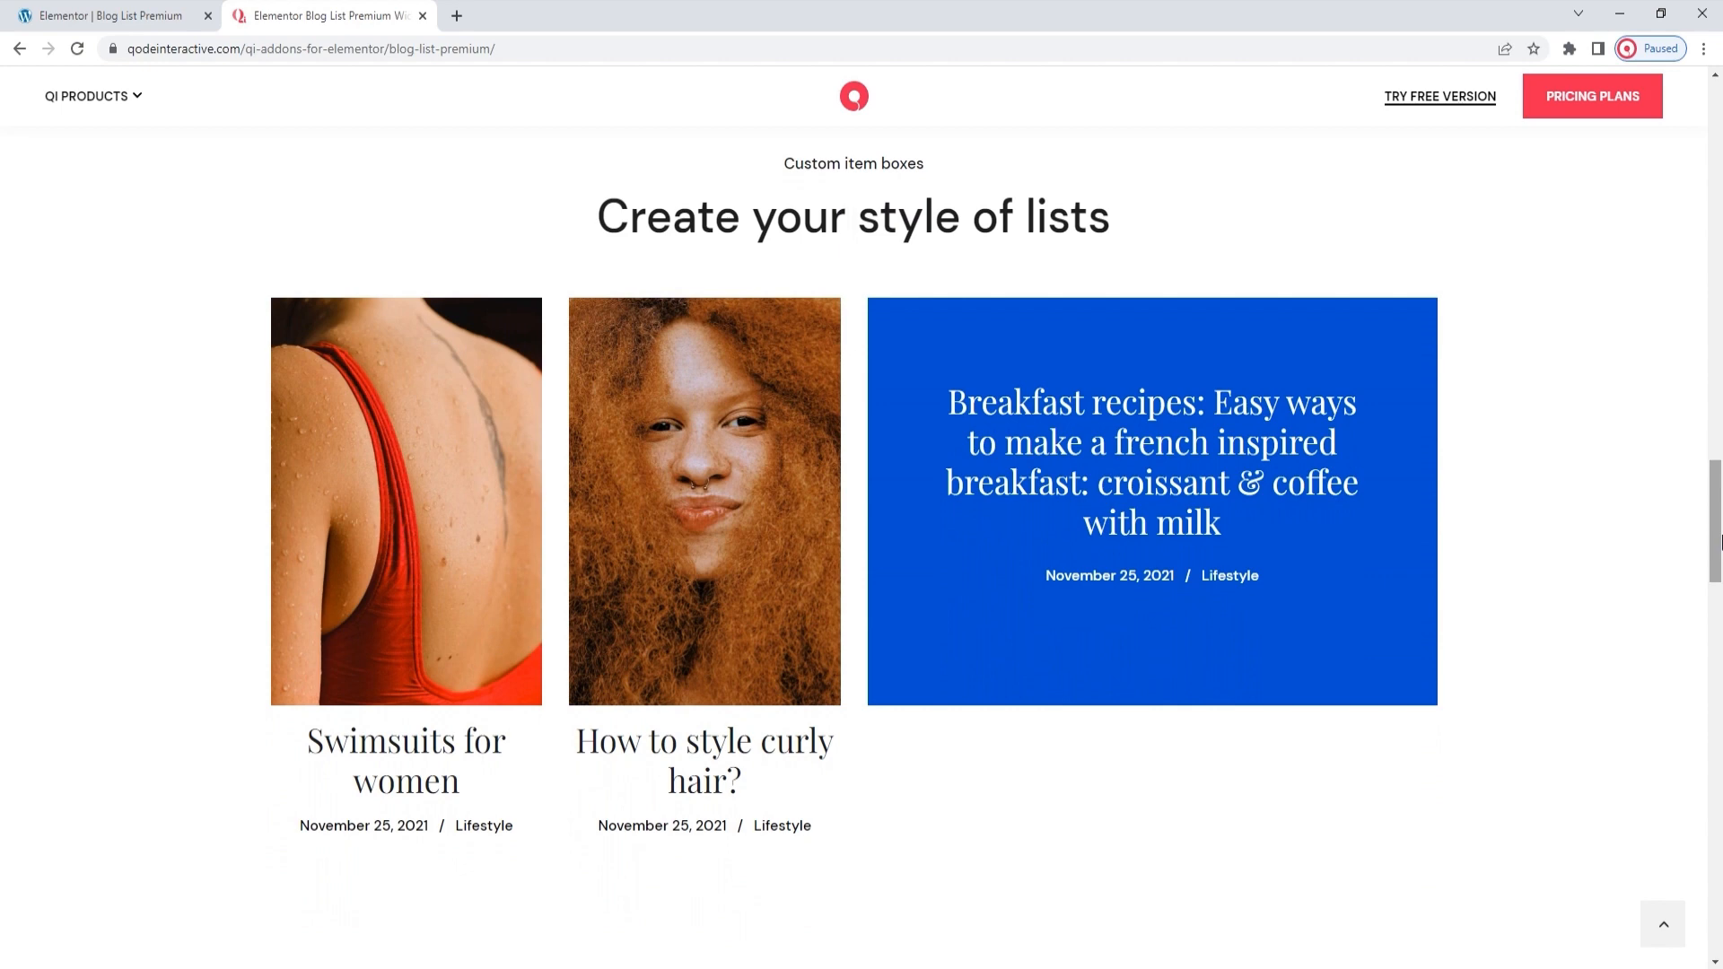
pyautogui.moveTo(1720, 539); pyautogui.dragTo(1720, 830)
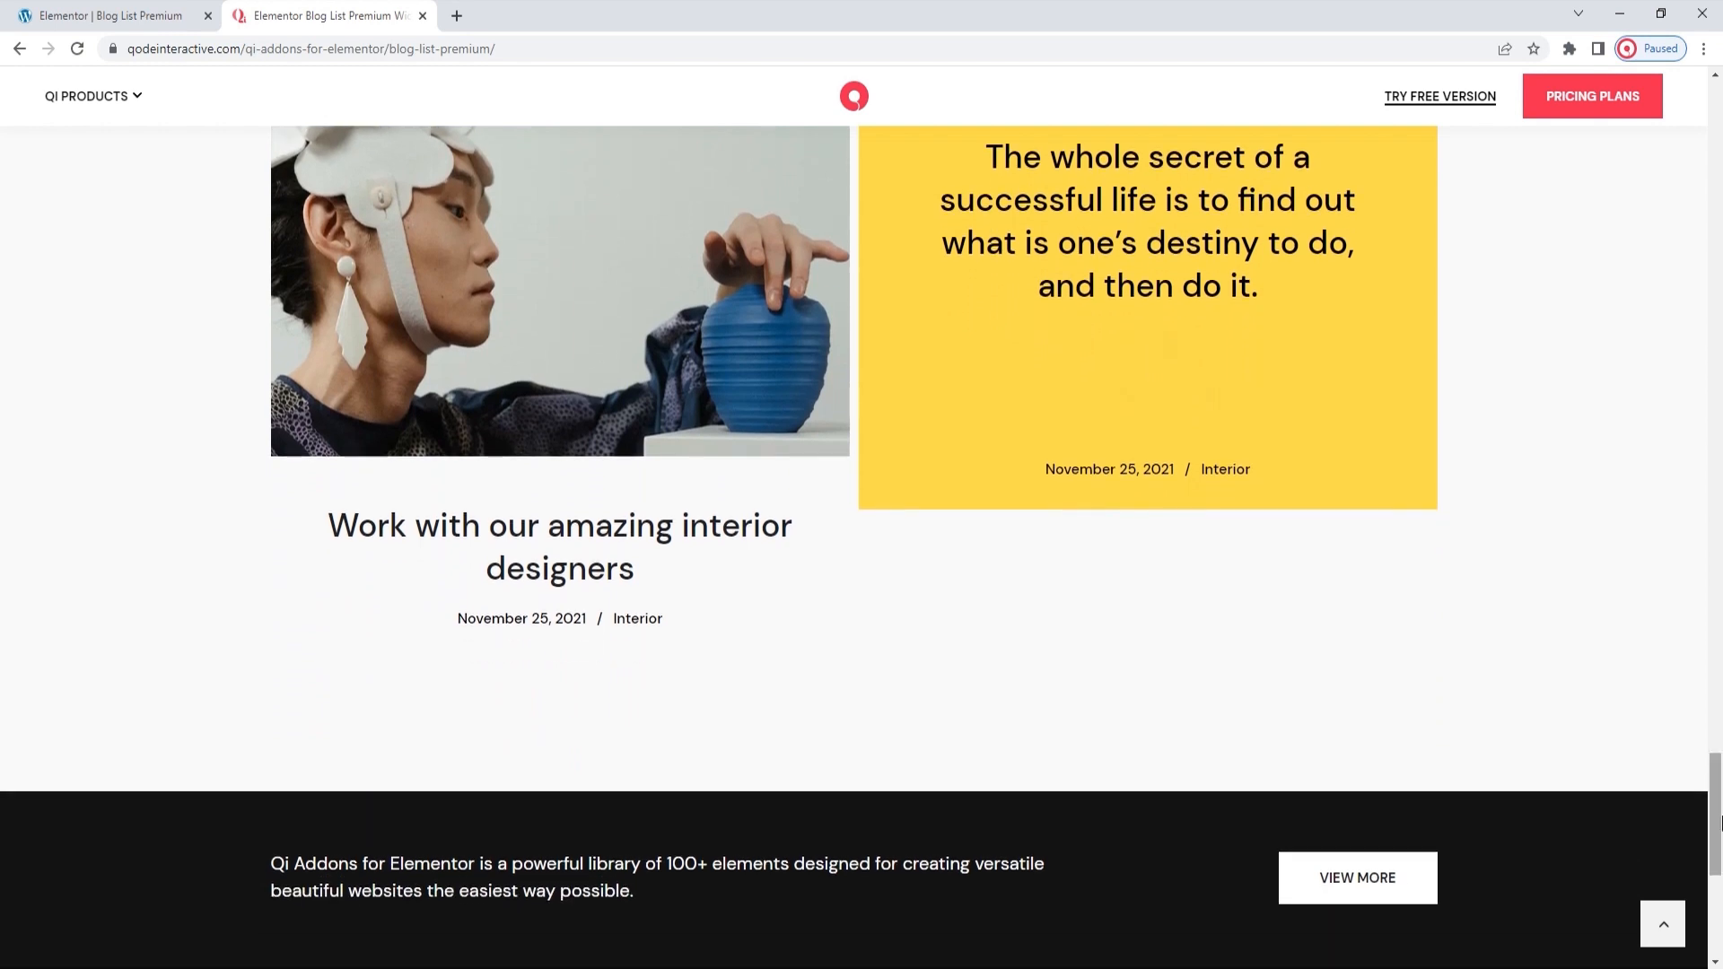
# Step: Switch to the Elementor editor, search the widgets for "blog", and add the Blog List Premium widget to the page's empty section
pyautogui.click(188, 11)
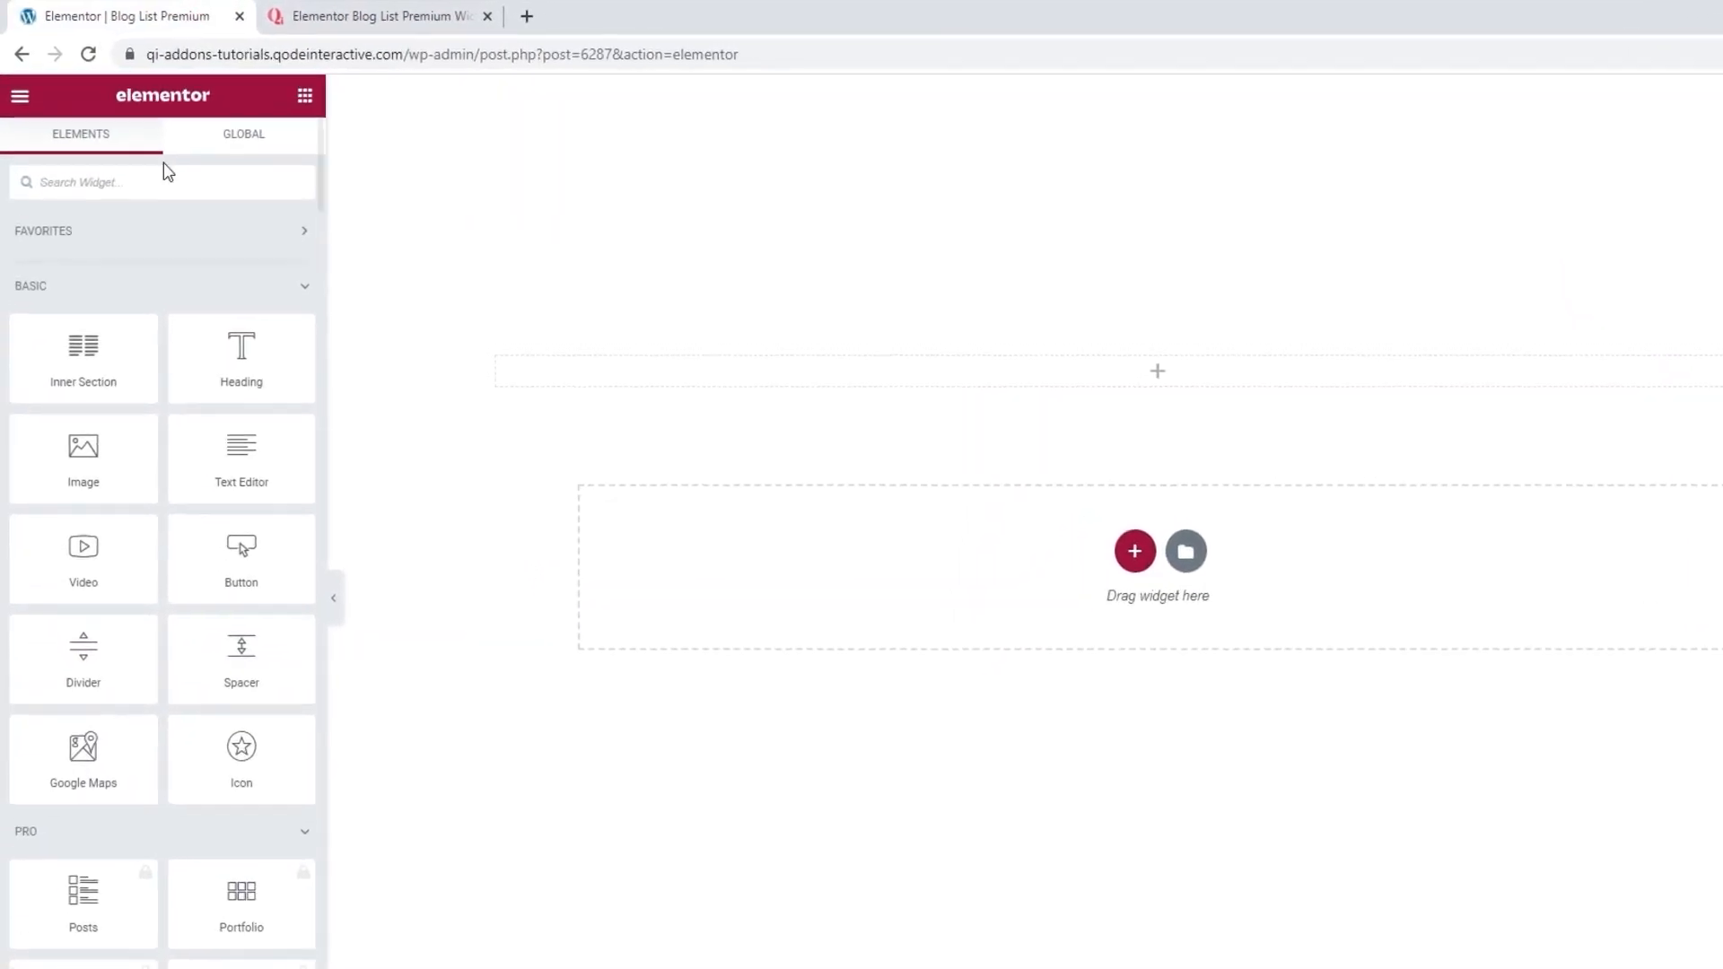
pyautogui.click(153, 184)
pyautogui.write('blog')
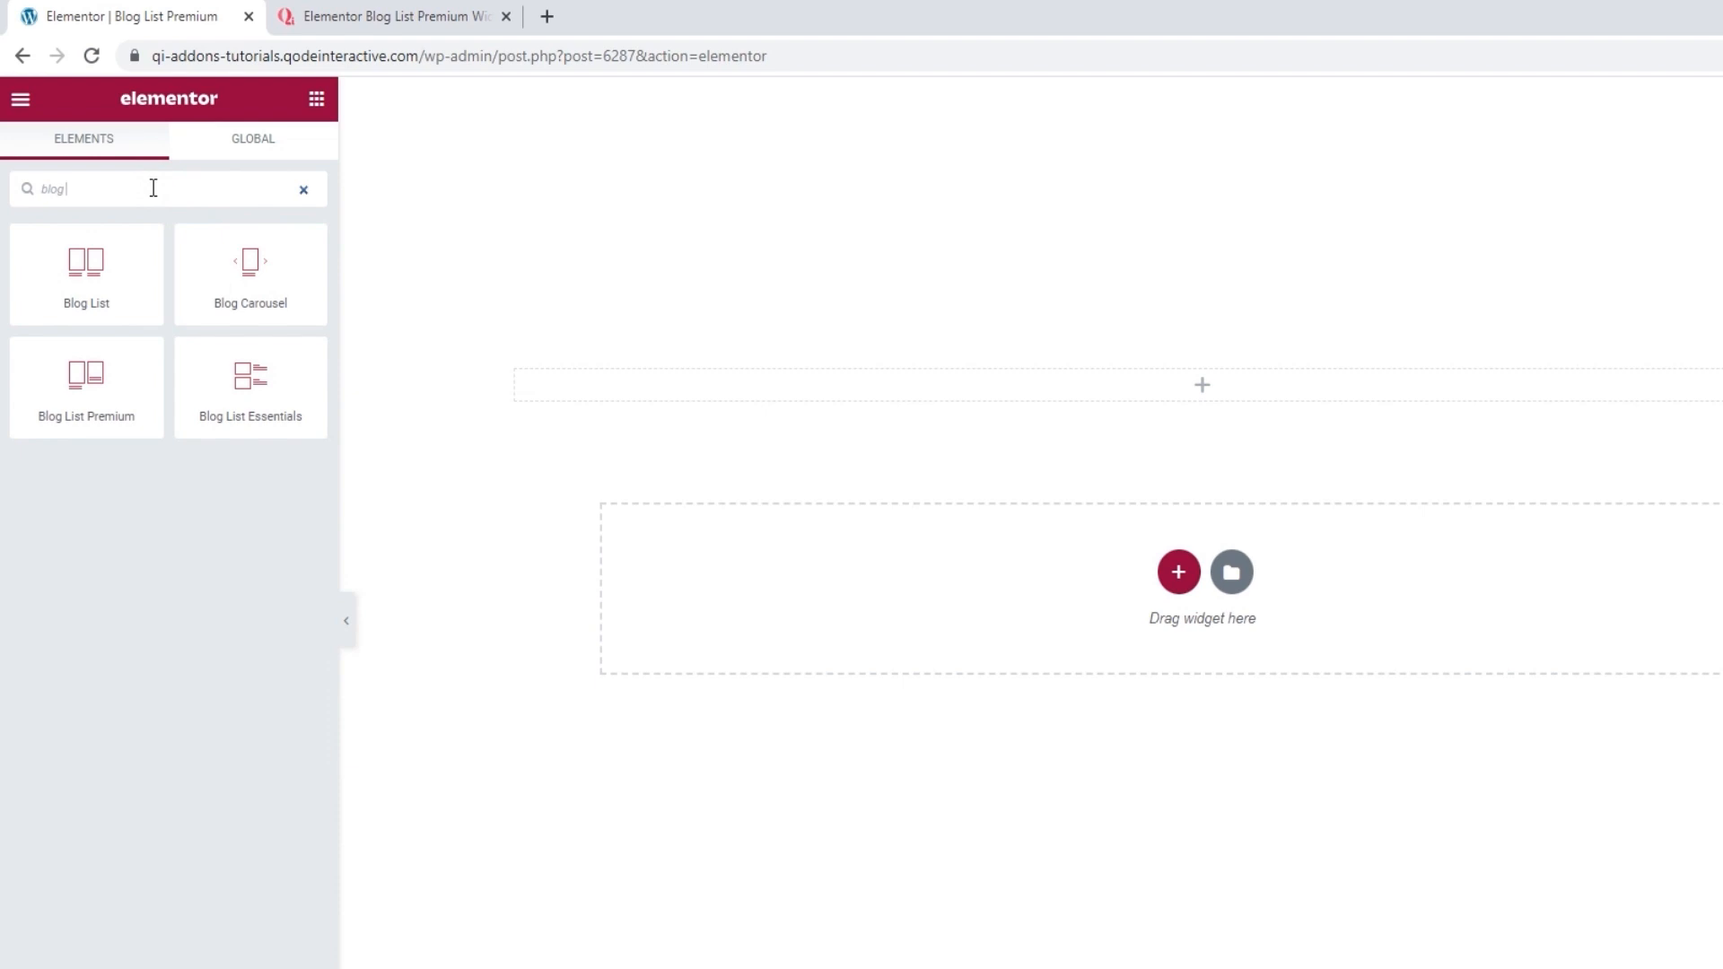
pyautogui.click(85, 374)
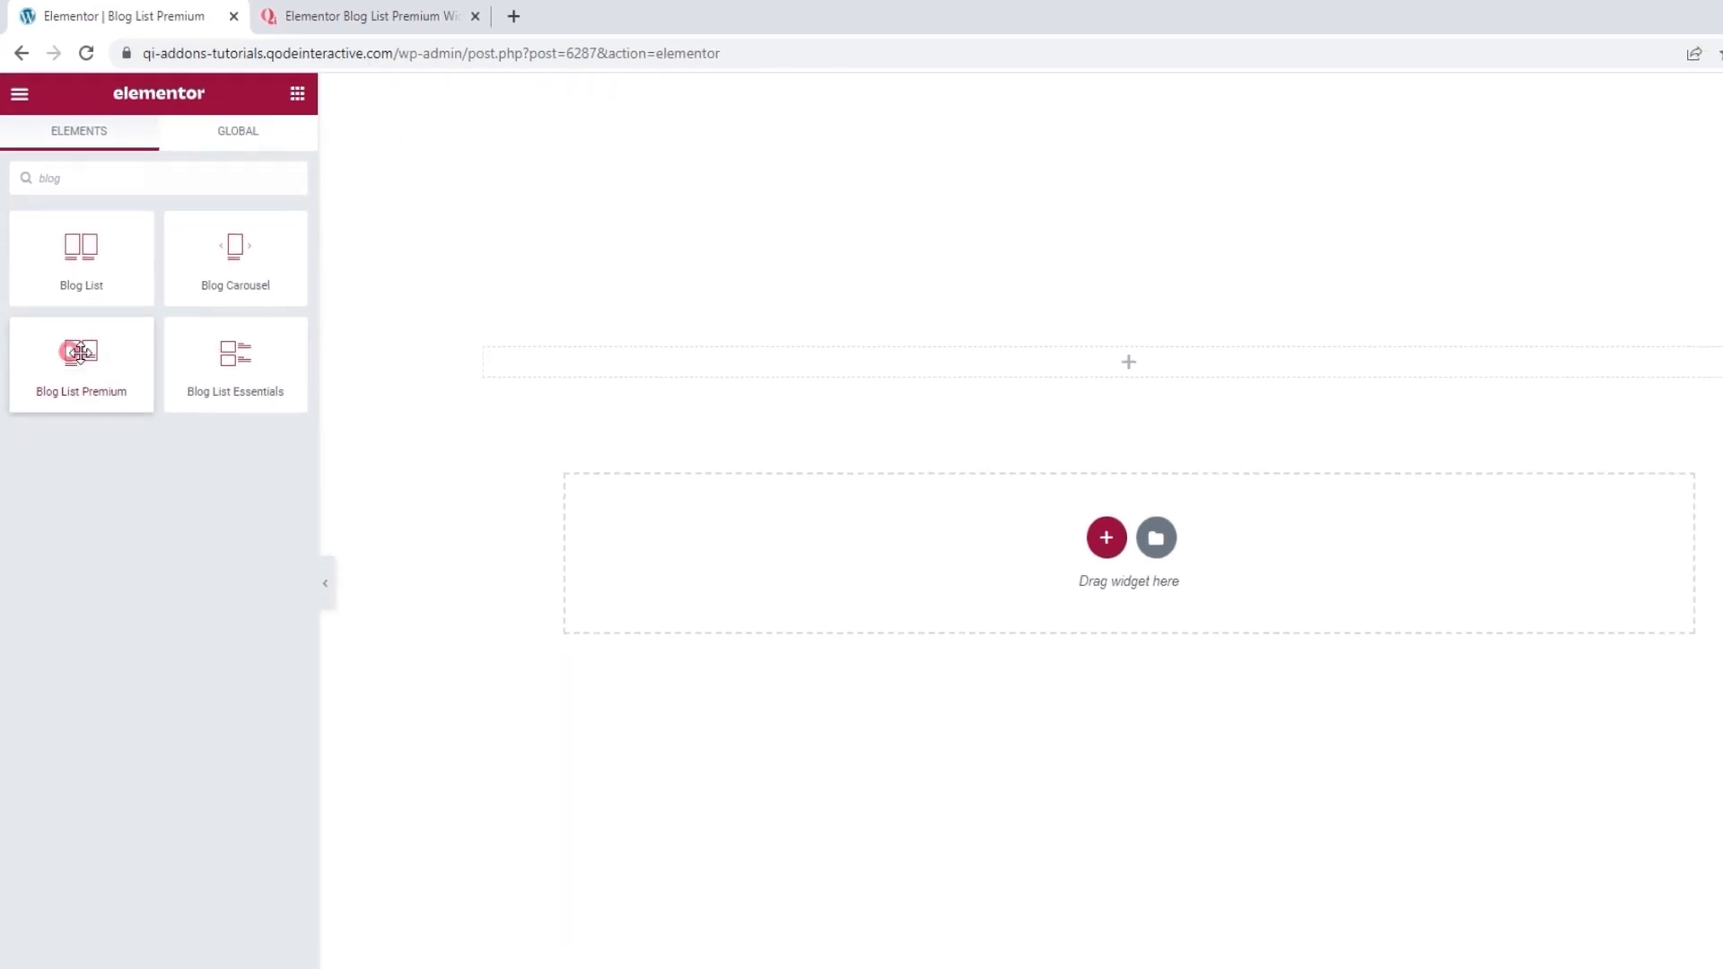
pyautogui.moveTo(79, 353); pyautogui.dragTo(1099, 359)
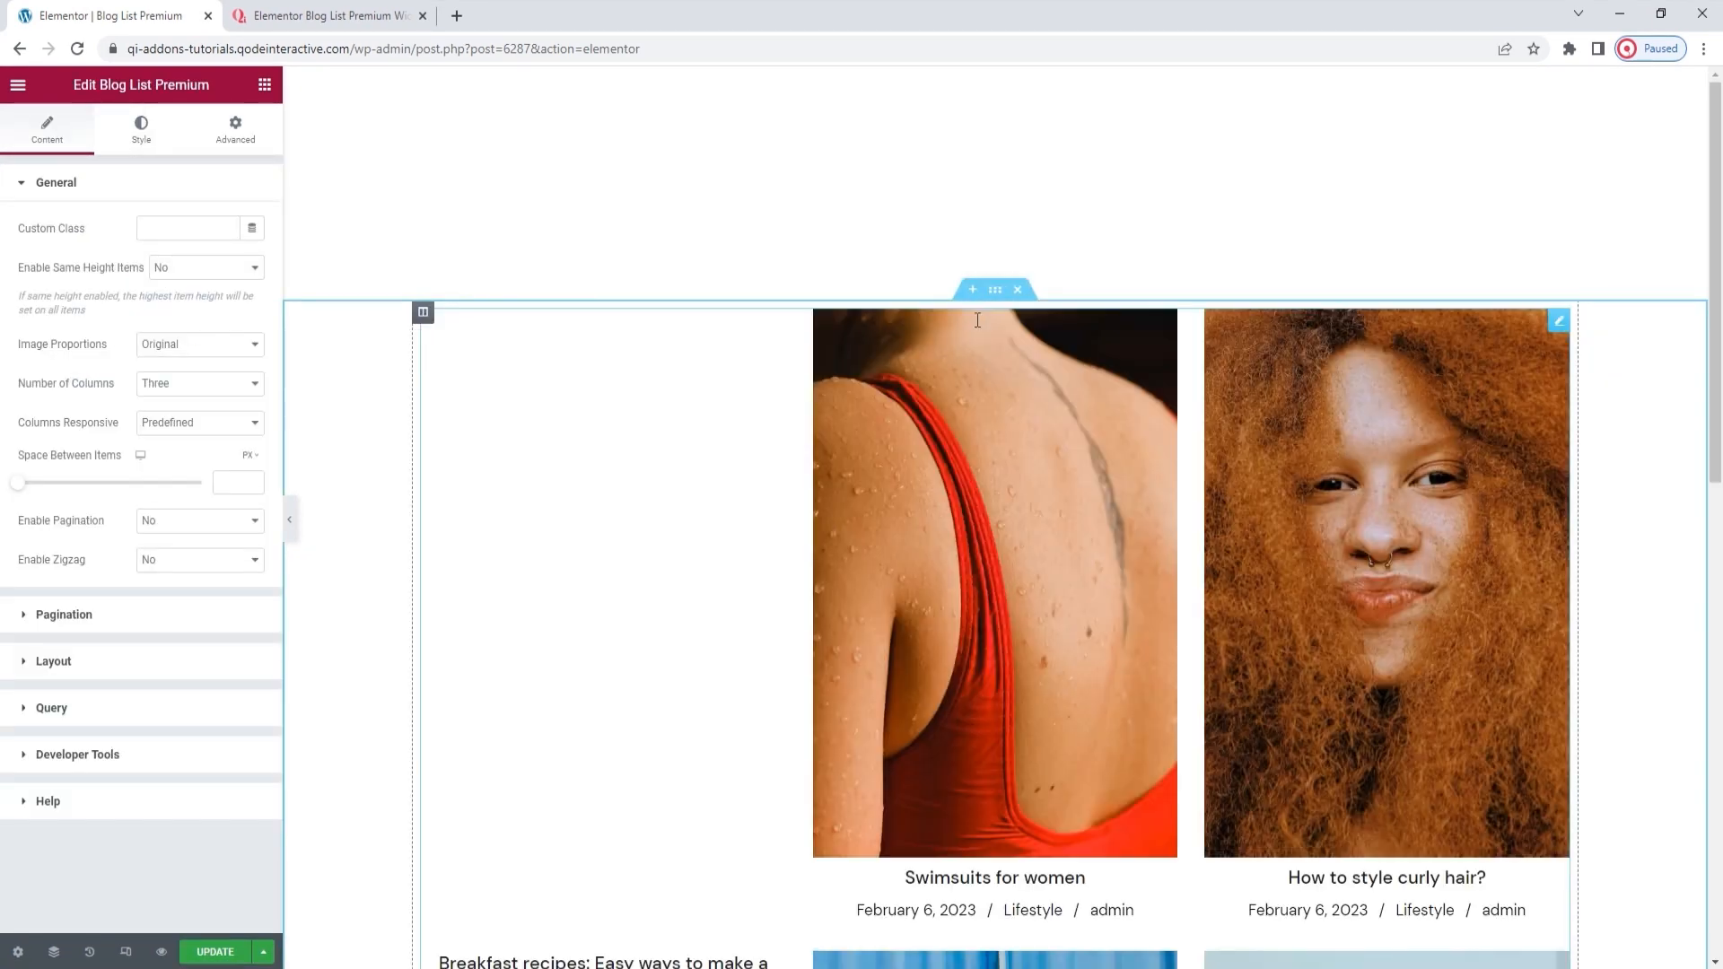
pyautogui.scroll(-5, 833, 307)
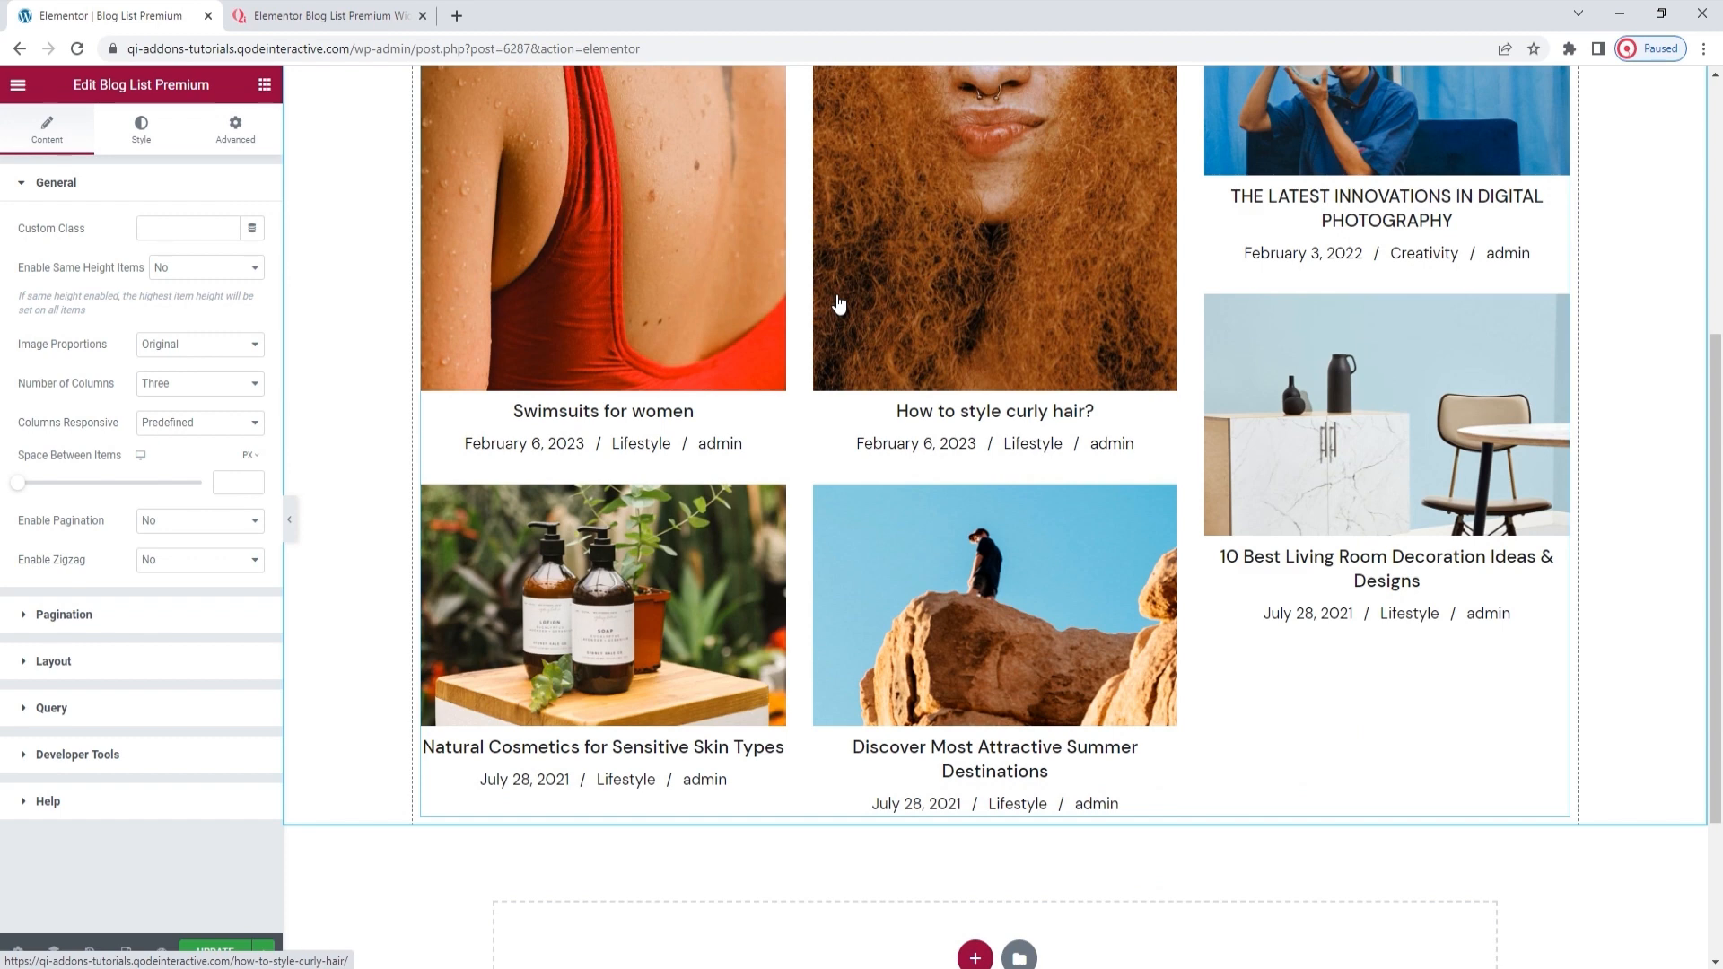
pyautogui.scroll(1, 838, 305)
pyautogui.scroll(1, 839, 297)
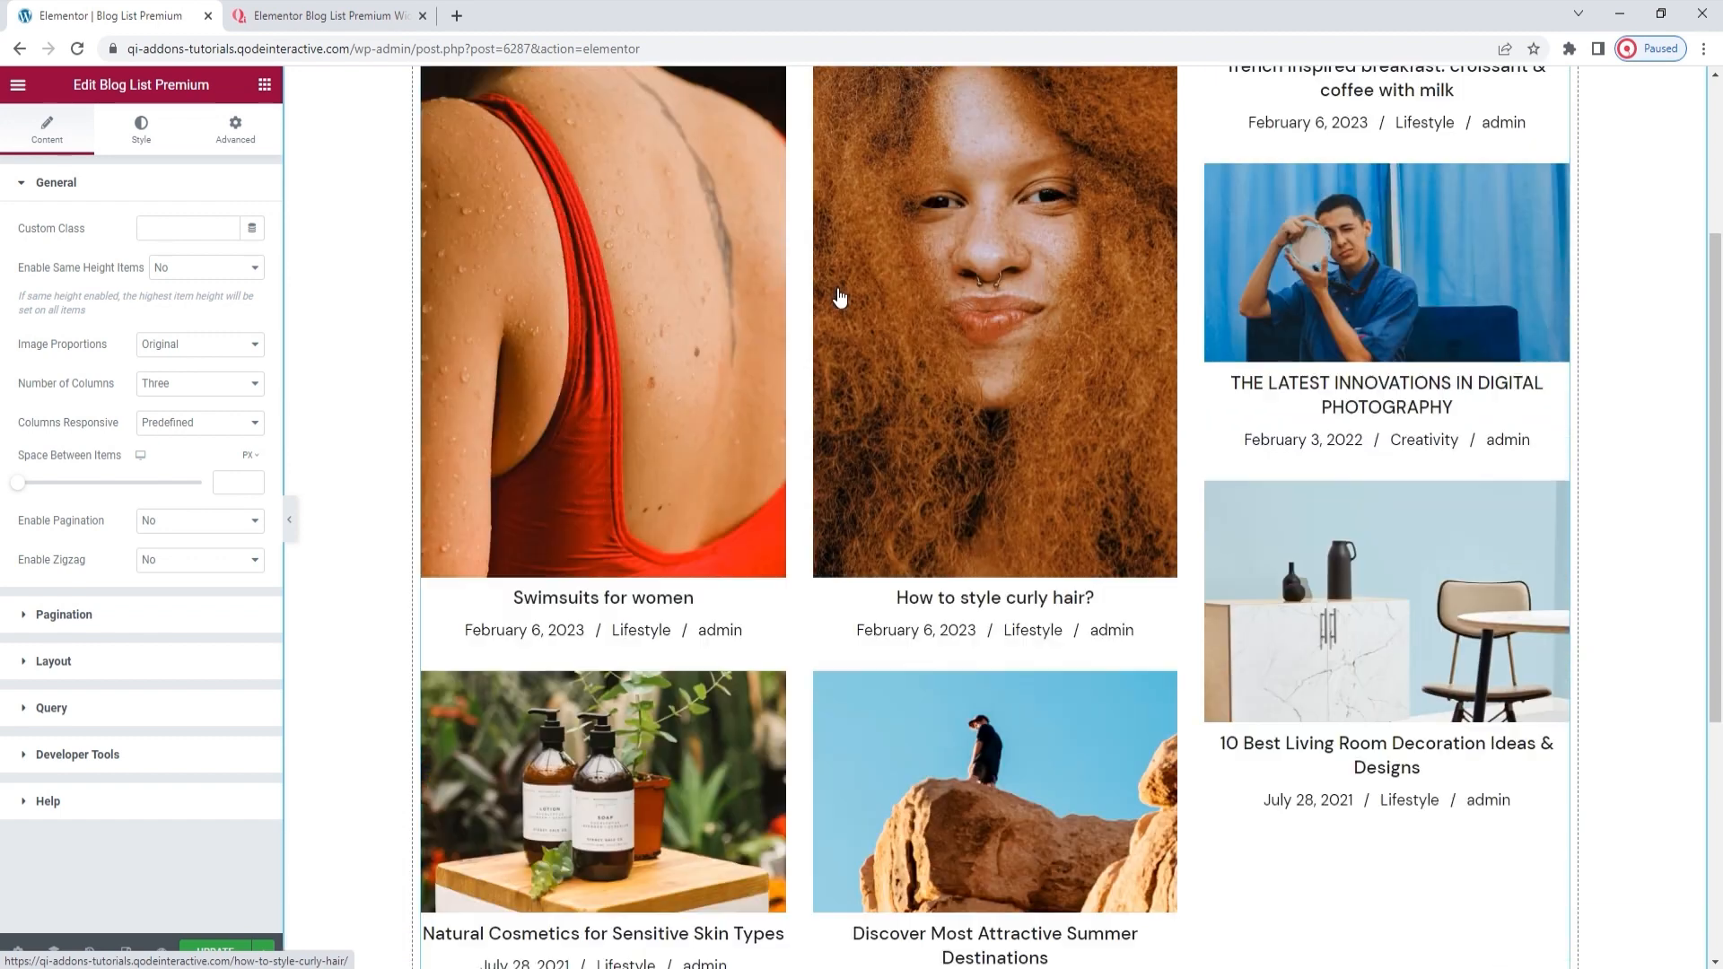
pyautogui.scroll(3, 840, 297)
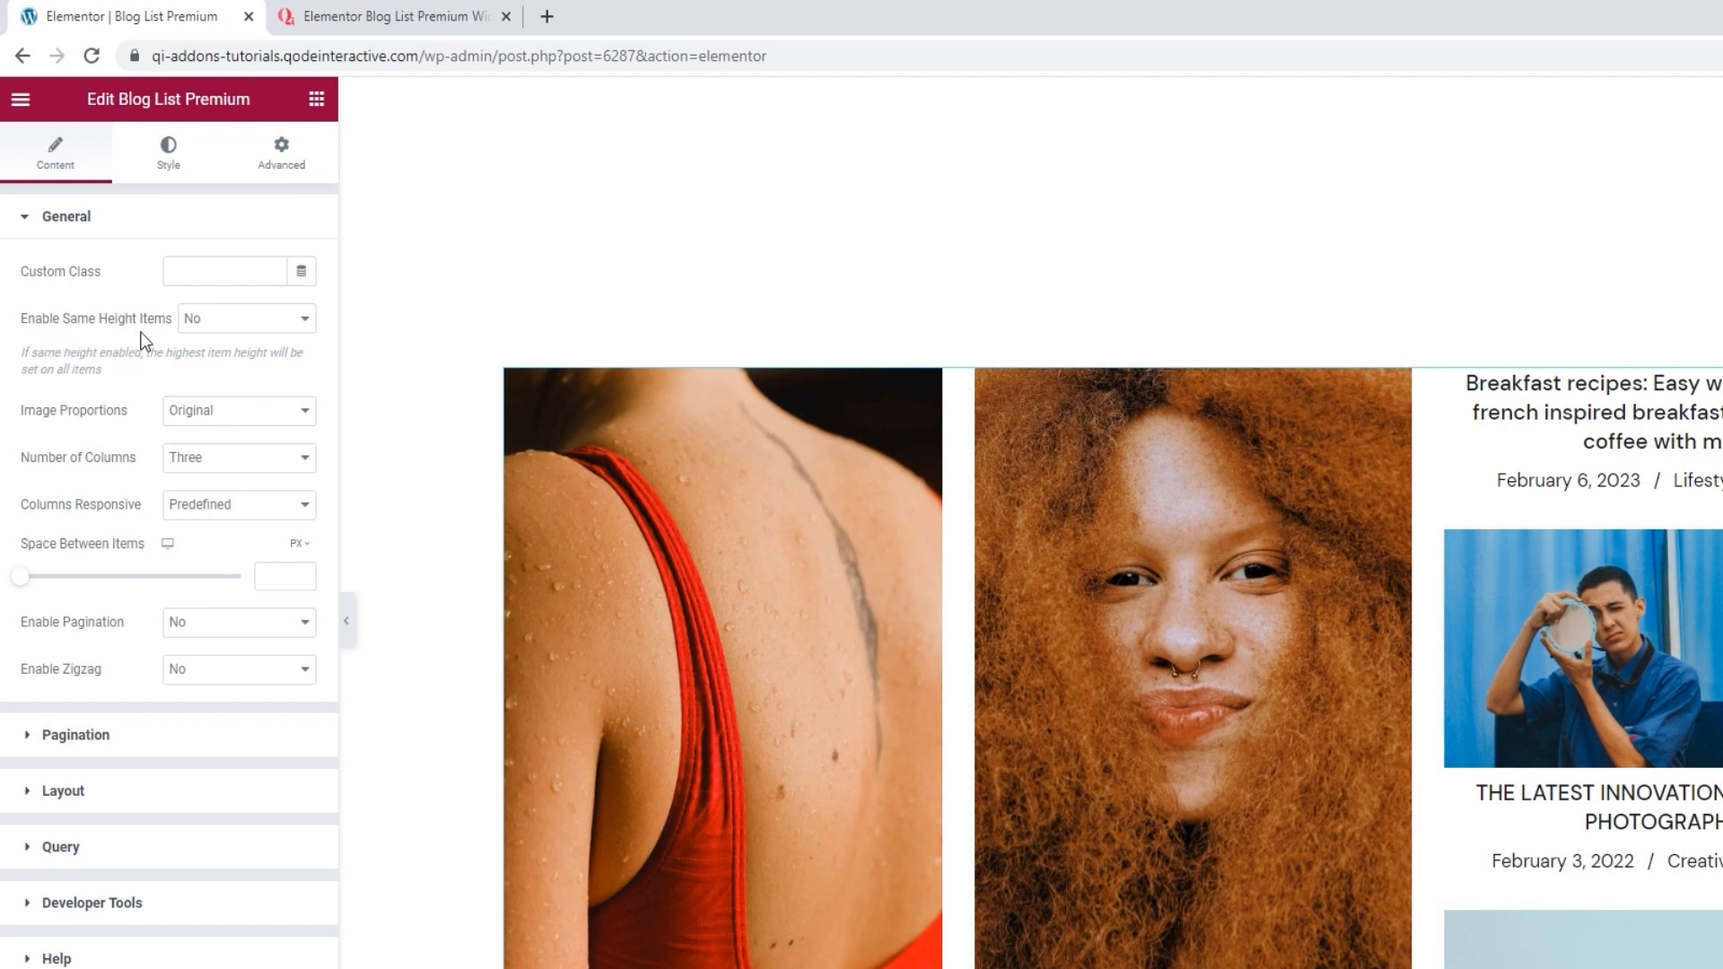
# Step: Try out same height items on the blog list, review the layout, and set the option back to No
pyautogui.click(231, 321)
pyautogui.click(229, 359)
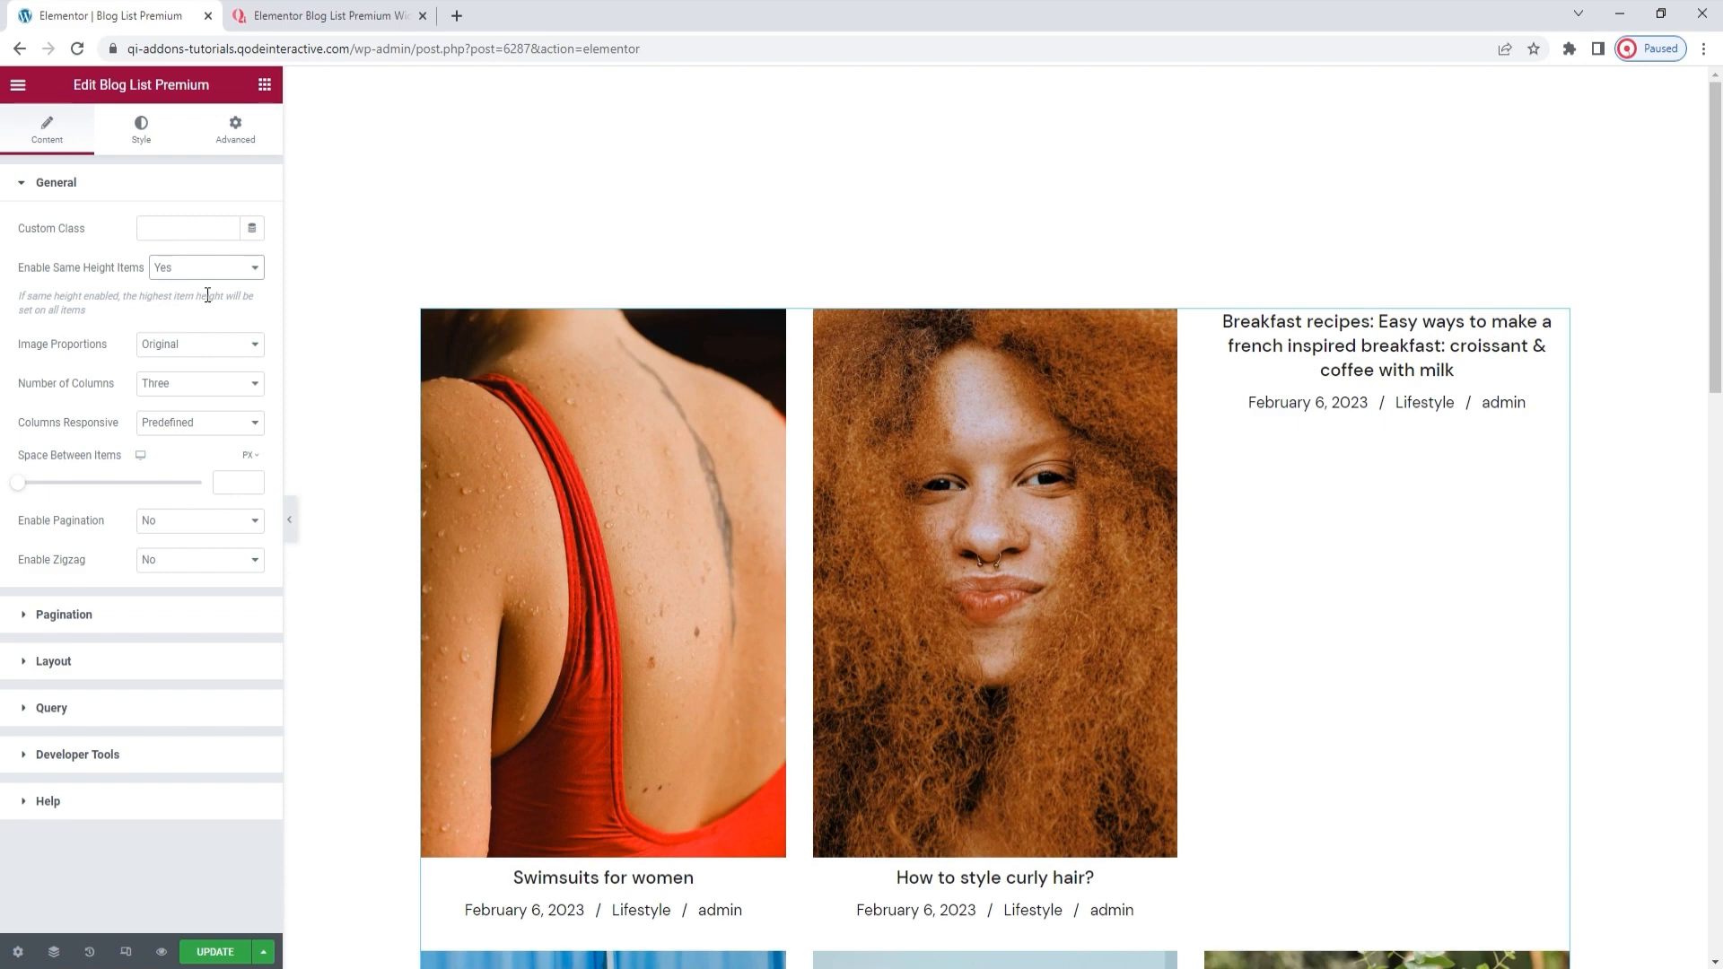
pyautogui.scroll(-5, 982, 377)
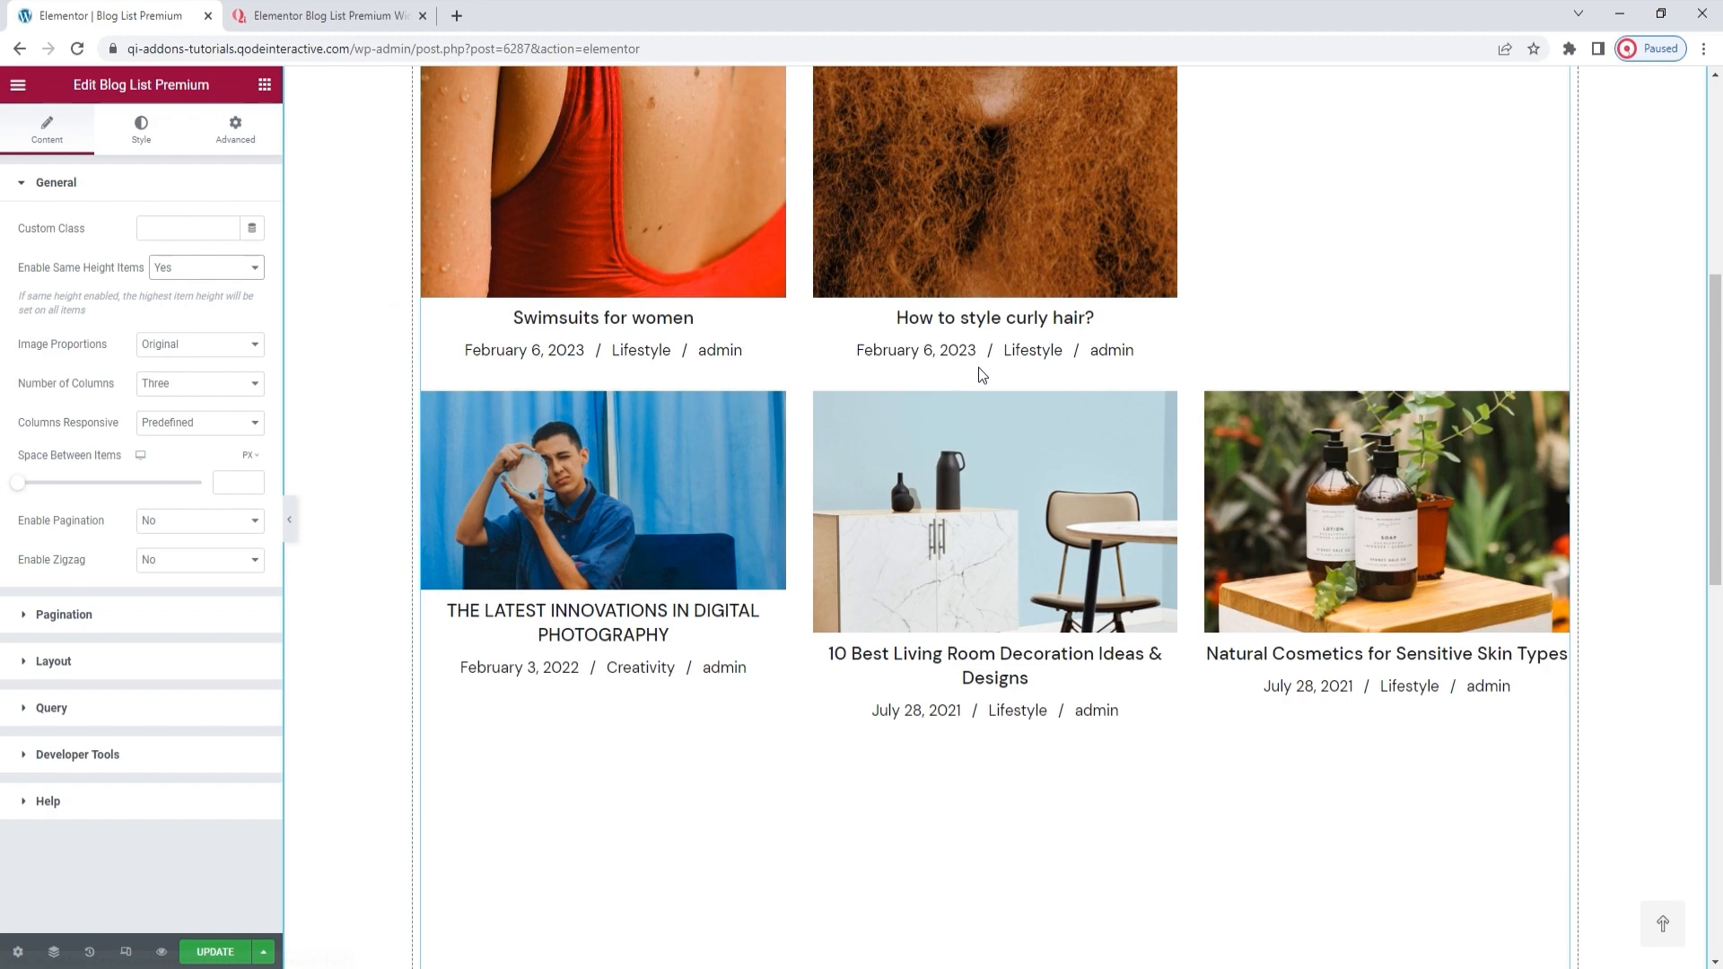
pyautogui.scroll(-5, 979, 369)
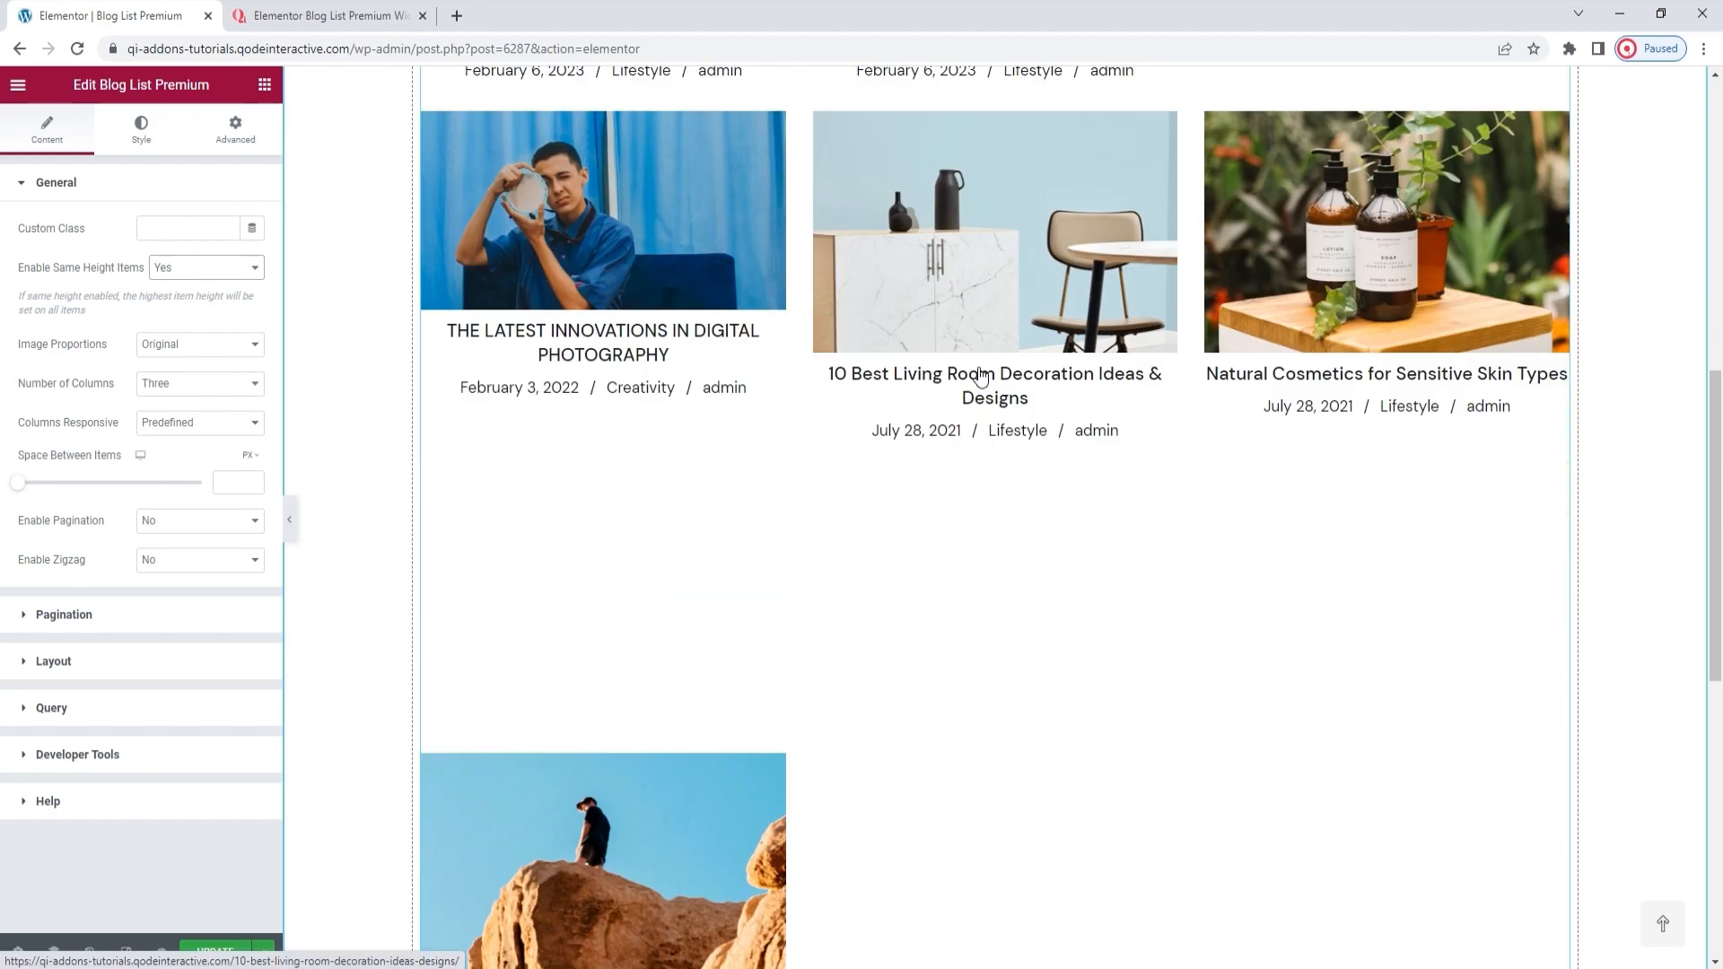
pyautogui.scroll(10, 978, 368)
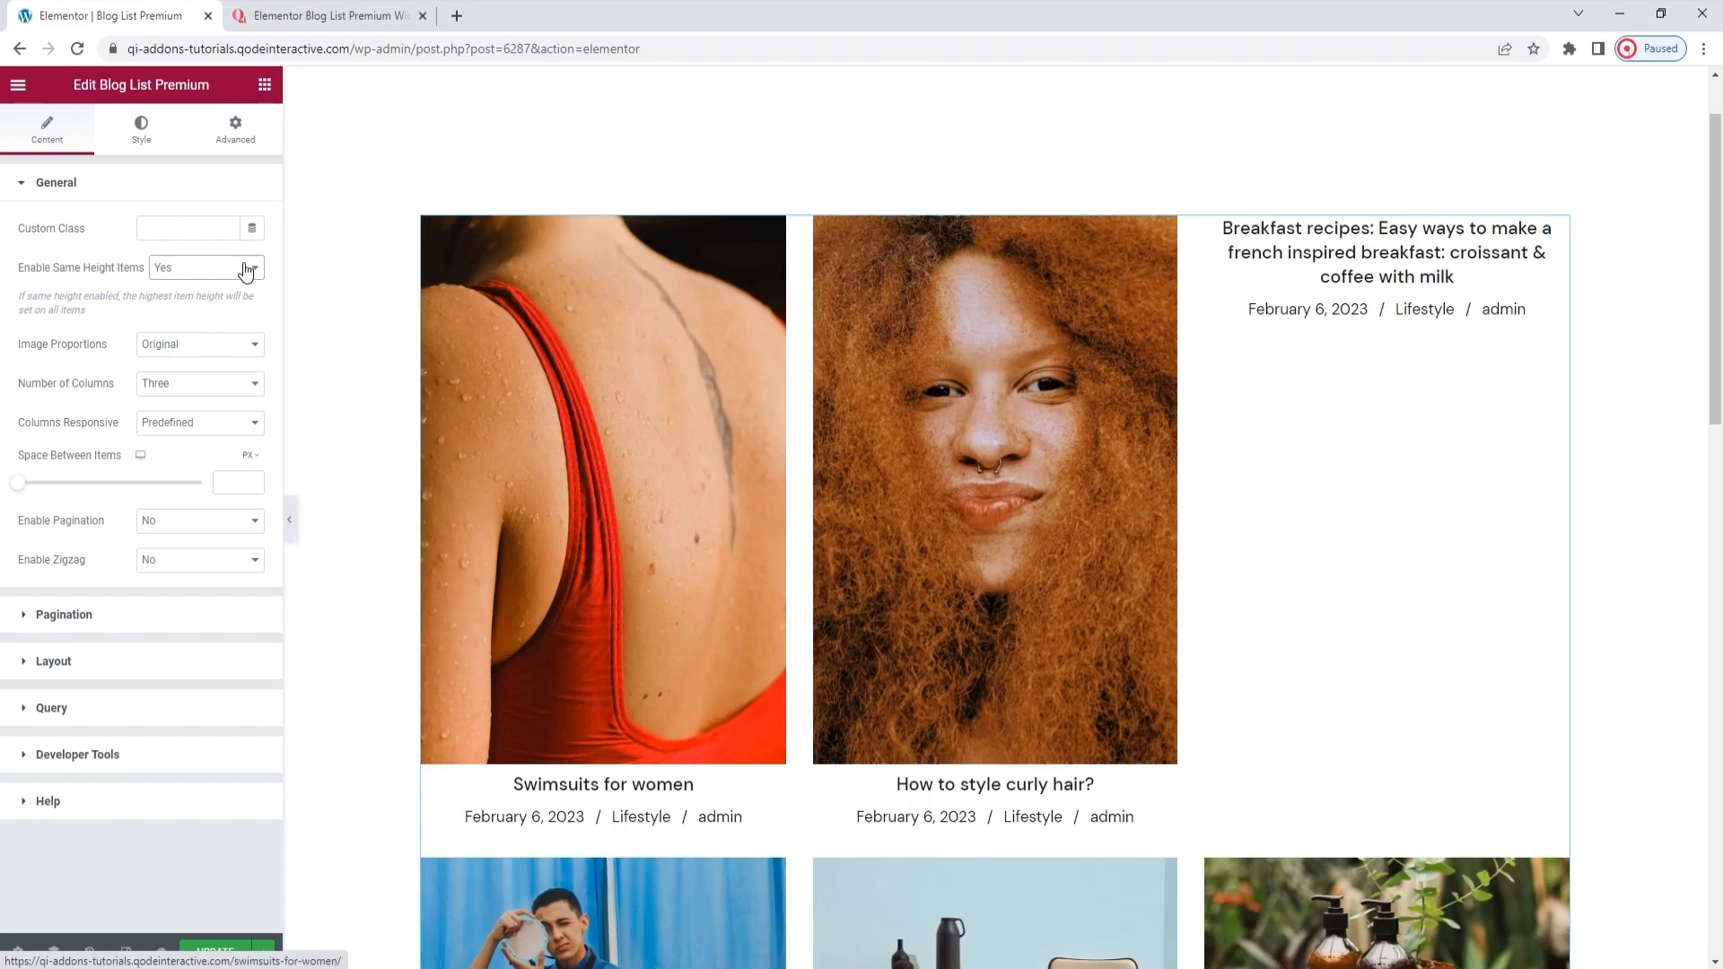
pyautogui.click(246, 267)
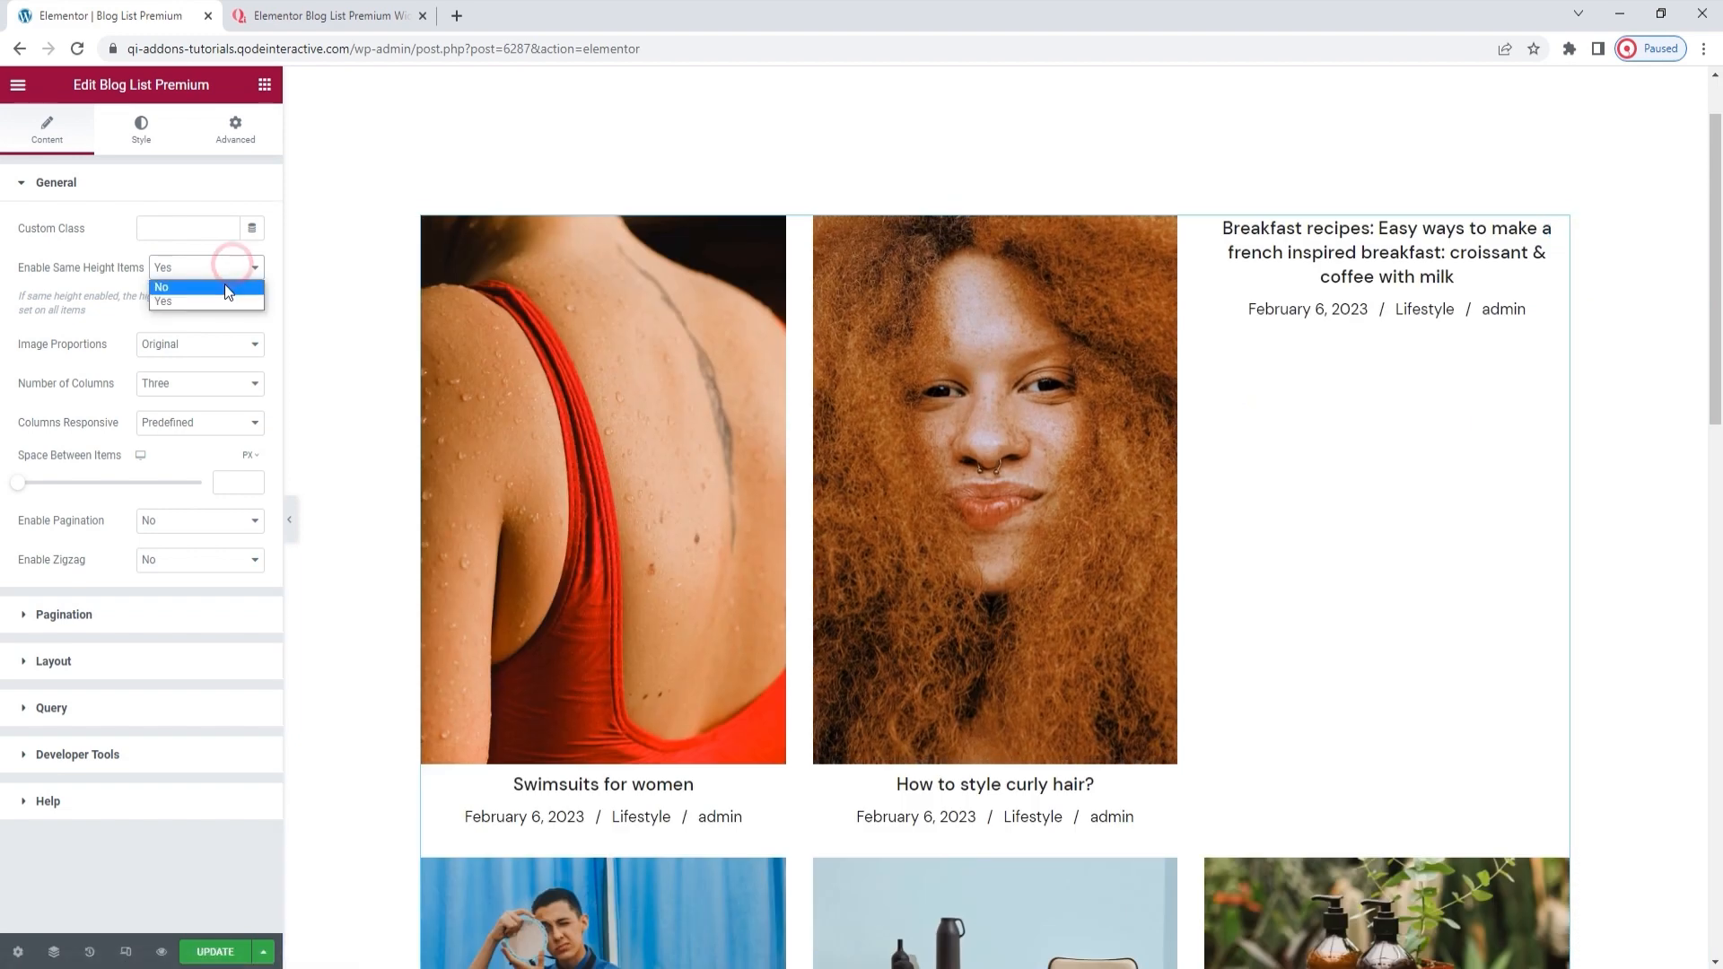
pyautogui.click(226, 287)
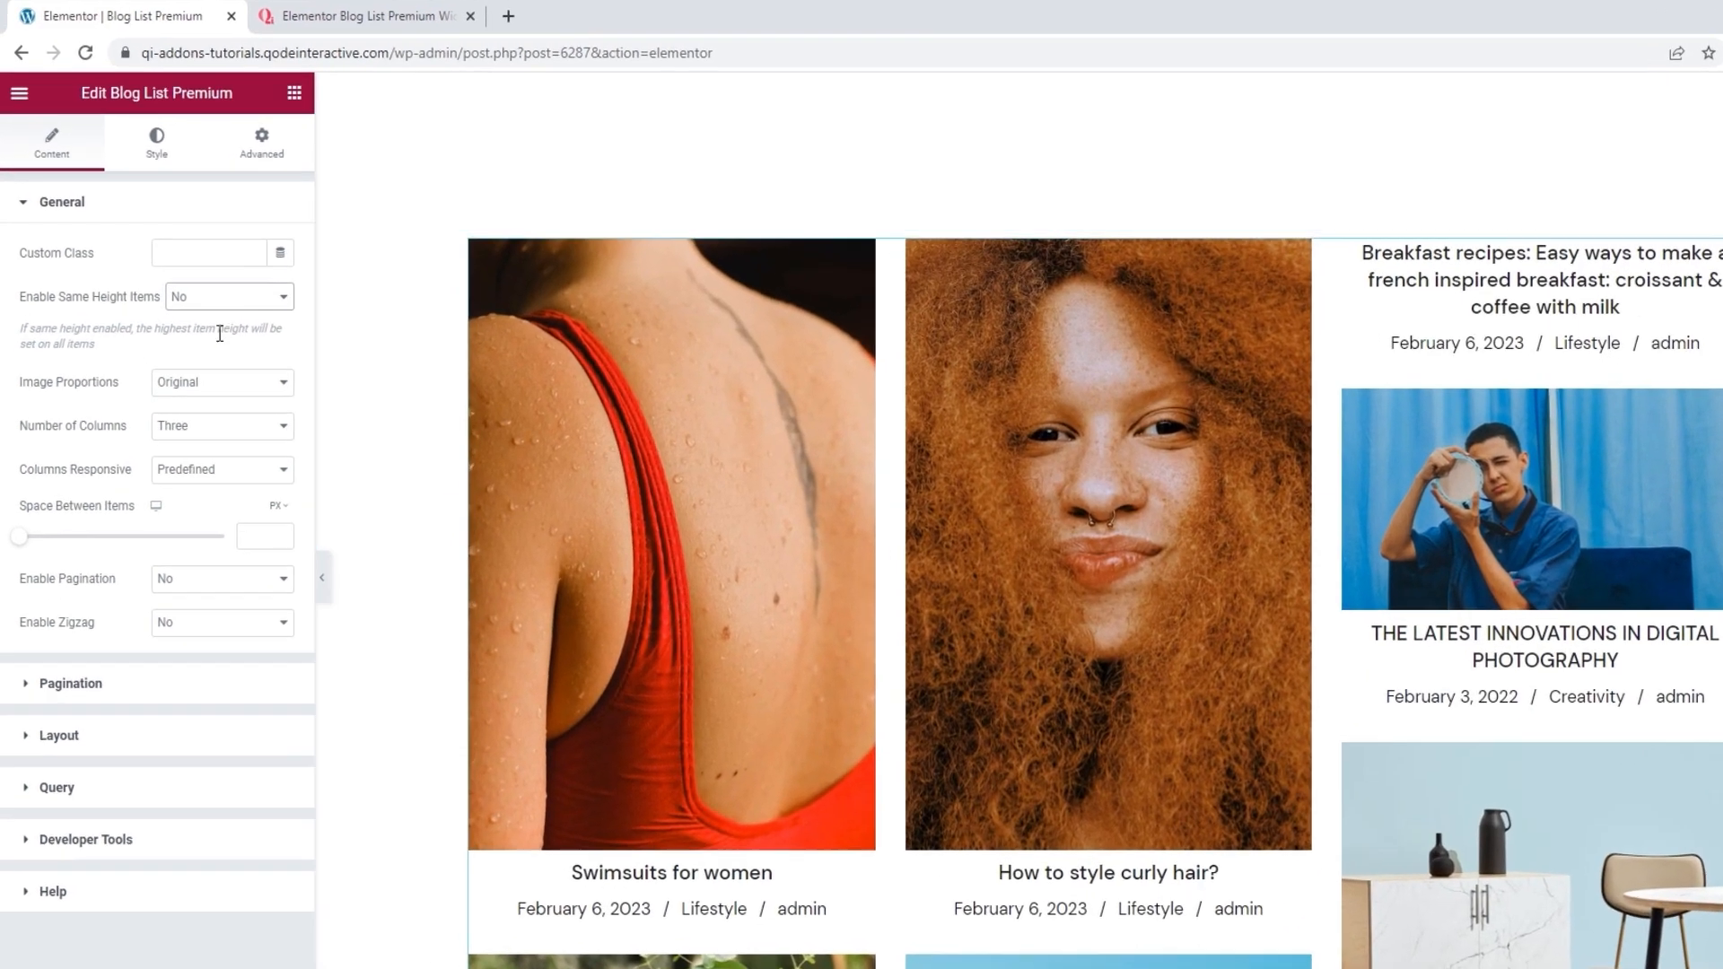
# Step: Try the Thumbnail image proportions on the blog list and return them to Original
pyautogui.click(210, 344)
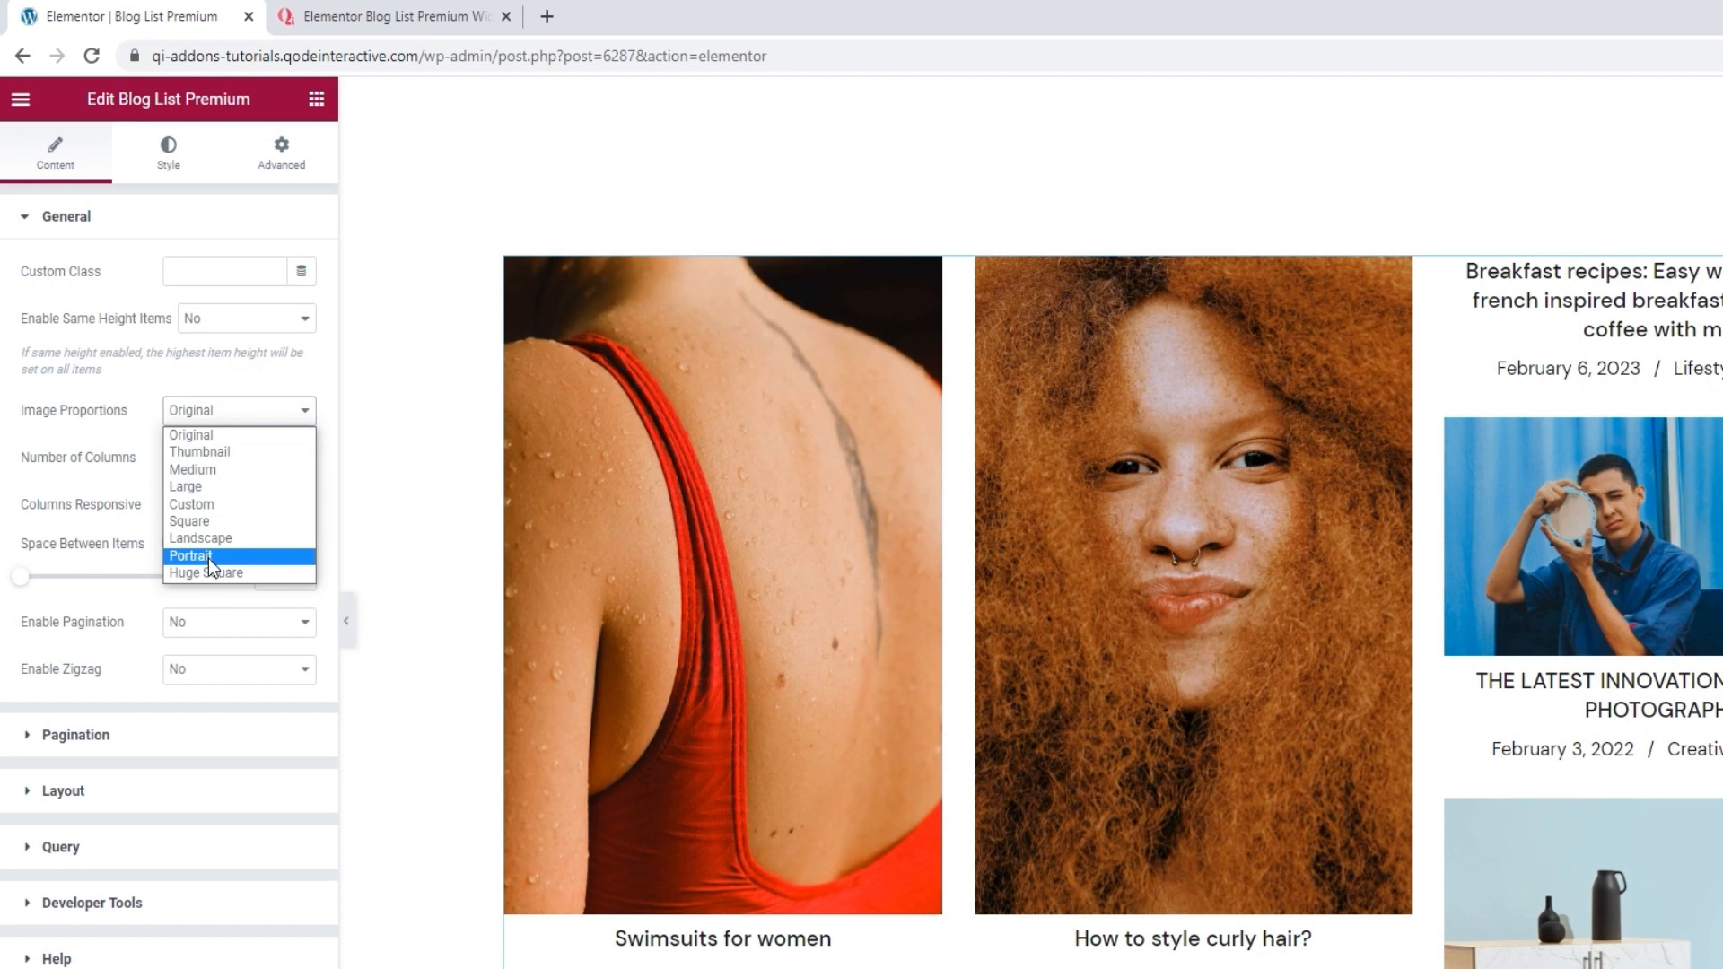
pyautogui.click(231, 450)
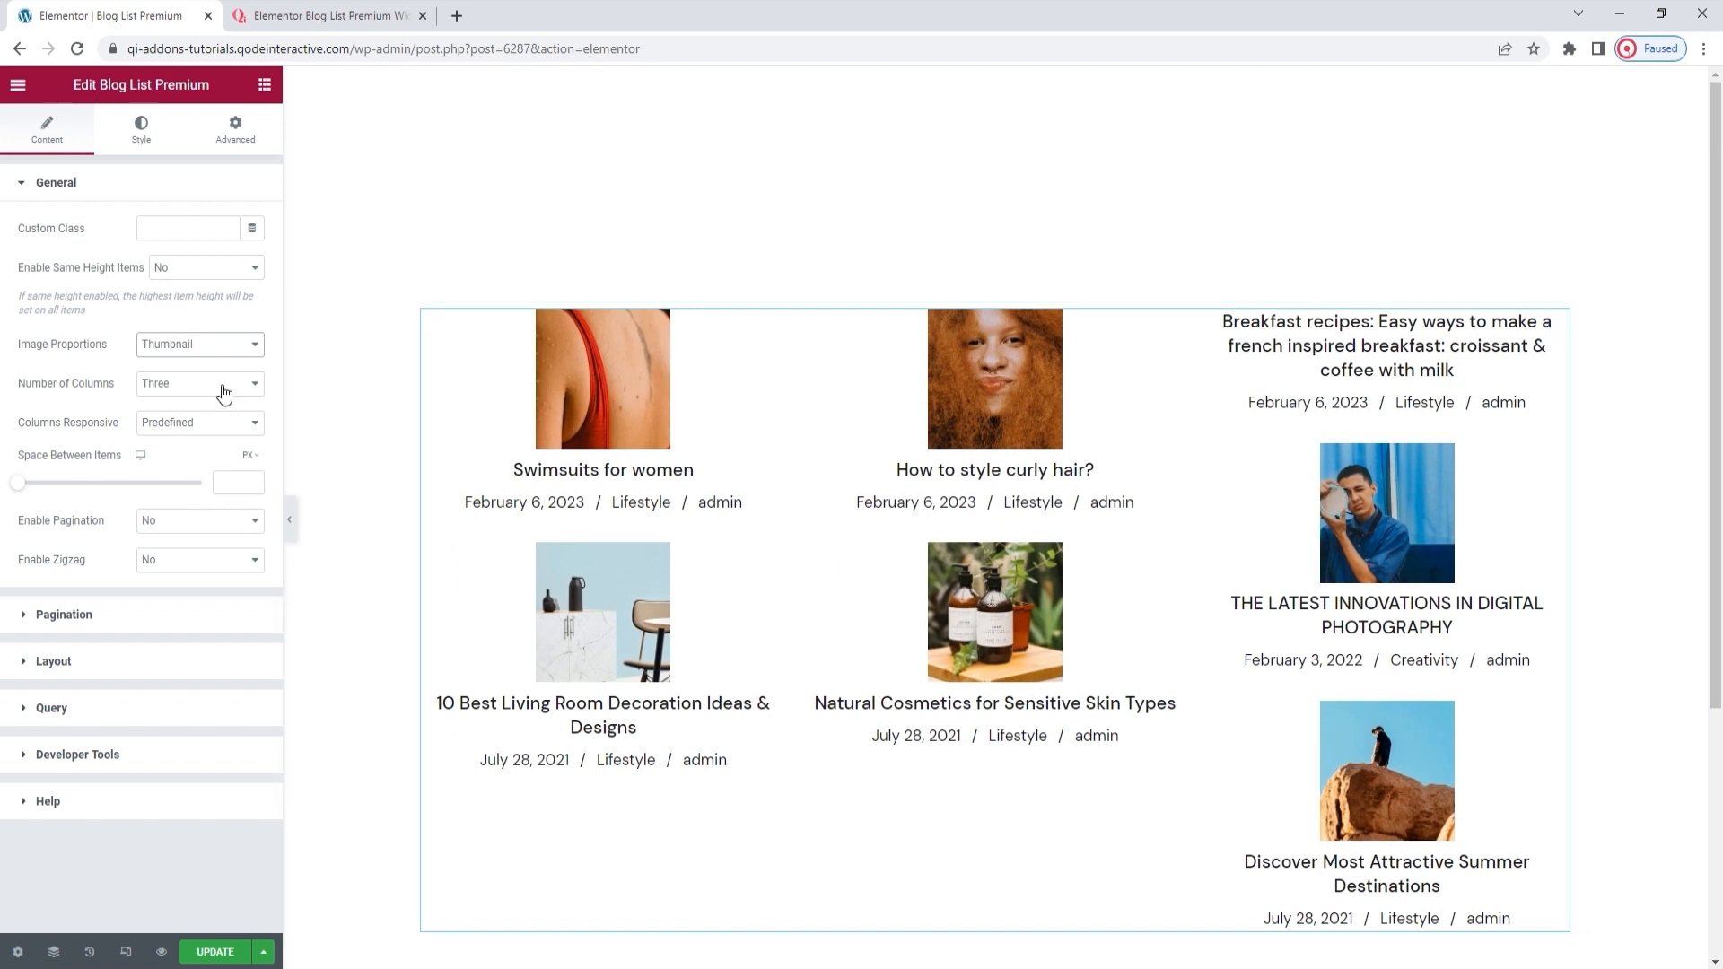
pyautogui.click(209, 351)
pyautogui.click(203, 364)
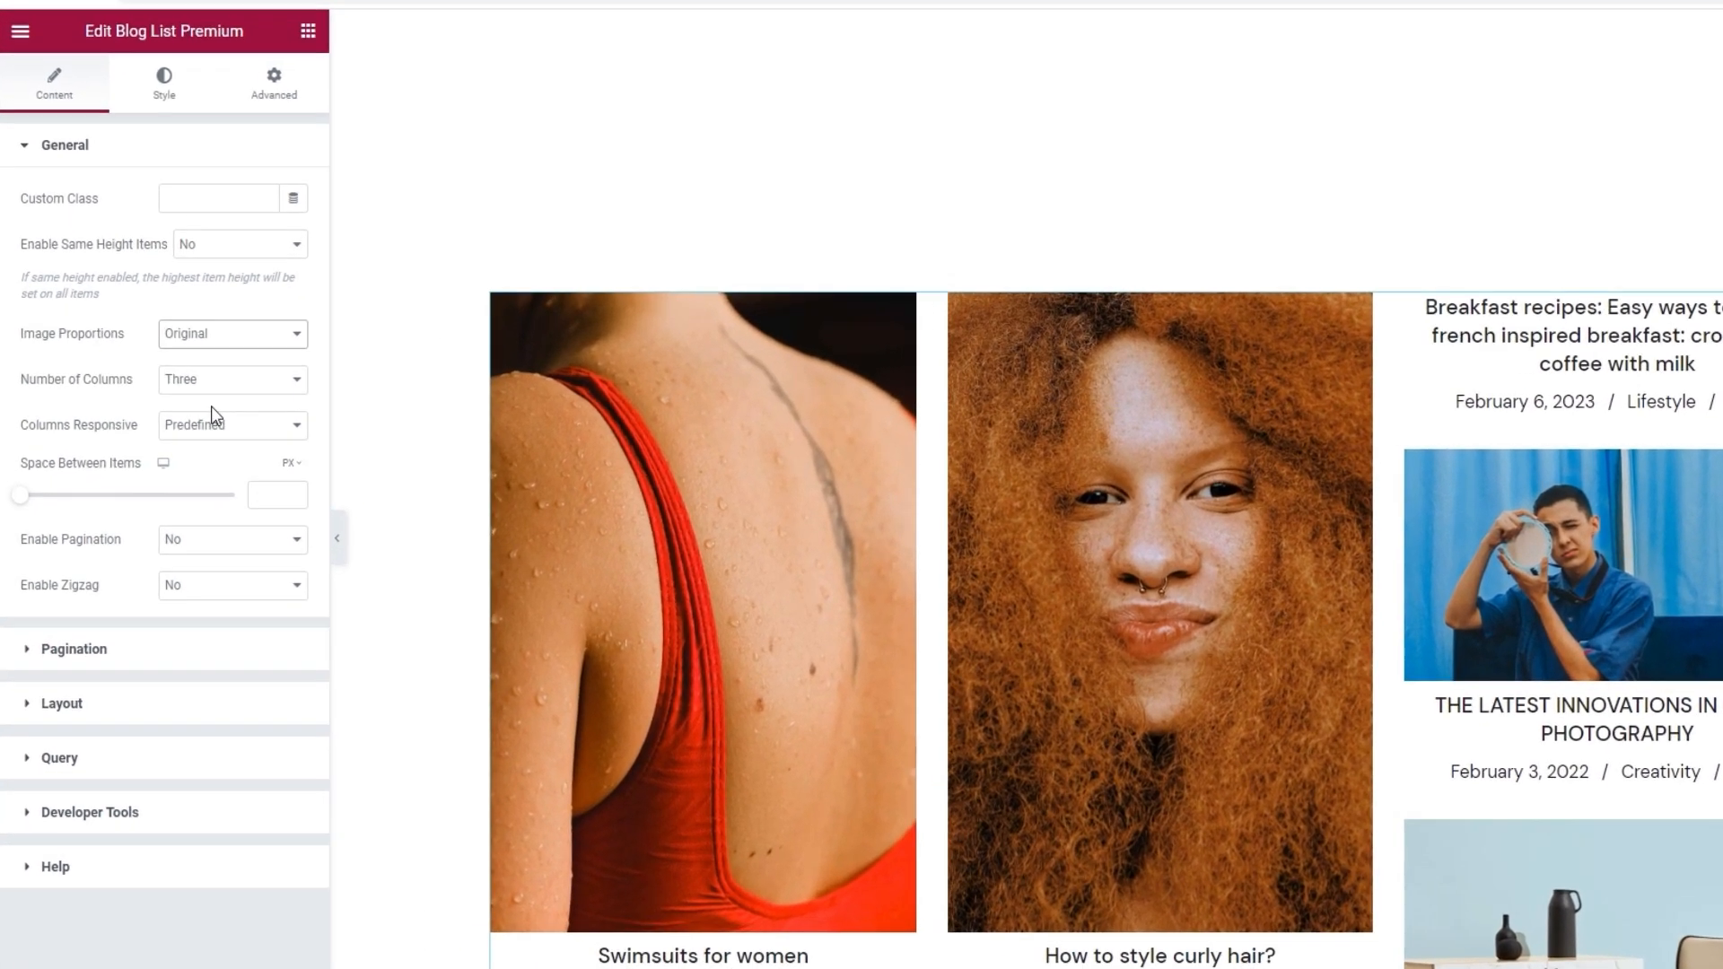
# Step: Set the blog list's number of columns to Four and its responsive column mode to Custom
pyautogui.click(191, 383)
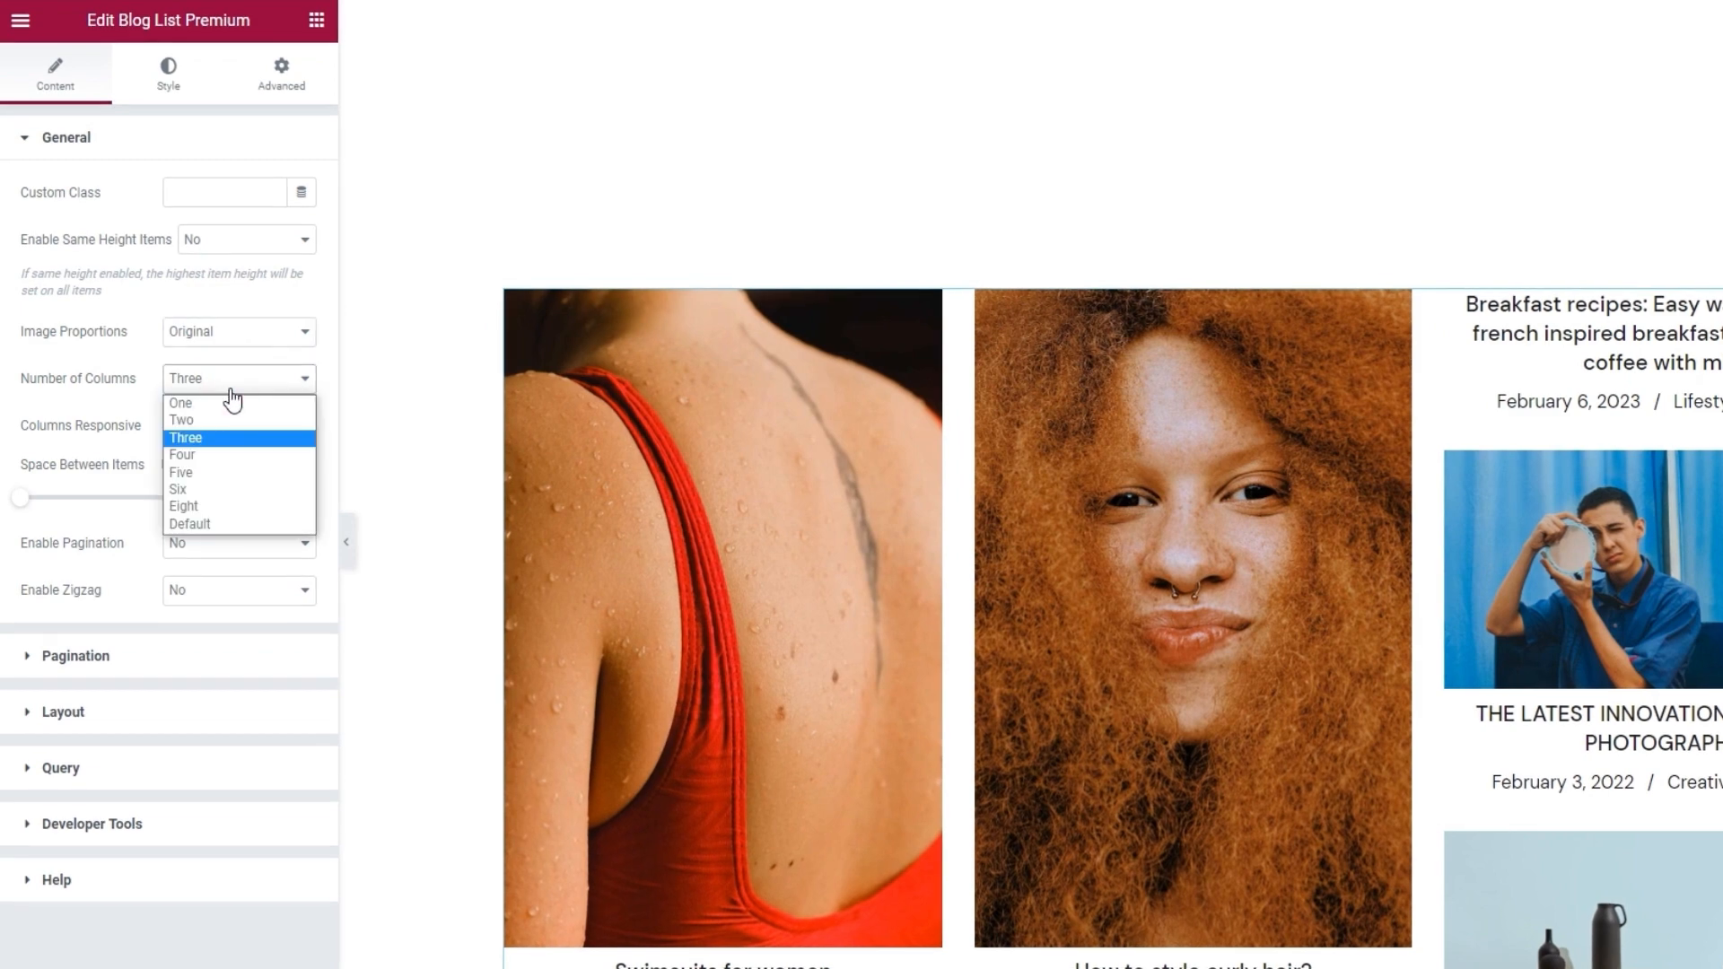
pyautogui.click(201, 455)
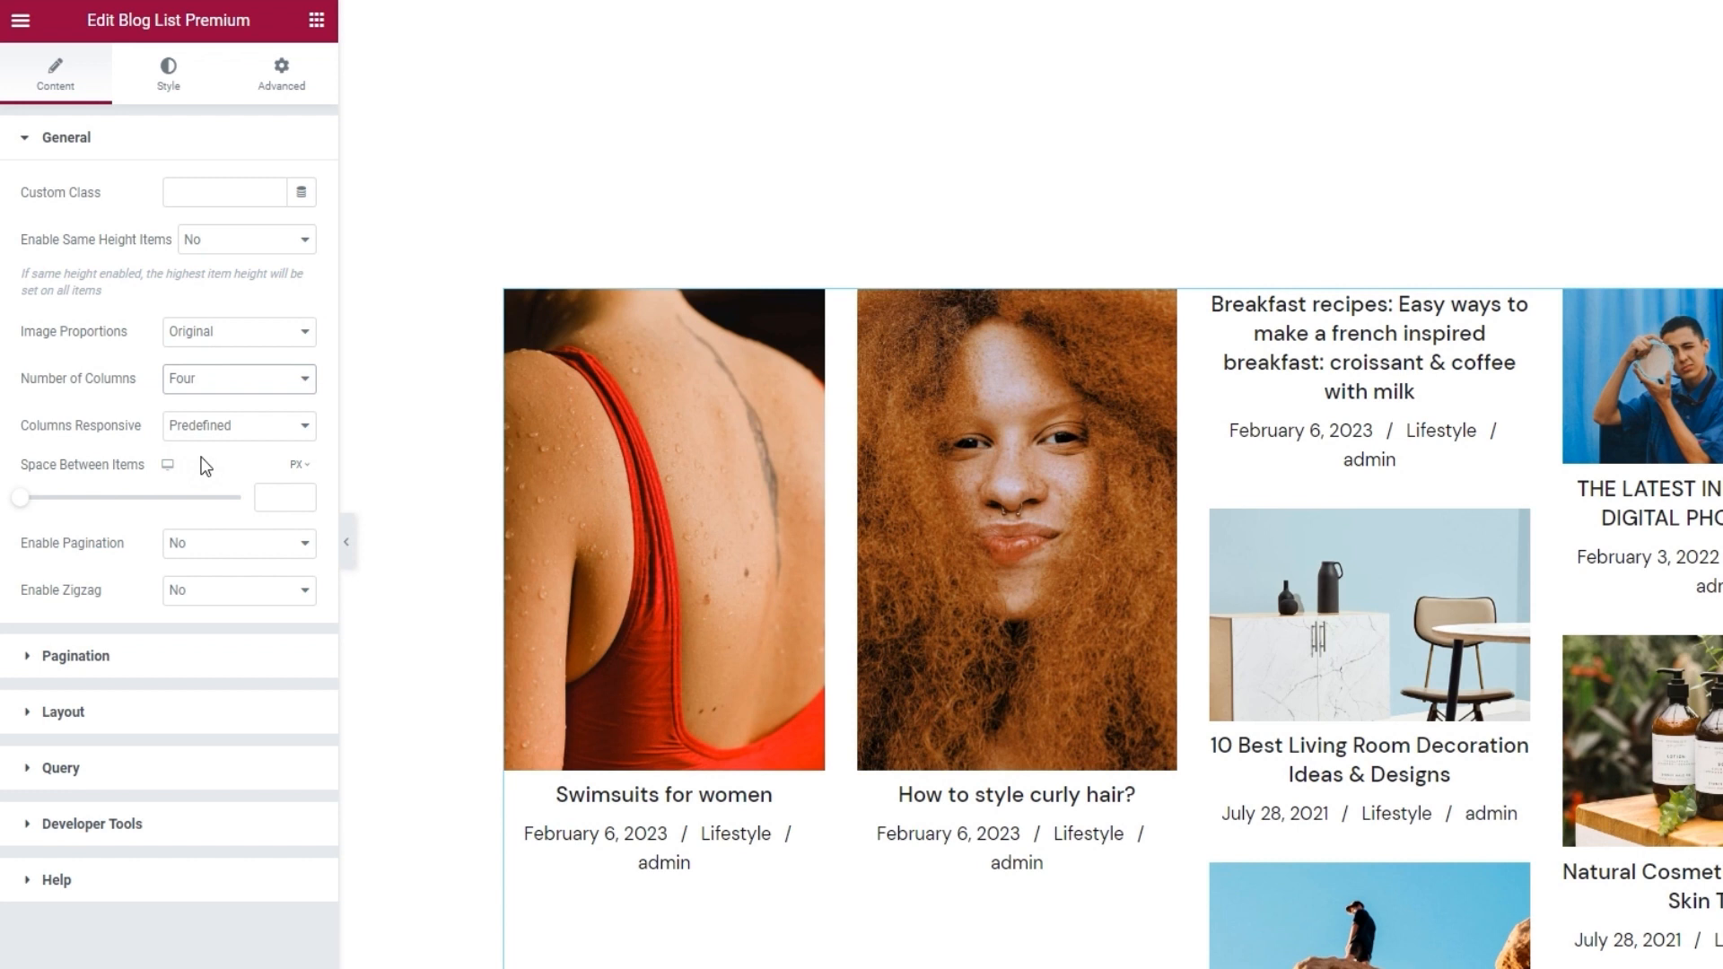
pyautogui.click(278, 439)
pyautogui.click(260, 466)
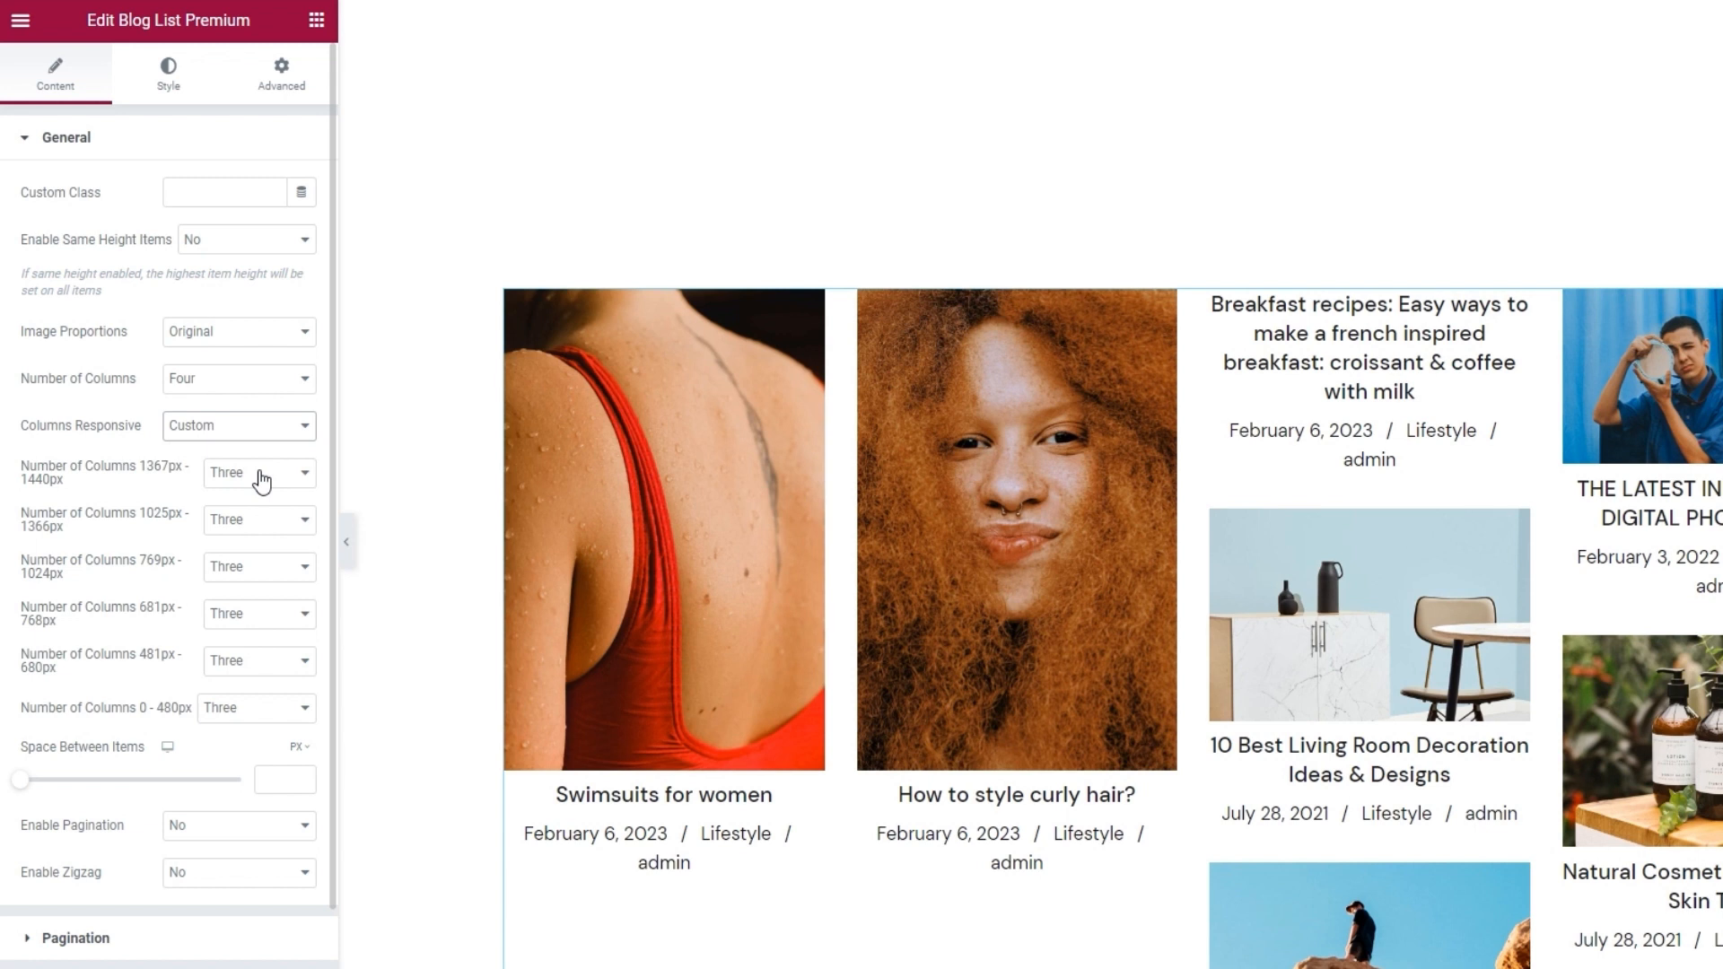
# Step: Set the responsive column counts to Four for 1025px to 1440px, Two for 681px to 1024px, and One for 0 to 680px
pyautogui.click(261, 482)
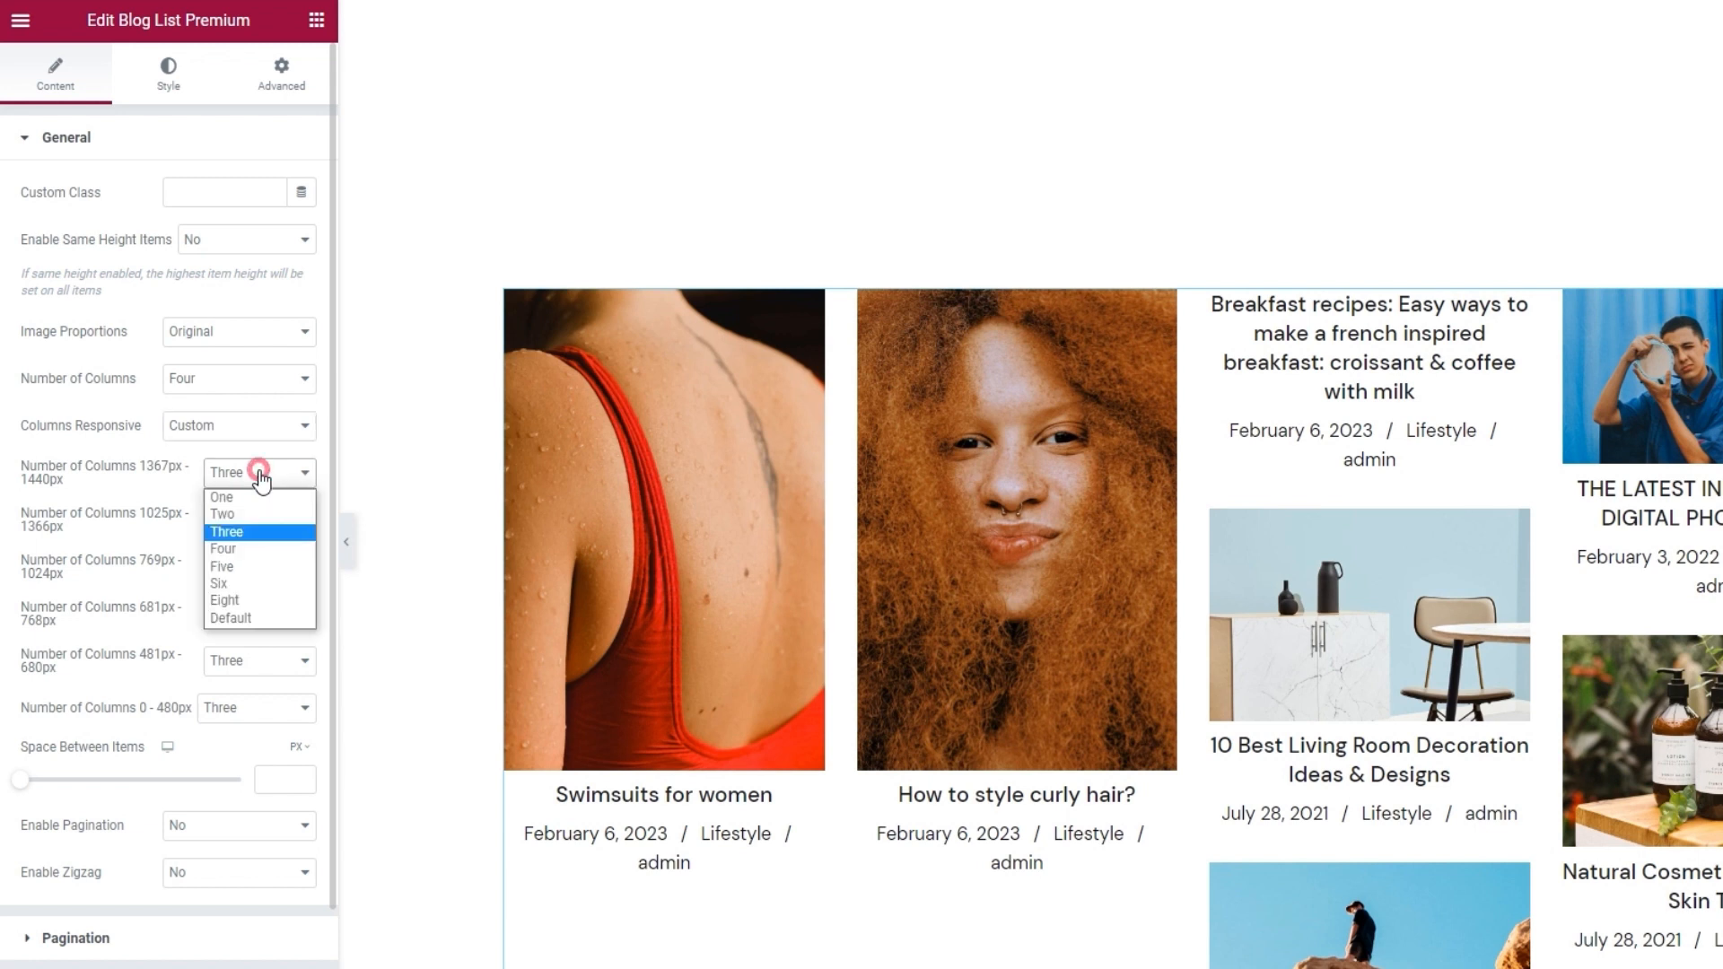
pyautogui.click(229, 549)
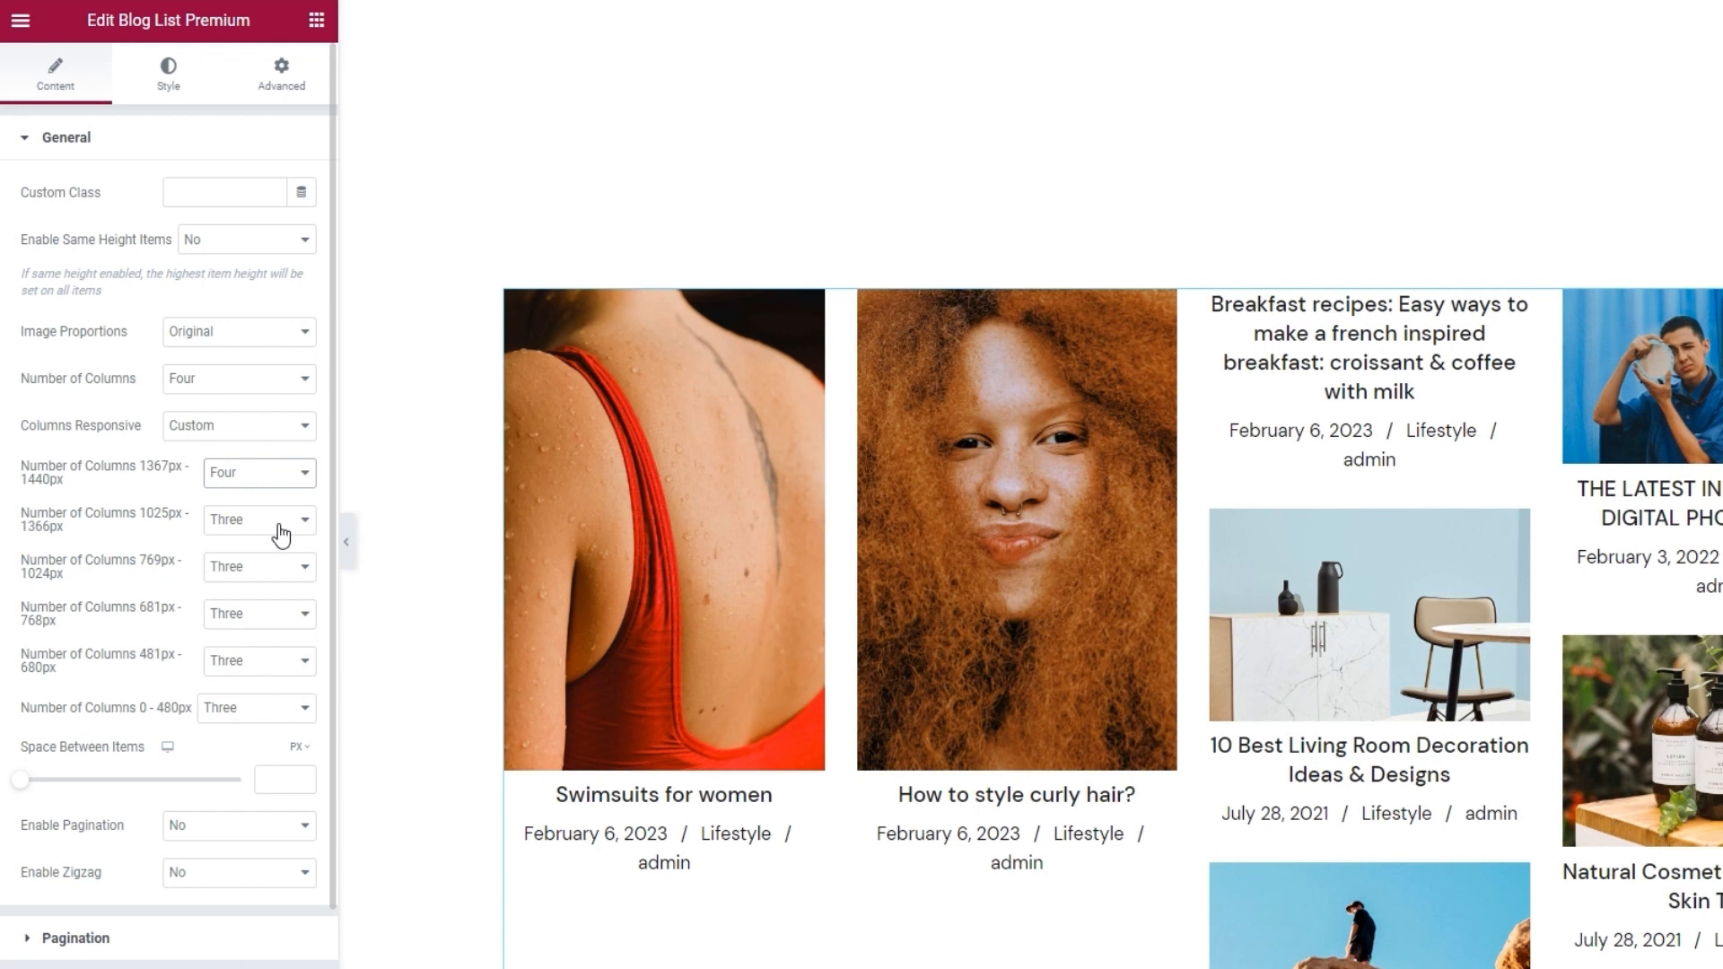
pyautogui.click(279, 529)
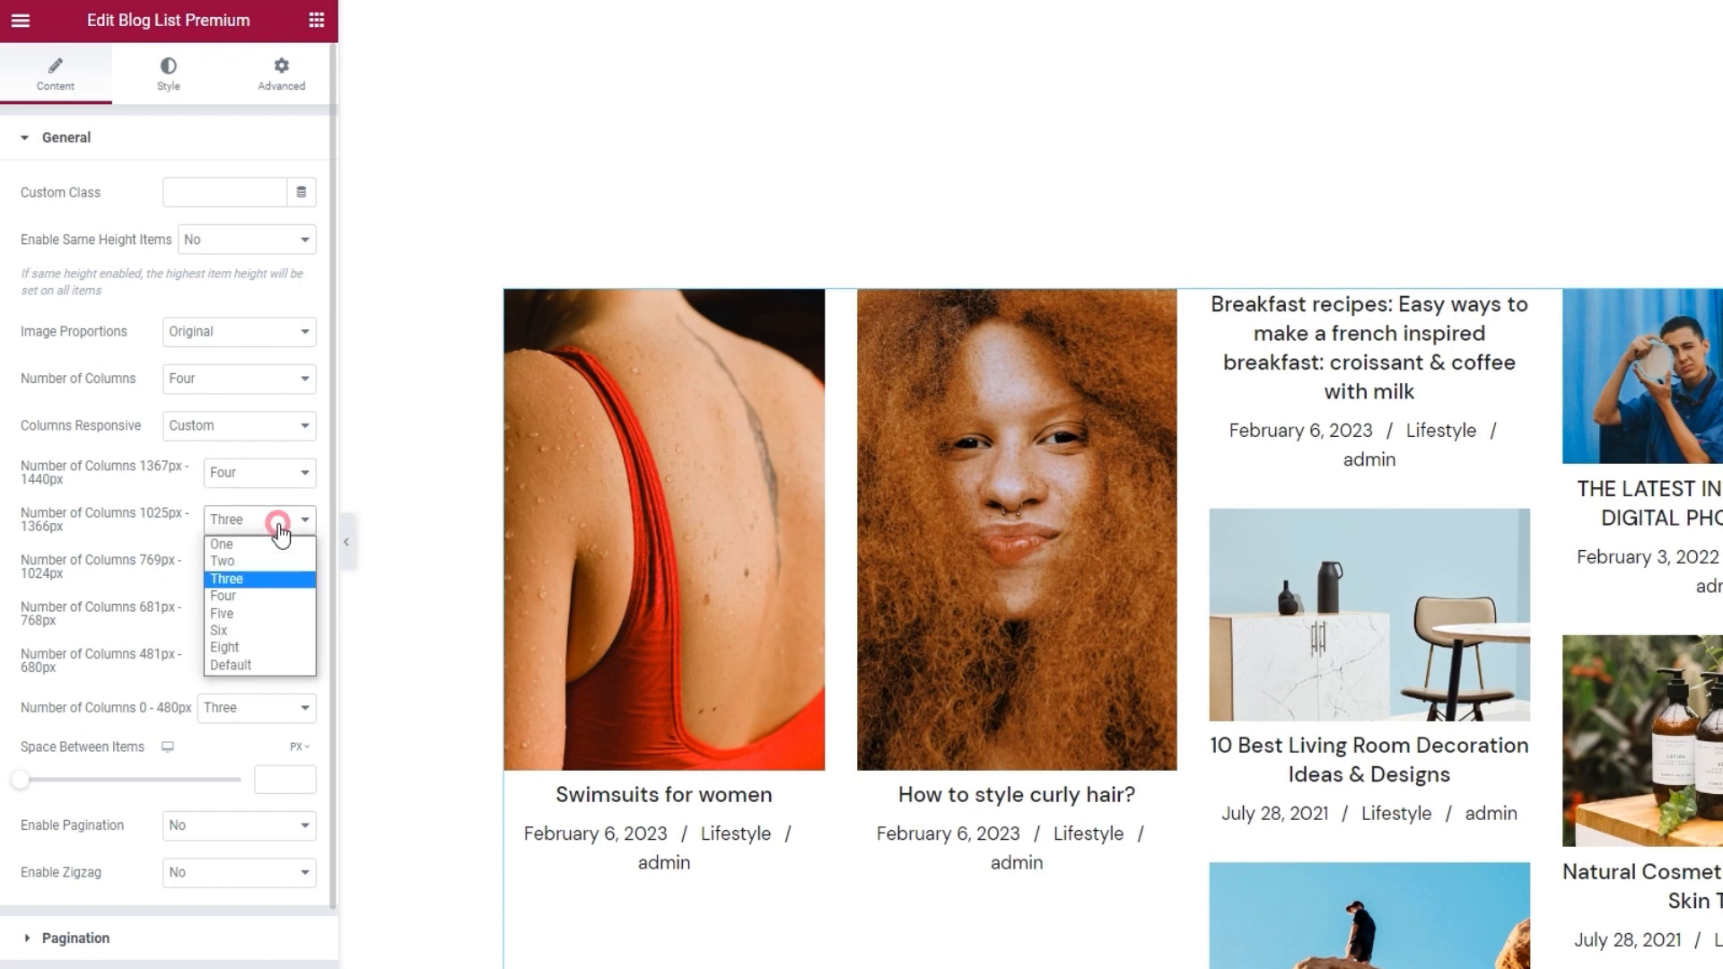
pyautogui.click(246, 602)
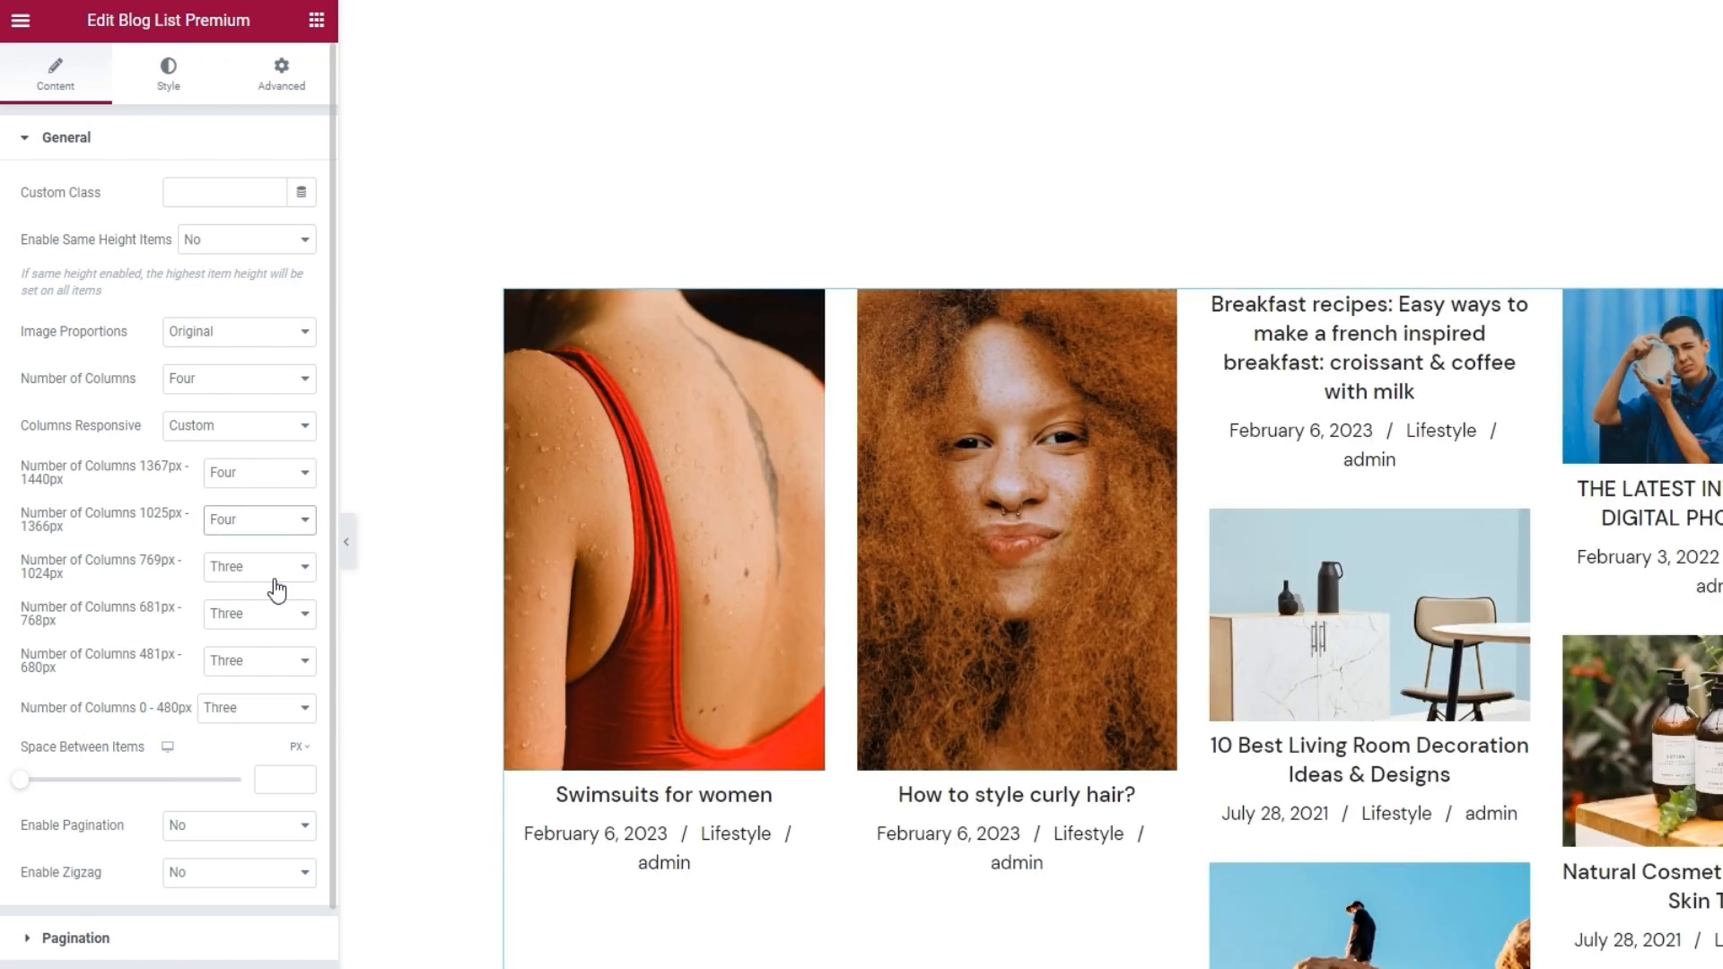
pyautogui.click(269, 566)
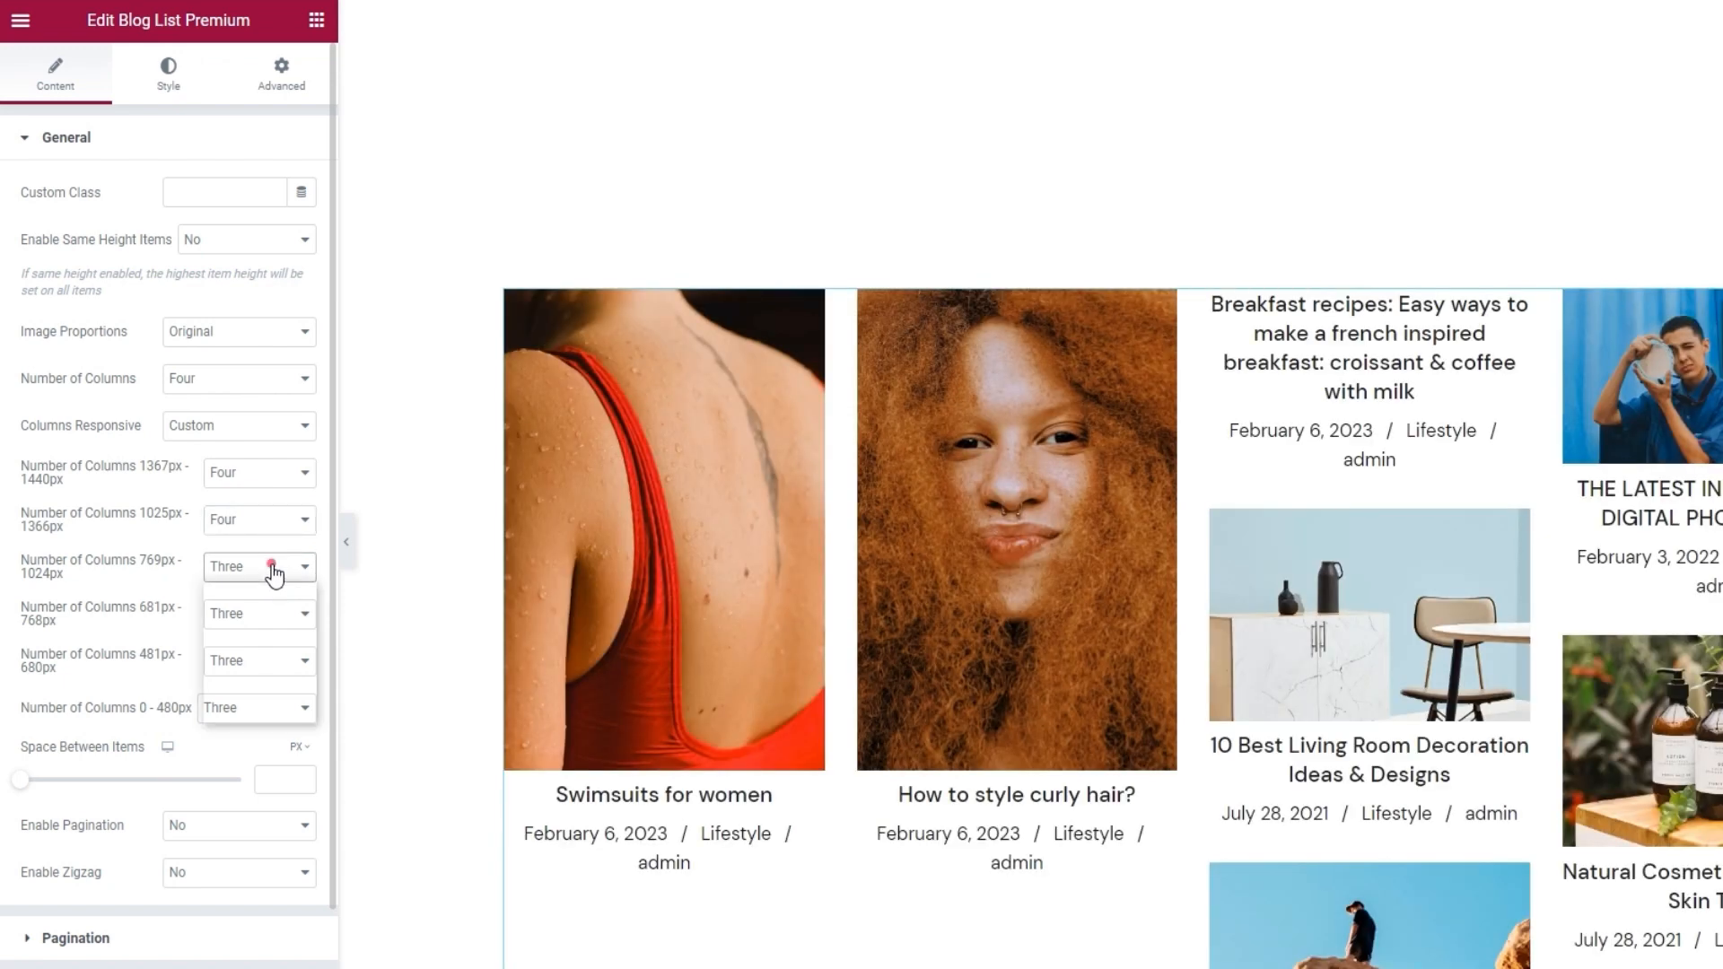
pyautogui.click(250, 610)
pyautogui.click(269, 619)
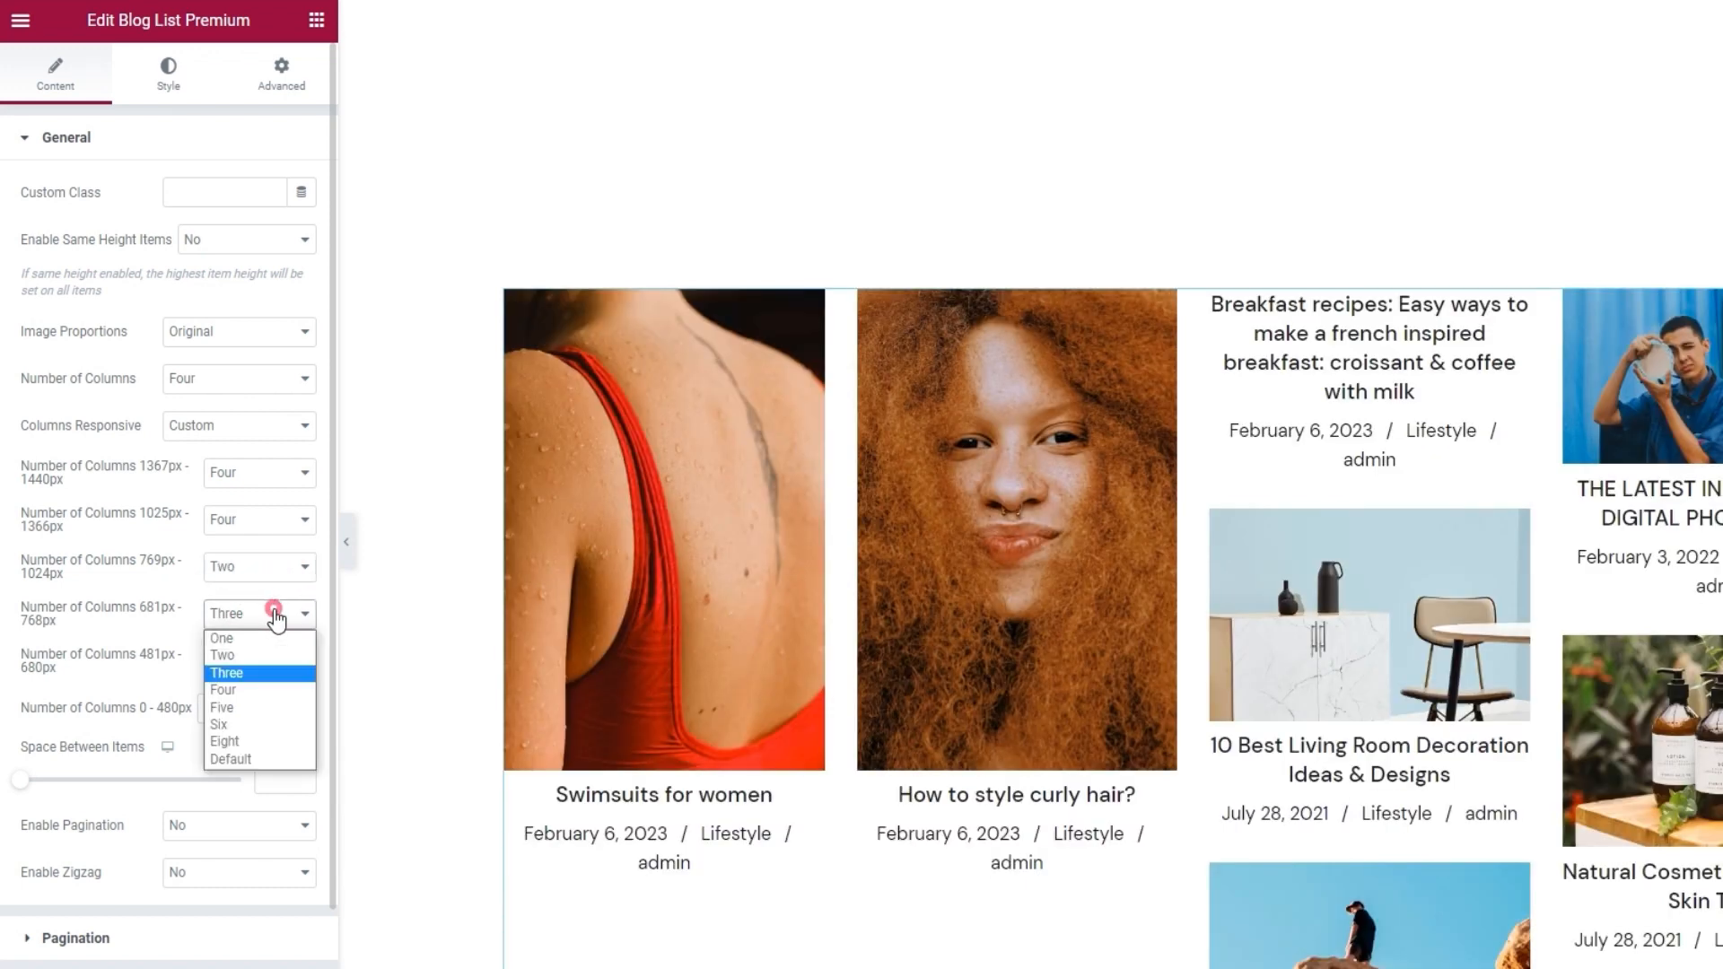
pyautogui.click(269, 664)
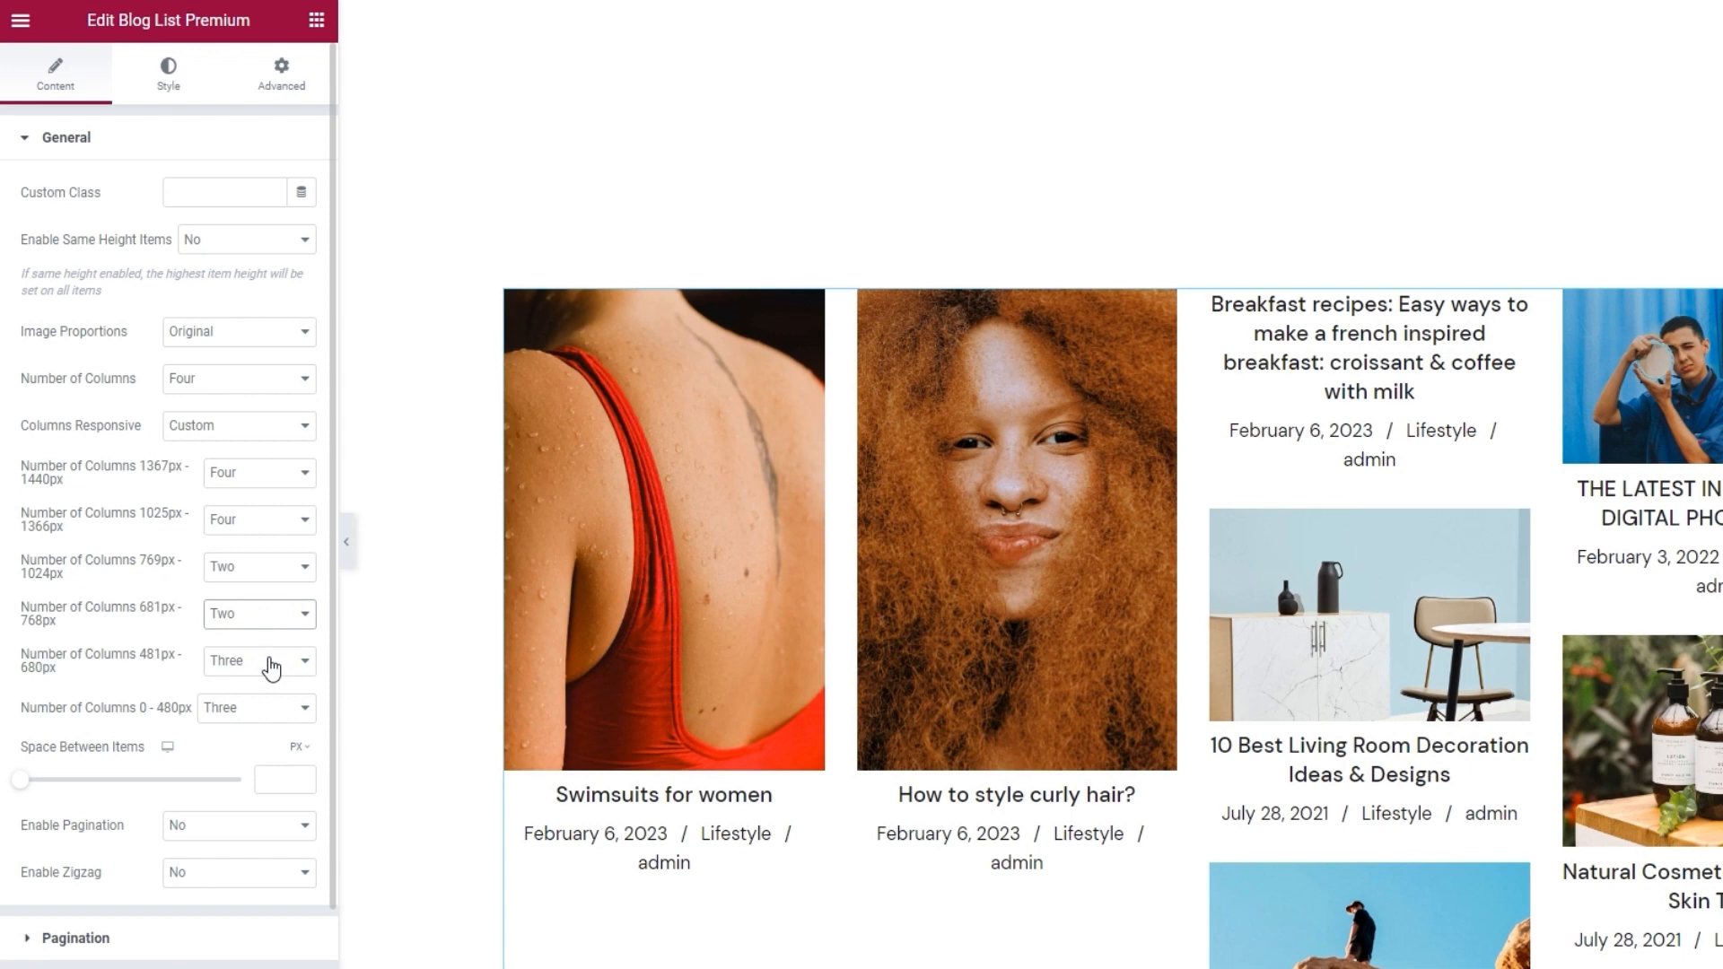
pyautogui.click(271, 664)
pyautogui.click(261, 689)
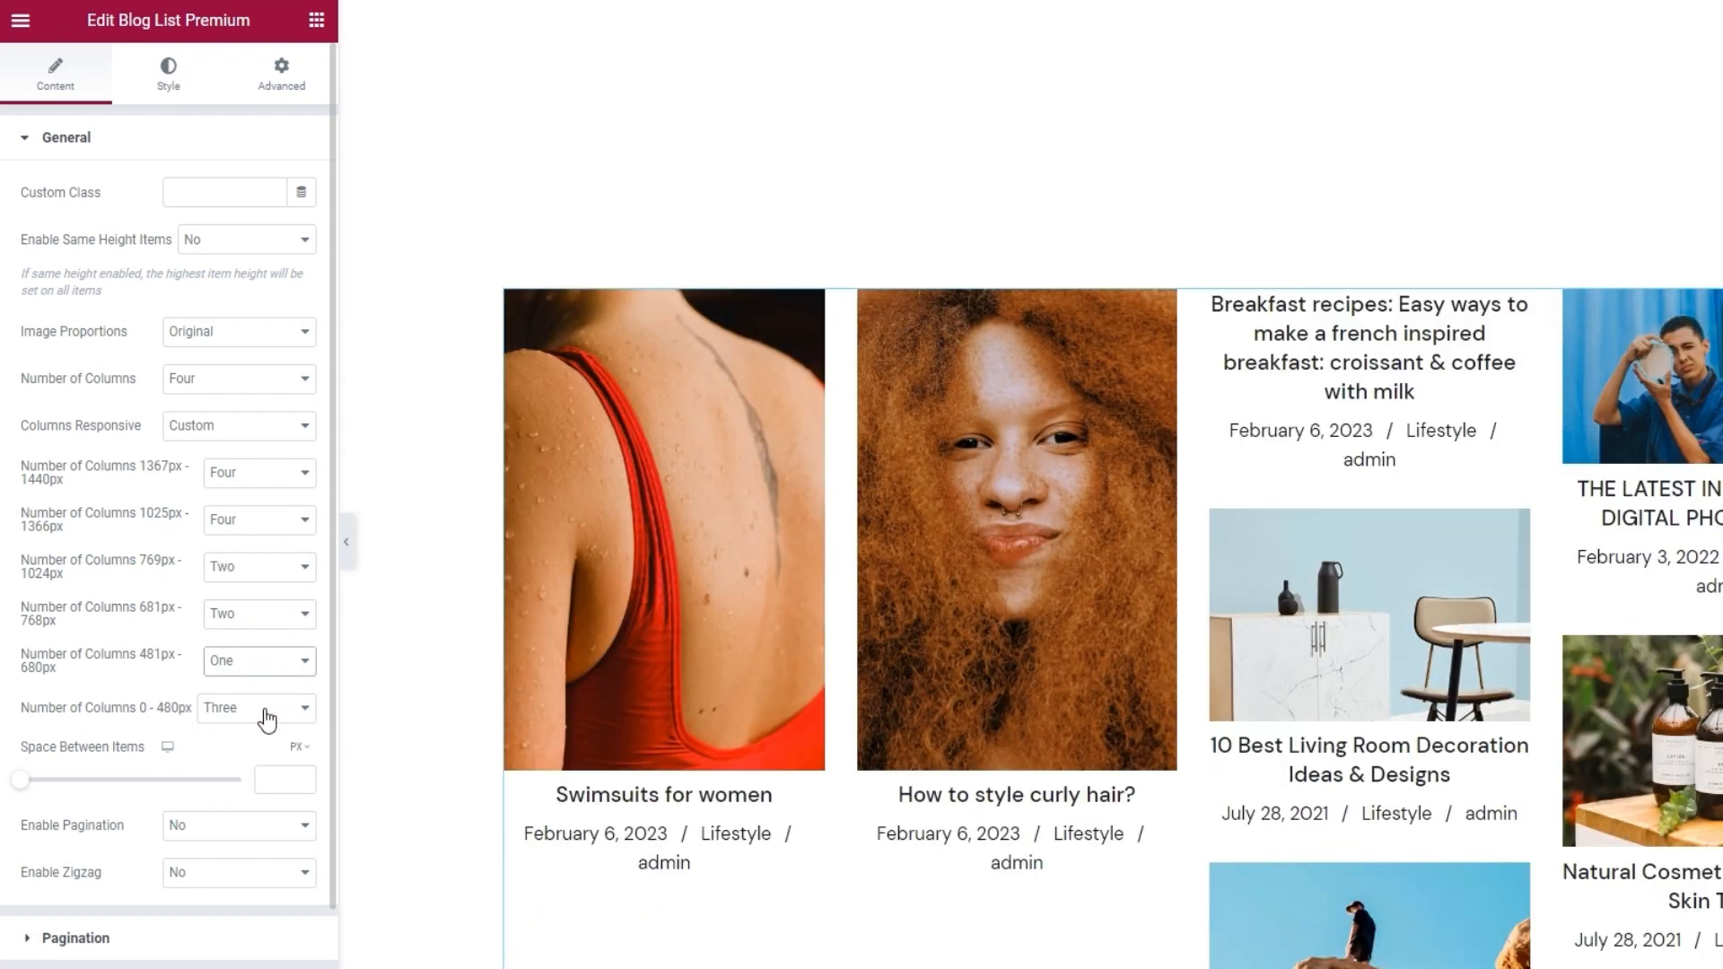
pyautogui.click(267, 718)
pyautogui.click(267, 735)
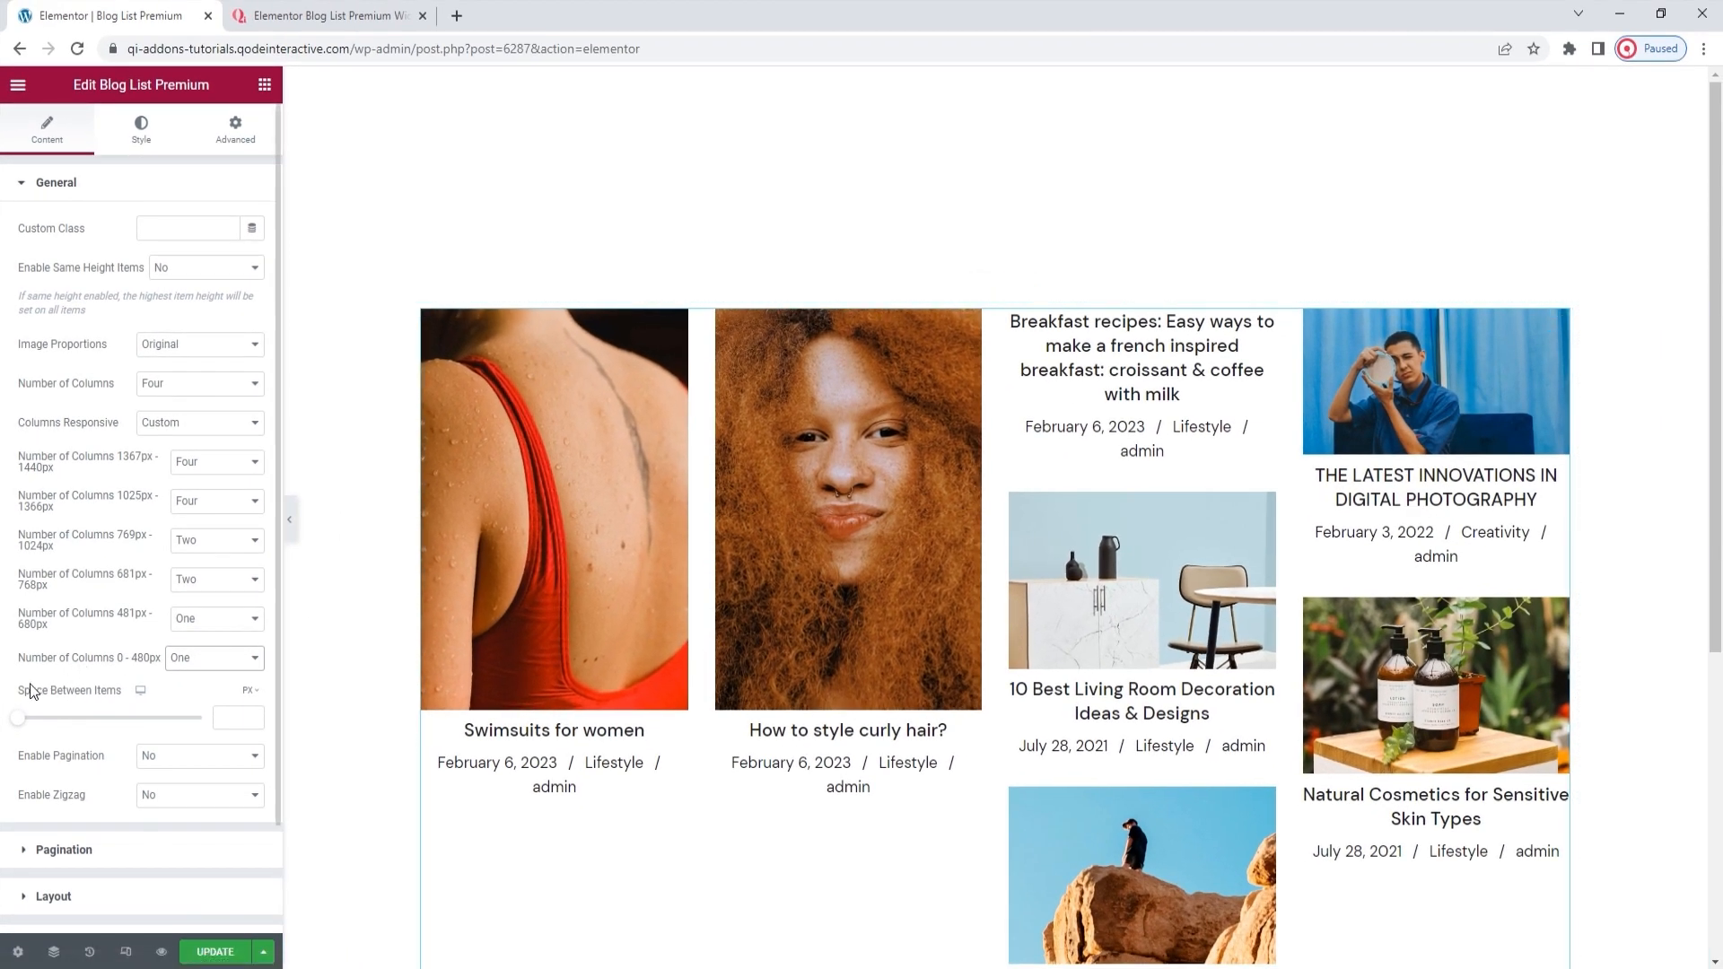
# Step: Try a space of 45 px between the blog items and clear the value again
pyautogui.moveTo(18, 717); pyautogui.dragTo(102, 730)
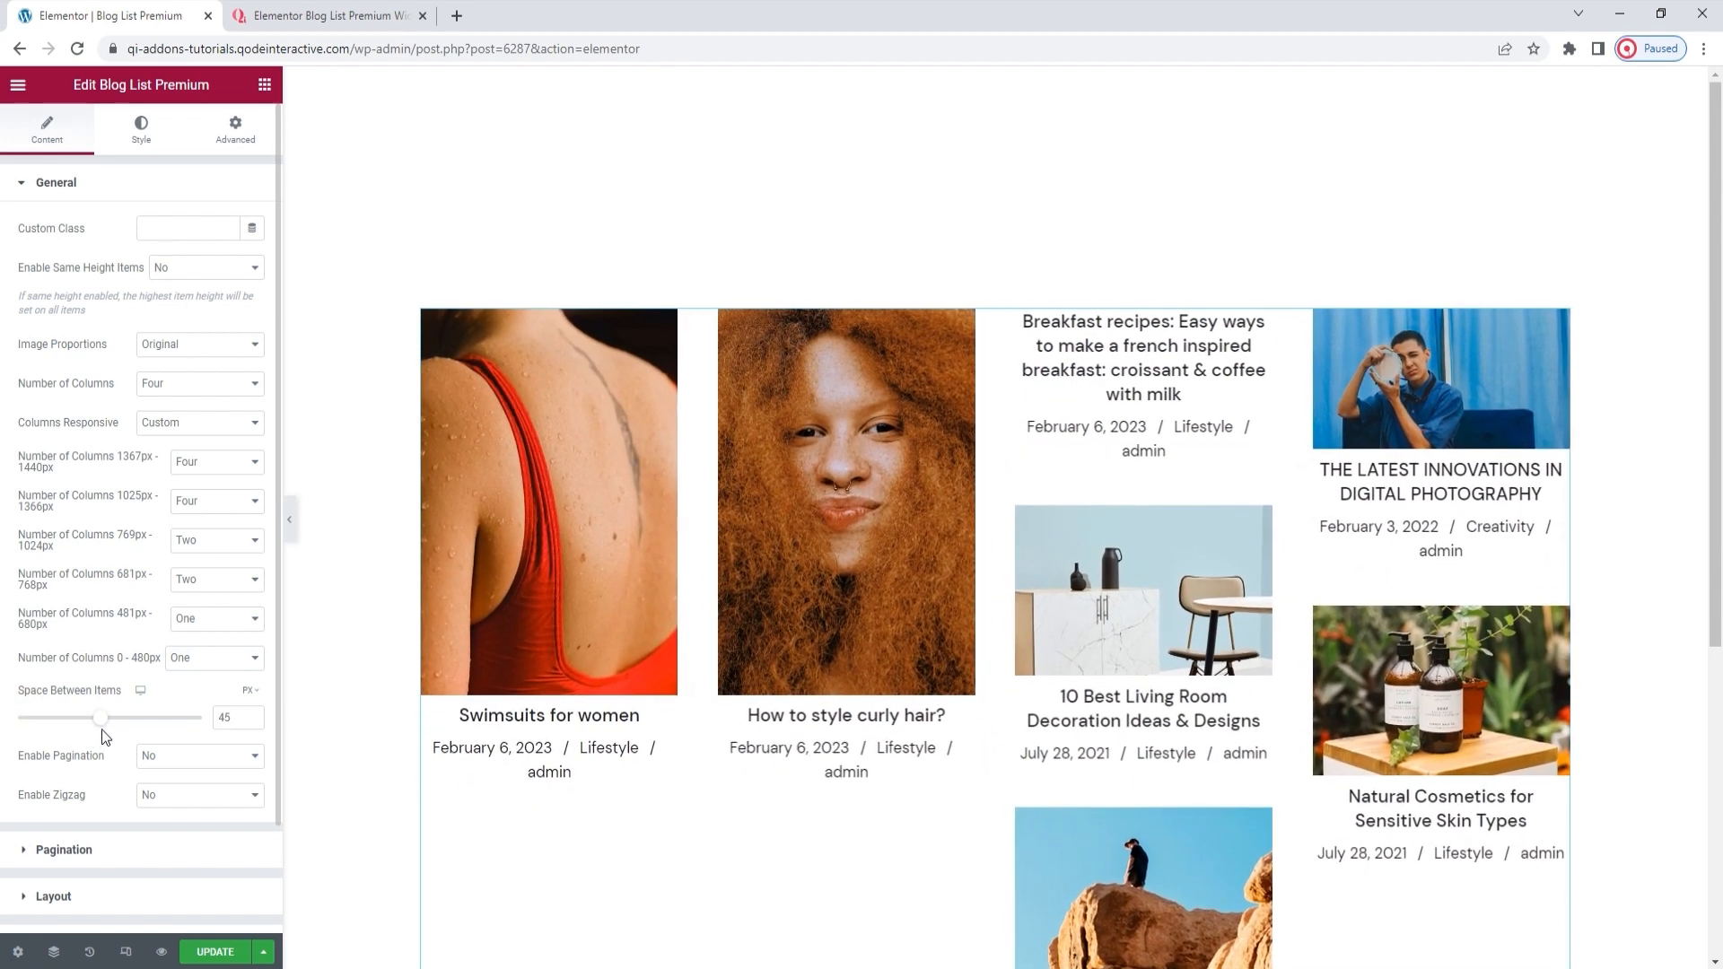
pyautogui.doubleClick(248, 715)
pyautogui.press('BackSpace')
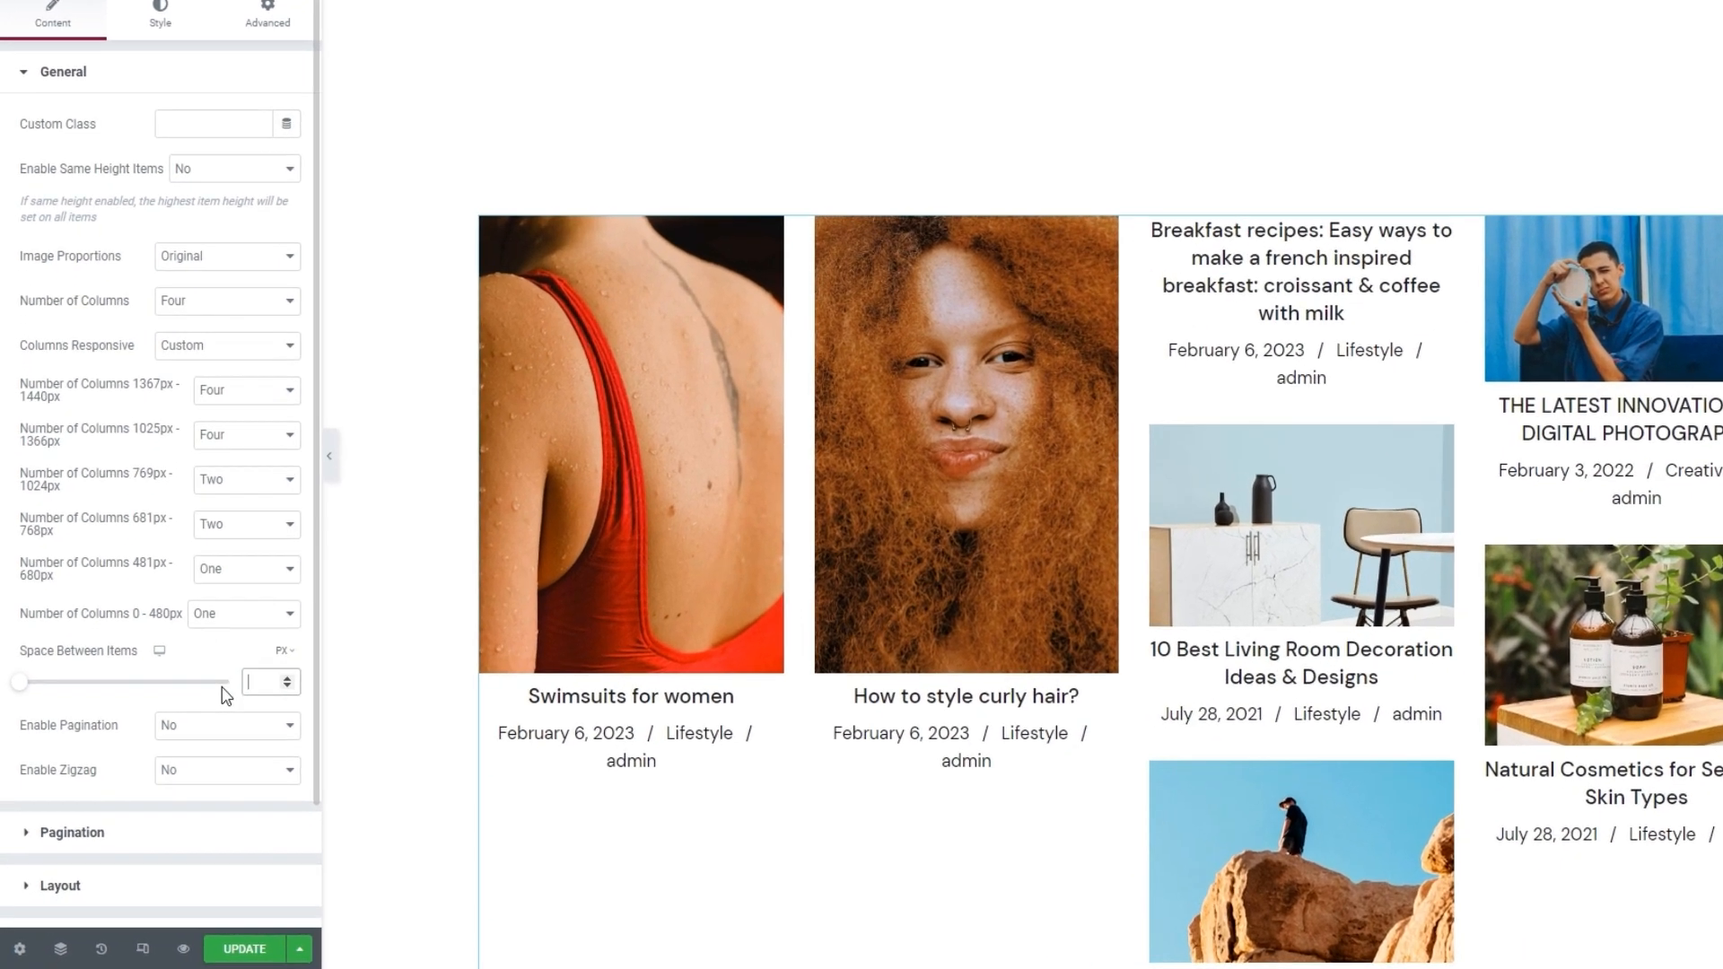
pyautogui.click(182, 695)
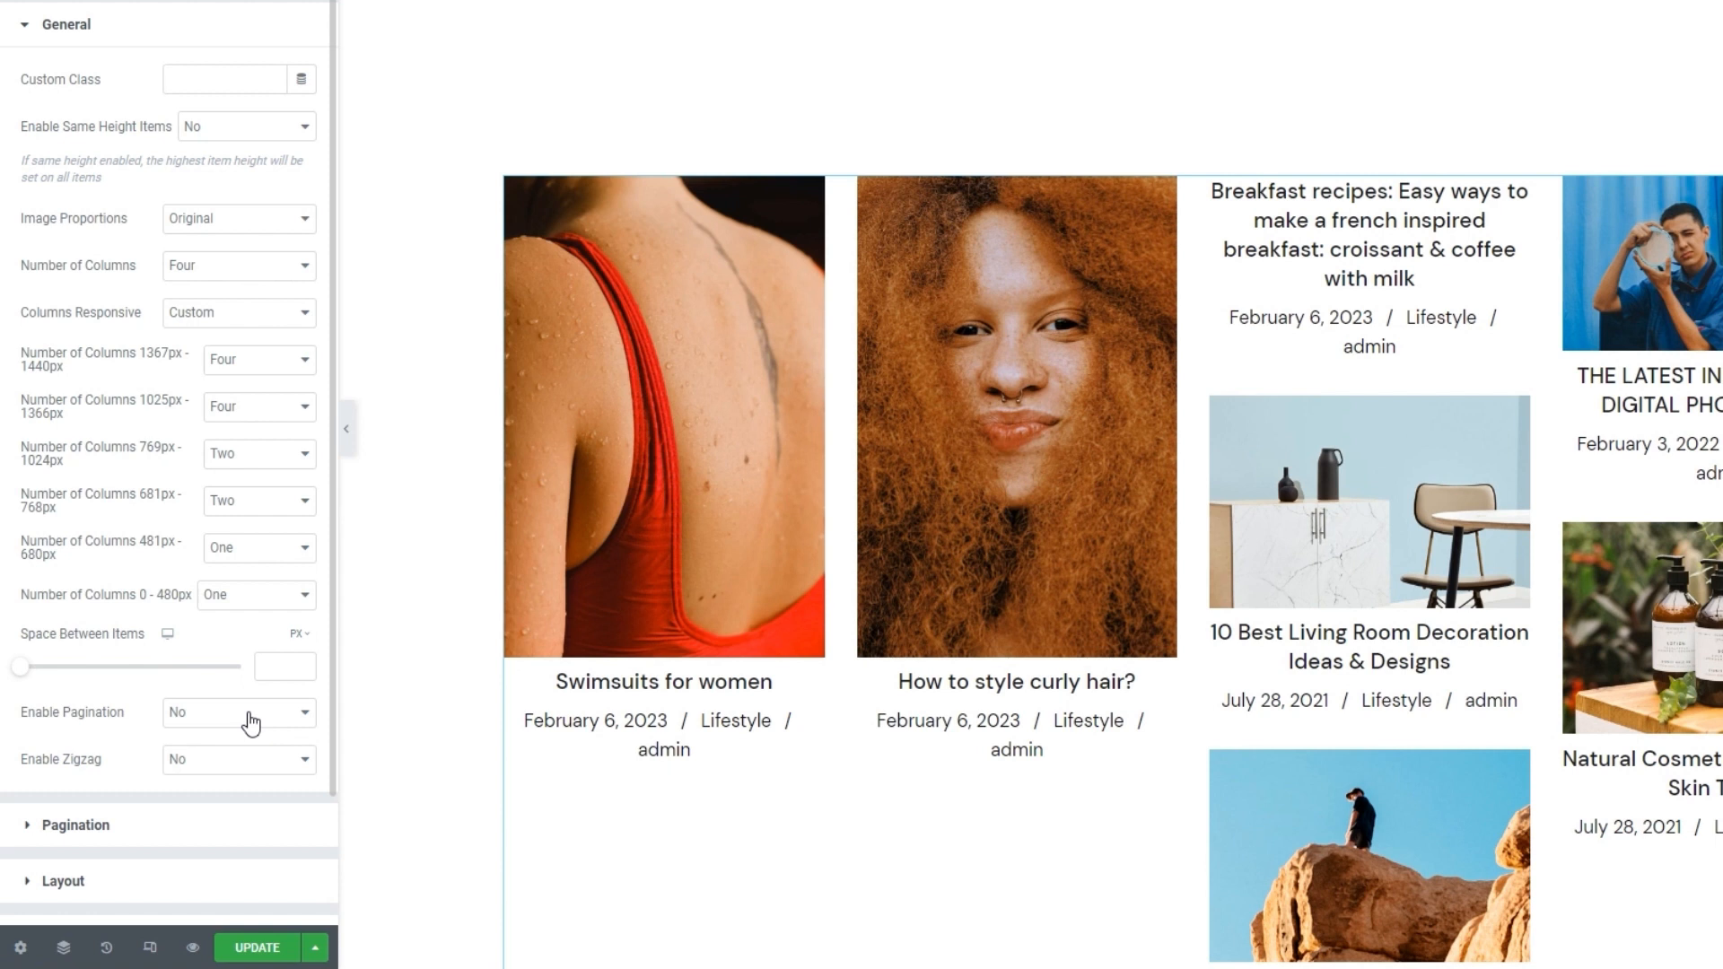
# Step: Try the zigzag layout on the blog list with an increased zigzag amount and disable zigzag again
pyautogui.click(252, 773)
pyautogui.click(239, 788)
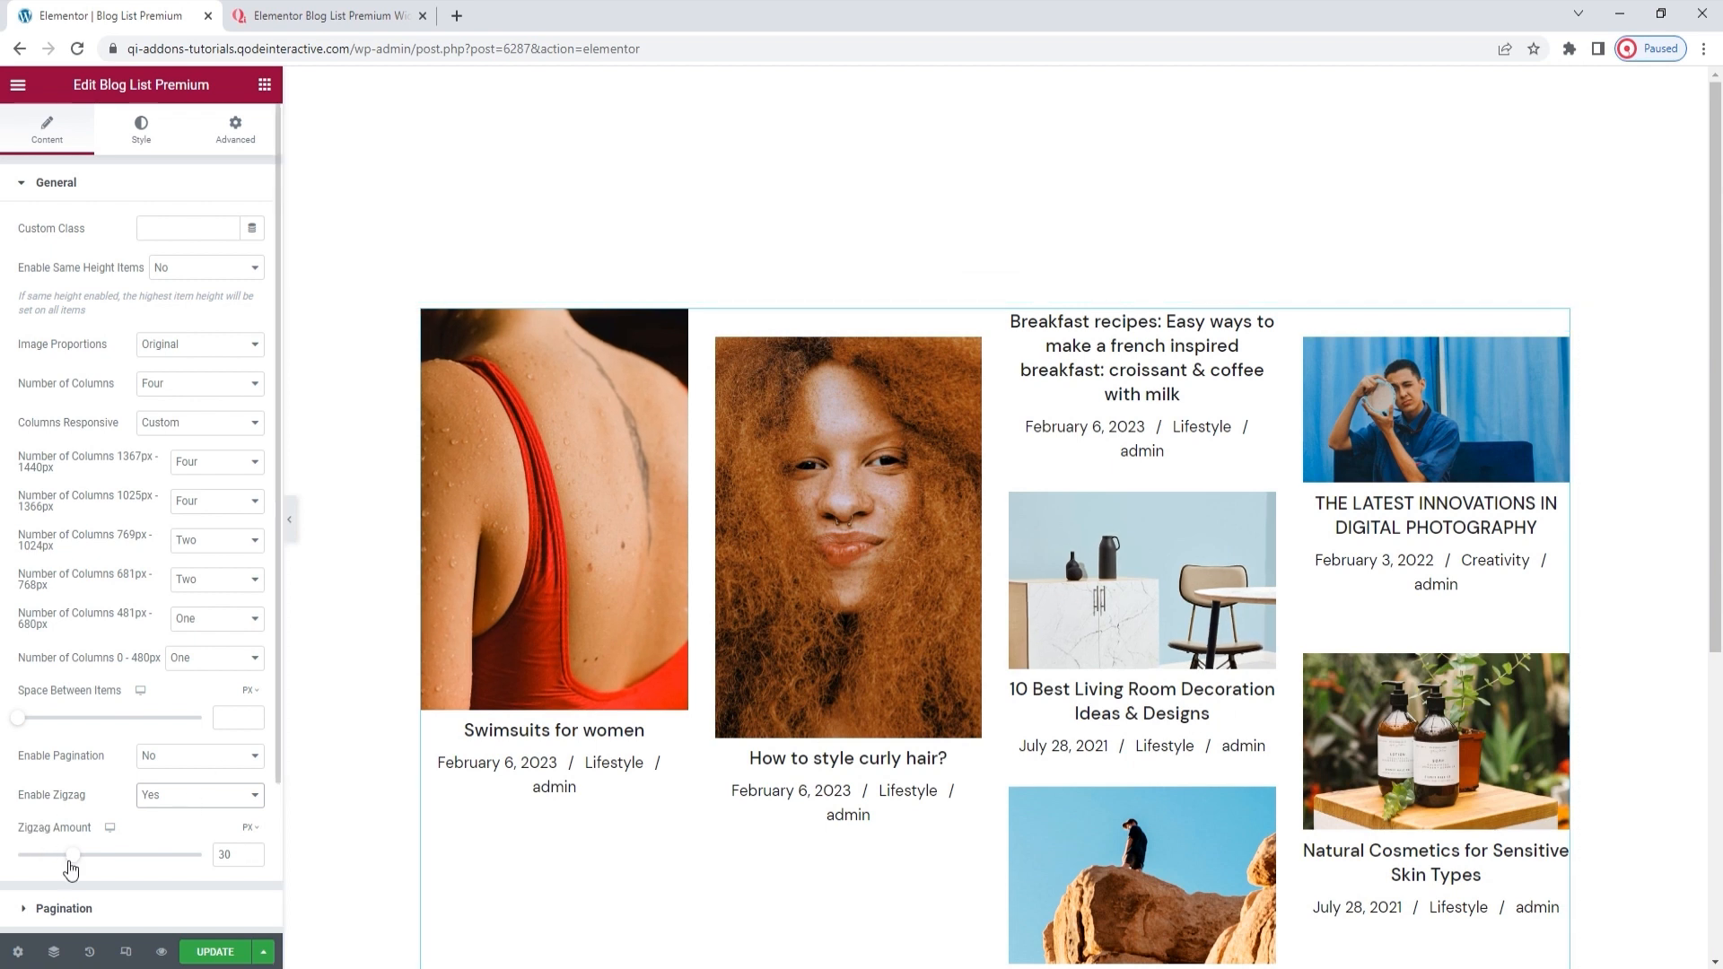
pyautogui.moveTo(71, 867); pyautogui.dragTo(169, 892)
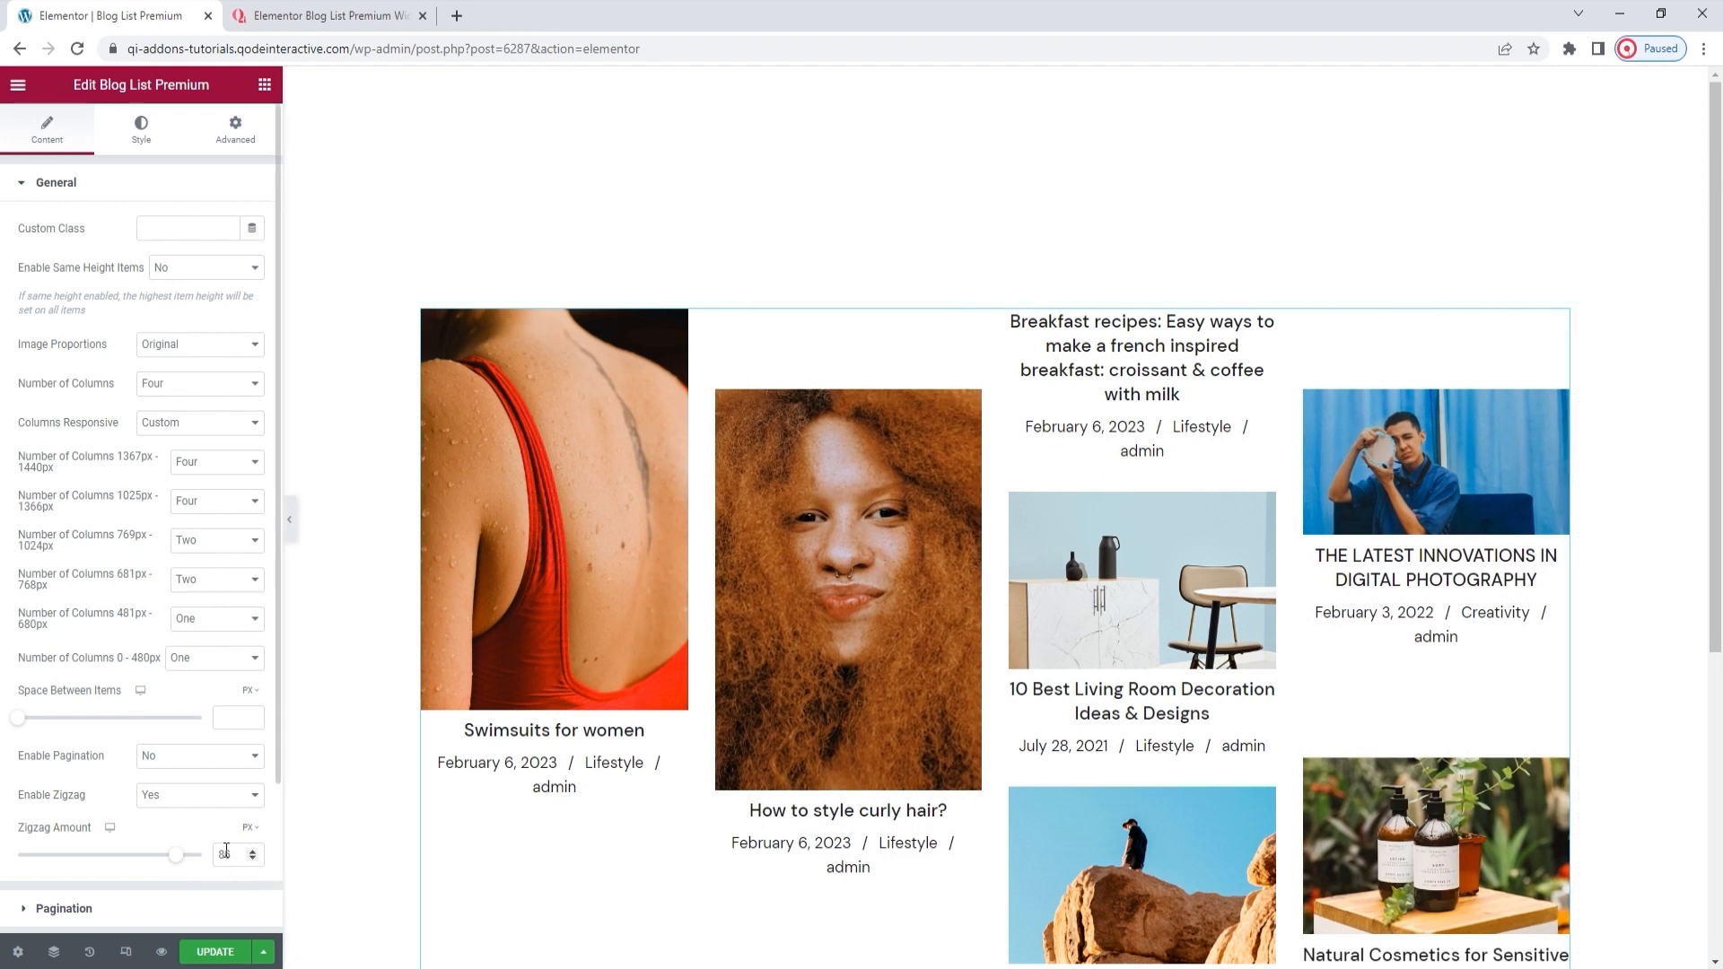
pyautogui.click(202, 796)
pyautogui.click(195, 812)
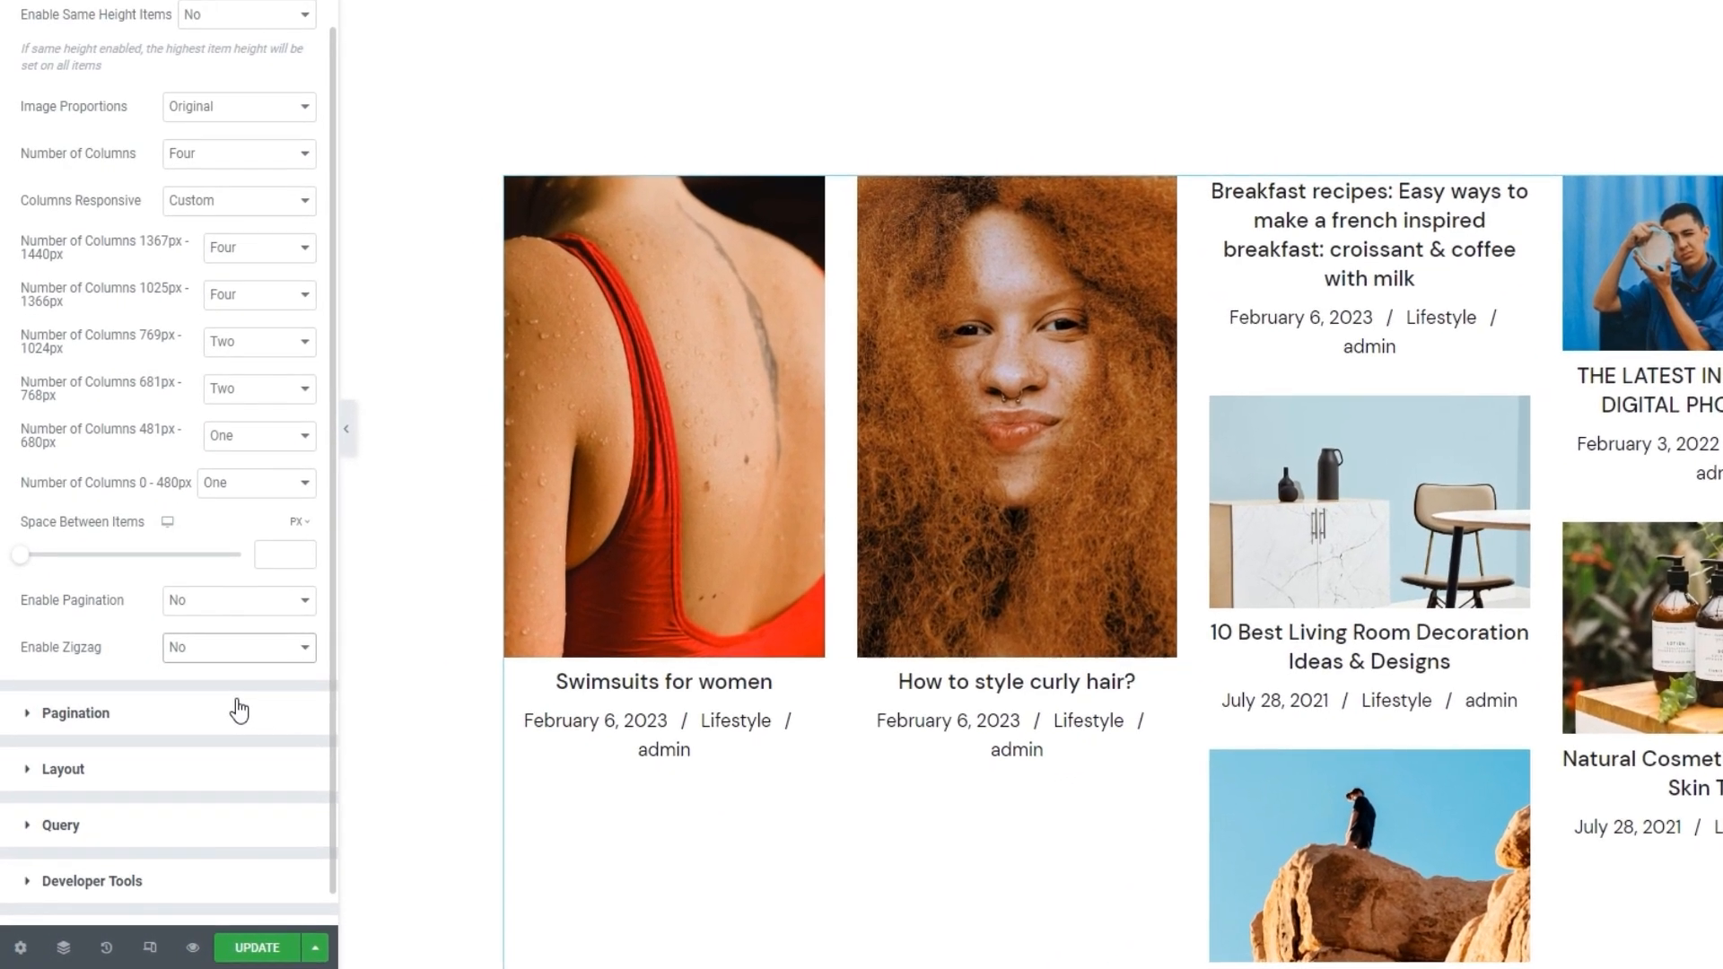
# Step: Set the blog list's query to show 3 posts per page
pyautogui.scroll(-1, 199, 841)
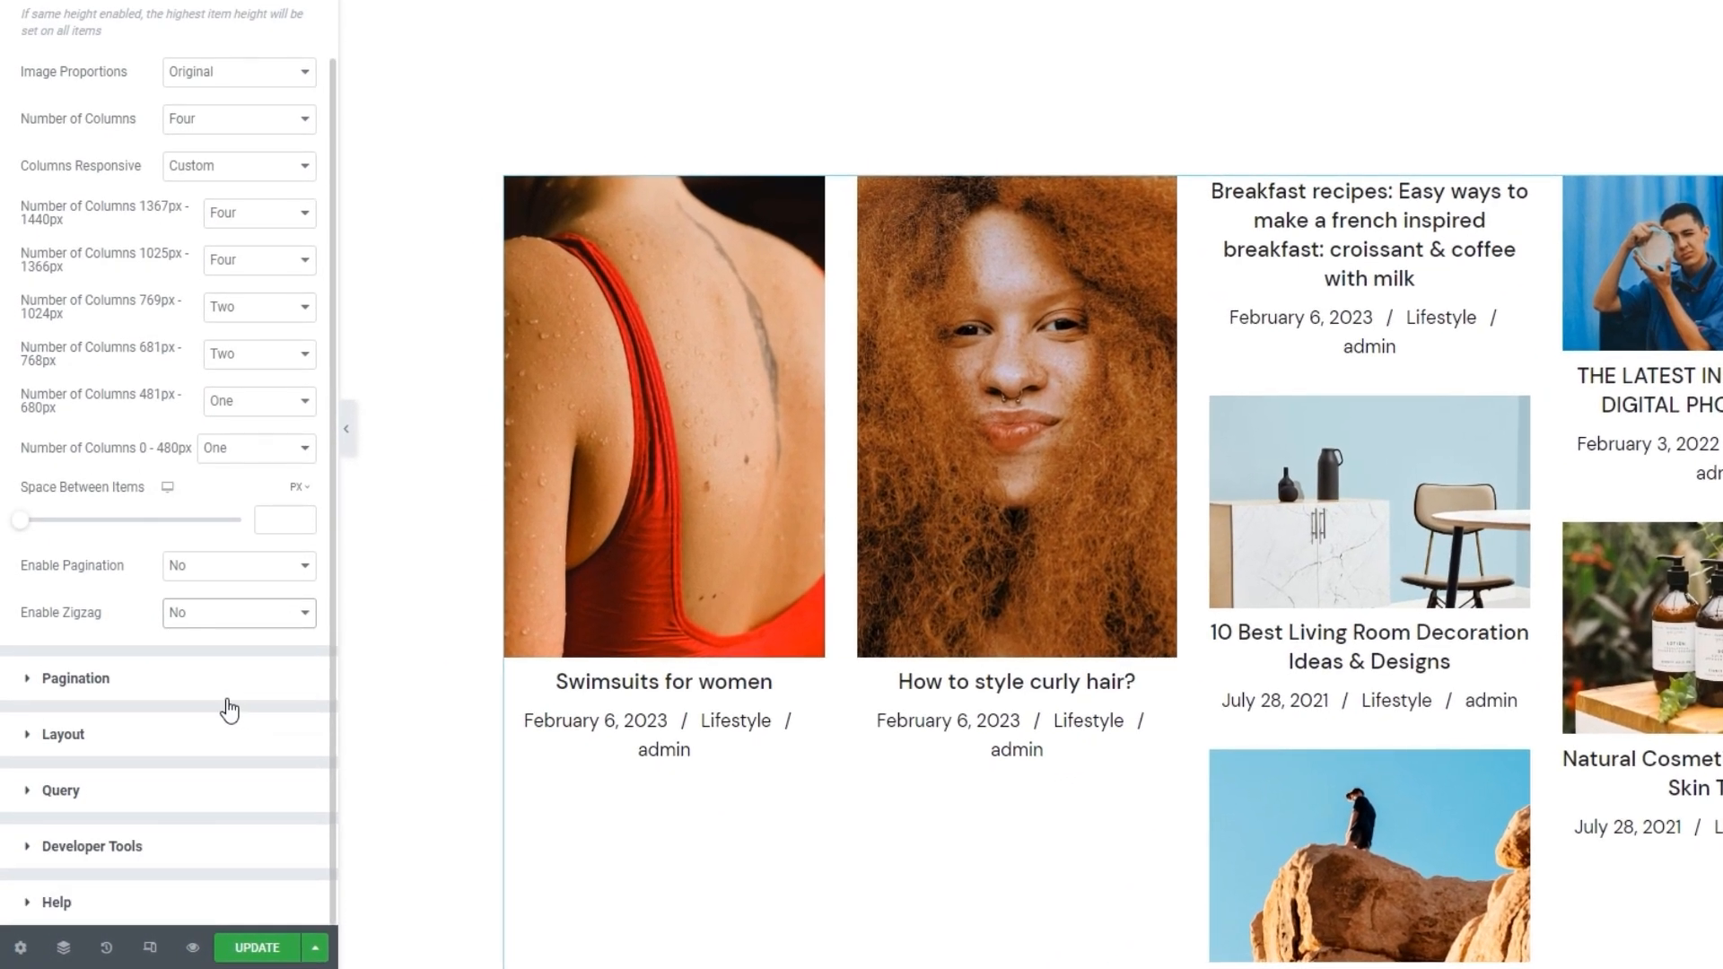
pyautogui.click(232, 691)
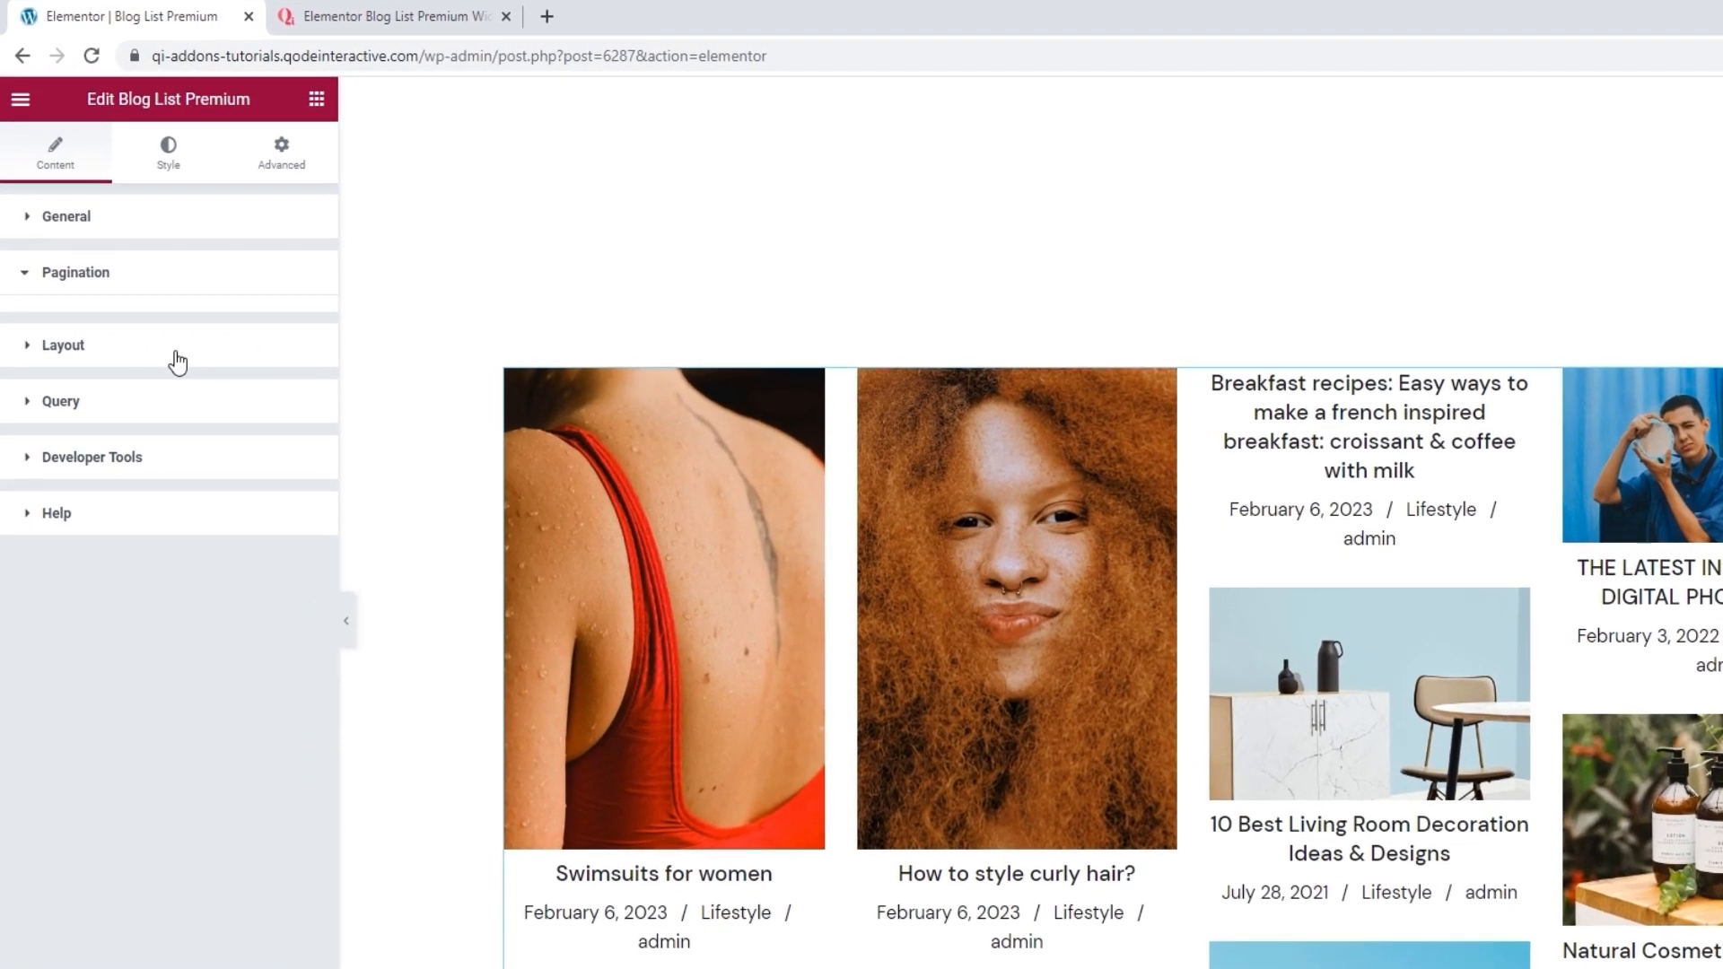
pyautogui.click(177, 362)
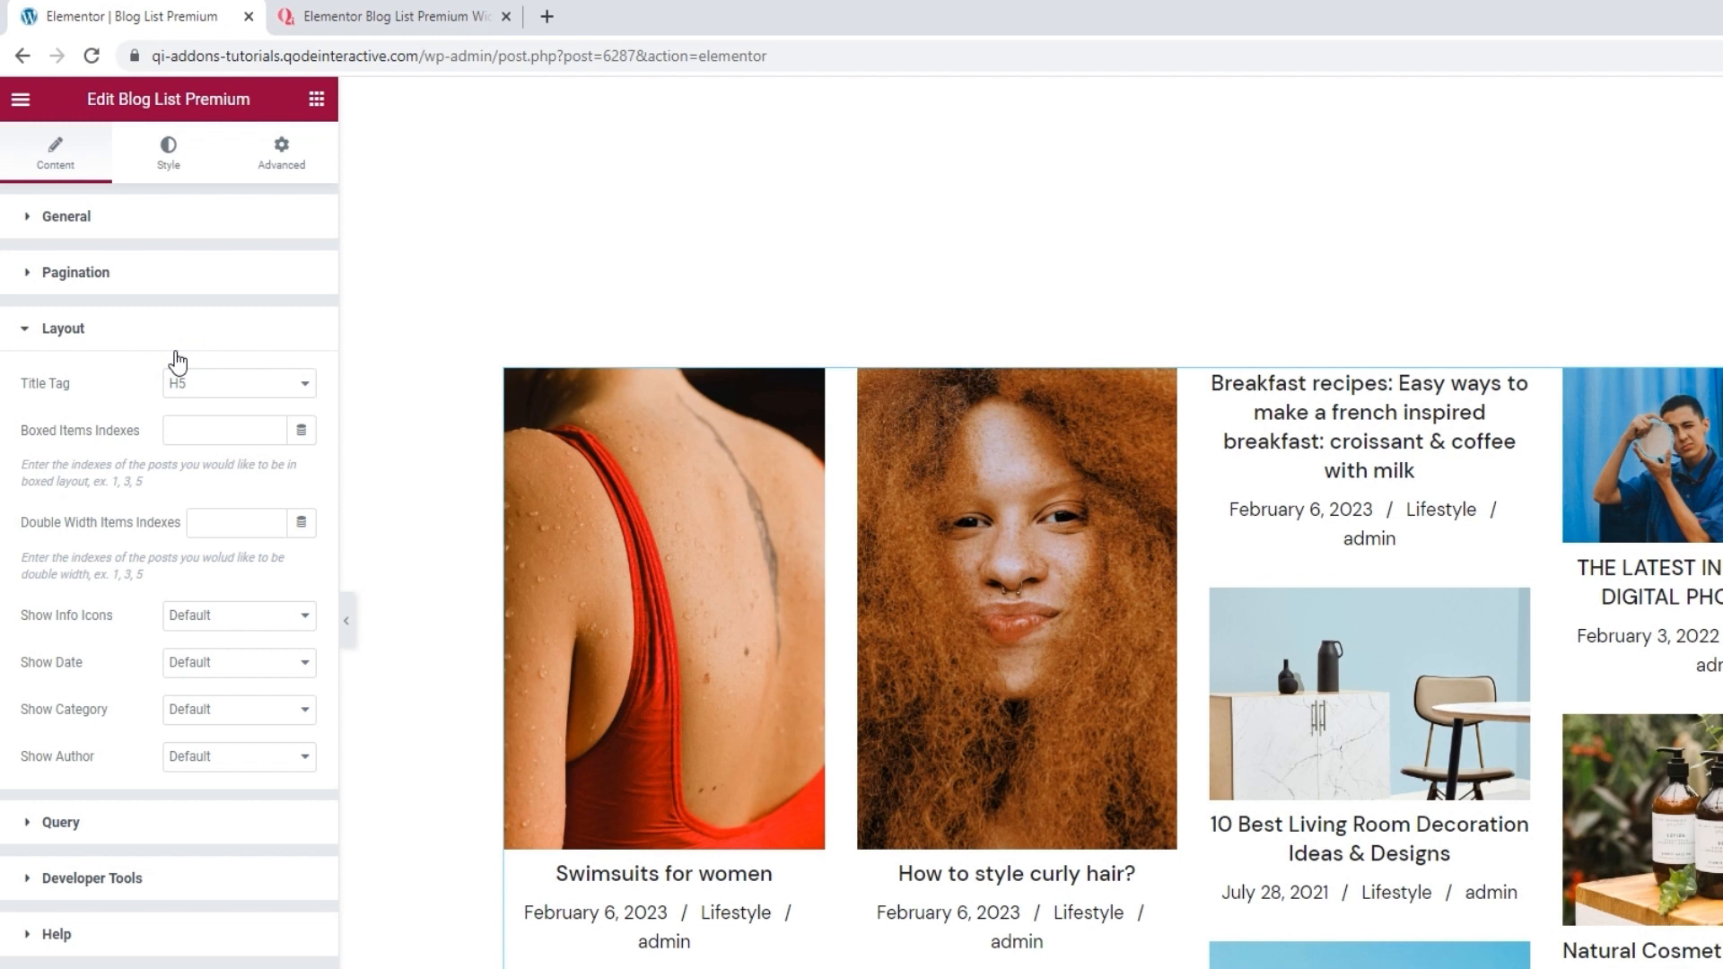
pyautogui.click(163, 834)
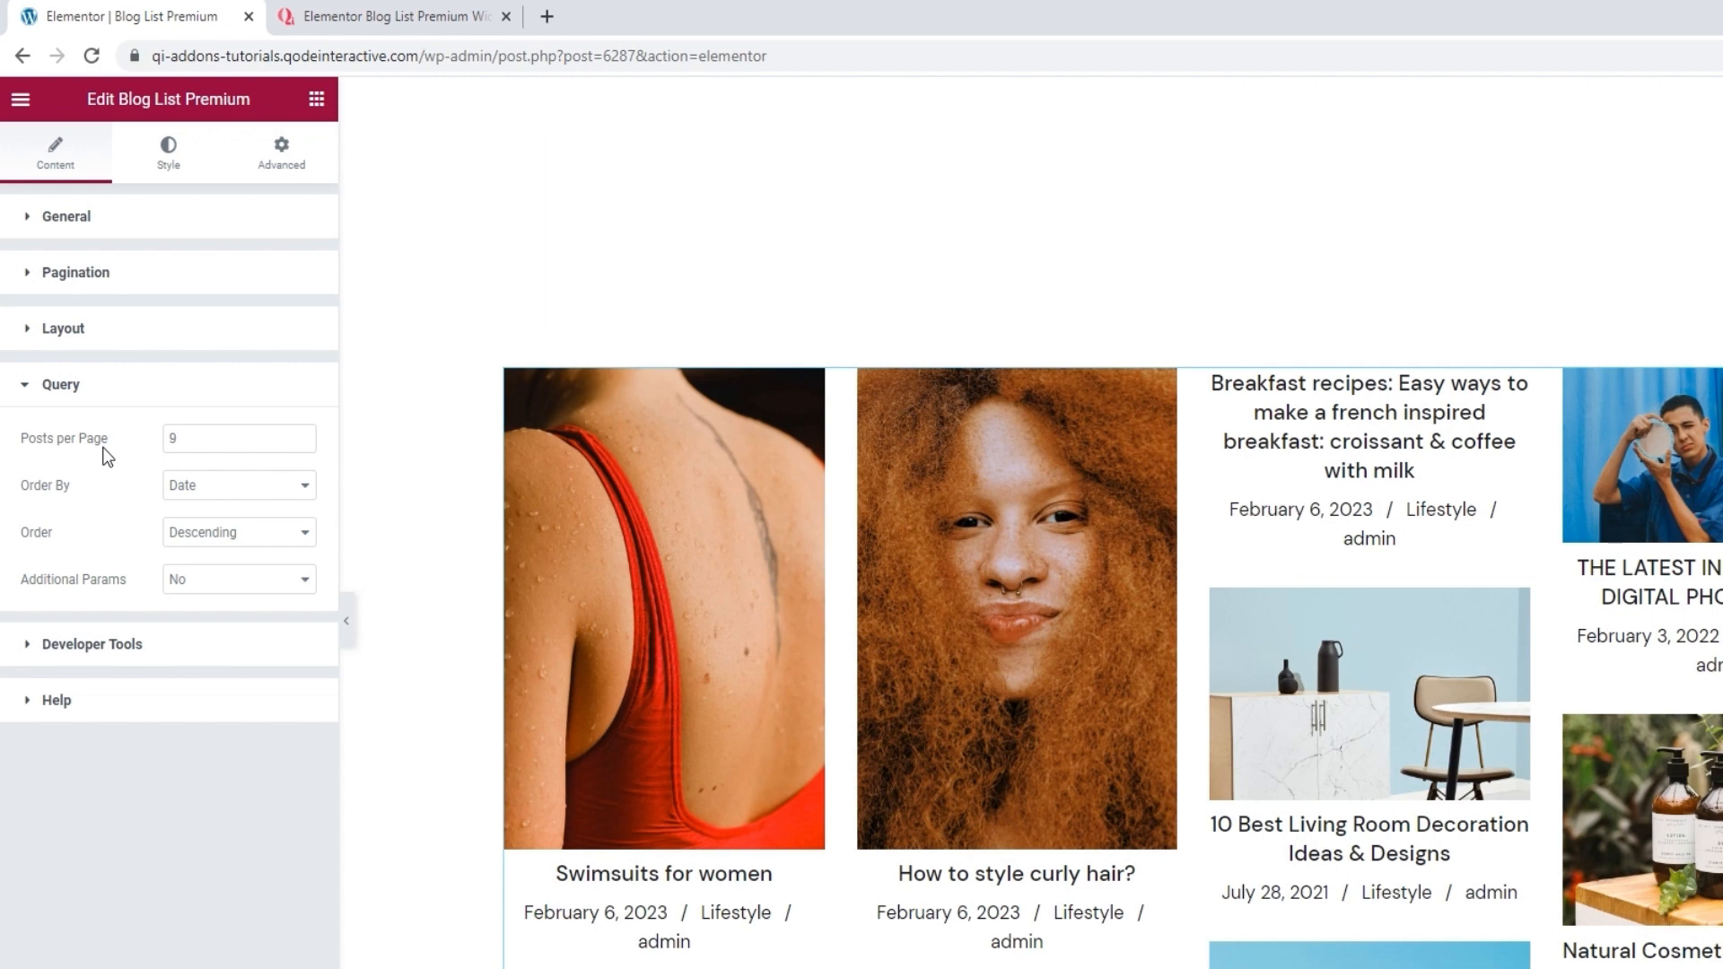
pyautogui.doubleClick(179, 444)
pyautogui.write('3')
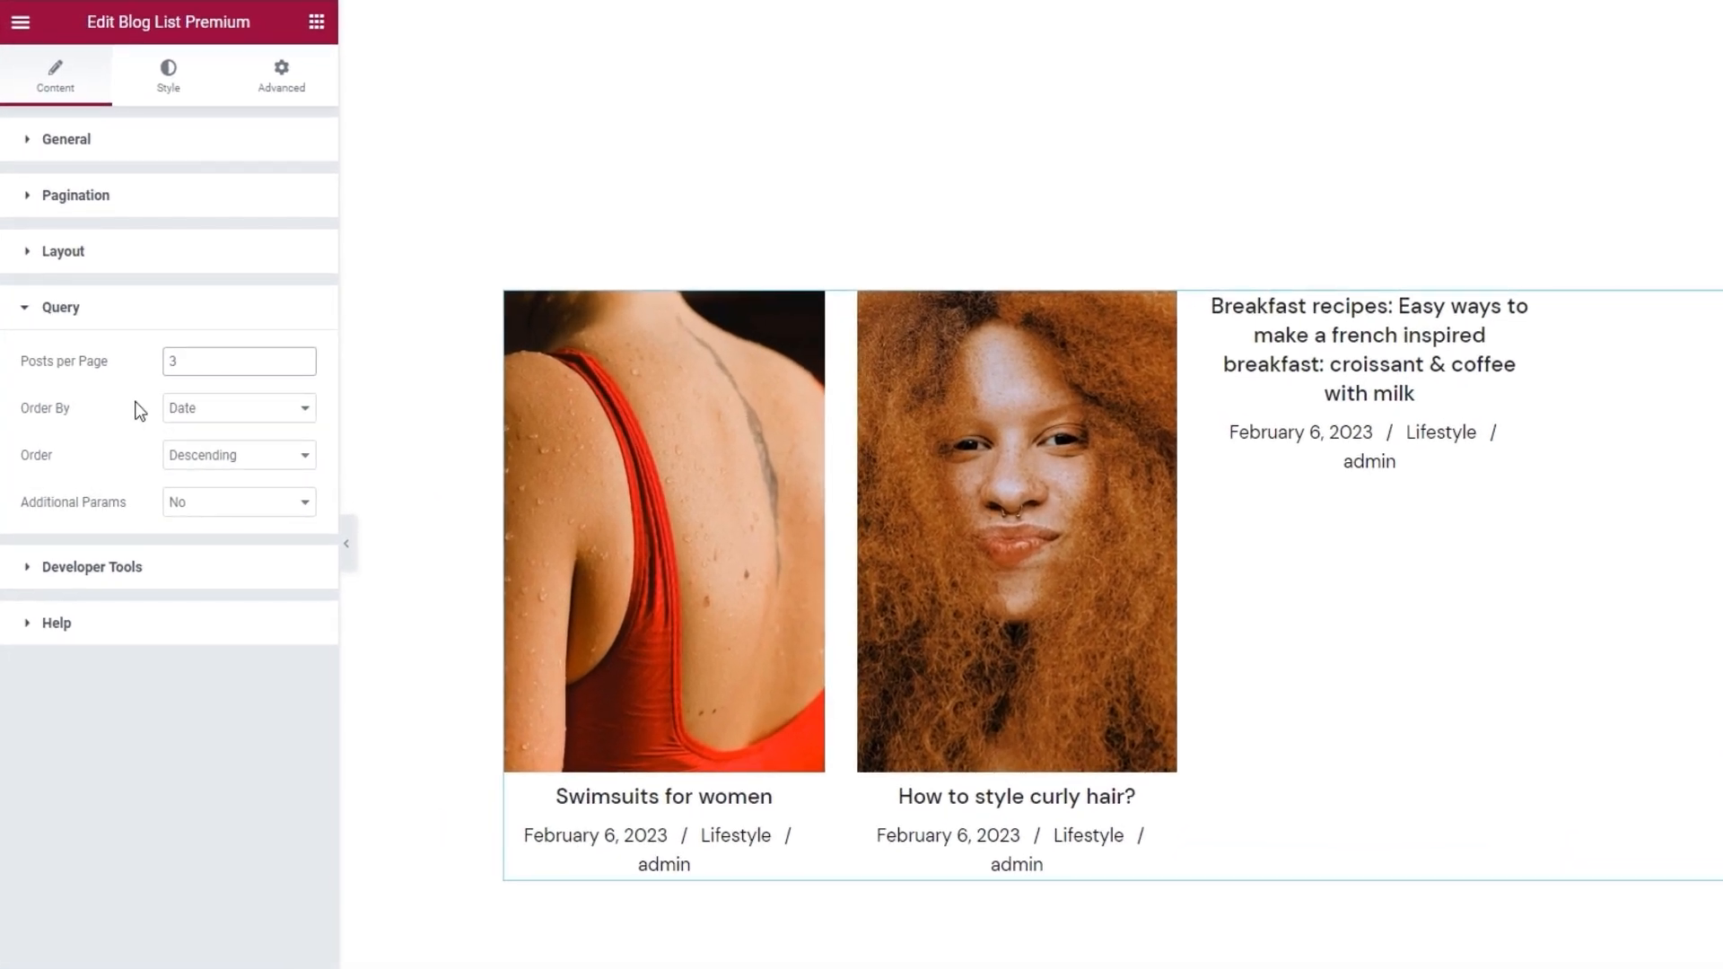
pyautogui.click(136, 402)
# Step: Review the query's Order By and Order options, keeping Date and Descending
pyautogui.click(255, 422)
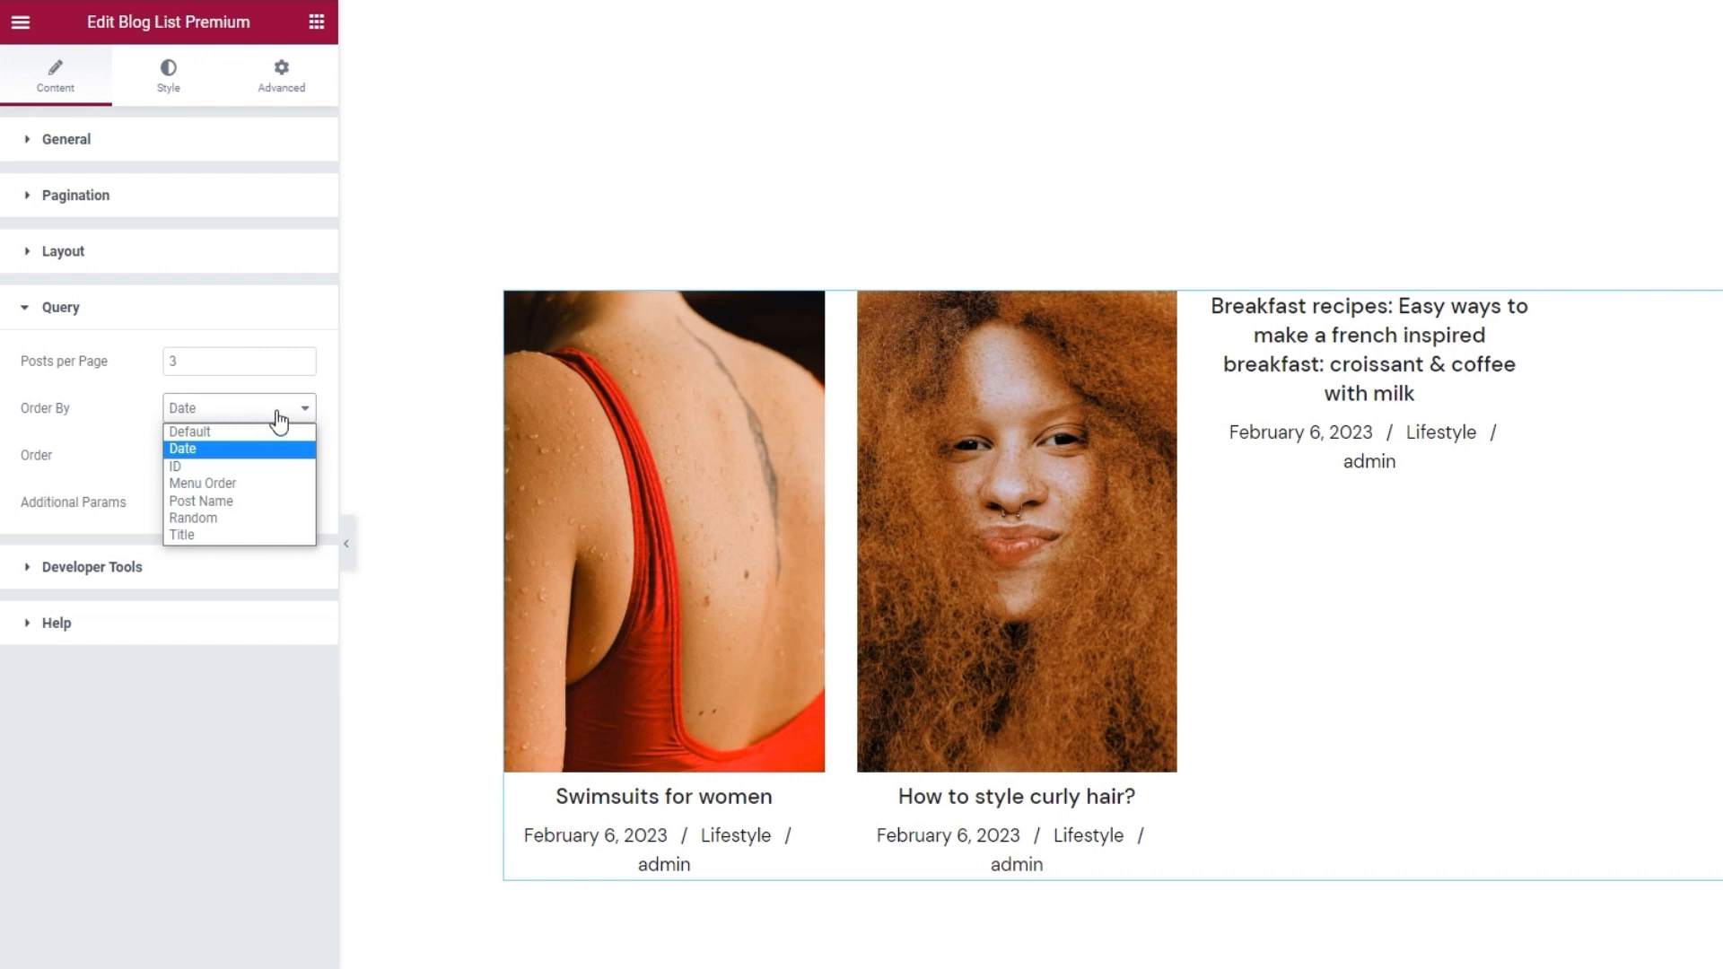
pyautogui.click(271, 410)
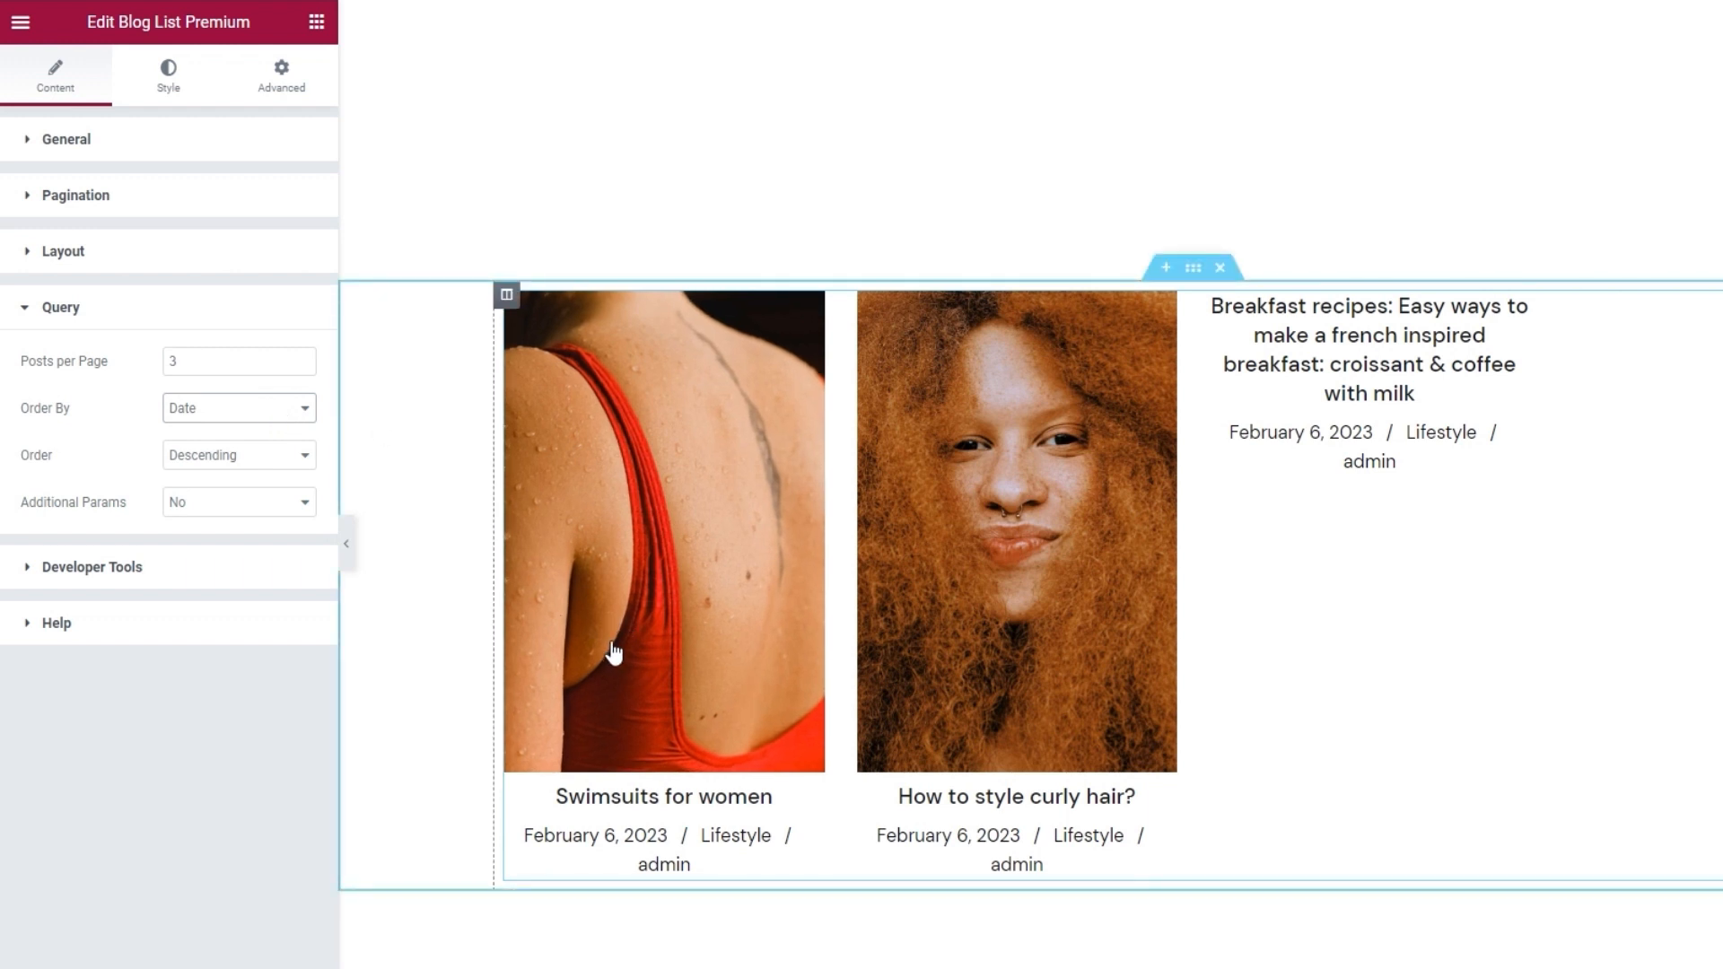
pyautogui.click(279, 456)
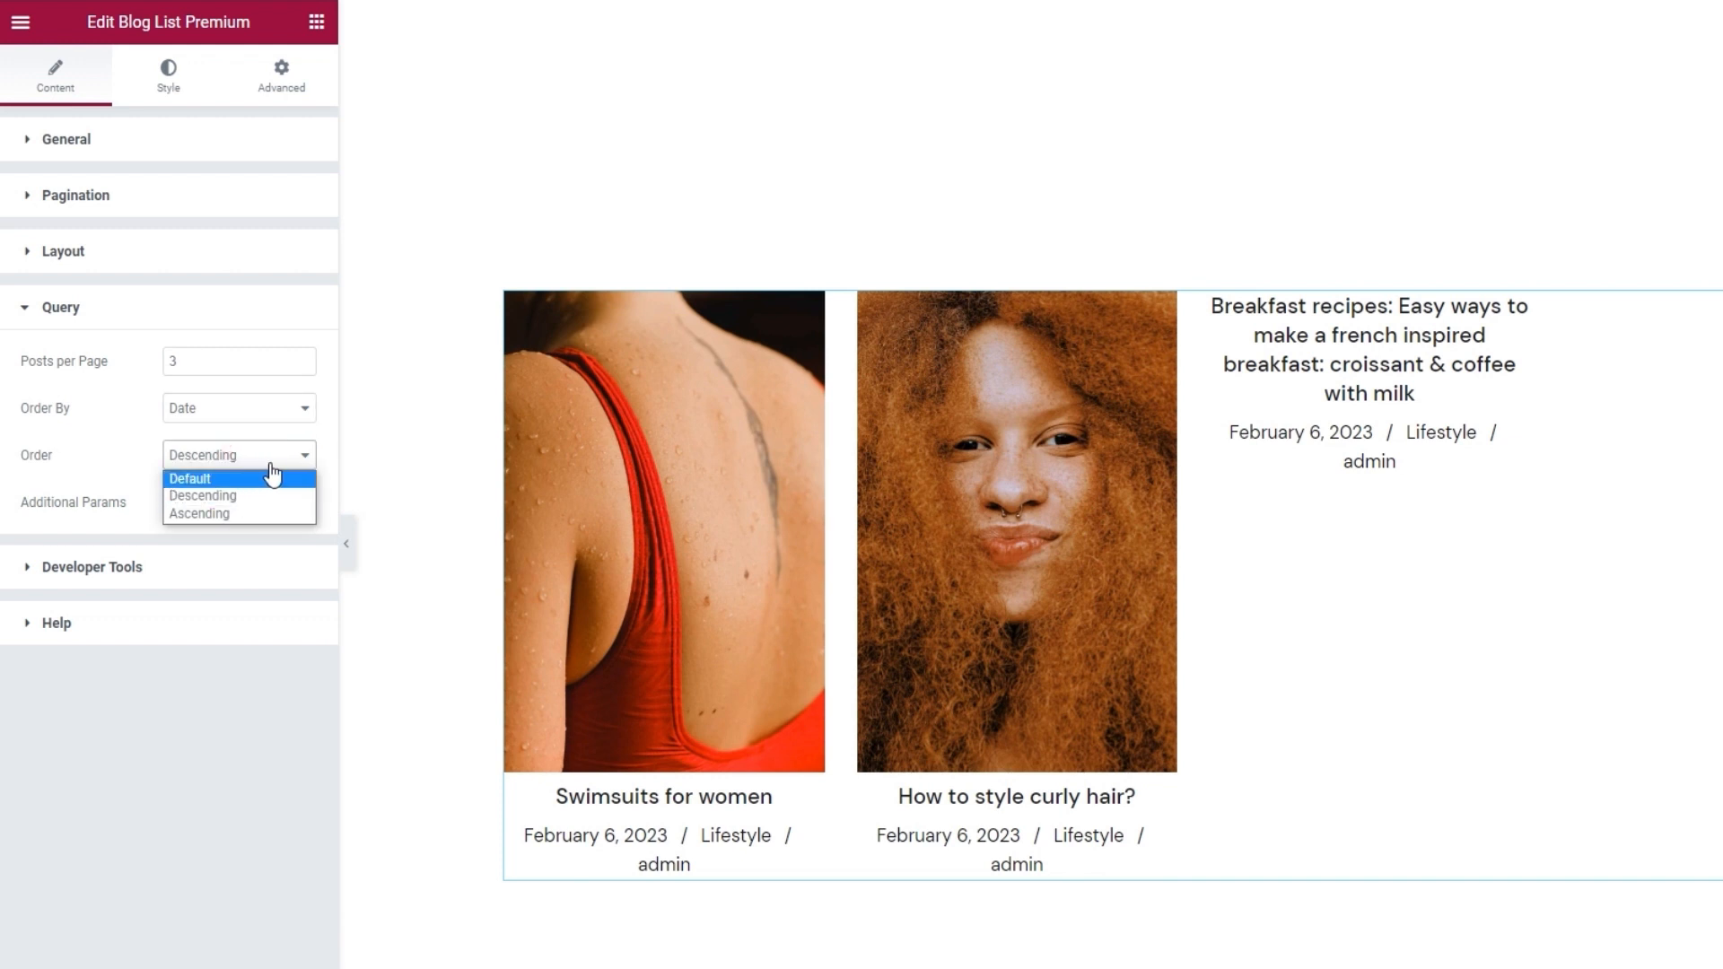
pyautogui.click(271, 464)
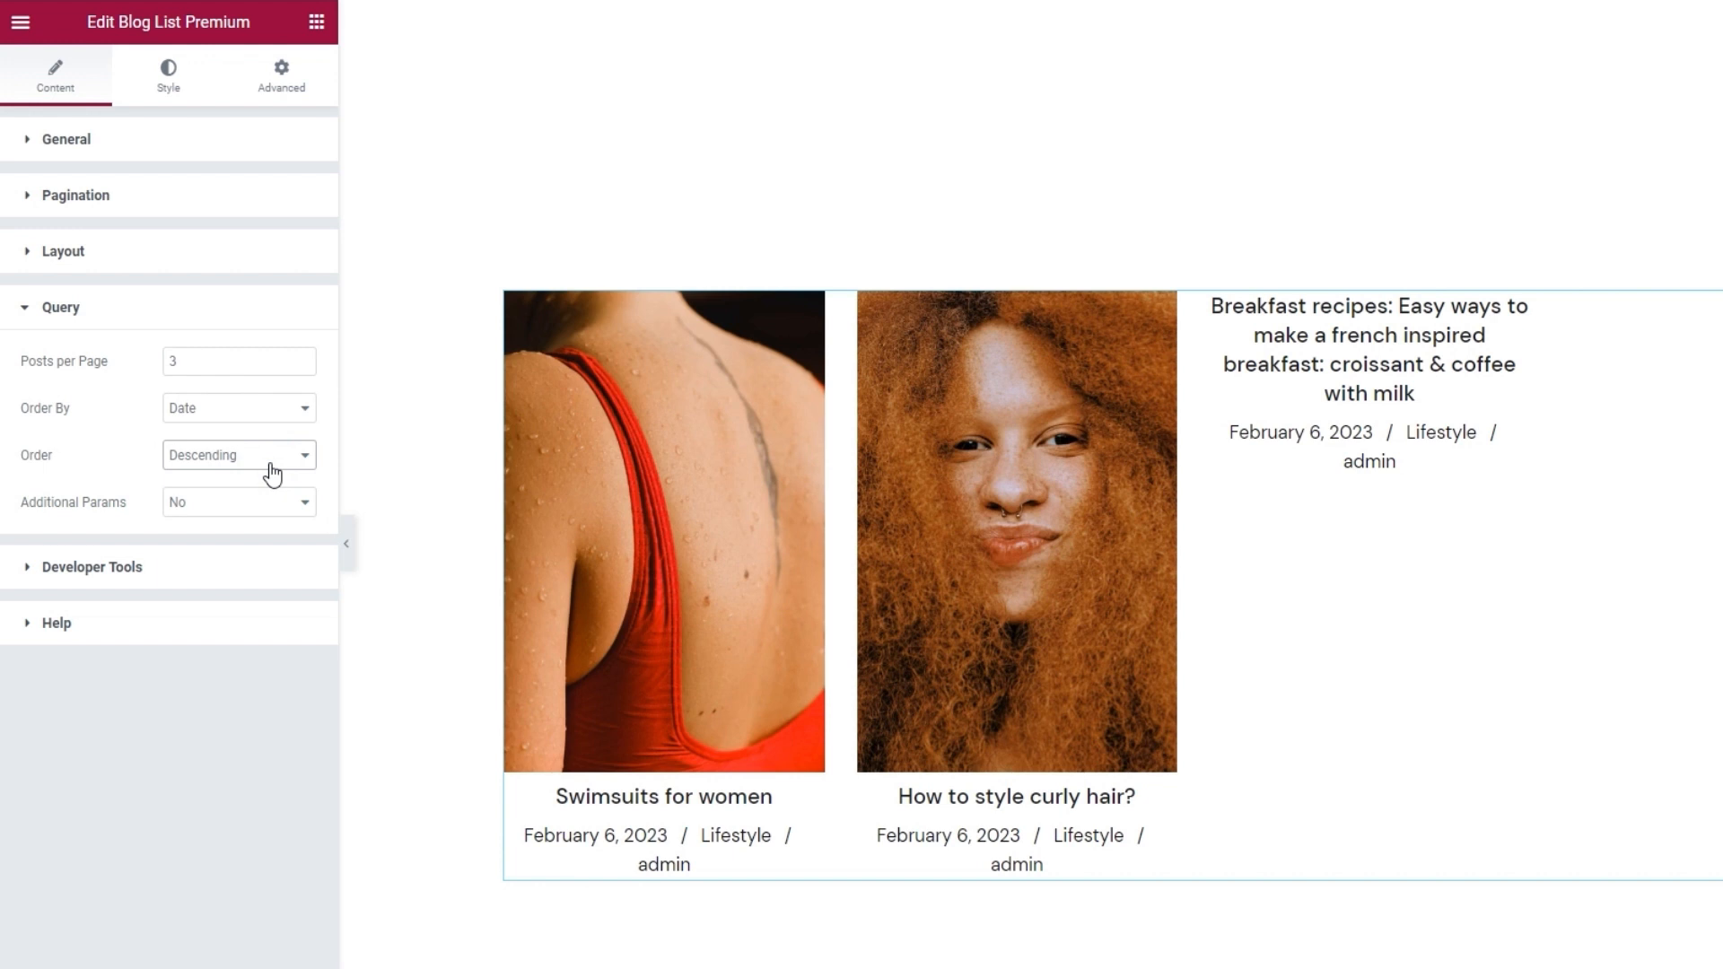
# Step: Filter the query by Taxonomy Slug, using the Category taxonomy and the slug lifestyle
pyautogui.click(273, 510)
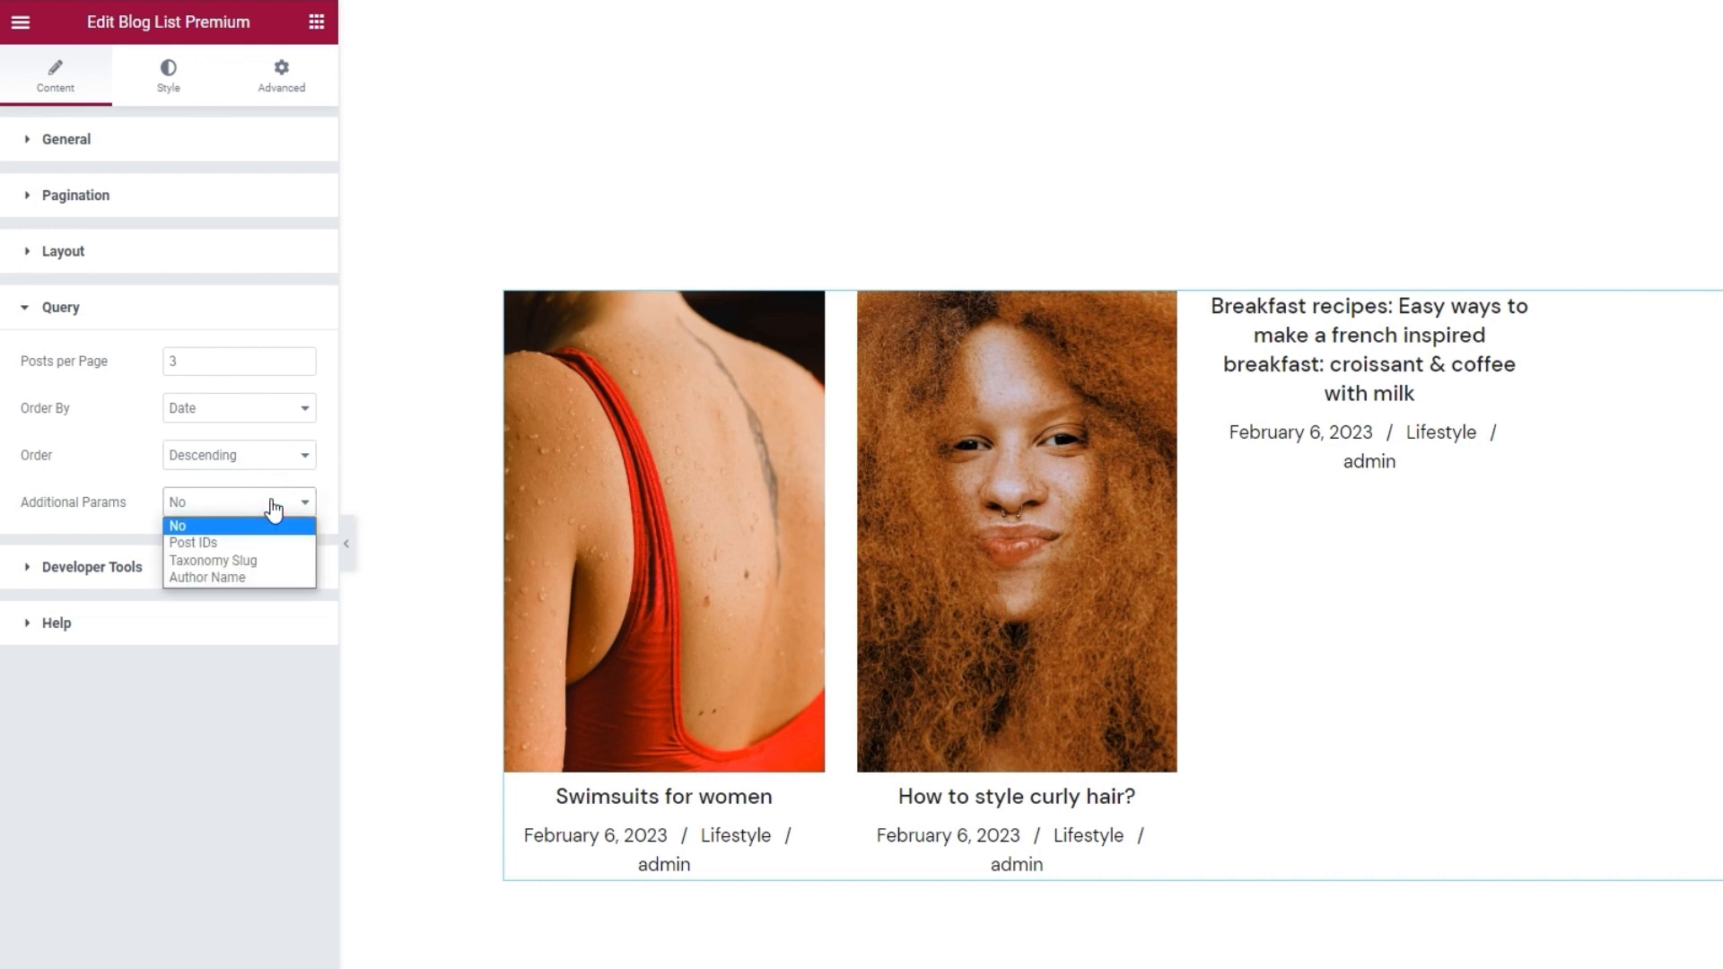
pyautogui.click(267, 567)
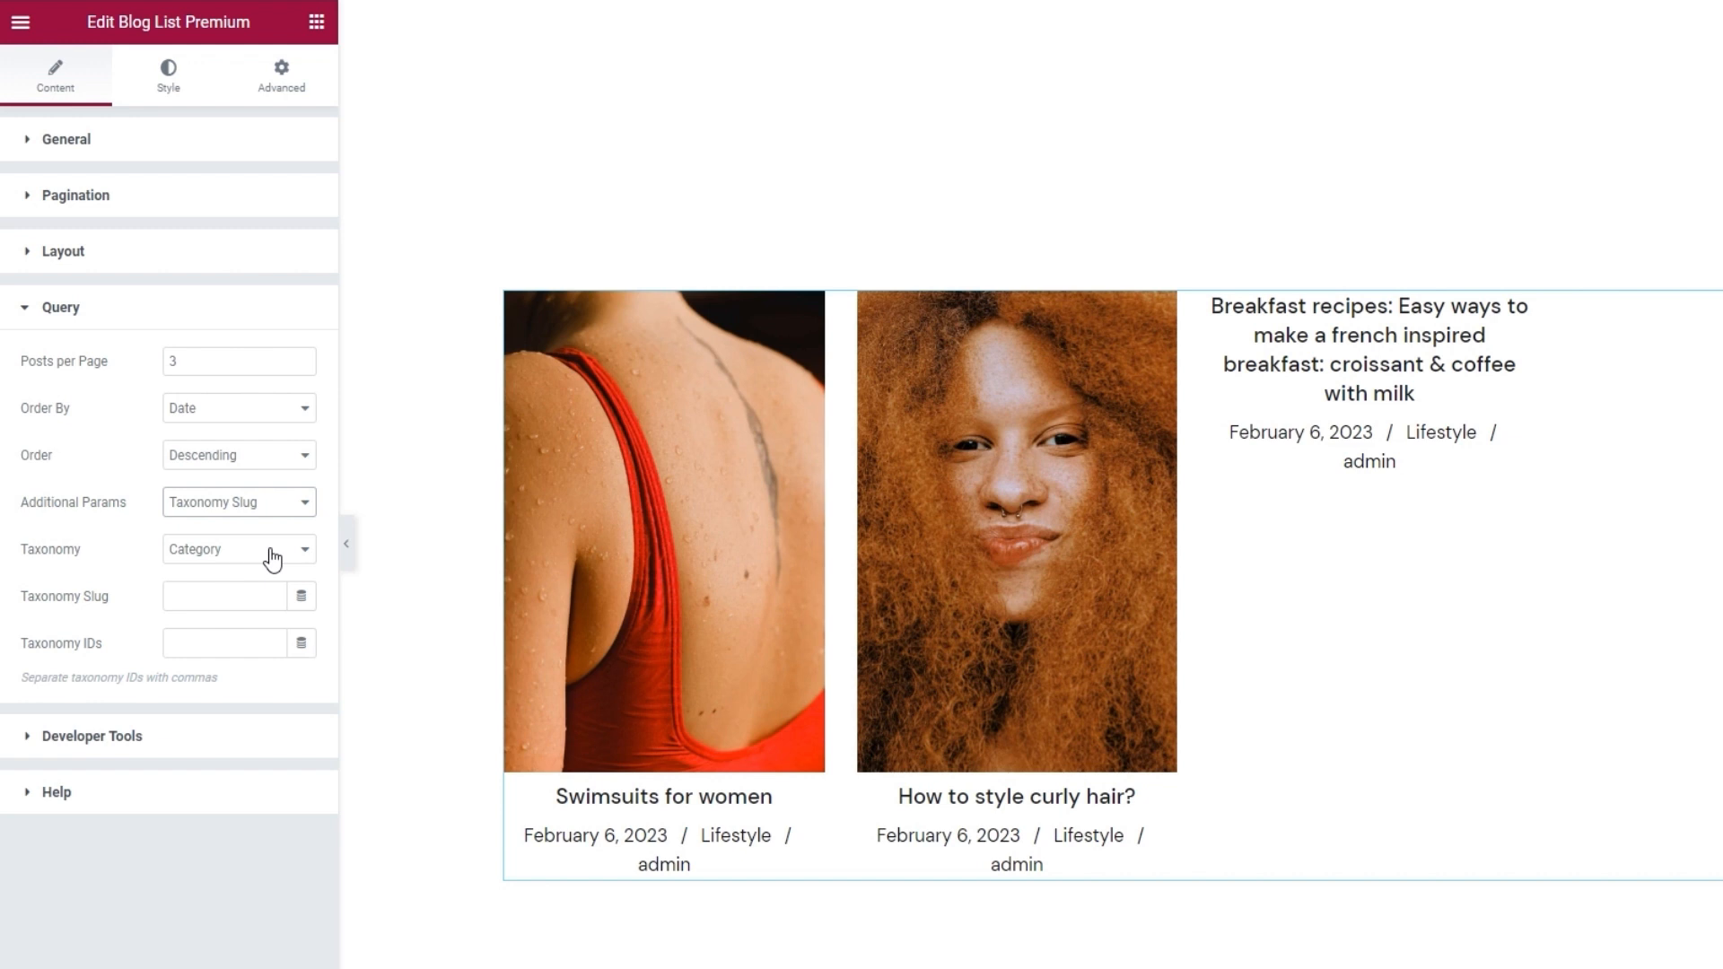
pyautogui.click(280, 555)
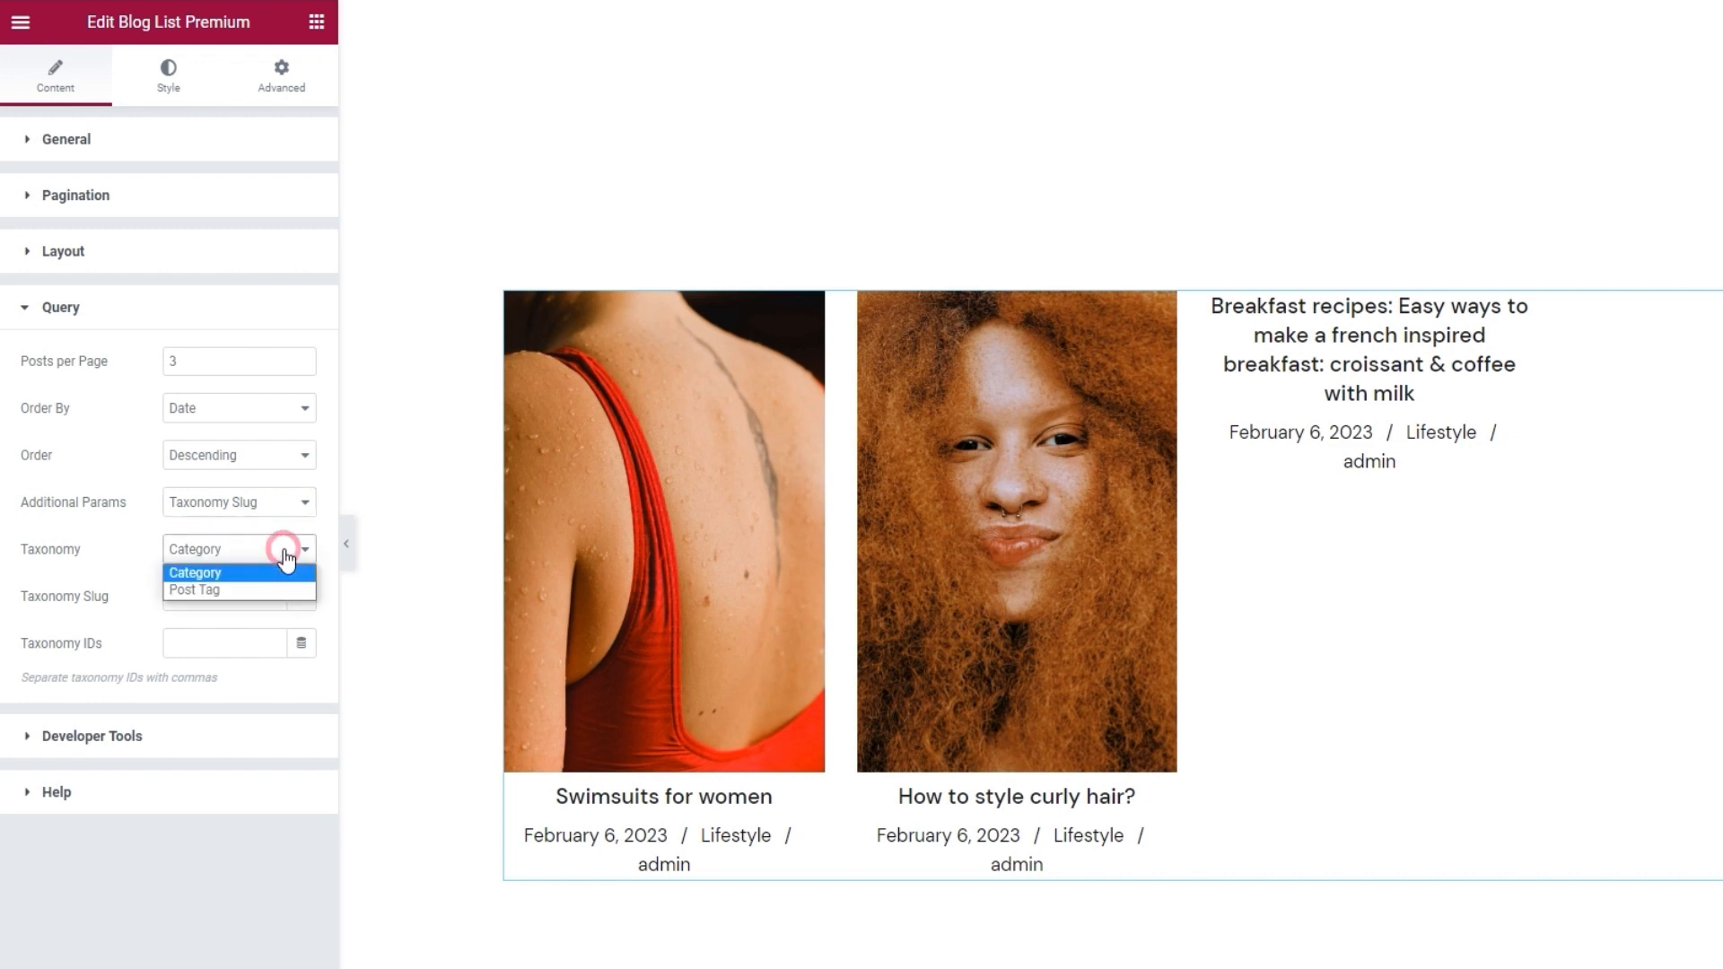
pyautogui.click(232, 580)
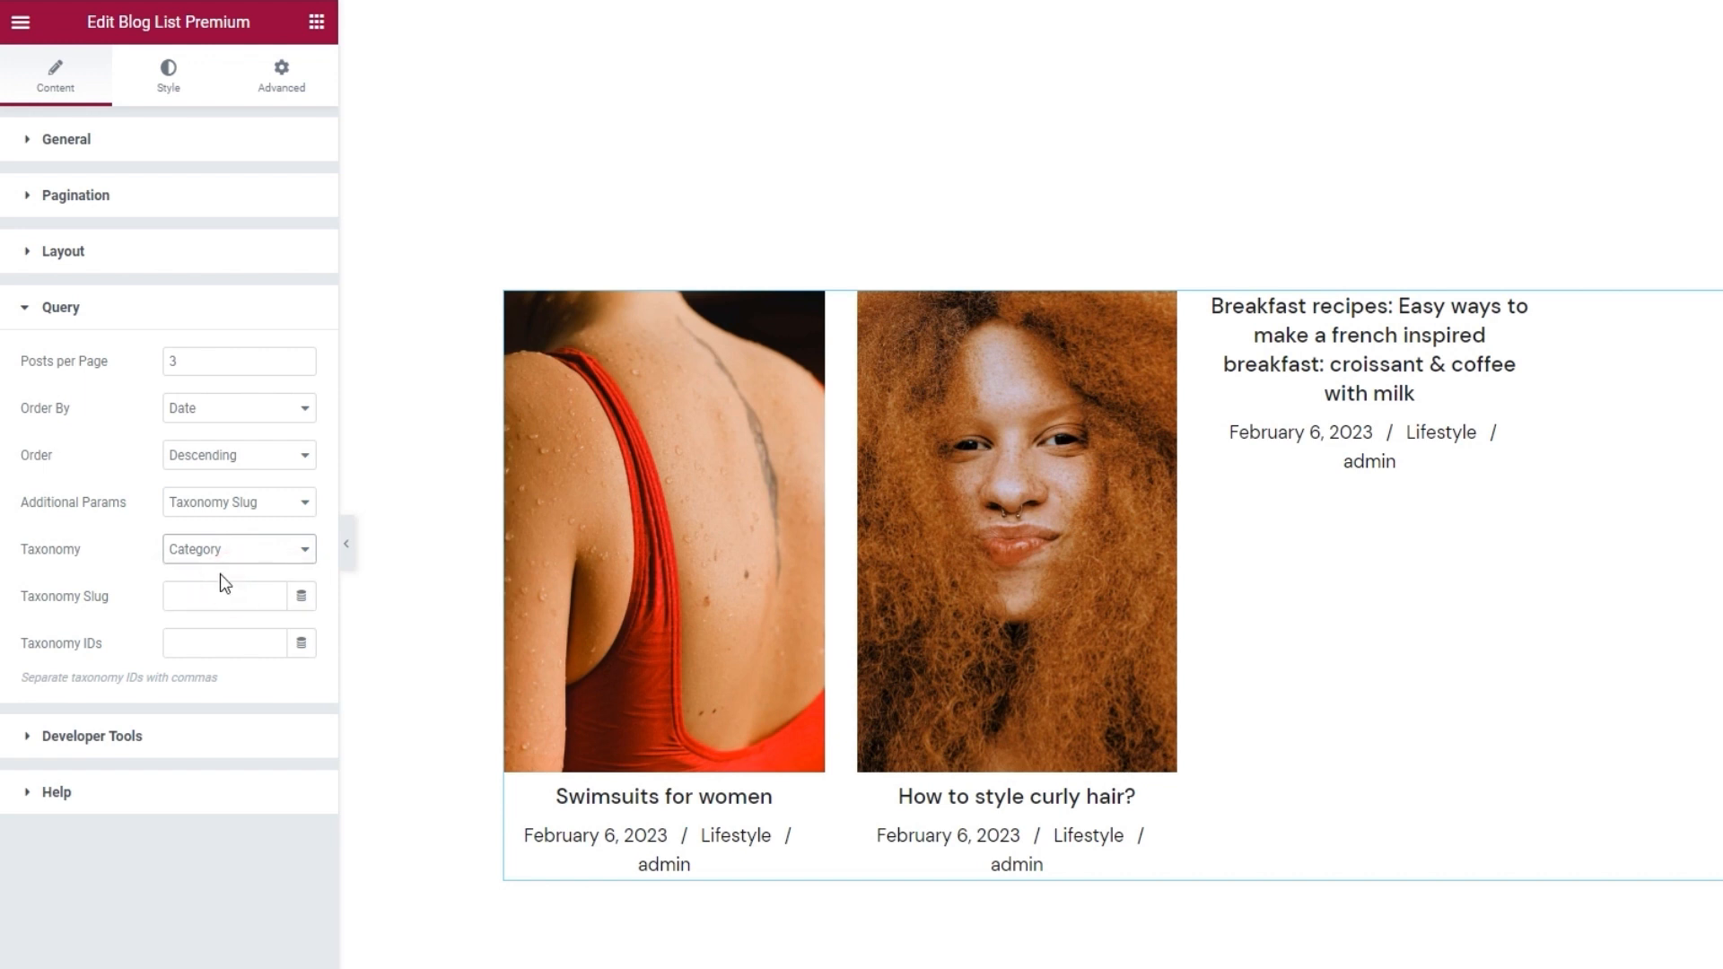
pyautogui.click(211, 591)
pyautogui.write('lifestyle')
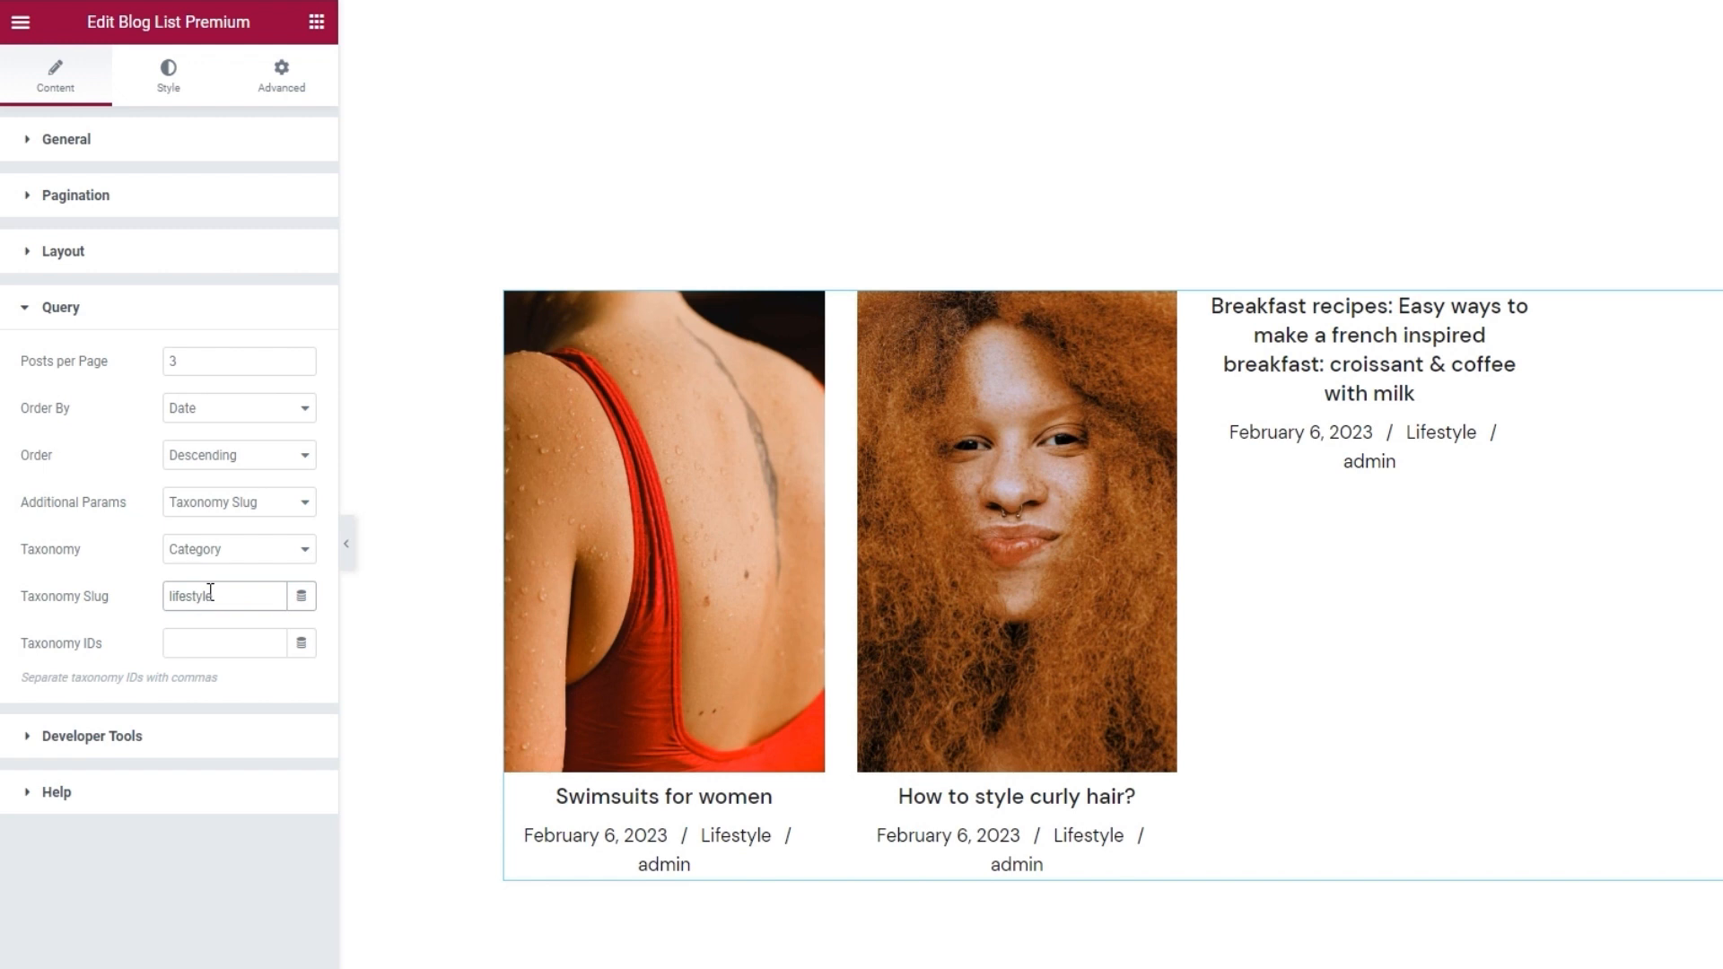
pyautogui.click(251, 683)
# Step: Set the title tag in the blog list's layout options to H3
pyautogui.click(164, 262)
pyautogui.click(246, 308)
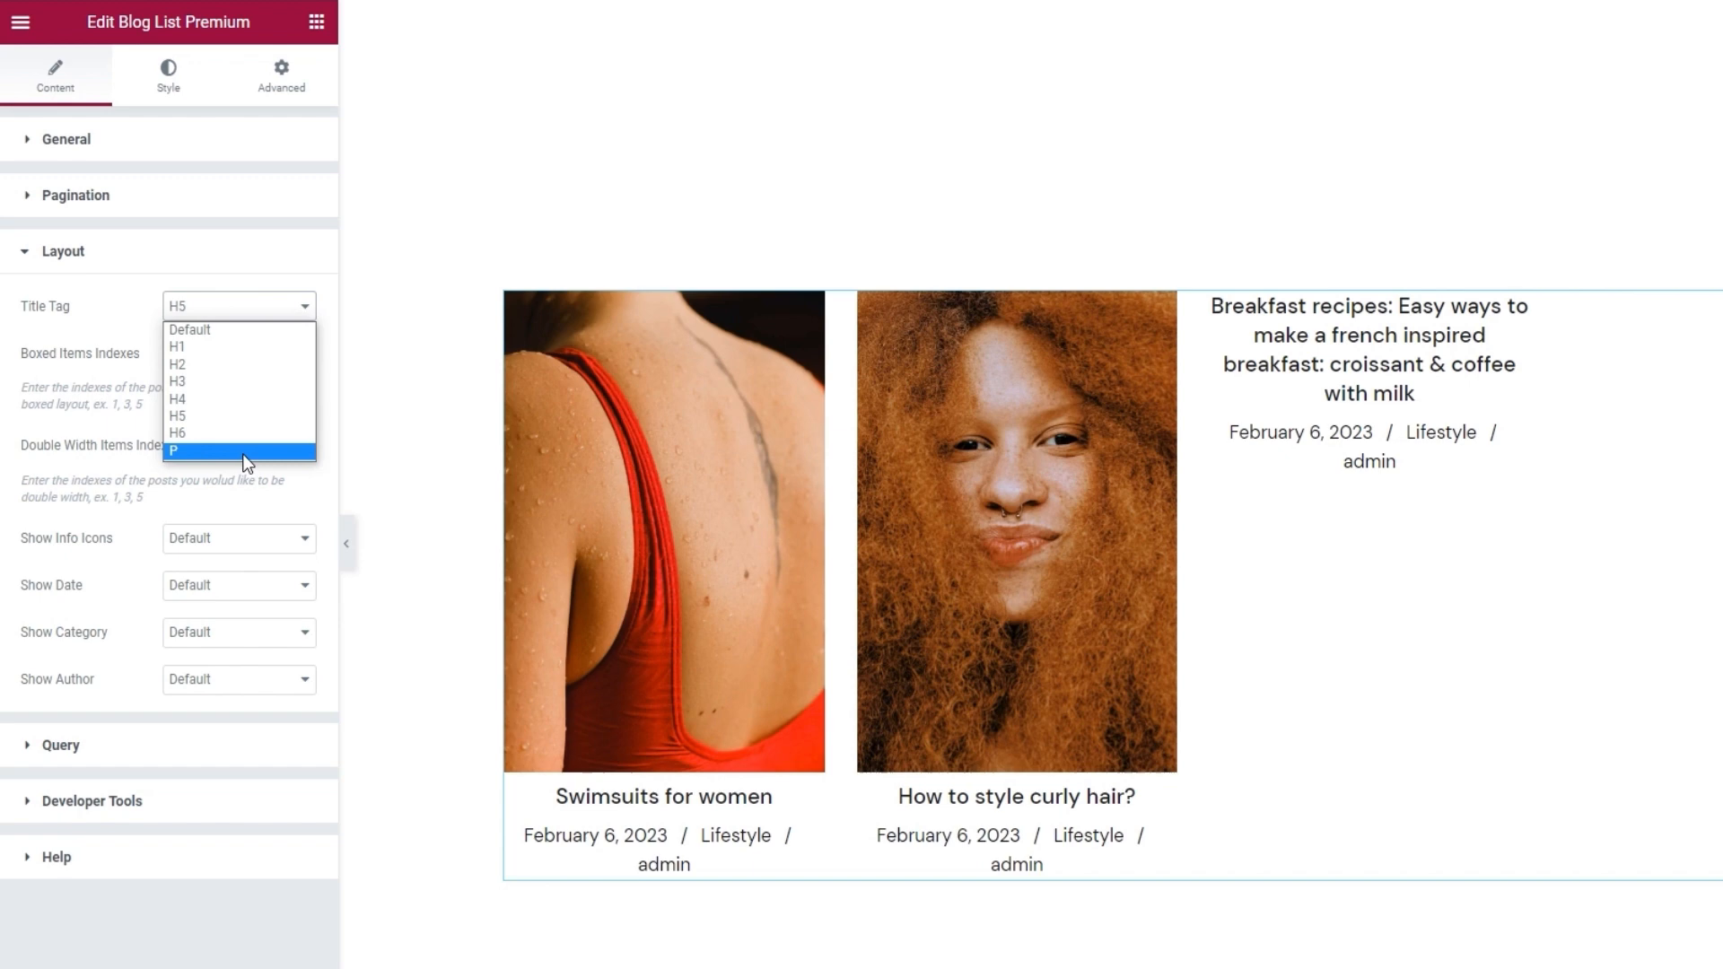
pyautogui.click(239, 382)
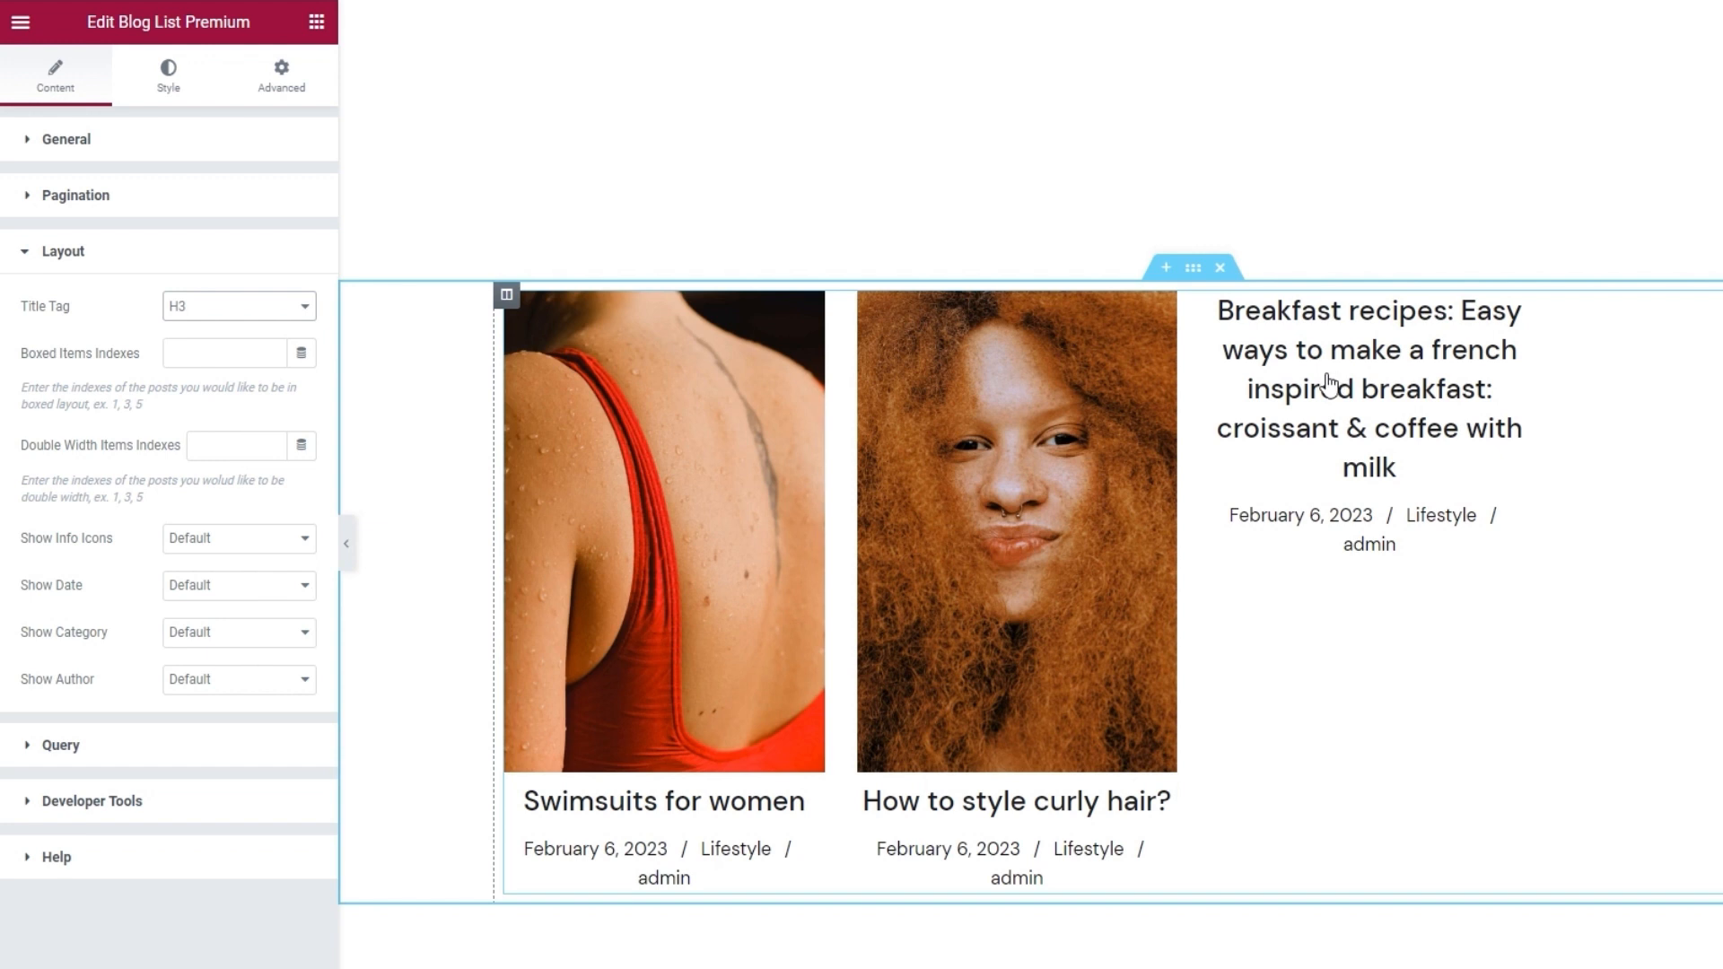
# Step: Make post 3 both a boxed item and a double width item by entering its index for each
pyautogui.click(231, 359)
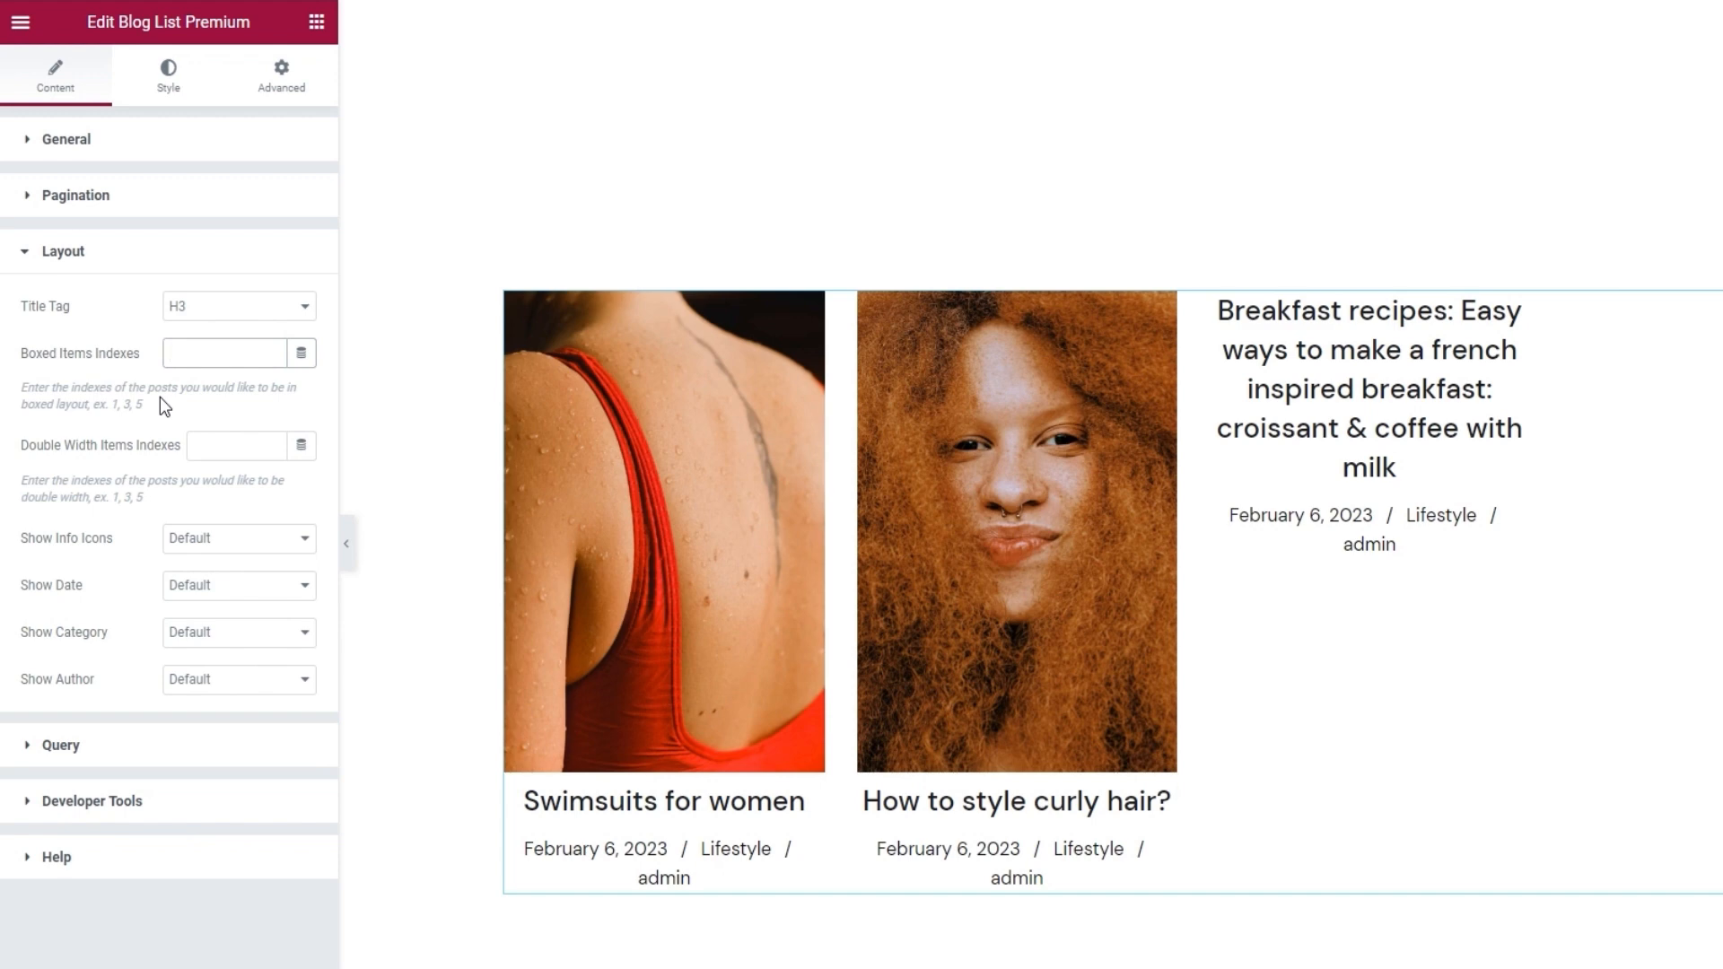
pyautogui.write('3')
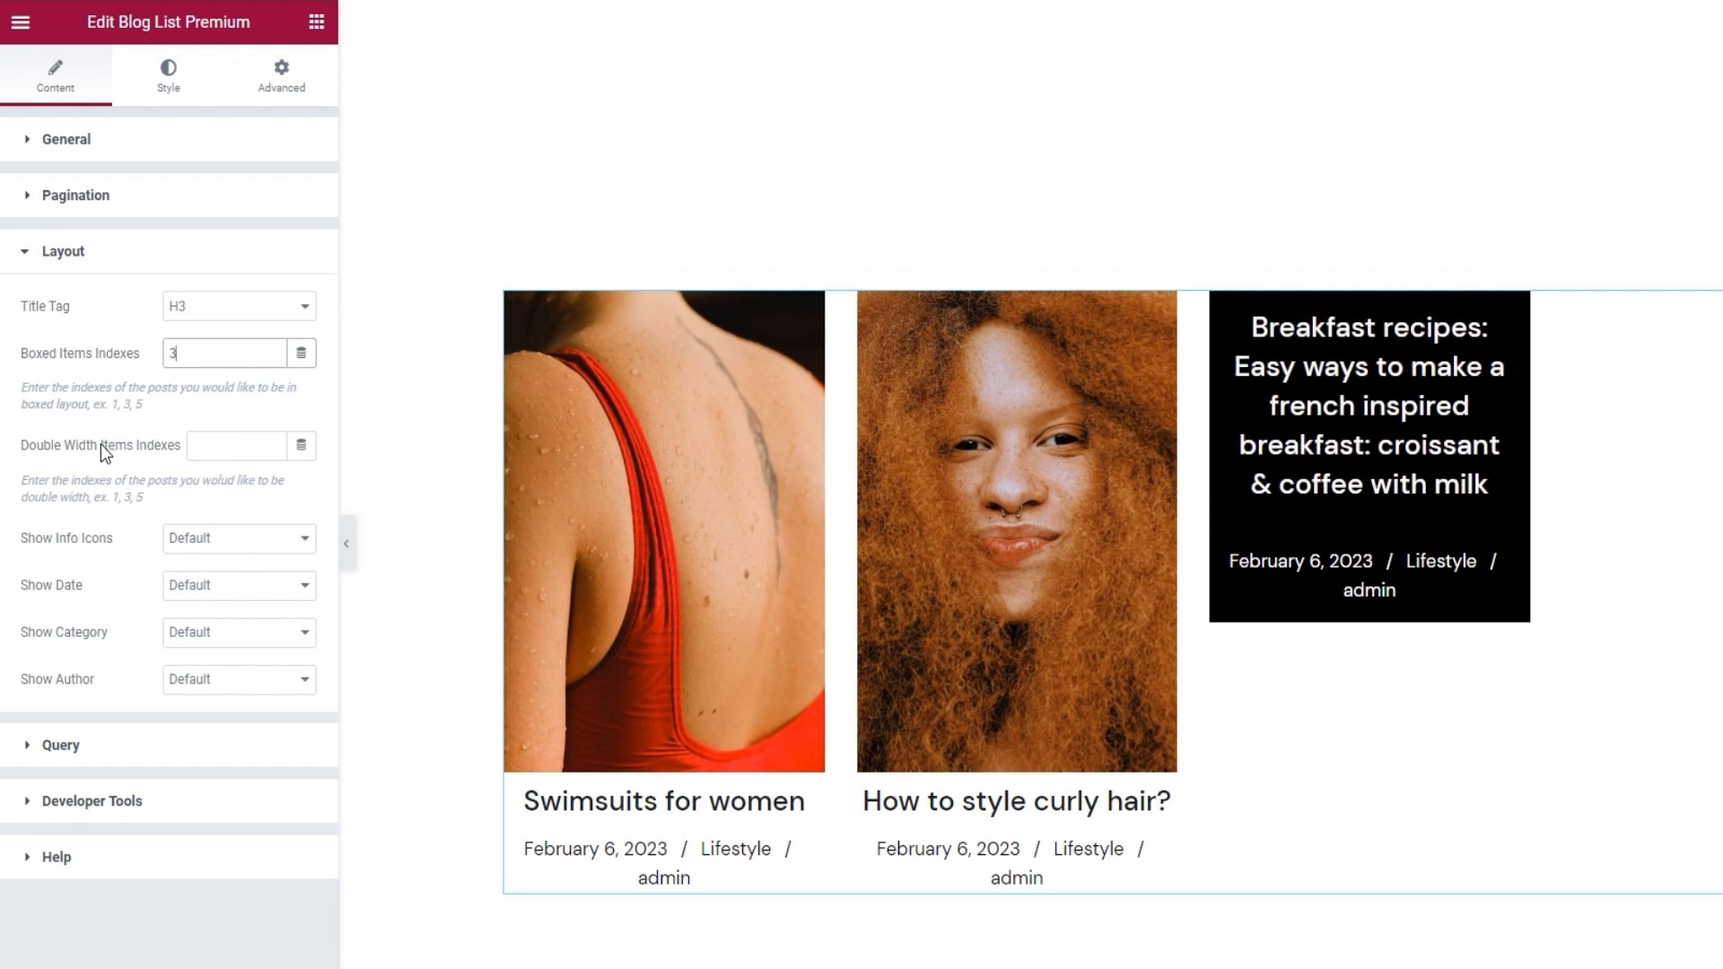
pyautogui.click(202, 446)
pyautogui.write('3')
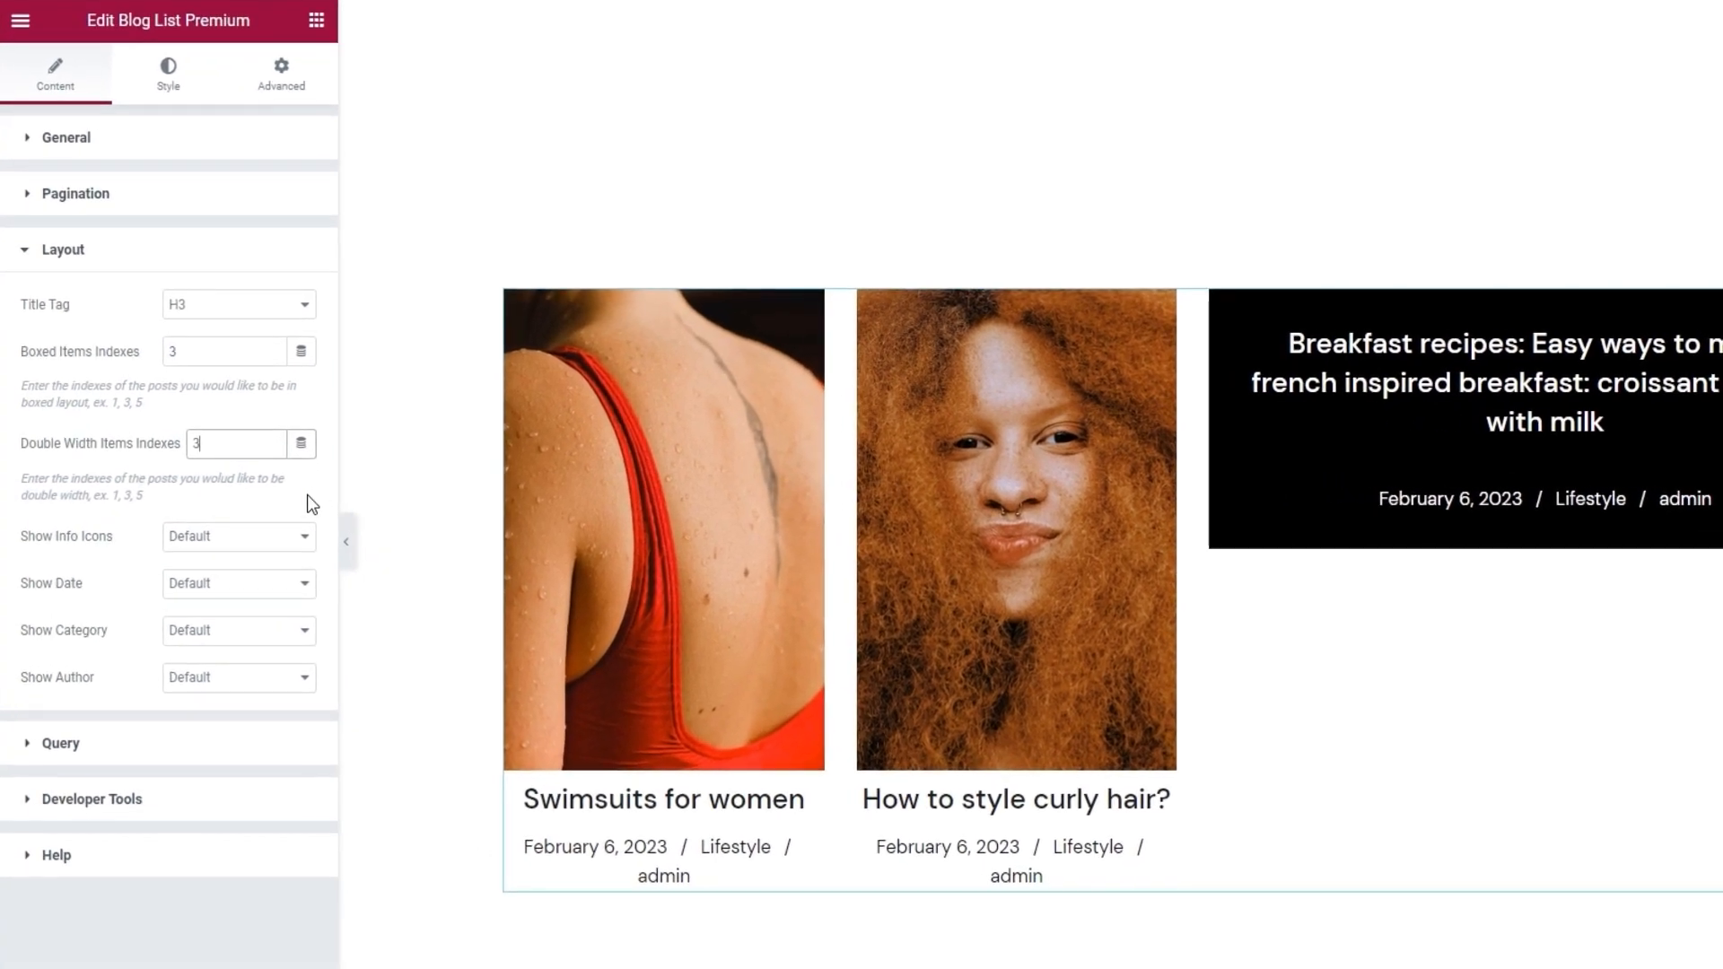
pyautogui.click(308, 497)
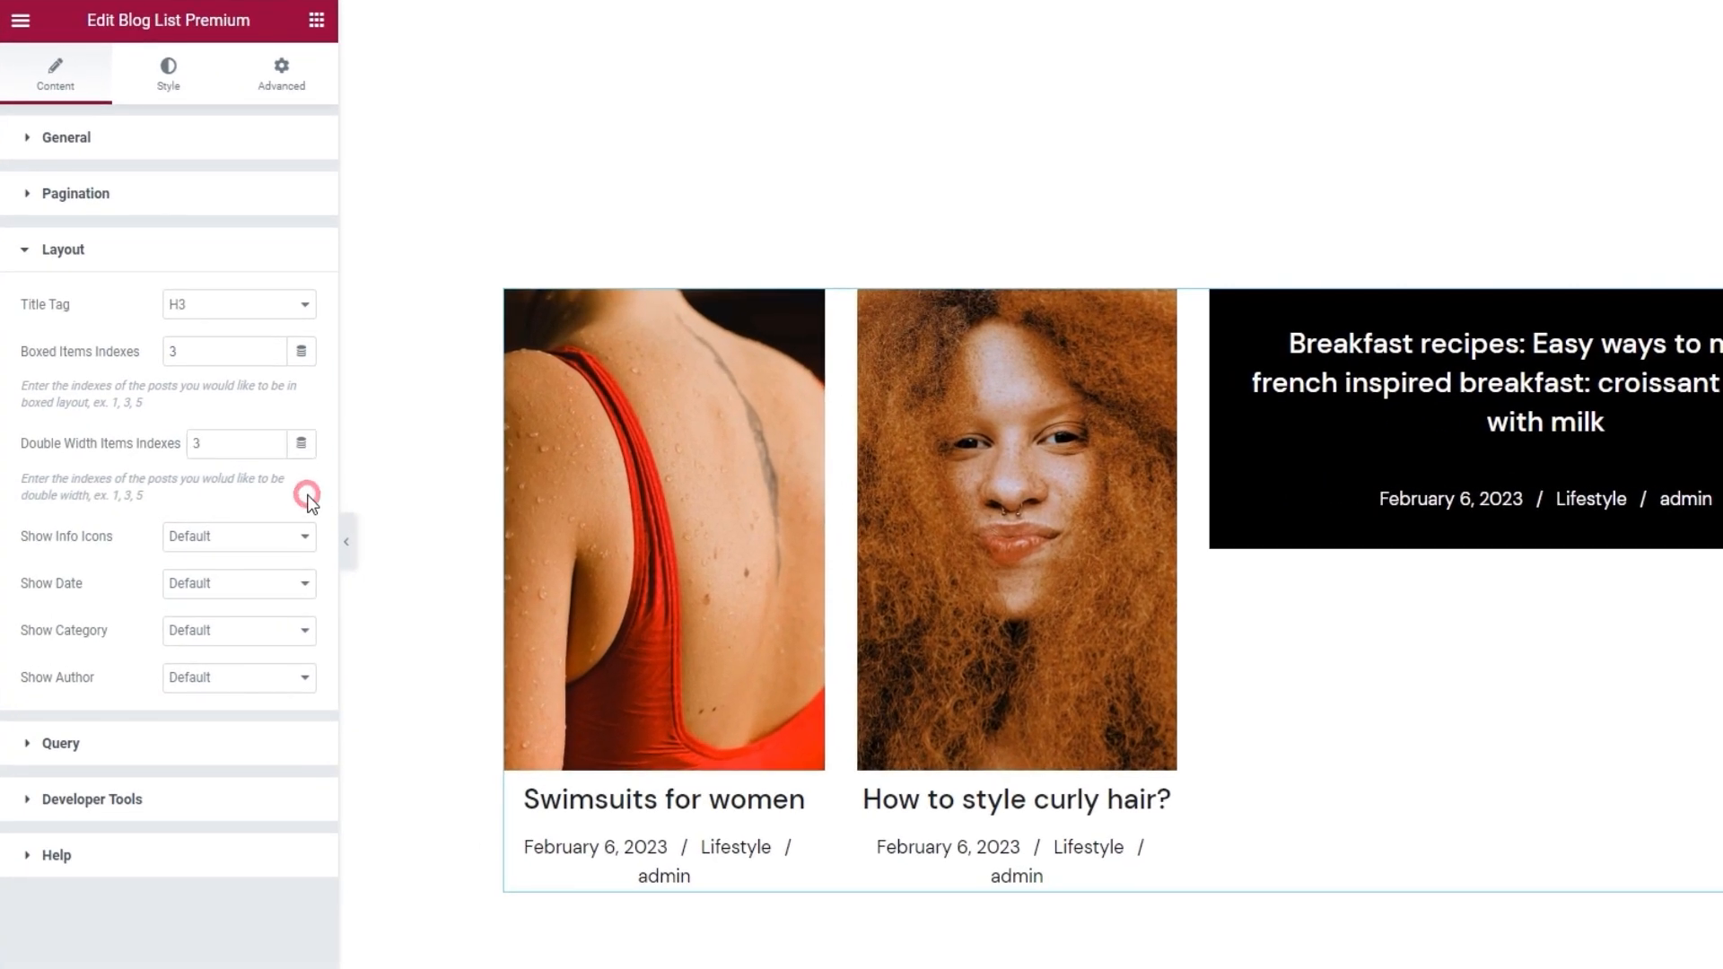
# Step: Try showing the info icons on the blog posts, and set Show Info Icons to No
pyautogui.click(262, 547)
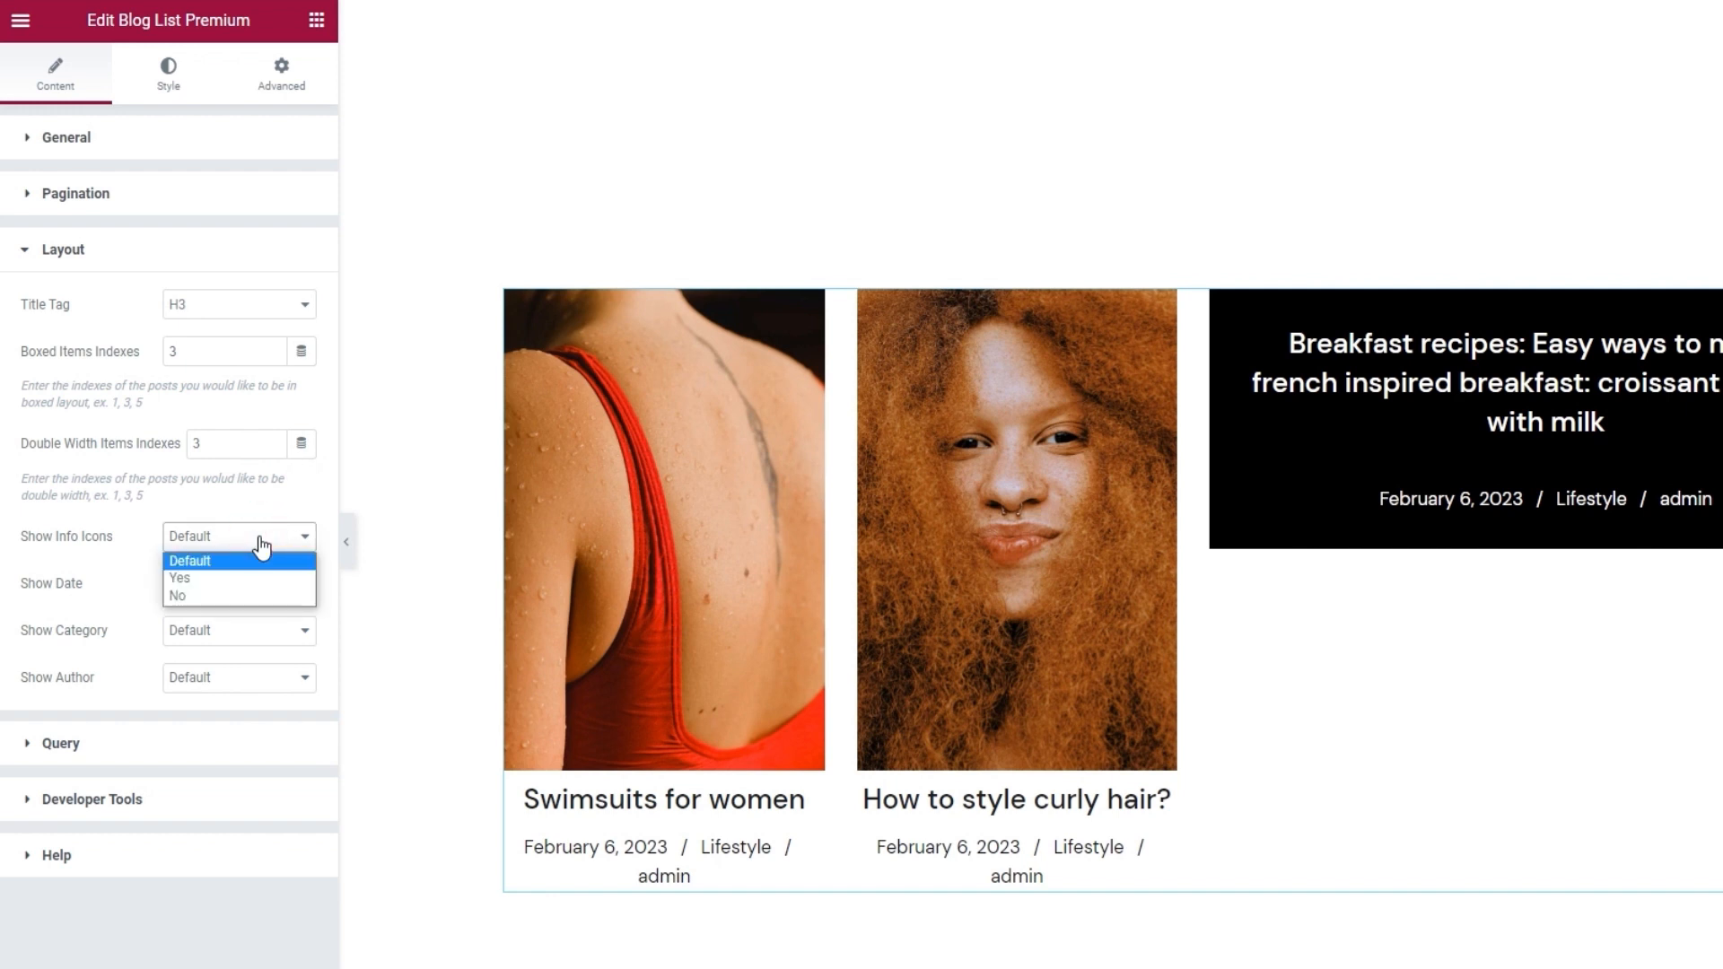
pyautogui.click(260, 578)
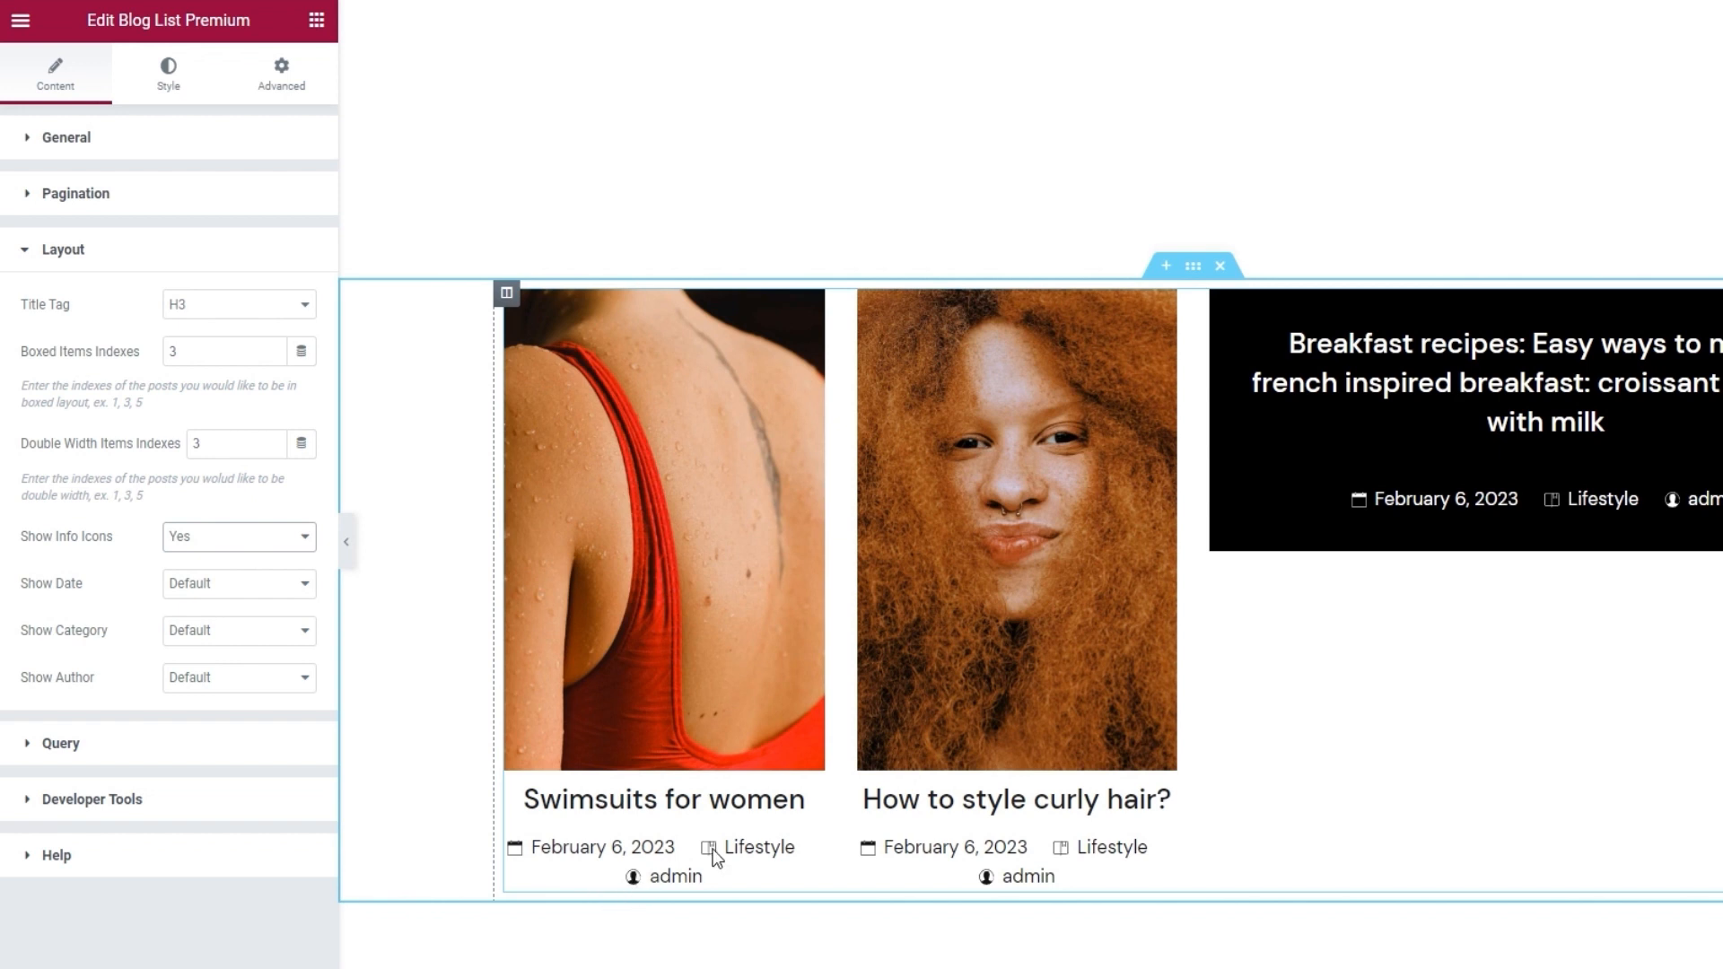
pyautogui.click(197, 541)
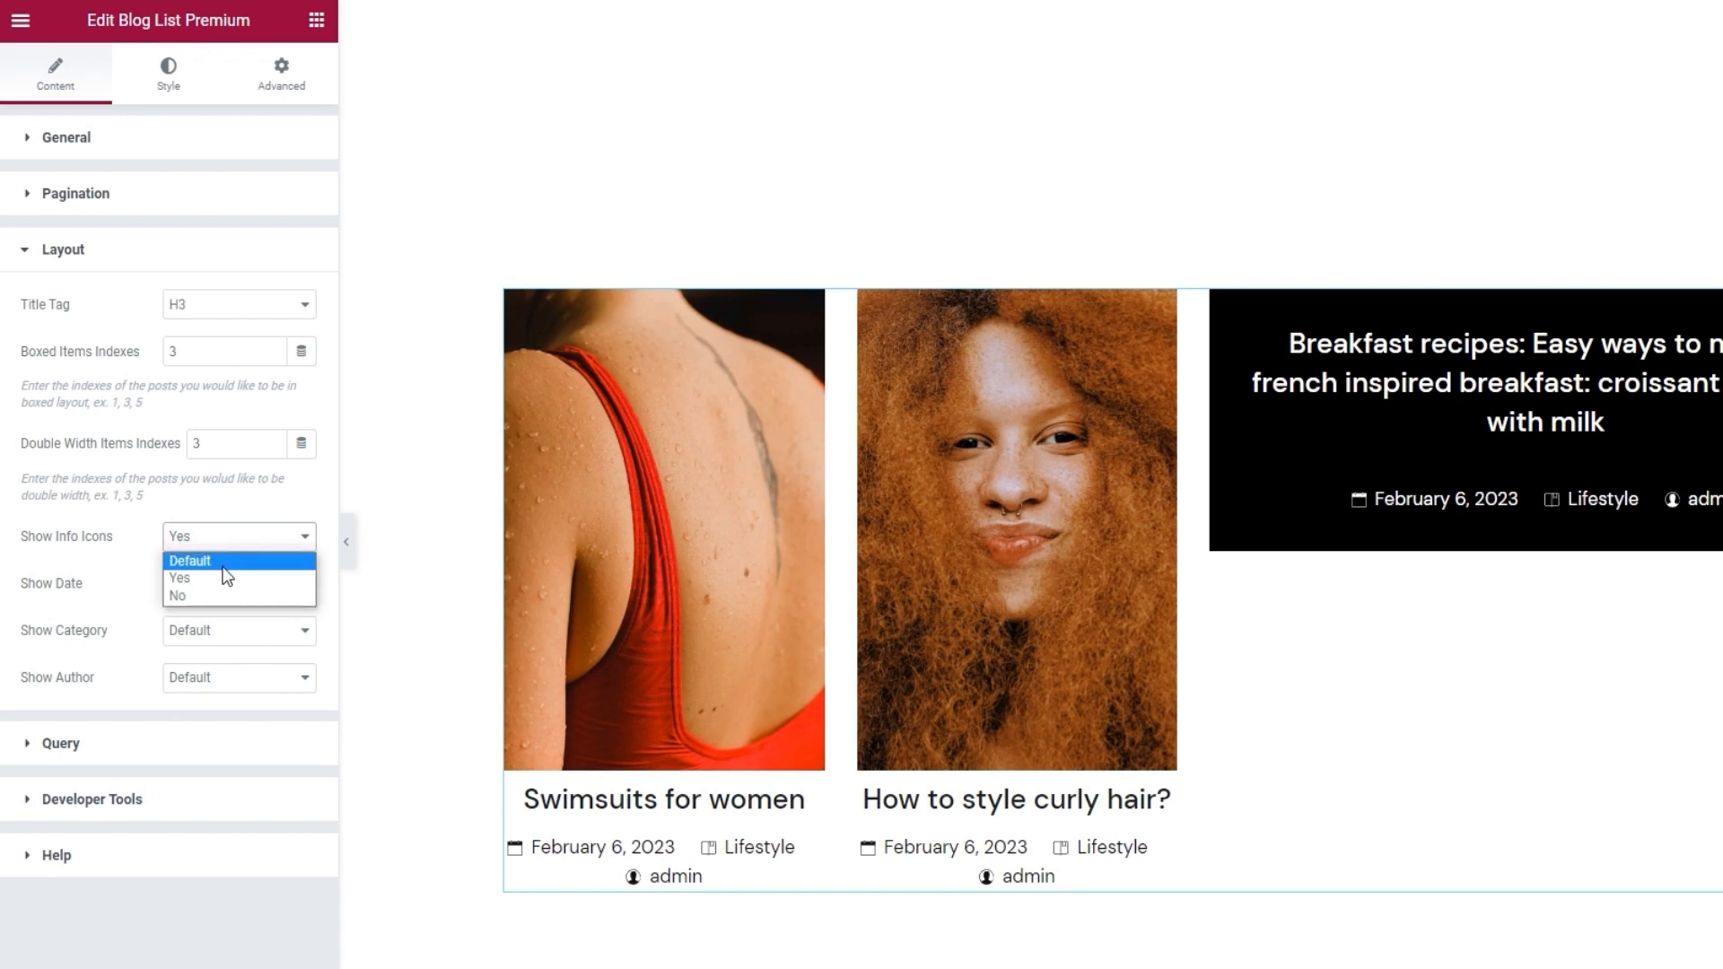
pyautogui.click(232, 596)
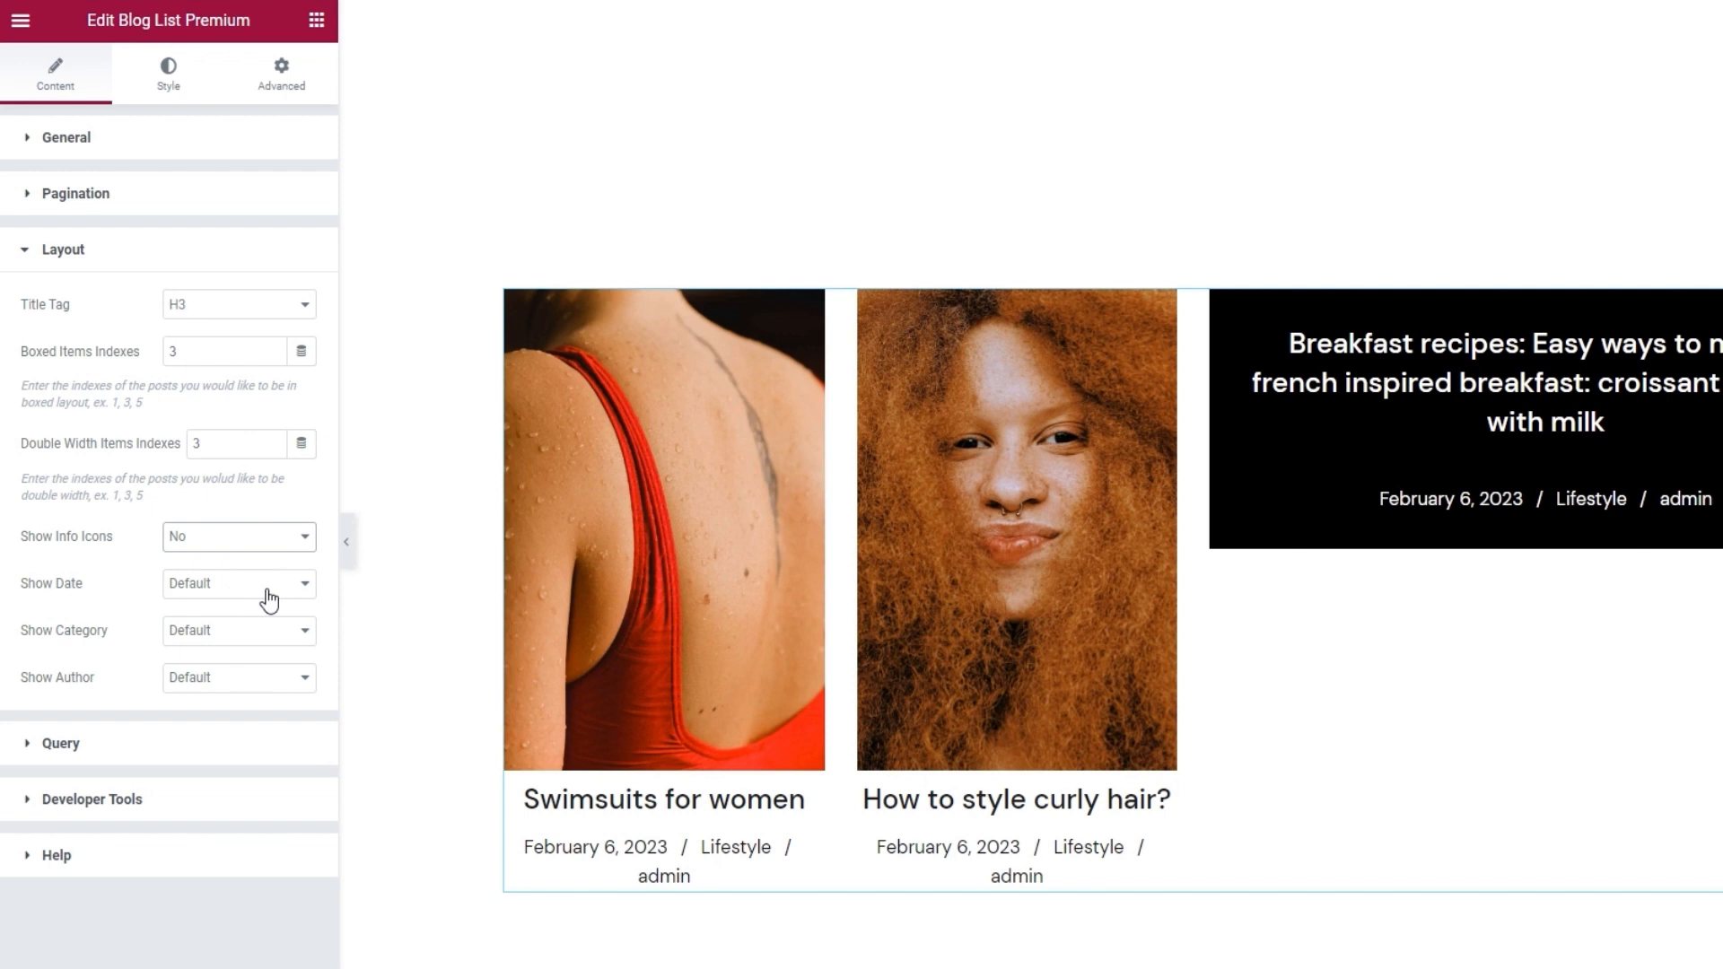
# Step: Try hiding the date on the blog posts, and set Show Date to Yes
pyautogui.click(269, 600)
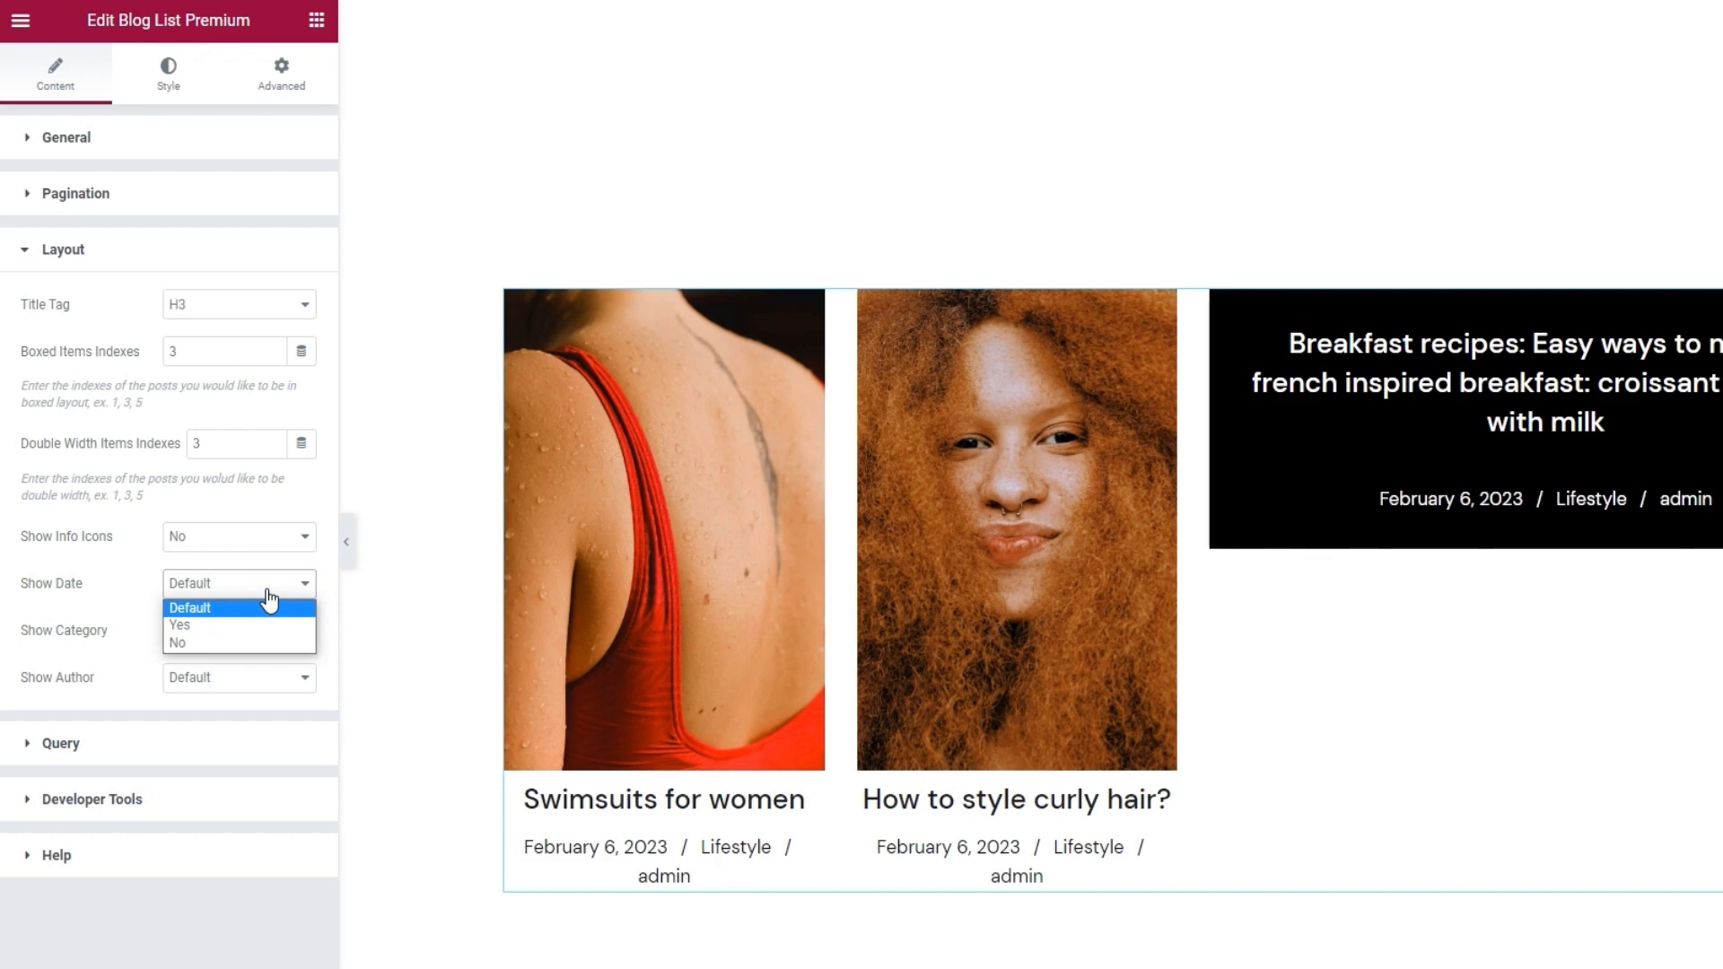
pyautogui.click(261, 643)
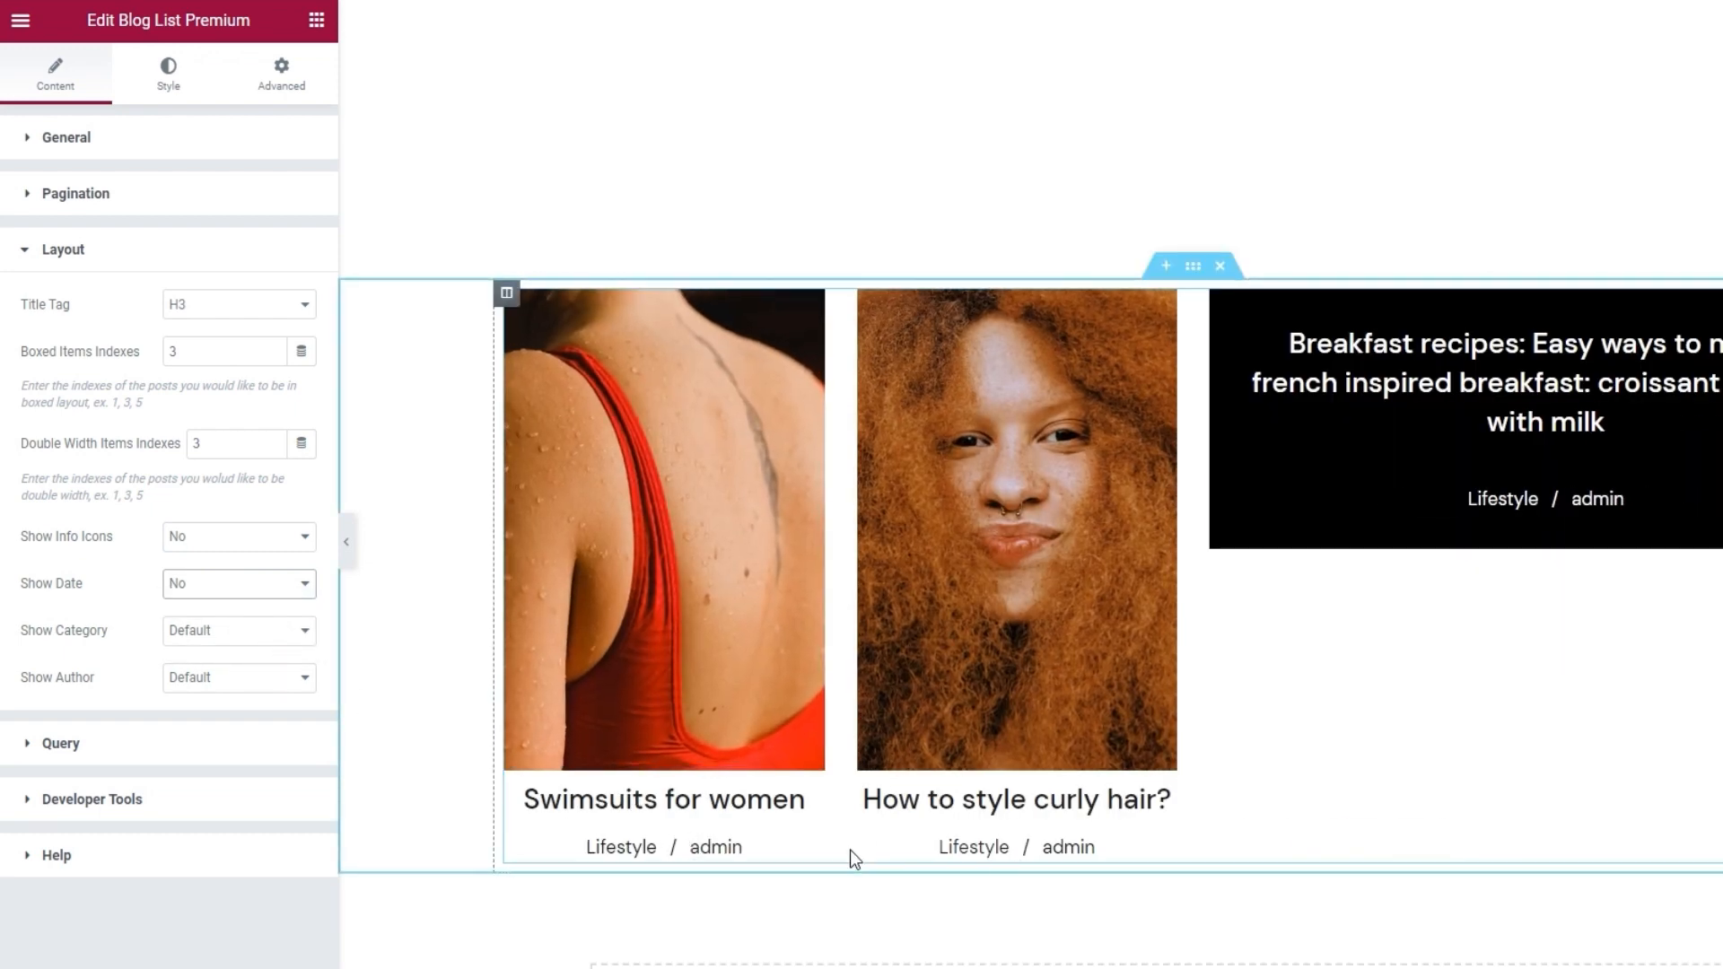
pyautogui.click(239, 585)
pyautogui.click(240, 619)
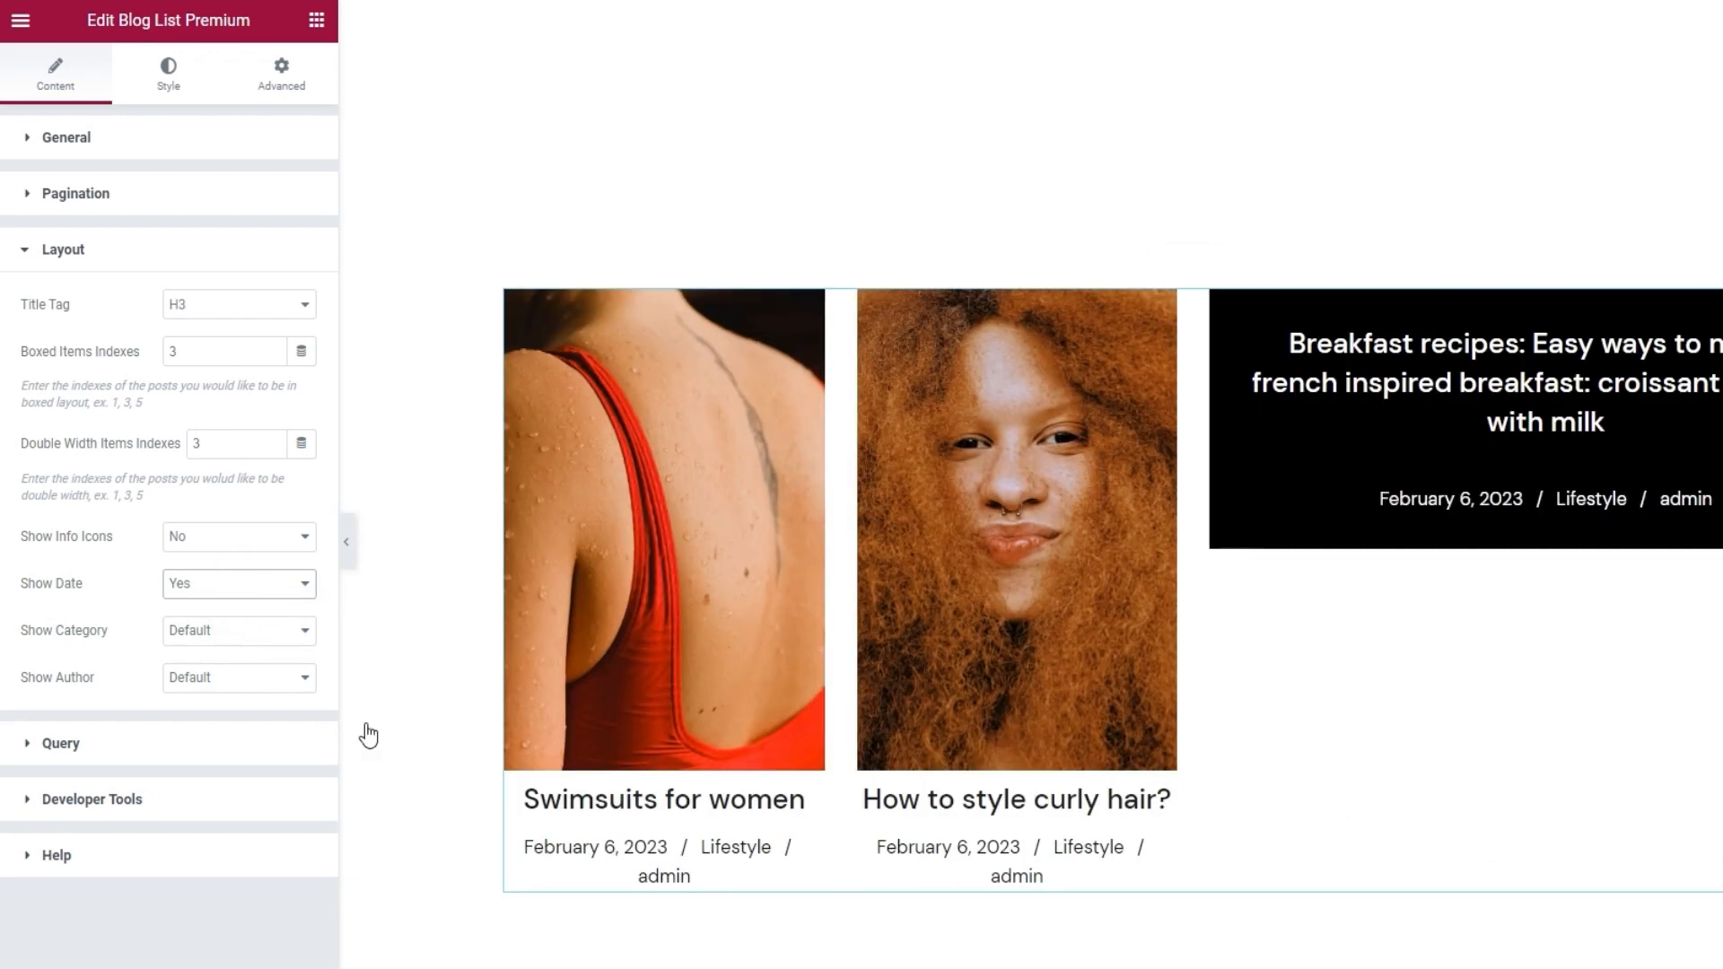
# Step: Try hiding the post category, set Show Category to Yes, and set Show Author to No
pyautogui.click(237, 631)
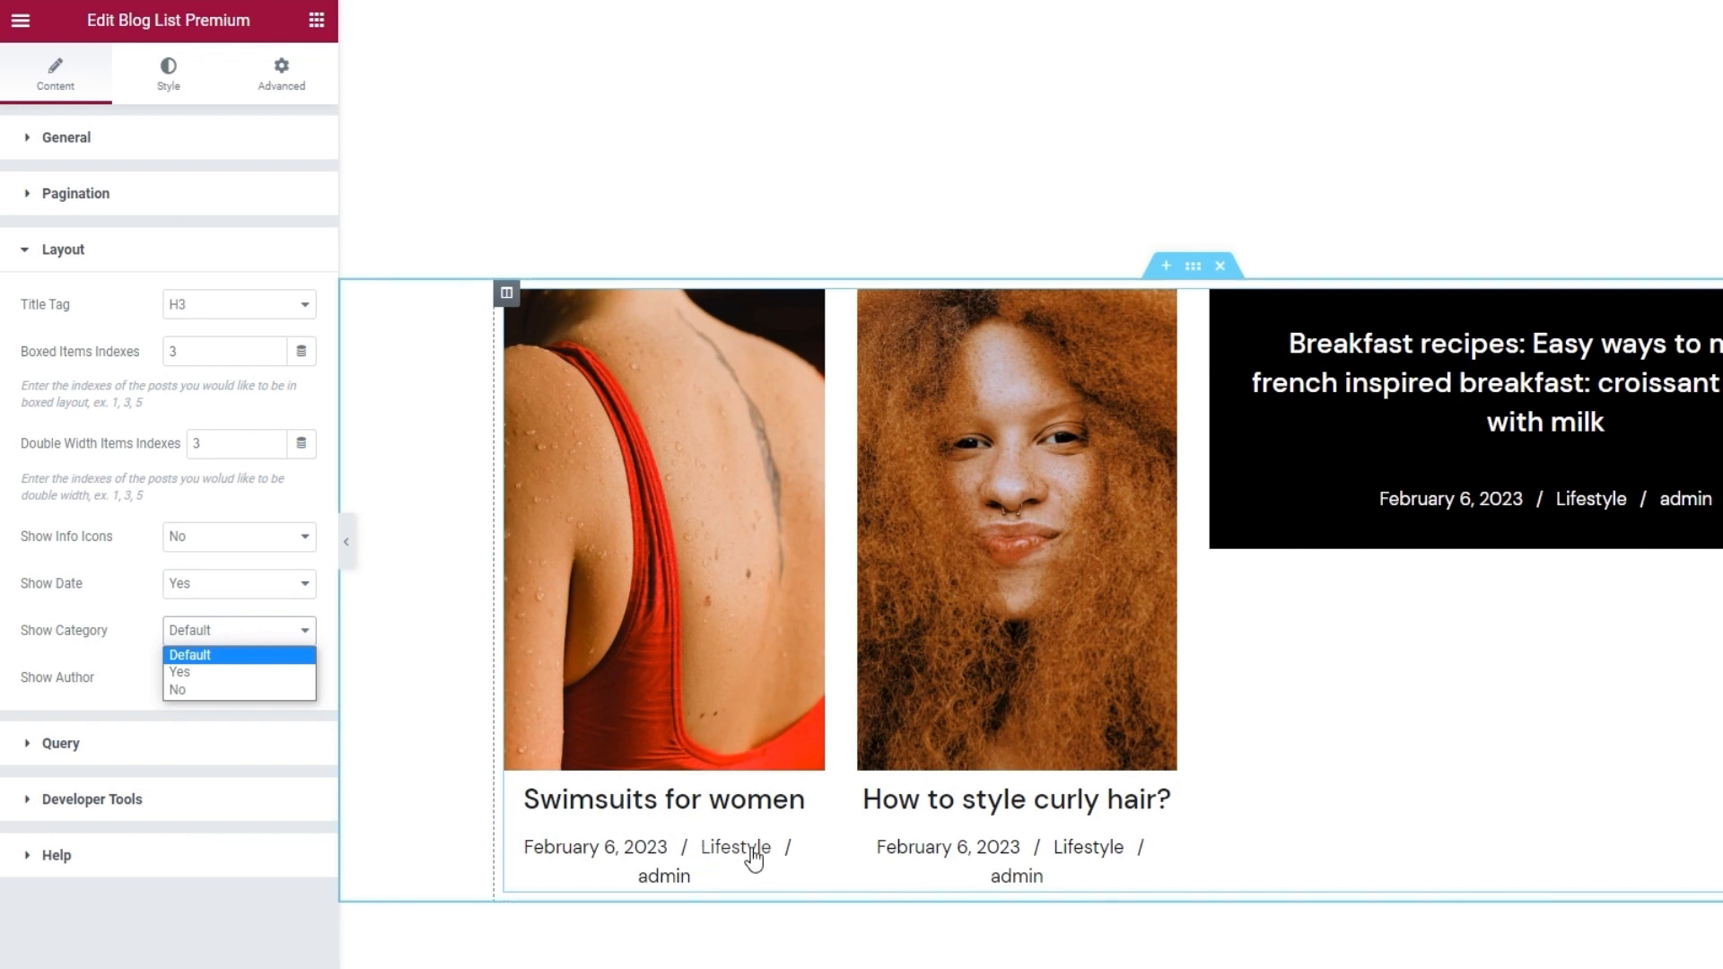
pyautogui.click(240, 689)
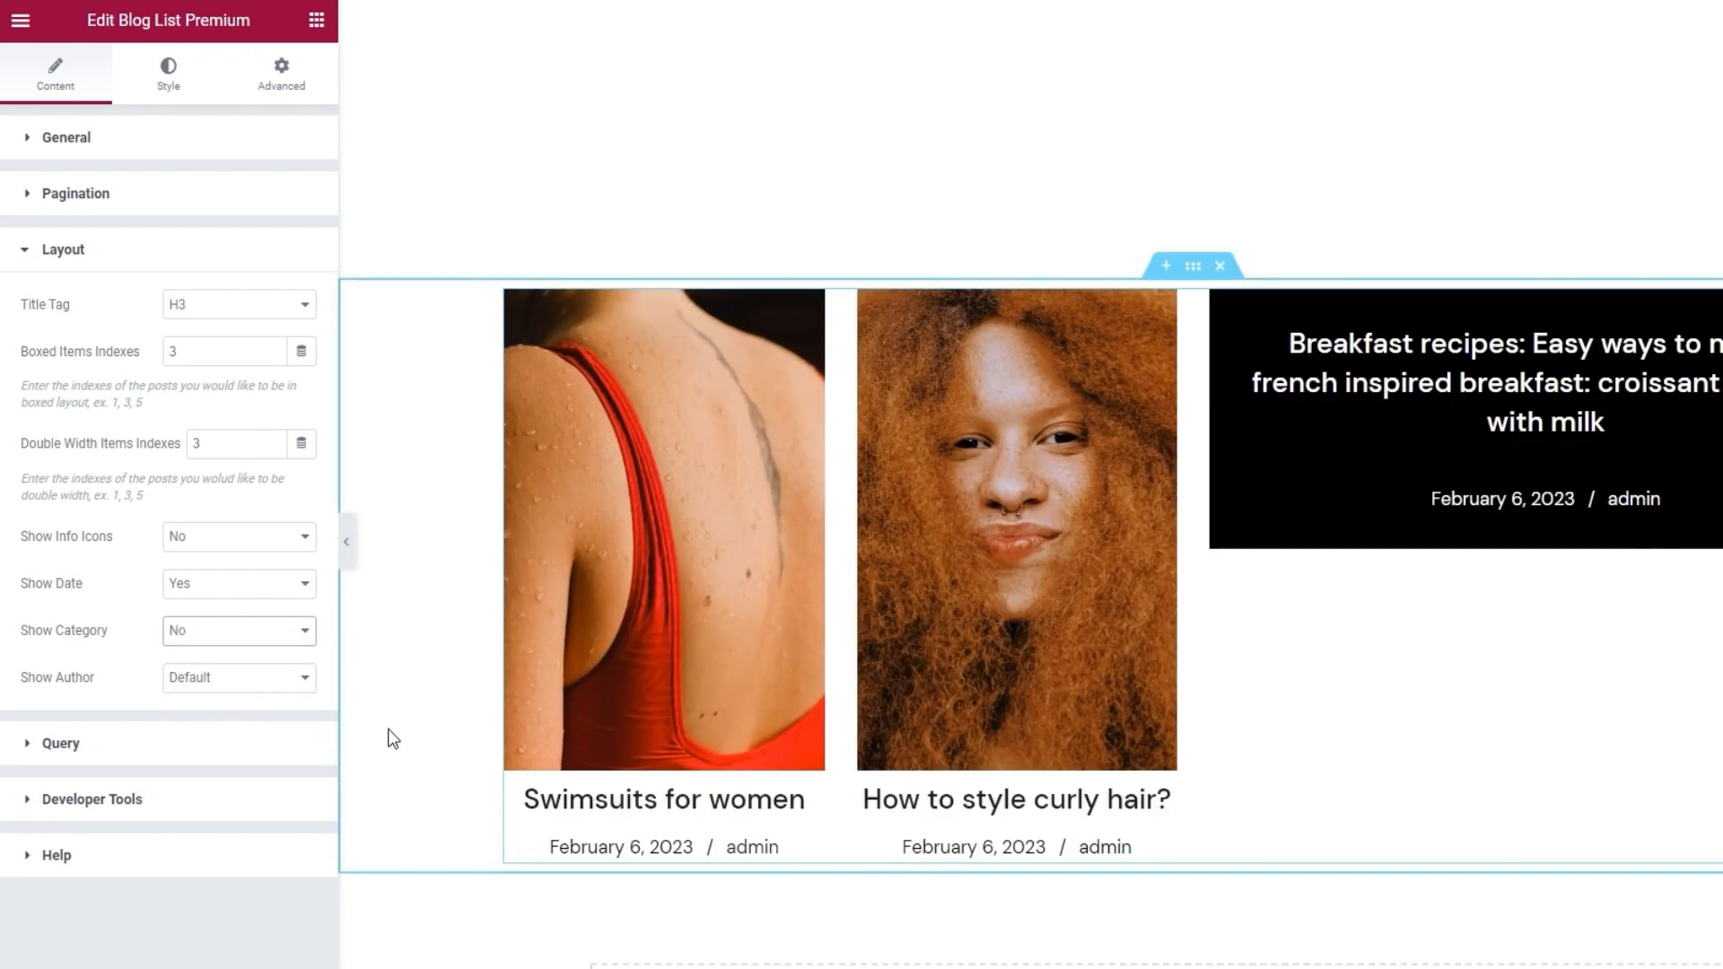
pyautogui.click(267, 633)
pyautogui.click(268, 672)
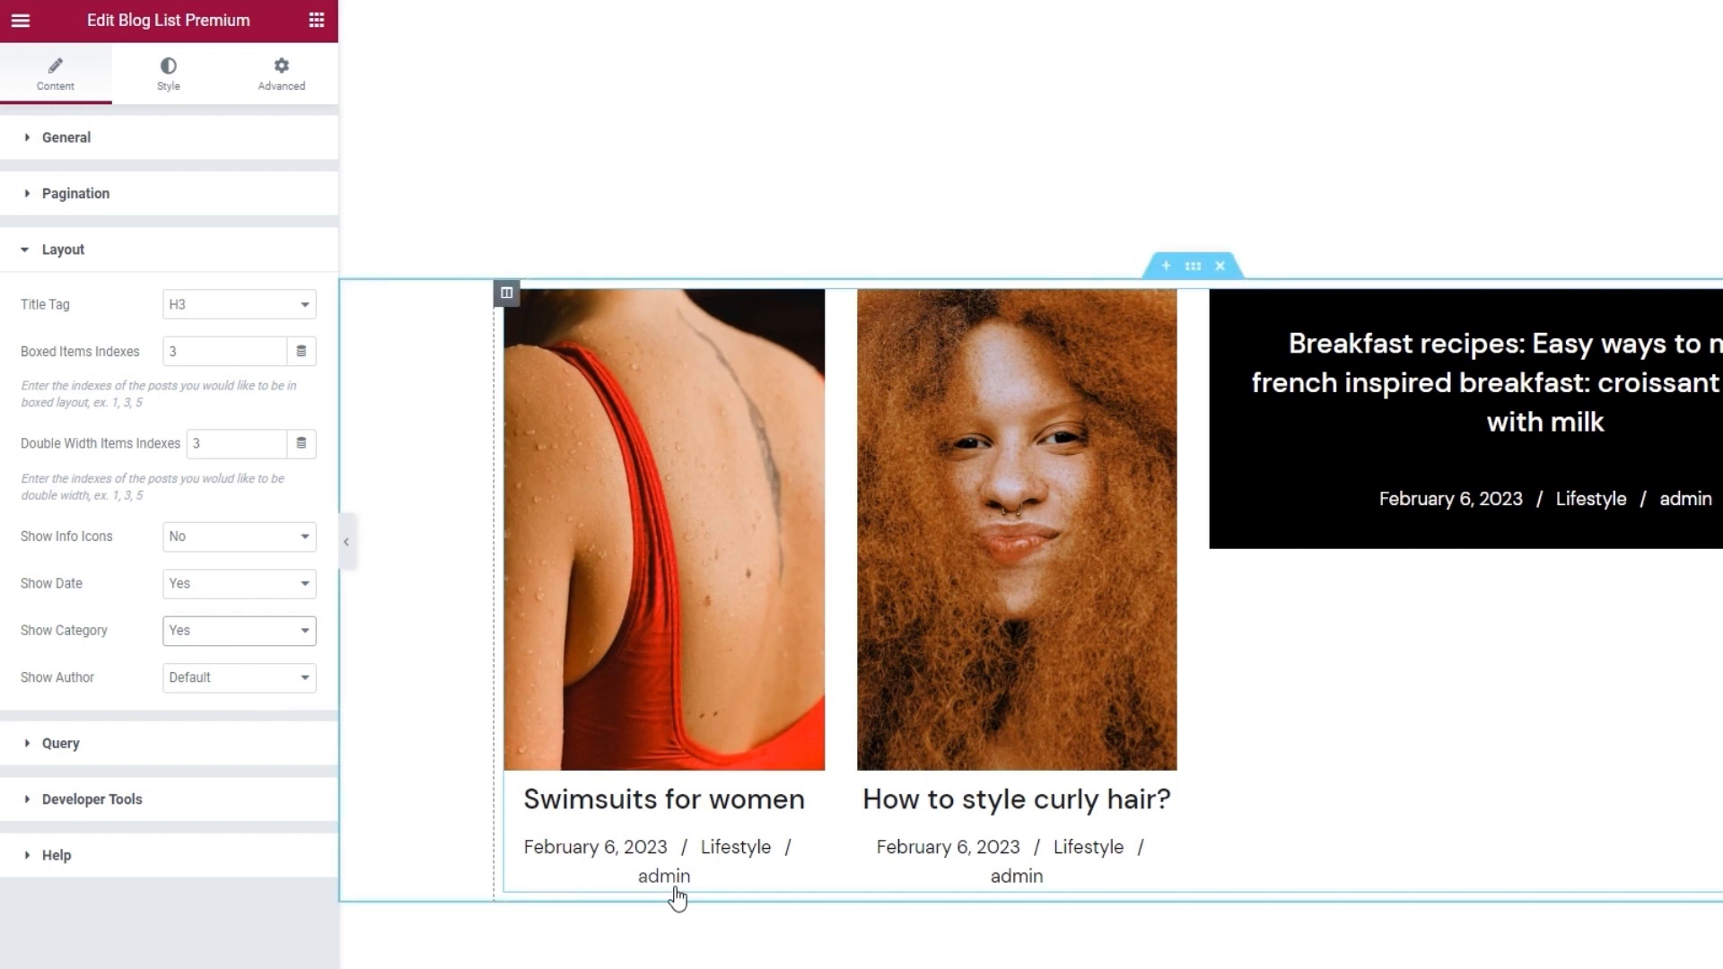
pyautogui.click(235, 678)
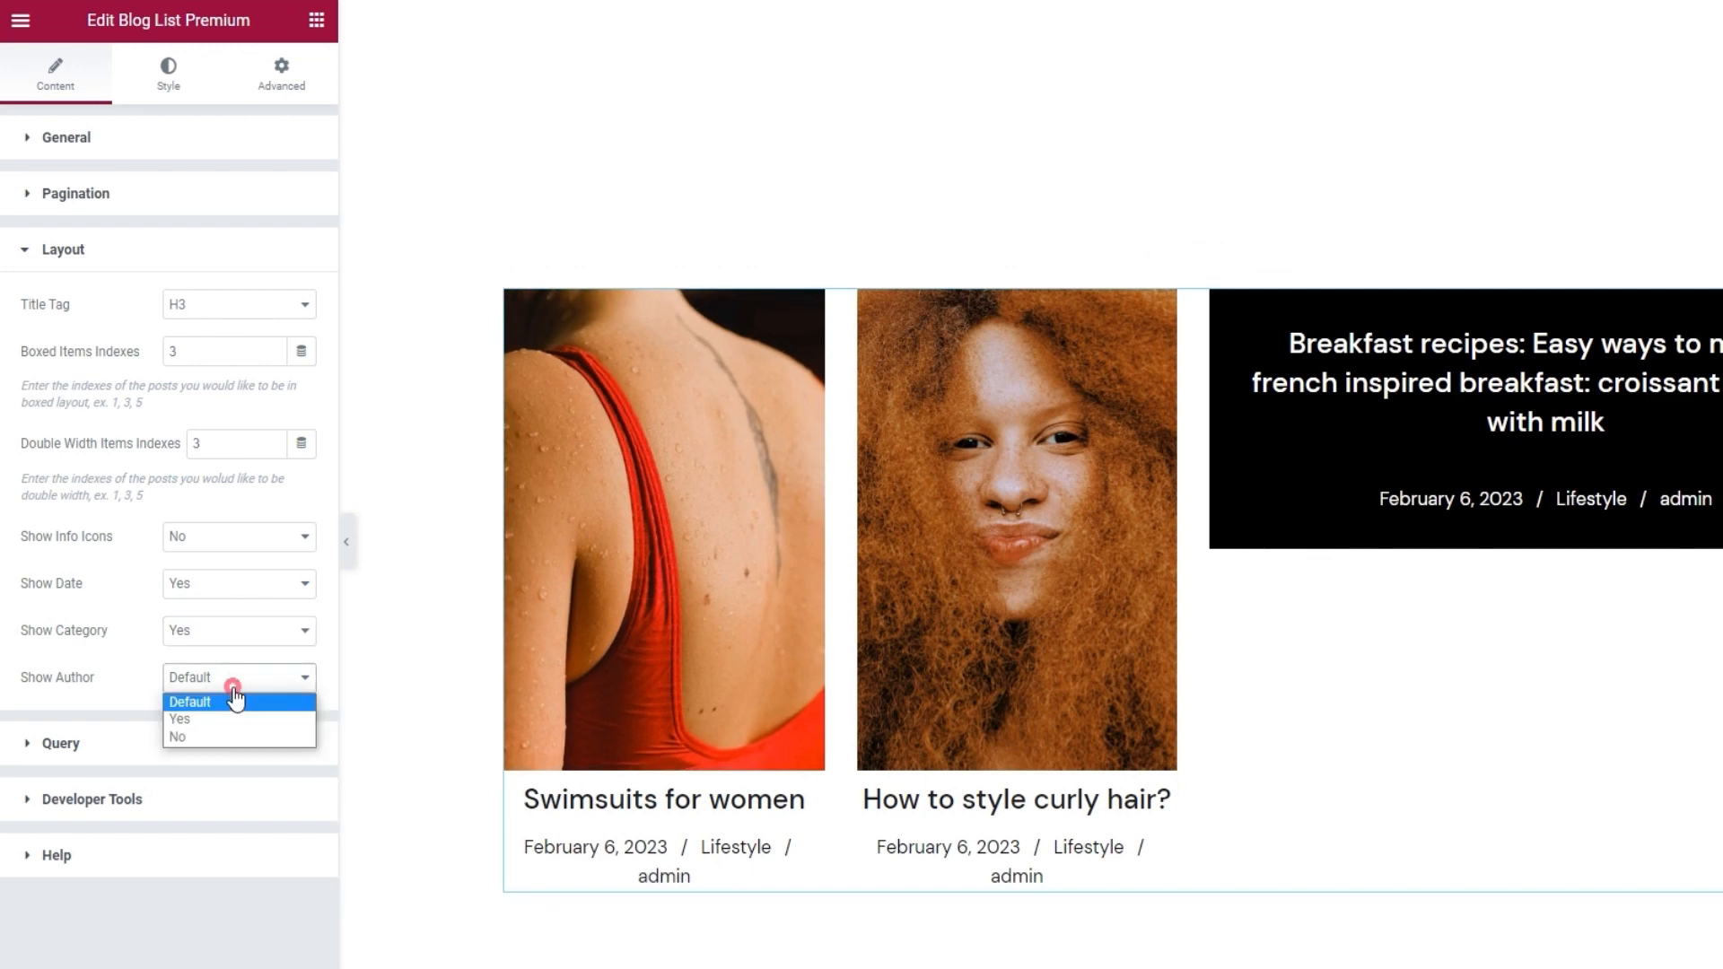
pyautogui.click(230, 735)
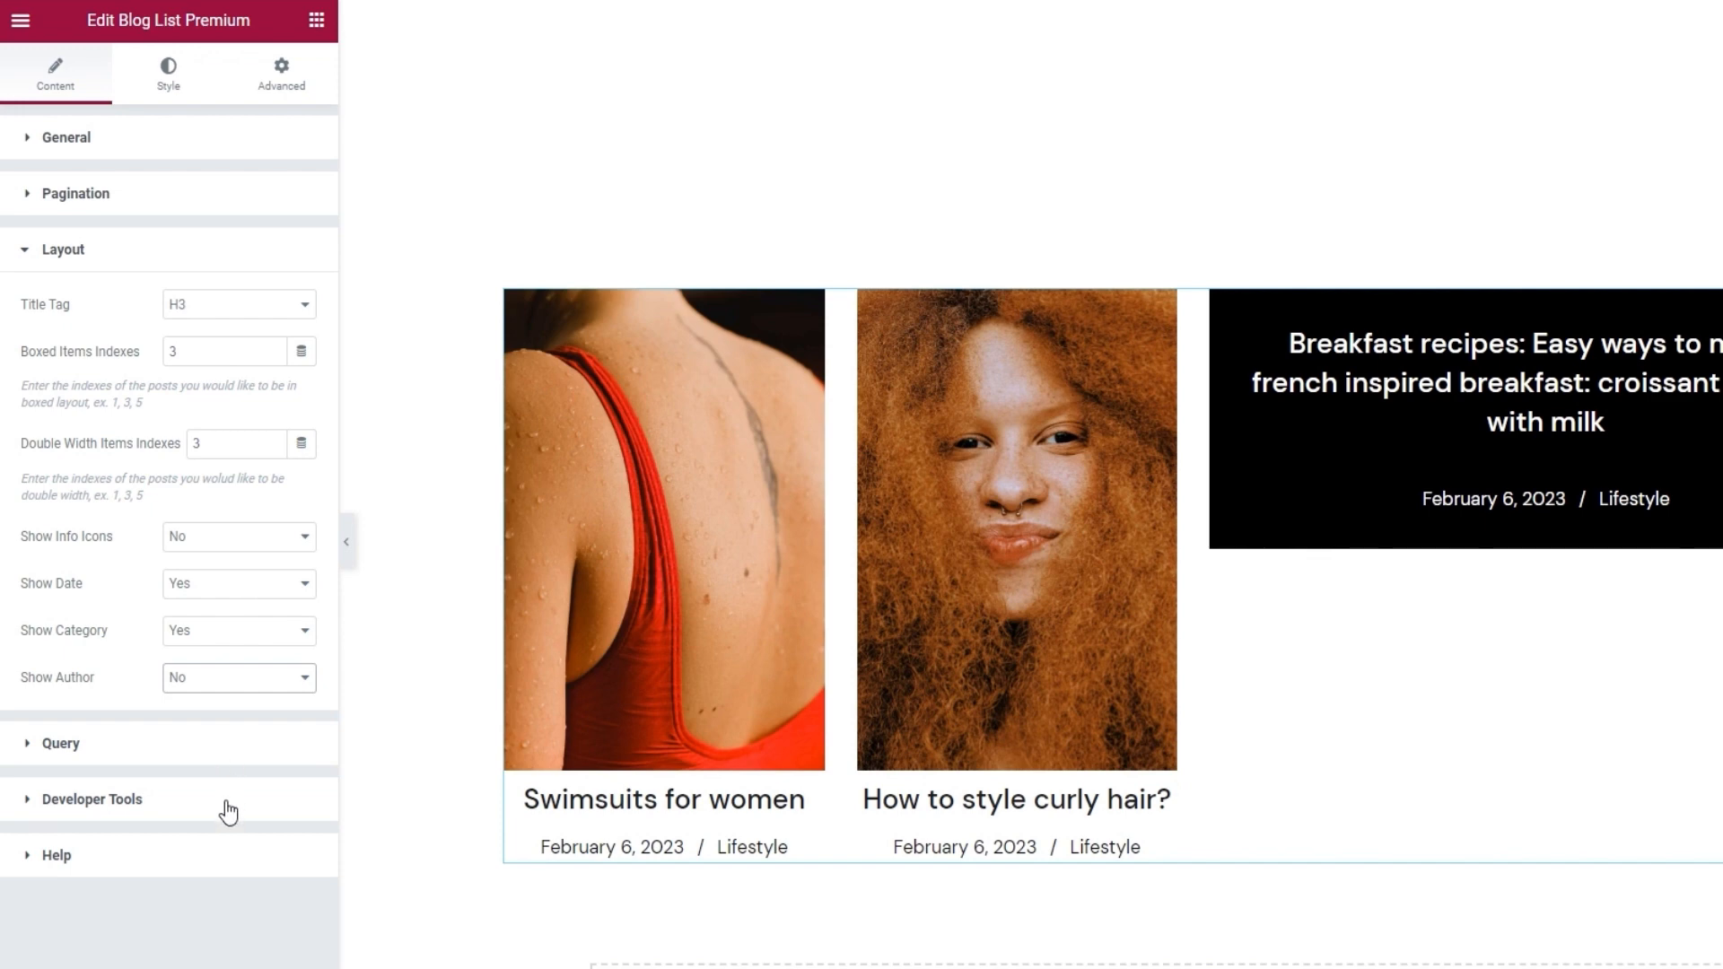
# Step: Try displaying the widget's shortcode snippet, and set Show Shortcode Snippet back to No
pyautogui.click(229, 811)
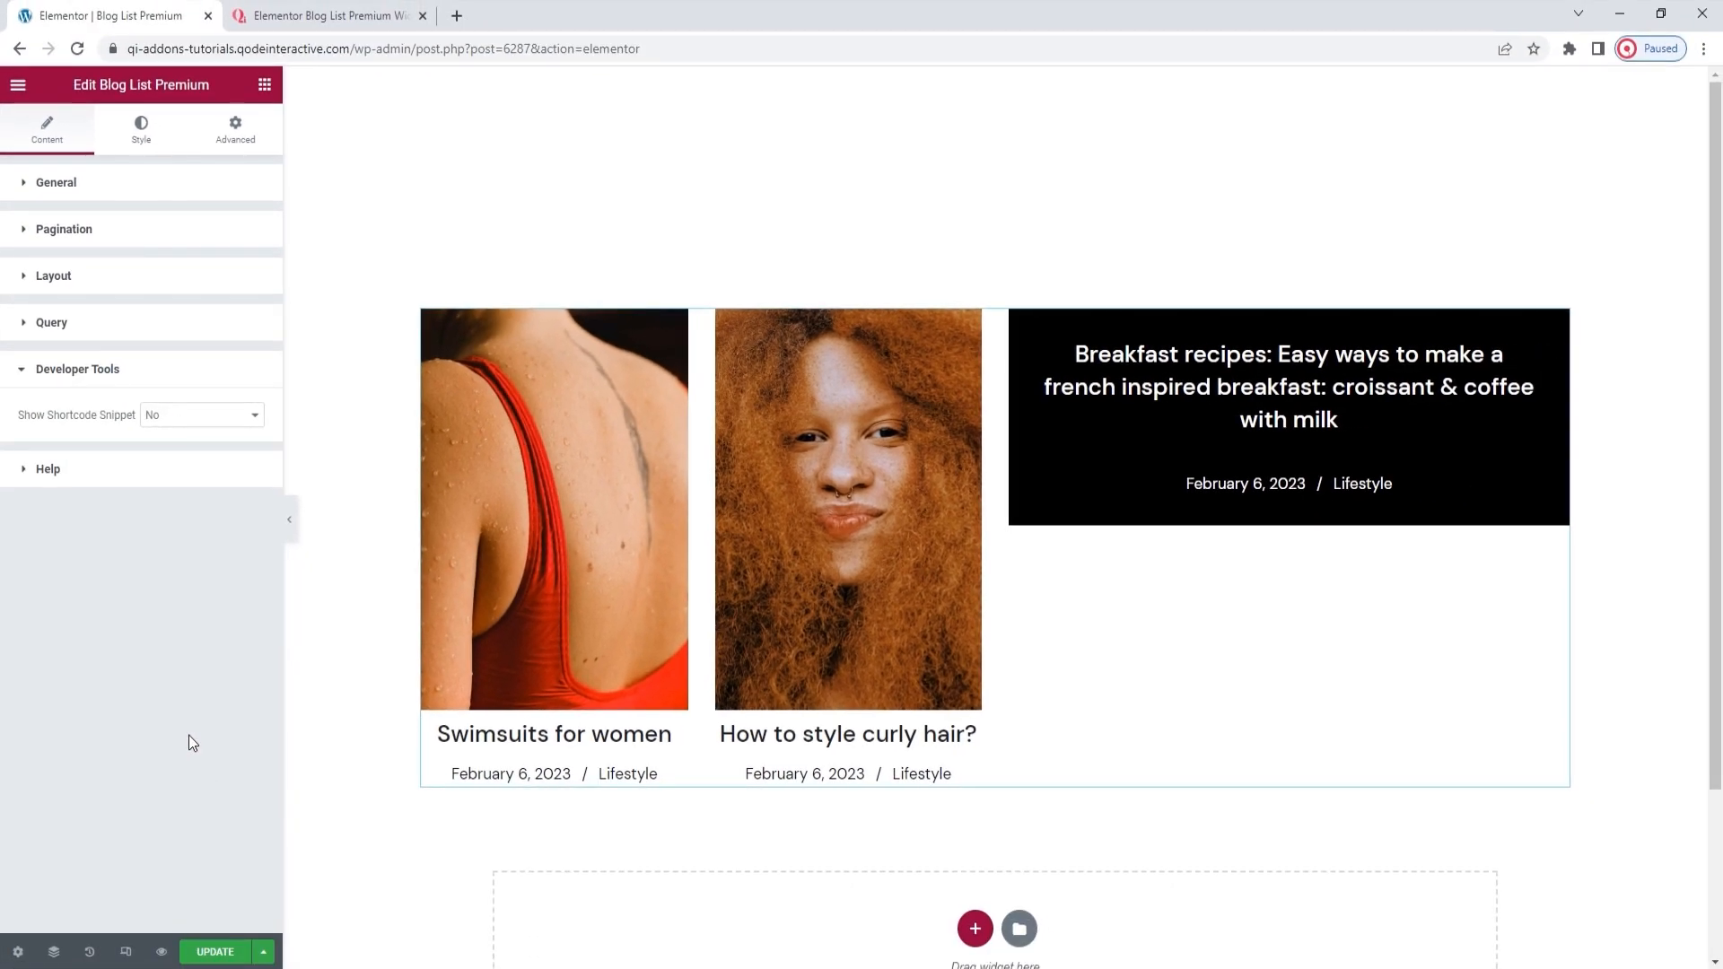
pyautogui.click(213, 421)
pyautogui.click(210, 448)
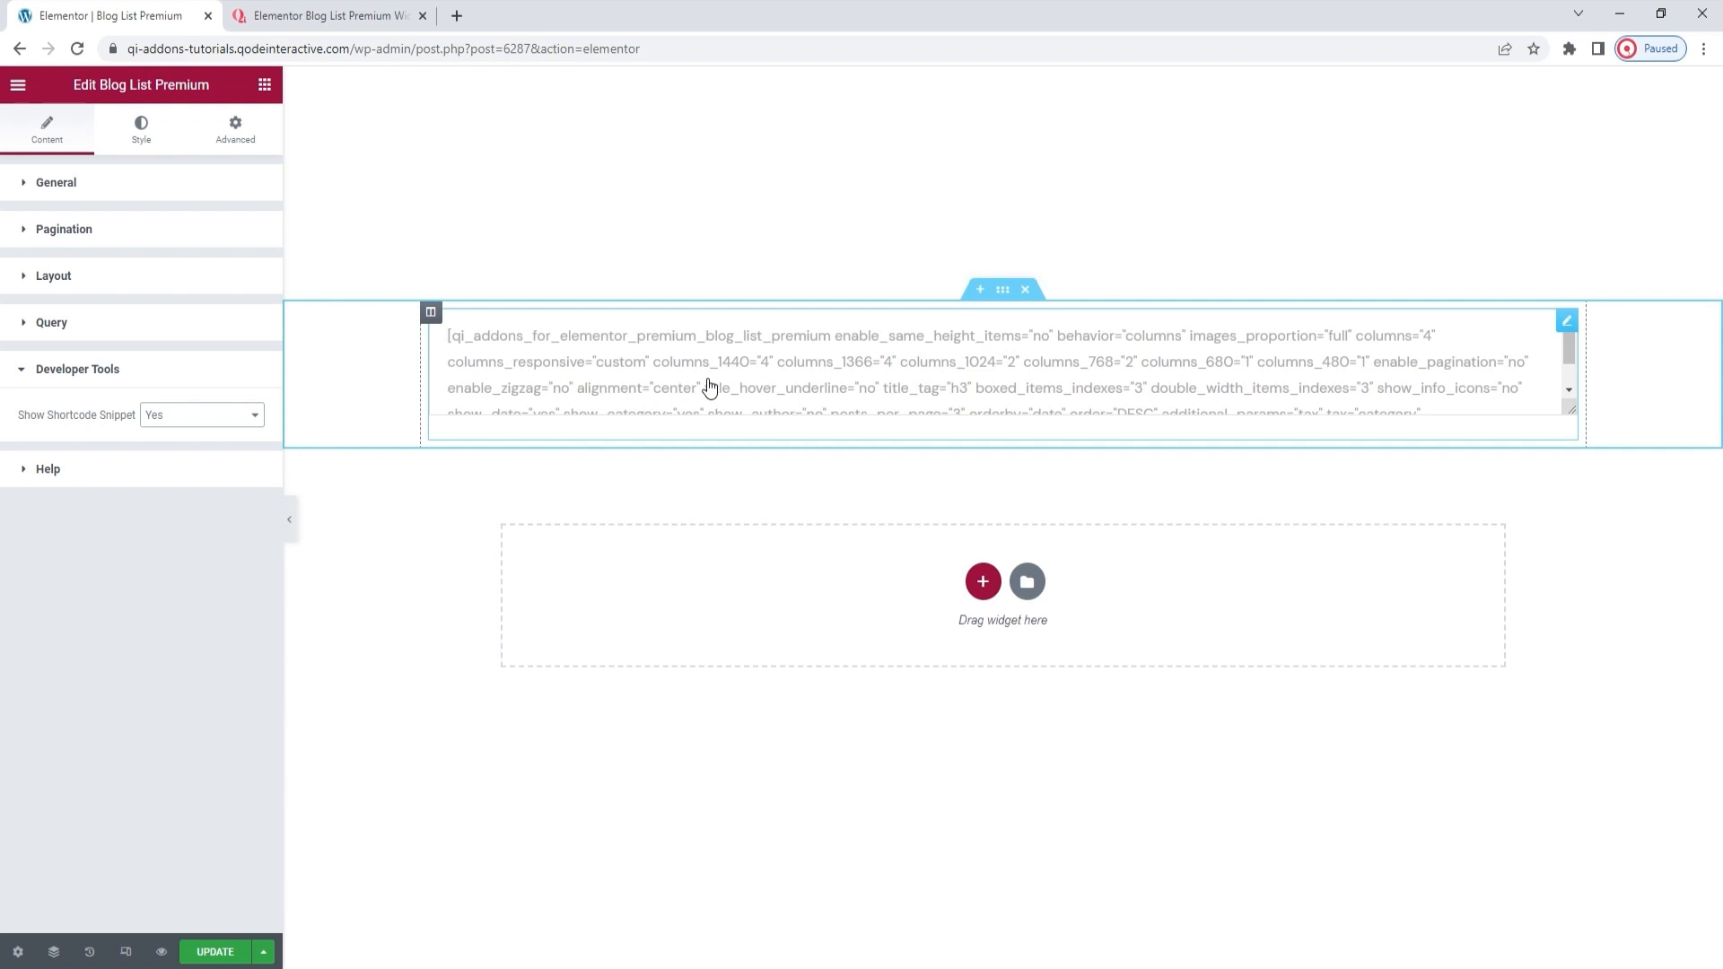
pyautogui.click(235, 418)
pyautogui.click(215, 444)
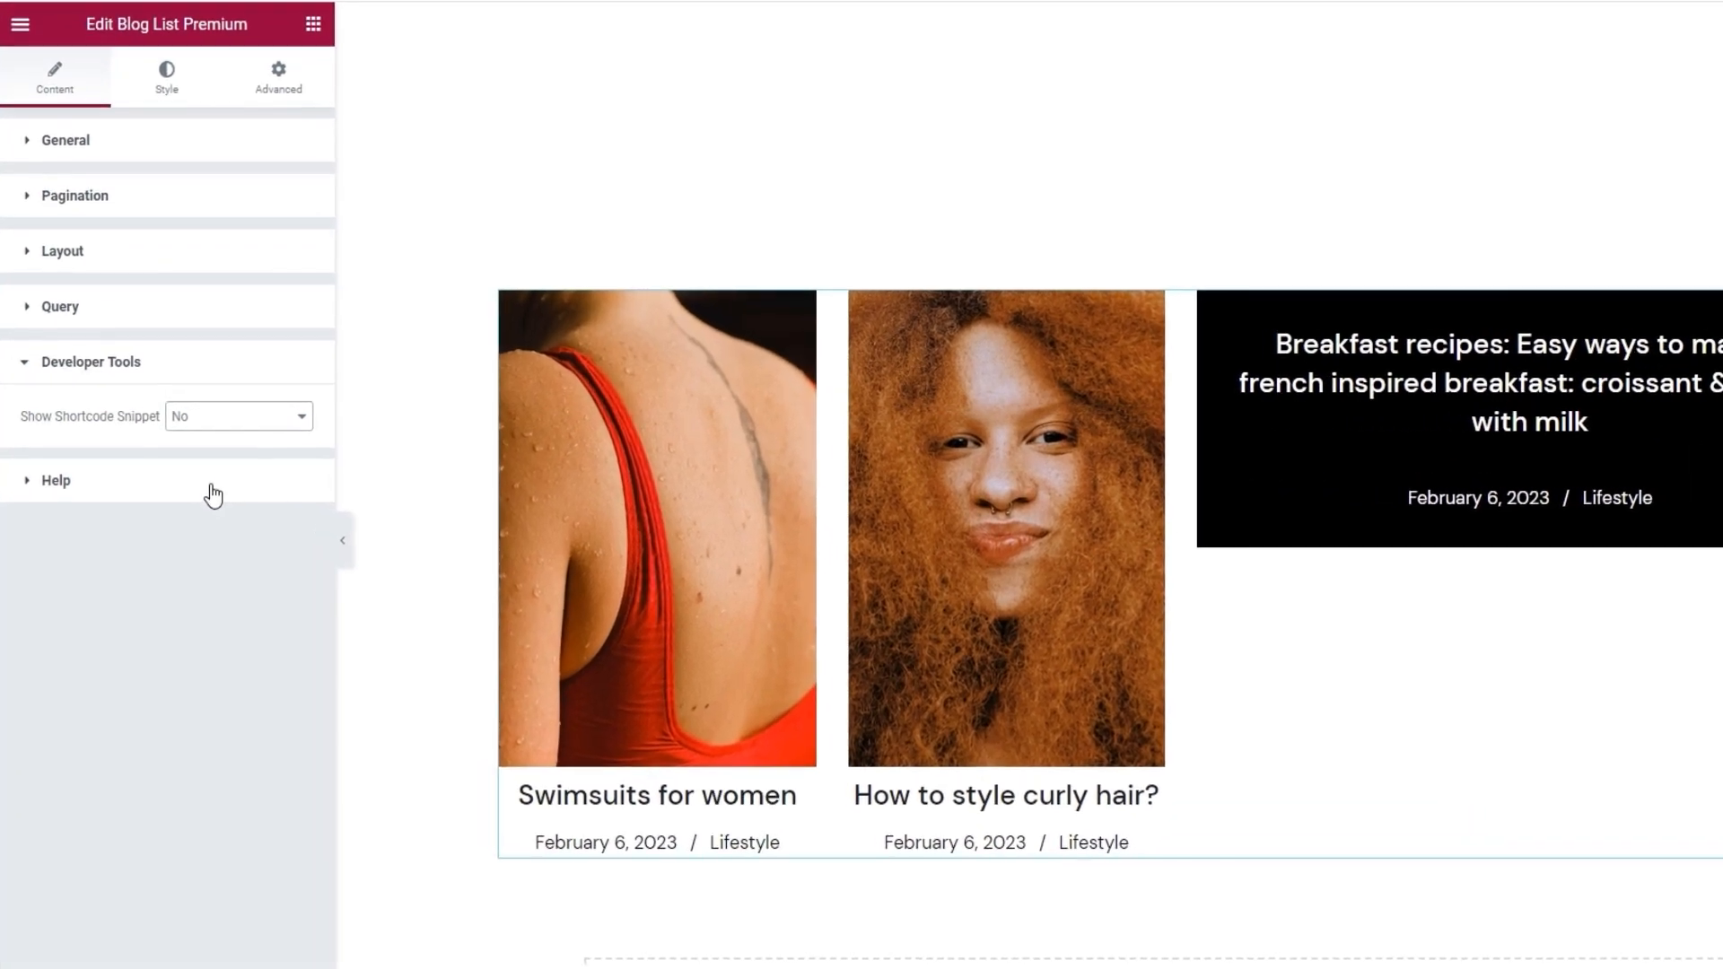
# Step: Look over the widget's help links and its pagination and load more style options
pyautogui.click(213, 492)
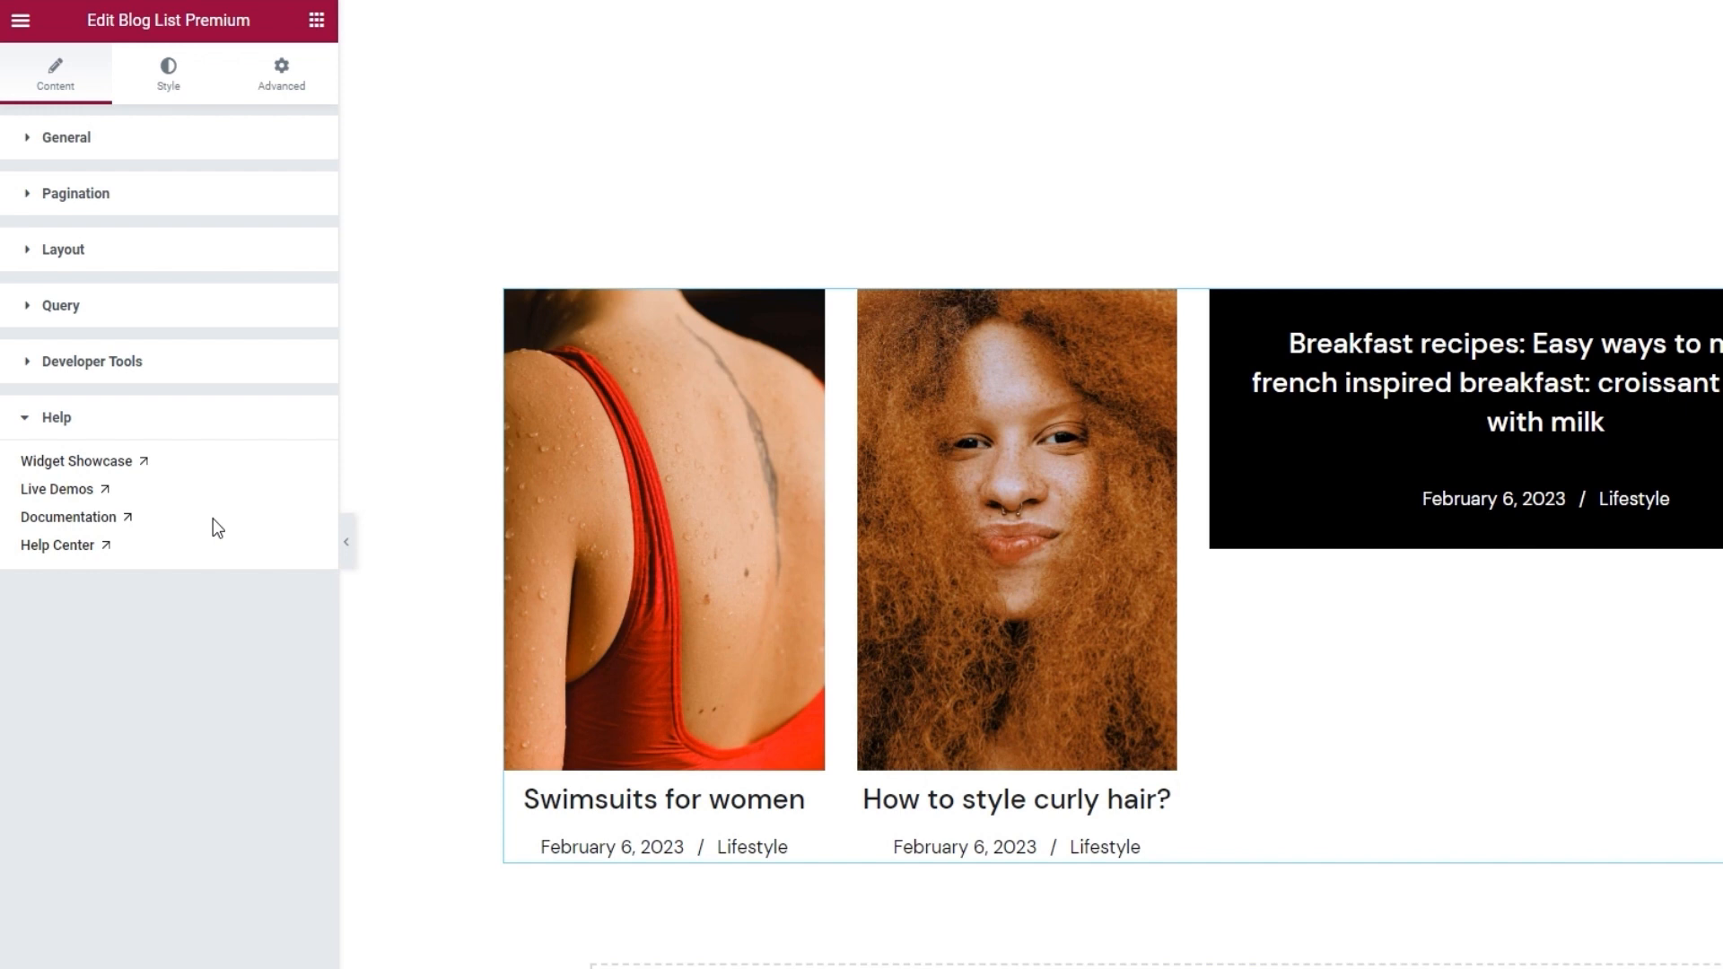
pyautogui.click(173, 105)
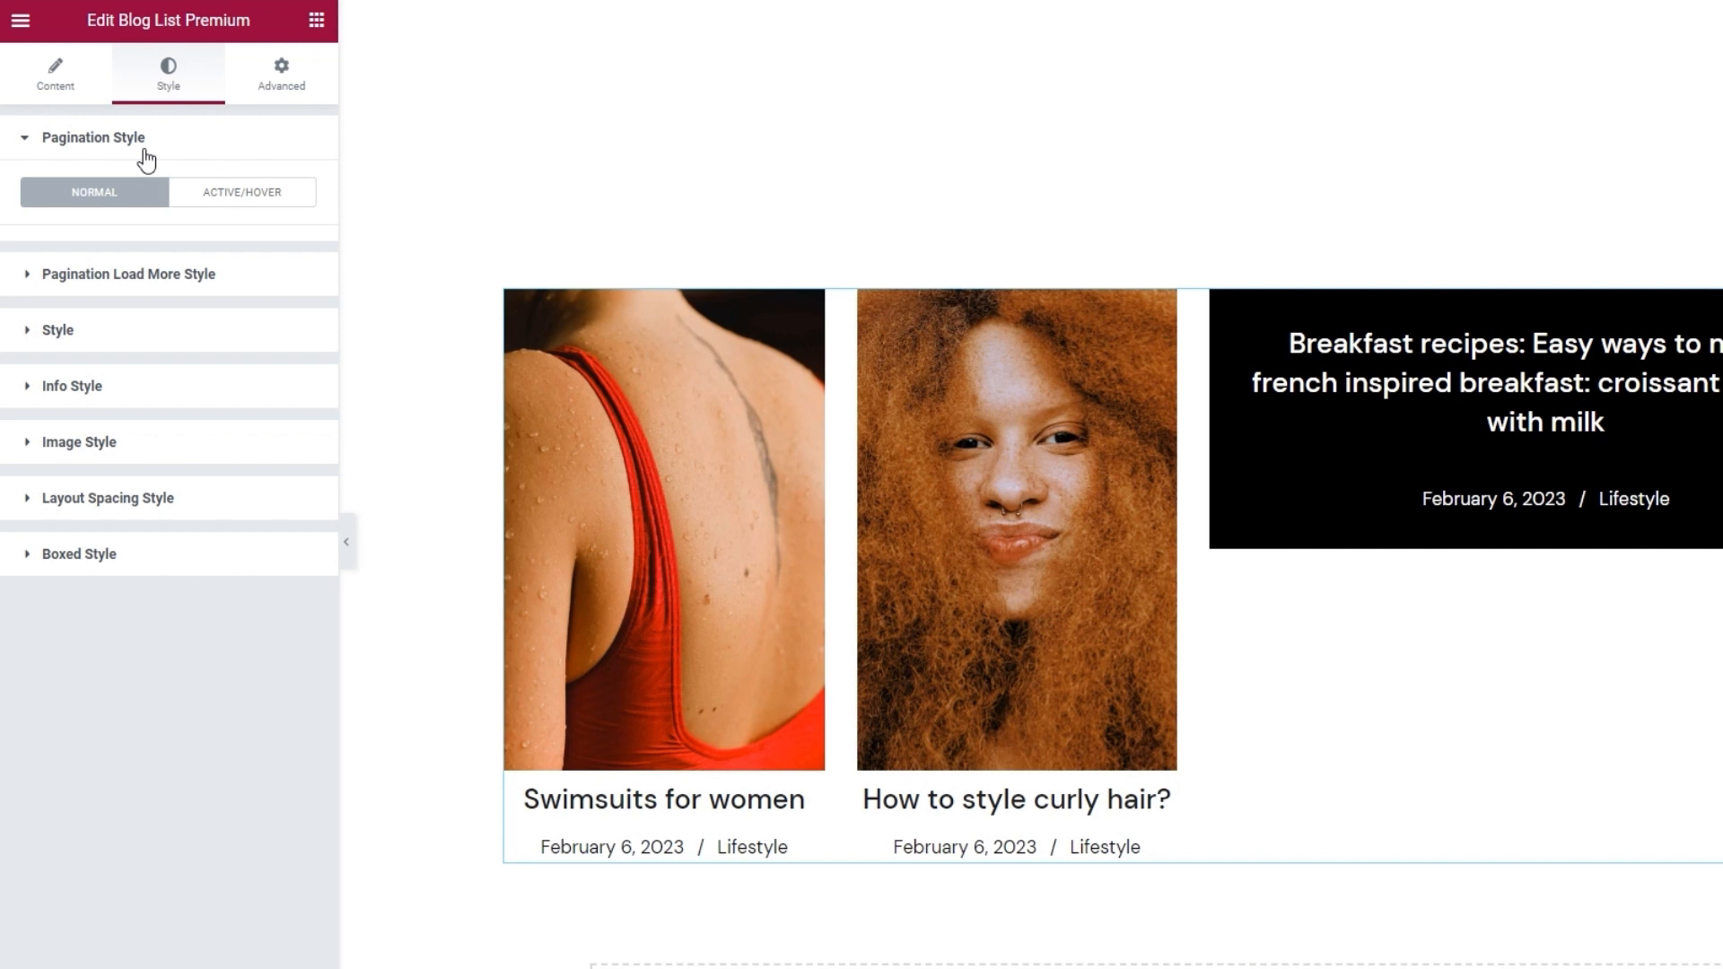
pyautogui.click(240, 284)
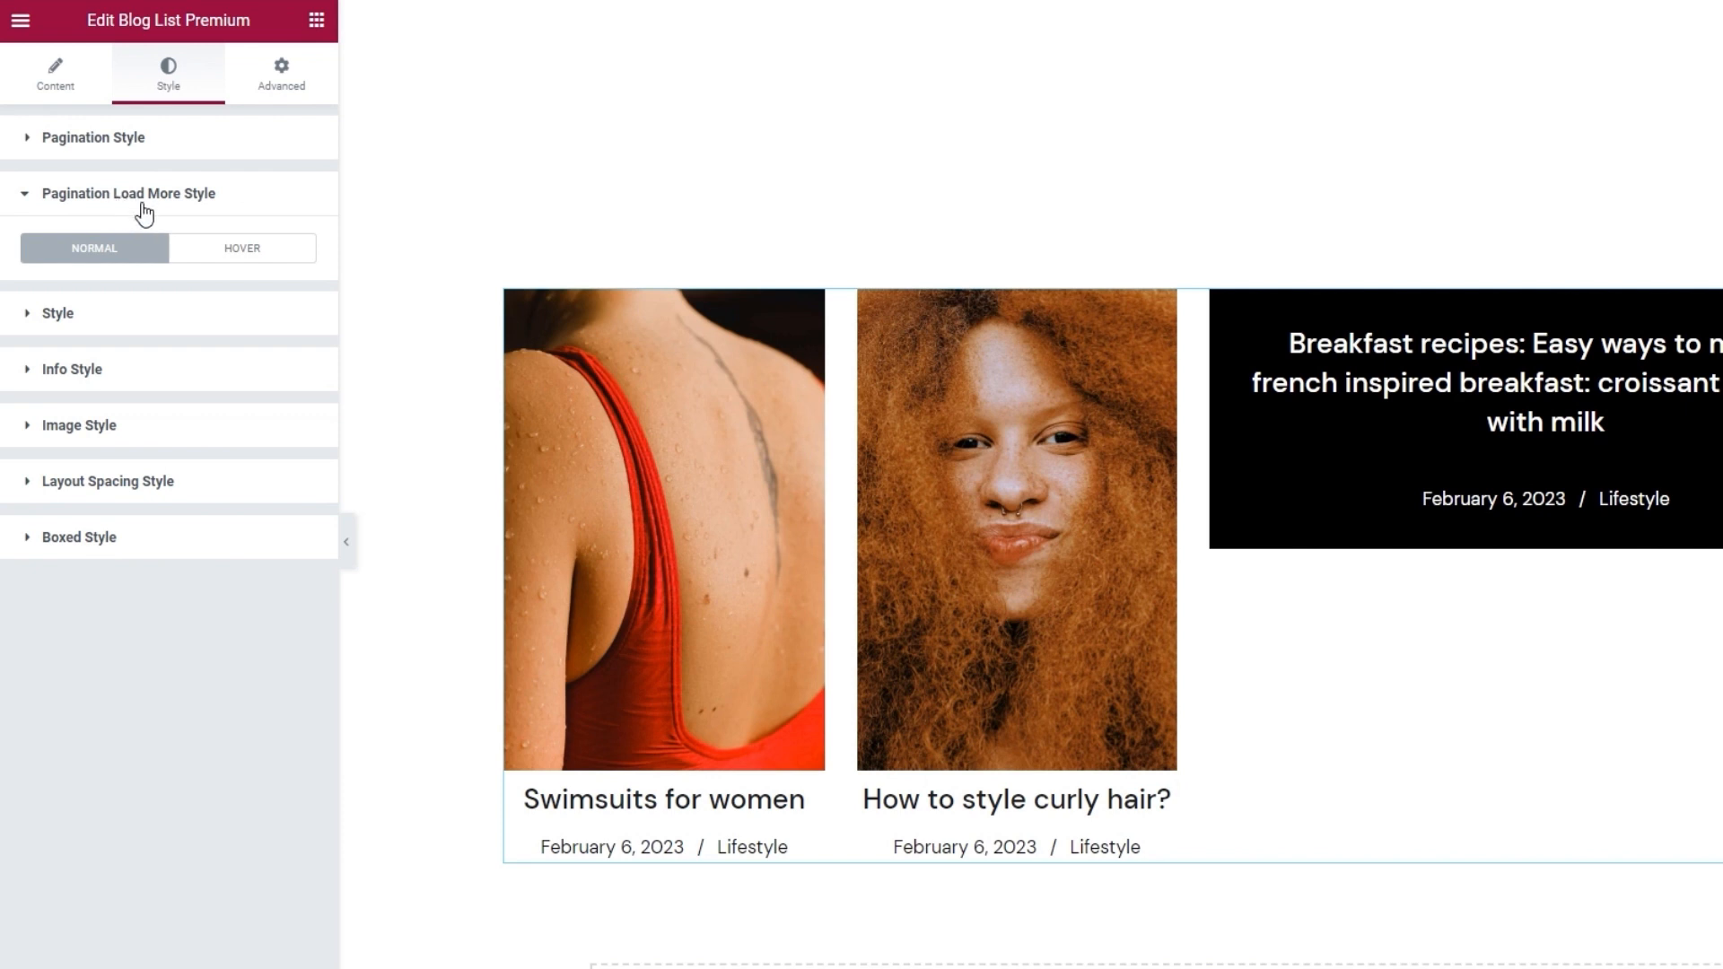
# Step: Try left and right content alignment for the blog posts, and set Content Alignment back to Center
pyautogui.click(188, 317)
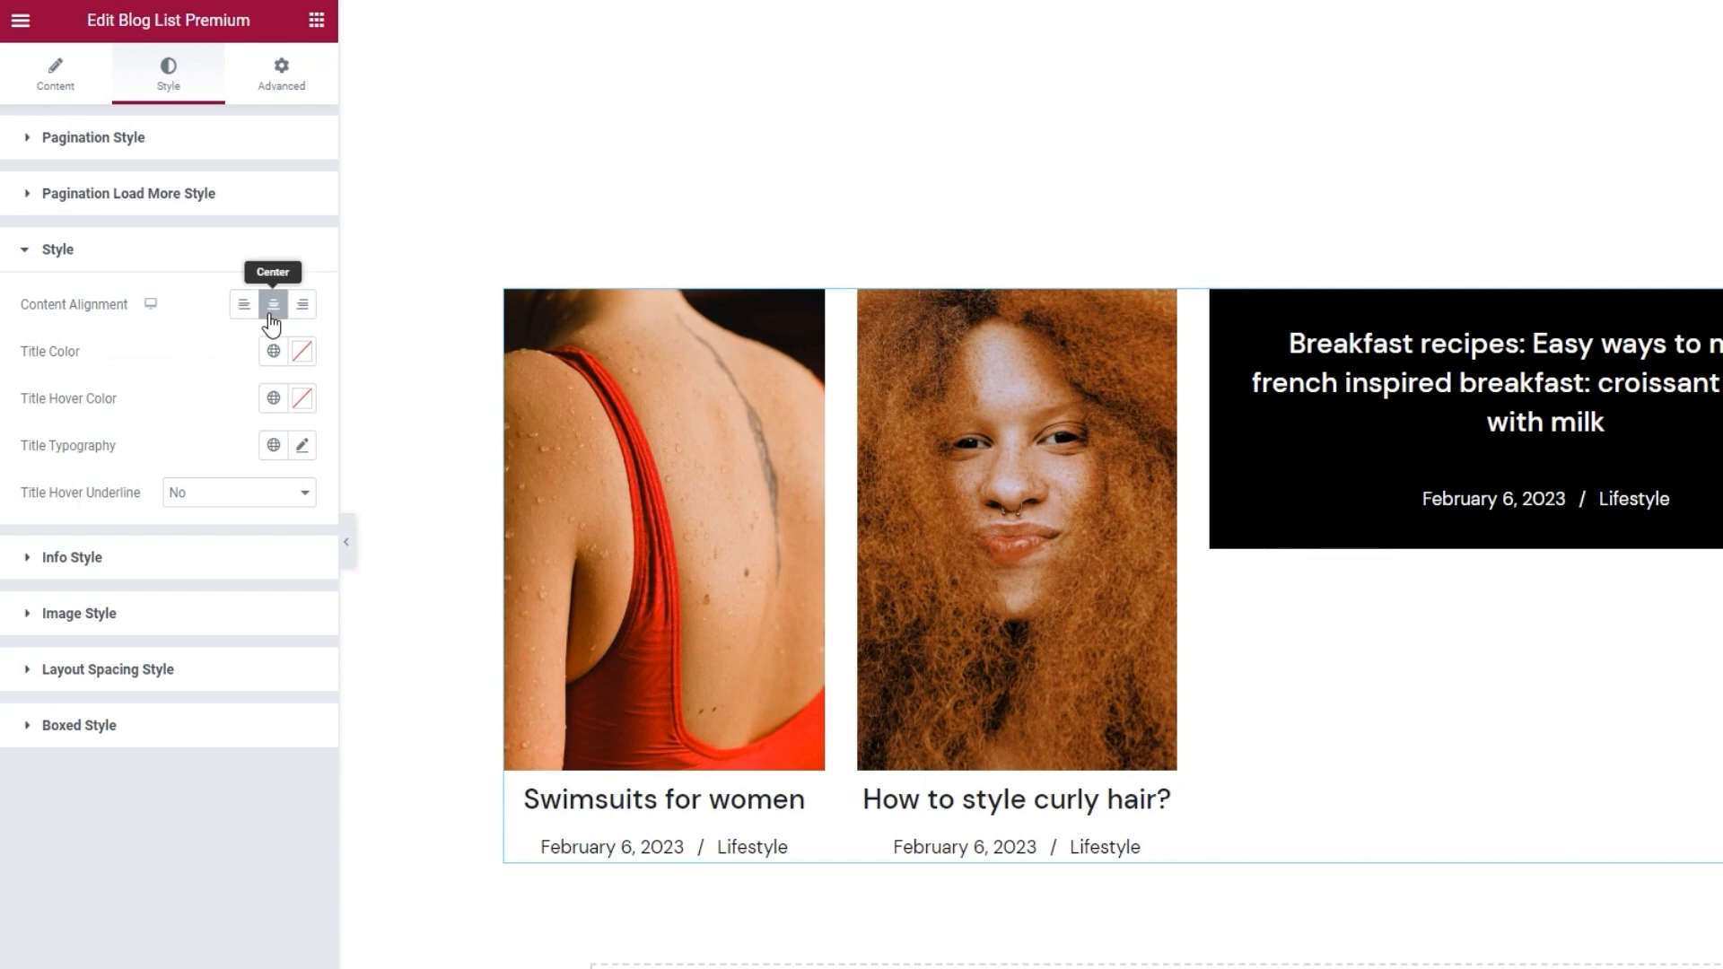
pyautogui.click(243, 316)
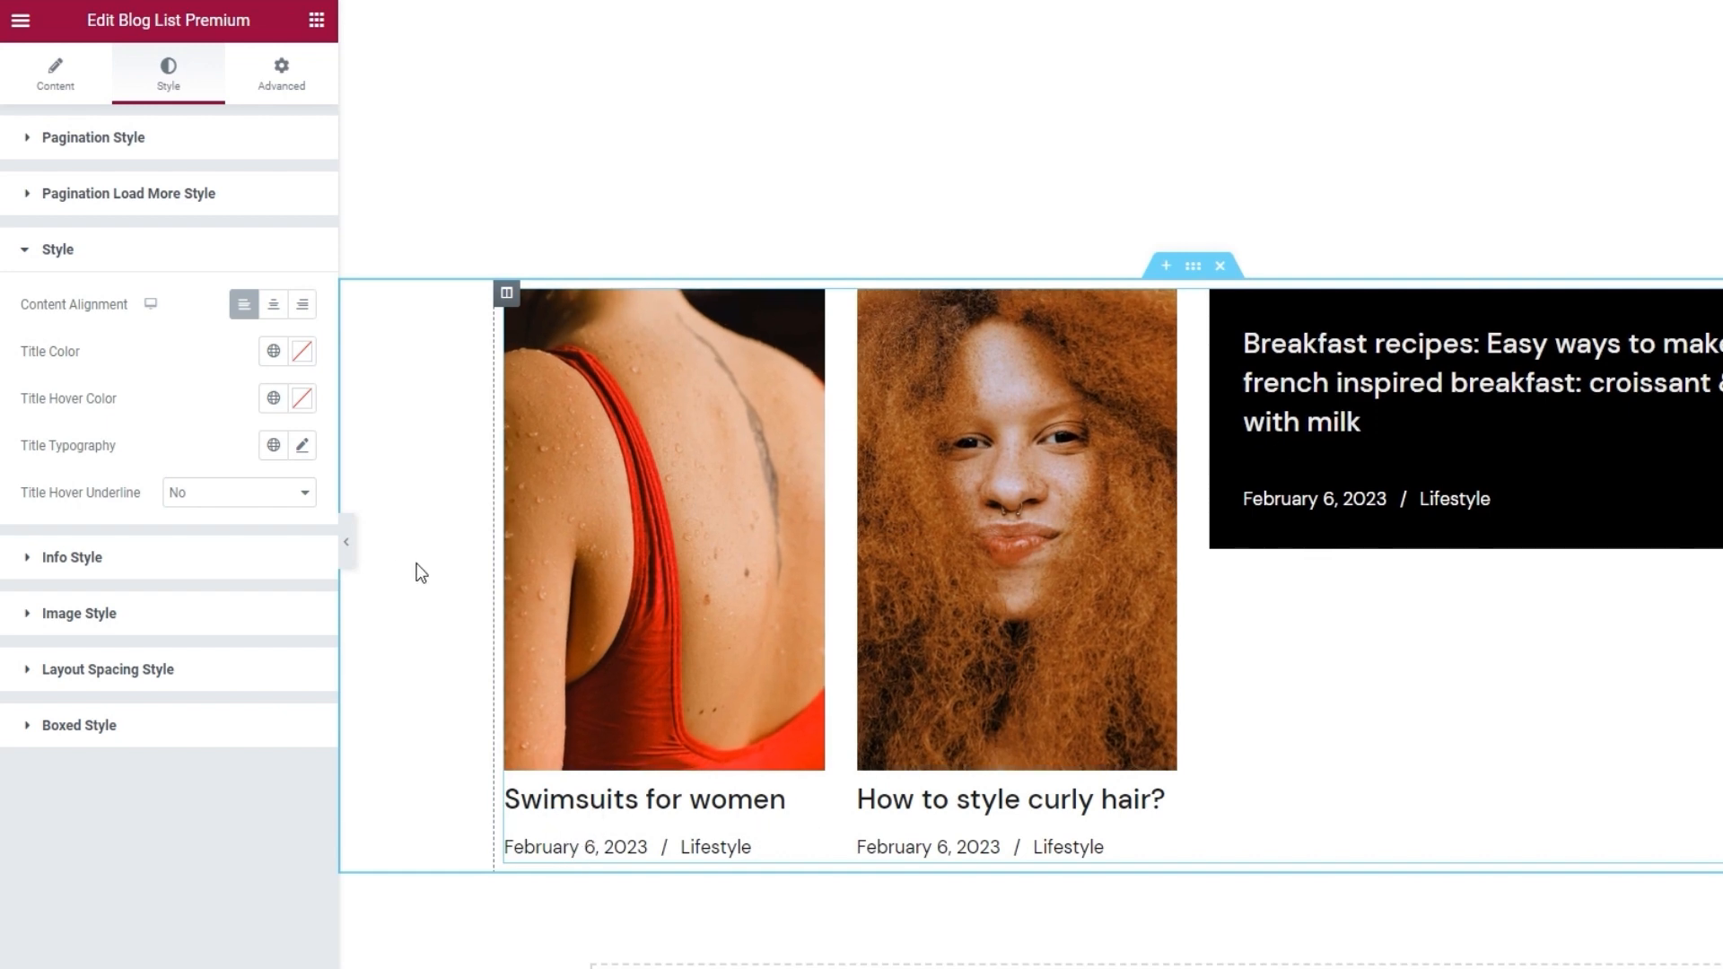
pyautogui.click(294, 316)
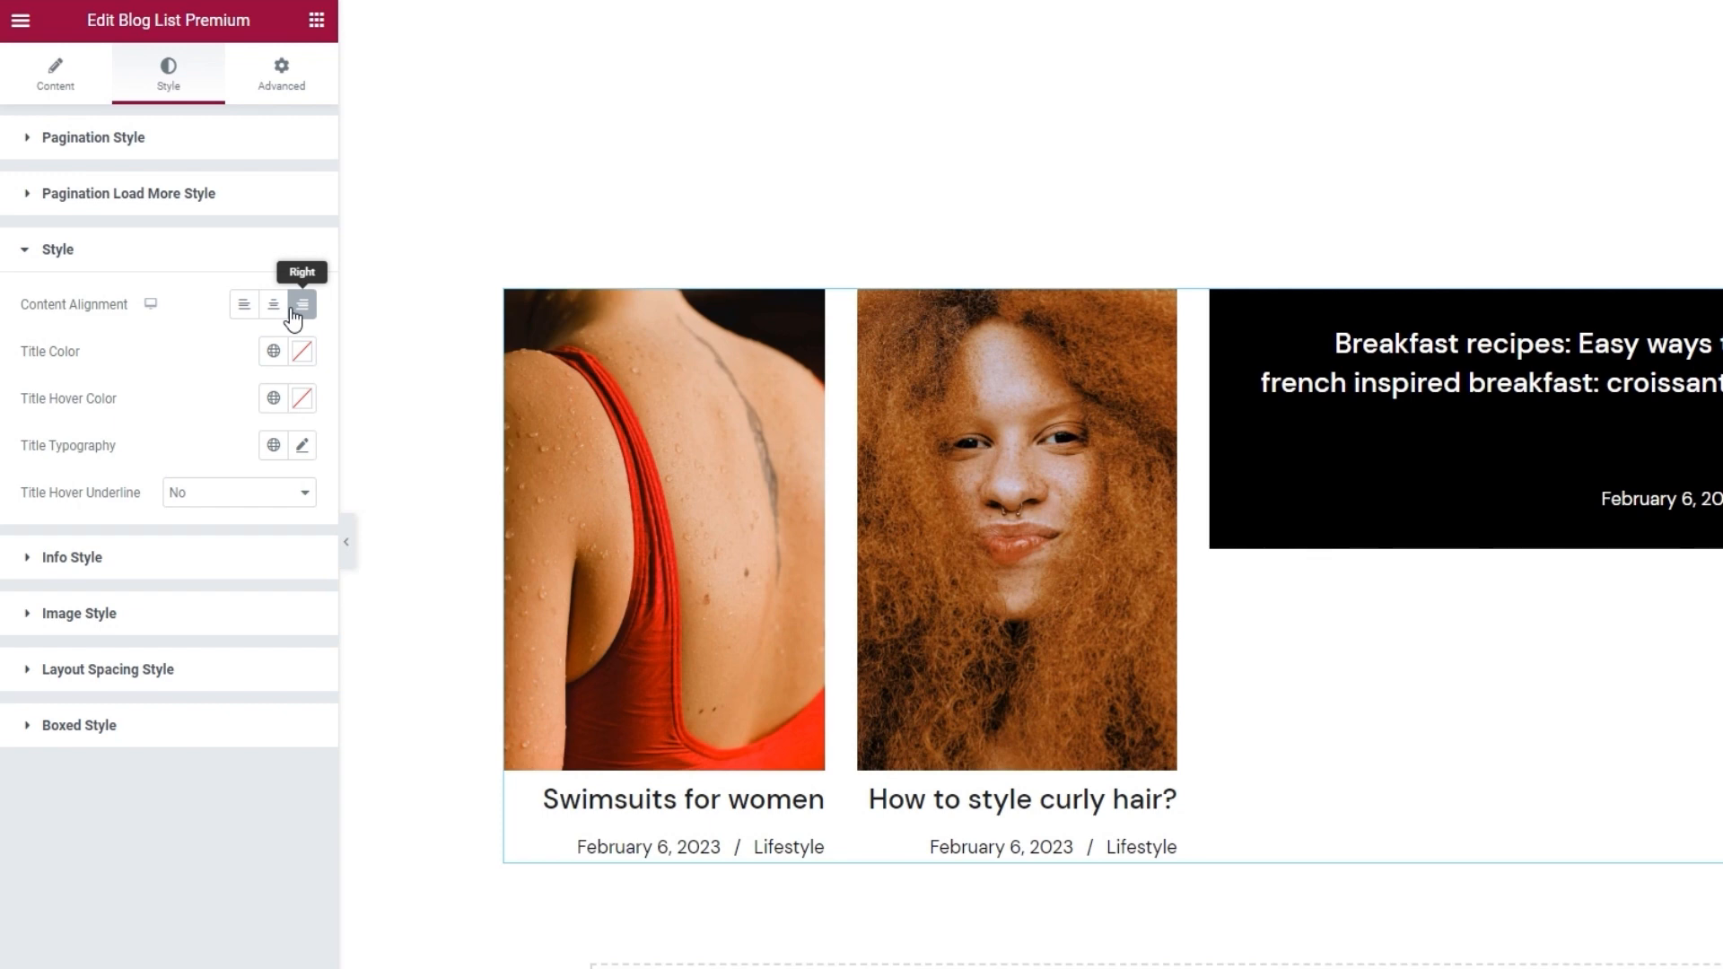
pyautogui.click(274, 310)
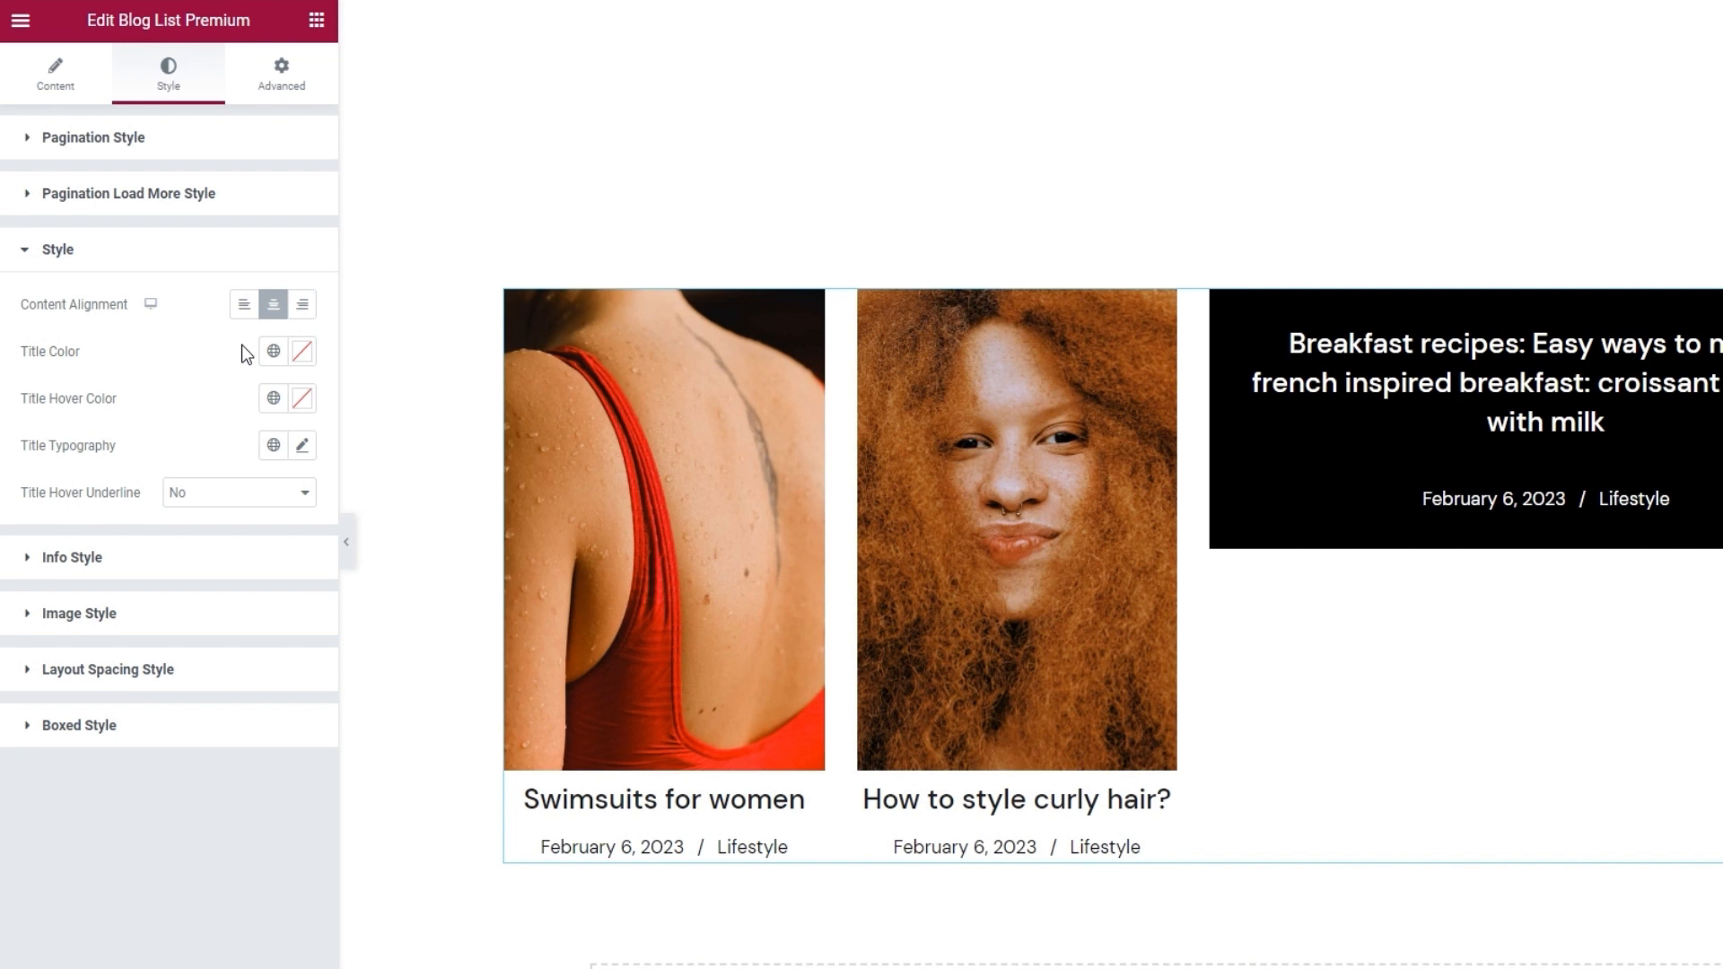
# Step: Try the red title color #BD2626 on the blog posts, and reset Title Color to its default
pyautogui.click(301, 351)
pyautogui.moveTo(274, 497); pyautogui.dragTo(252, 482)
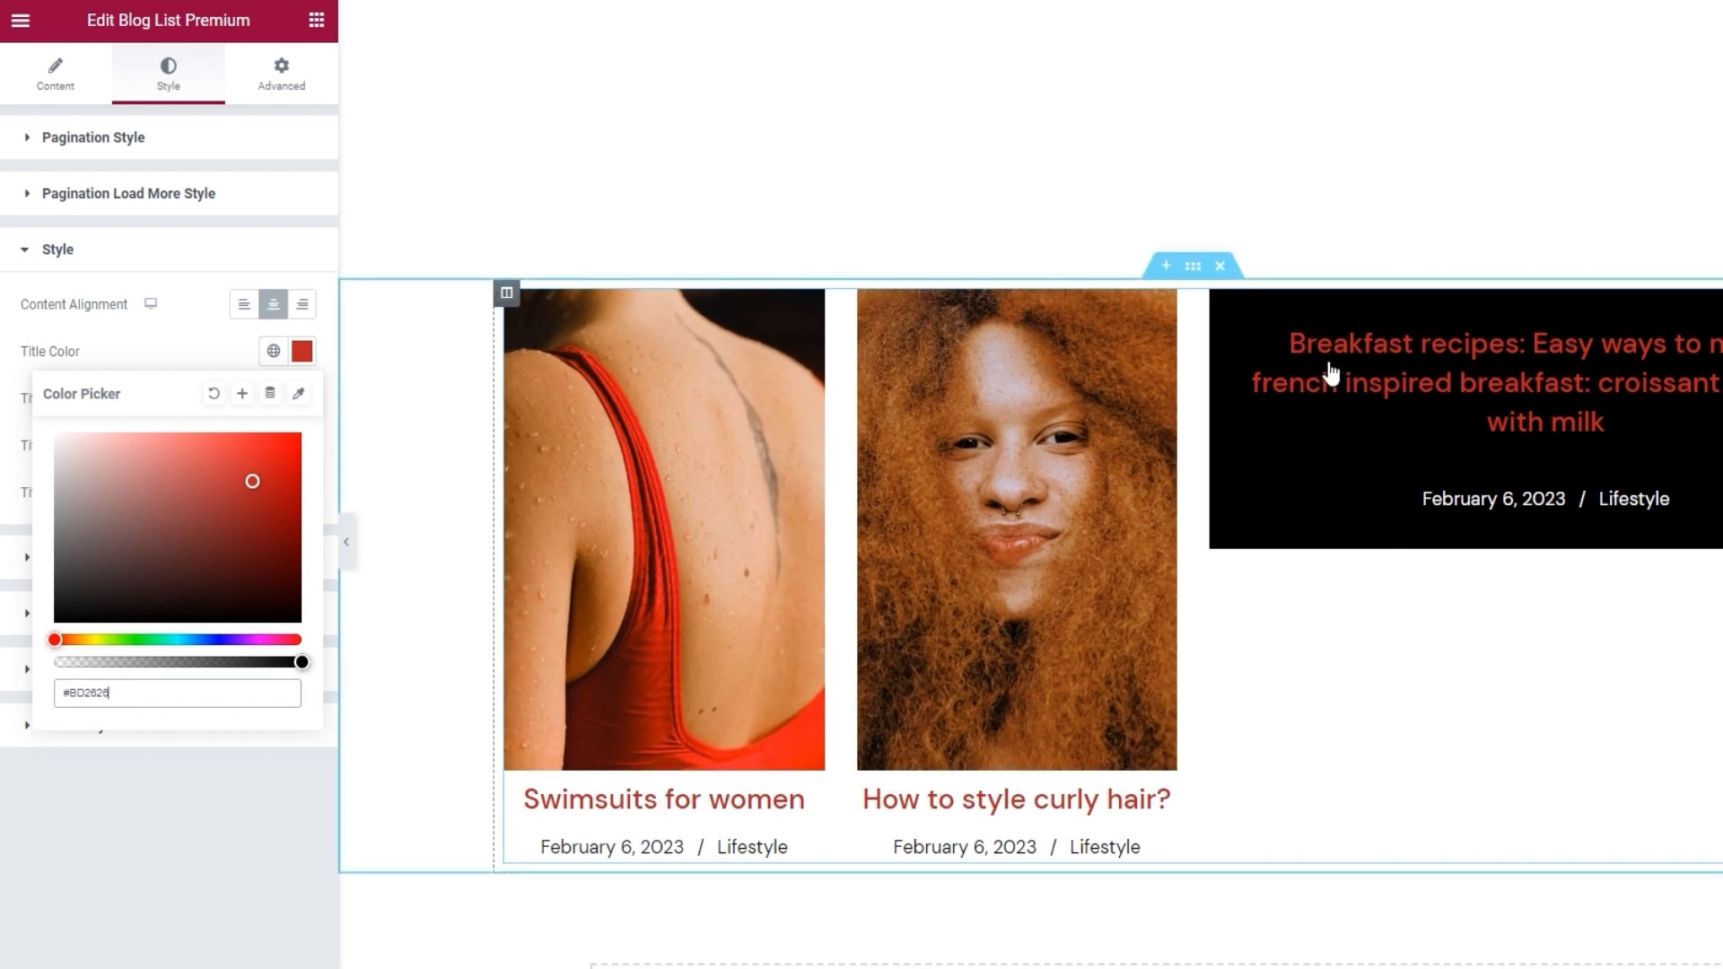
pyautogui.click(214, 393)
pyautogui.click(215, 339)
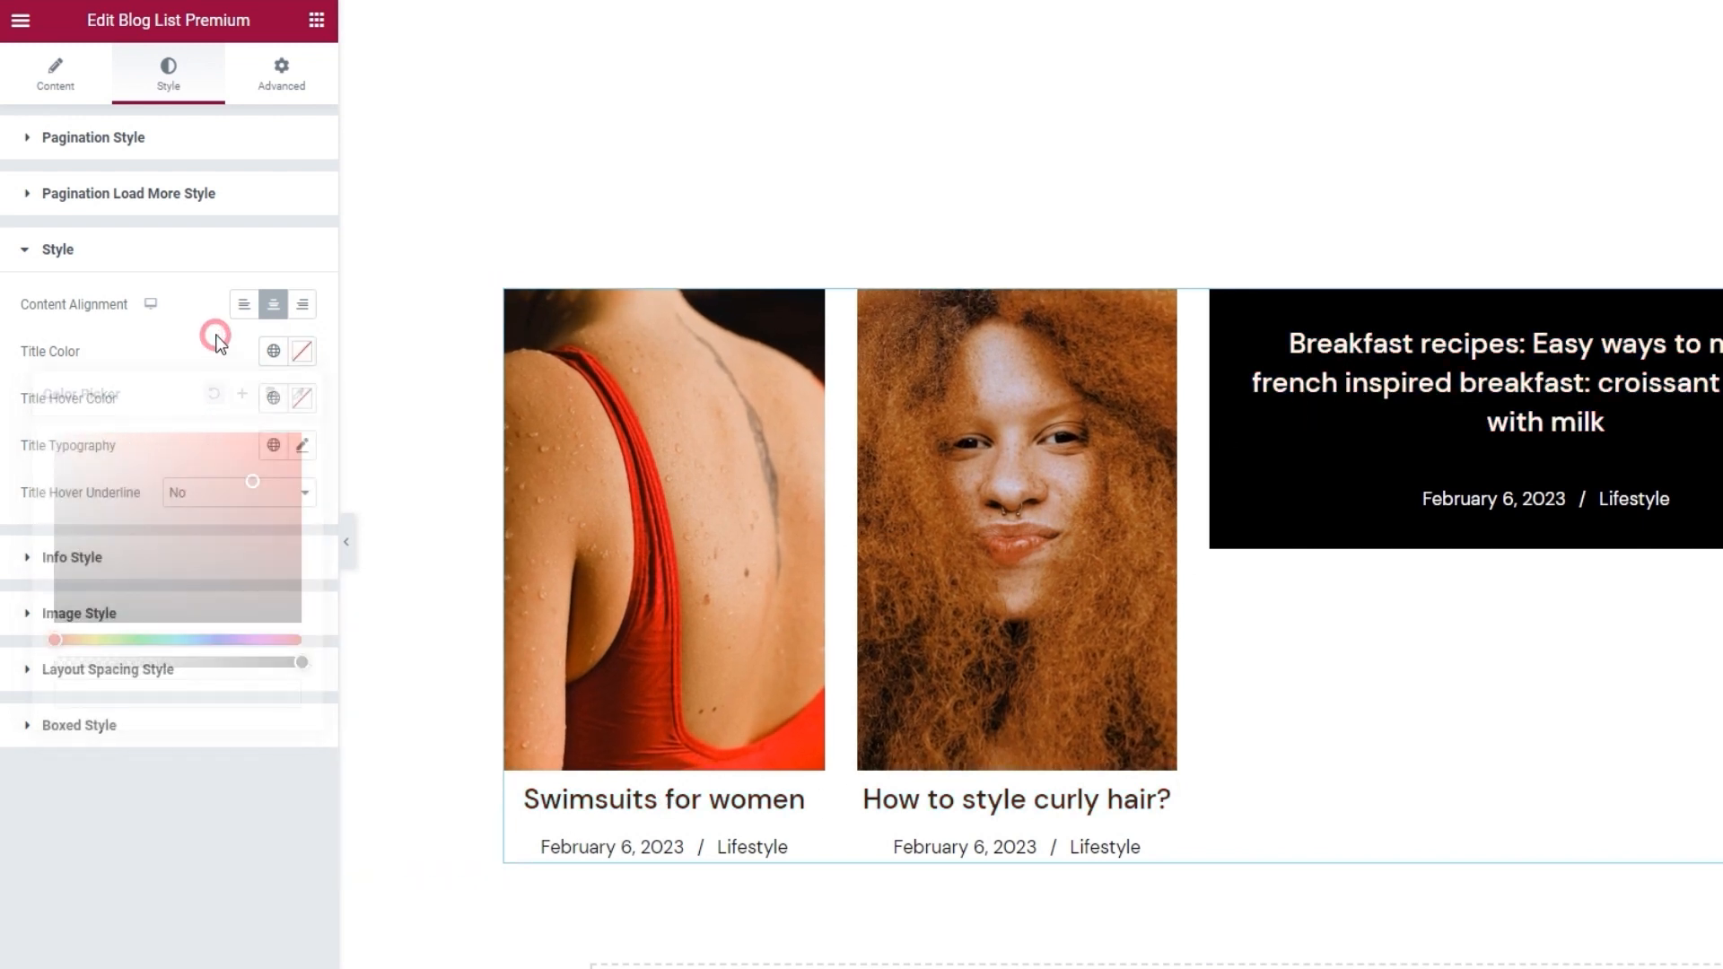
# Step: Try the red title hover color #CF3B3B, and reset Title Hover Color to its default
pyautogui.click(290, 403)
pyautogui.write('#CF3B3B')
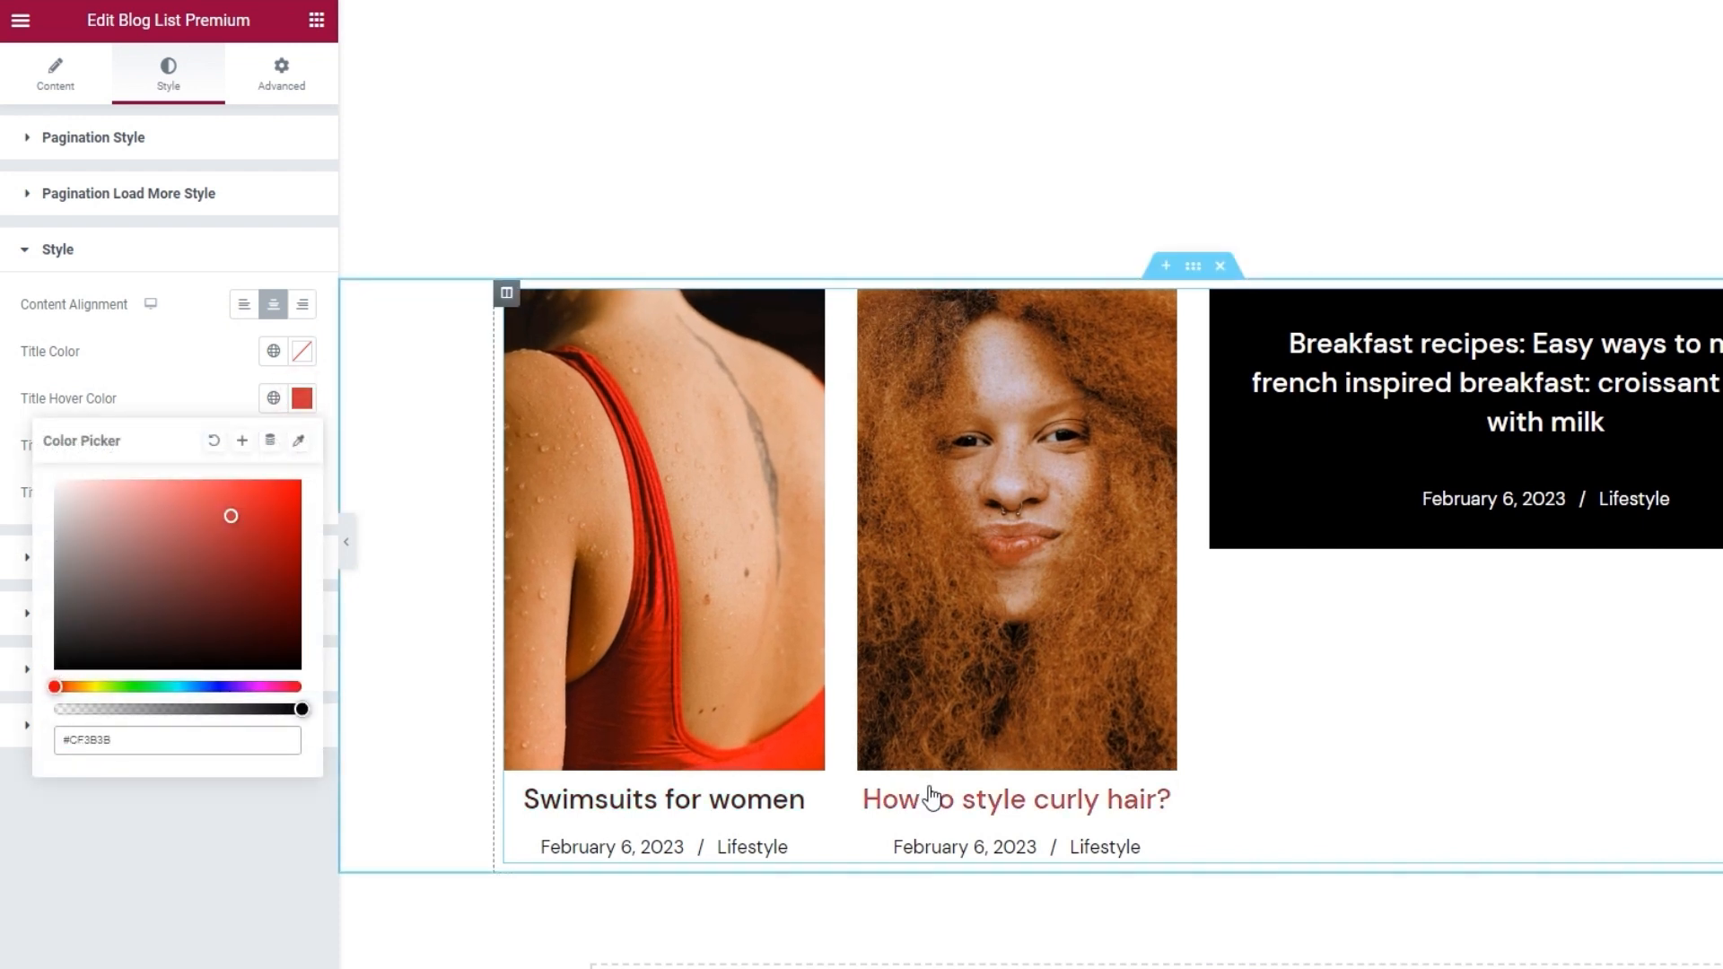
pyautogui.click(207, 444)
pyautogui.click(224, 412)
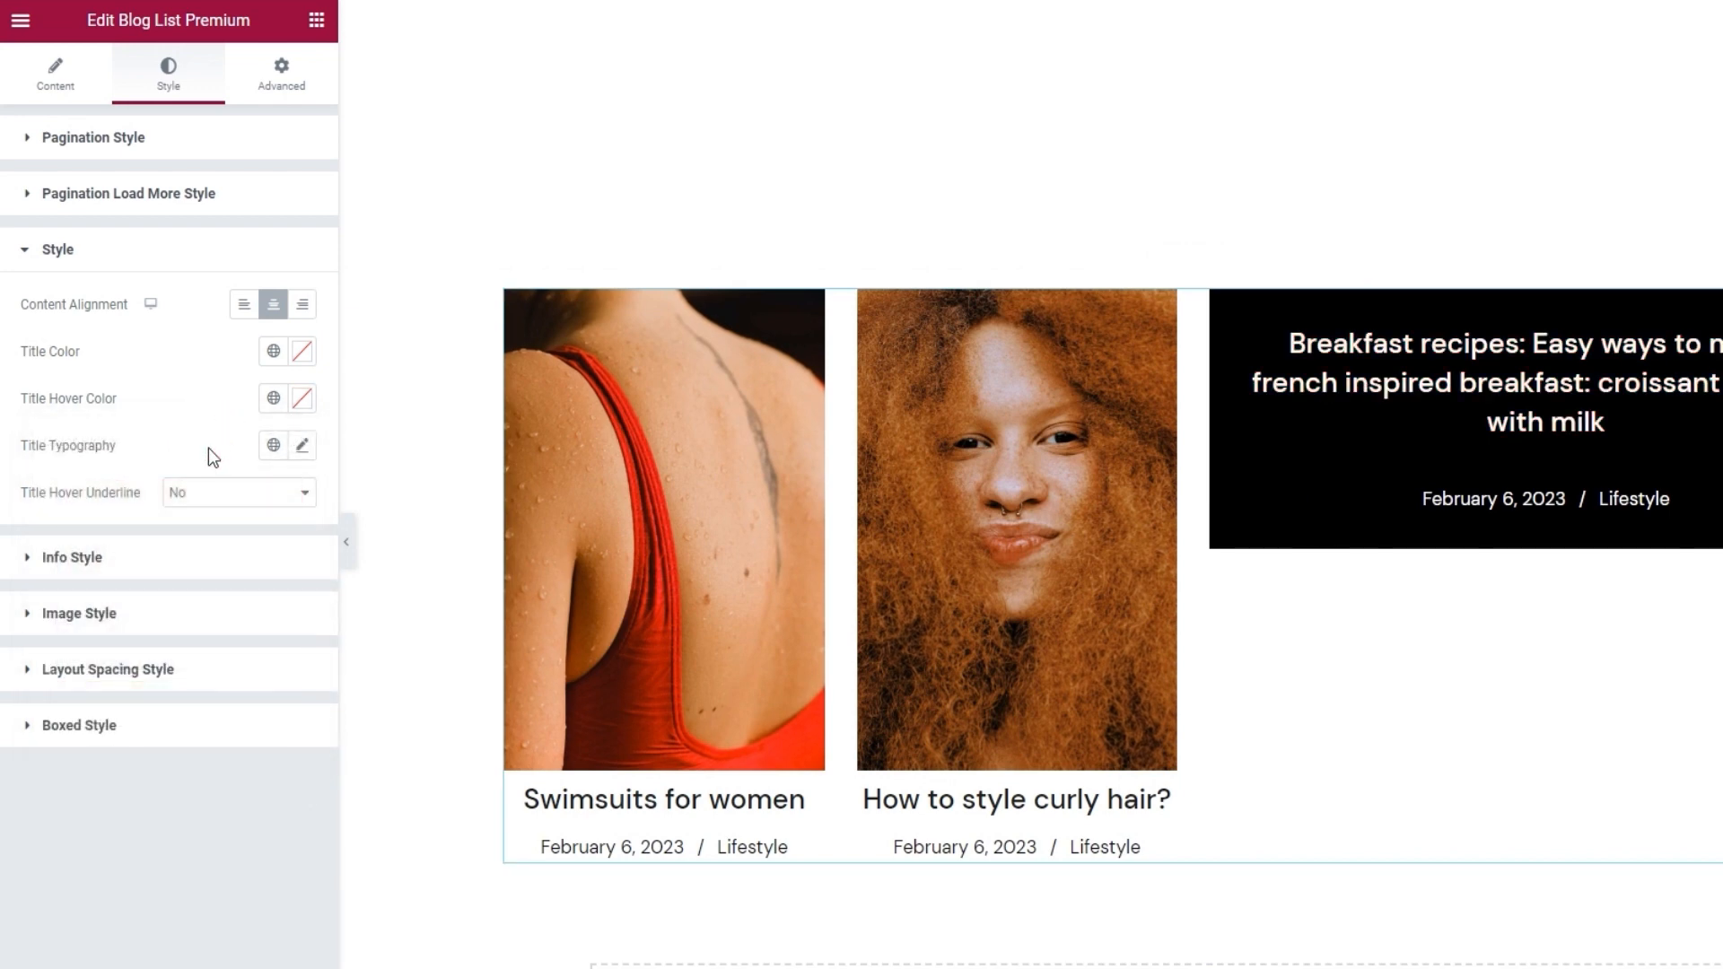
# Step: Set the font family of the post titles to Playfair Display
pyautogui.click(302, 445)
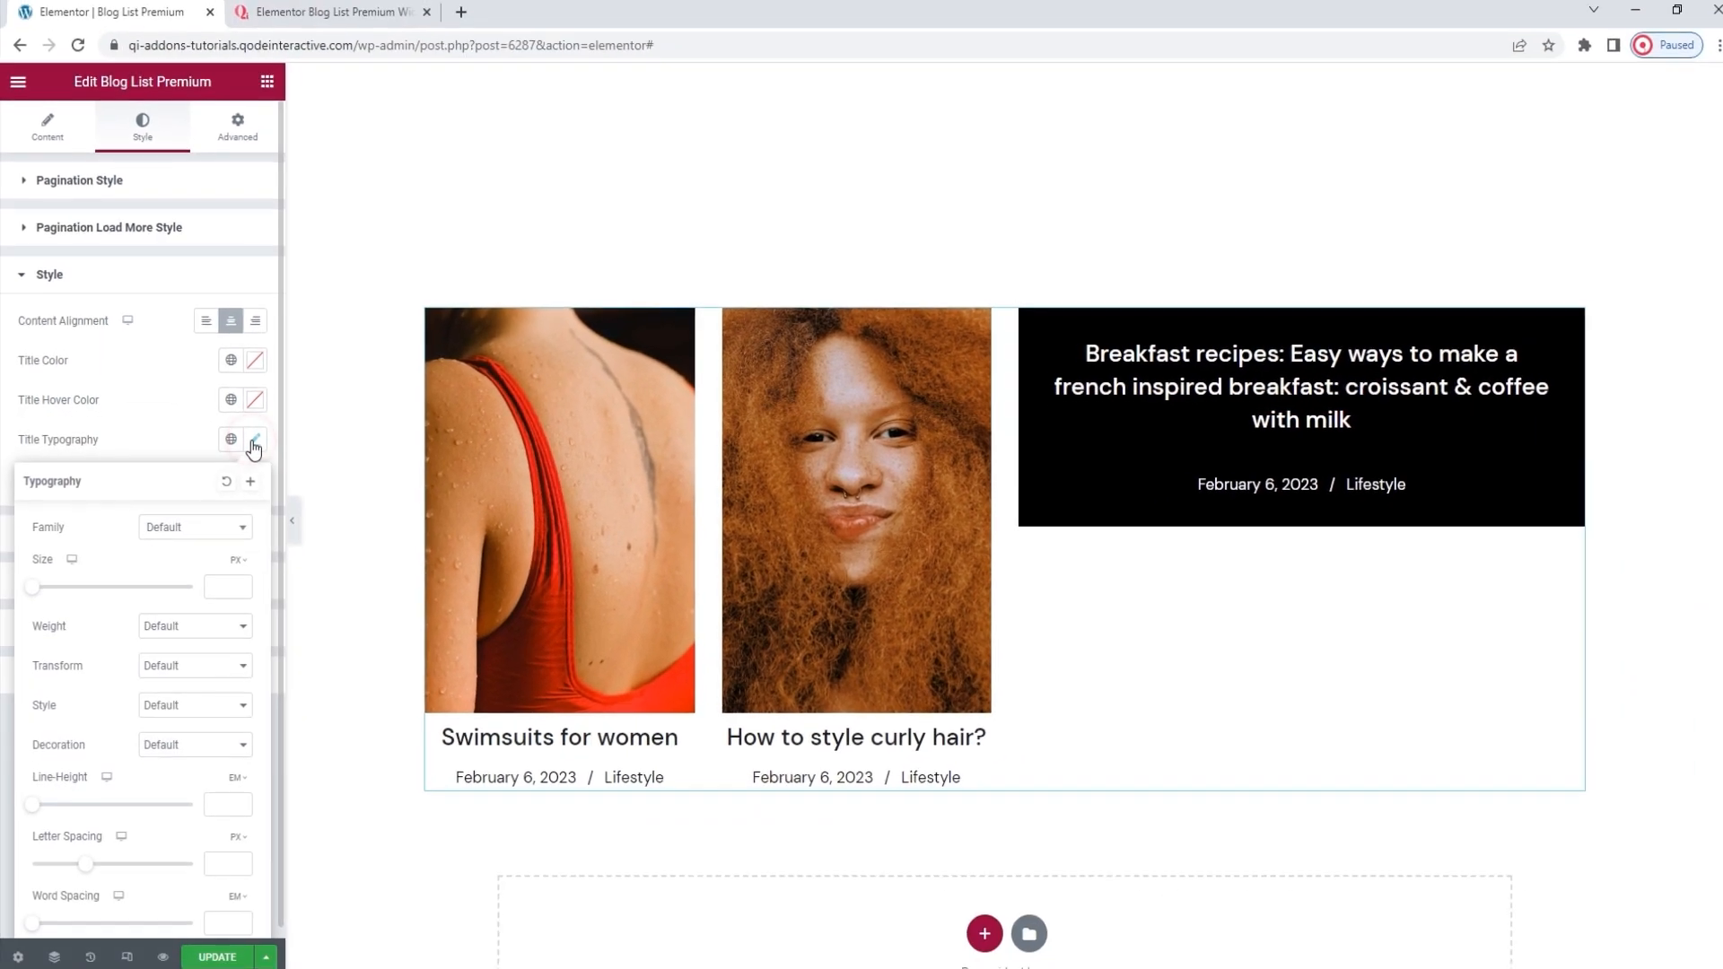
pyautogui.scroll(-1, 261, 523)
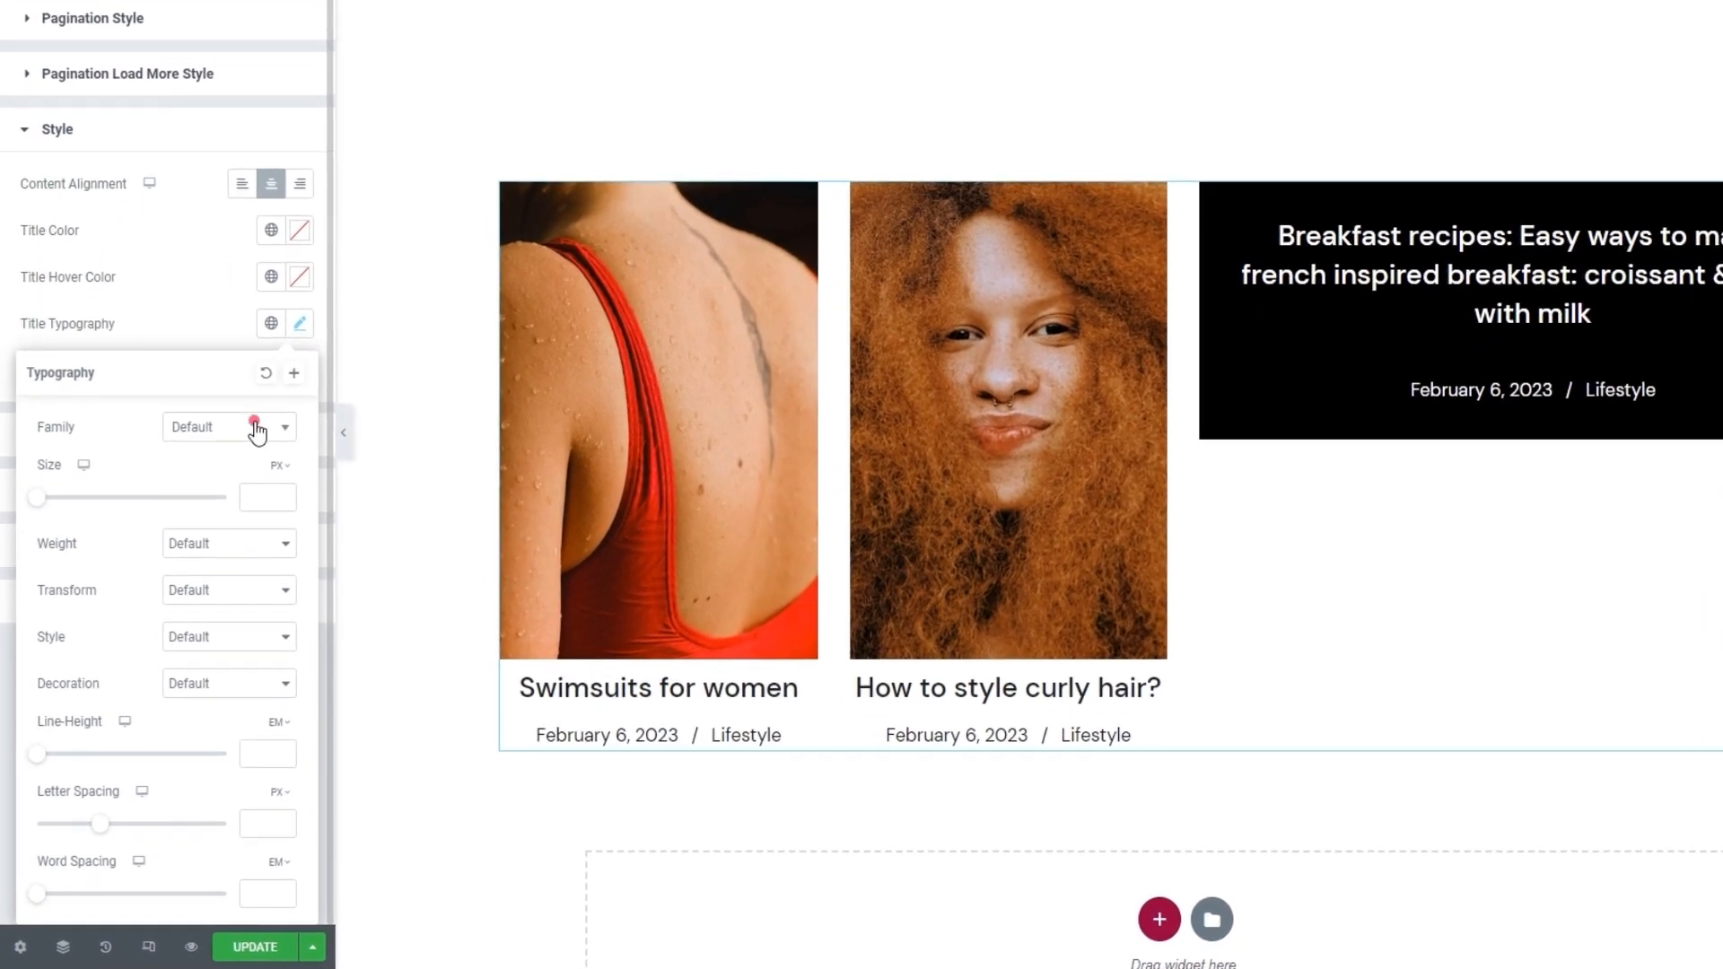
pyautogui.click(218, 519)
pyautogui.click(237, 456)
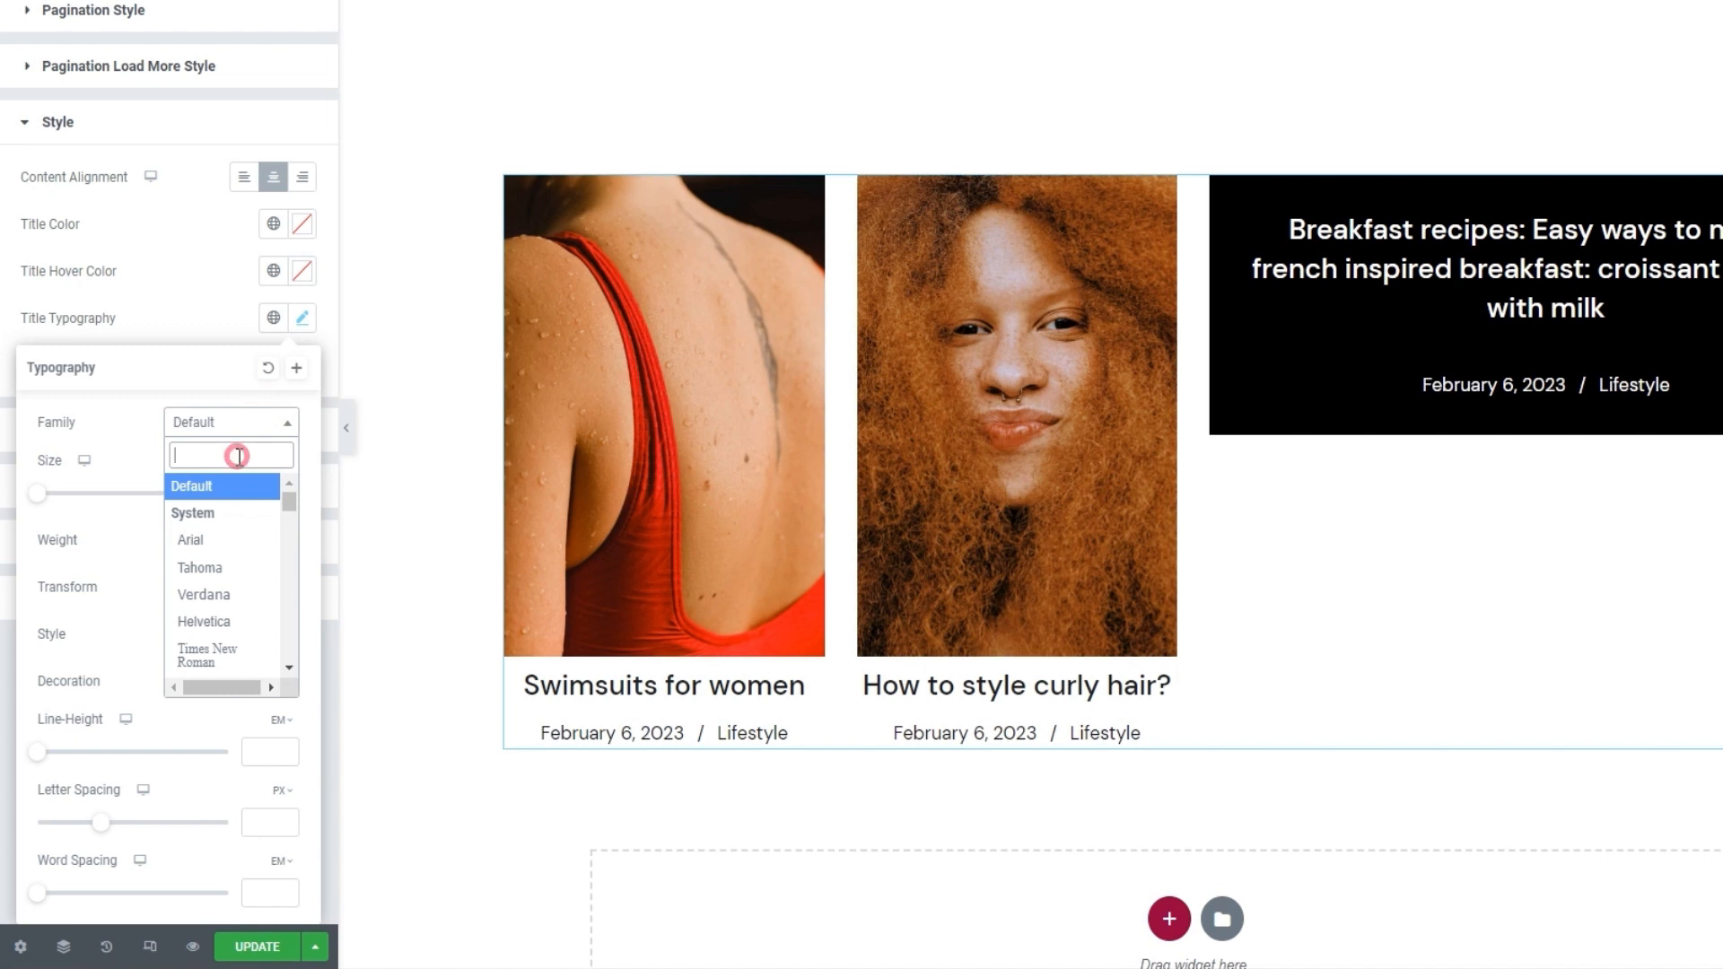
pyautogui.write('p')
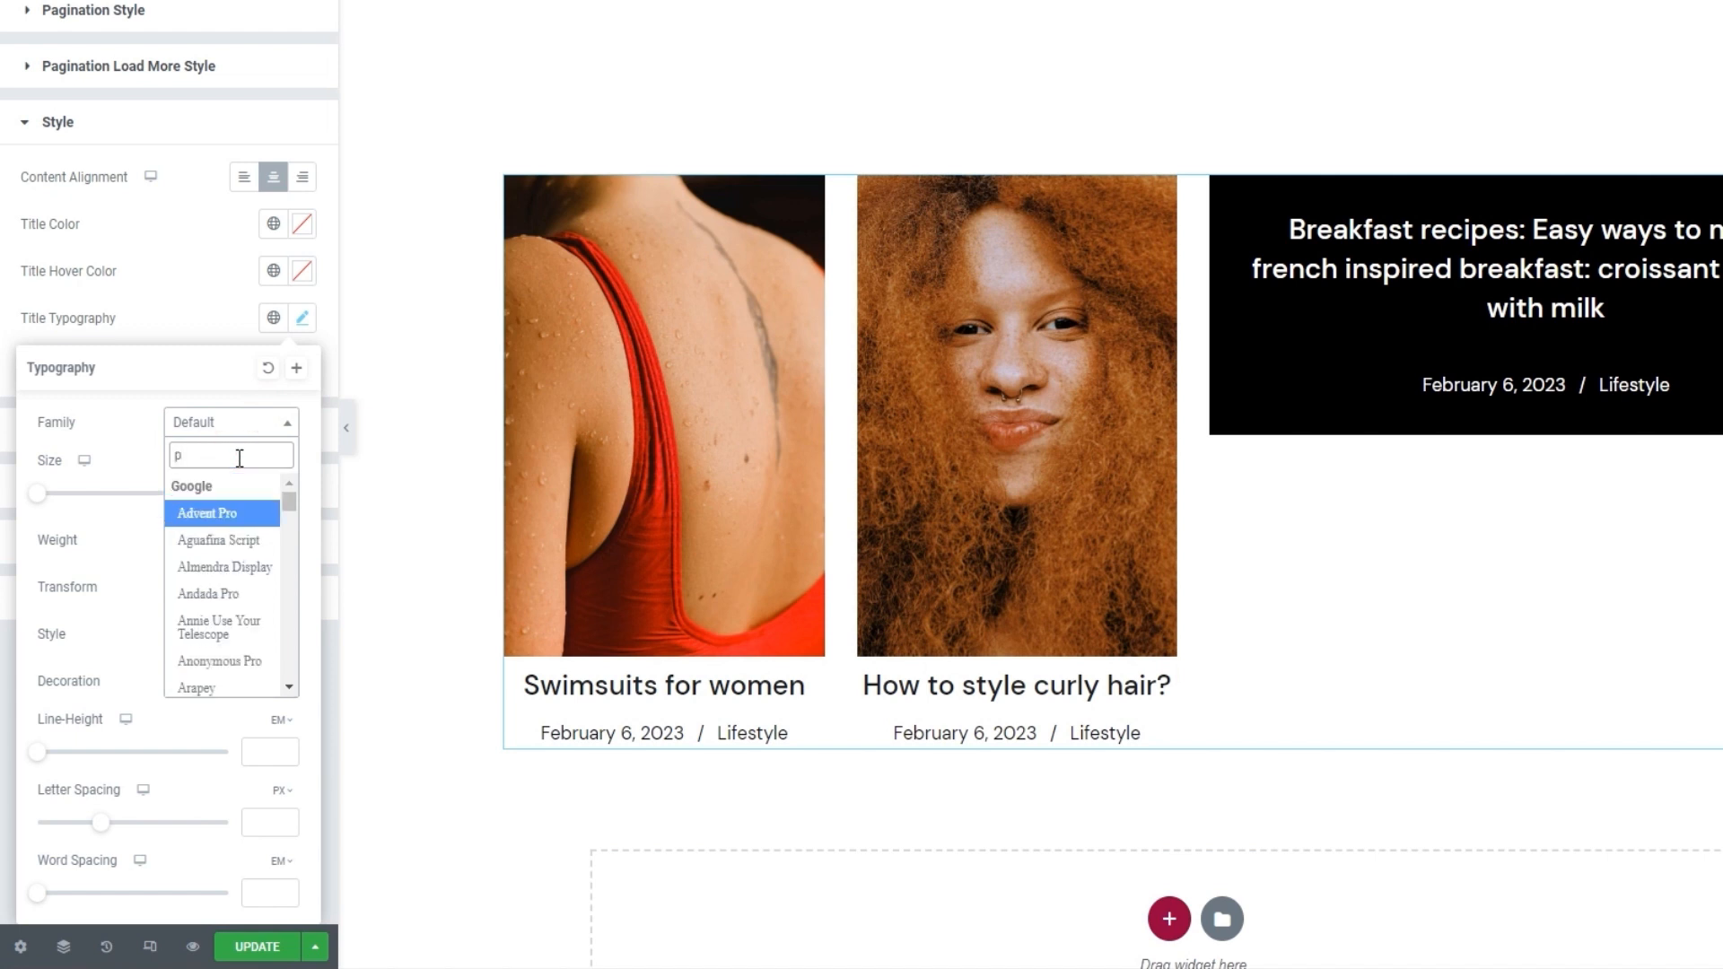
pyautogui.write('lay')
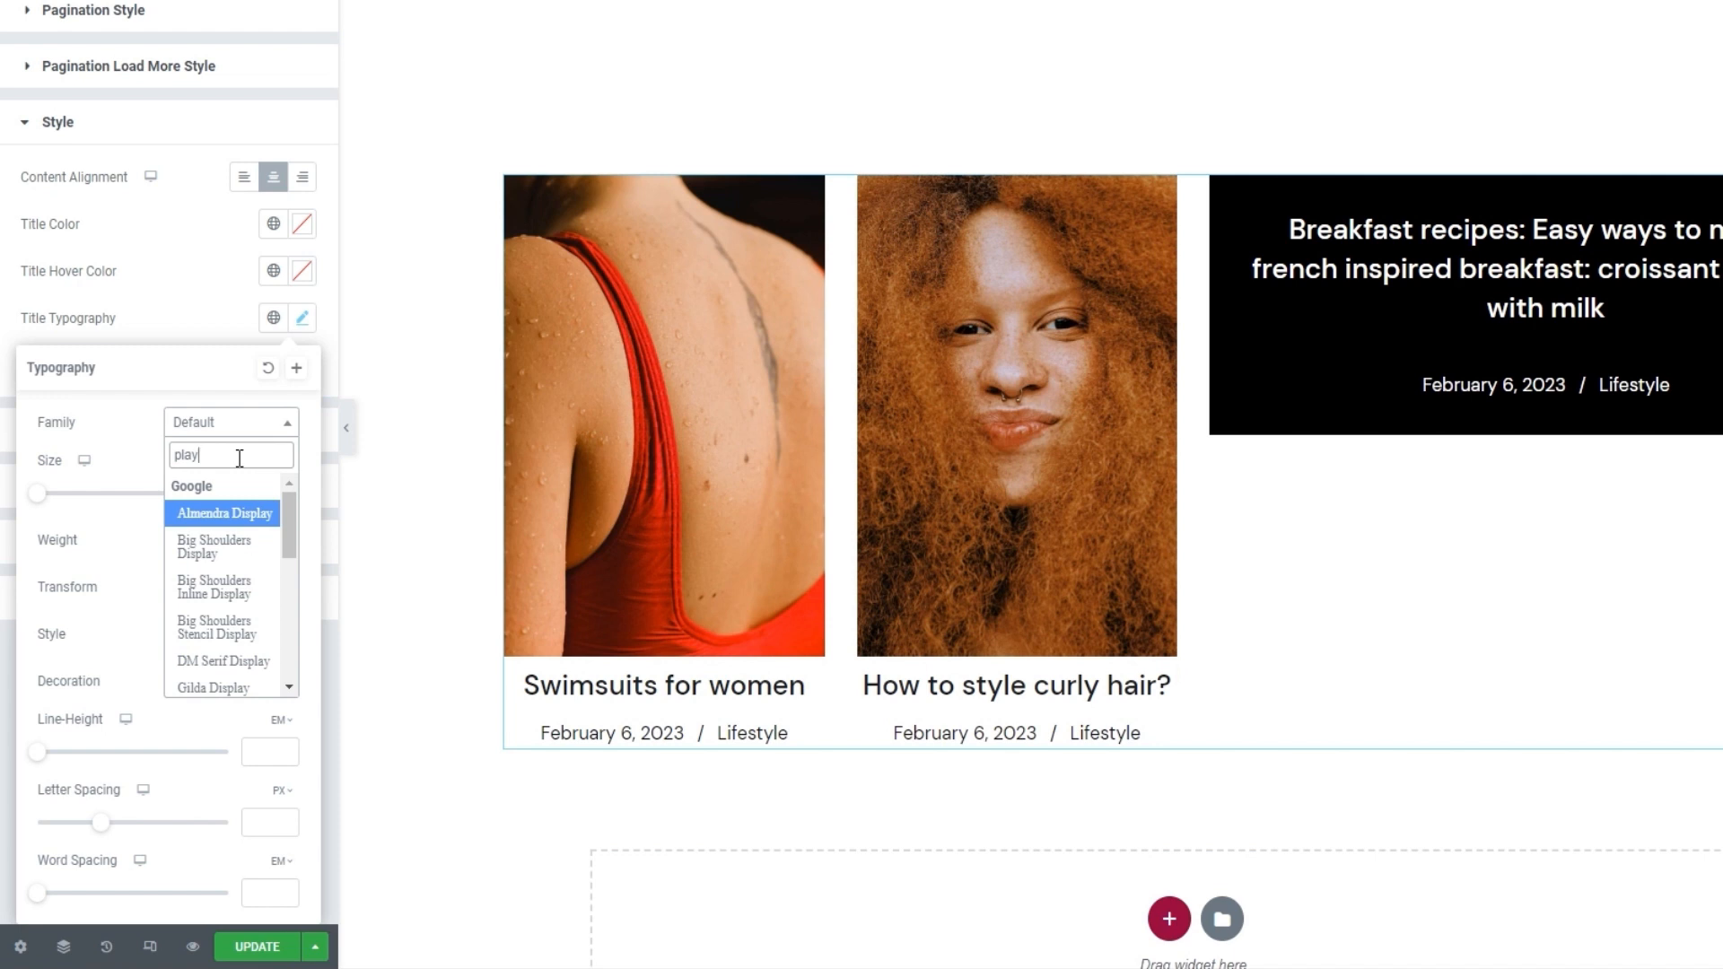
pyautogui.write('f')
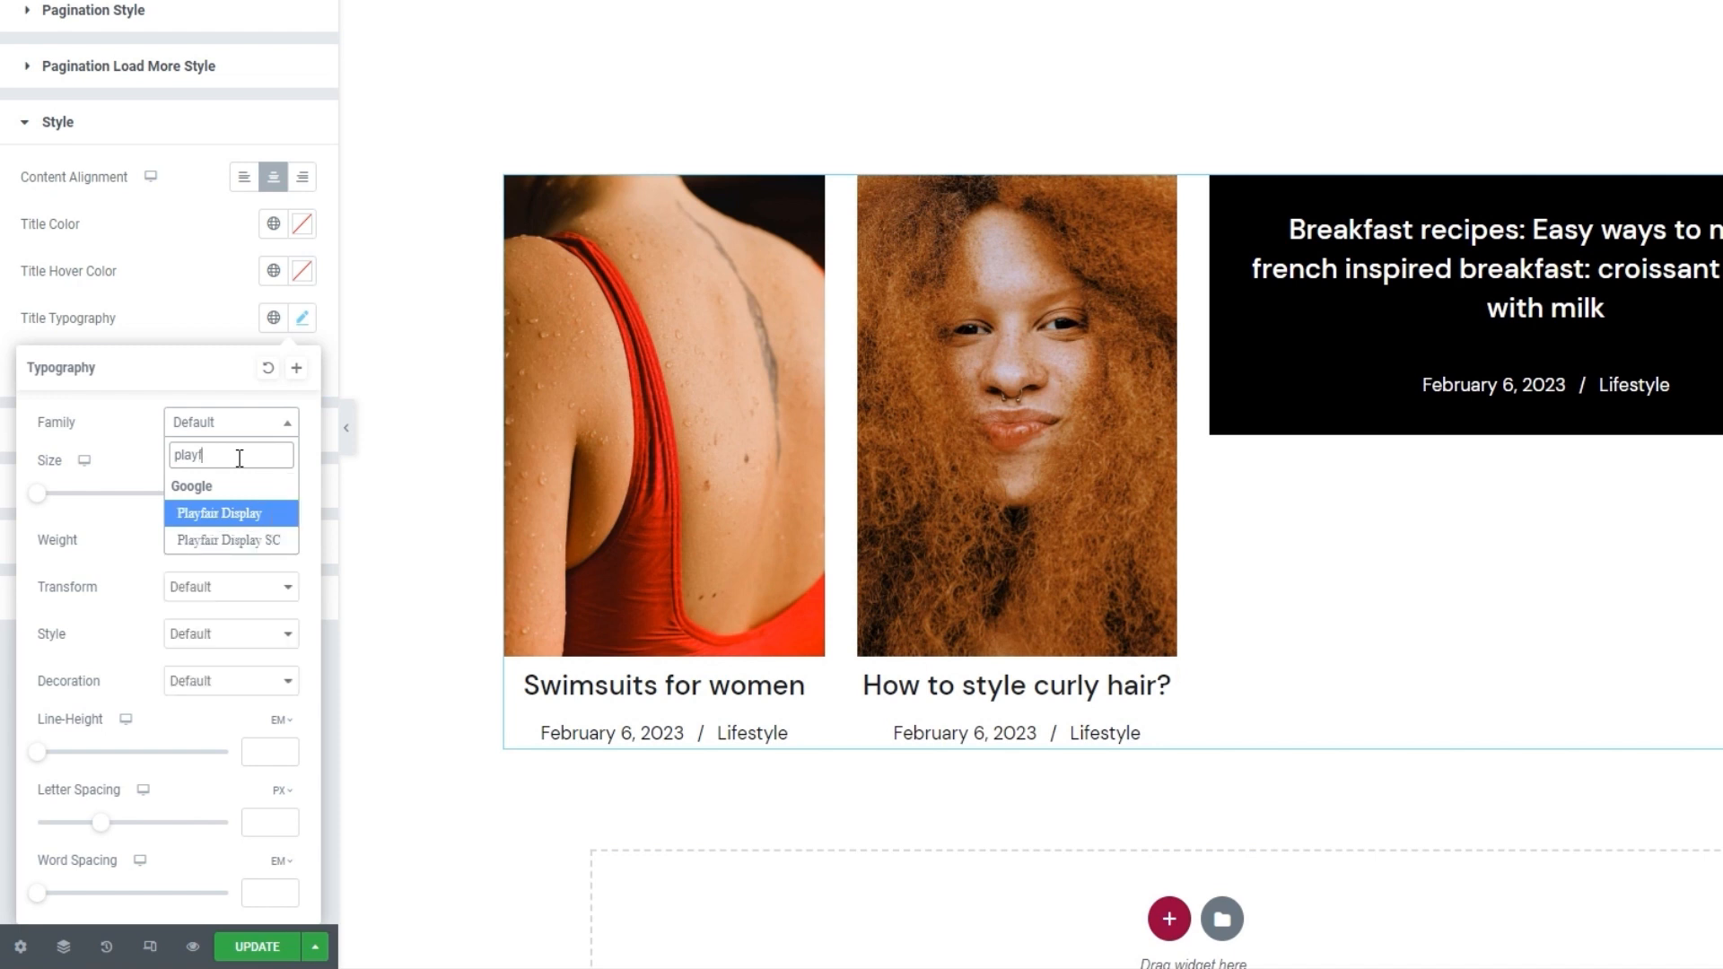
pyautogui.click(235, 512)
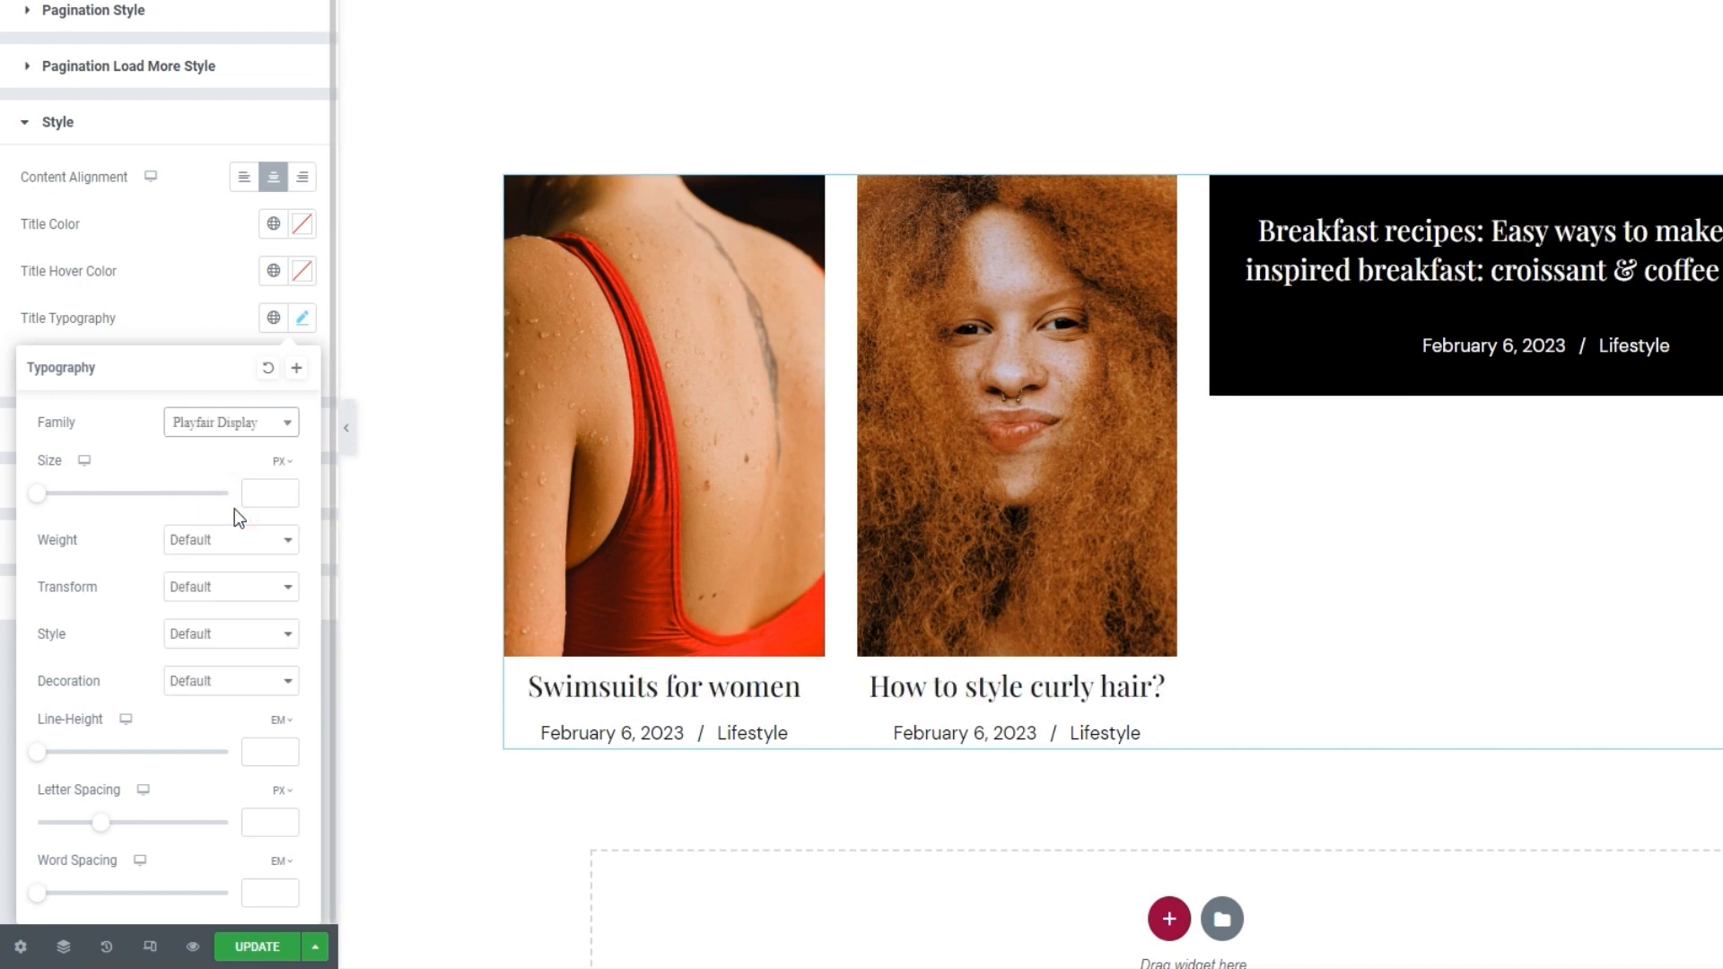
# Step: Set the post titles' font size to 36 px and their weight to 400 (Normal)
pyautogui.click(251, 495)
pyautogui.write('36')
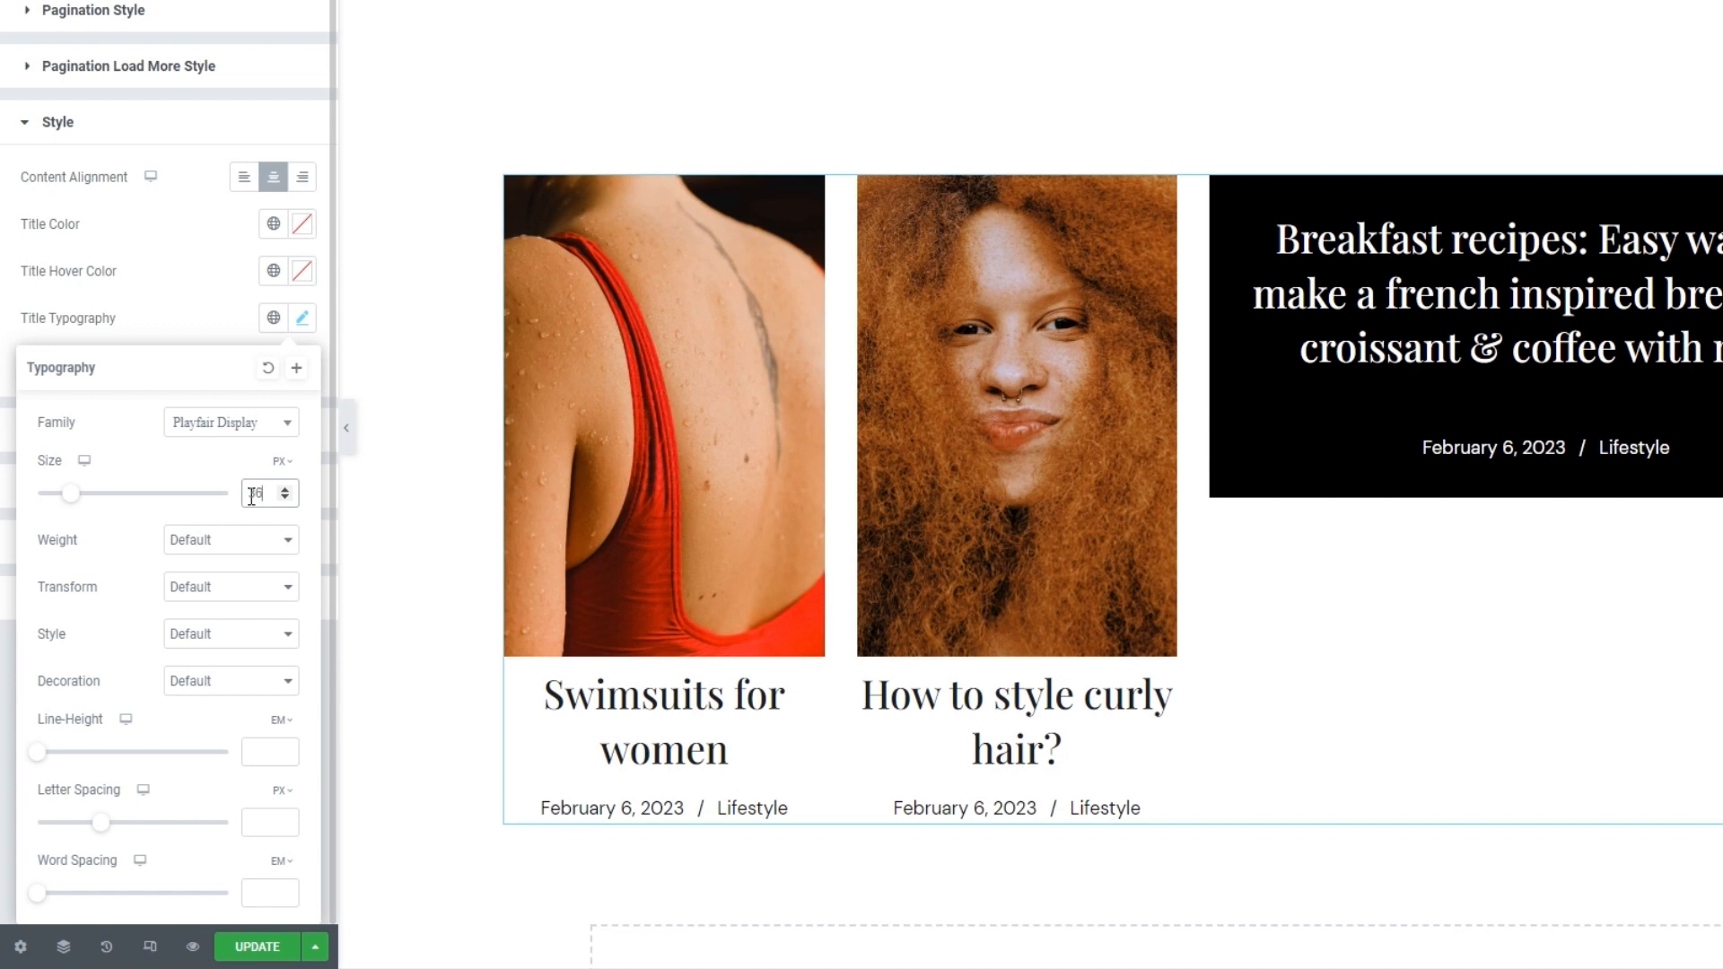
pyautogui.click(249, 541)
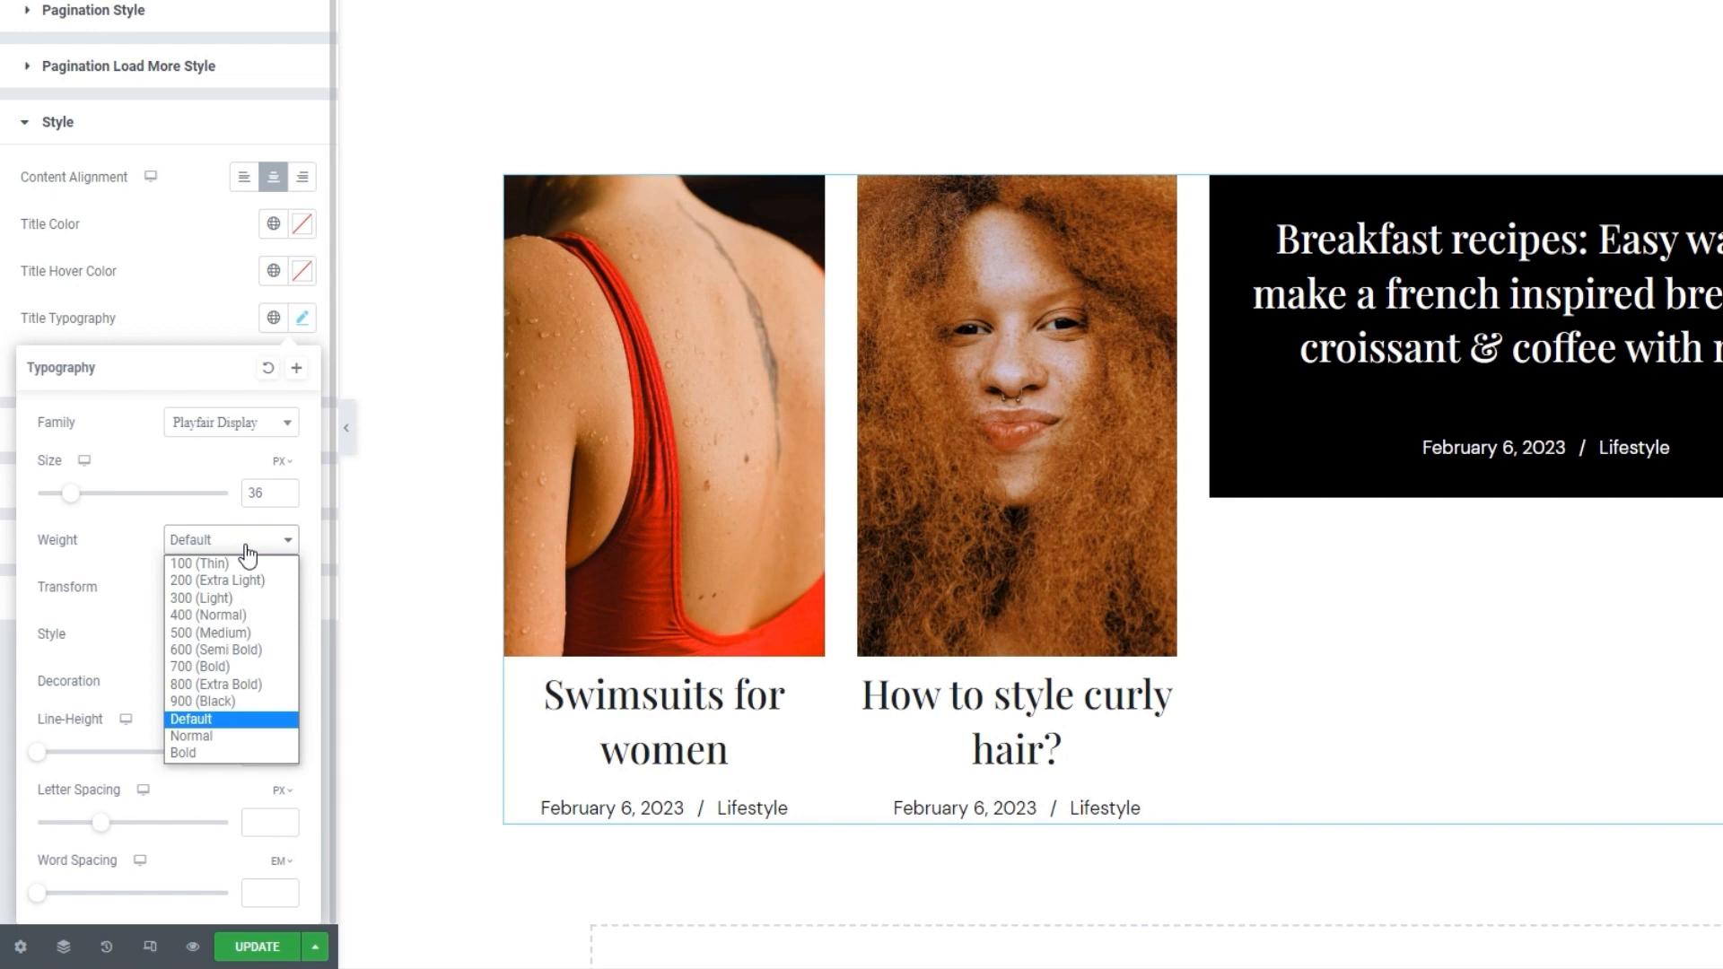
pyautogui.click(219, 613)
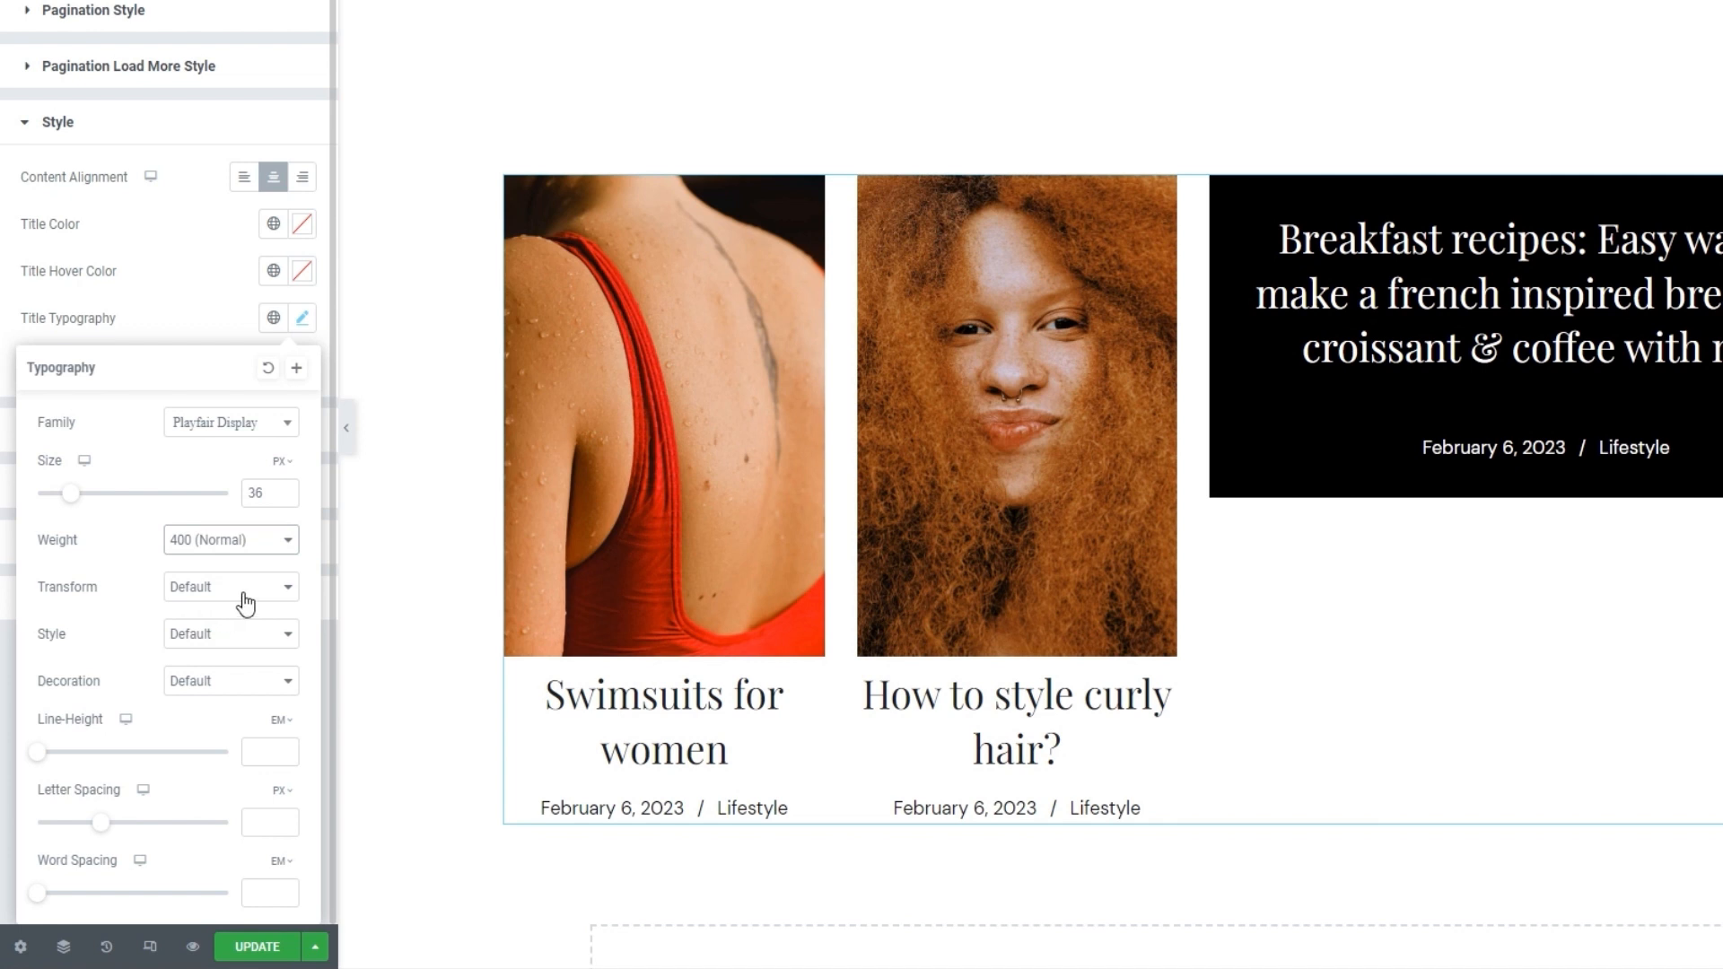
# Step: Examine the Transform, Style and Decoration choices for the title typography, keeping each at Default
pyautogui.click(243, 593)
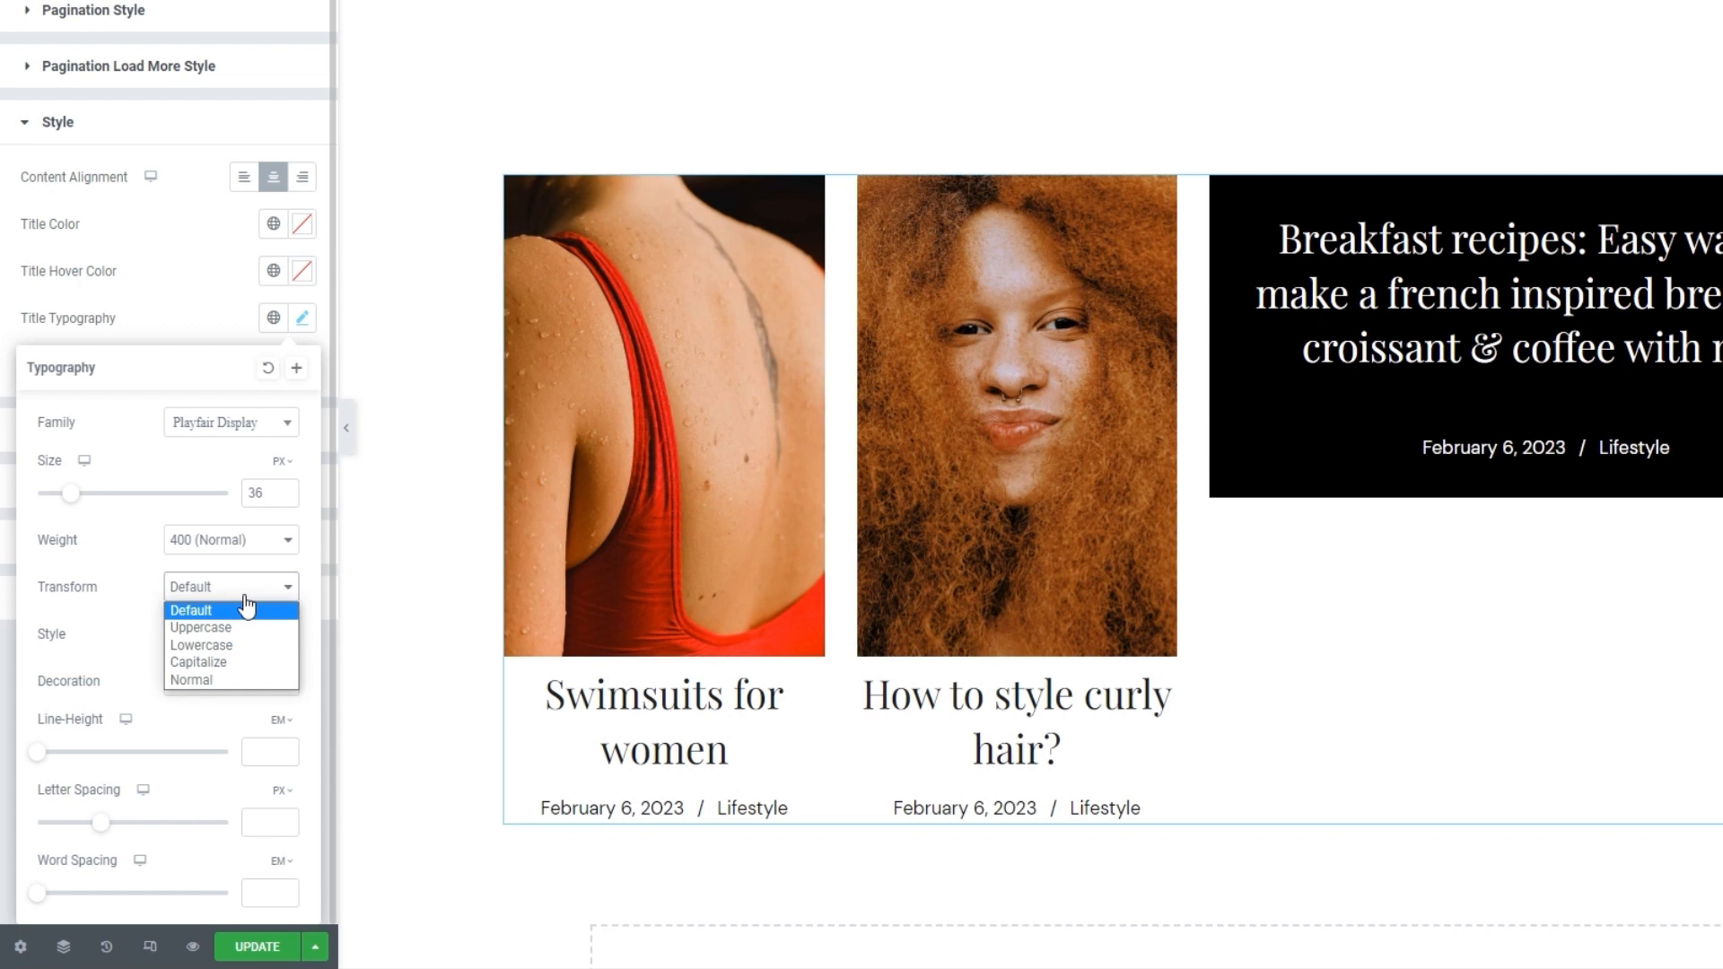
pyautogui.click(246, 606)
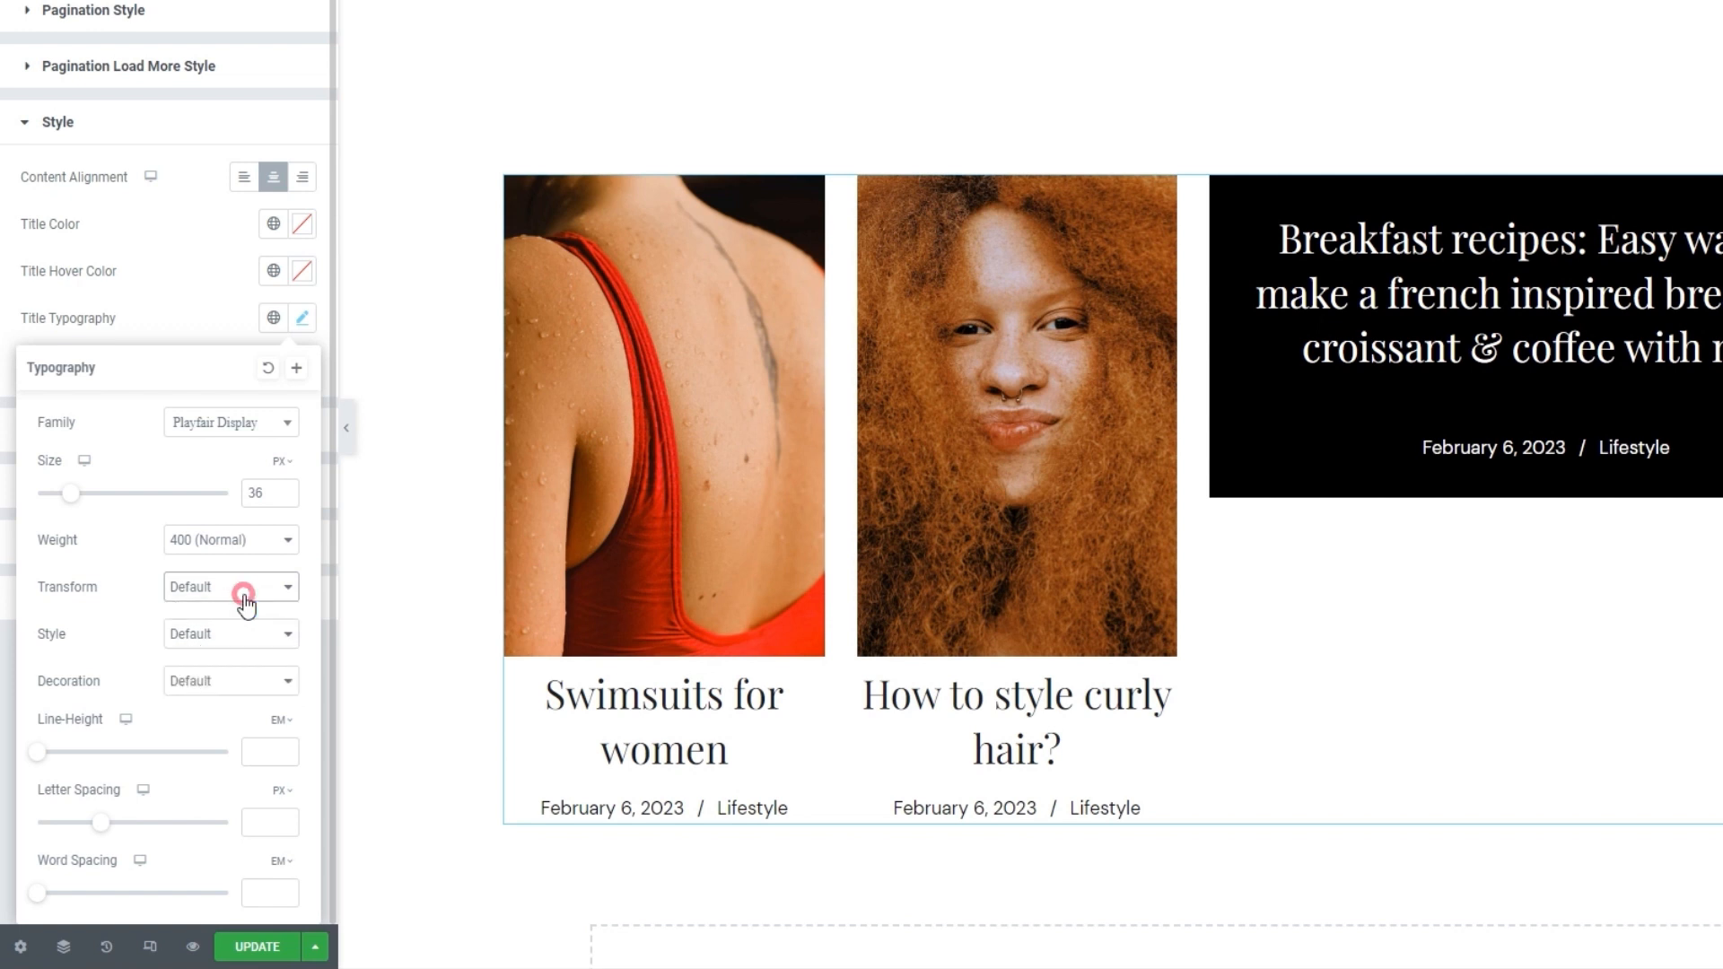
pyautogui.click(267, 639)
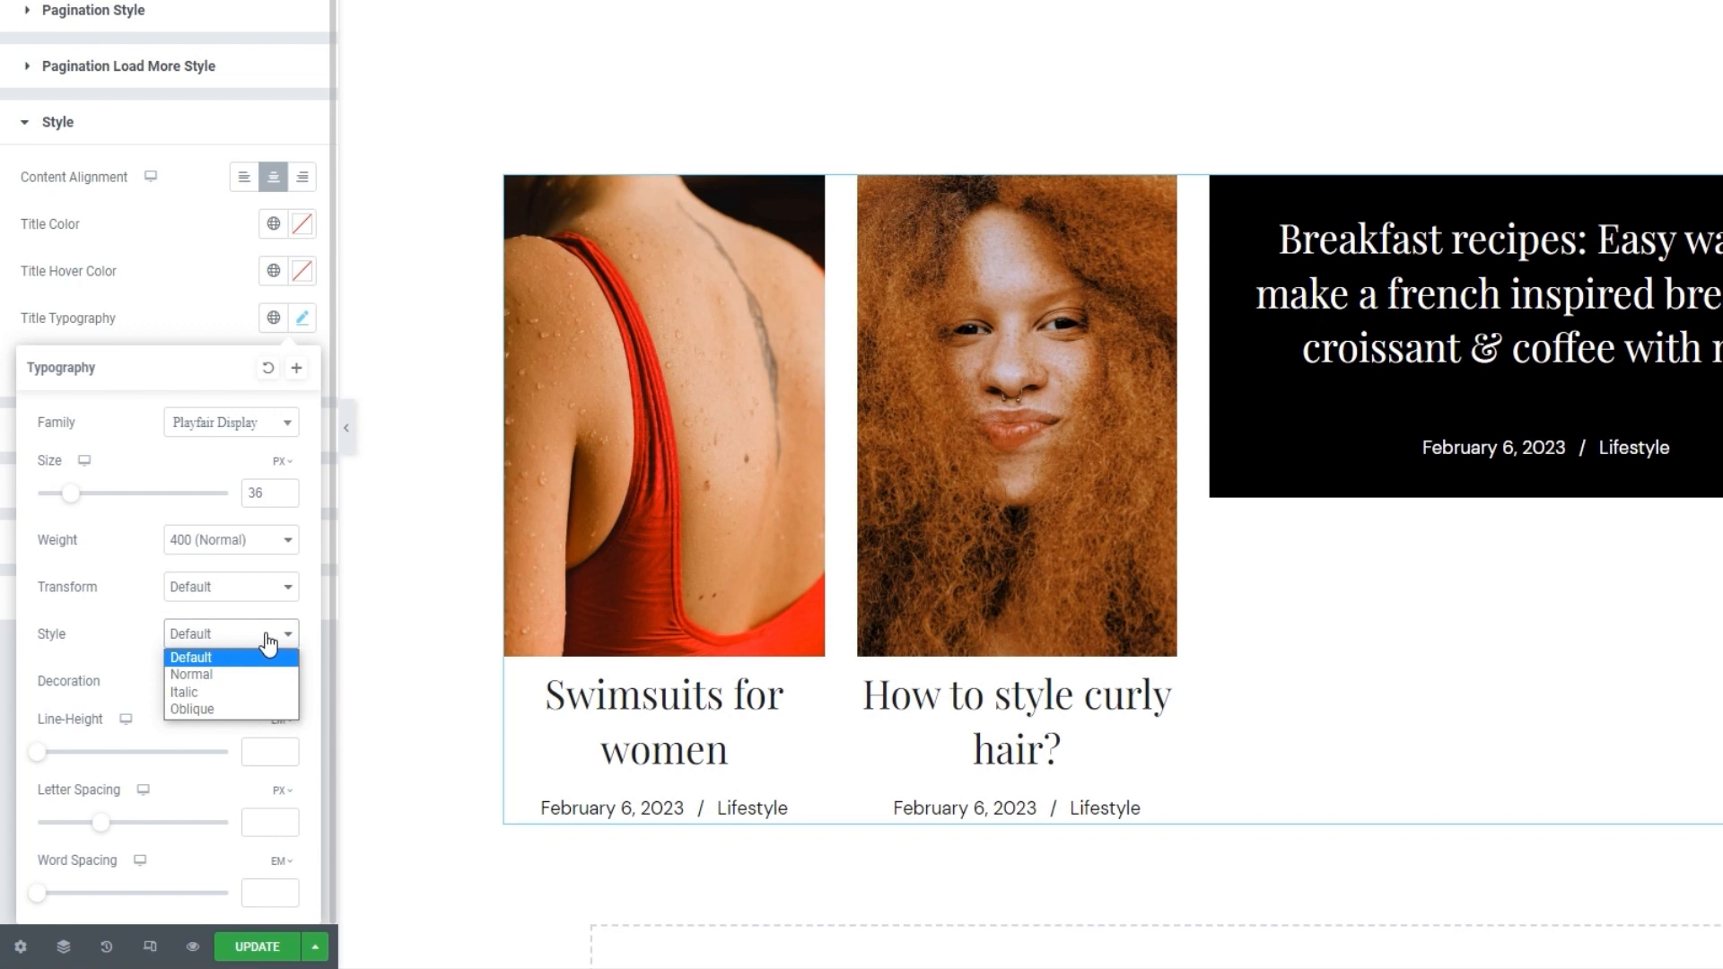
pyautogui.click(267, 655)
pyautogui.click(261, 679)
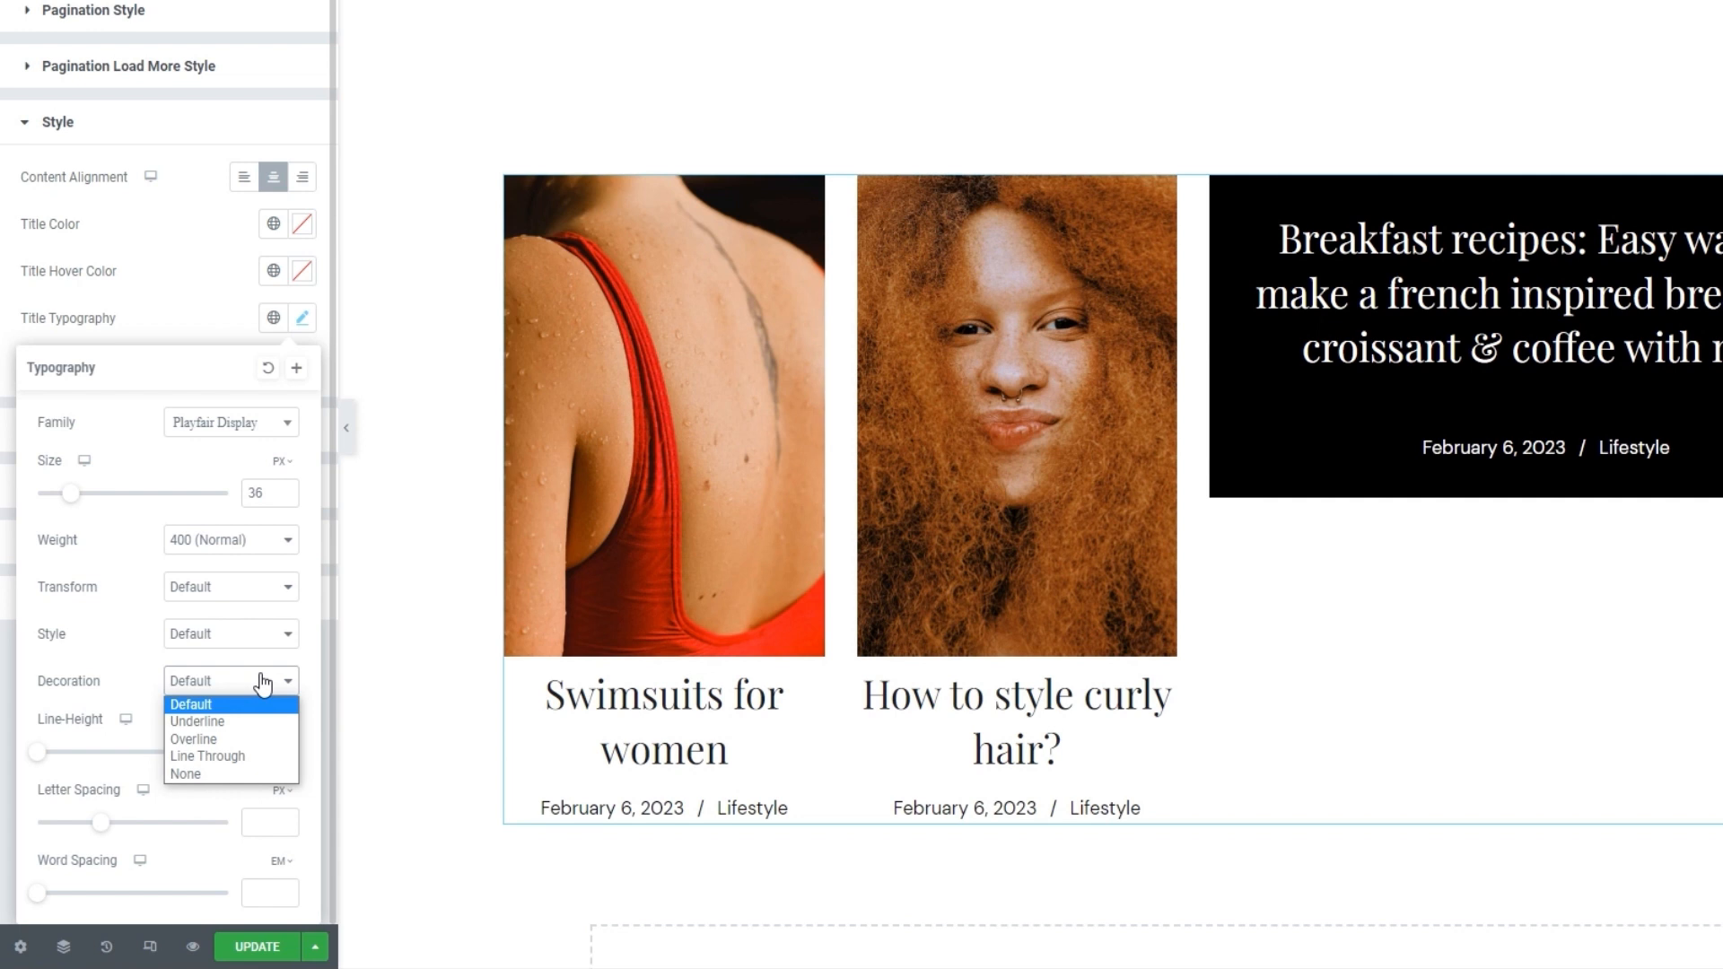
pyautogui.click(263, 682)
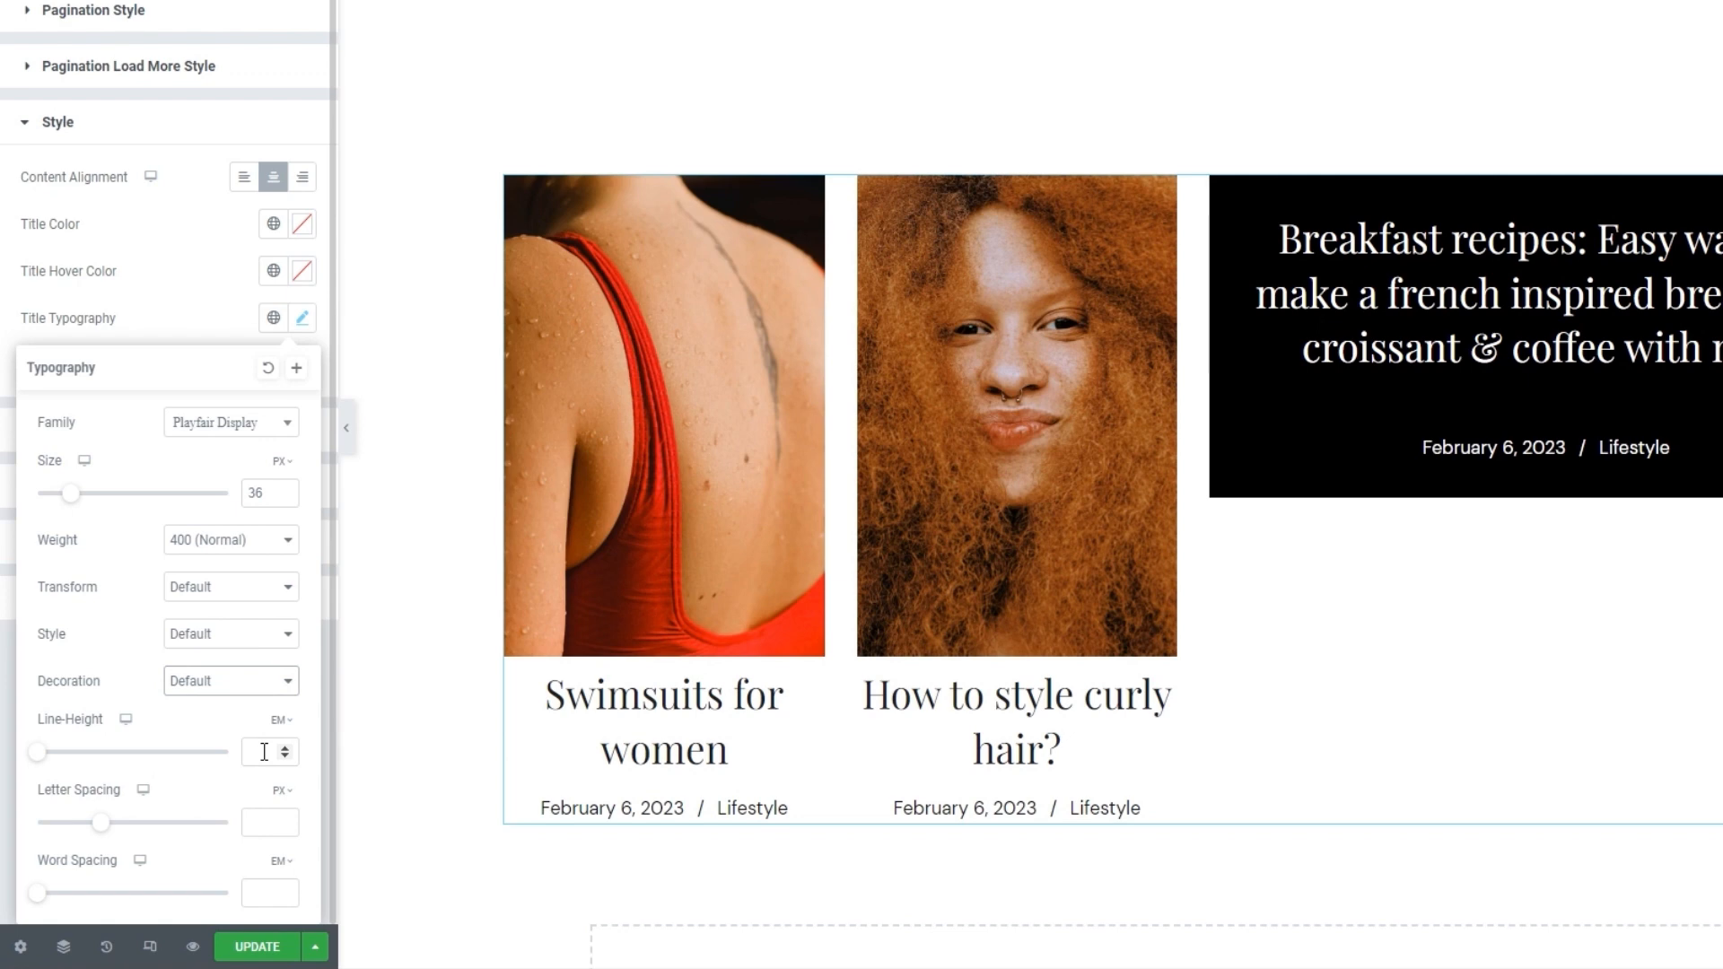
# Step: Switch the post titles' line height unit to px, set the value to 43, and close the typography settings
pyautogui.moveTo(279, 729)
pyautogui.click(278, 721)
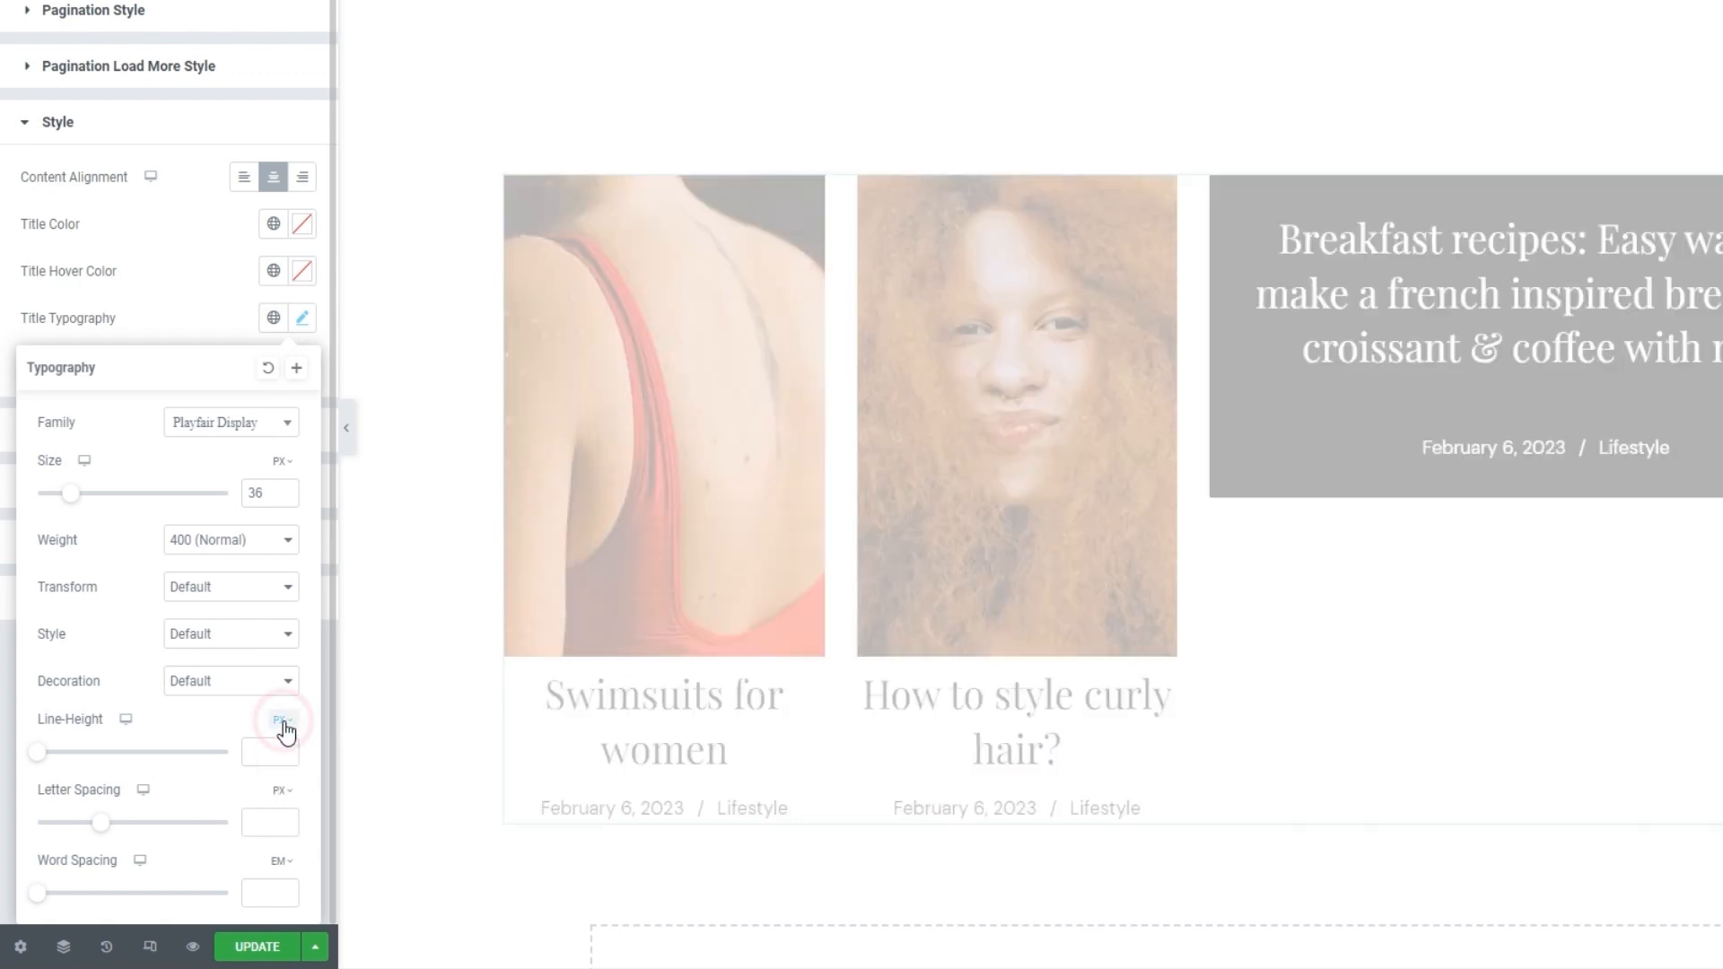
pyautogui.click(258, 744)
pyautogui.write('42')
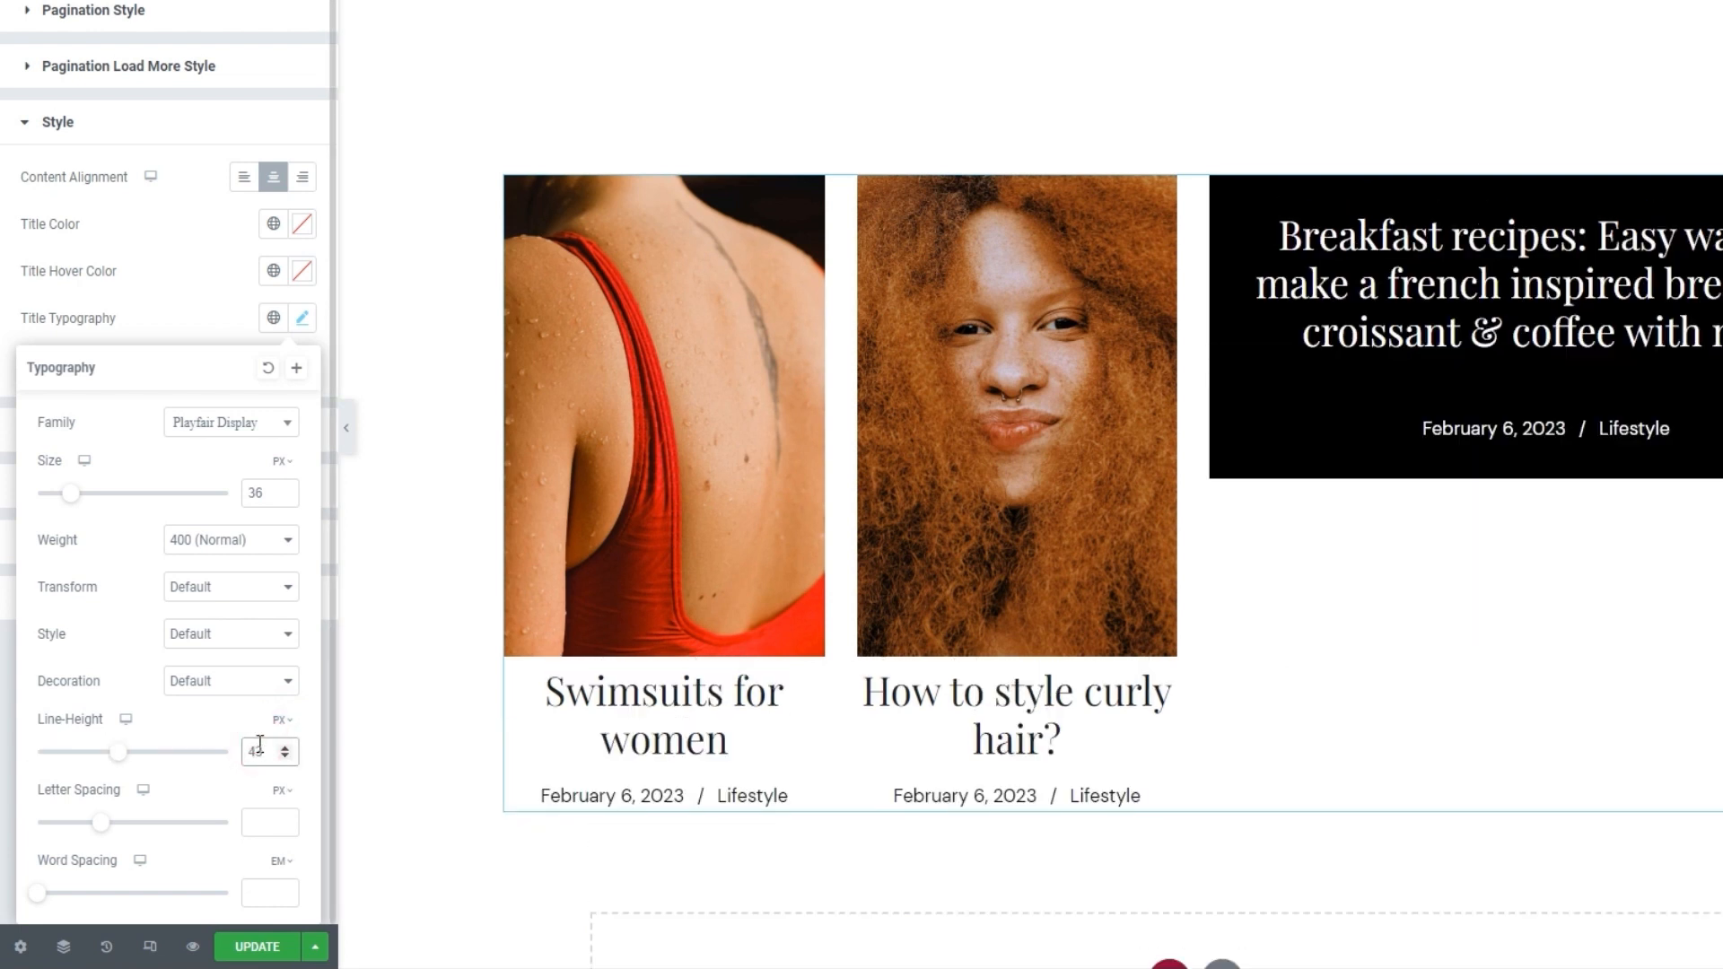
pyautogui.click(218, 738)
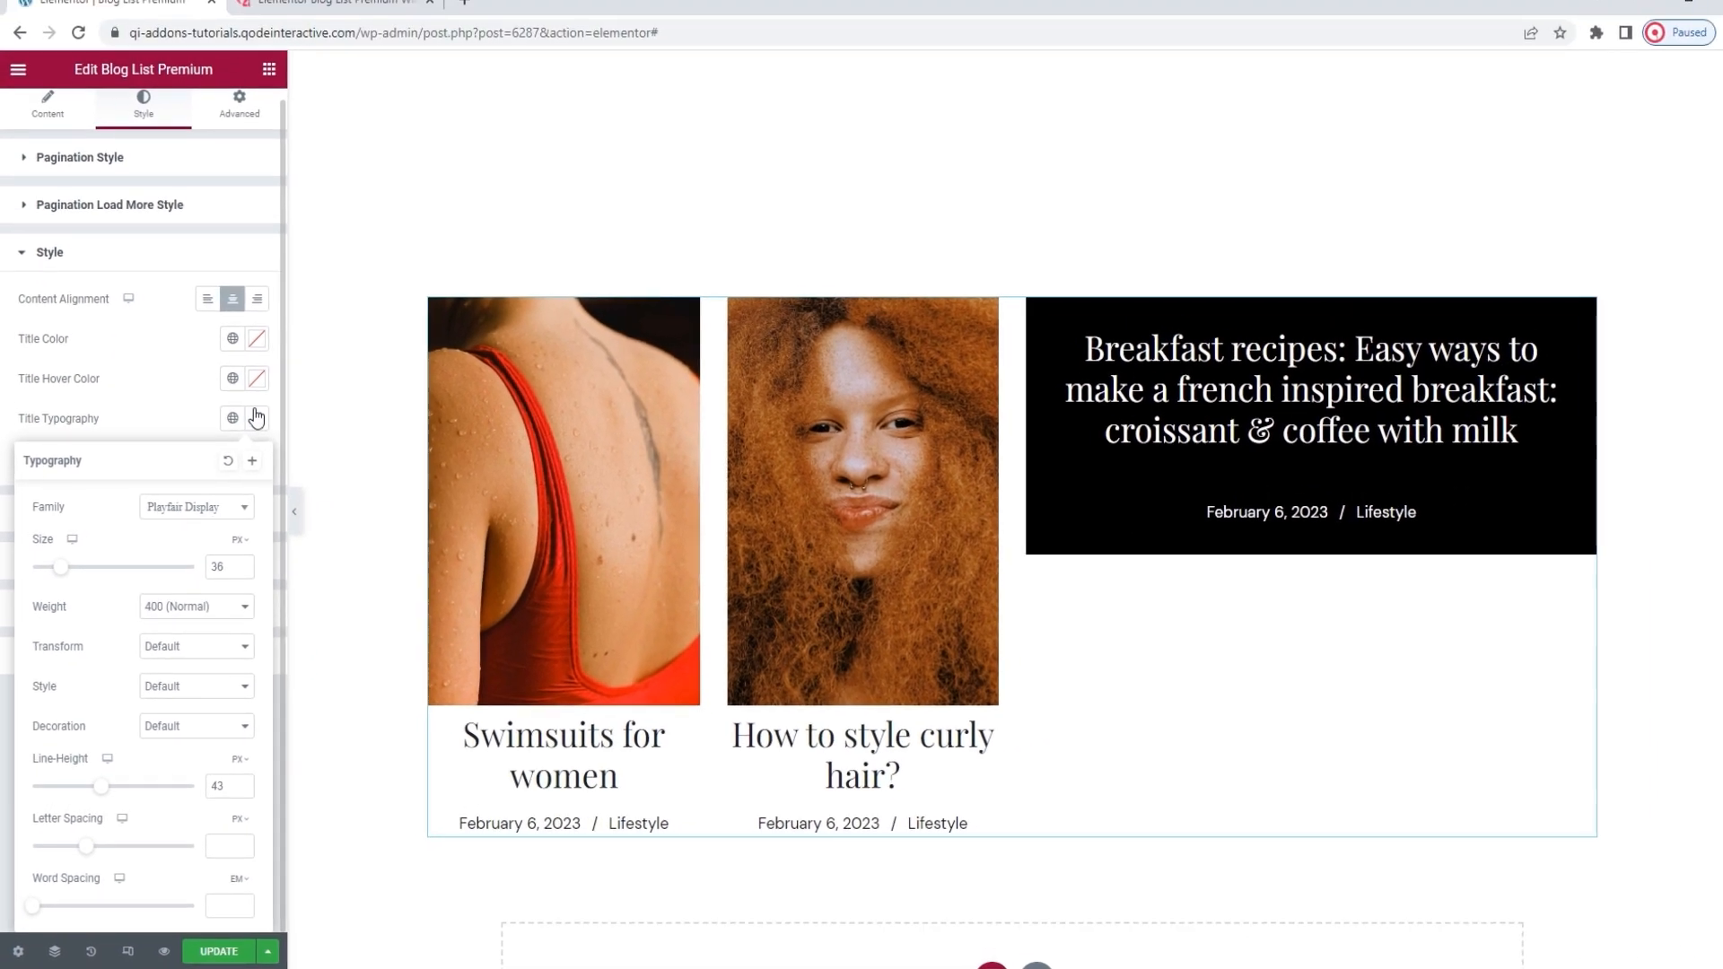
pyautogui.click(301, 318)
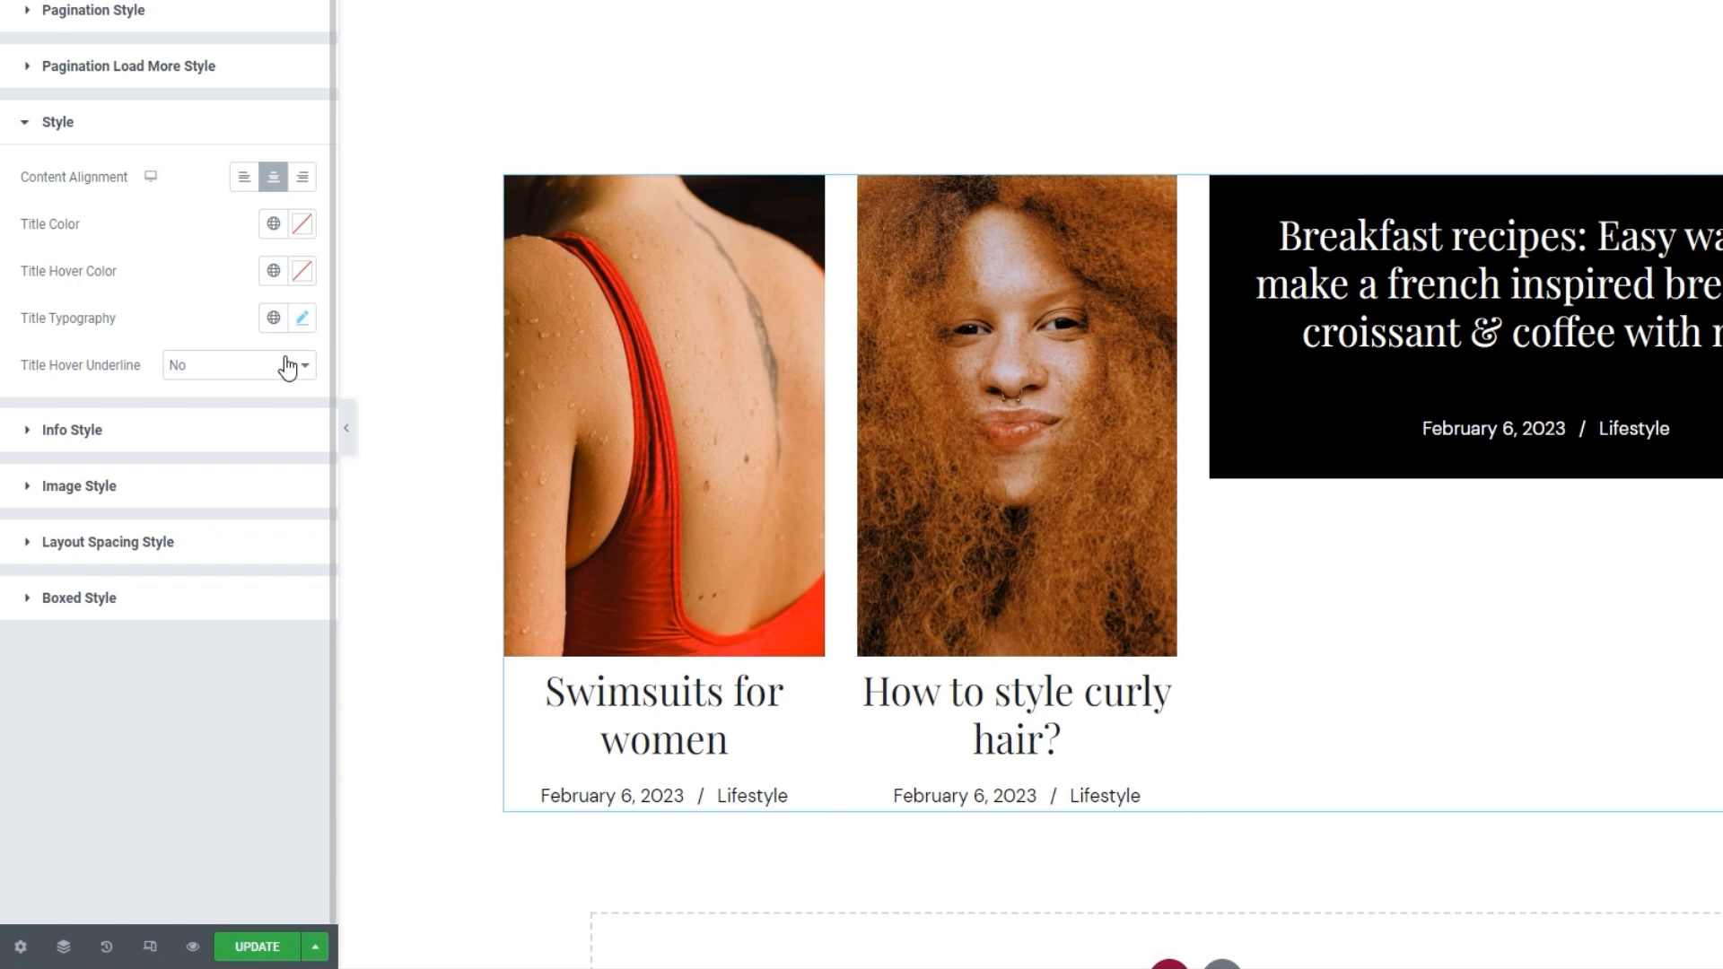
# Step: Set Title Hover Underline to Yes for the post titles
pyautogui.click(287, 368)
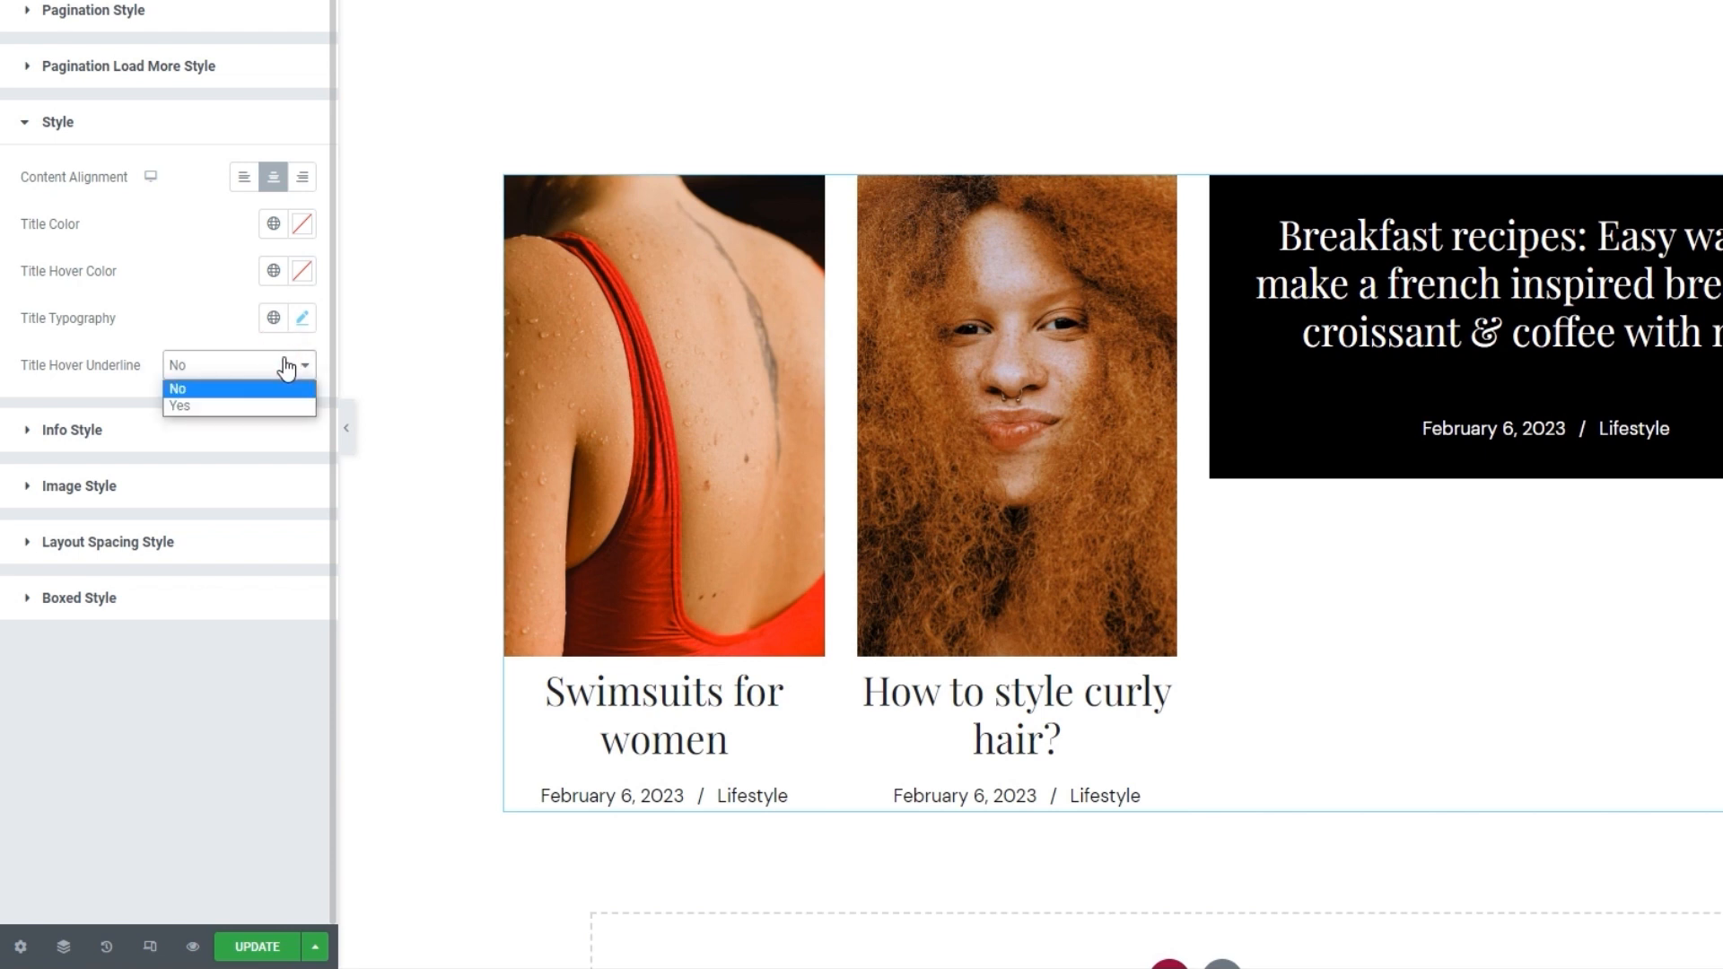
pyautogui.click(268, 404)
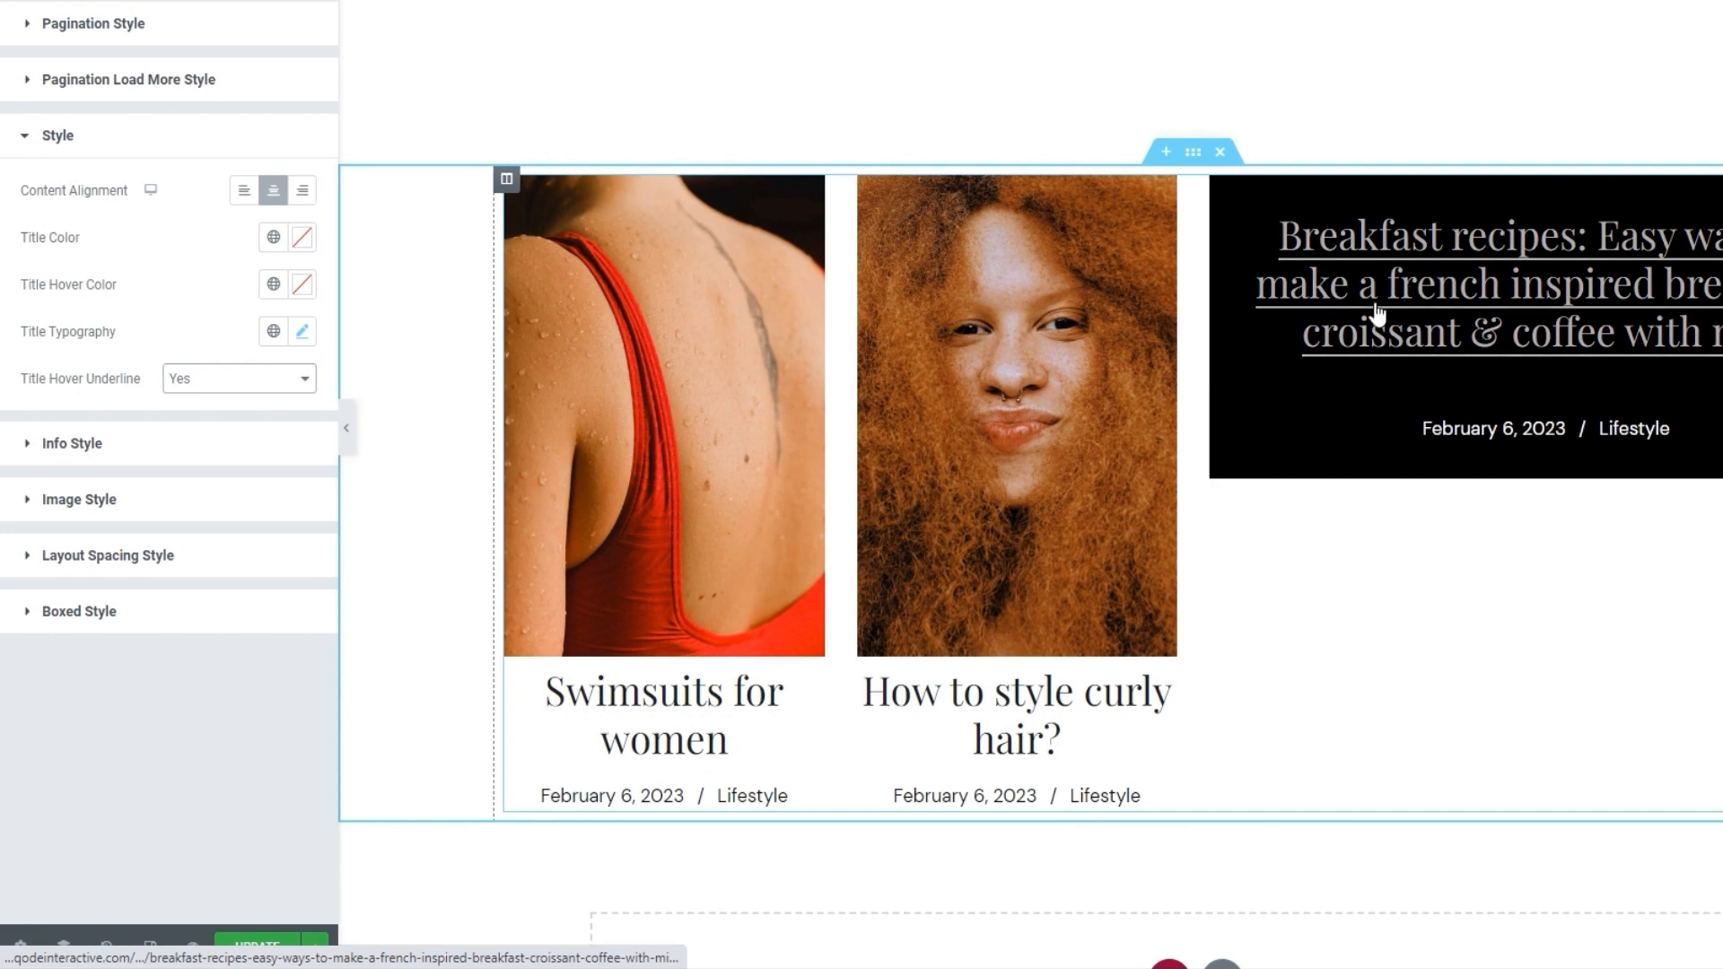
# Step: Set Title Hover Underline to No for the post titles and open the Info Style settings
pyautogui.click(180, 378)
pyautogui.click(187, 415)
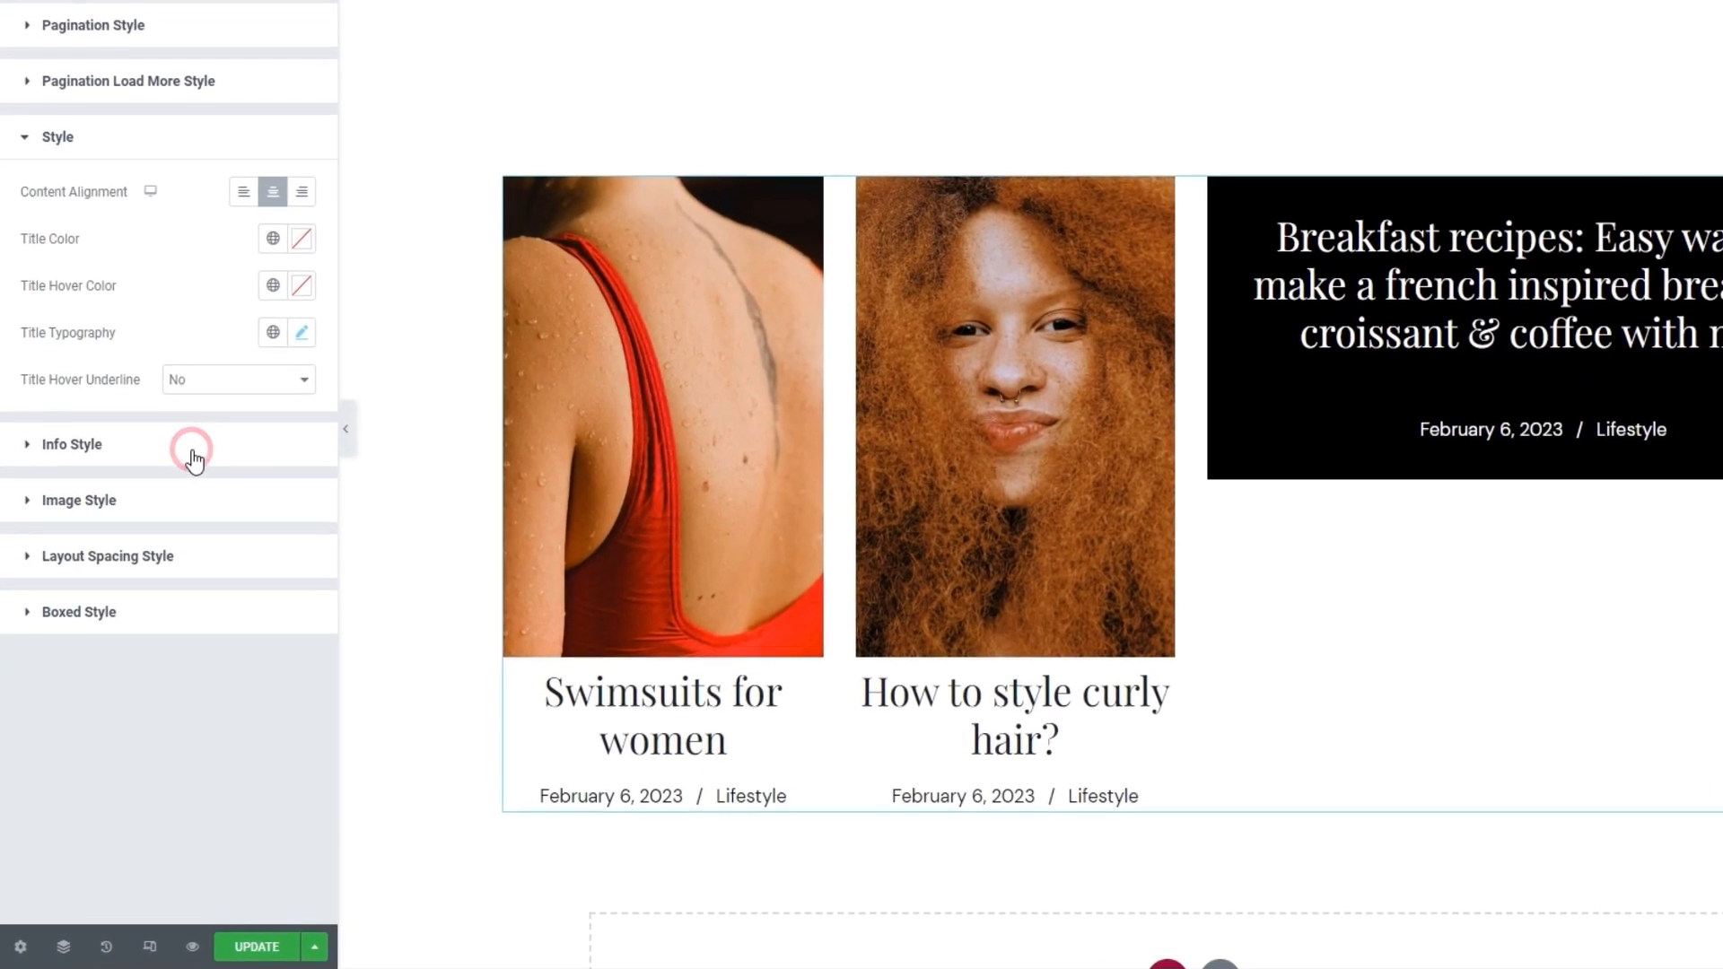
pyautogui.click(160, 532)
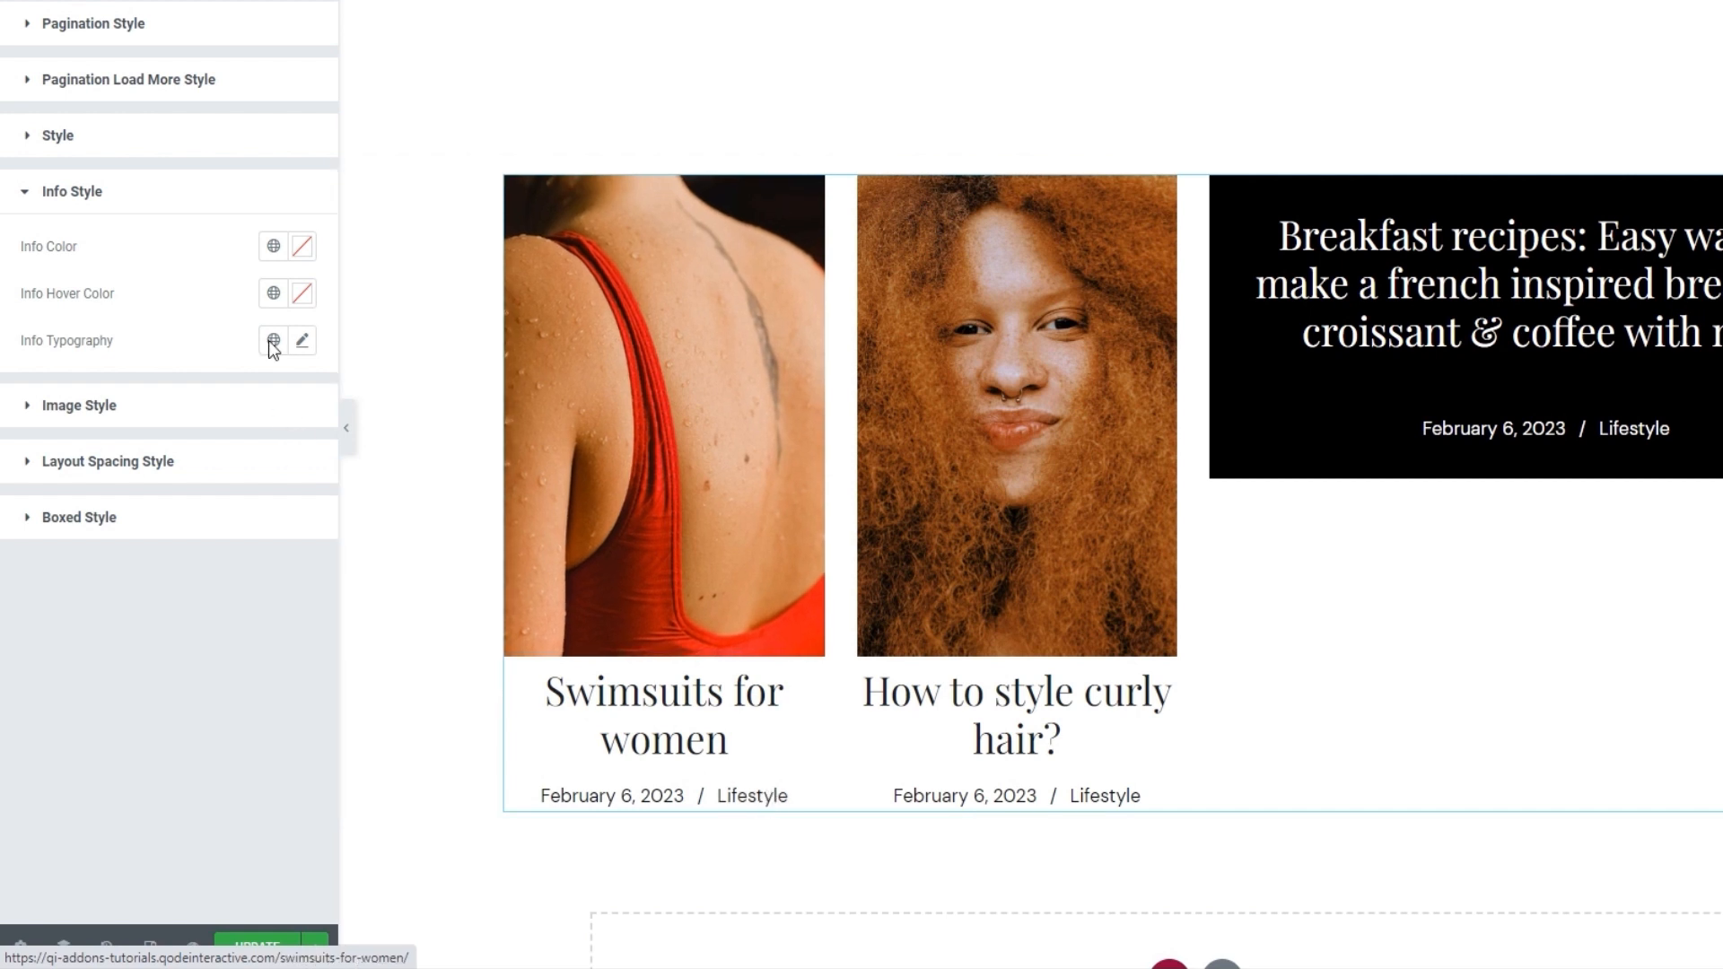
# Step: Try #F67979 as the Info Color for the post date and category text, and clear it again
pyautogui.click(302, 249)
pyautogui.click(229, 395)
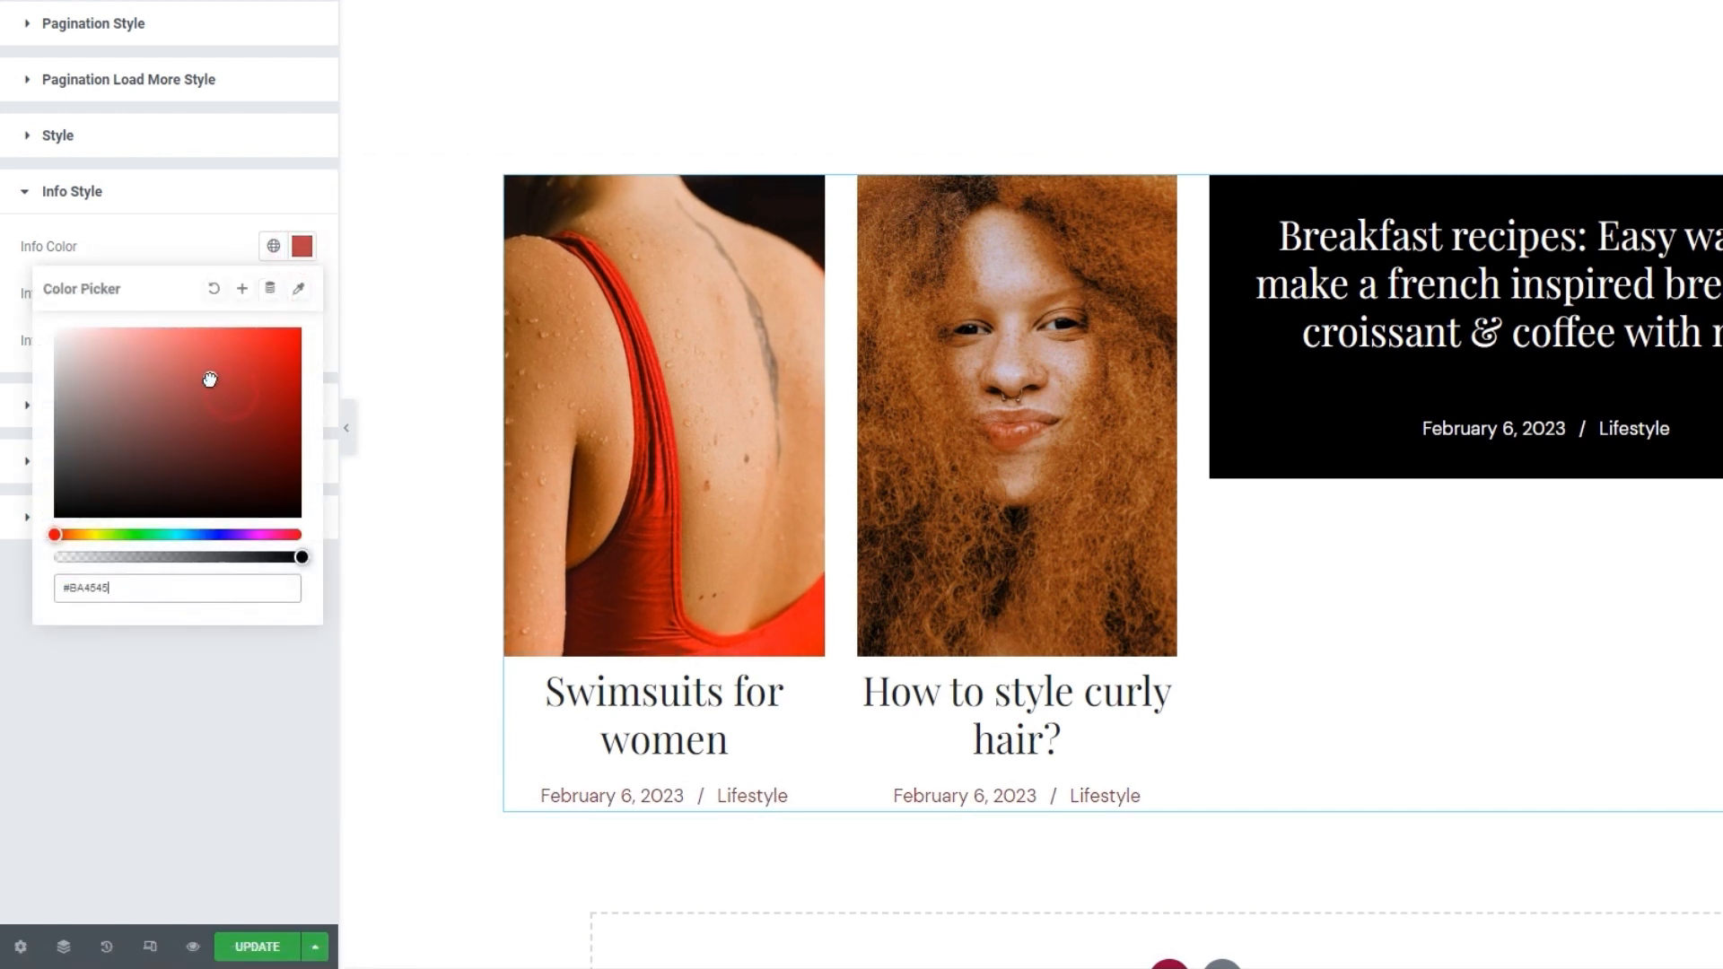
pyautogui.moveTo(209, 377)
pyautogui.mouseDown()
pyautogui.moveTo(116, 362)
pyautogui.moveTo(180, 334)
pyautogui.mouseUp()
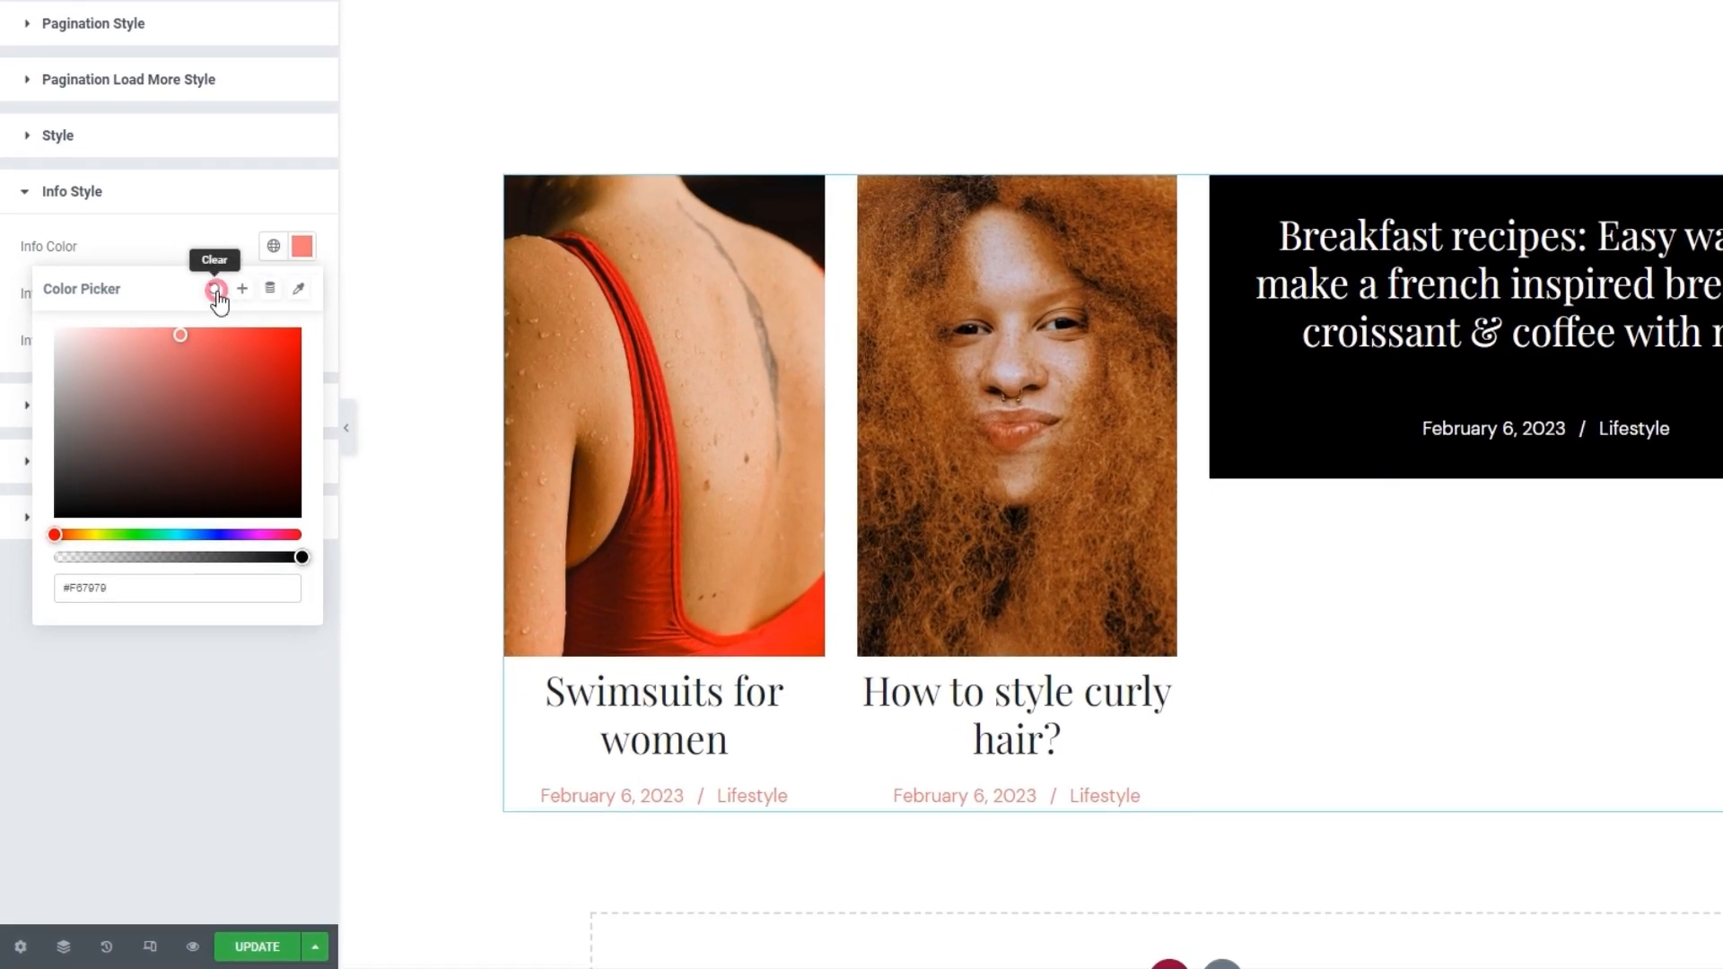
pyautogui.click(215, 289)
pyautogui.click(224, 257)
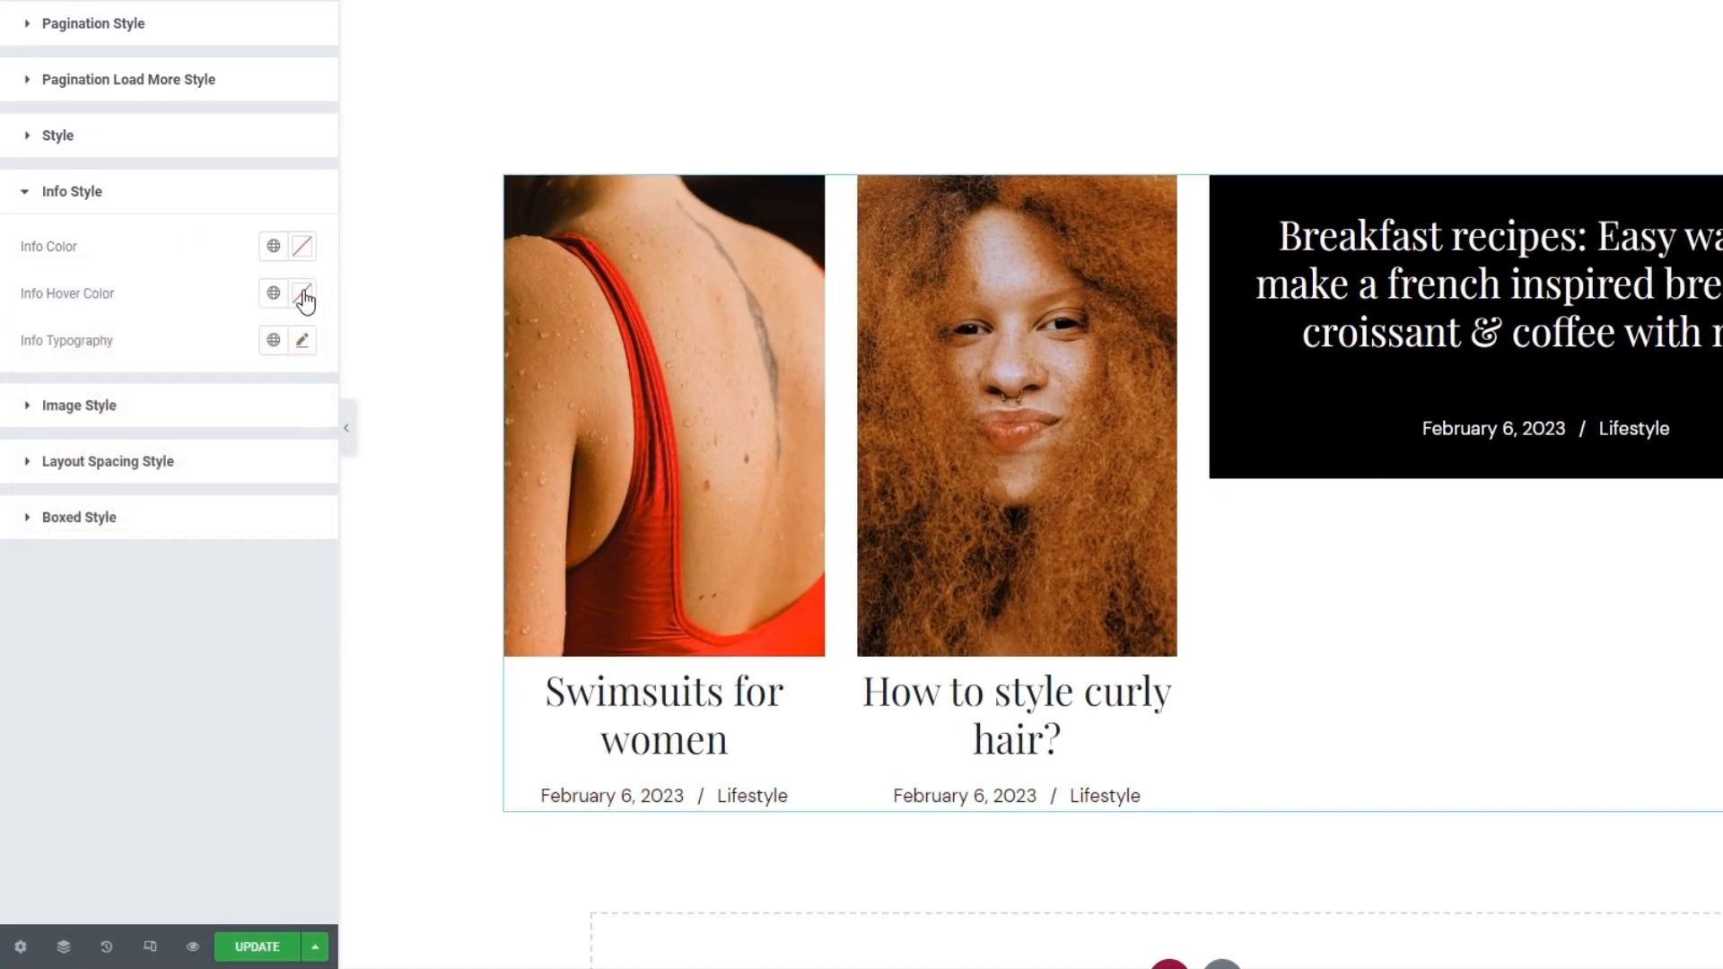
# Step: Try #BA2B2B as the Info Hover Color for the post info, and clear it again
pyautogui.click(304, 295)
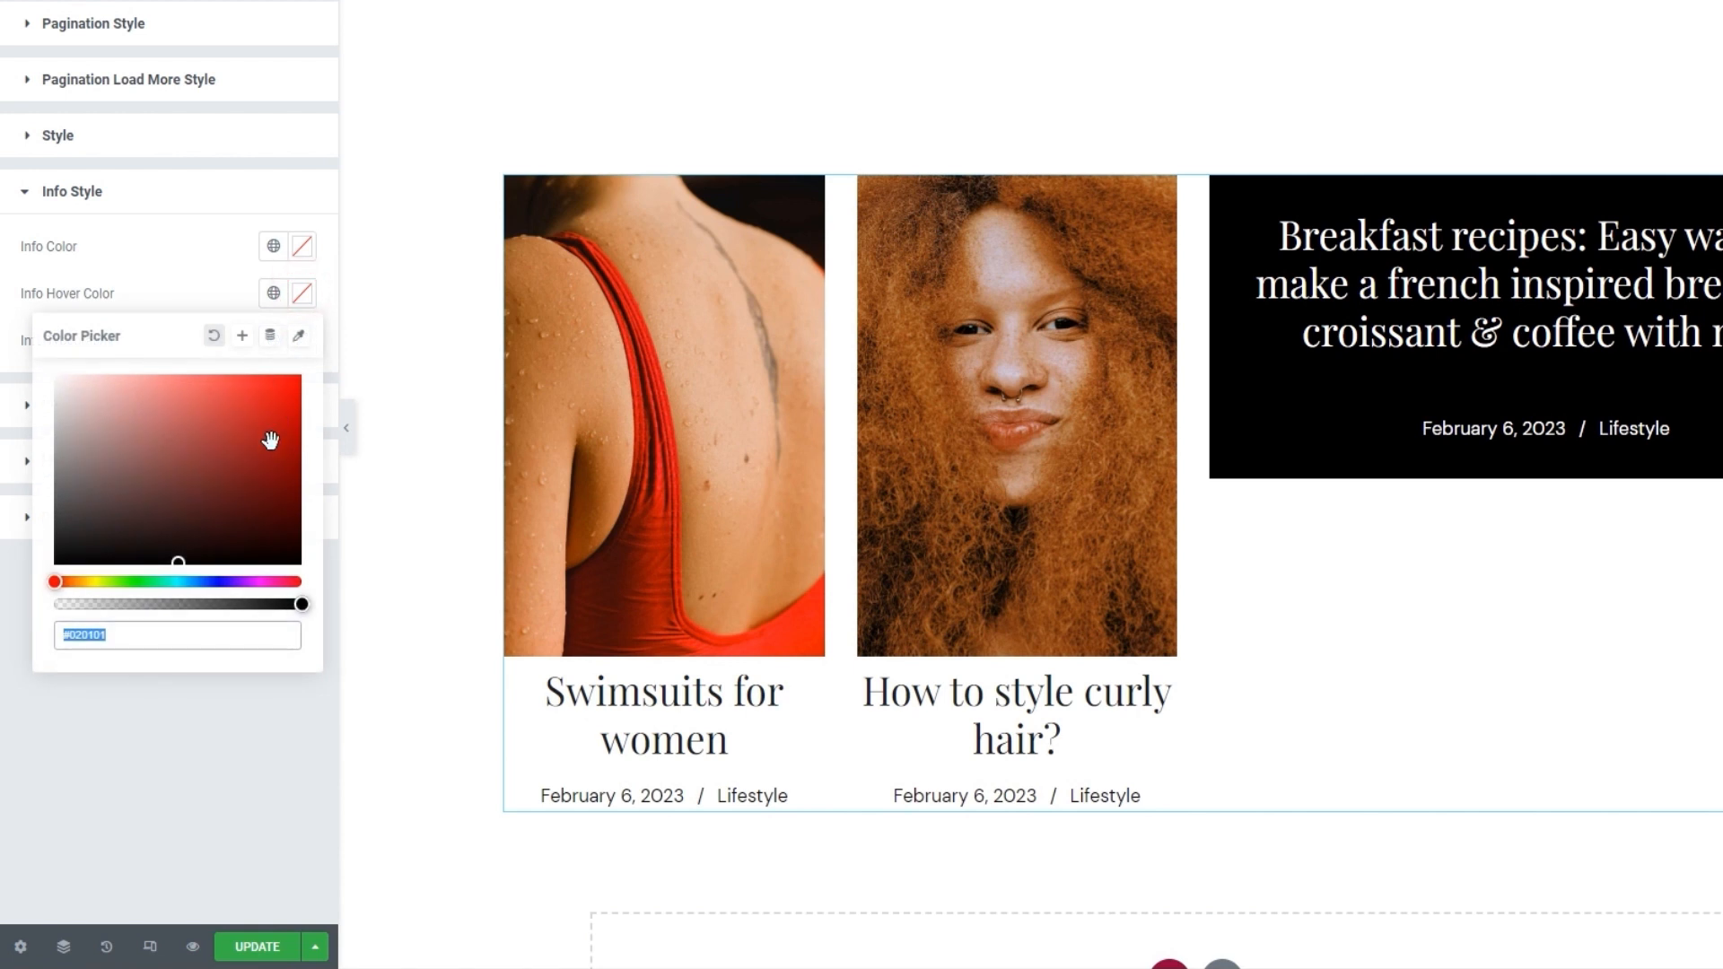
pyautogui.write('#BA2B2B')
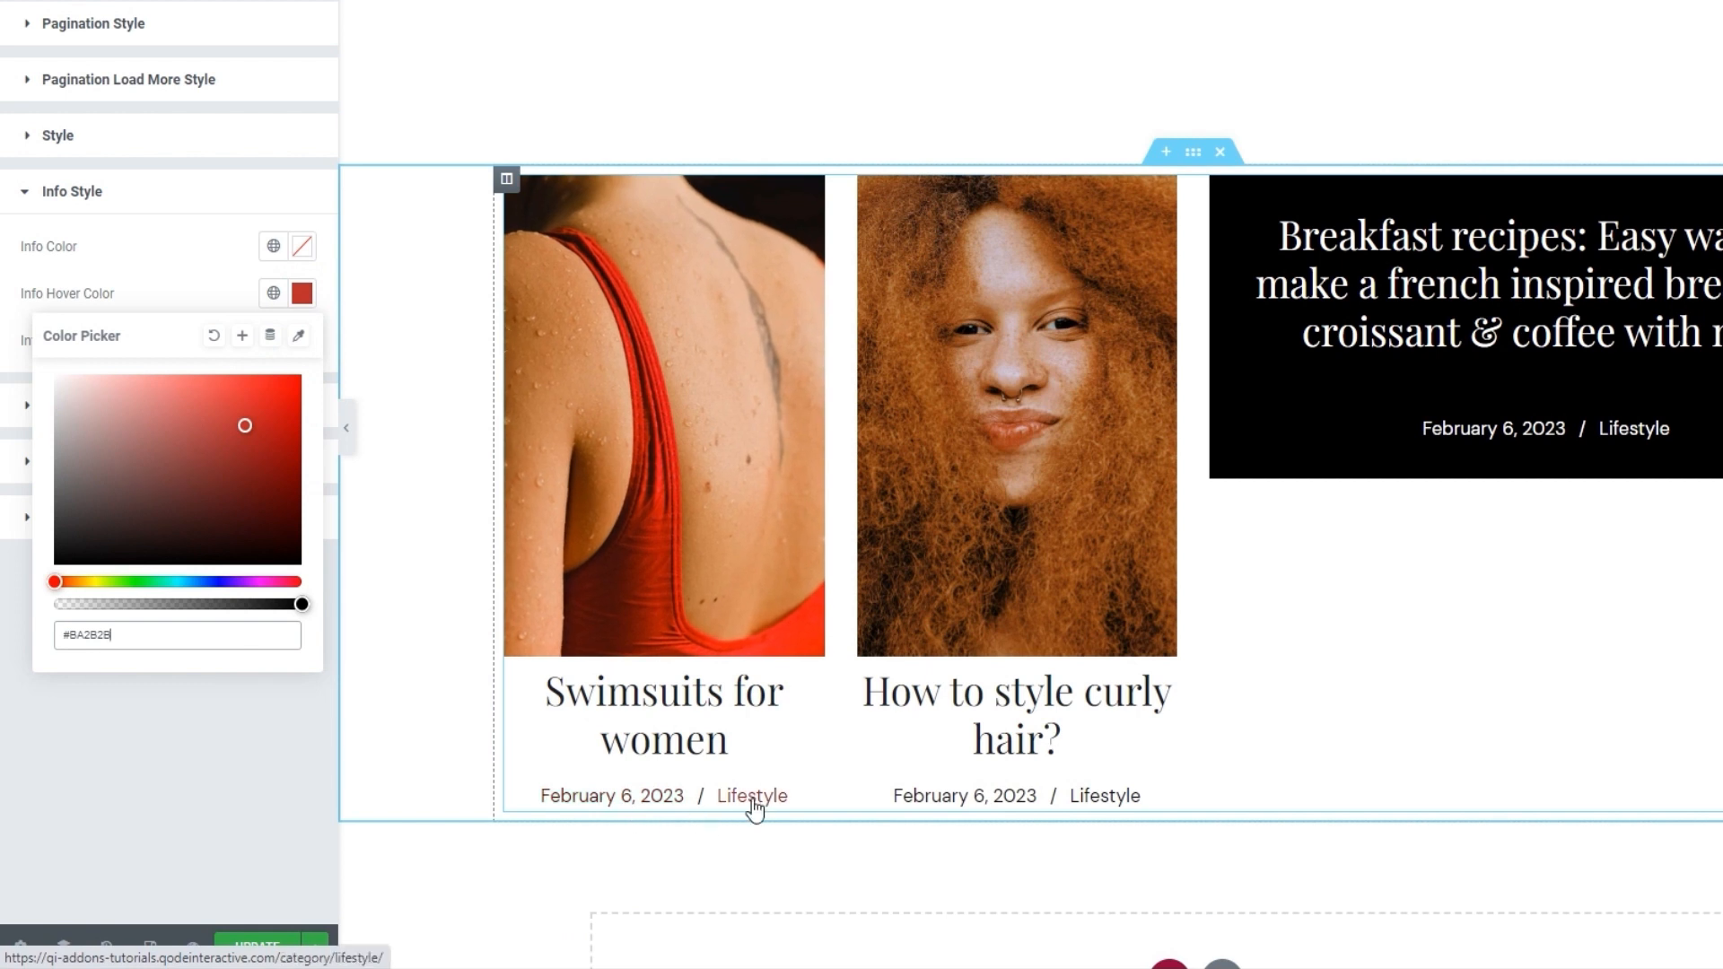
pyautogui.click(215, 337)
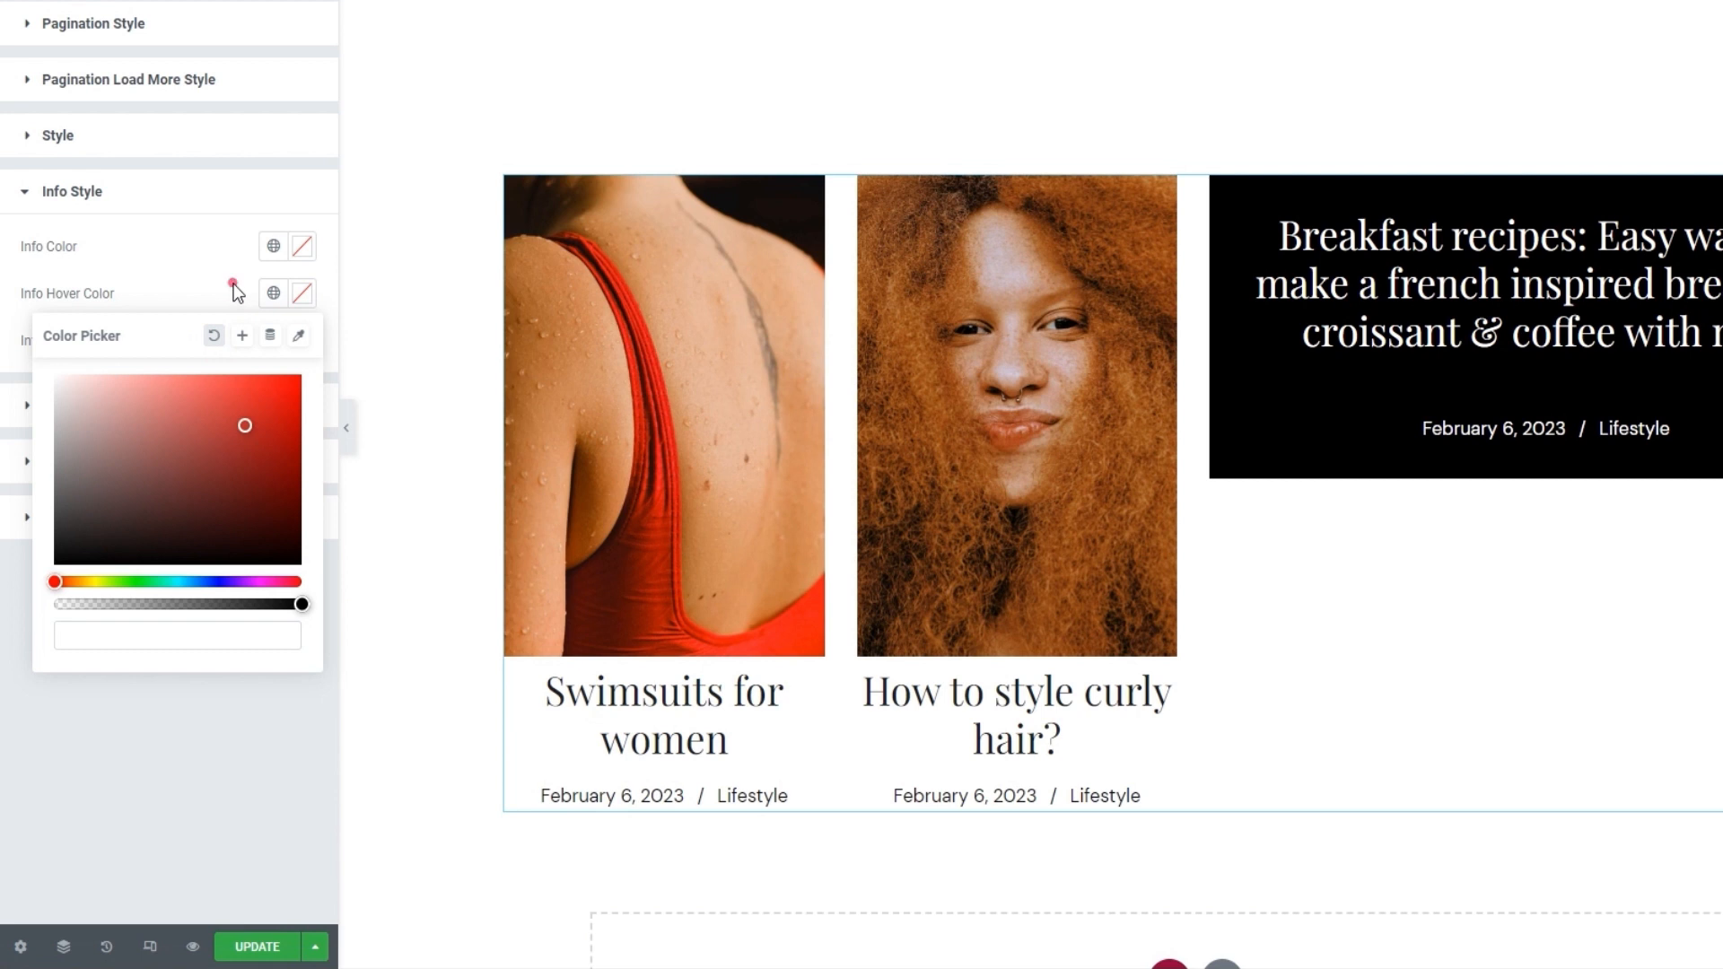
pyautogui.click(234, 287)
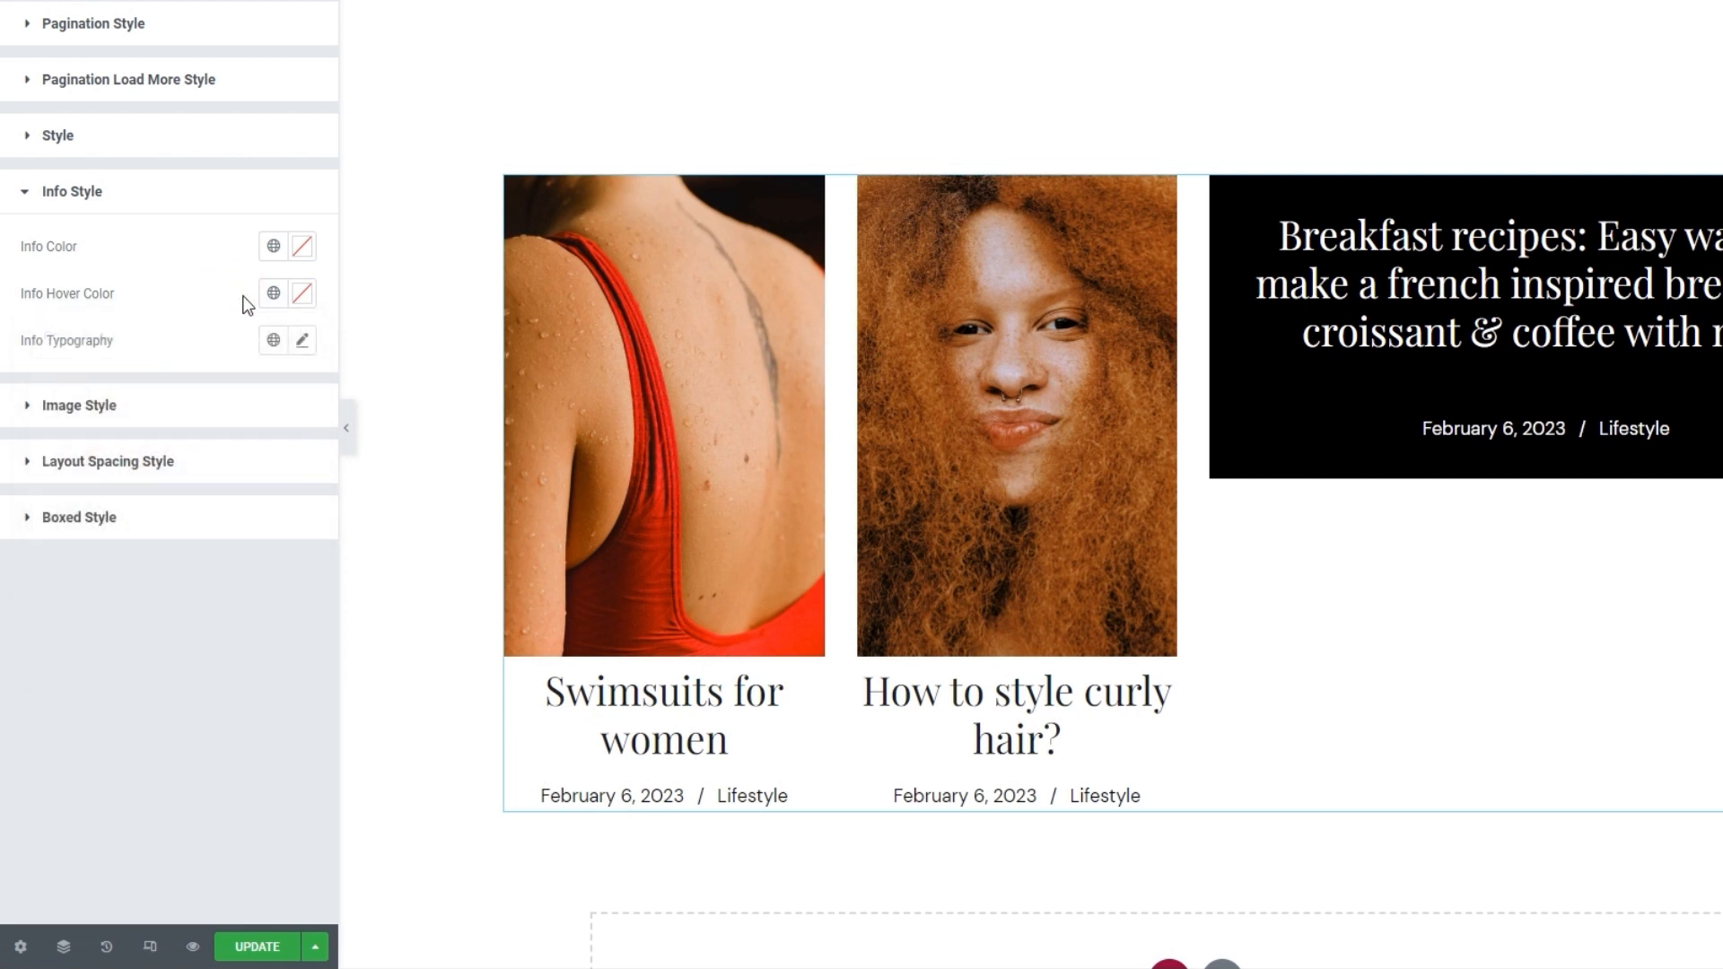
# Step: Set the Info Typography size to 16 px and weight to 500 (Medium), and close the typography settings
pyautogui.click(302, 340)
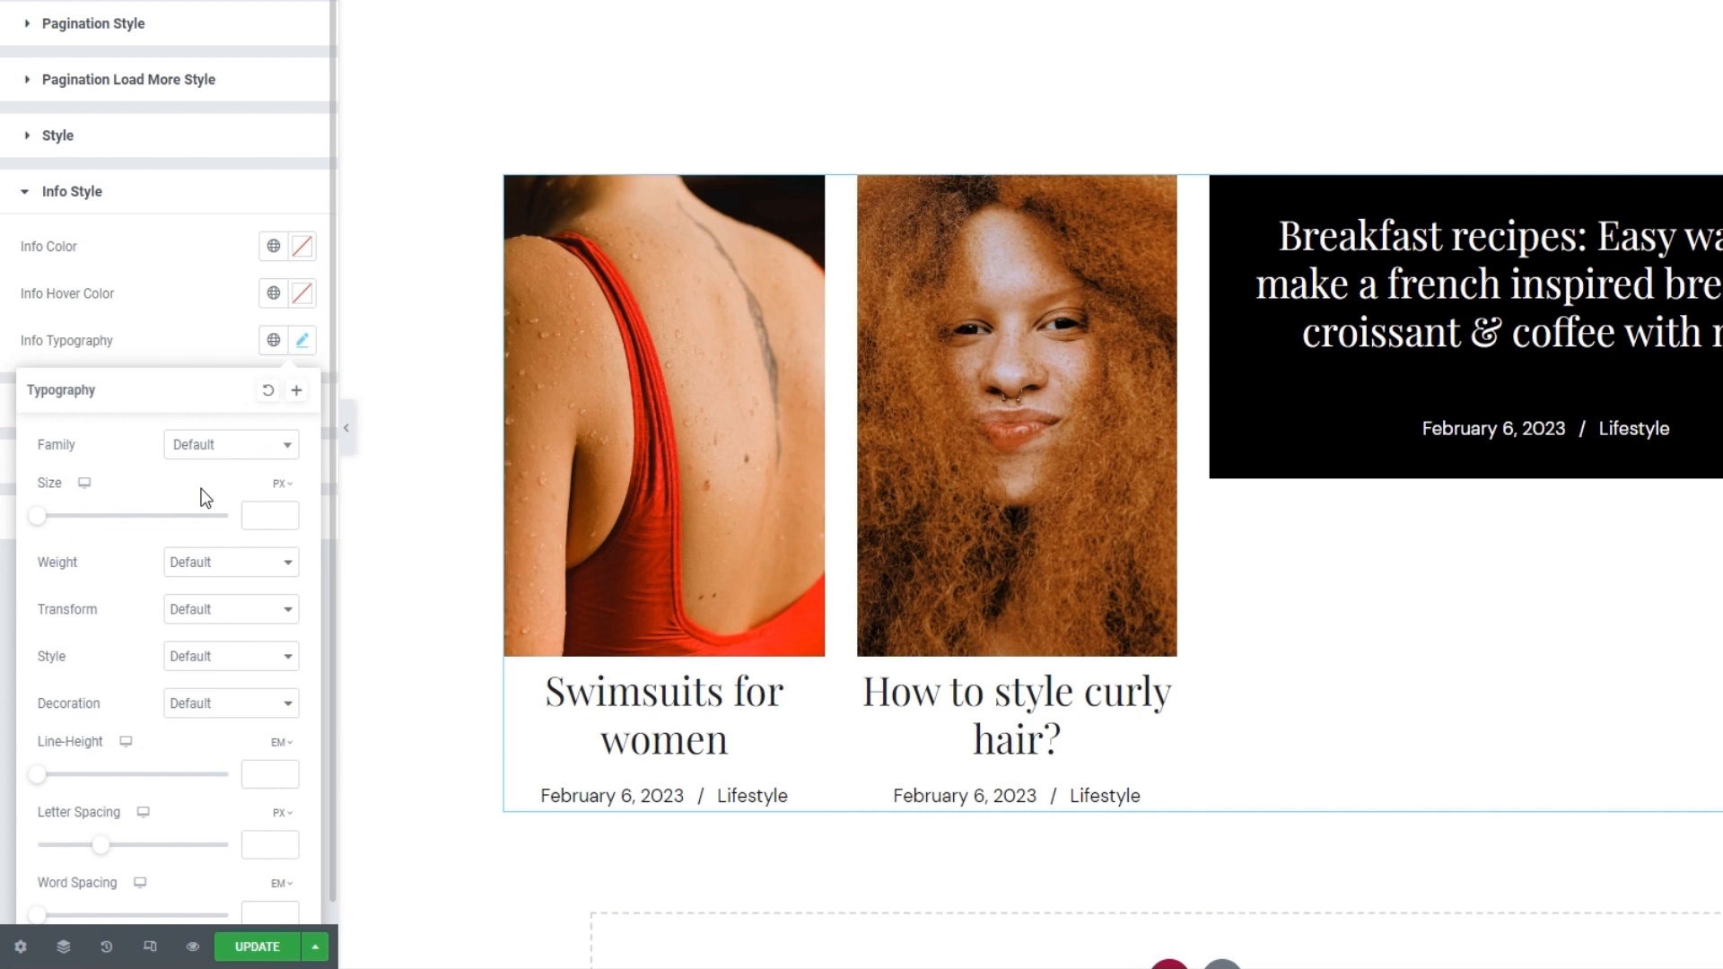
pyautogui.click(244, 508)
pyautogui.write('16')
pyautogui.click(192, 492)
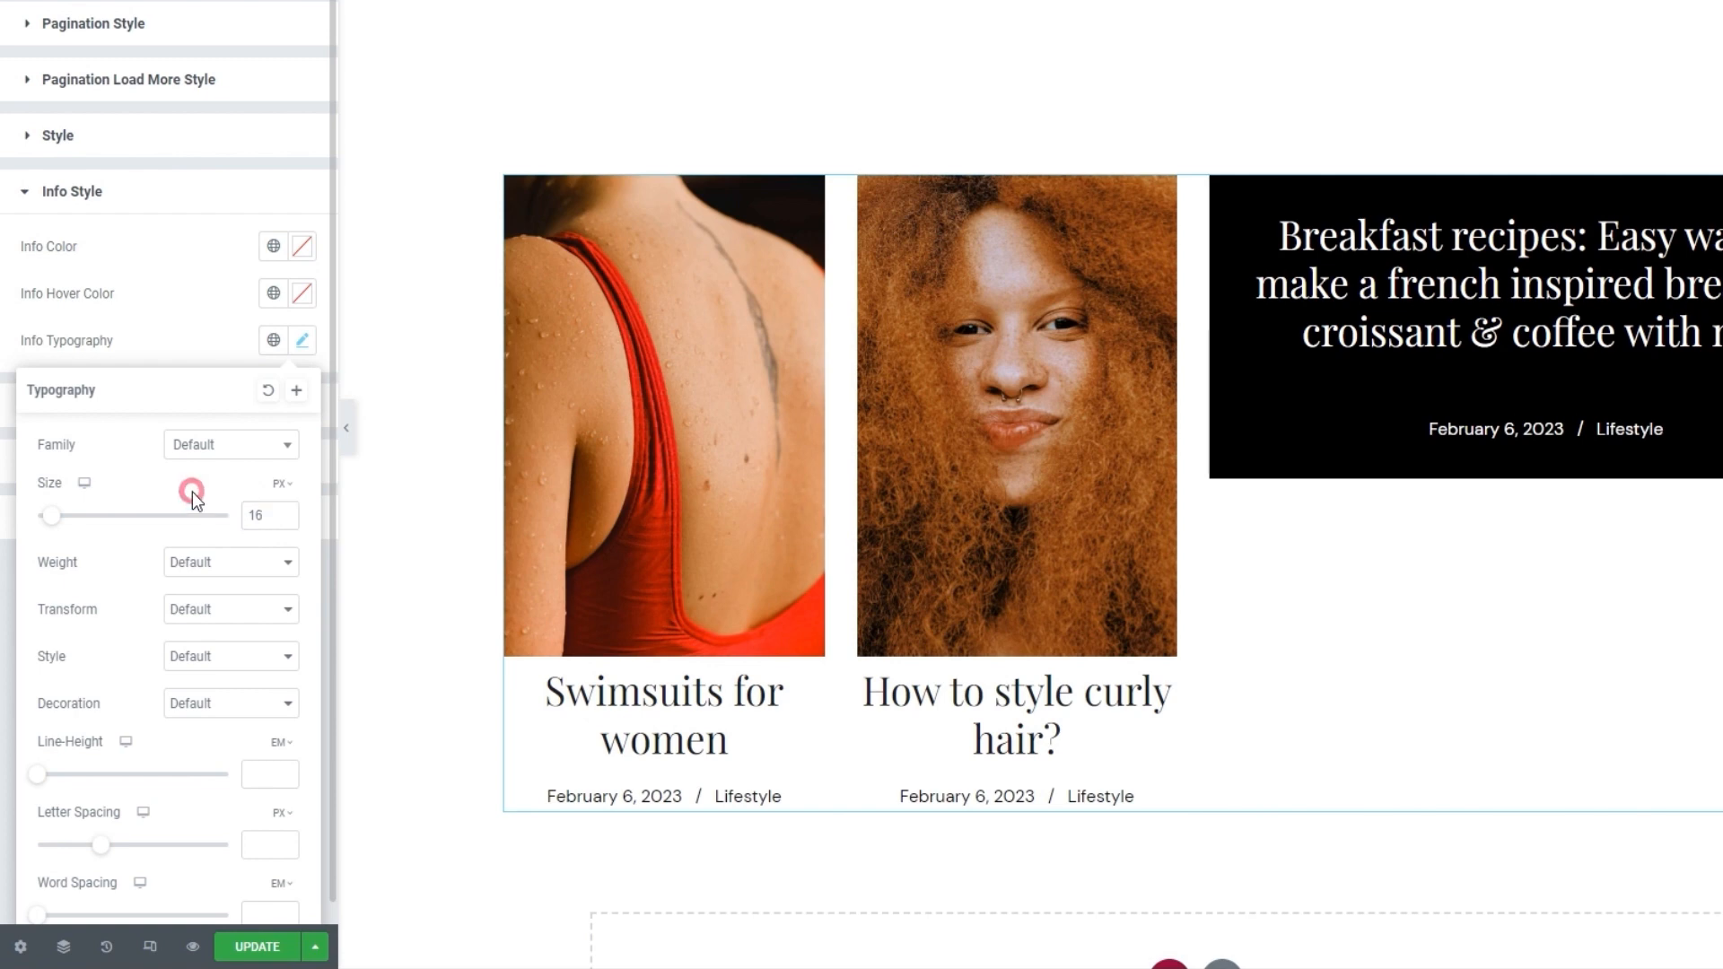
pyautogui.click(243, 563)
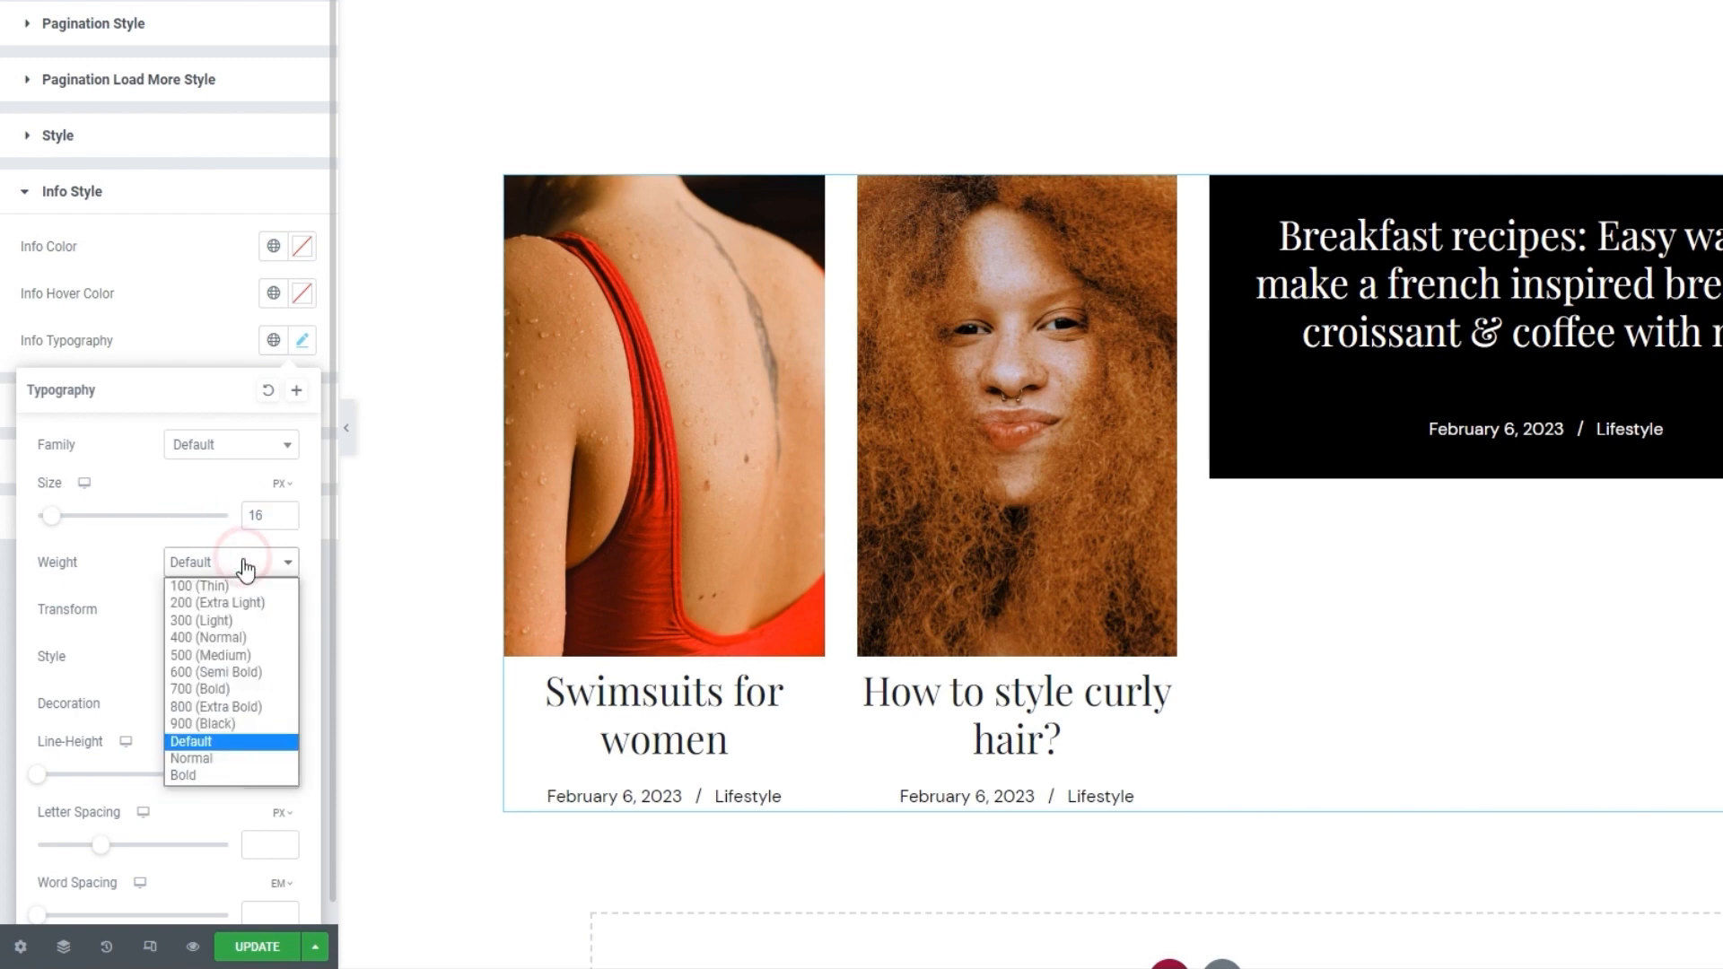
pyautogui.click(210, 654)
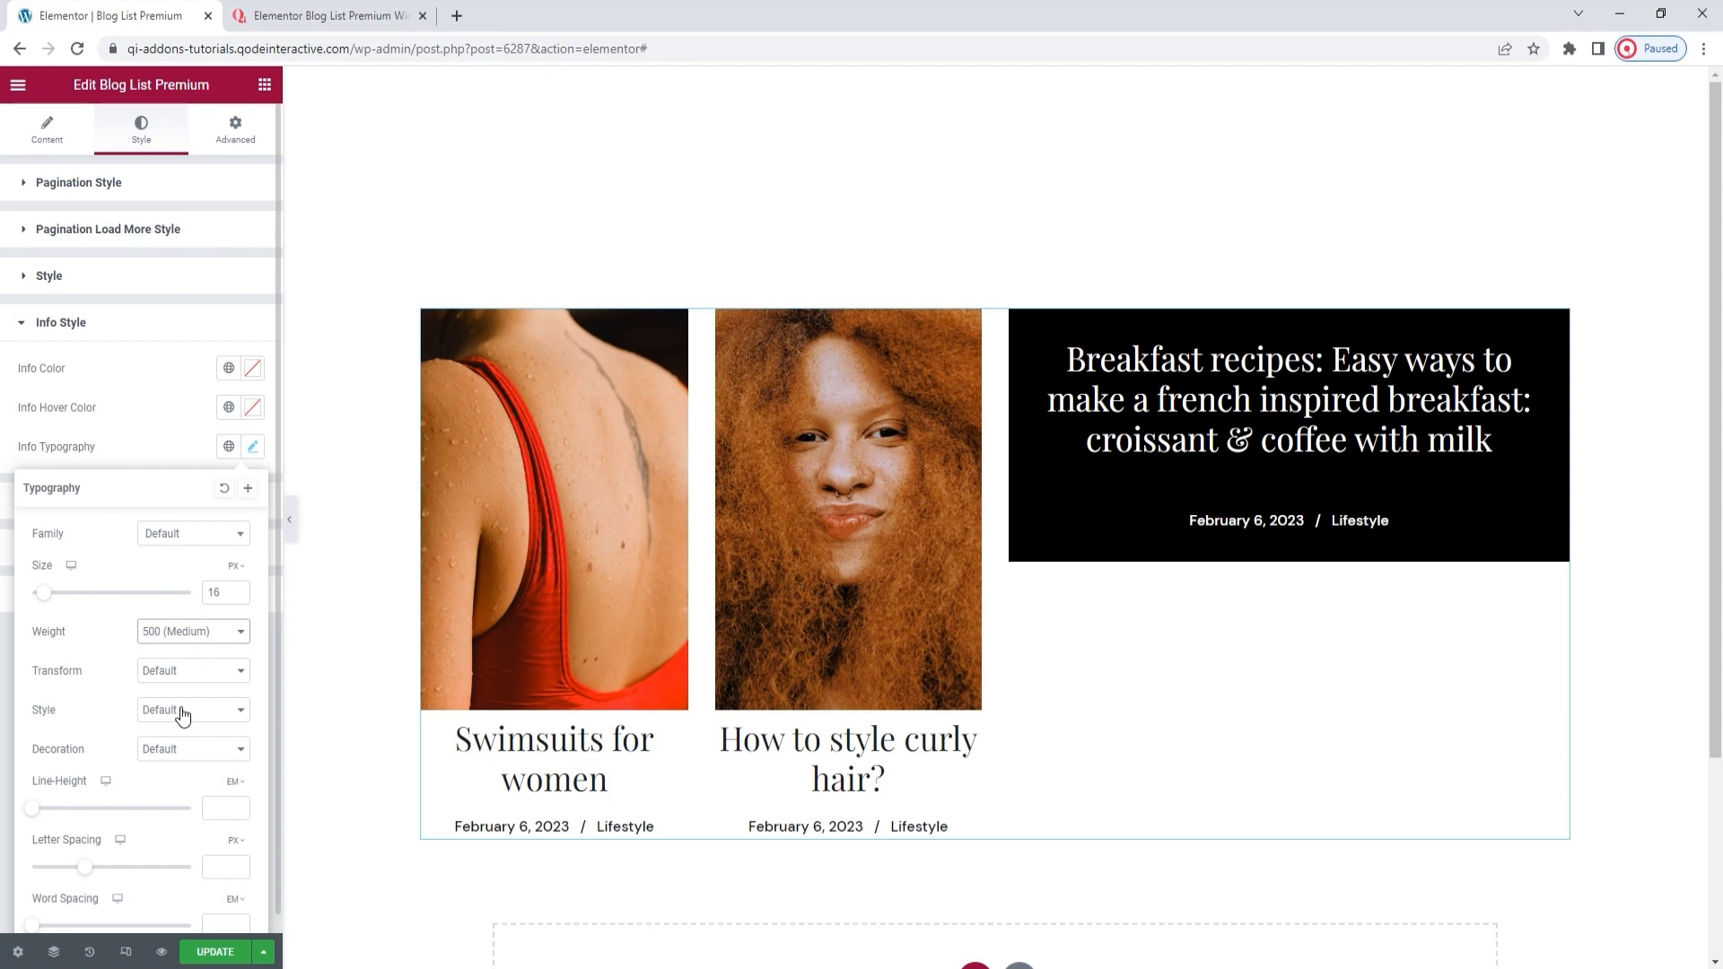
pyautogui.click(252, 446)
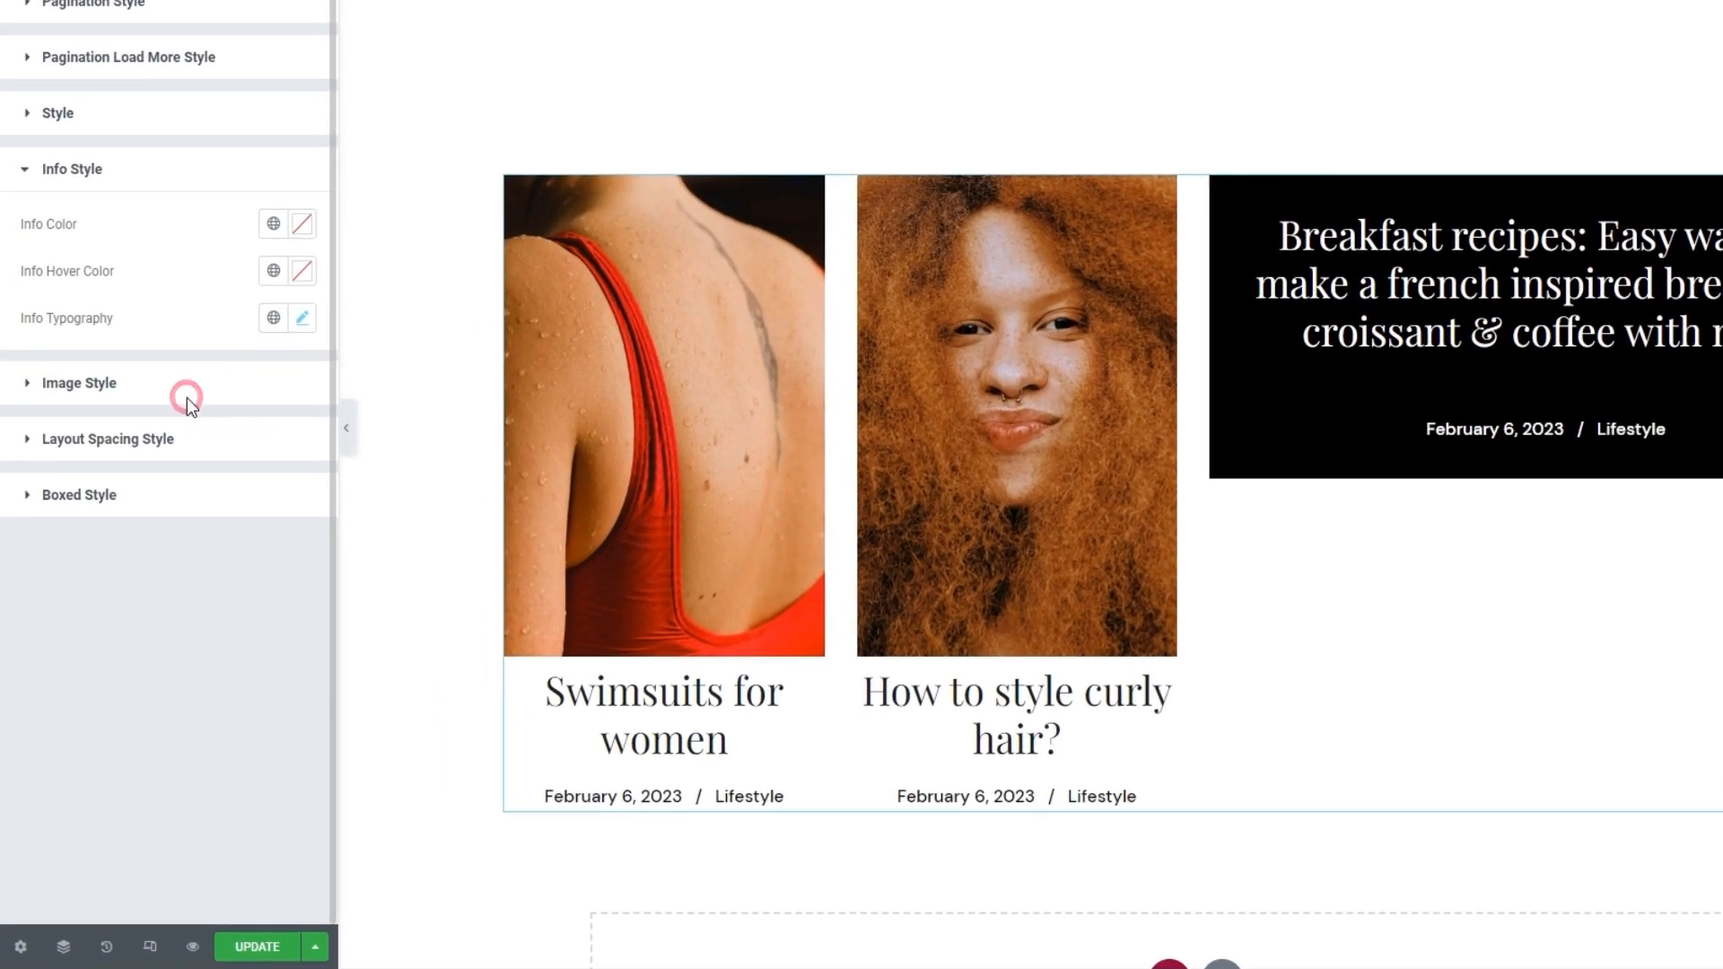
# Step: Try the Move and None image hover effects in Image Style, and set Image Hover to Zoom Out
pyautogui.click(186, 399)
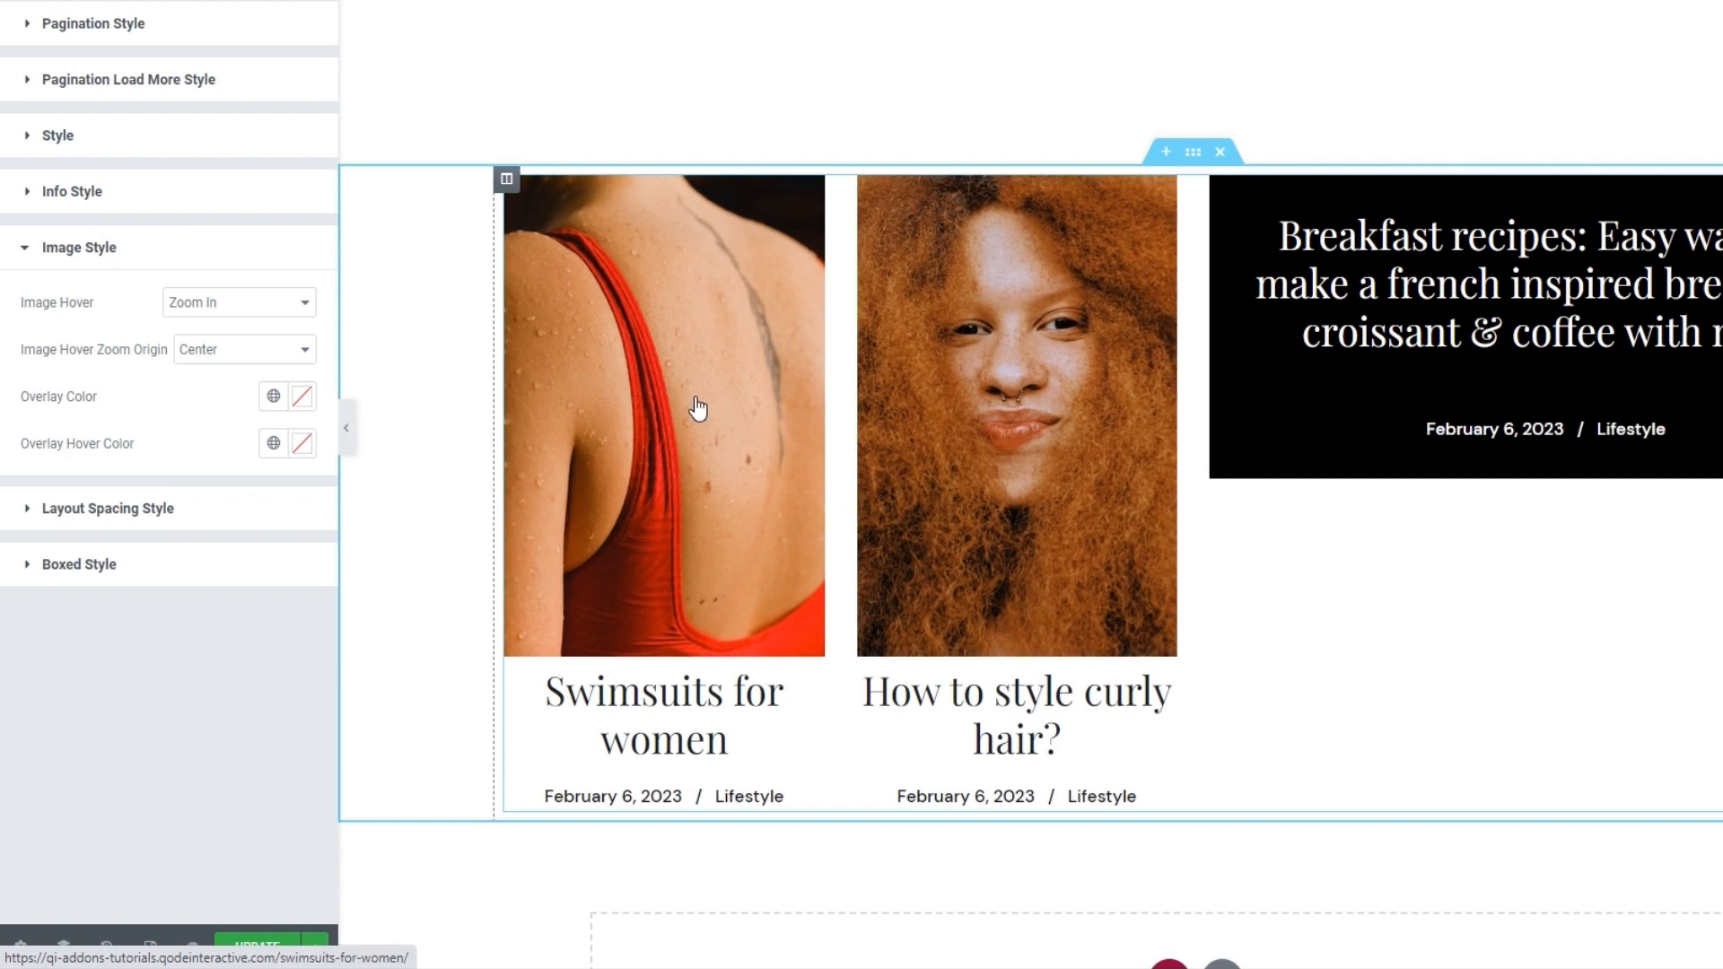
pyautogui.click(294, 305)
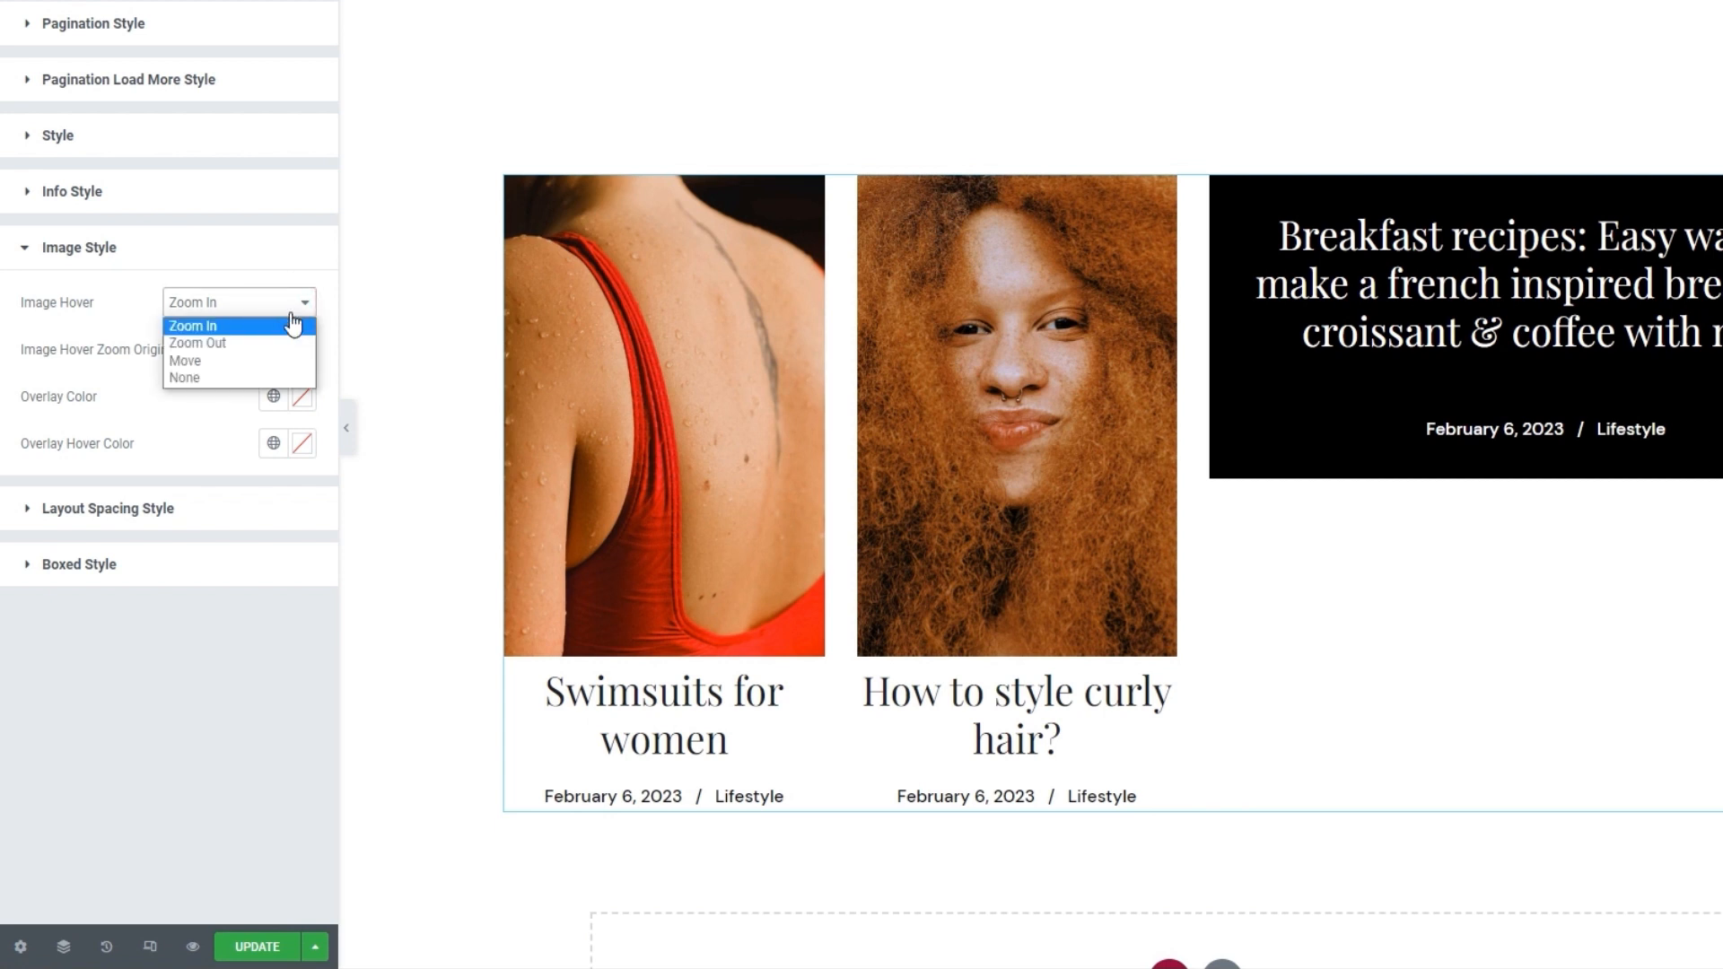
pyautogui.click(269, 361)
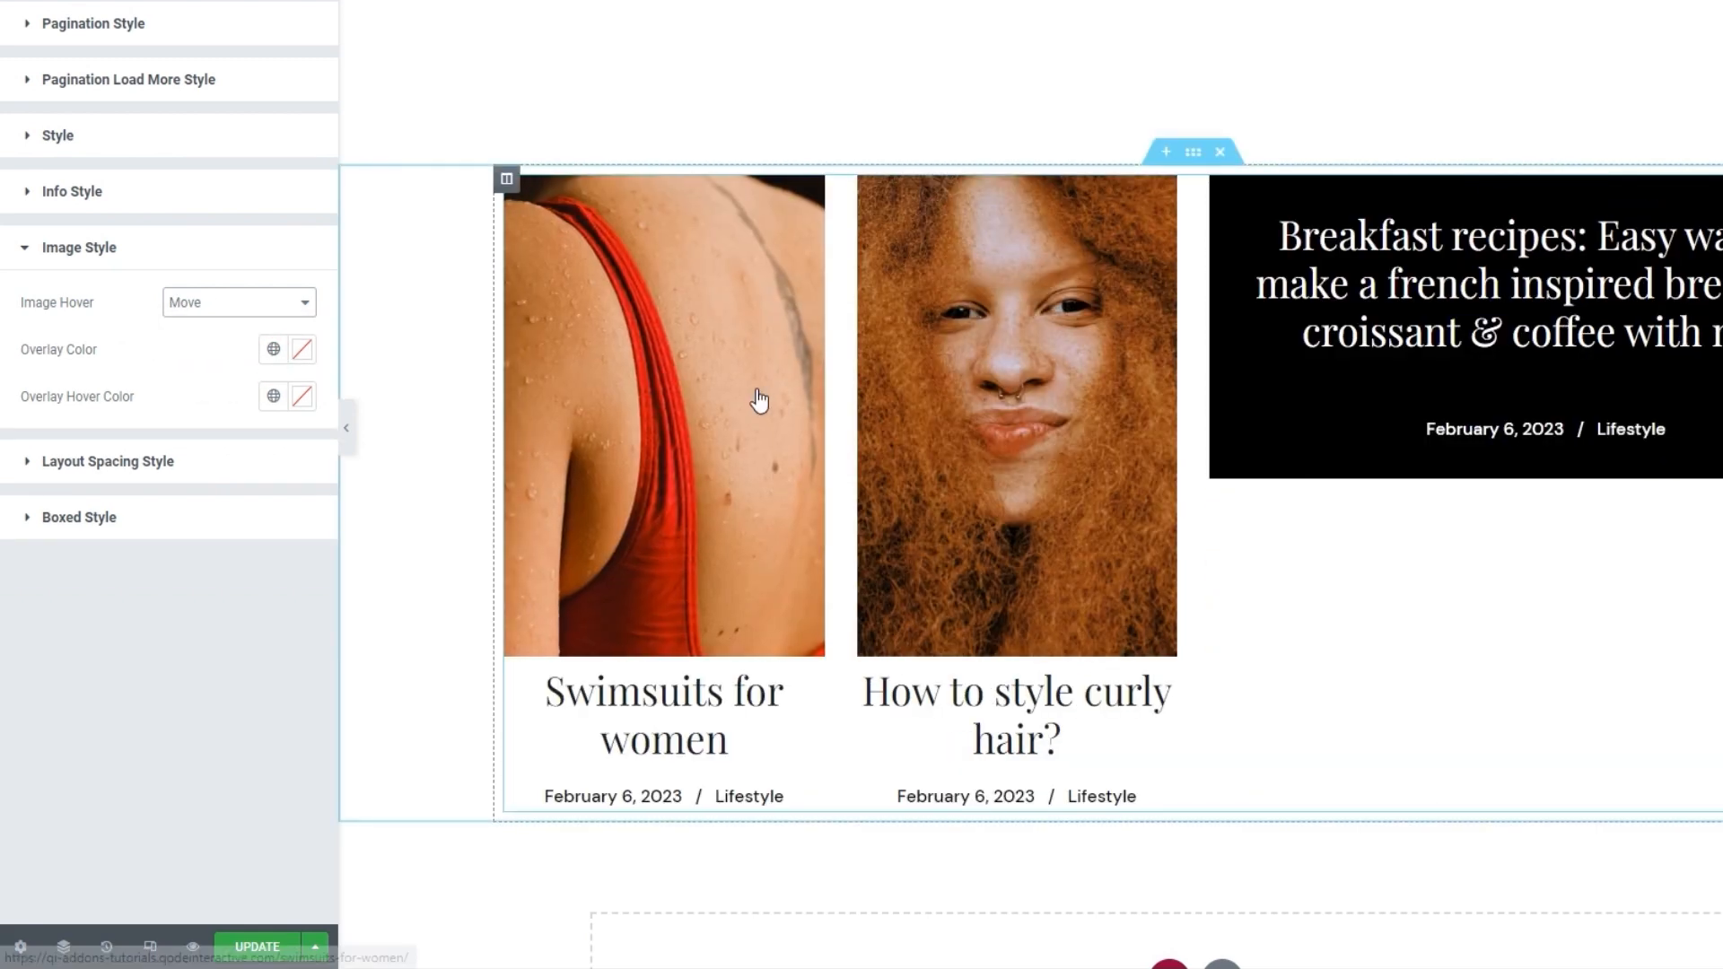
pyautogui.click(276, 305)
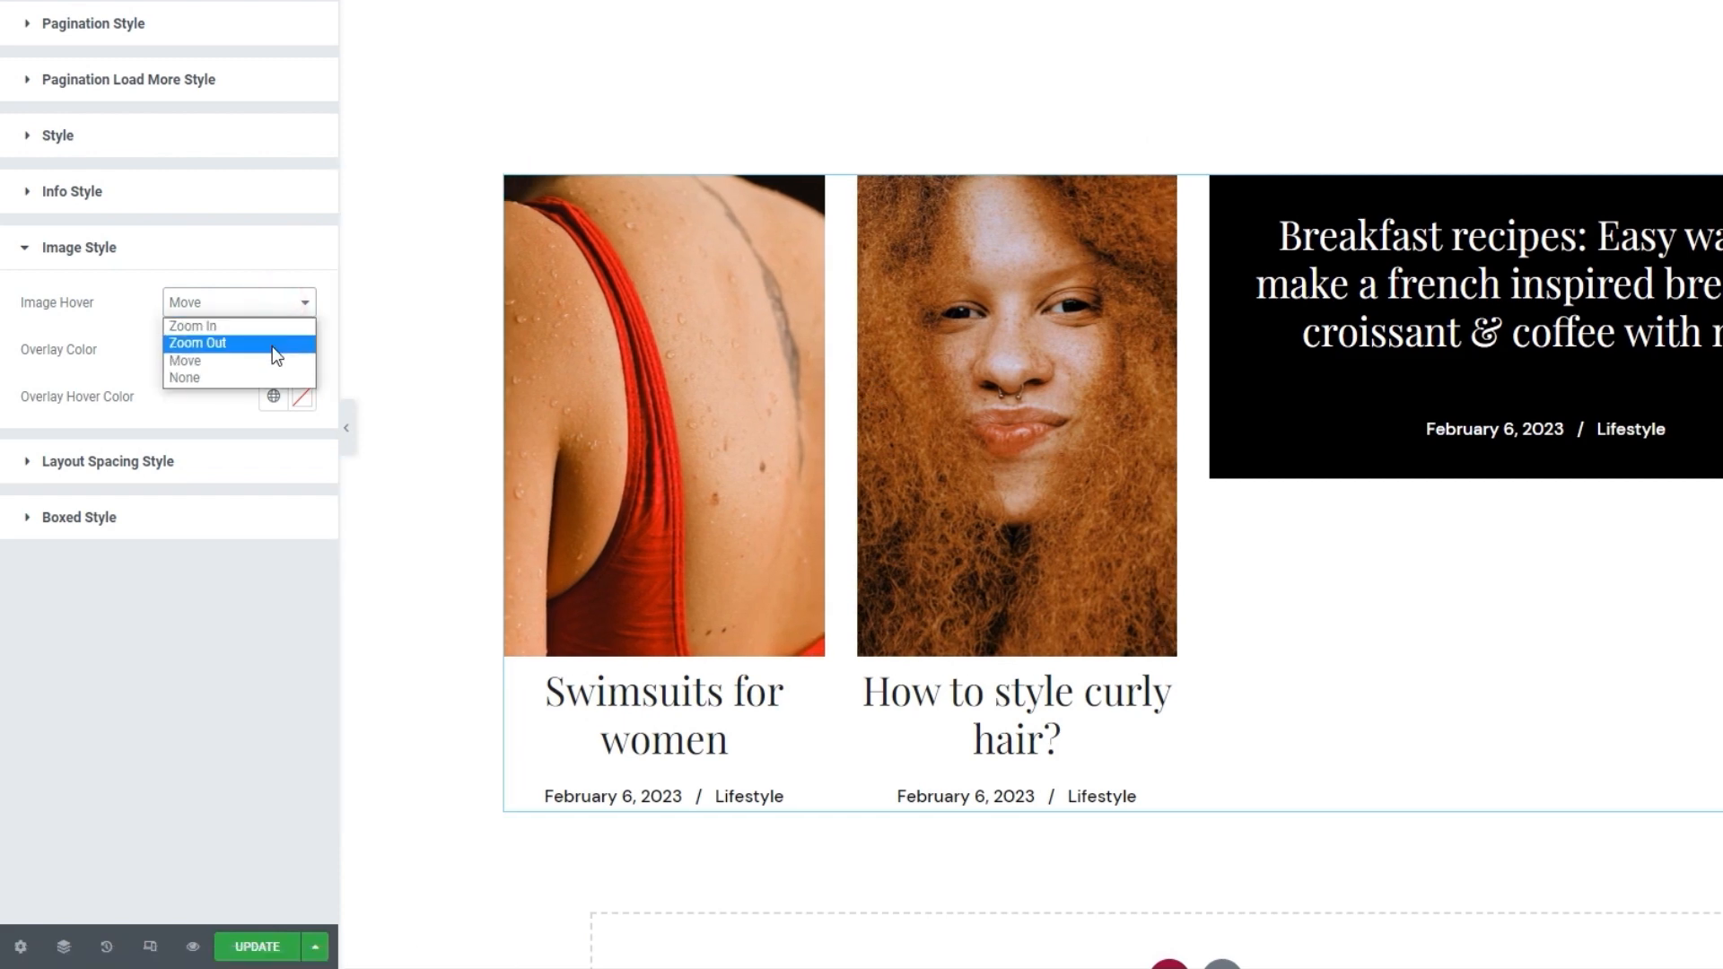
pyautogui.click(257, 381)
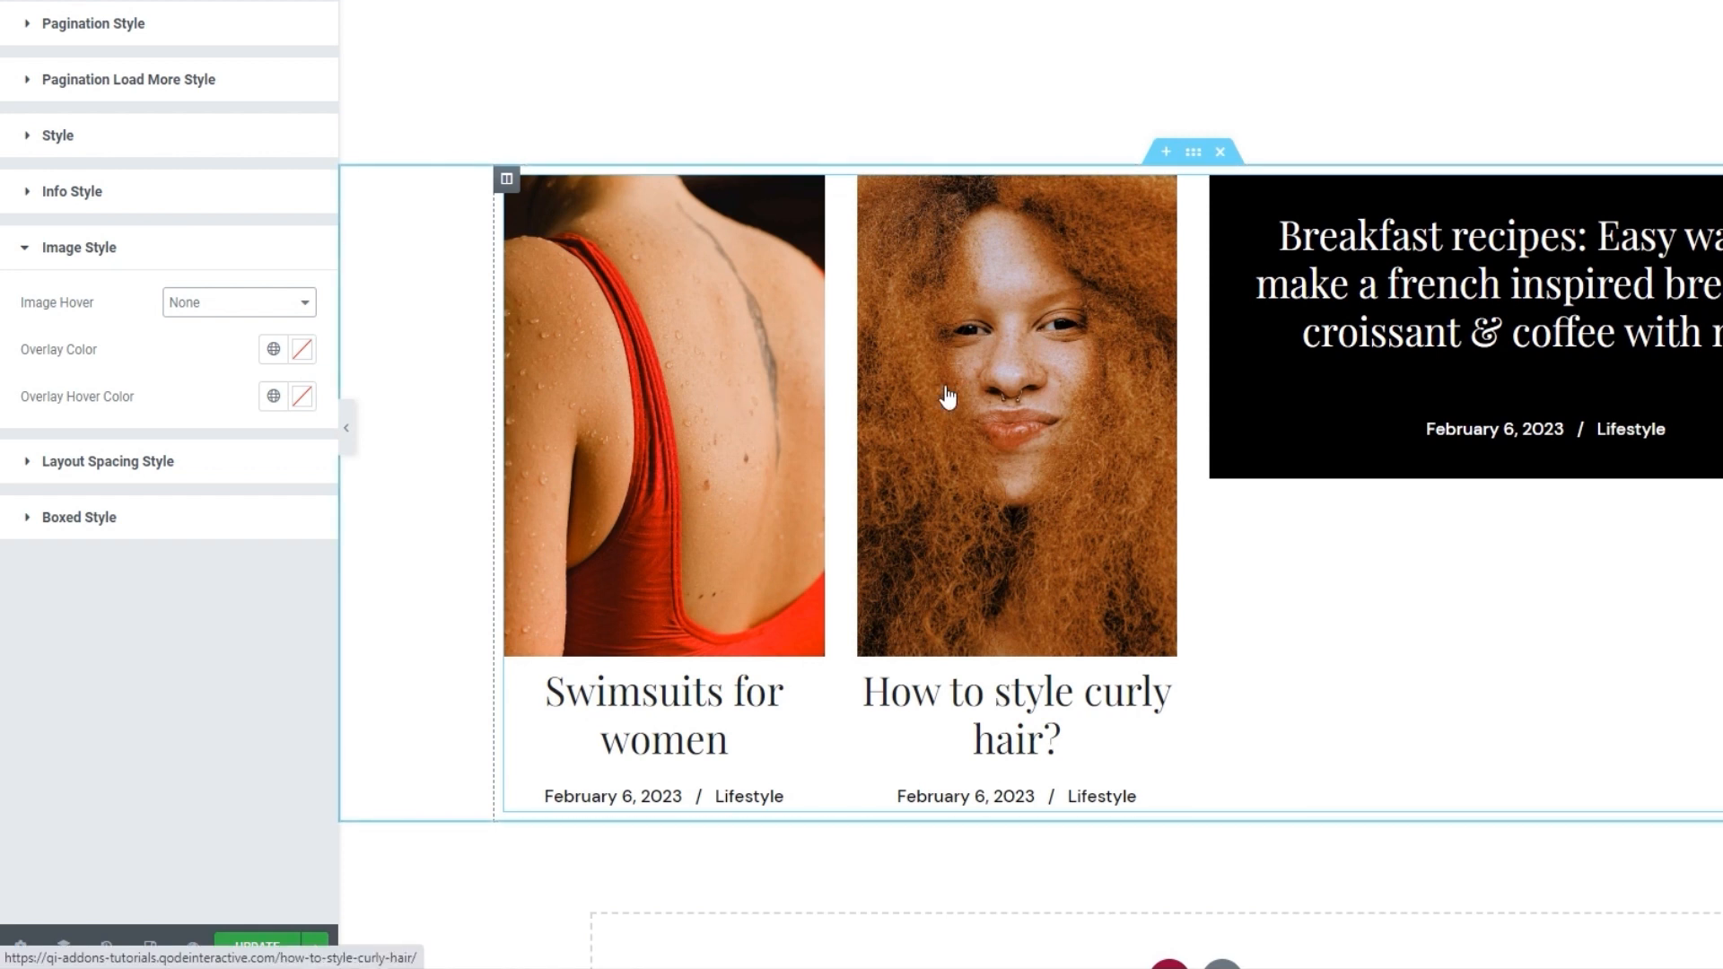
pyautogui.click(274, 305)
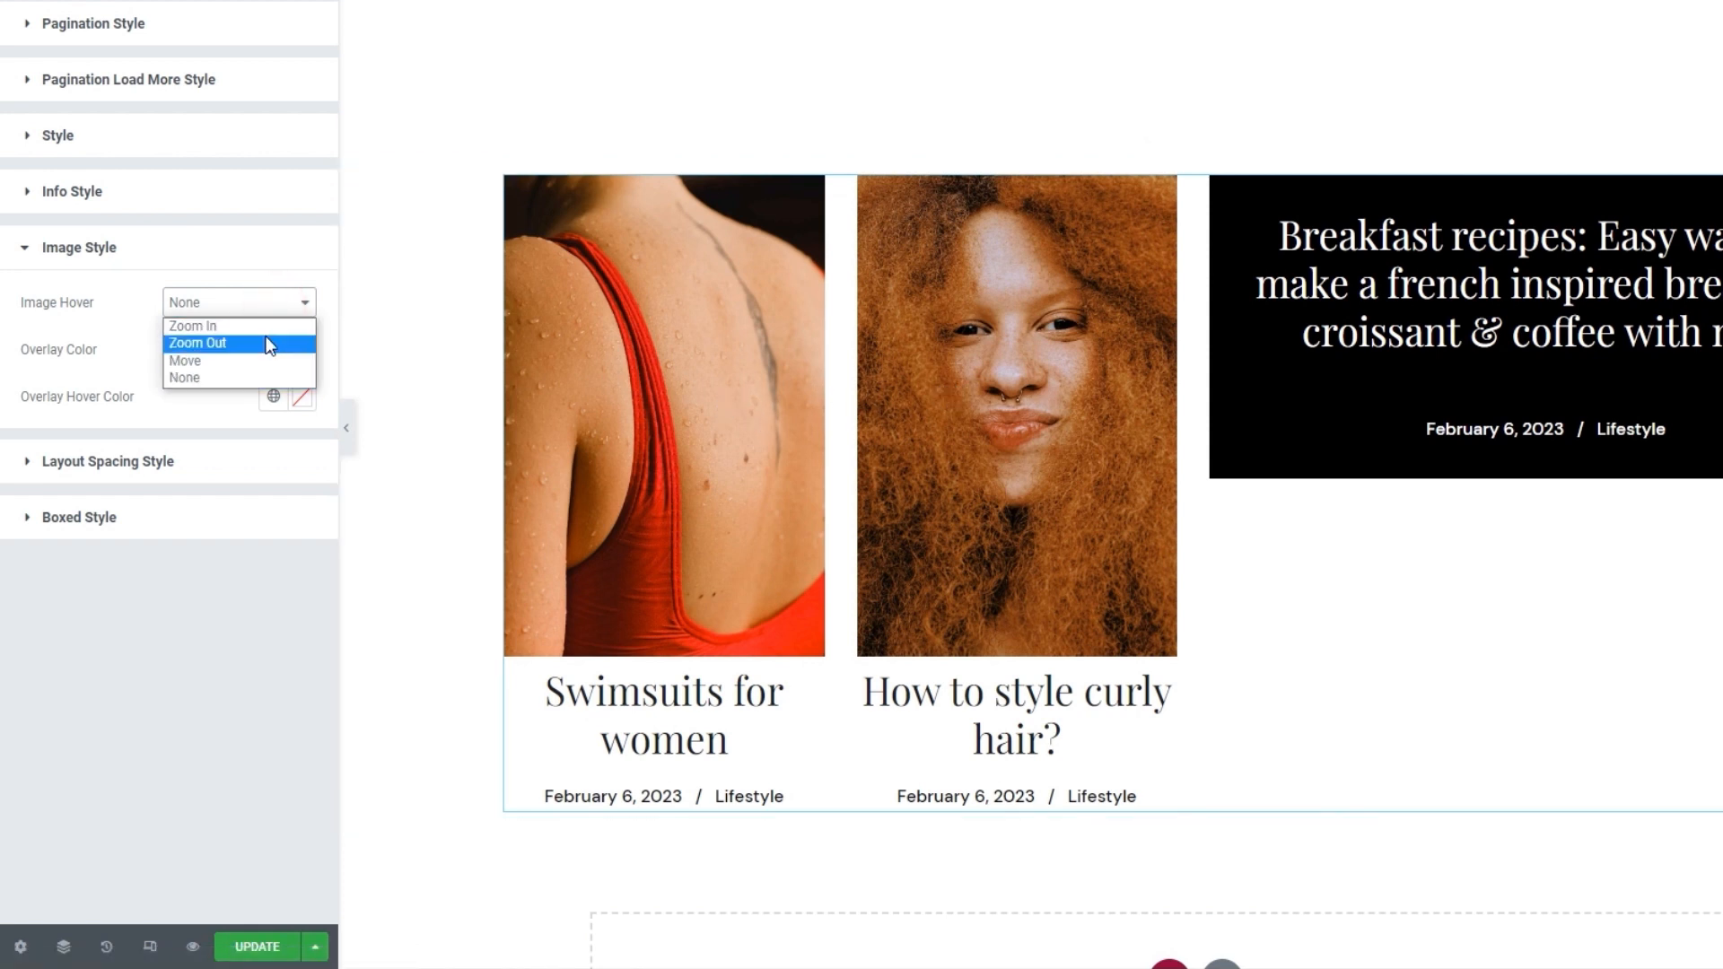
pyautogui.click(270, 346)
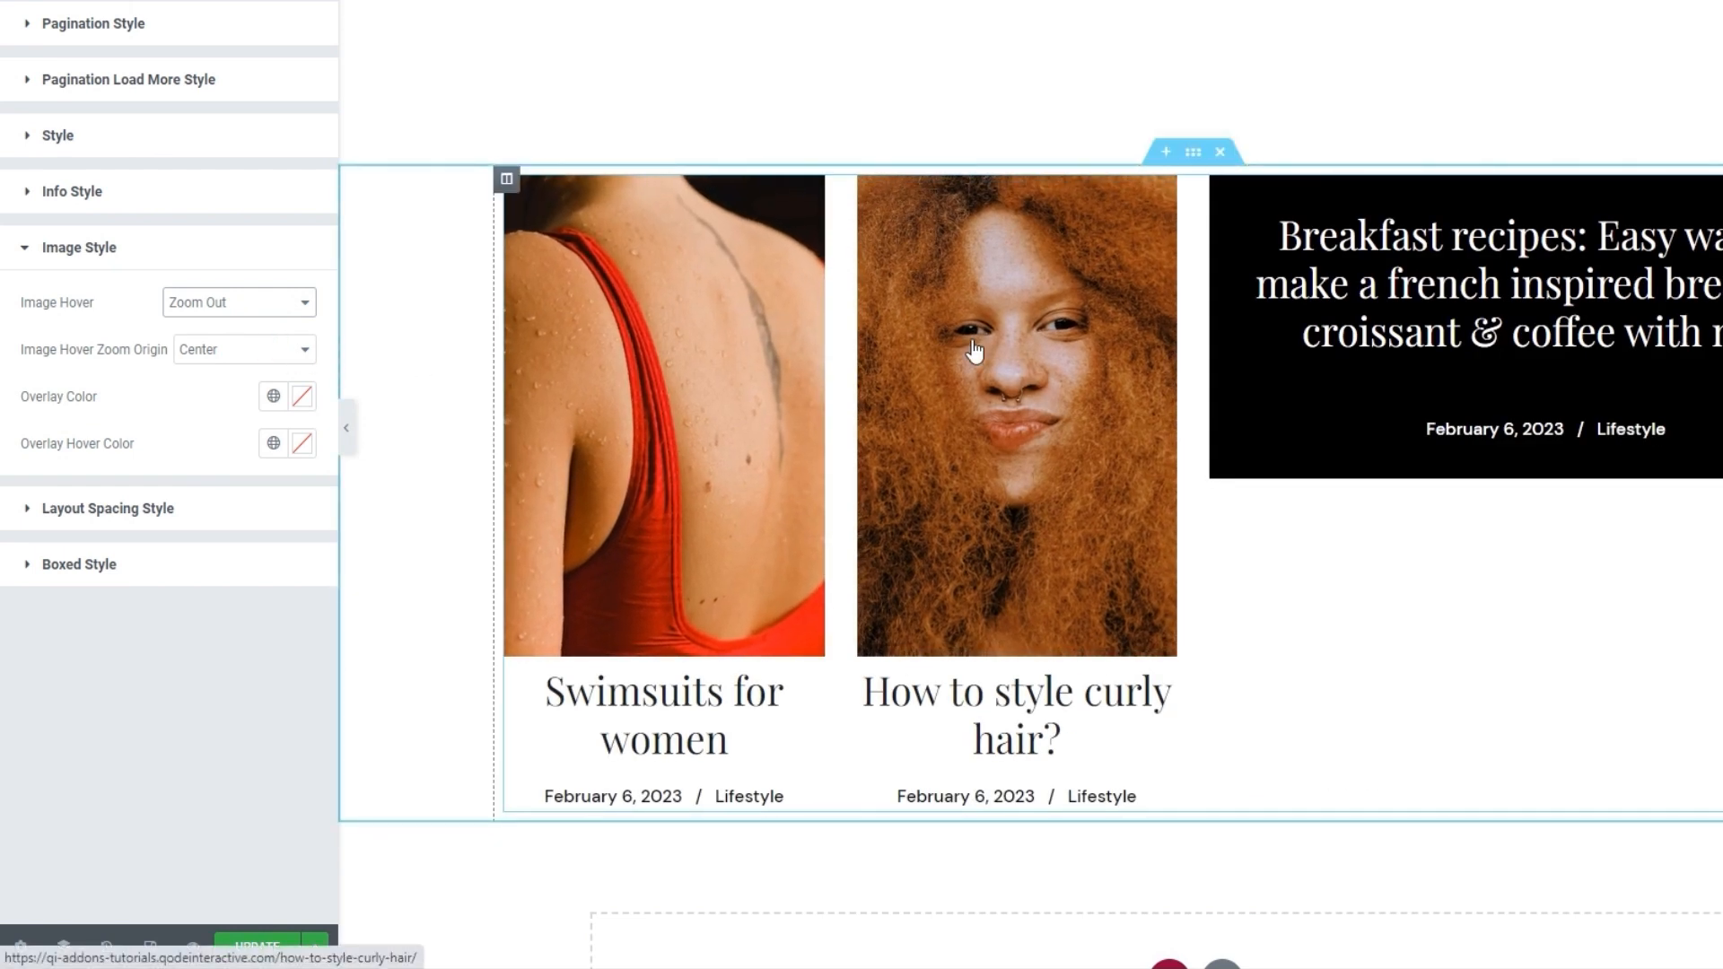
# Step: Try Top, Bottom, Left and Right as the Image Hover Zoom Origin, and return it to Center
pyautogui.click(228, 353)
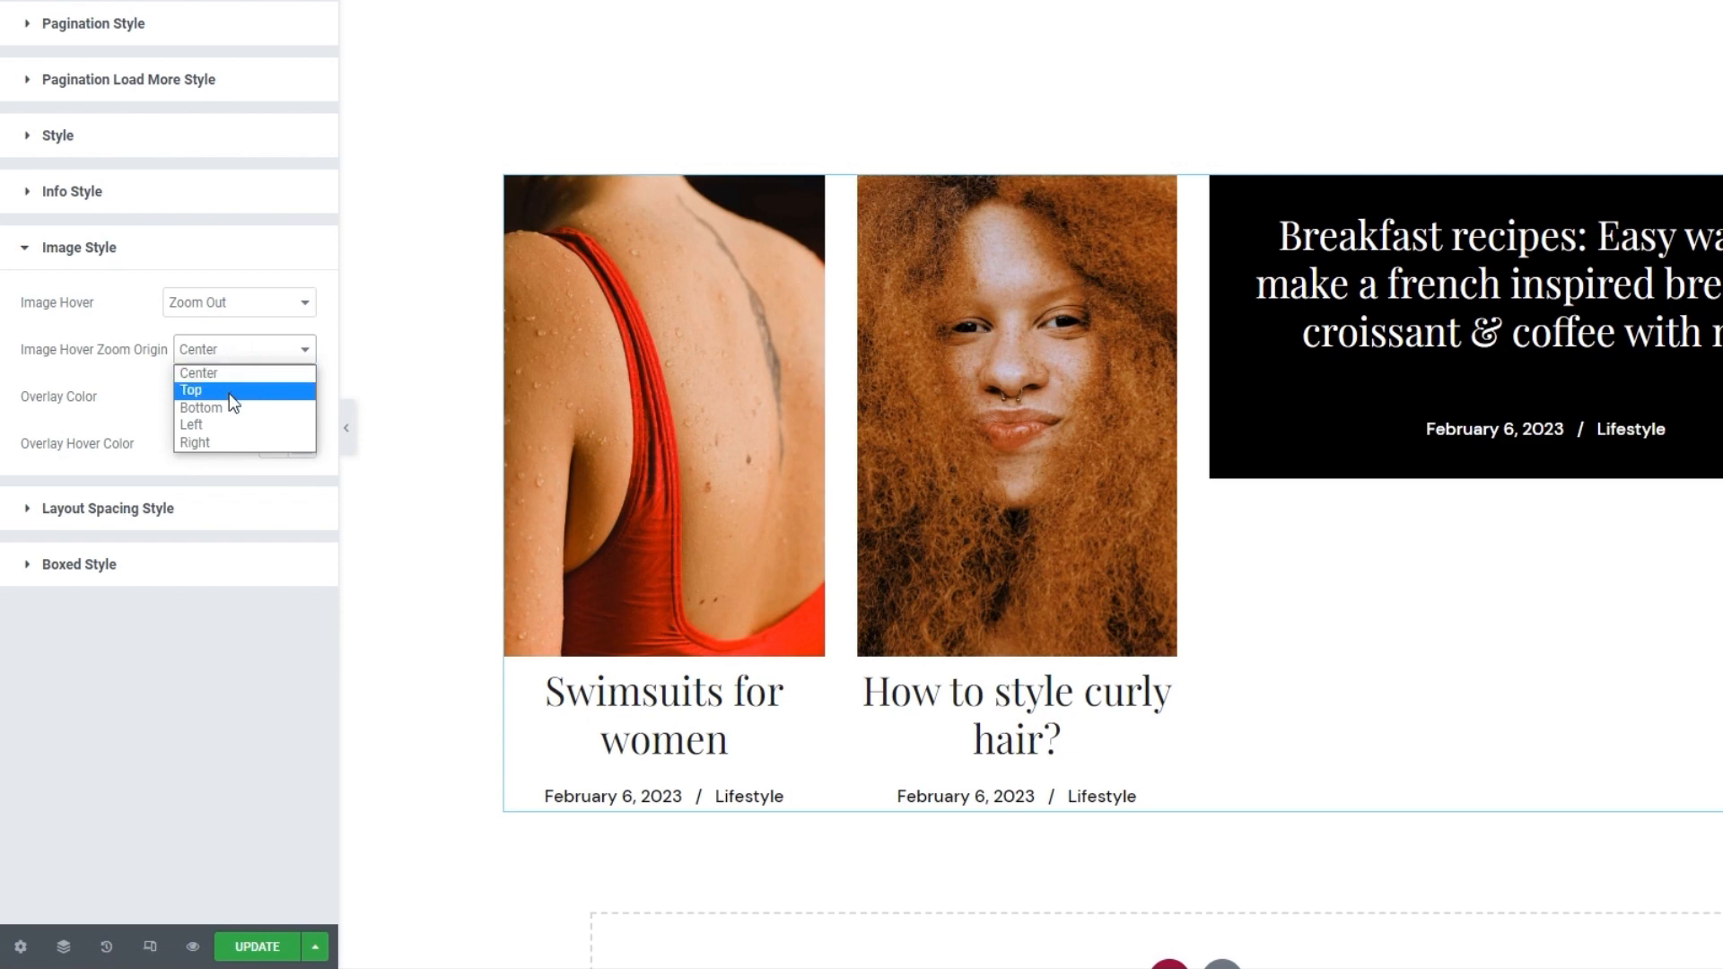
pyautogui.click(229, 391)
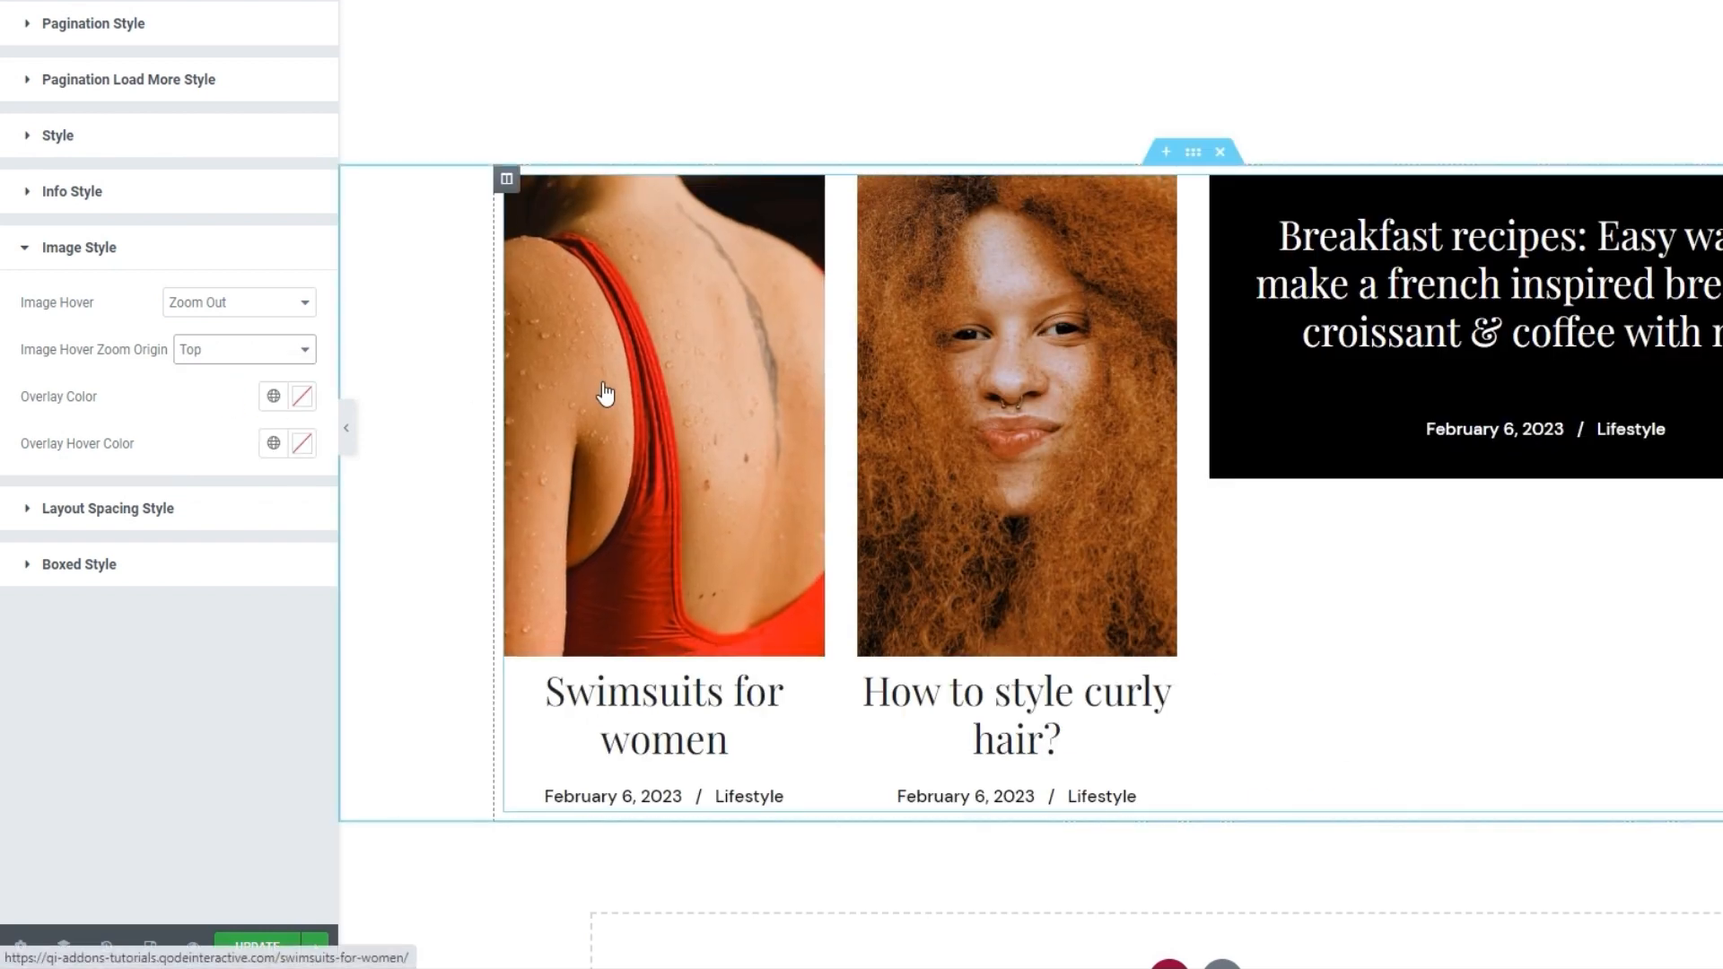
pyautogui.click(274, 350)
pyautogui.click(258, 407)
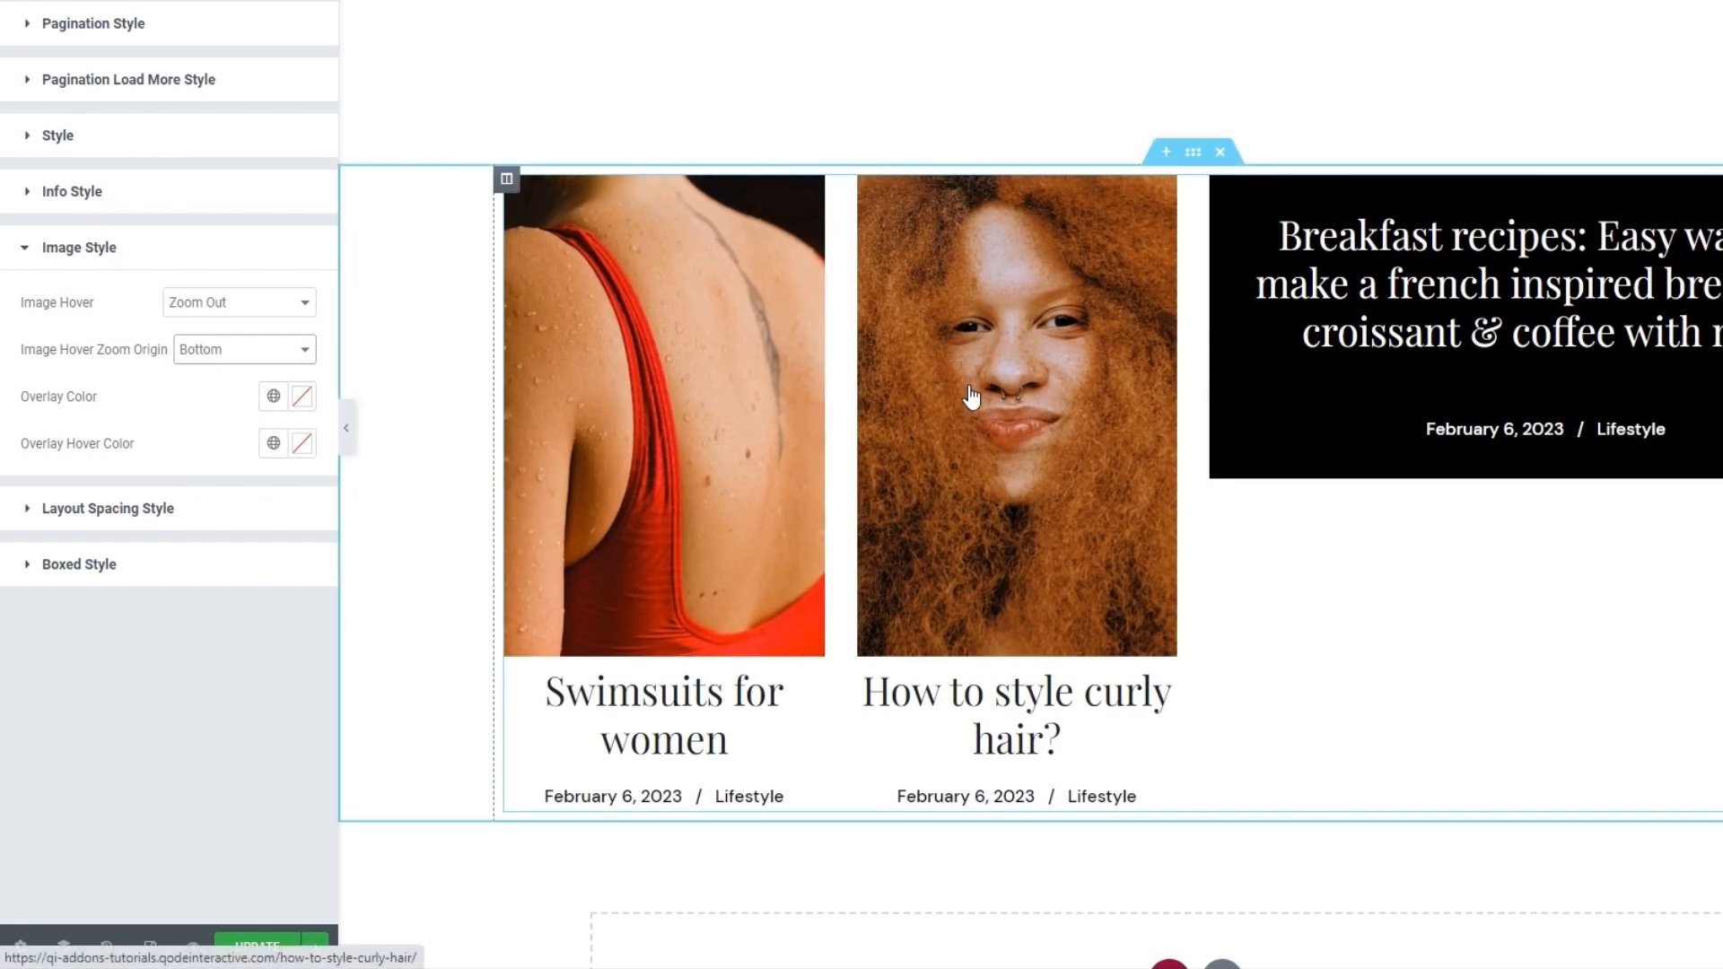
pyautogui.click(242, 354)
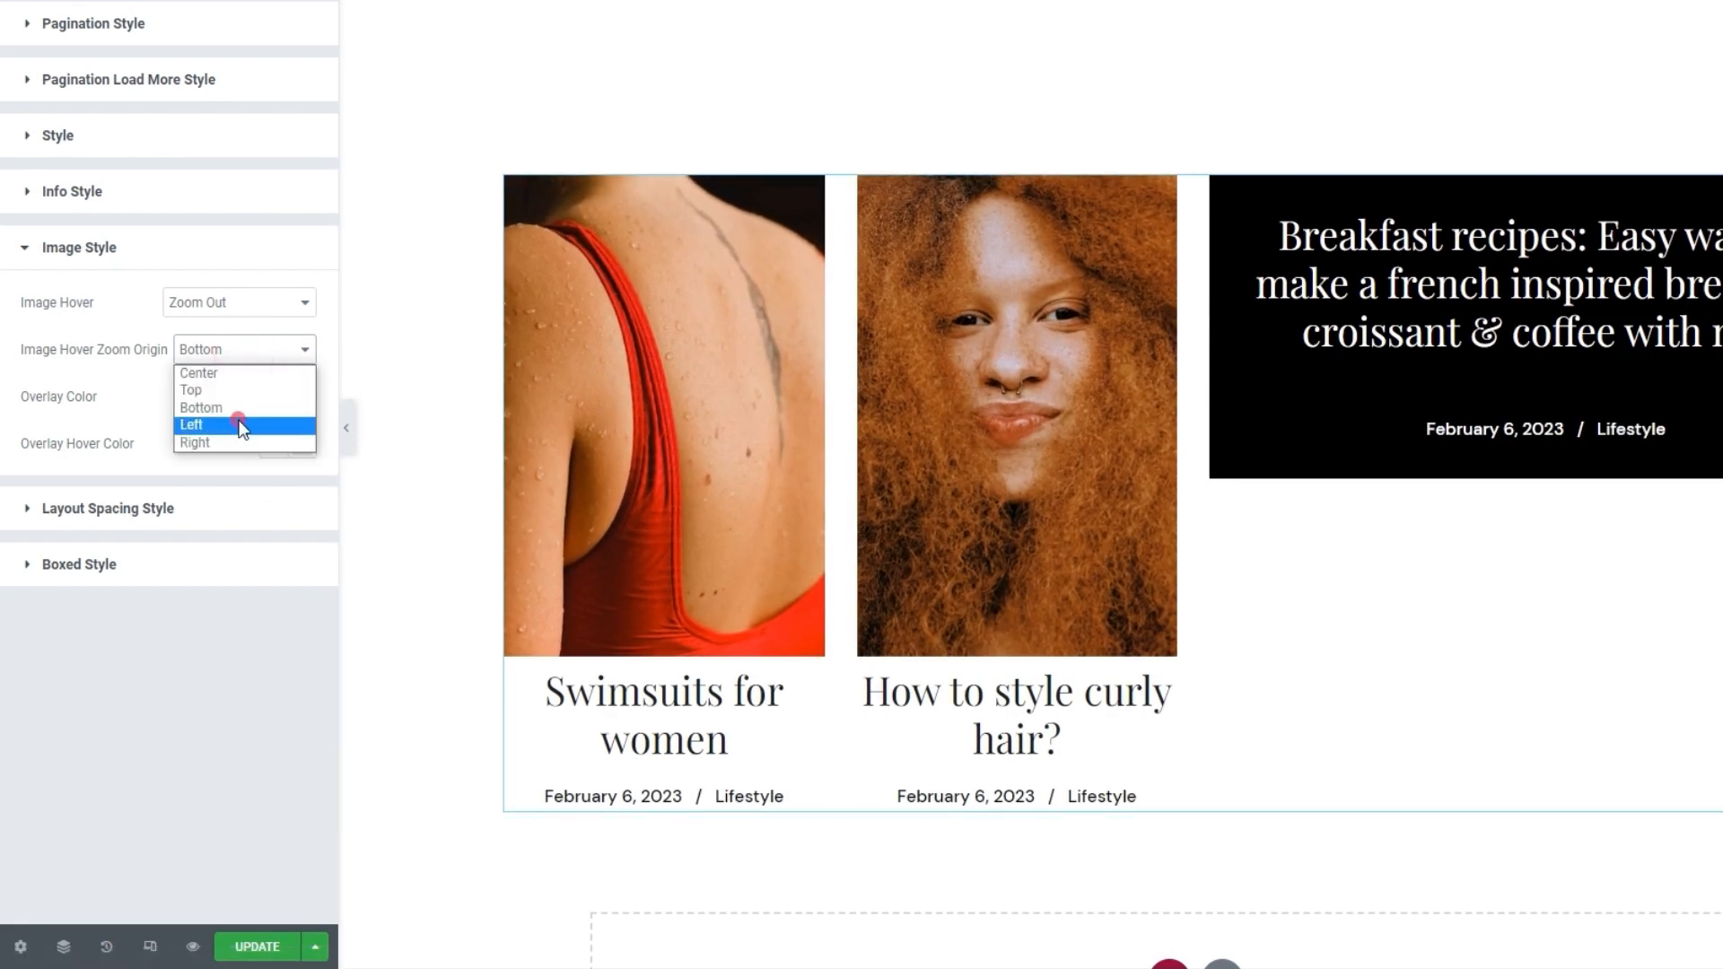
pyautogui.click(242, 426)
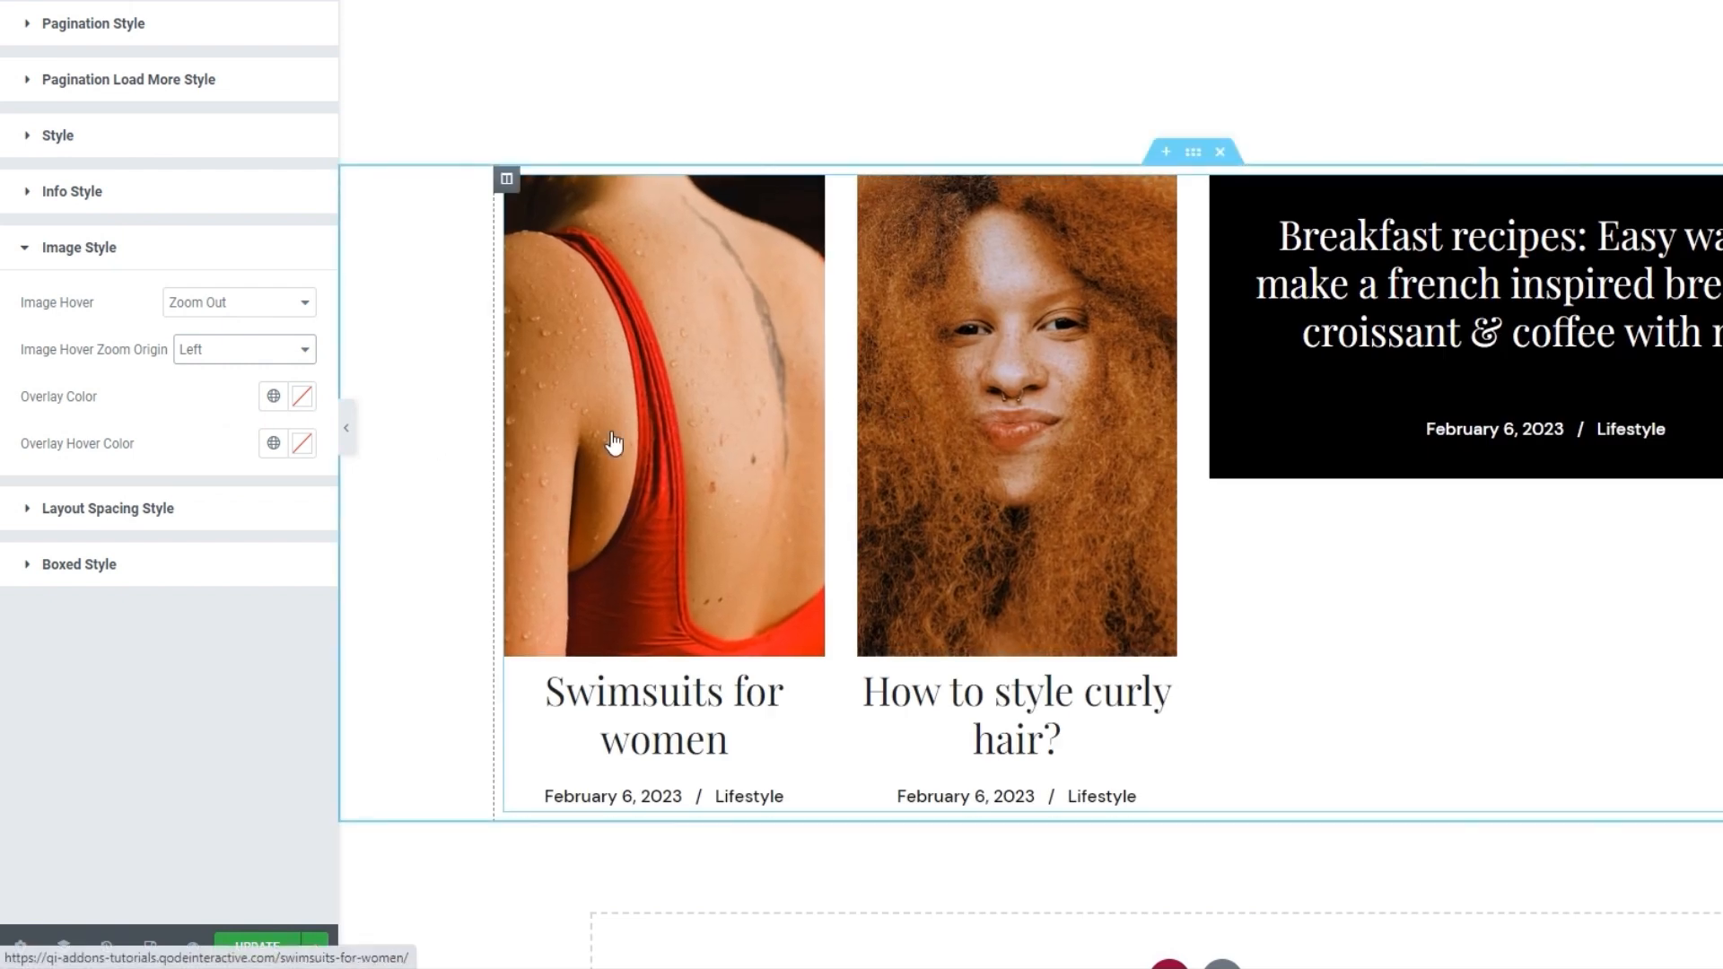
pyautogui.click(218, 355)
pyautogui.click(214, 439)
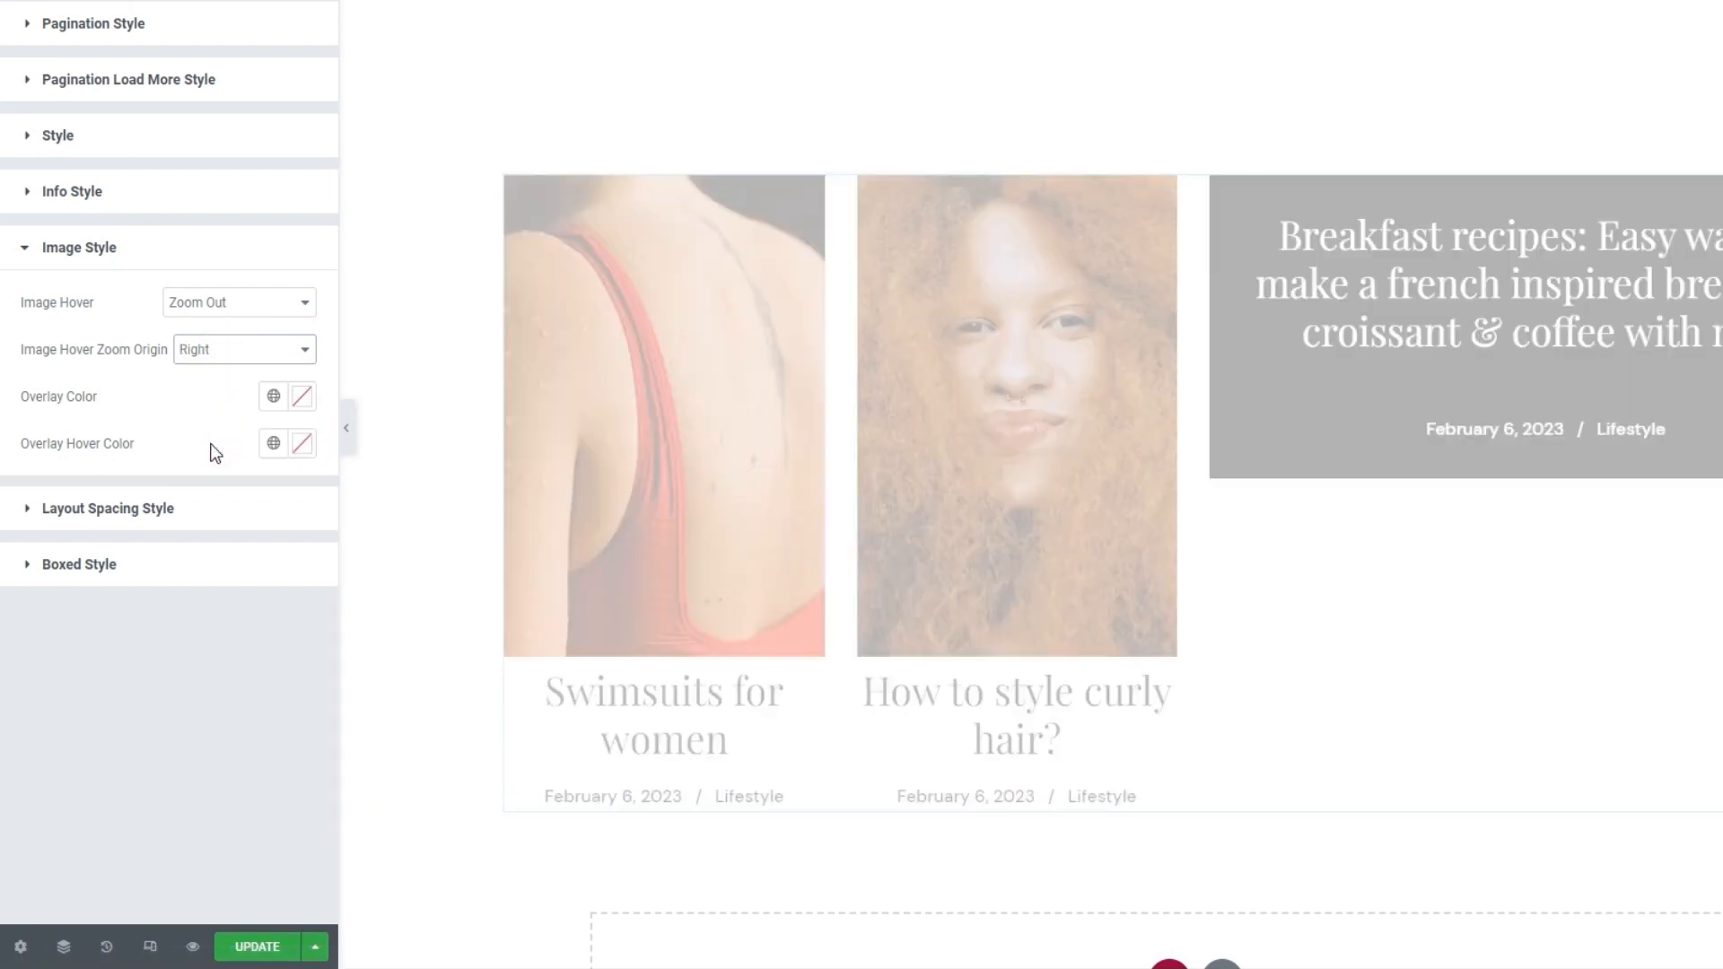
pyautogui.click(268, 350)
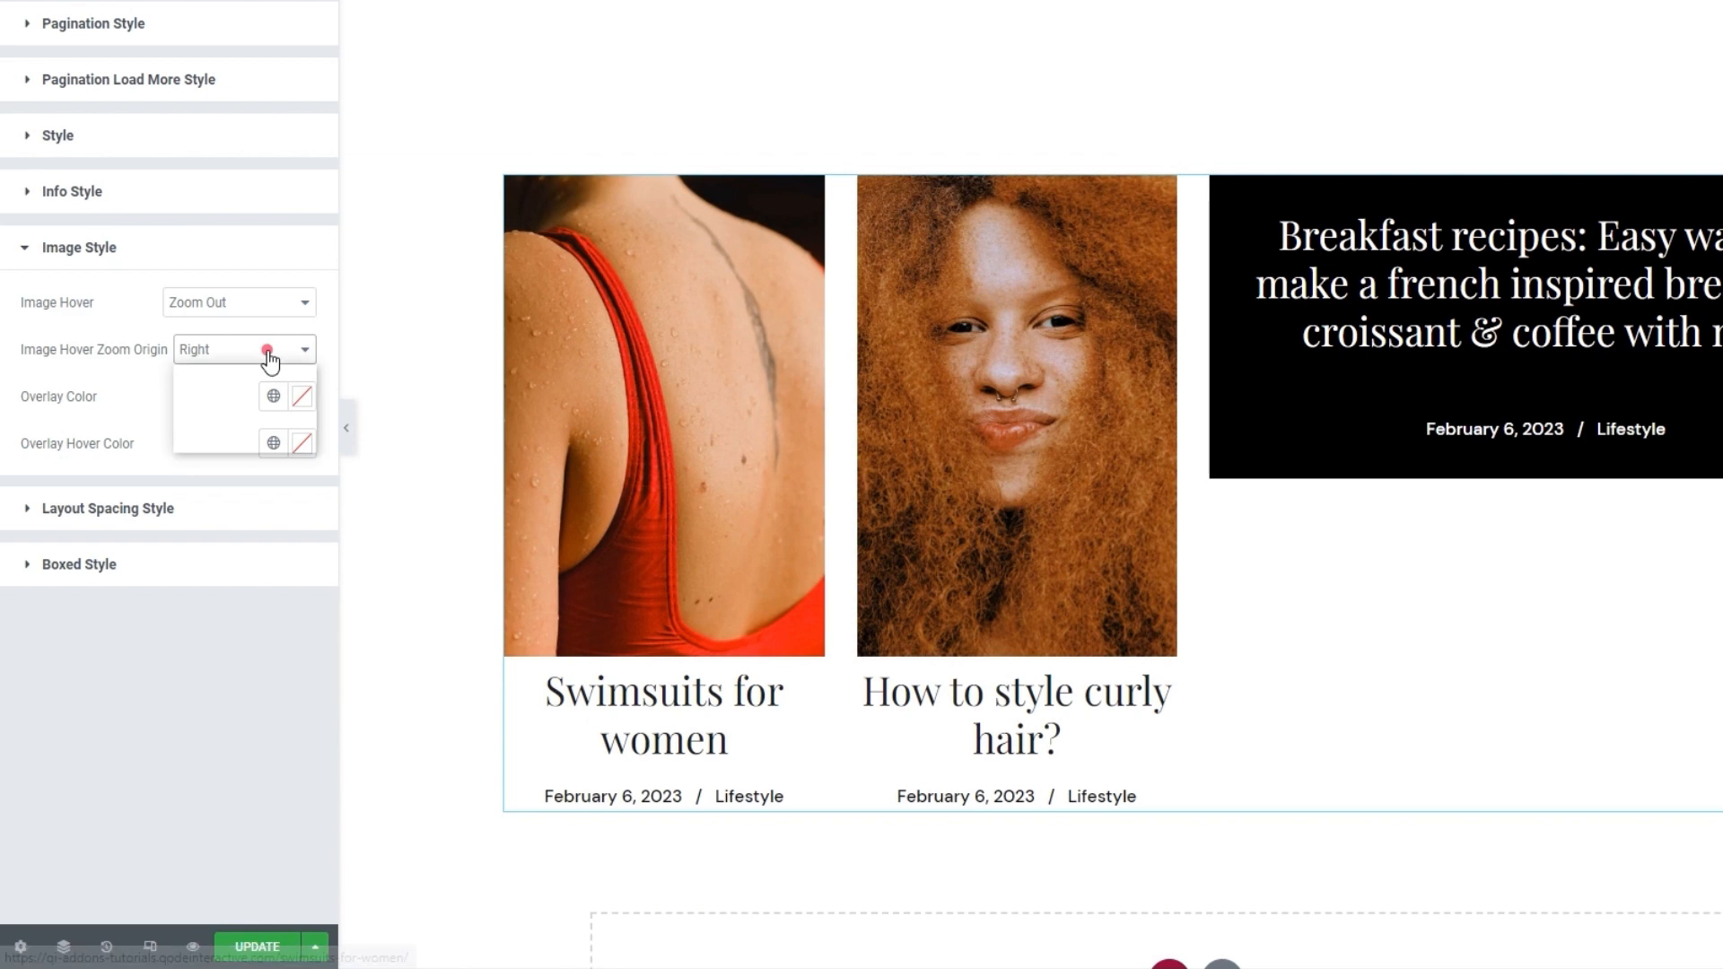
pyautogui.click(260, 369)
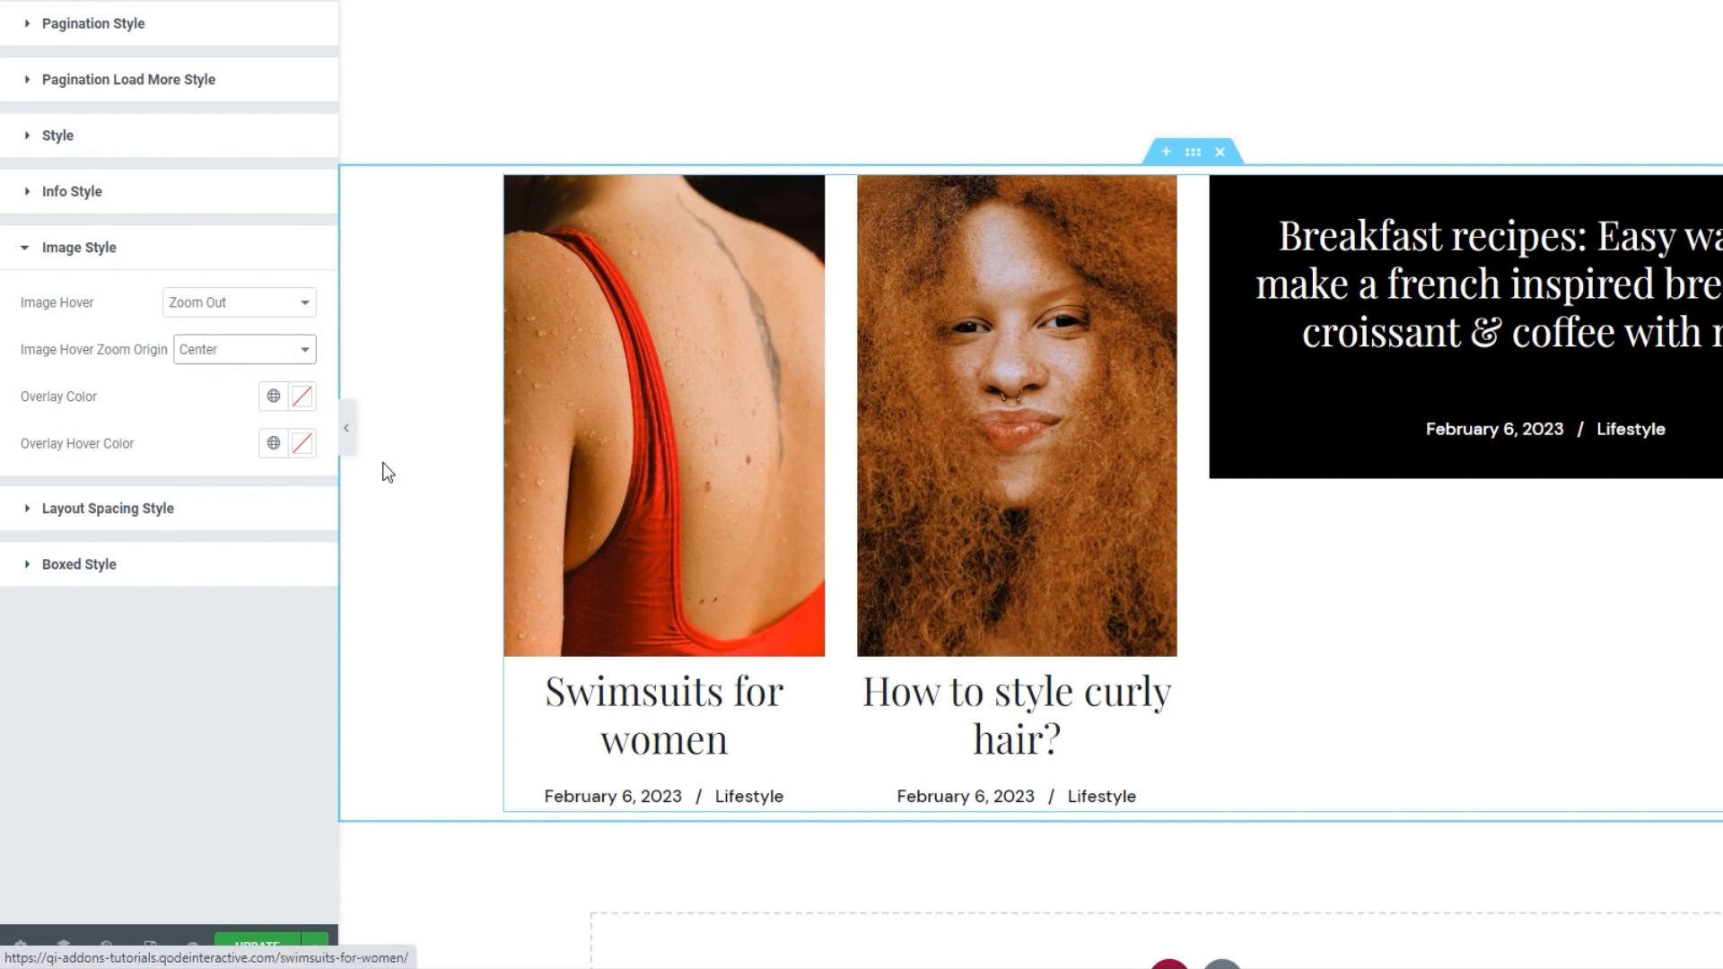
# Step: Try the semi-transparent red #D746465C as the images' Overlay Color, and clear it again
pyautogui.click(302, 398)
pyautogui.moveTo(276, 472); pyautogui.dragTo(221, 508)
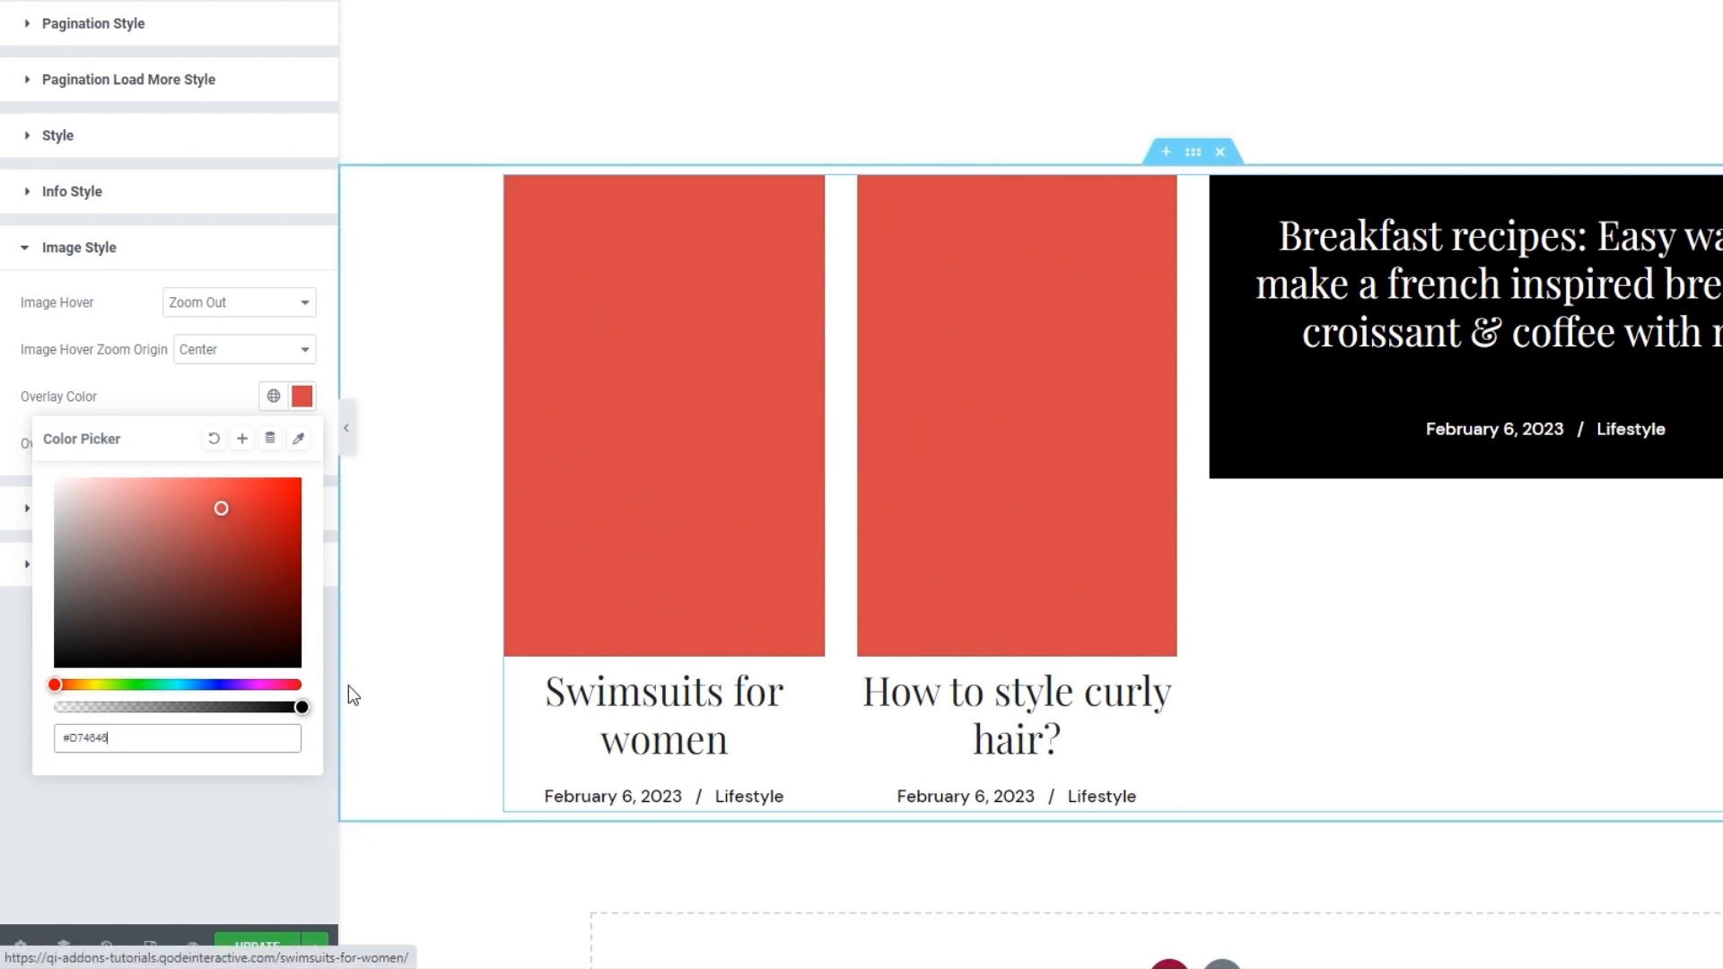
pyautogui.moveTo(302, 708); pyautogui.dragTo(143, 718)
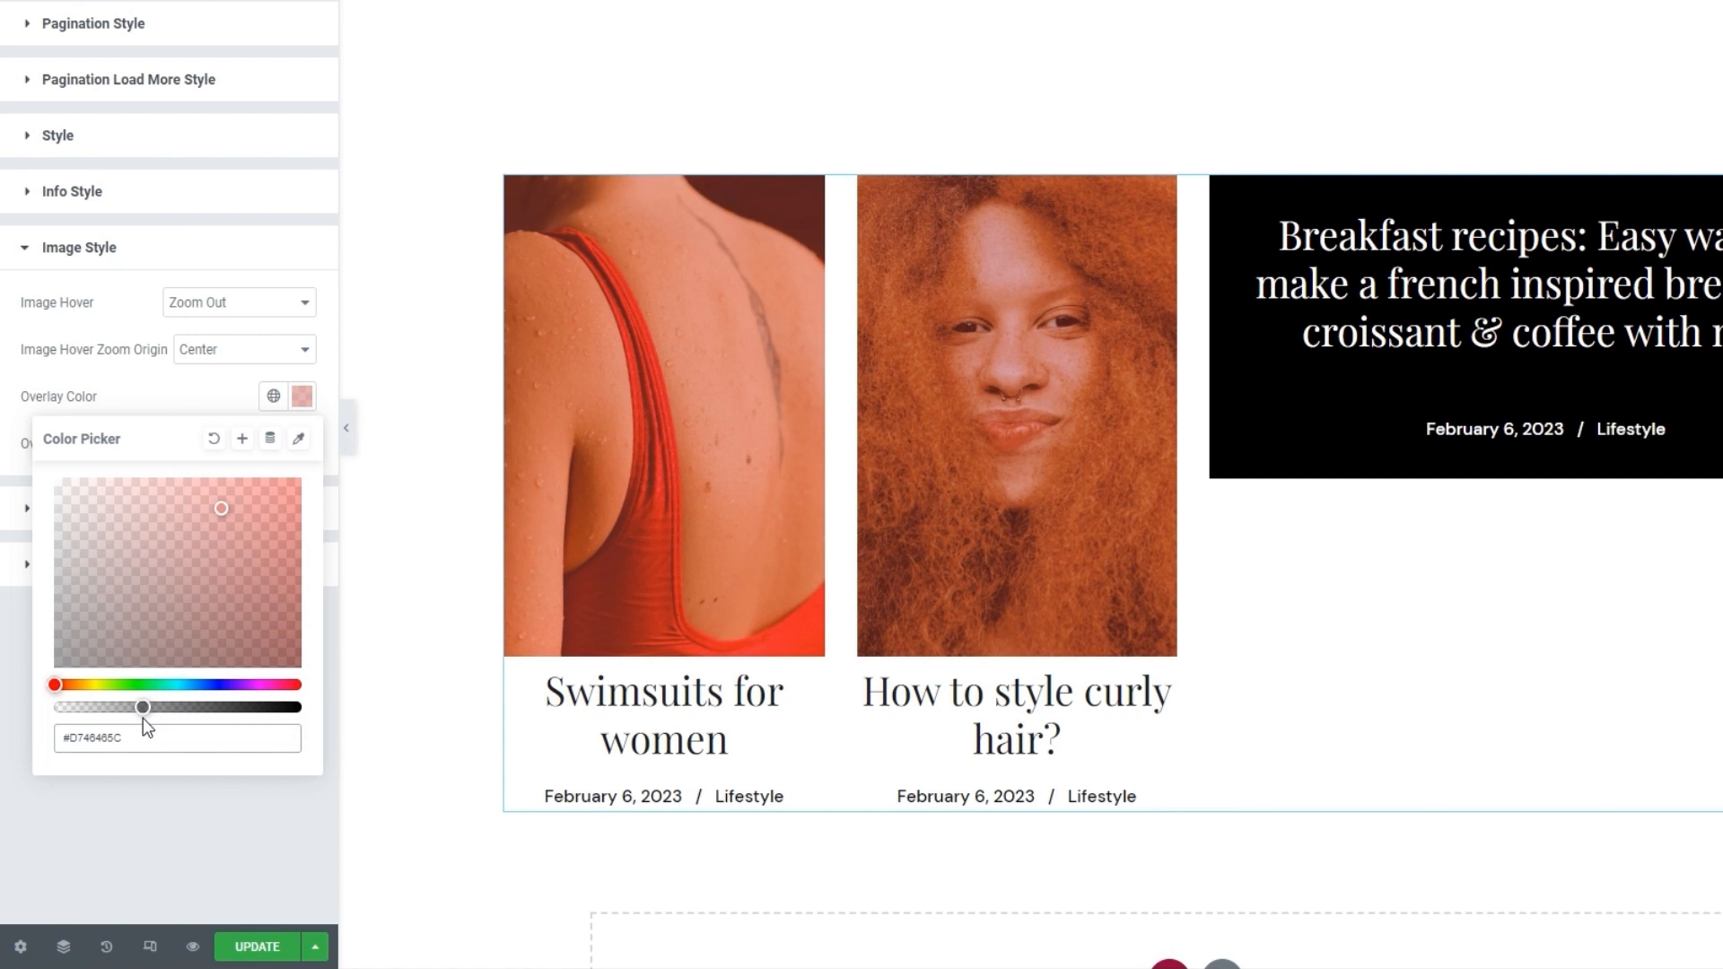
pyautogui.click(213, 437)
pyautogui.click(237, 395)
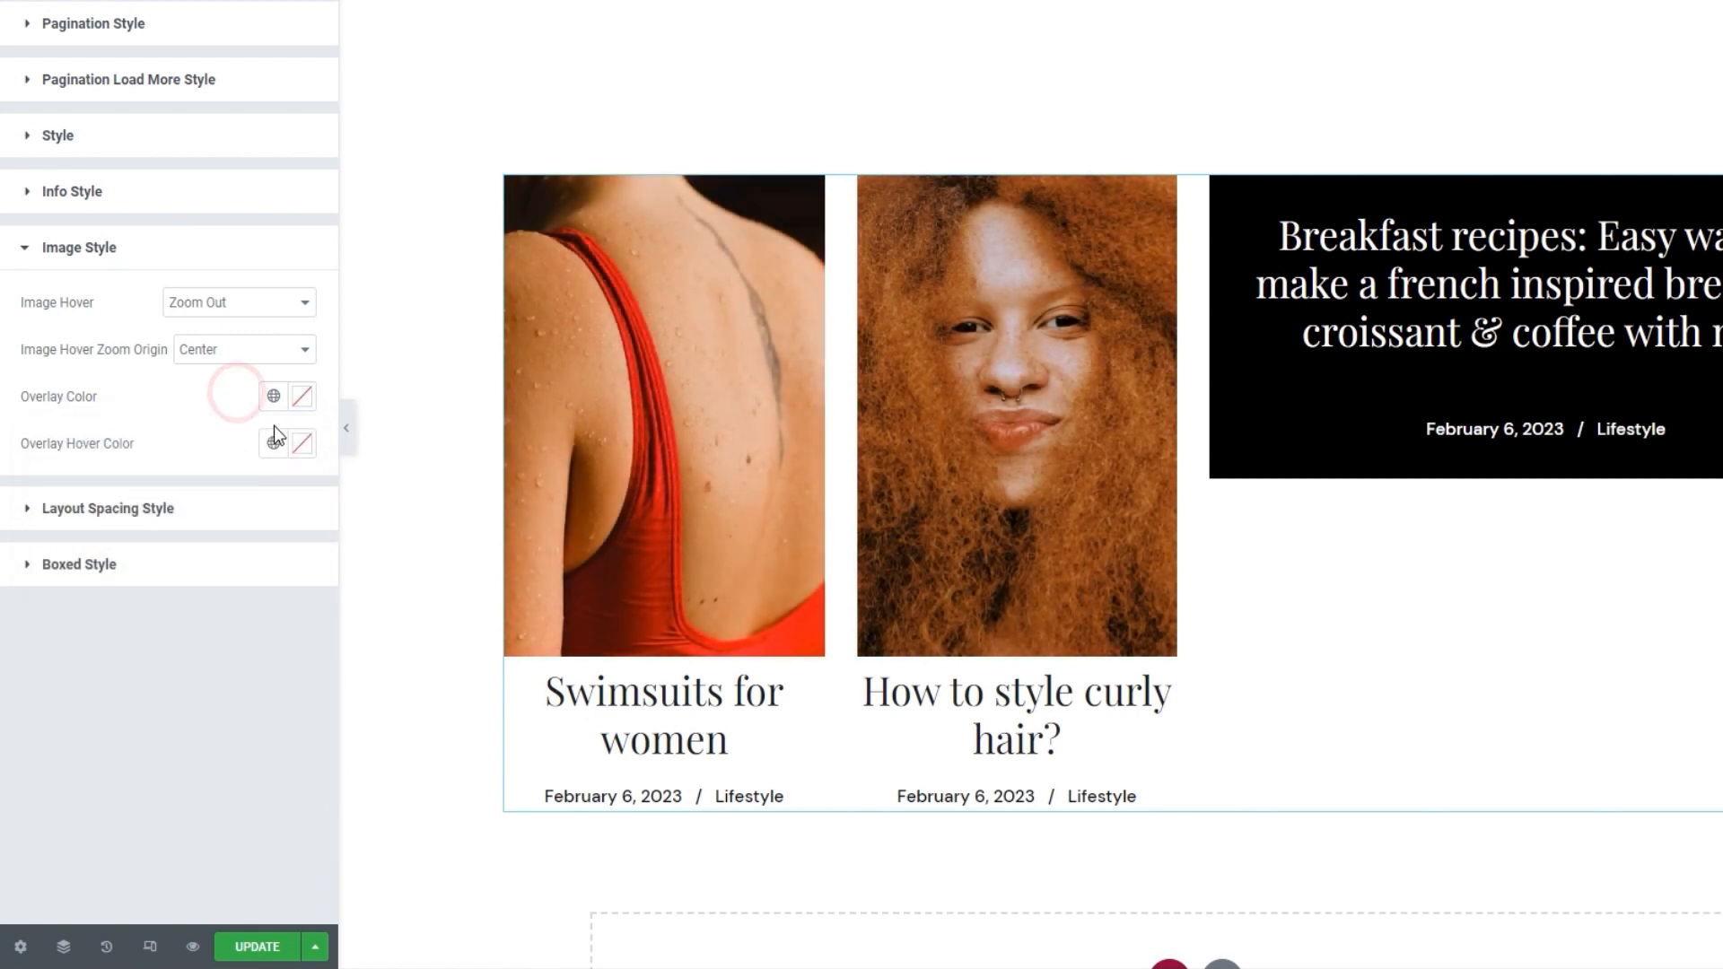
# Step: Set the images' Overlay Hover Color to the semi-transparent red #984C4C91
pyautogui.click(305, 445)
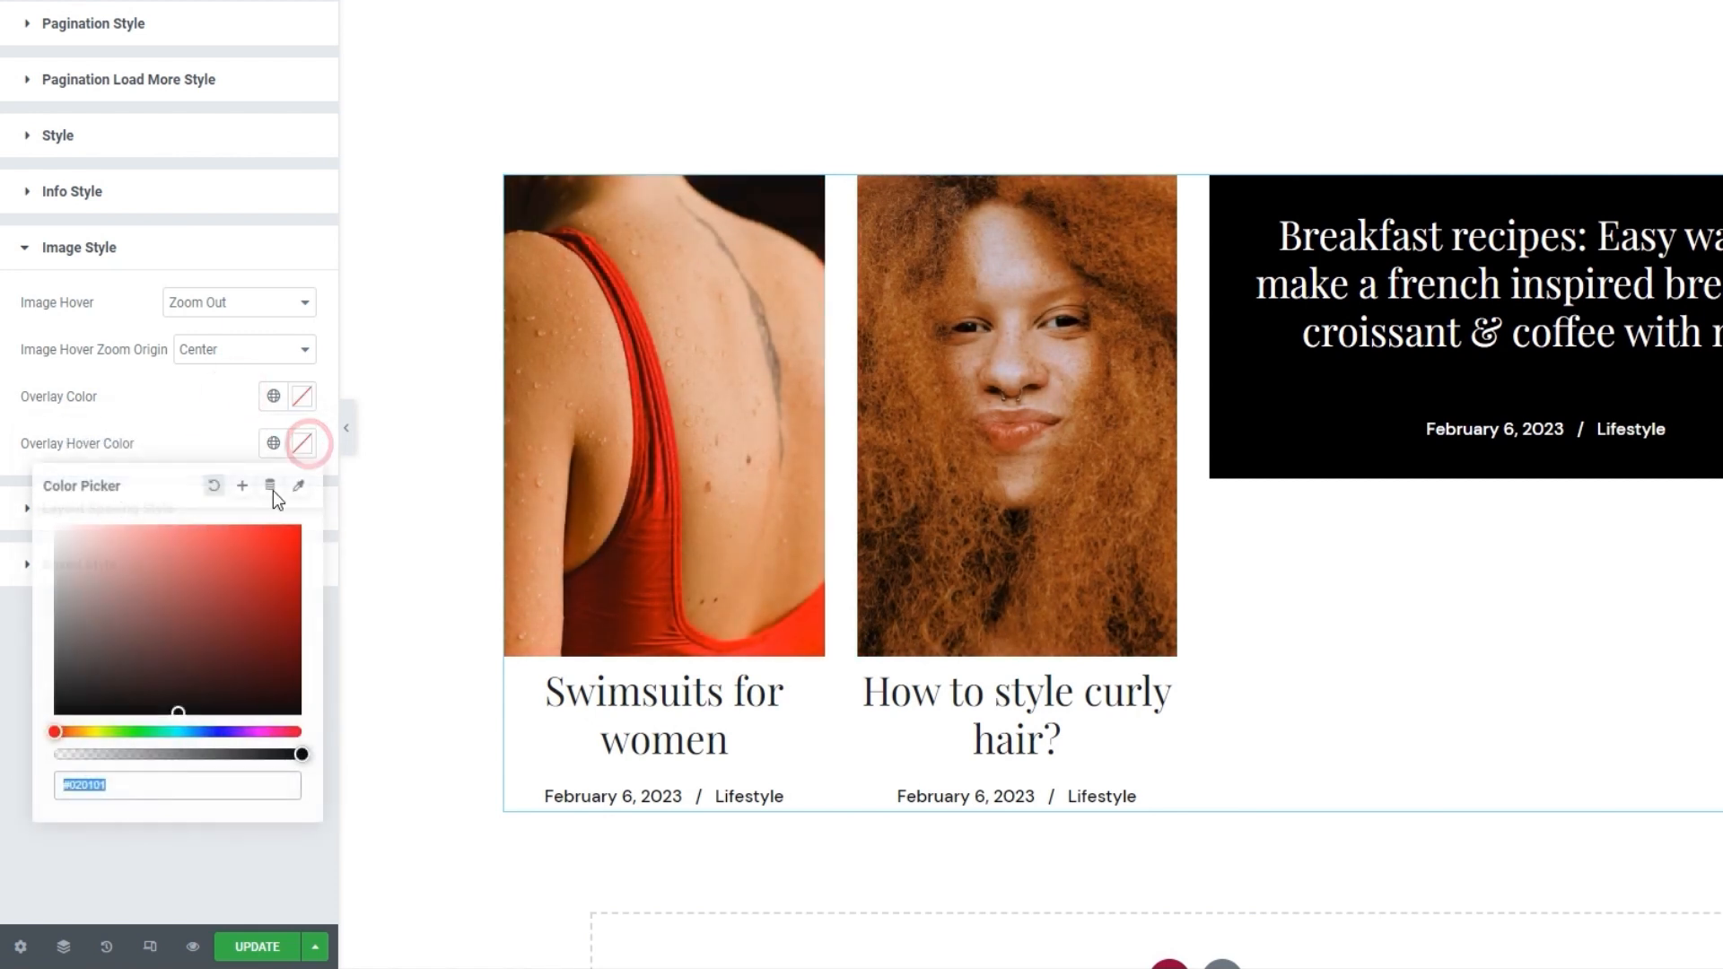
pyautogui.moveTo(194, 610); pyautogui.dragTo(177, 601)
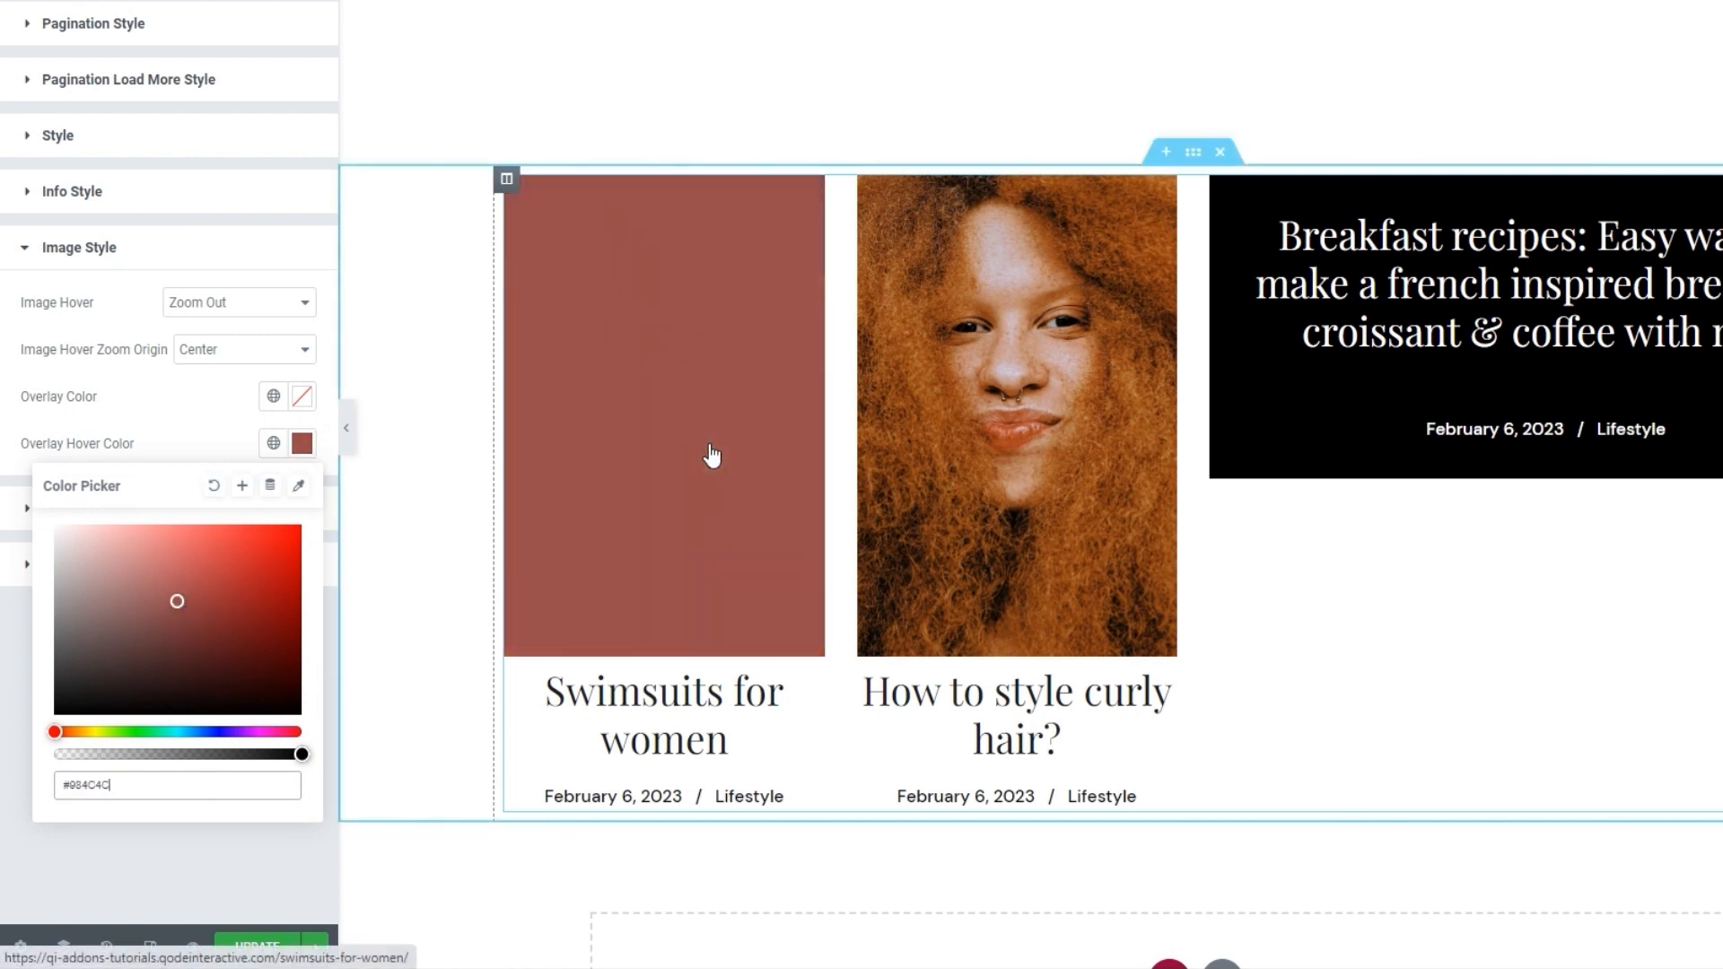
pyautogui.moveTo(135, 753); pyautogui.dragTo(196, 748)
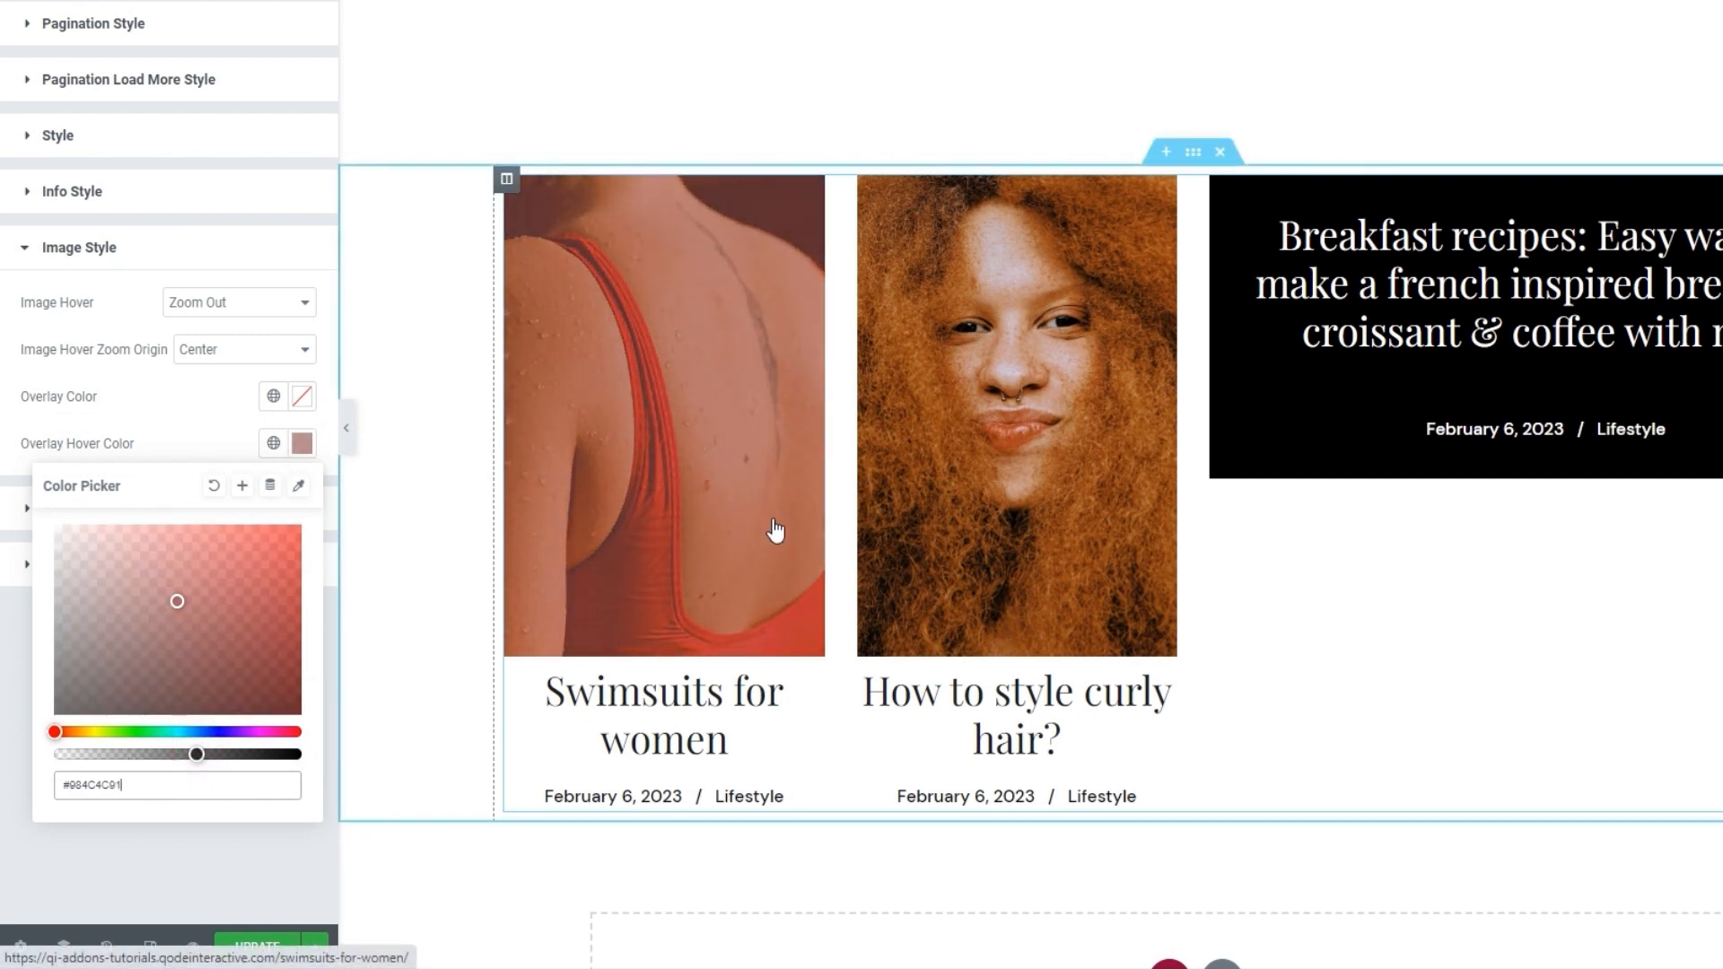
# Step: Clear the images' Overlay Hover Color in Image Style
pyautogui.click(214, 485)
pyautogui.click(224, 434)
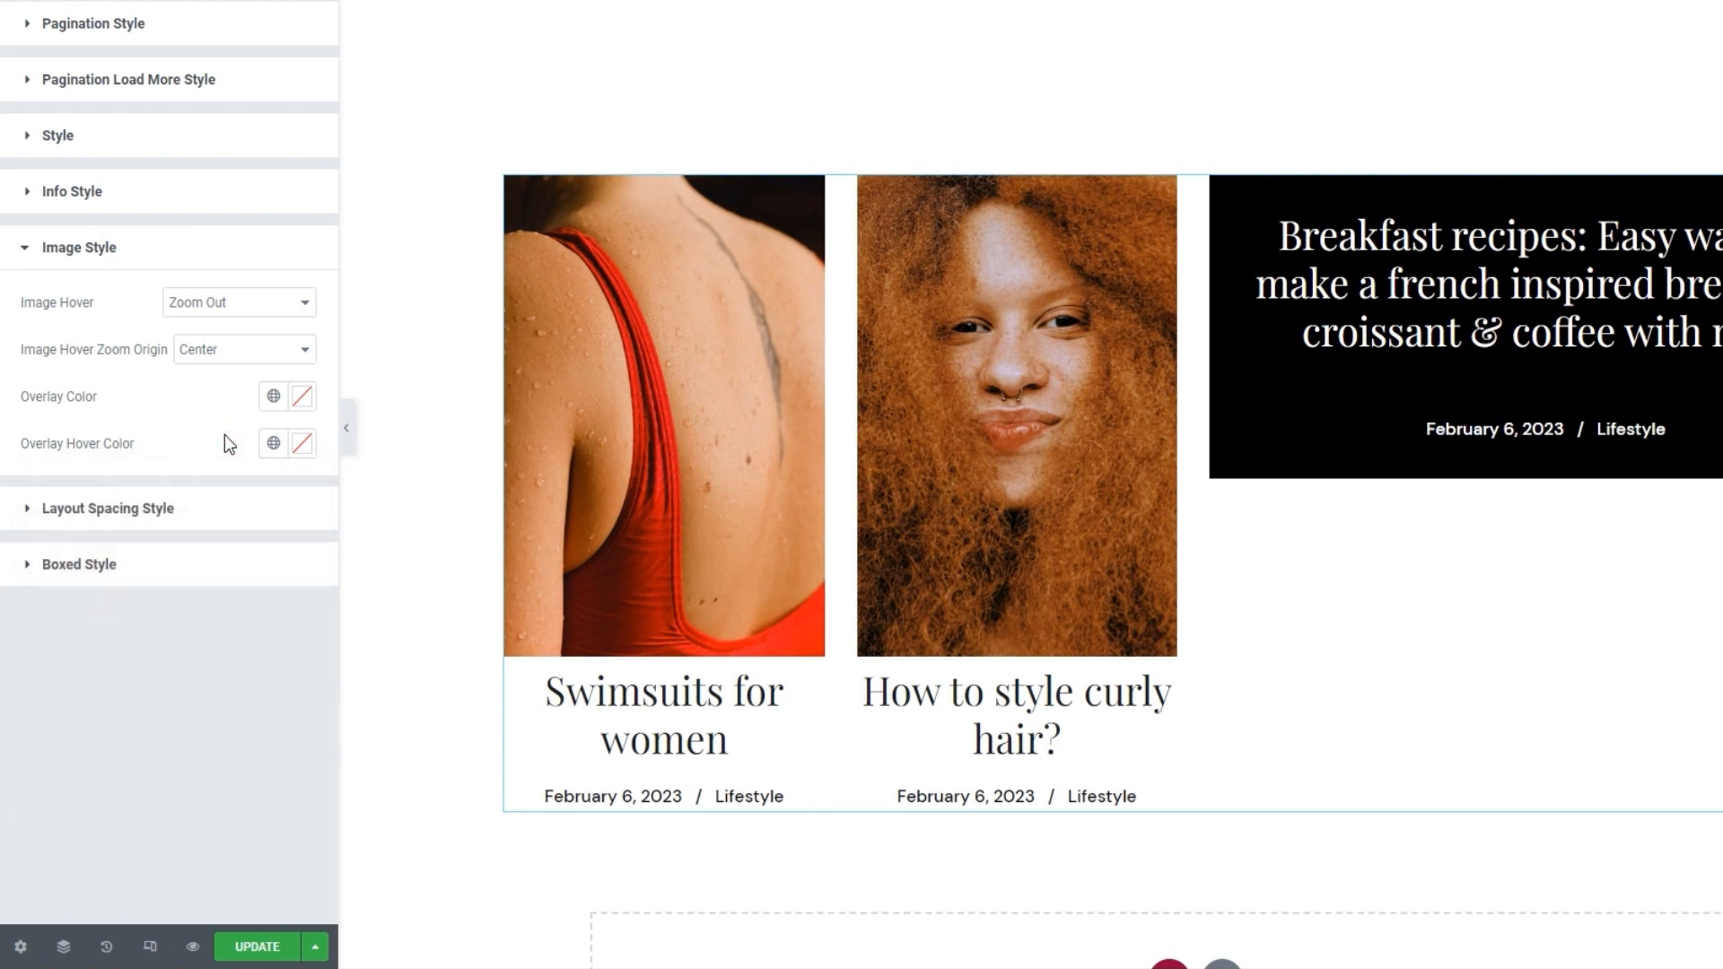
# Step: In Layout Spacing Style, try an Image Margin Bottom of 33 px, and set it to 15 px
pyautogui.click(236, 513)
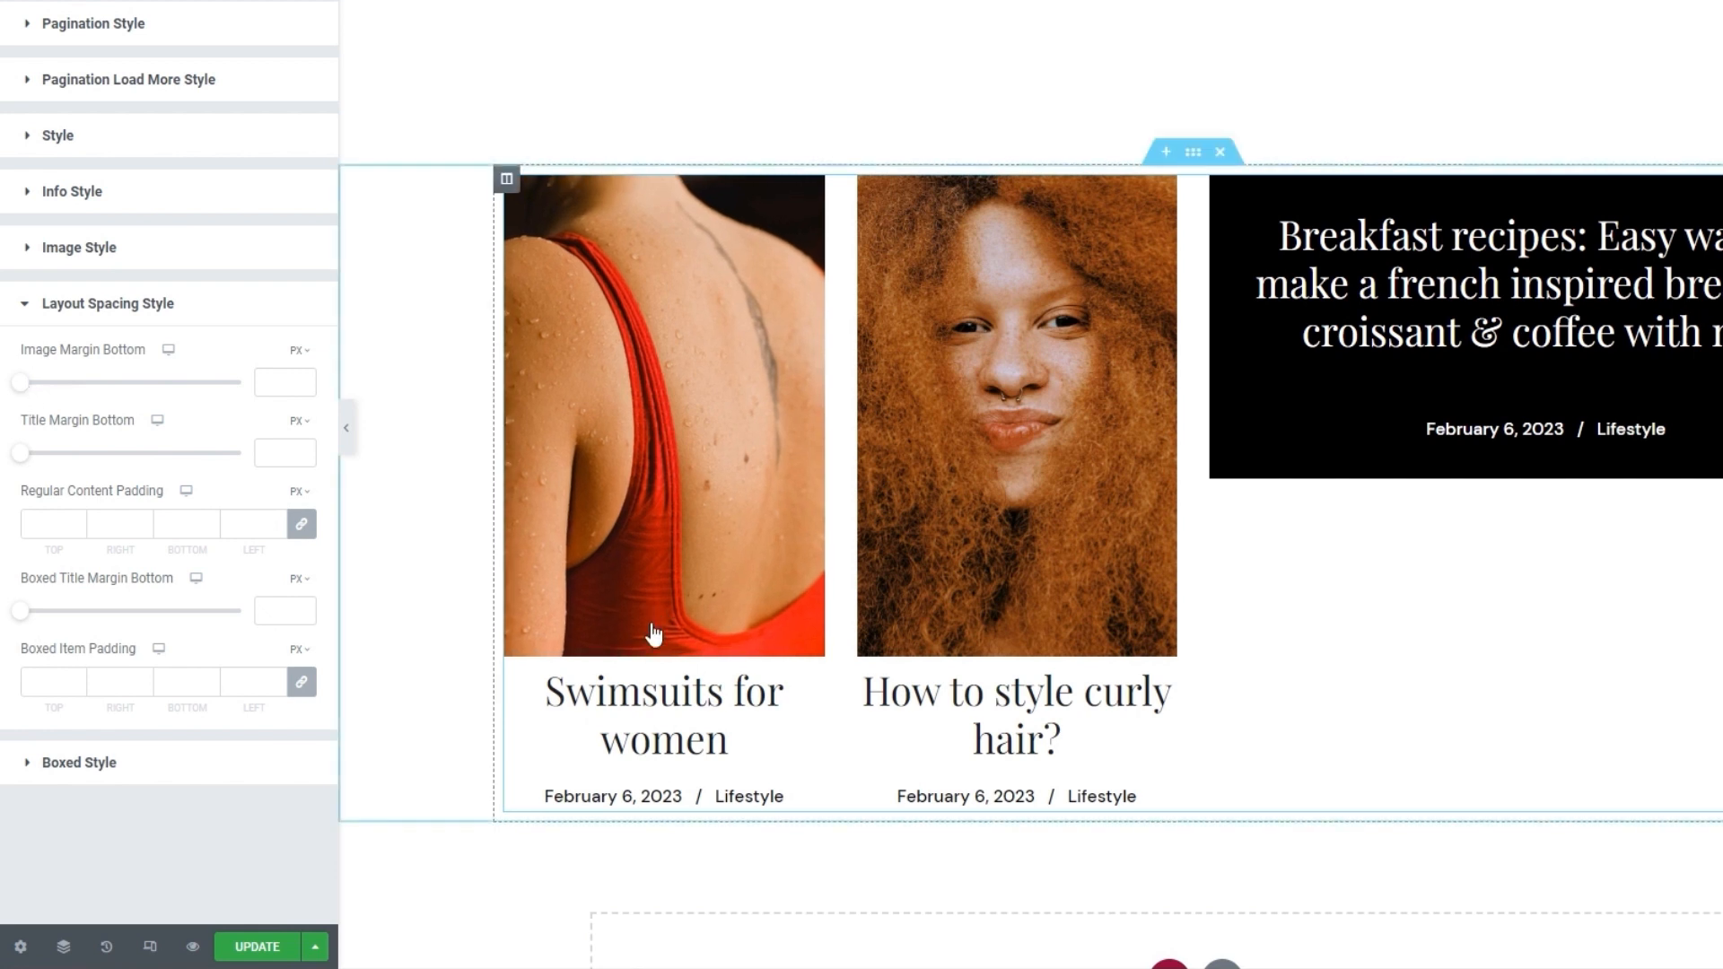
pyautogui.moveTo(20, 382); pyautogui.dragTo(94, 384)
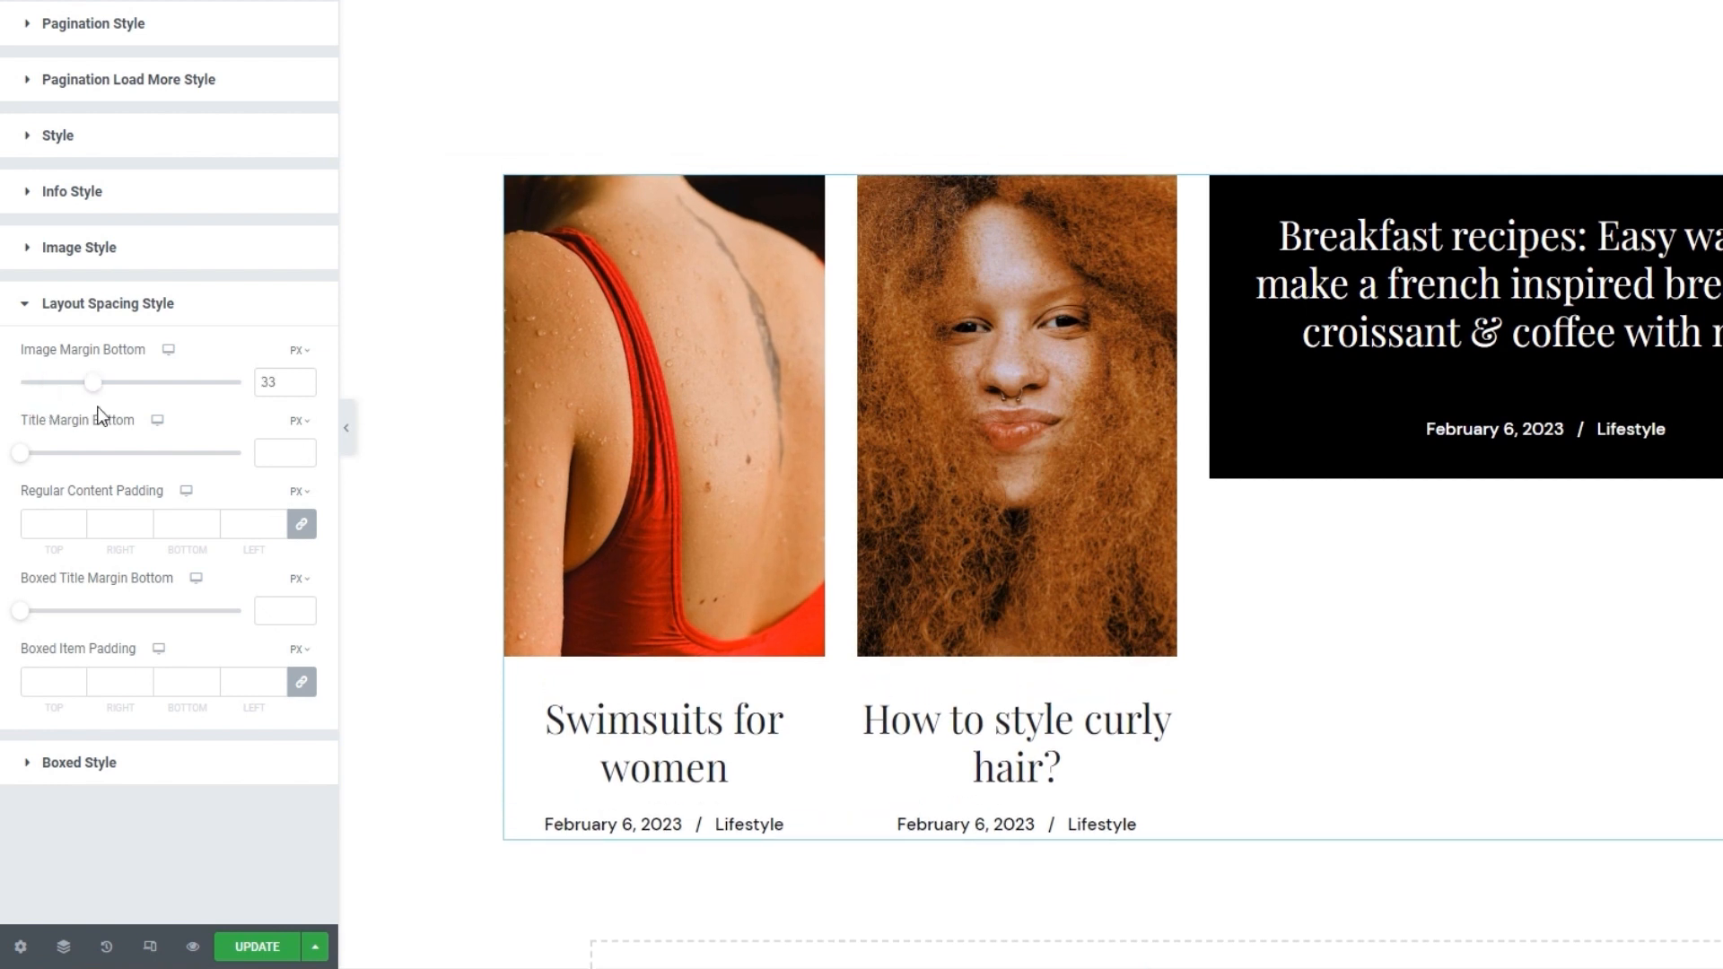
pyautogui.doubleClick(267, 382)
pyautogui.write('15')
pyautogui.click(232, 417)
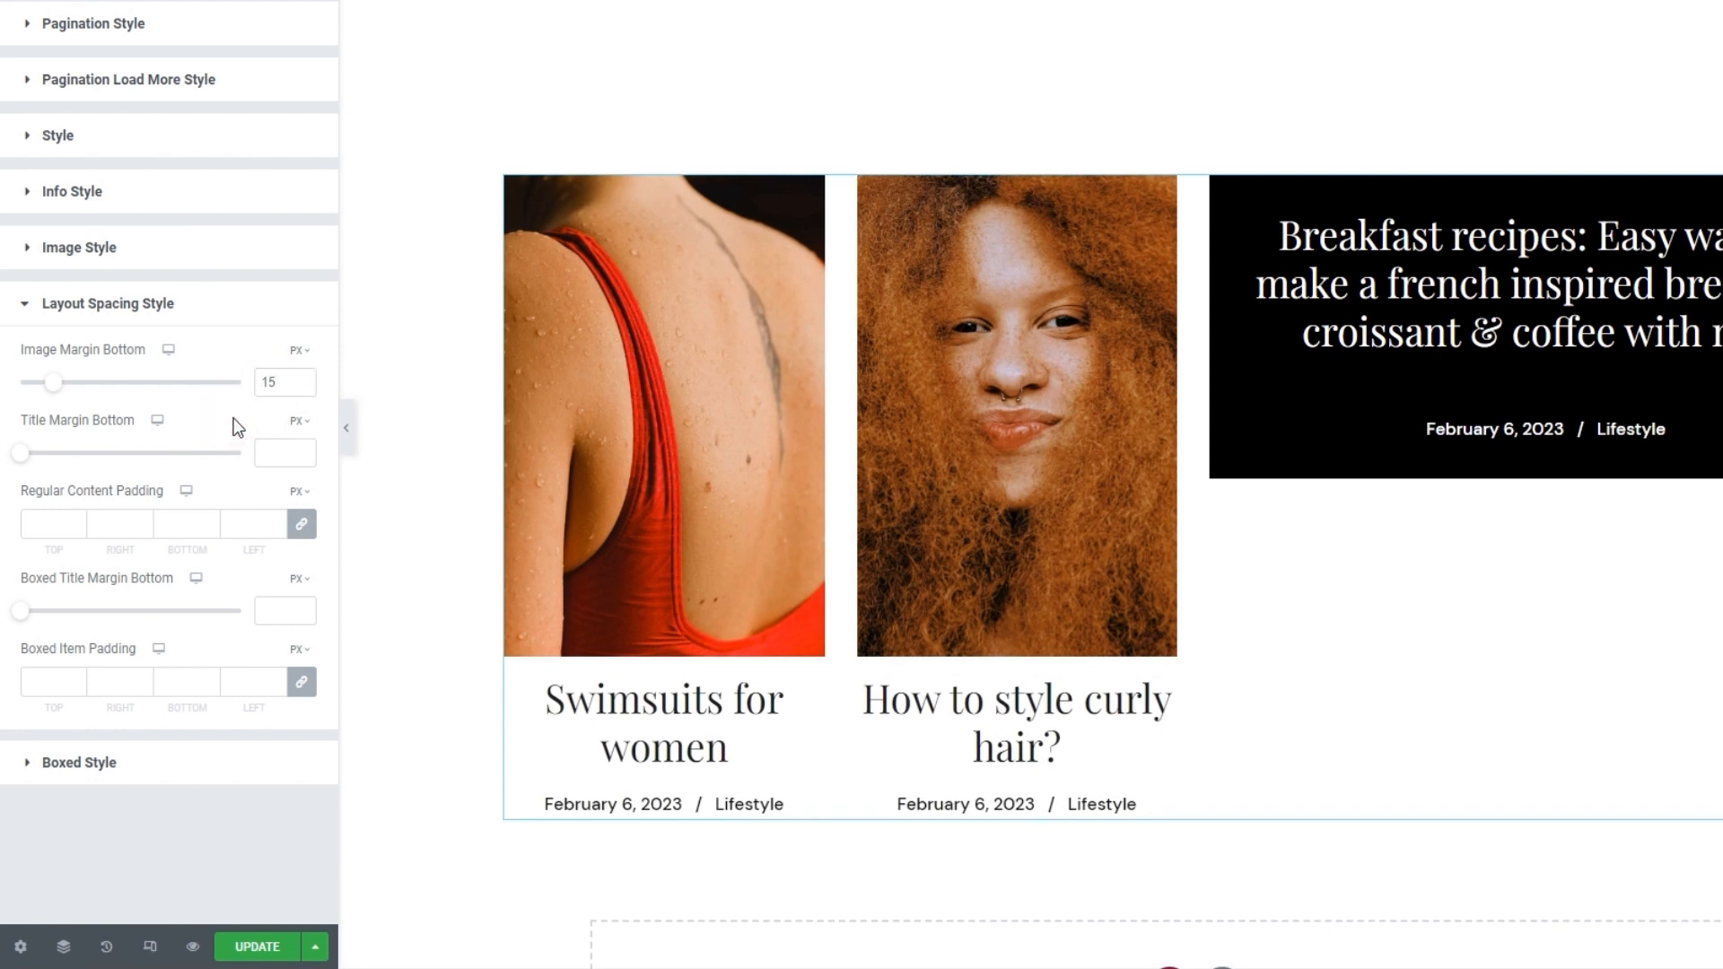
# Step: Try a Title Margin Bottom of 26 px, and set it to 15 px
pyautogui.moveTo(20, 457); pyautogui.dragTo(82, 465)
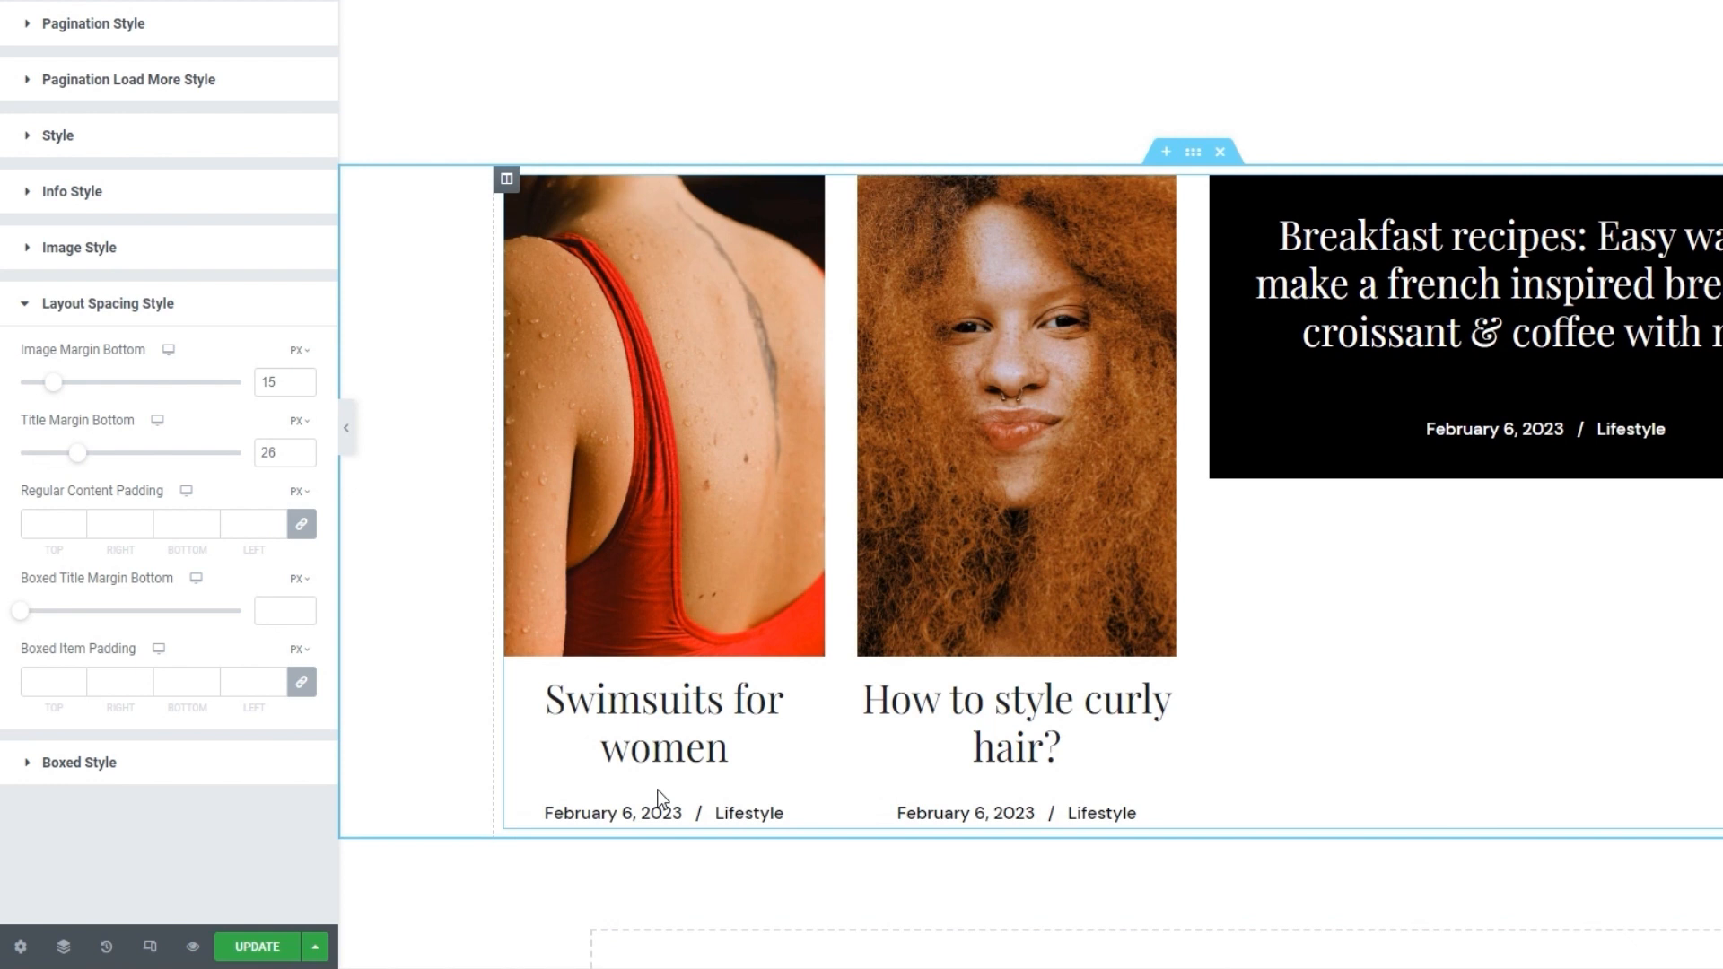
pyautogui.doubleClick(258, 452)
pyautogui.write('15')
pyautogui.click(248, 483)
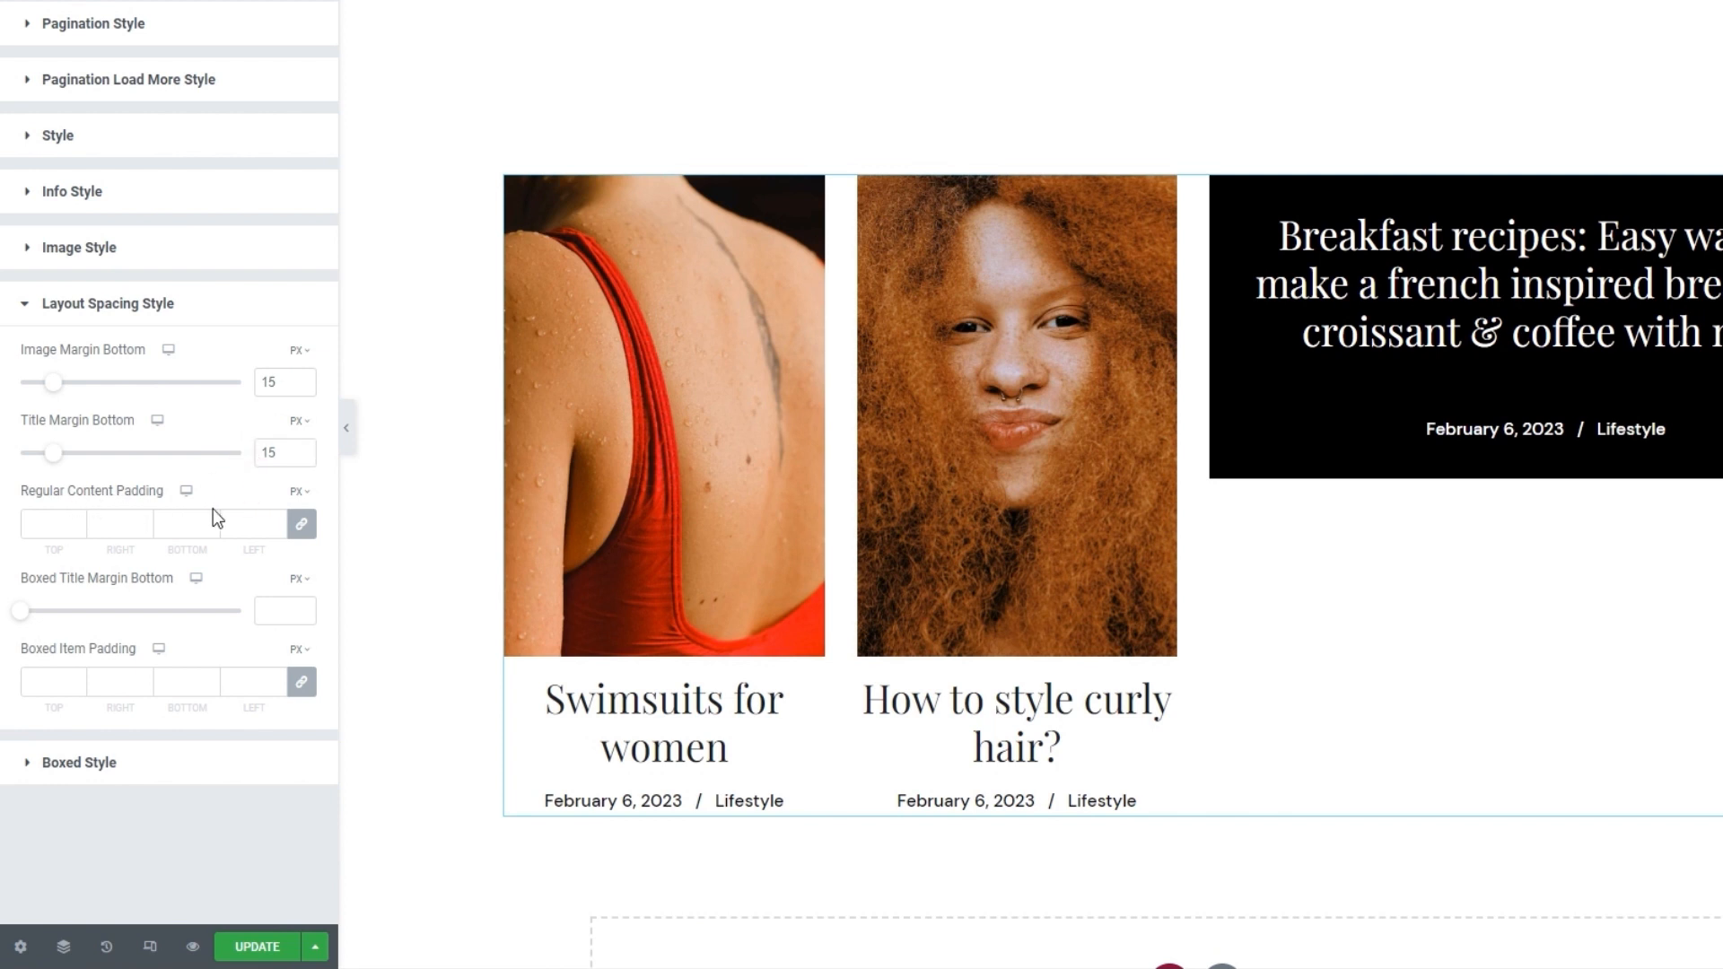
# Step: Try Regular Content Padding of 17 and 45 px on all sides, and clear it again
pyautogui.click(74, 520)
pyautogui.write('15')
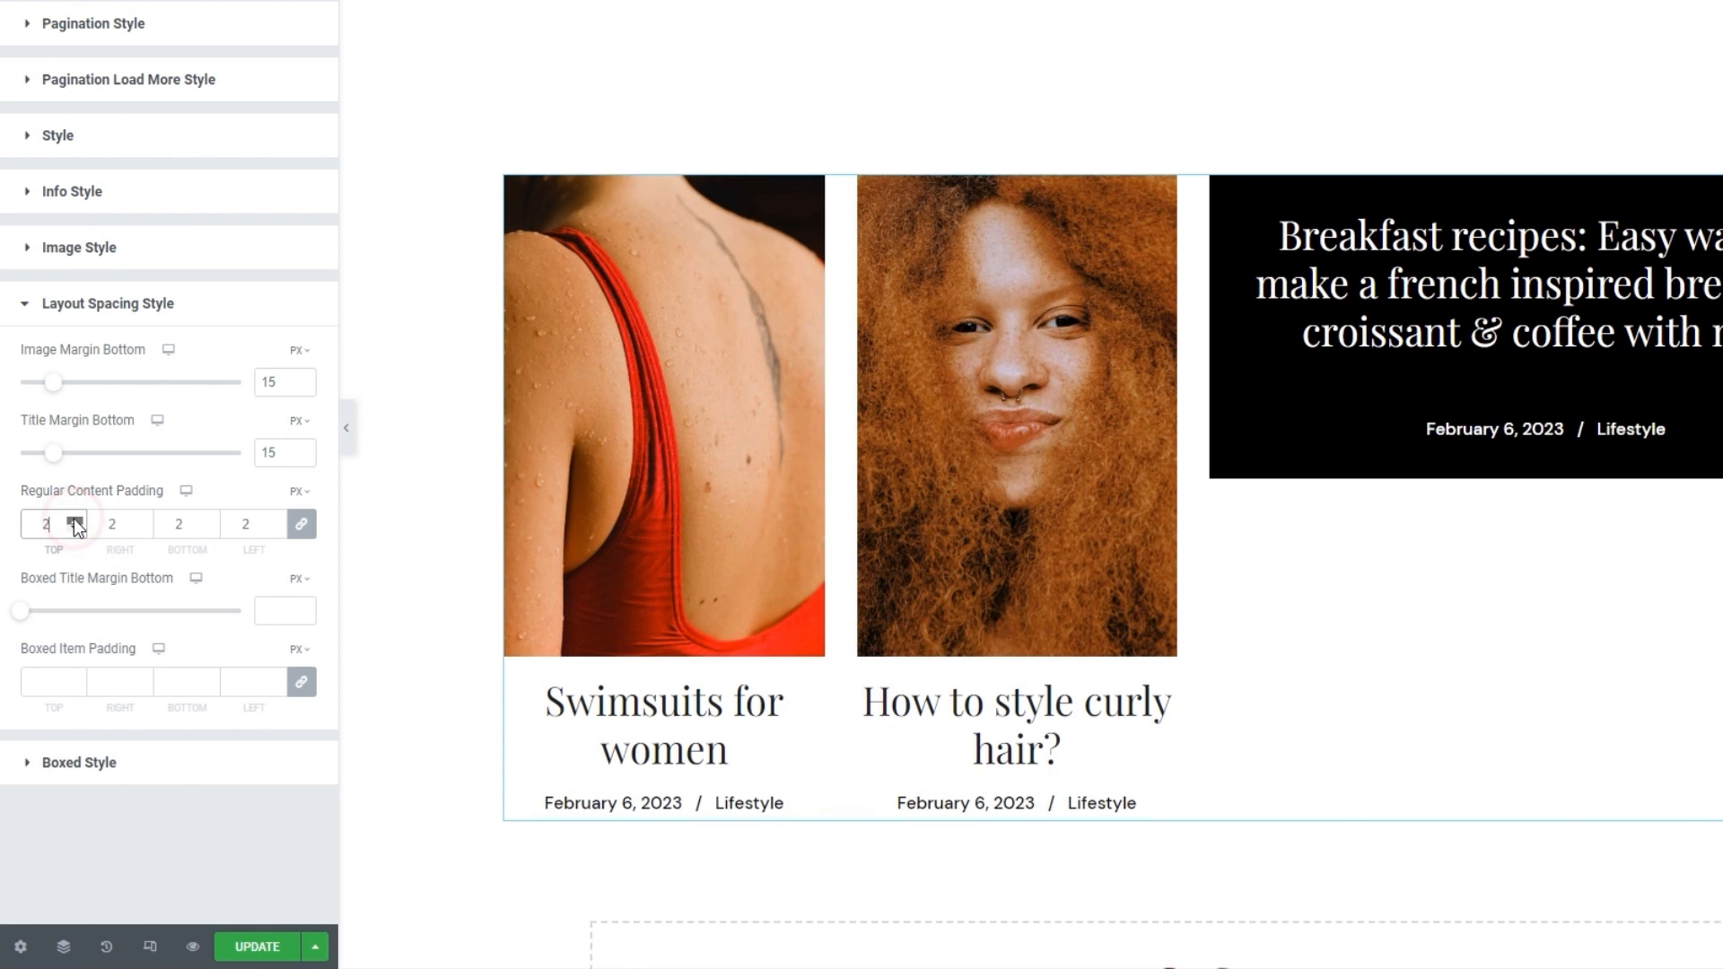
pyautogui.click(76, 520)
pyautogui.click(76, 519)
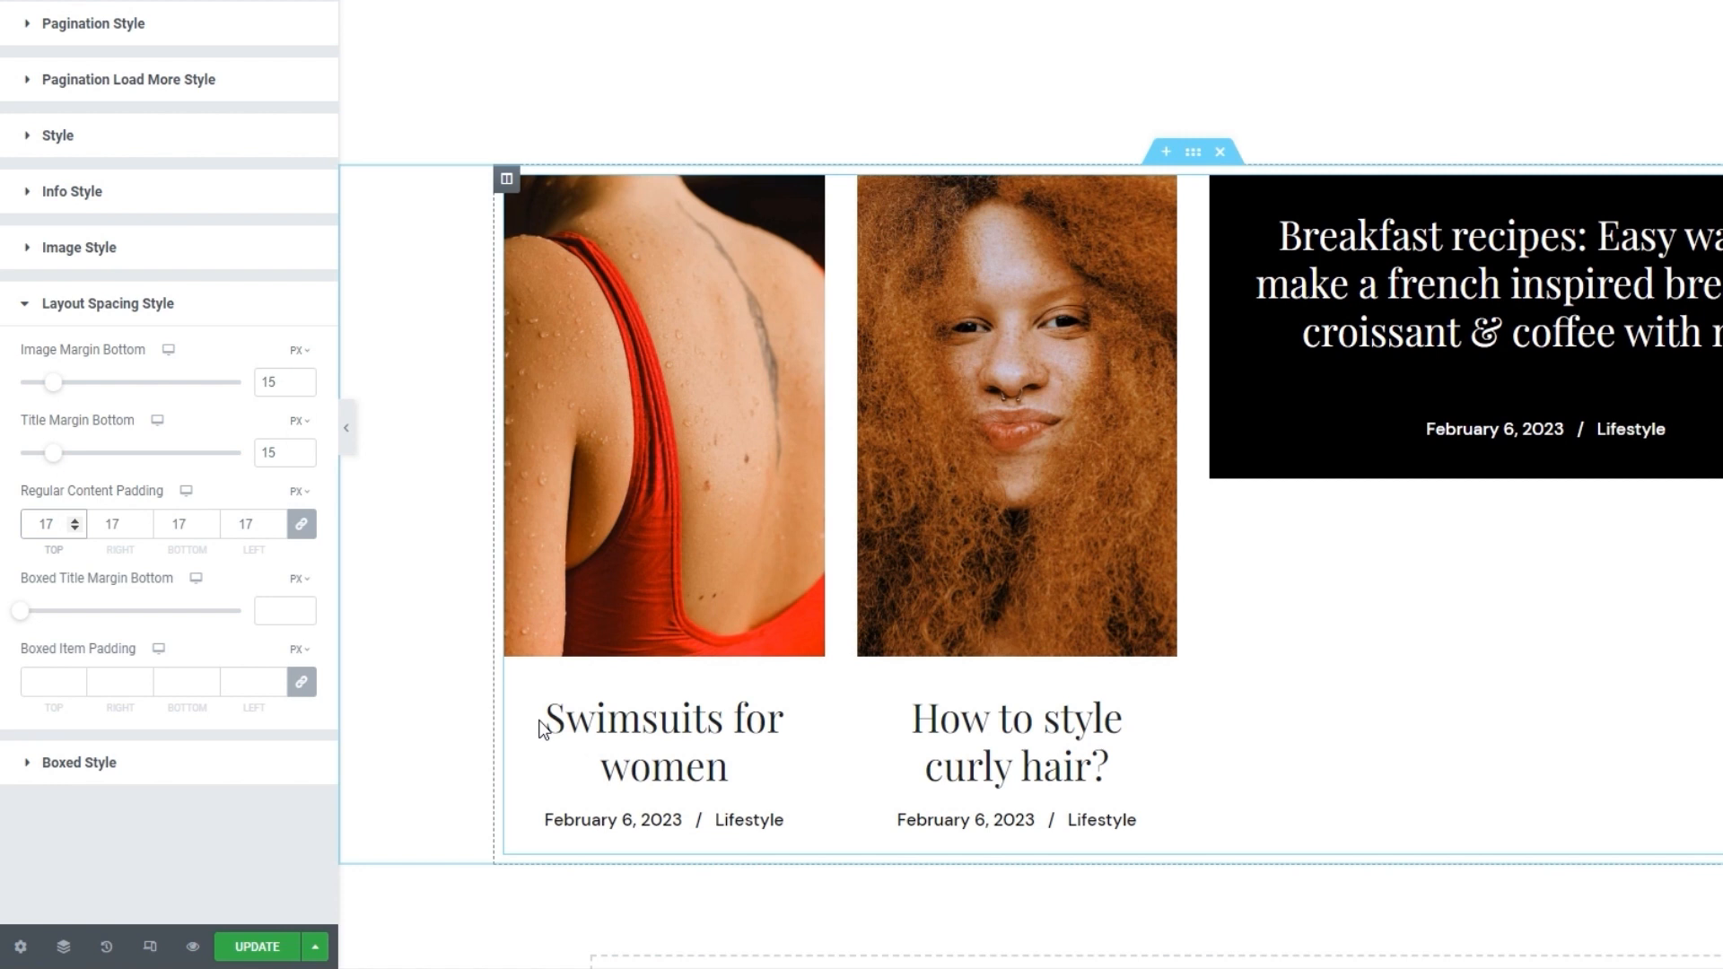
pyautogui.moveTo(75, 520); pyautogui.dragTo(76, 521)
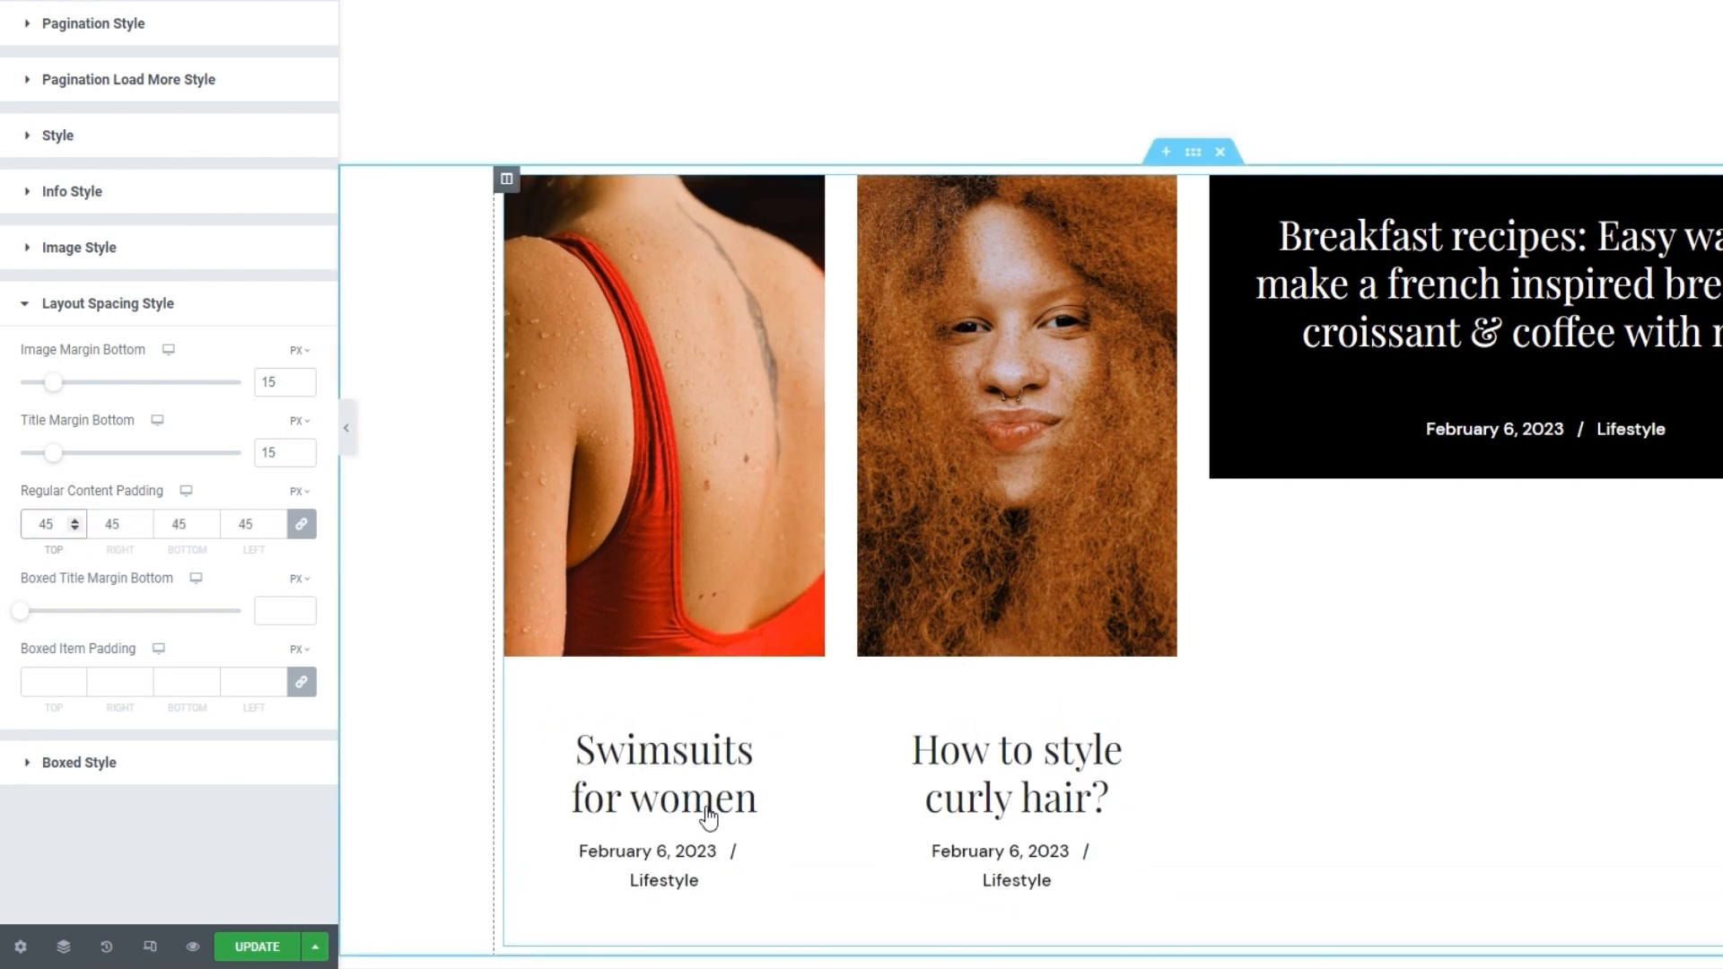
pyautogui.doubleClick(47, 526)
pyautogui.press('BackSpace')
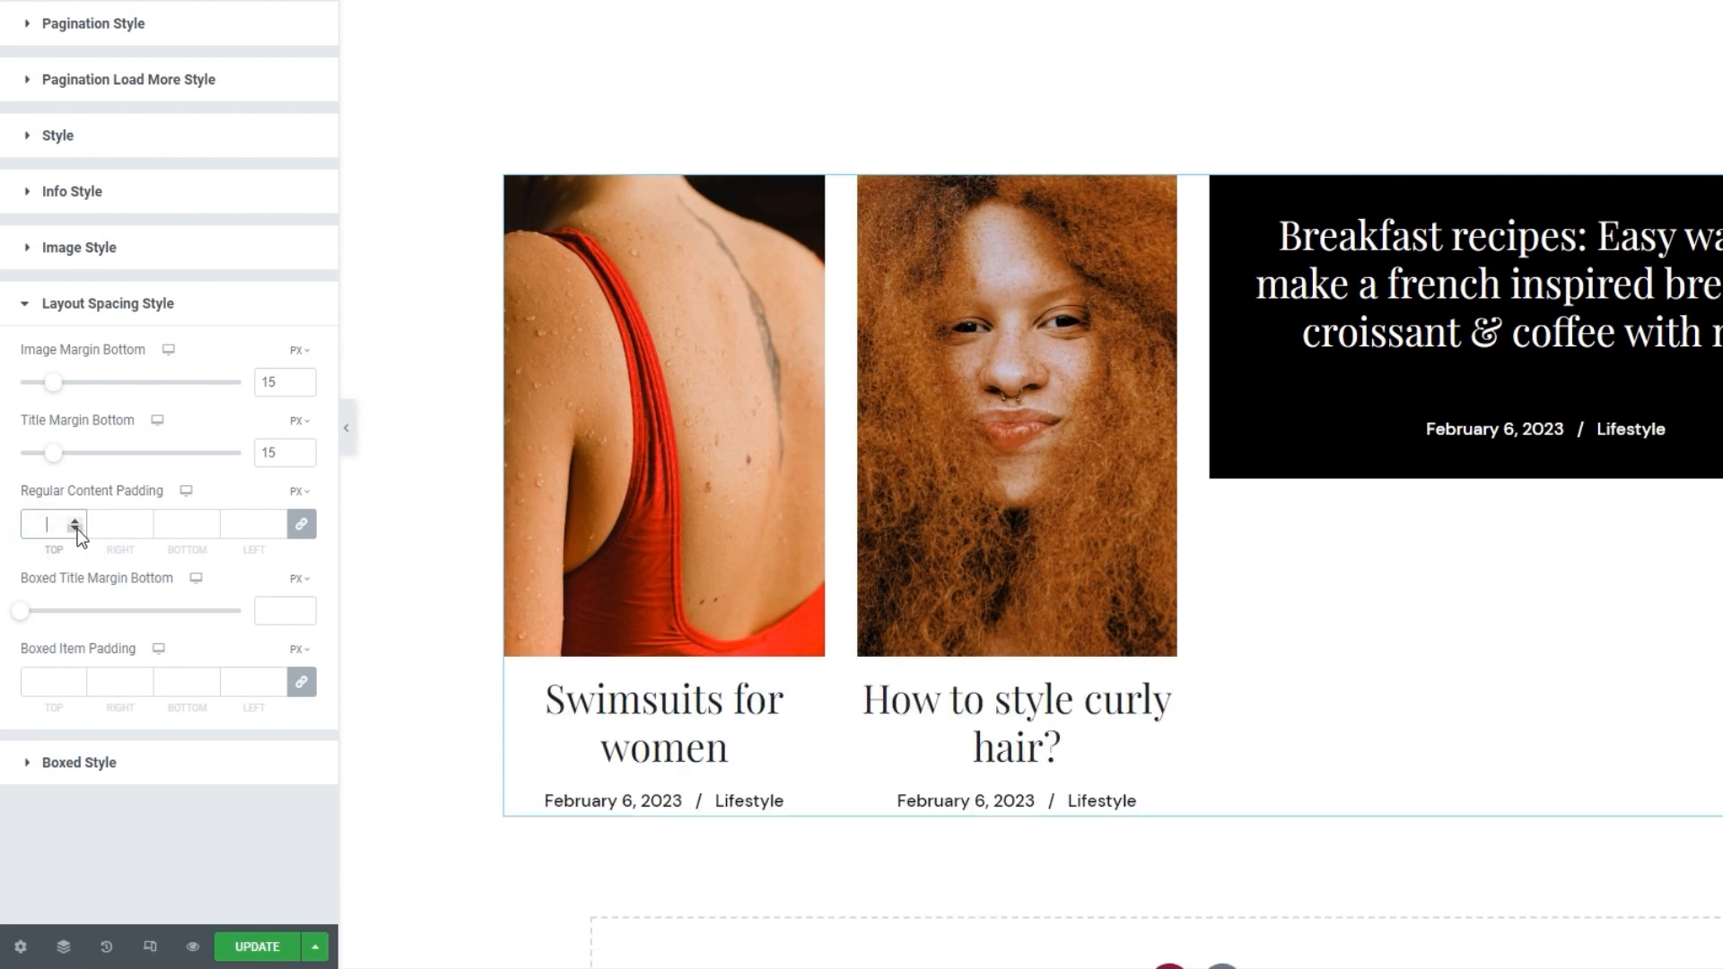
# Step: Unlink the Regular Content Padding sides, try a top padding of 40 px, and set it back to 0
pyautogui.click(299, 535)
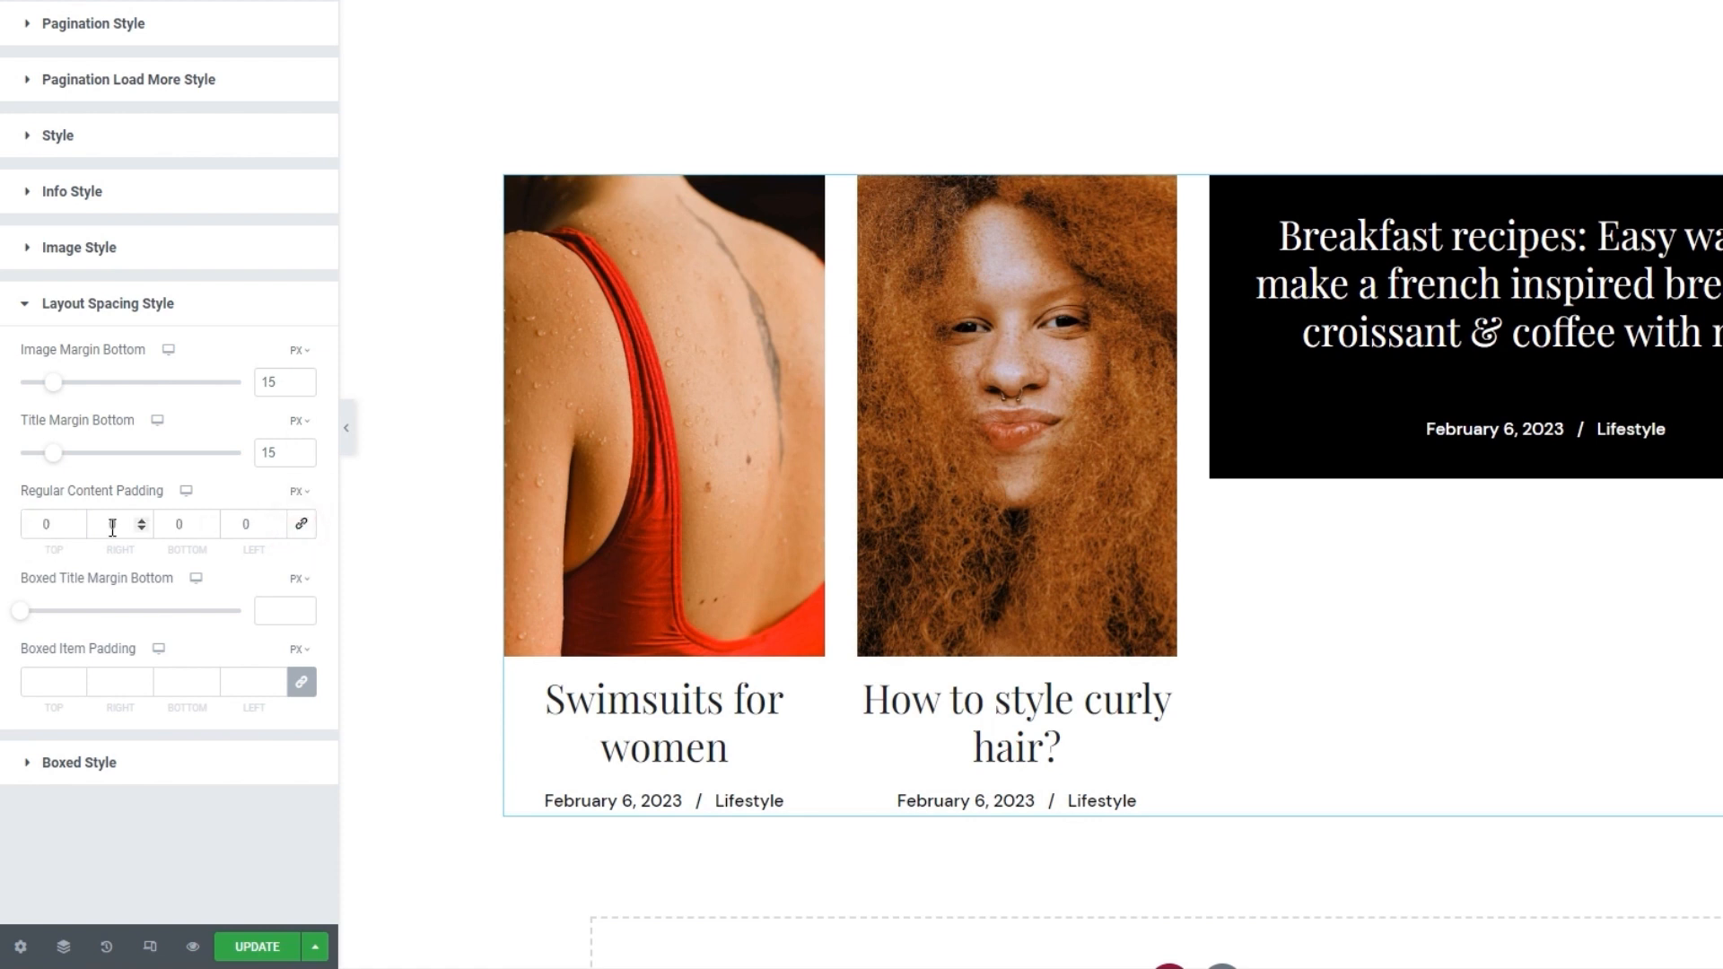
pyautogui.moveTo(54, 526); pyautogui.dragTo(15, 528)
pyautogui.write('40')
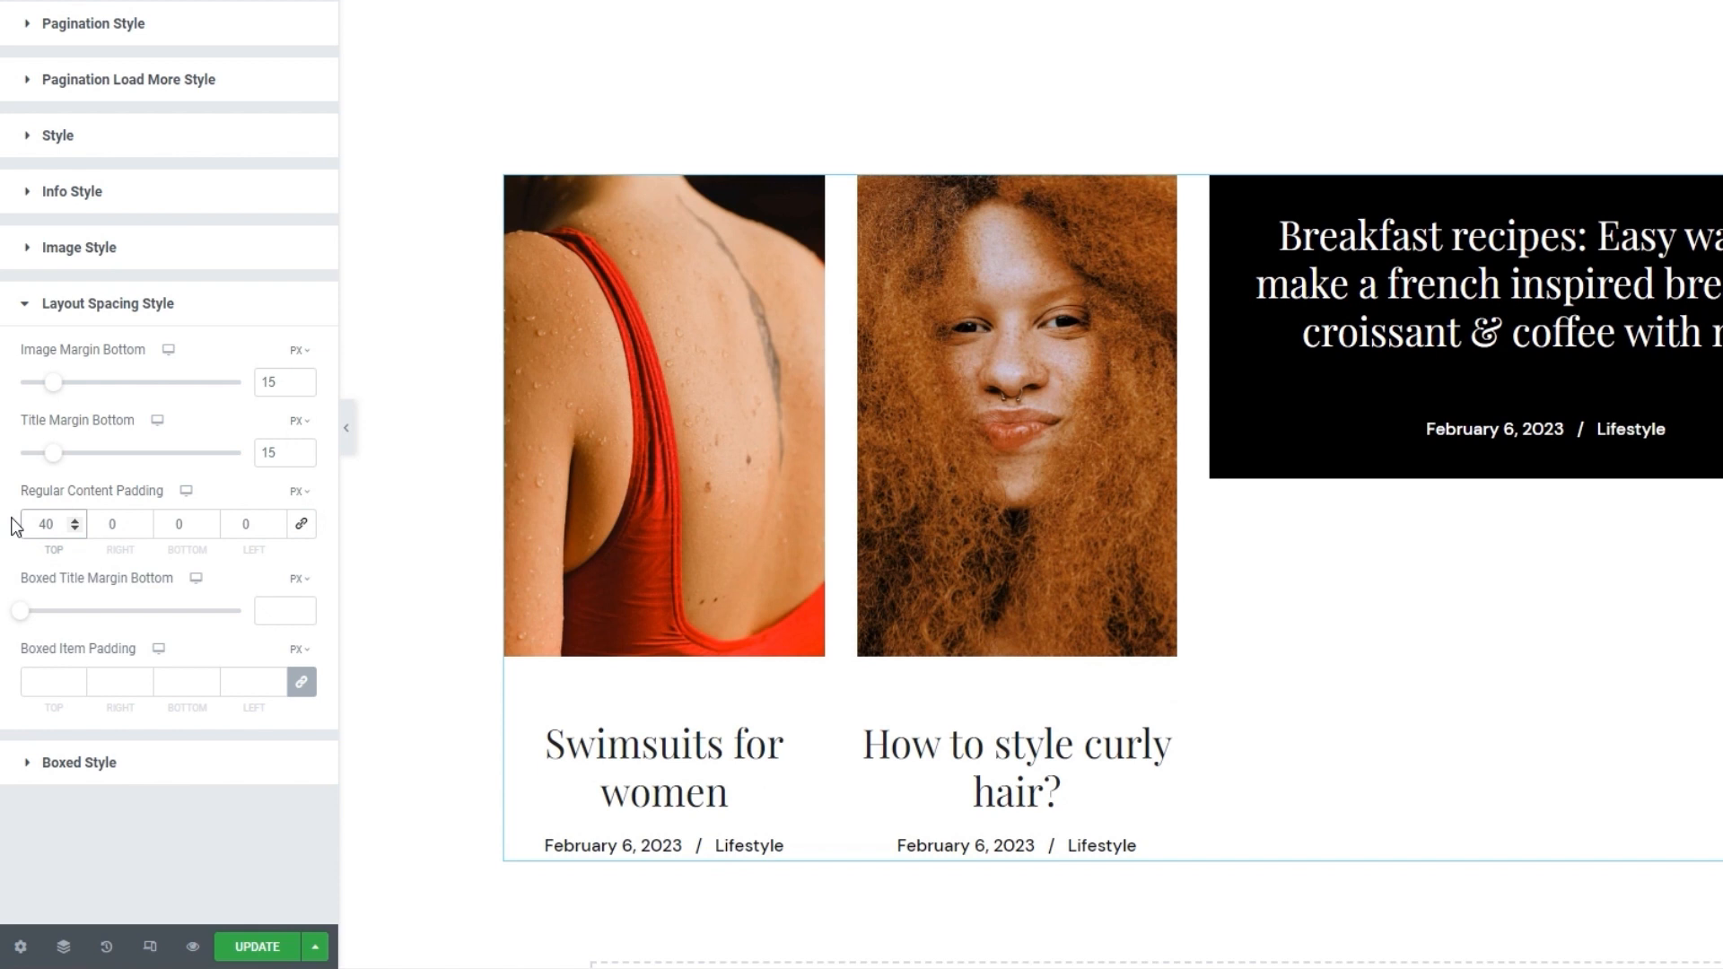
pyautogui.doubleClick(45, 524)
pyautogui.write('0')
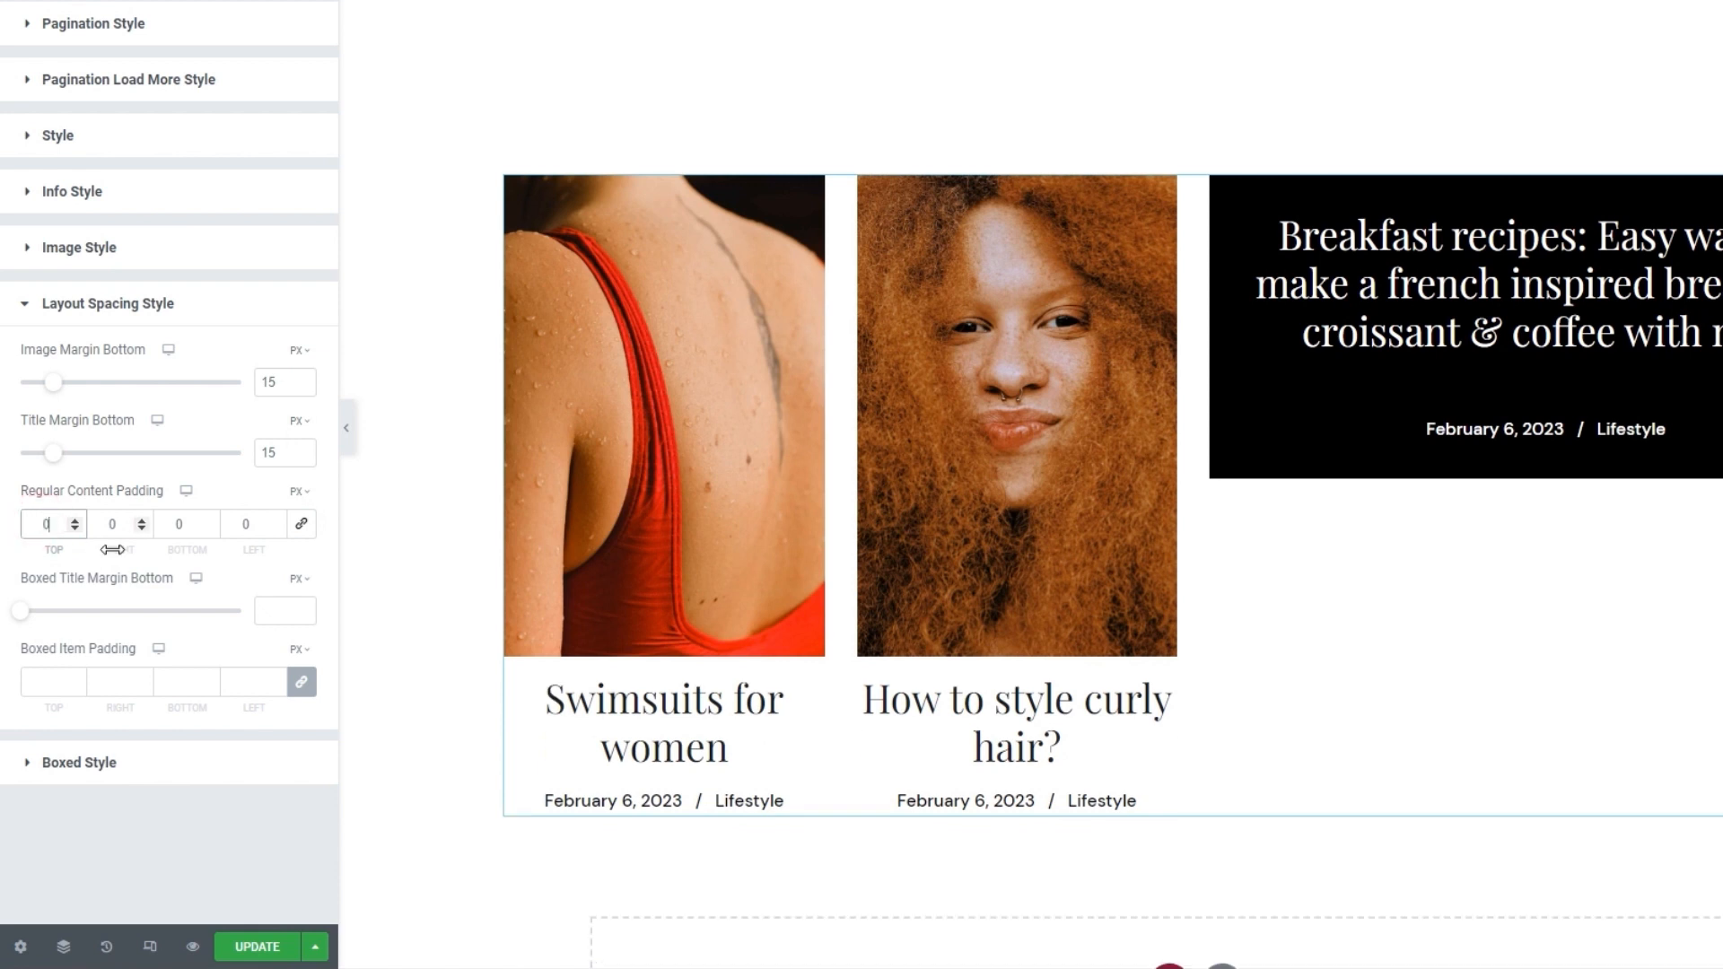
# Step: Try a Boxed Title Margin Bottom of 44 px, and set it to 24 px
pyautogui.click(223, 580)
pyautogui.moveTo(23, 612); pyautogui.dragTo(120, 610)
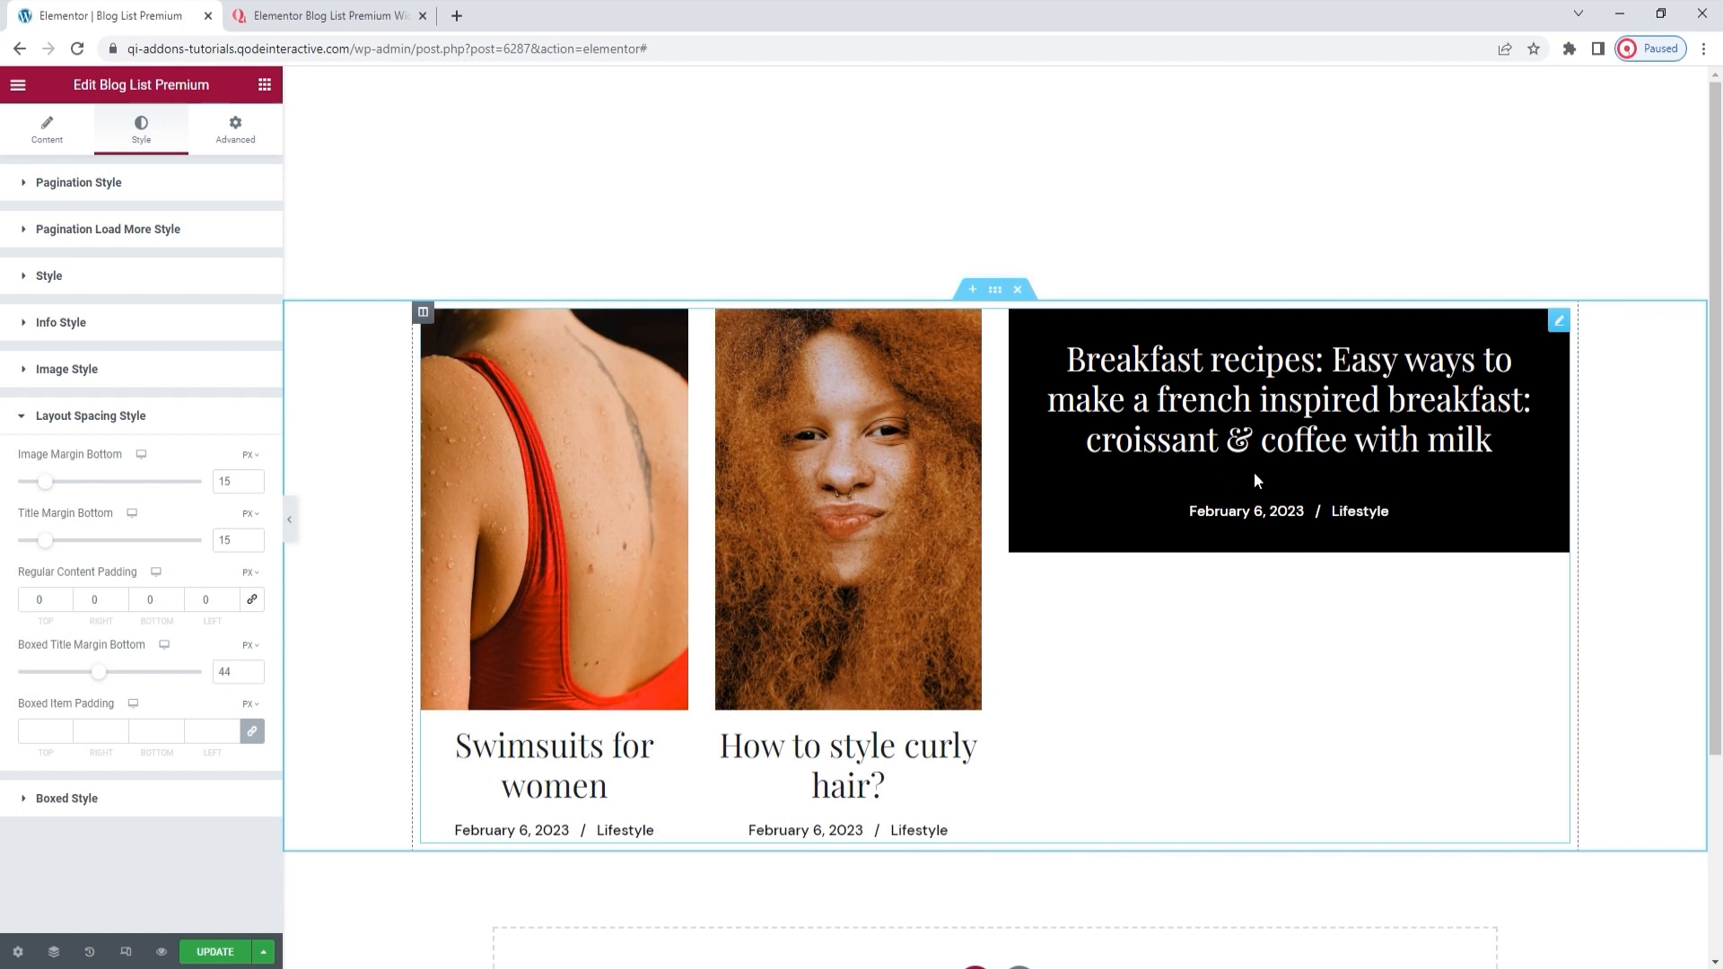
pyautogui.moveTo(227, 669); pyautogui.dragTo(204, 677)
pyautogui.write('2')
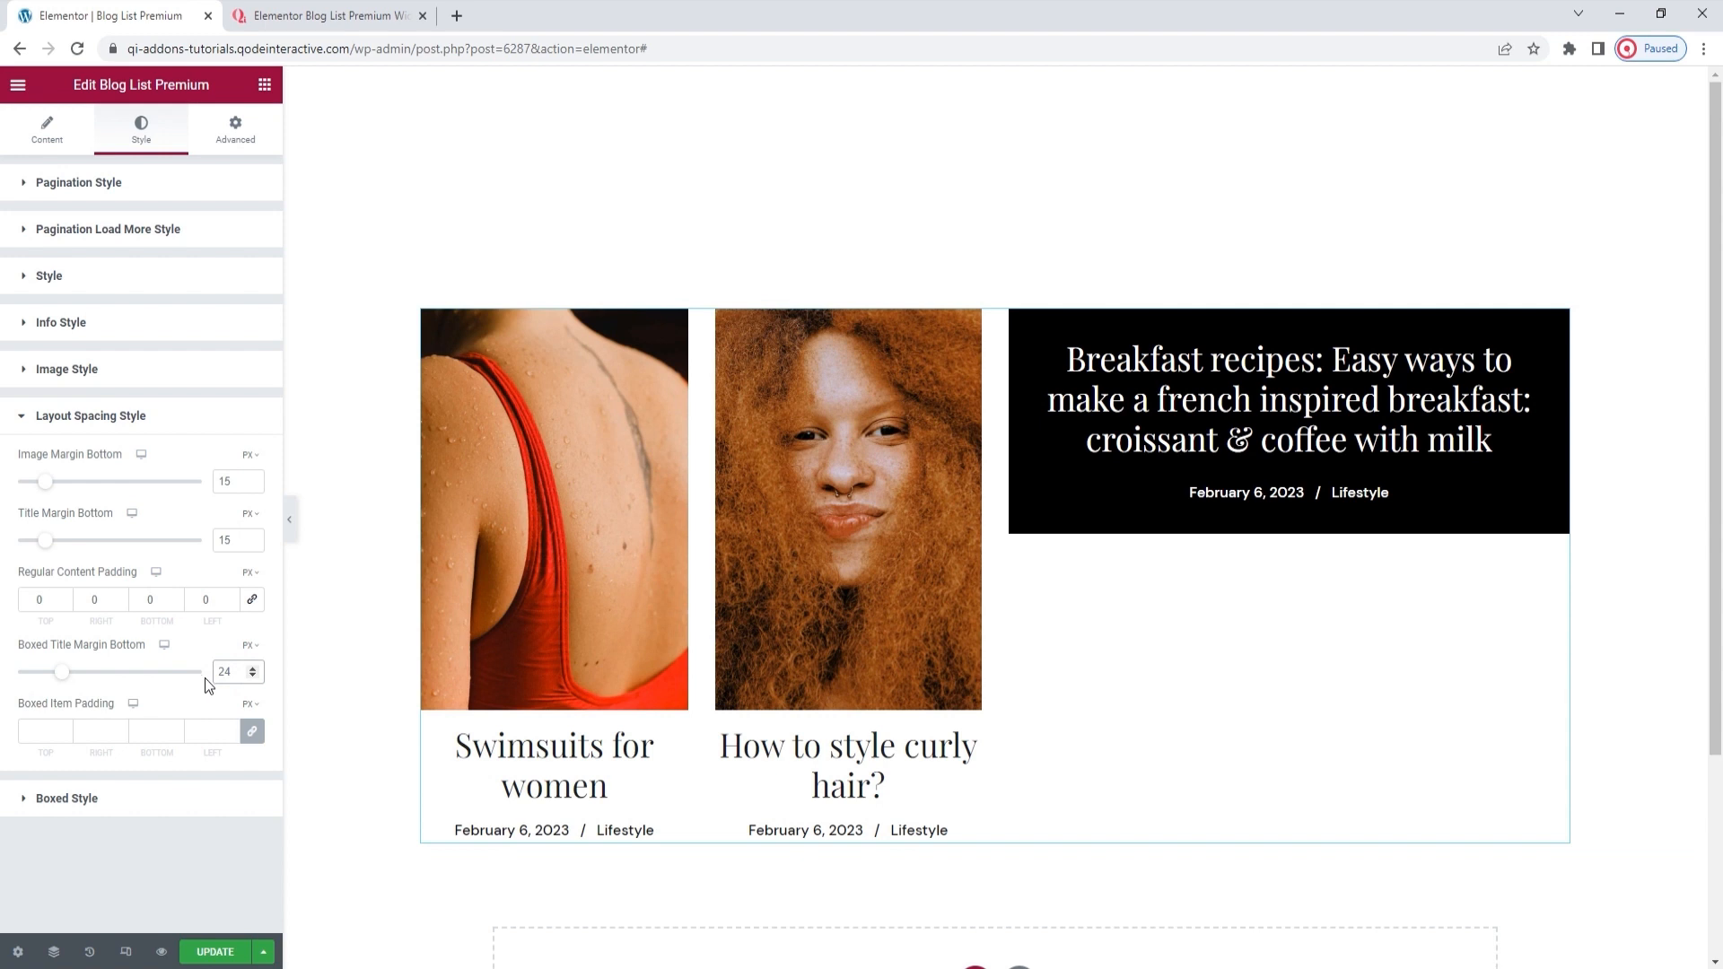
# Step: Try Boxed Item Padding of 29 and 52 px on all sides, and clear it again
pyautogui.click(61, 731)
pyautogui.write('7')
pyautogui.click(62, 729)
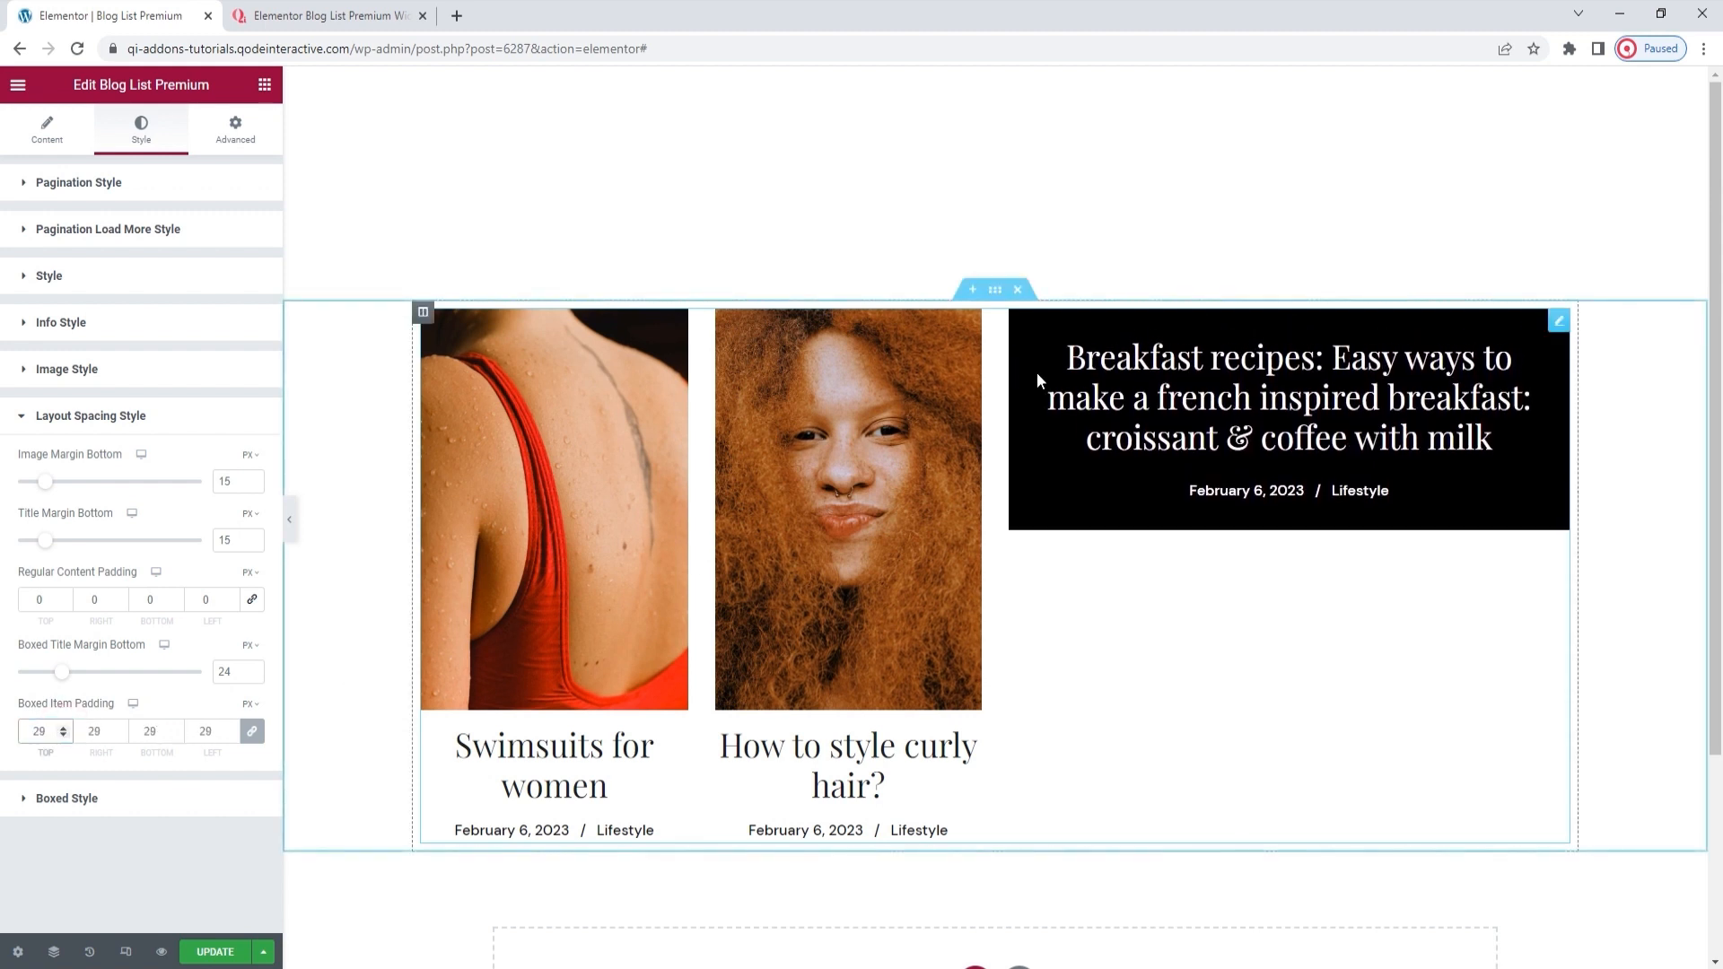
pyautogui.click(63, 728)
pyautogui.click(63, 728)
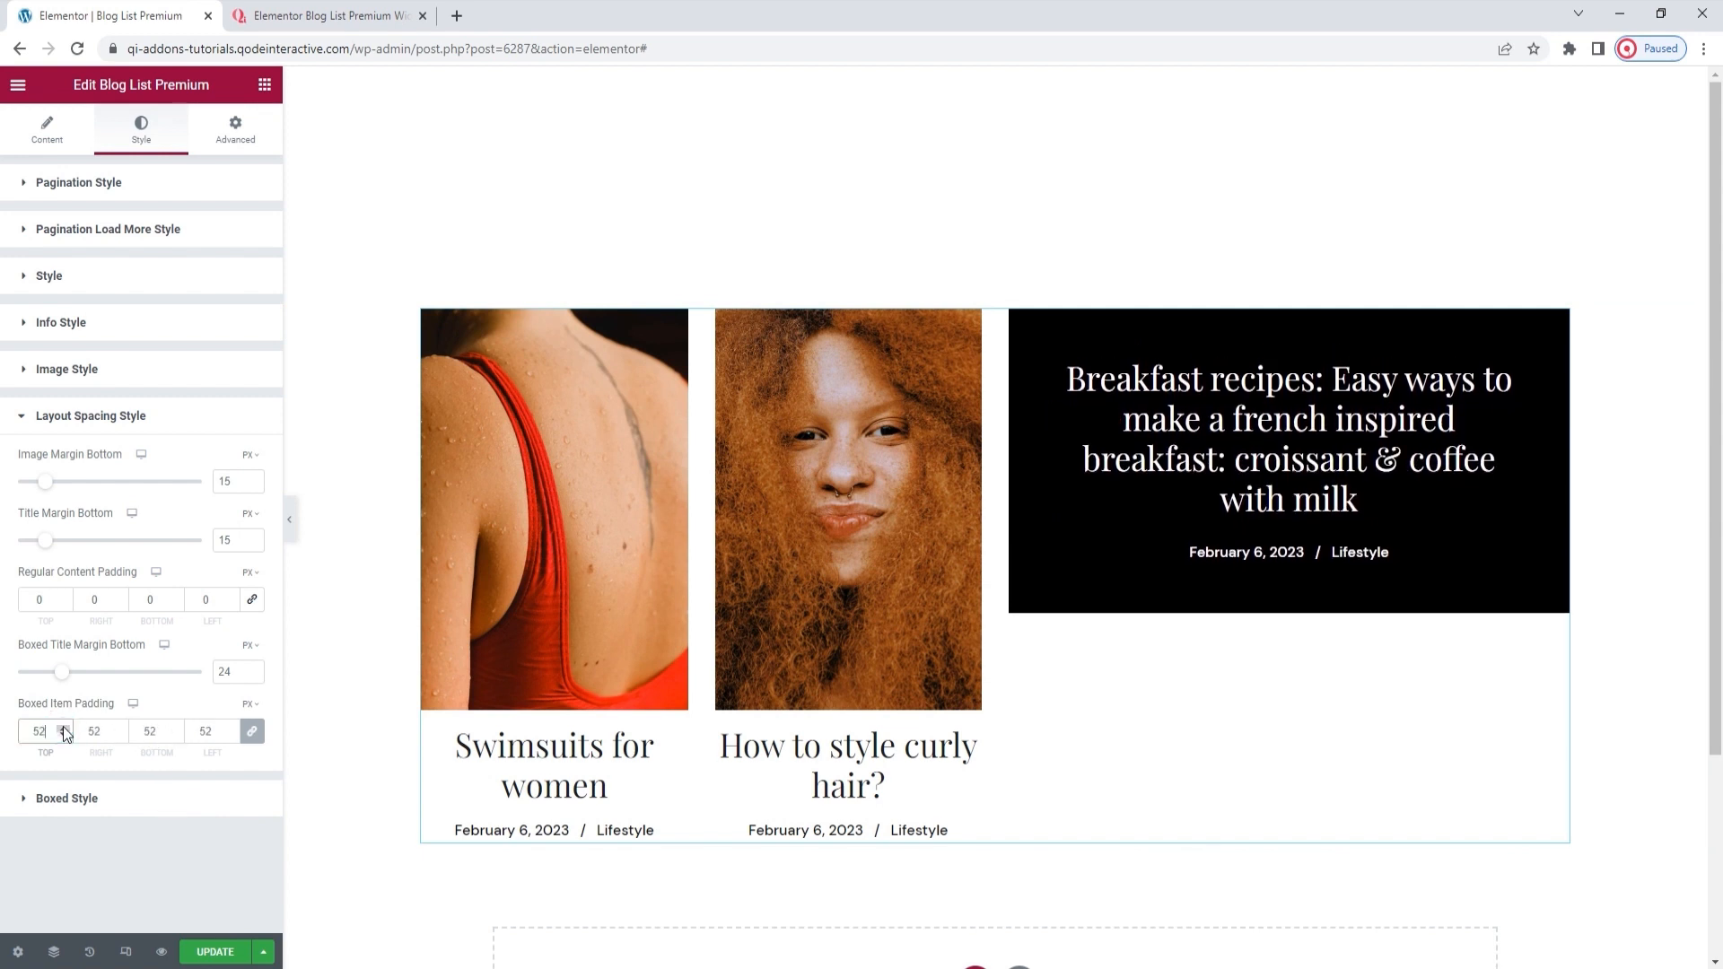
pyautogui.doubleClick(39, 731)
pyautogui.press('BackSpace')
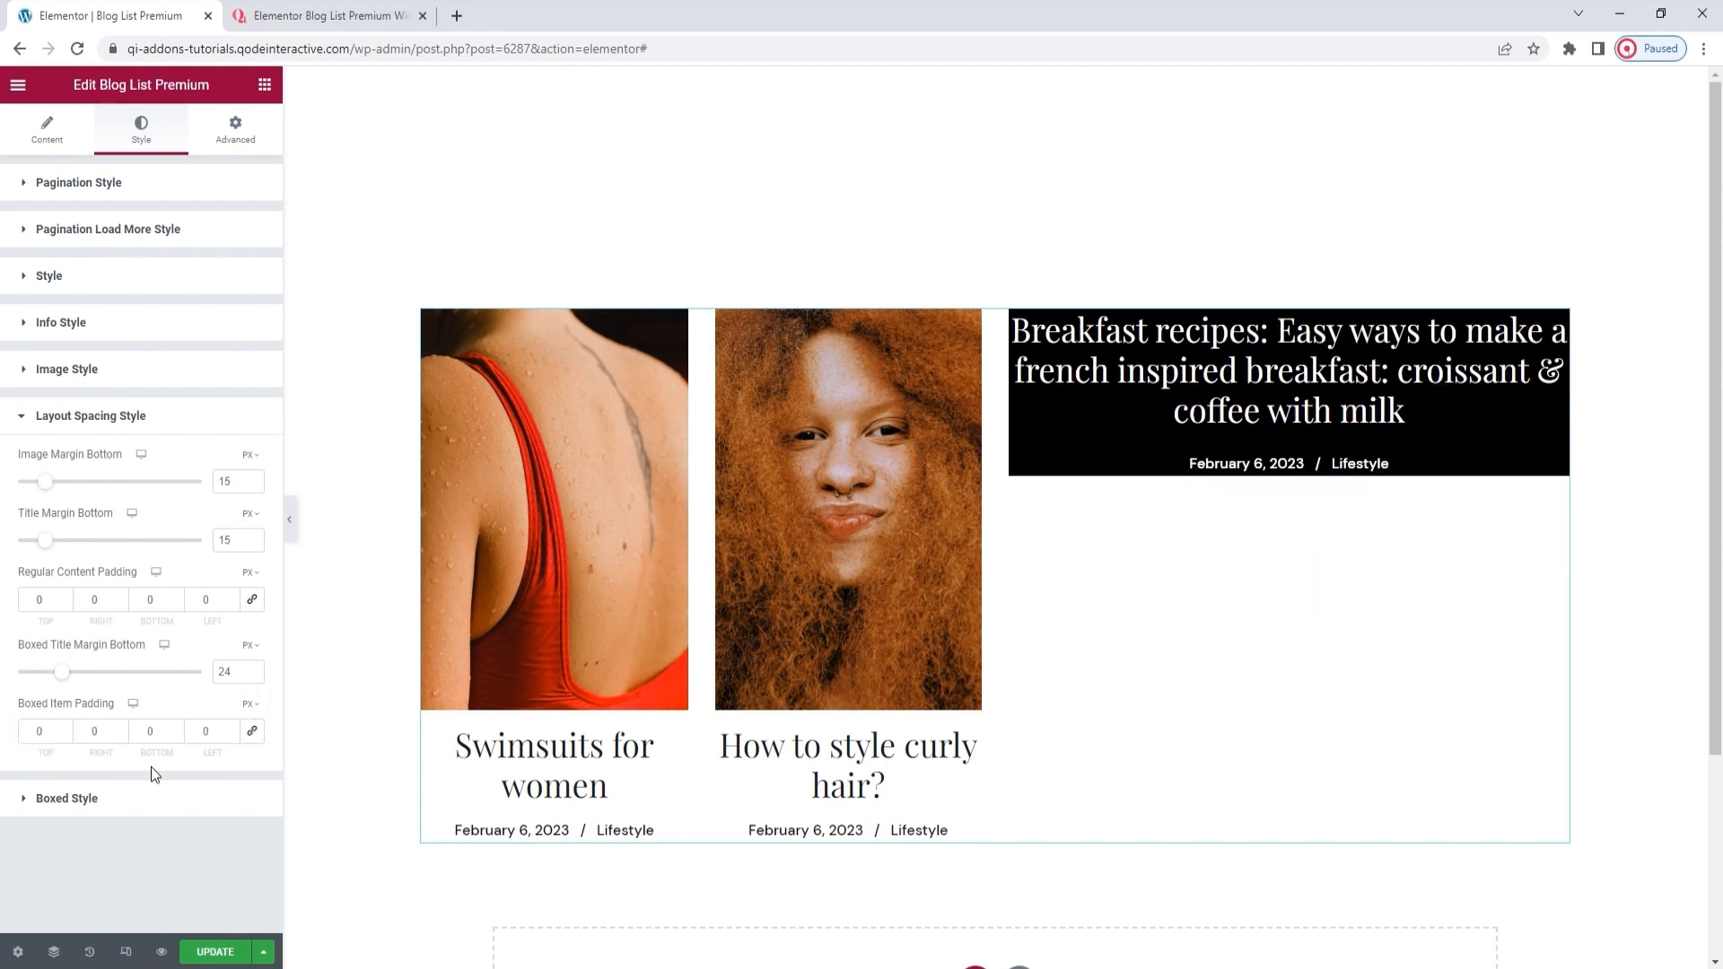
# Step: Set separate Boxed Item Padding values of 89 px top, 80 px right, 126 px bottom and 80 px left
pyautogui.click(39, 729)
pyautogui.write('89')
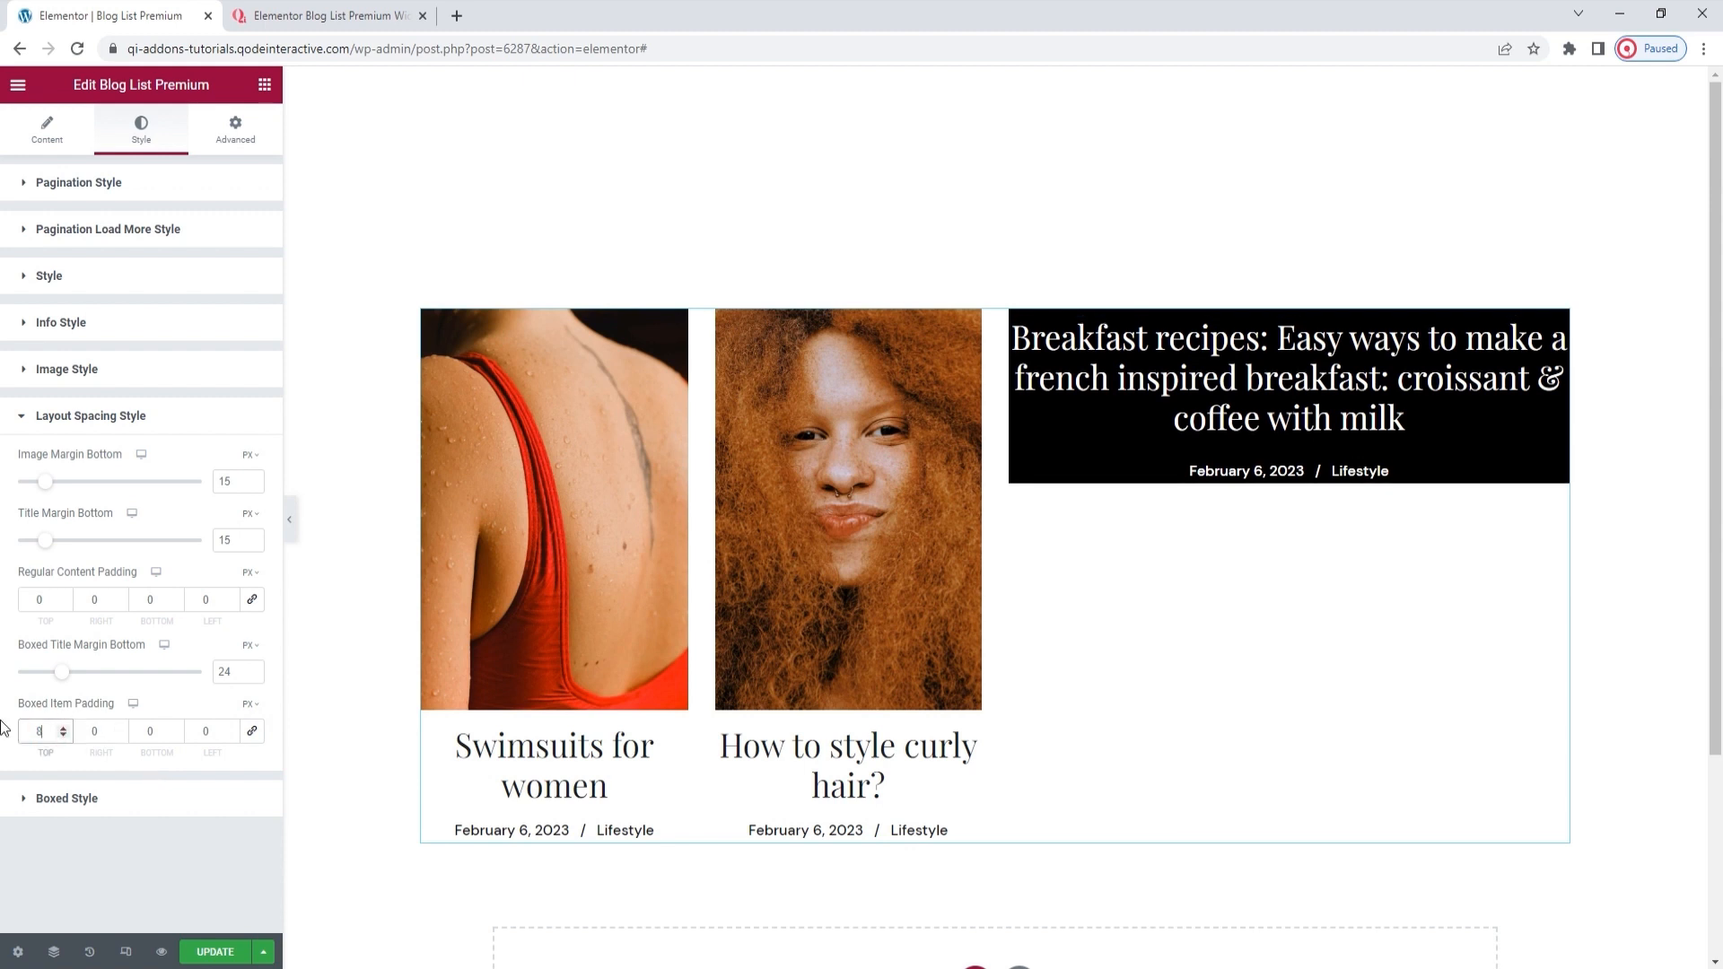
pyautogui.click(94, 731)
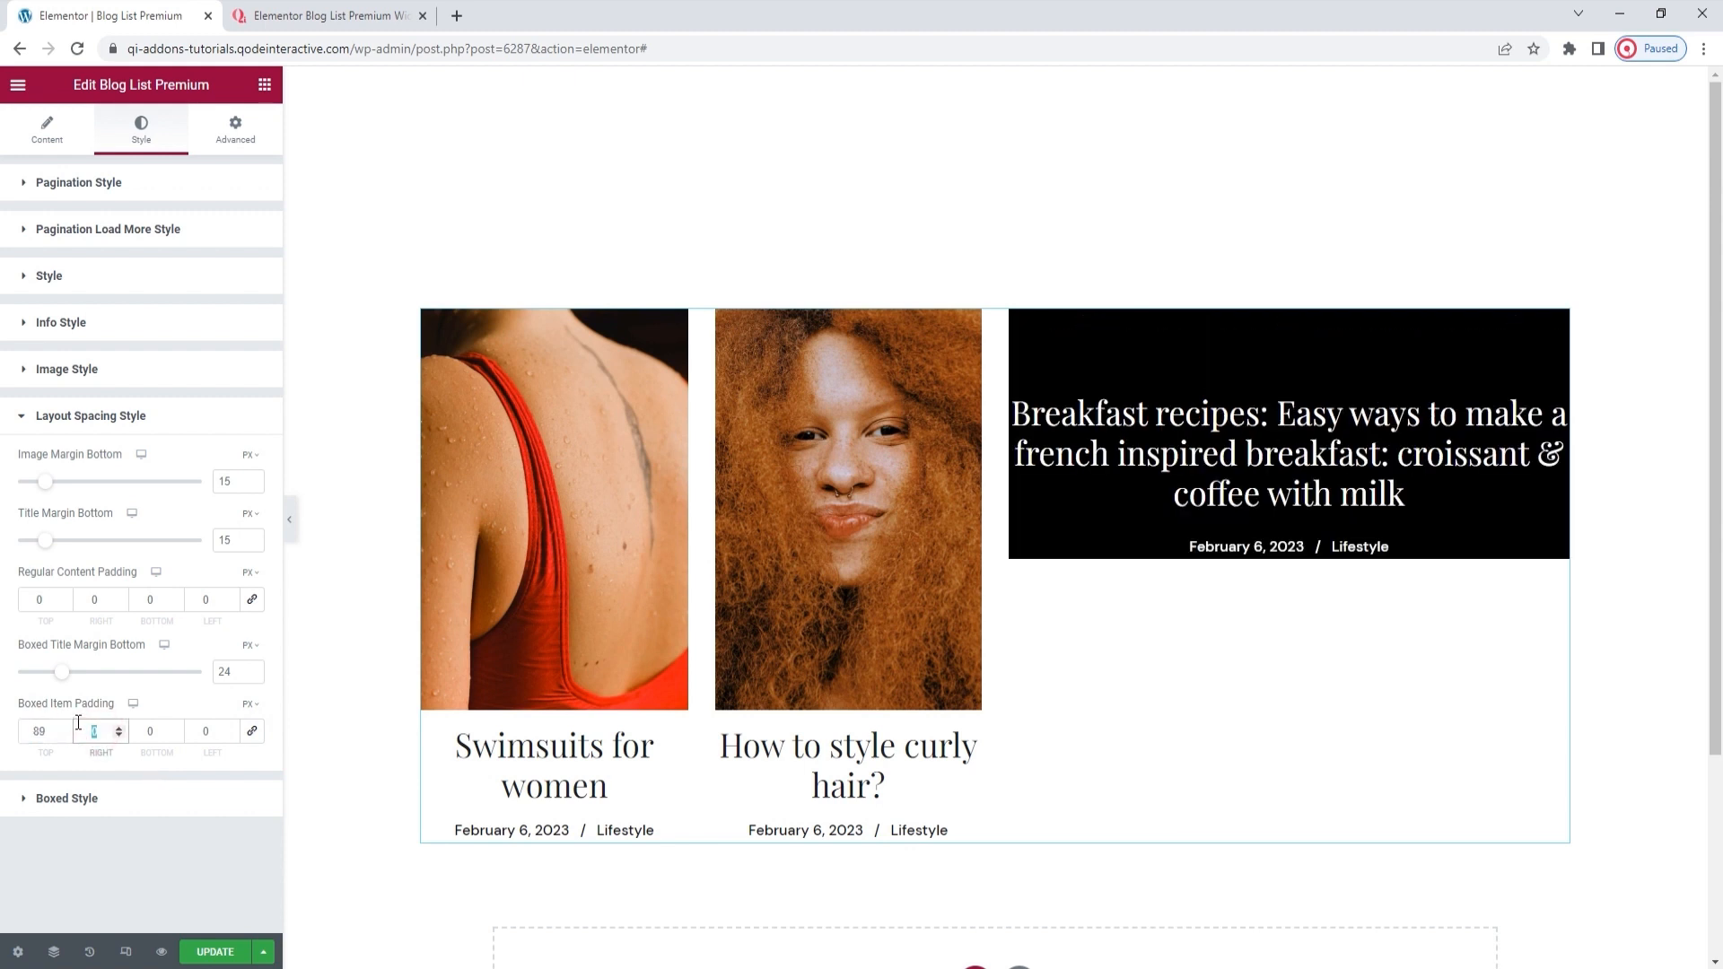
pyautogui.write('80')
pyautogui.click(154, 731)
pyautogui.write('126')
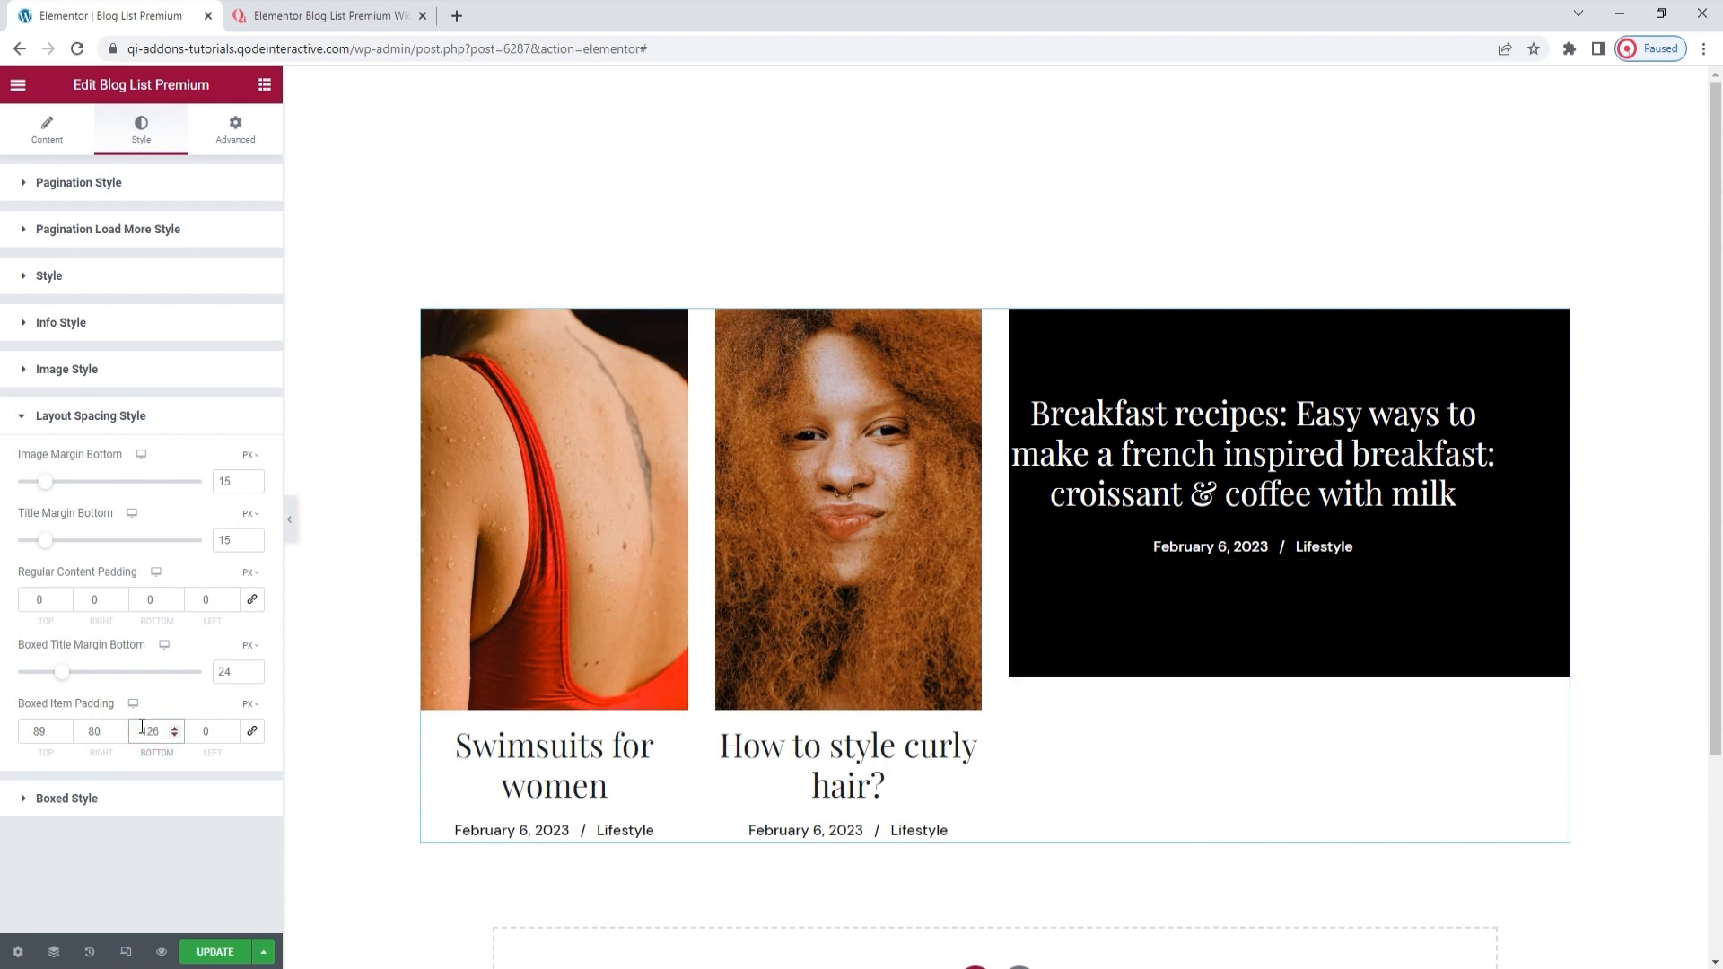
pyautogui.doubleClick(201, 731)
pyautogui.write('80')
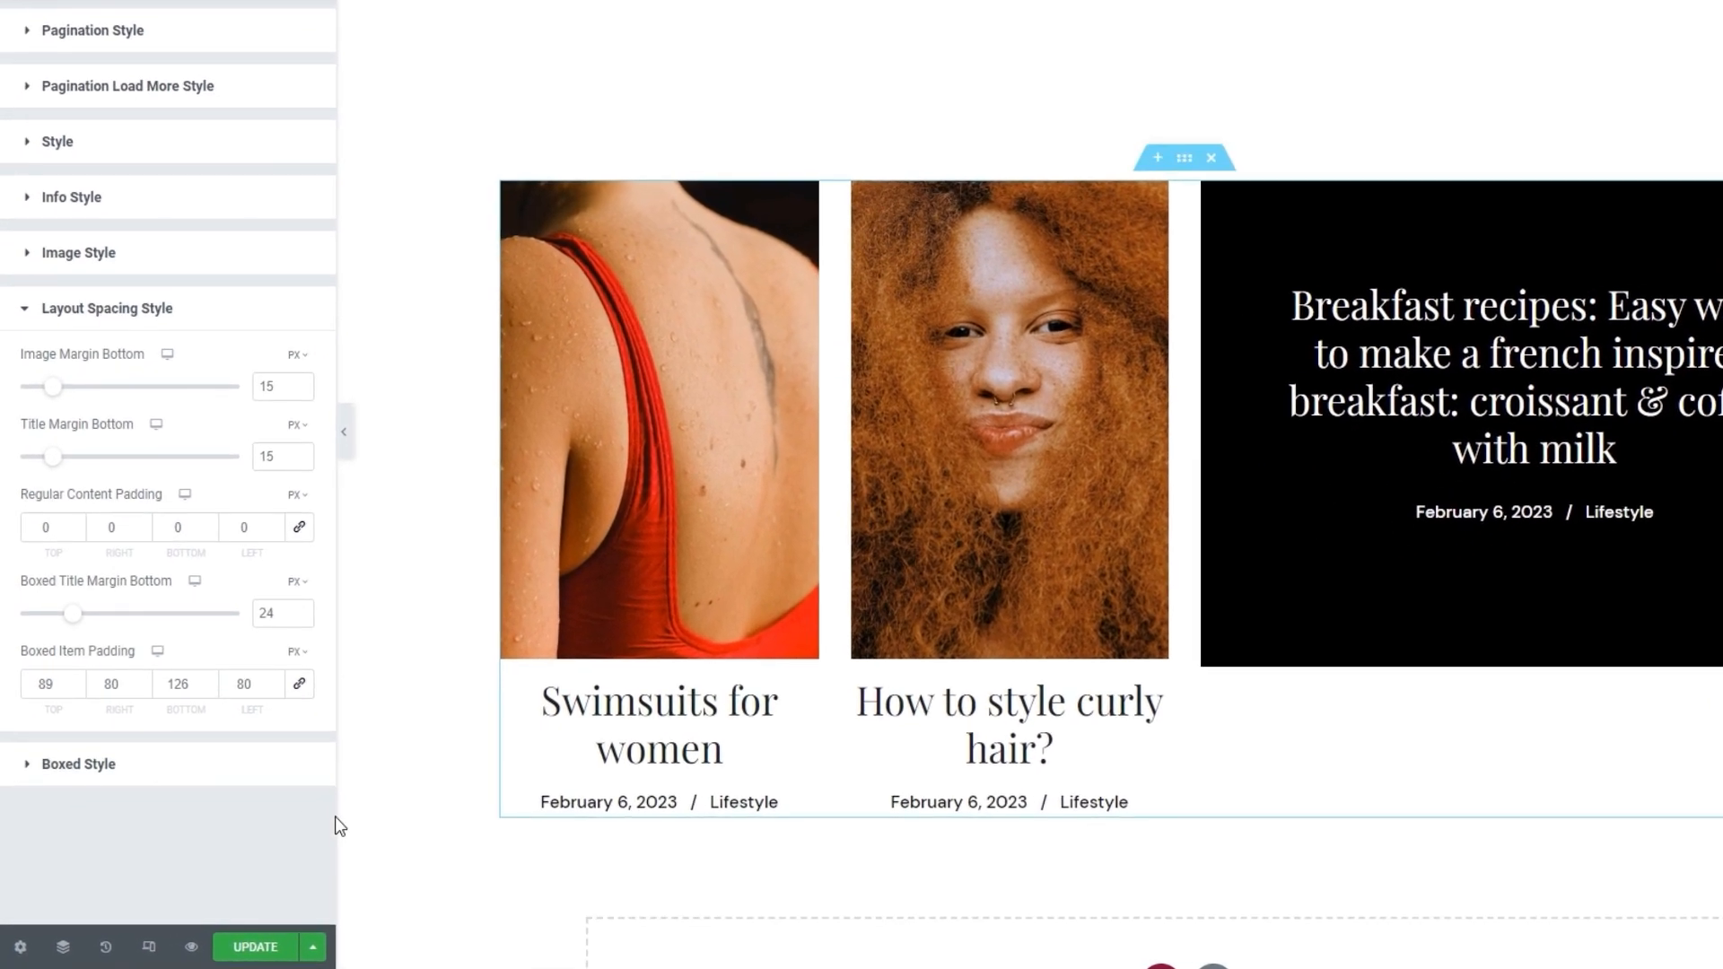
# Step: In Boxed Style, try a red Boxed Background Color, and set it to the blue #004fd0
pyautogui.click(245, 777)
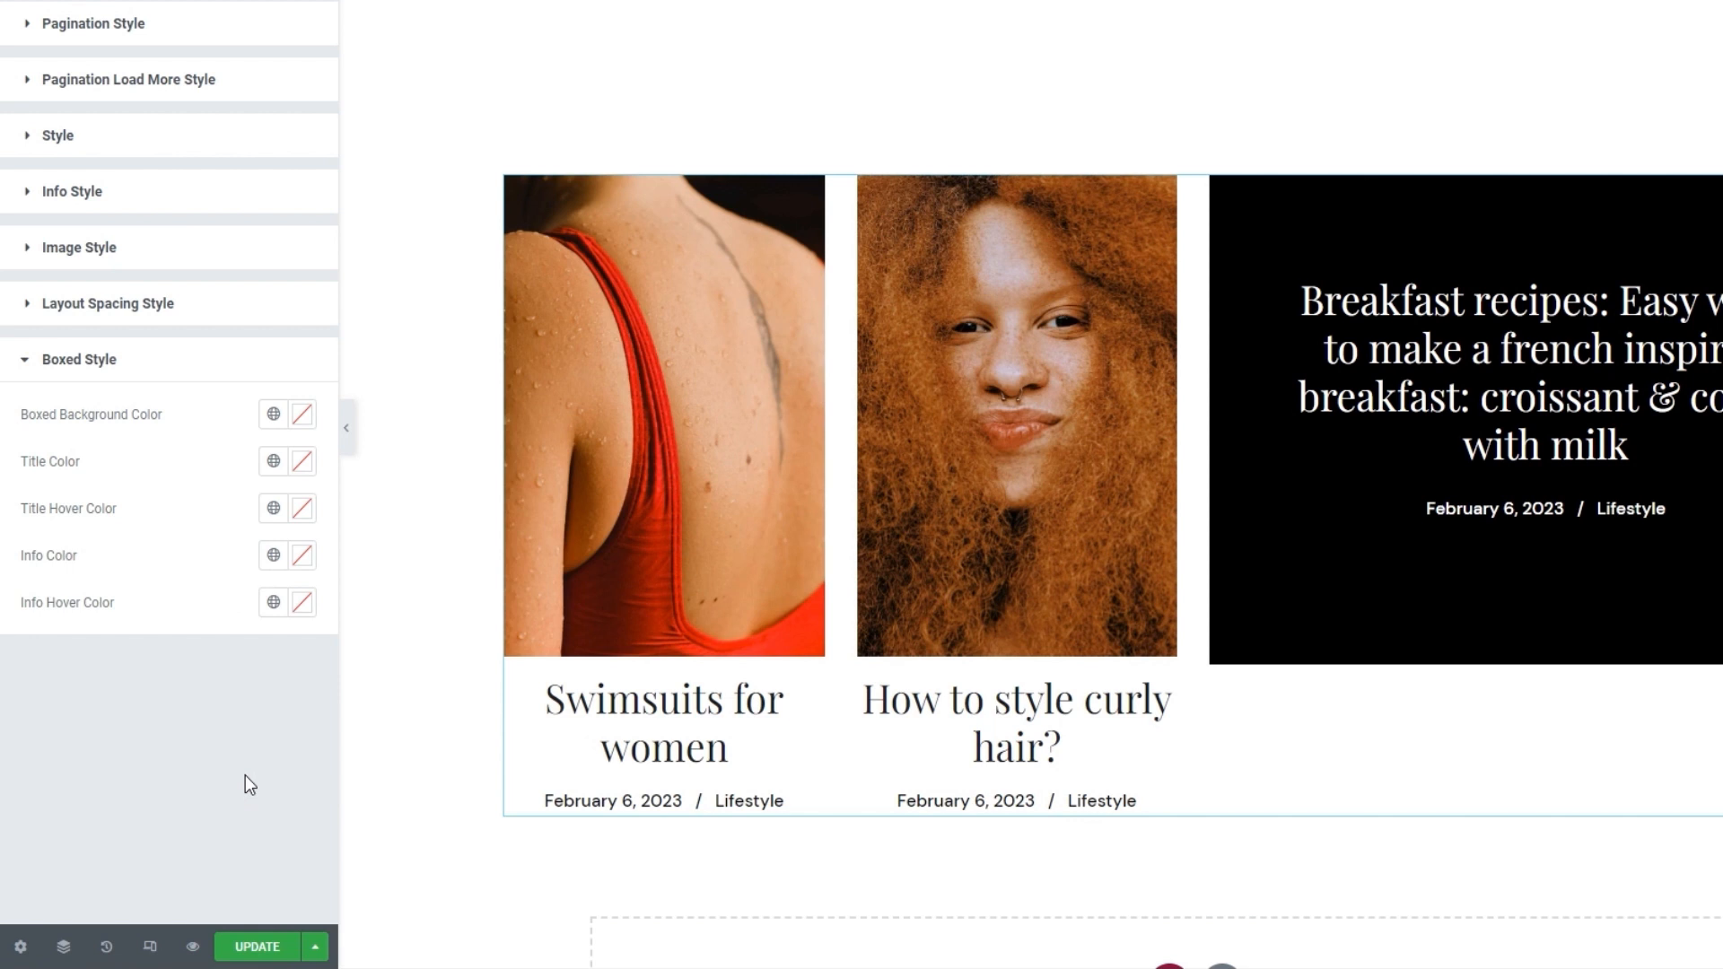
pyautogui.click(305, 424)
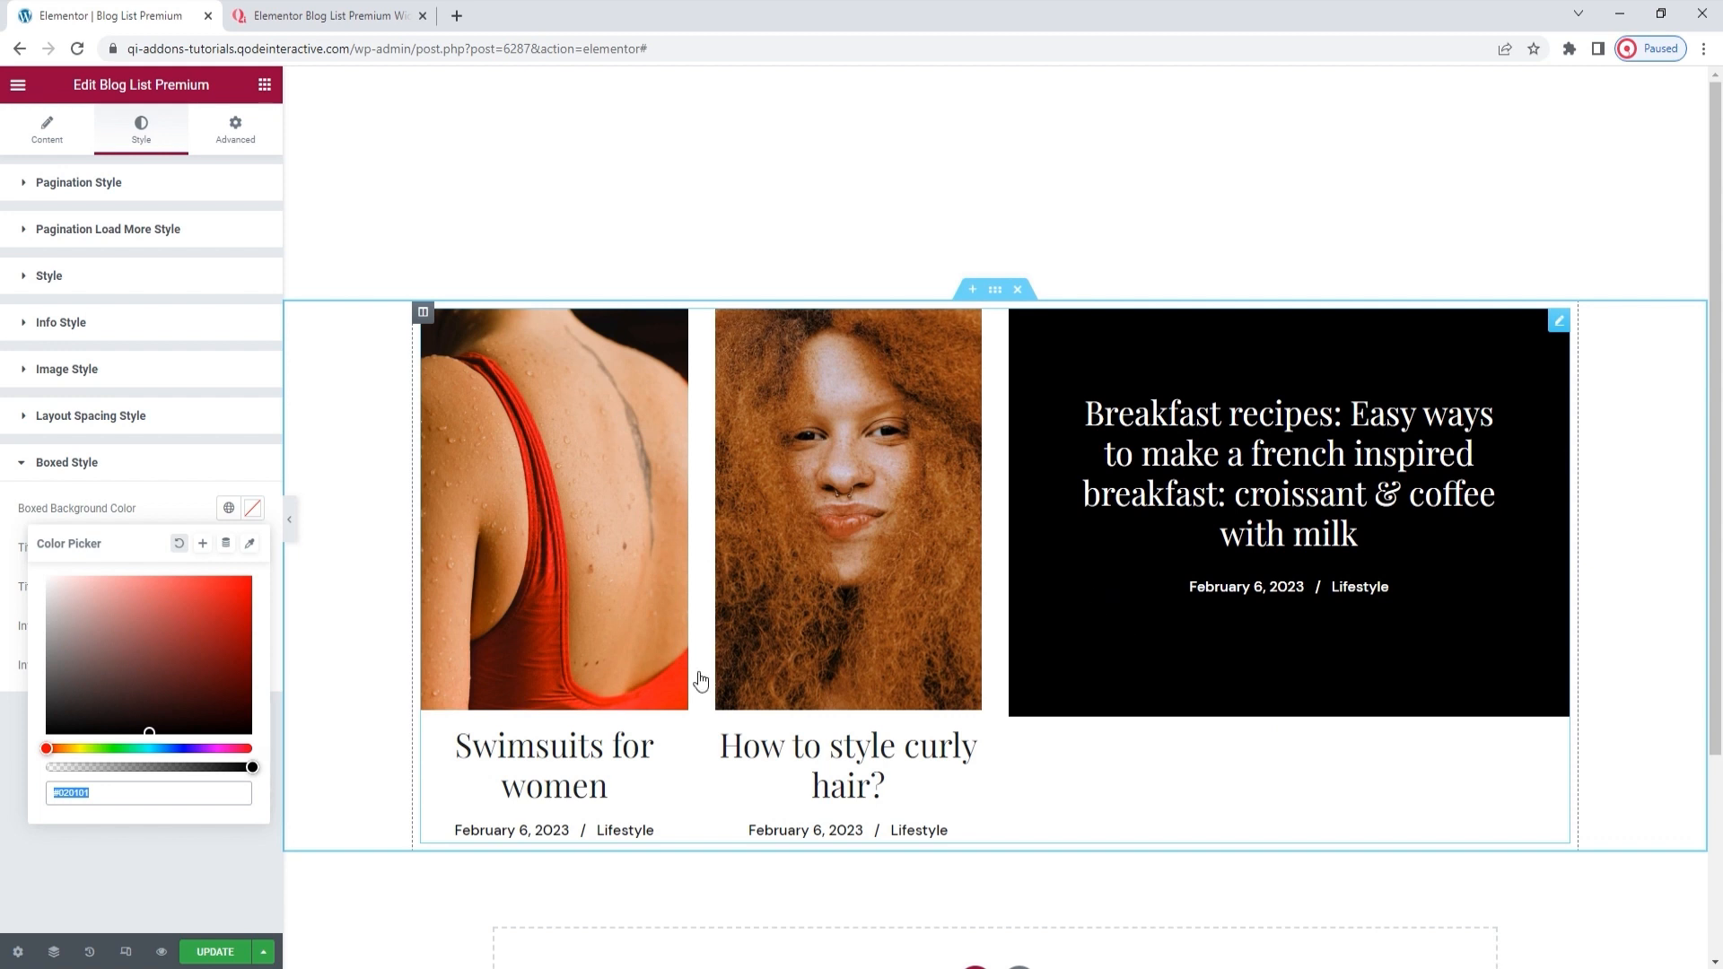
pyautogui.click(195, 624)
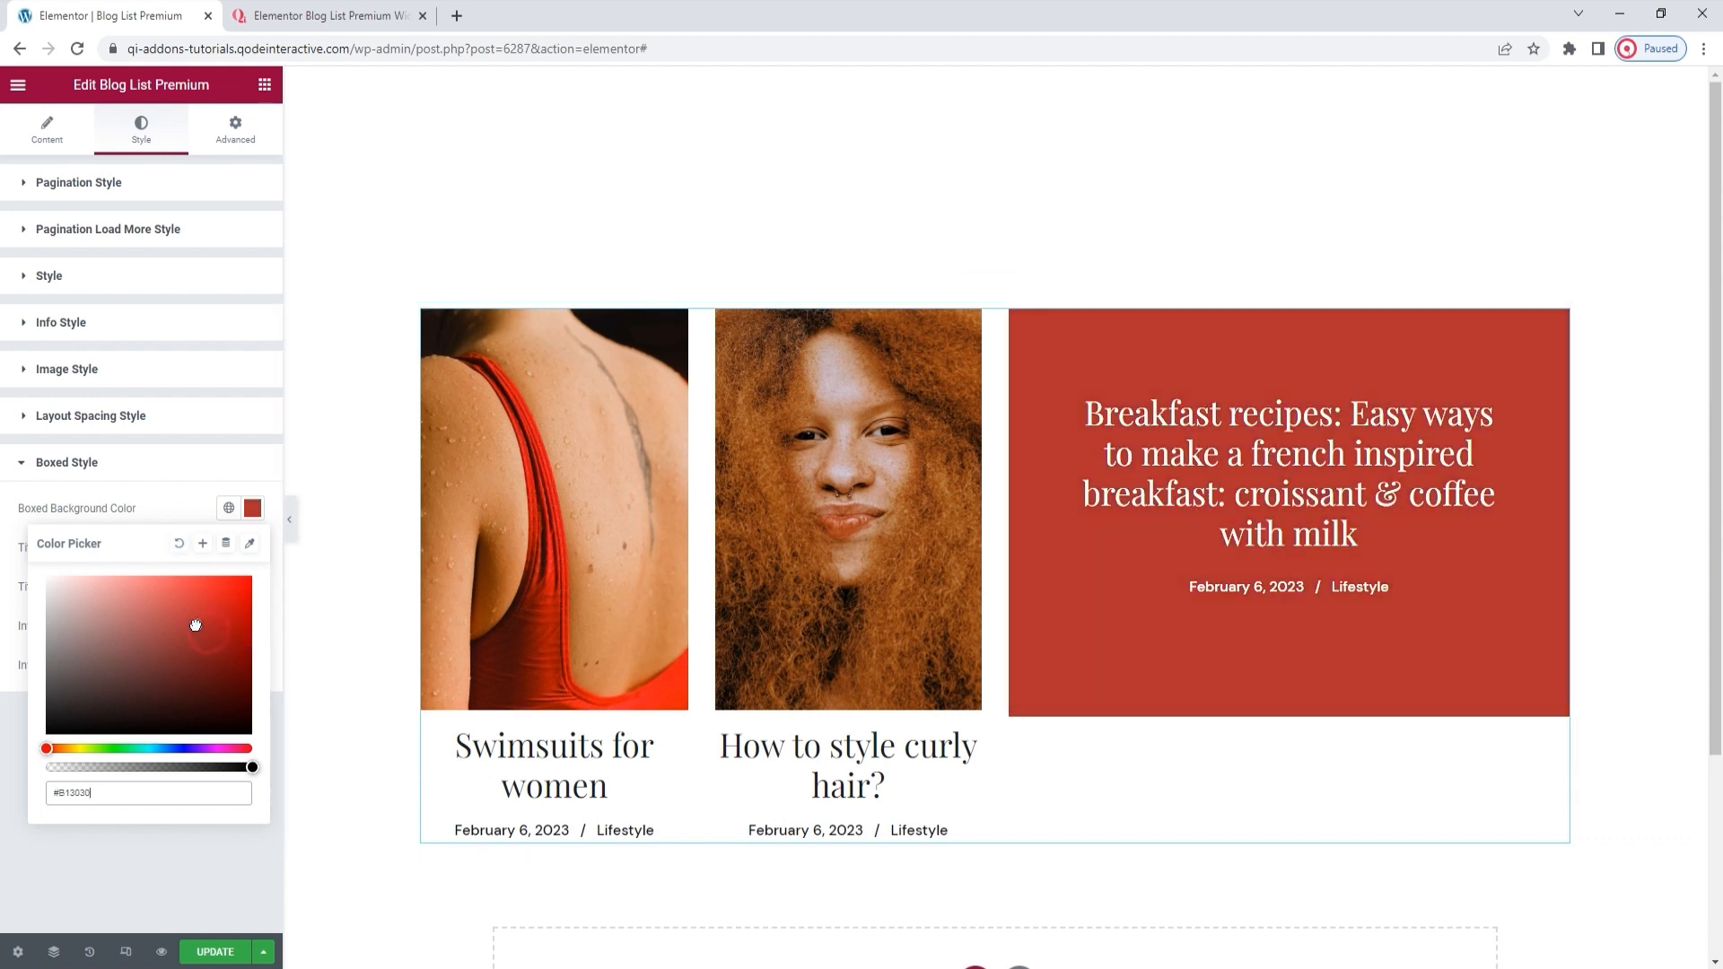
pyautogui.doubleClick(124, 792)
pyautogui.write('004fd0')
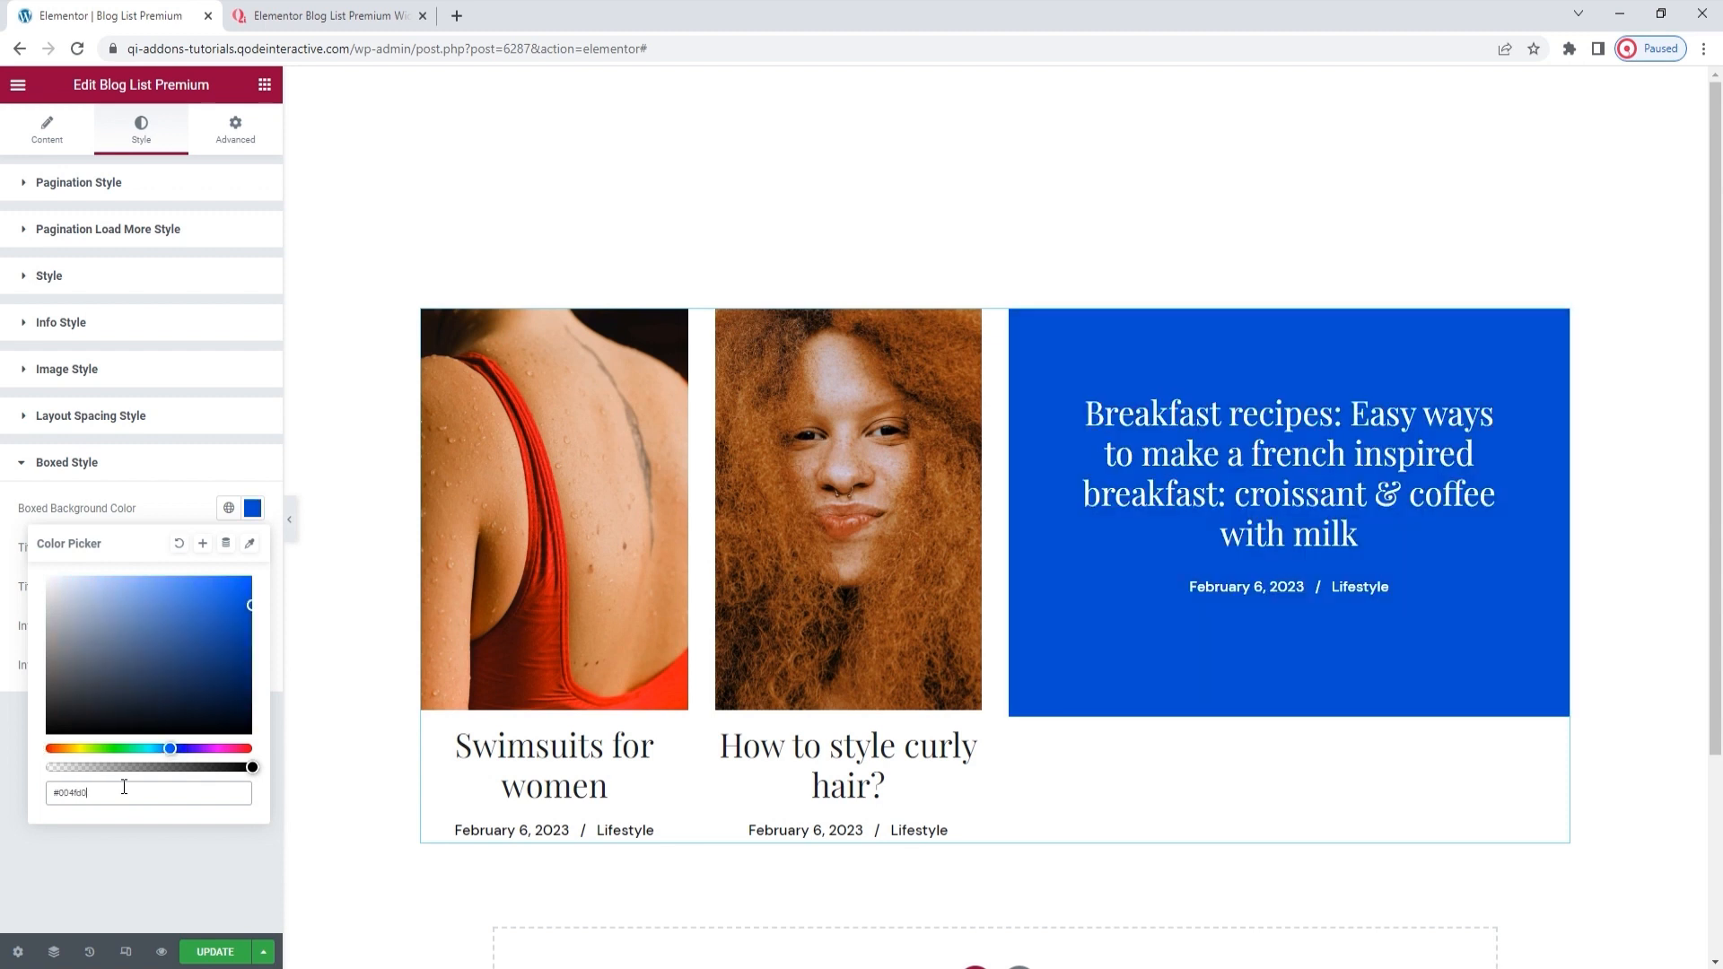
pyautogui.click(252, 508)
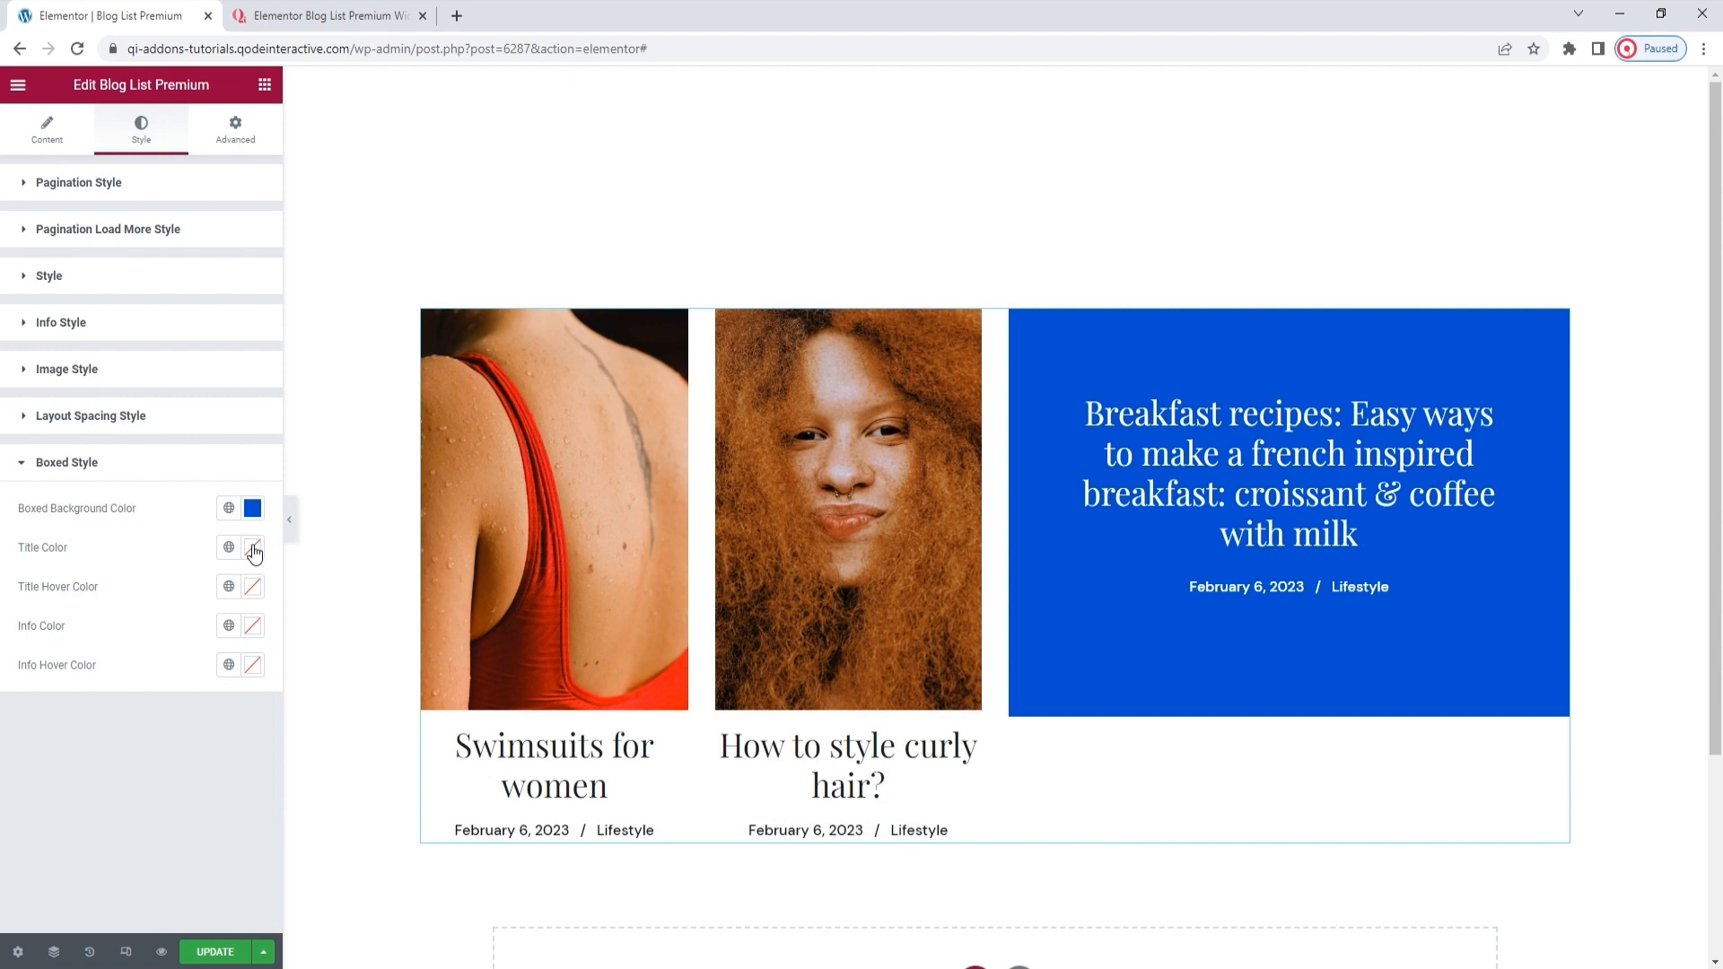
# Step: Try the red #CF4747 as the boxed item's Title Color, and set it to white #ffffff
pyautogui.click(254, 552)
pyautogui.moveTo(206, 646); pyautogui.dragTo(179, 642)
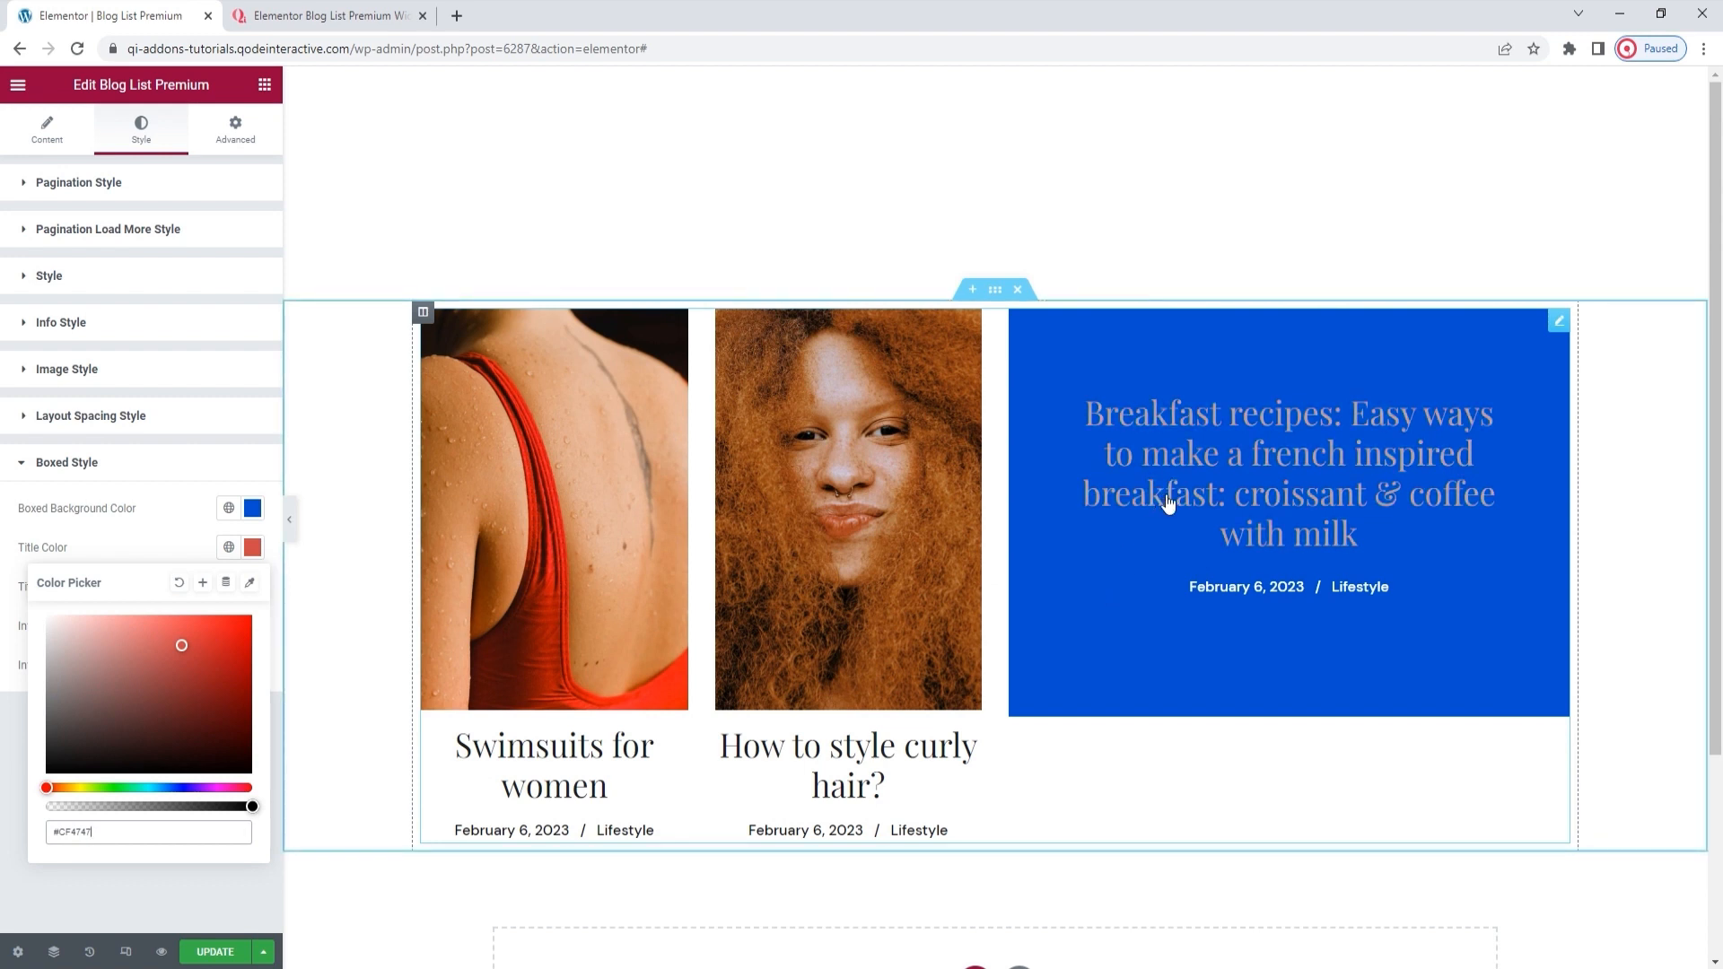
pyautogui.doubleClick(190, 837)
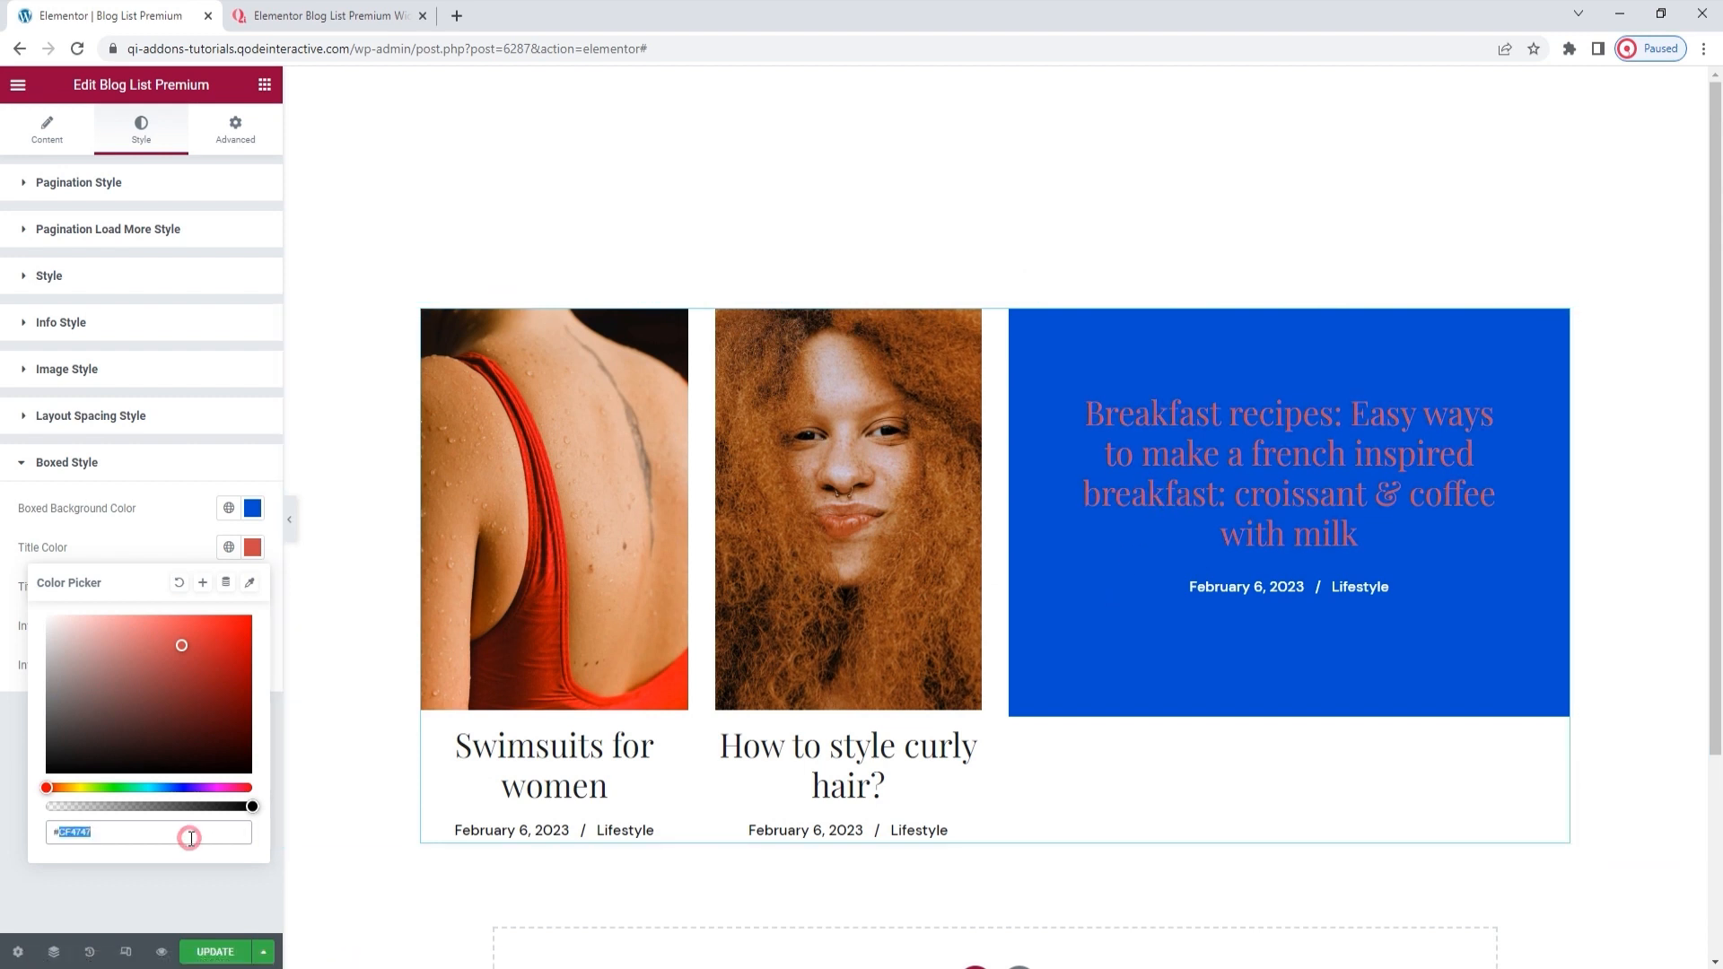
pyautogui.write('ffffff')
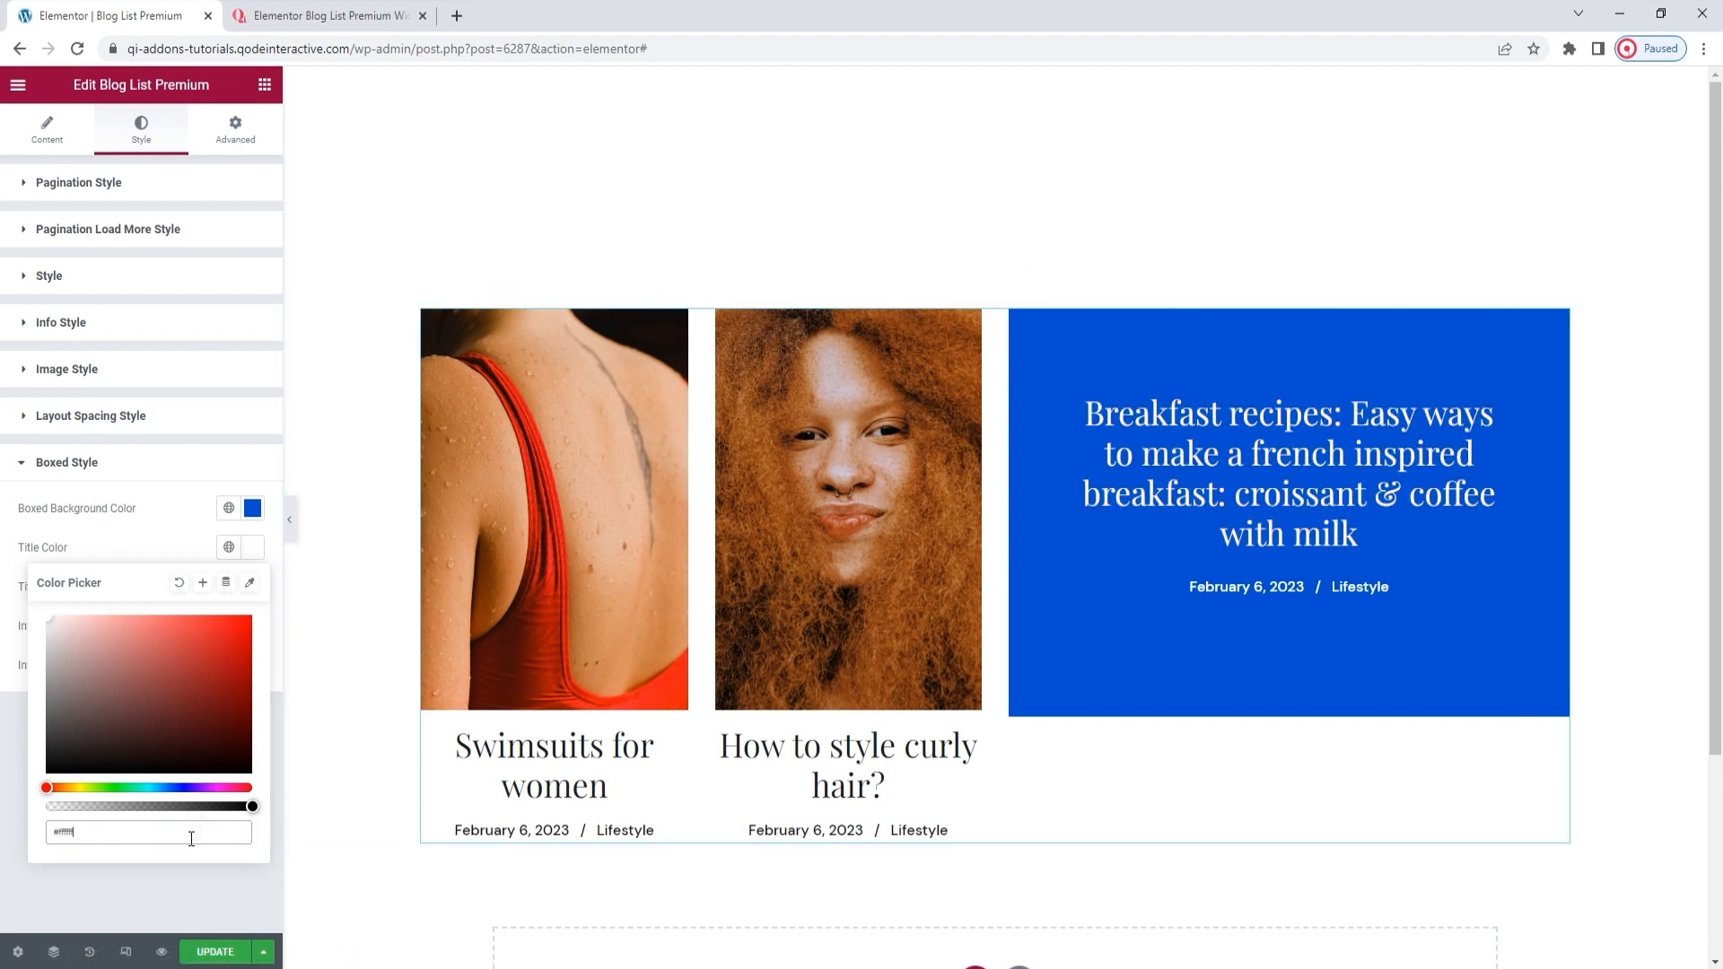
pyautogui.click(261, 549)
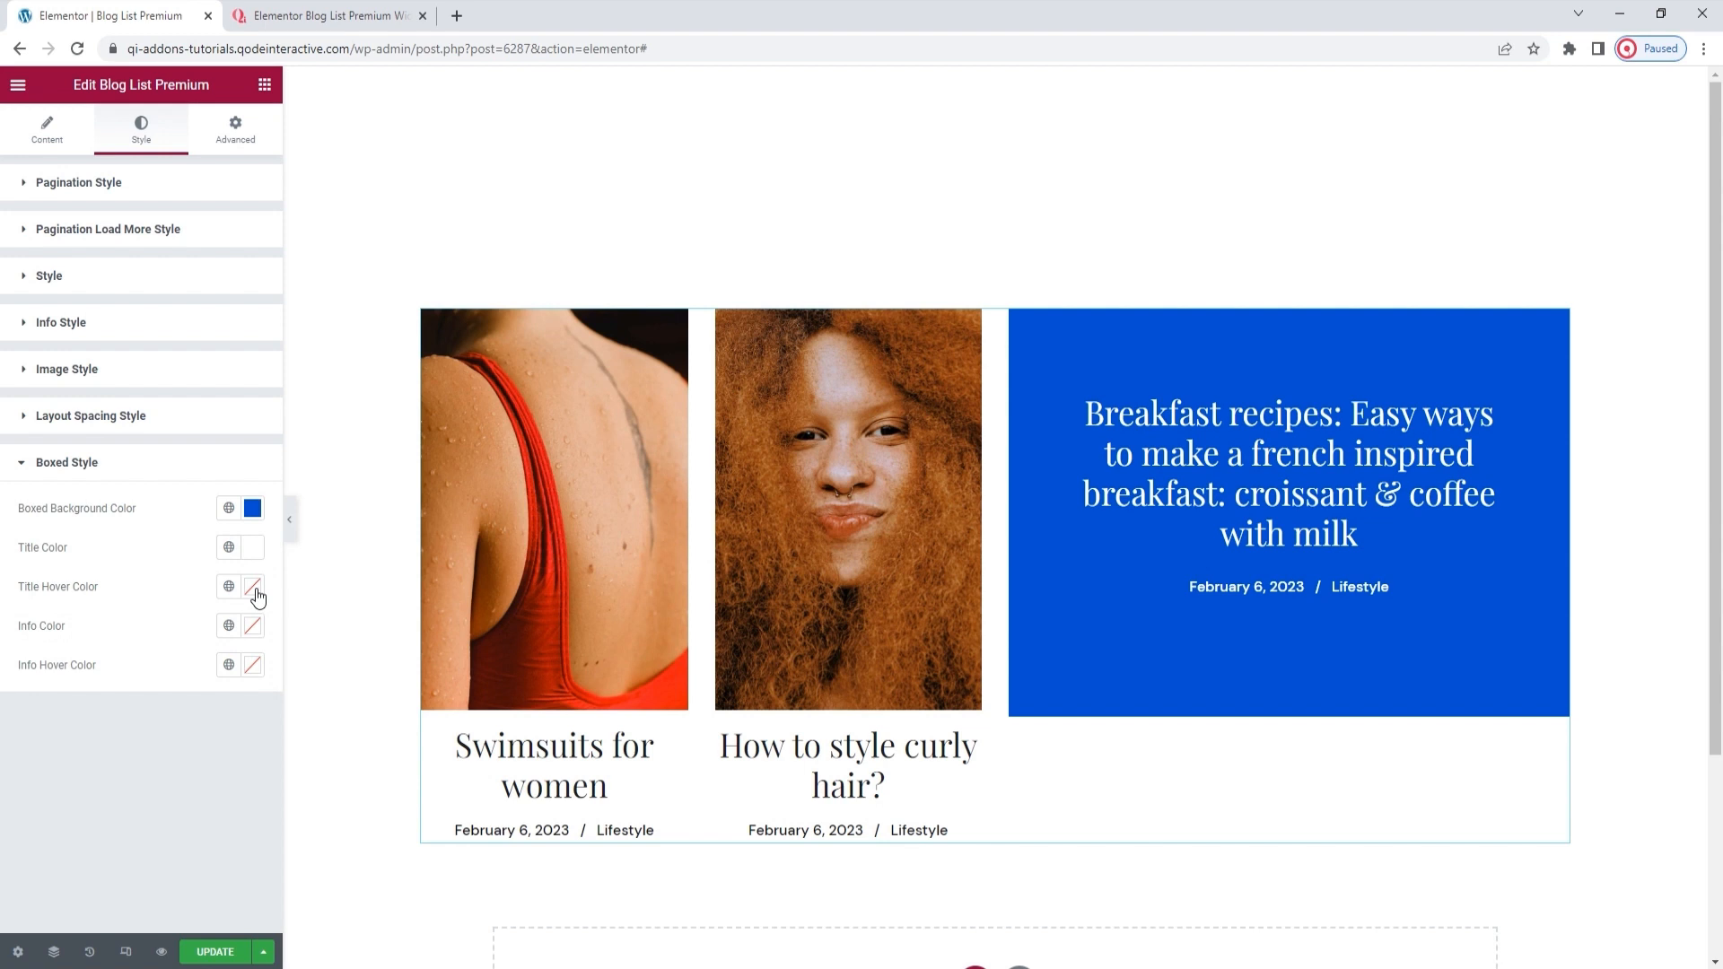
# Step: Try the red #E14D4D as the boxed item's Title Hover Color, and set it to white #ffffff
pyautogui.click(256, 595)
pyautogui.click(216, 681)
pyautogui.click(181, 672)
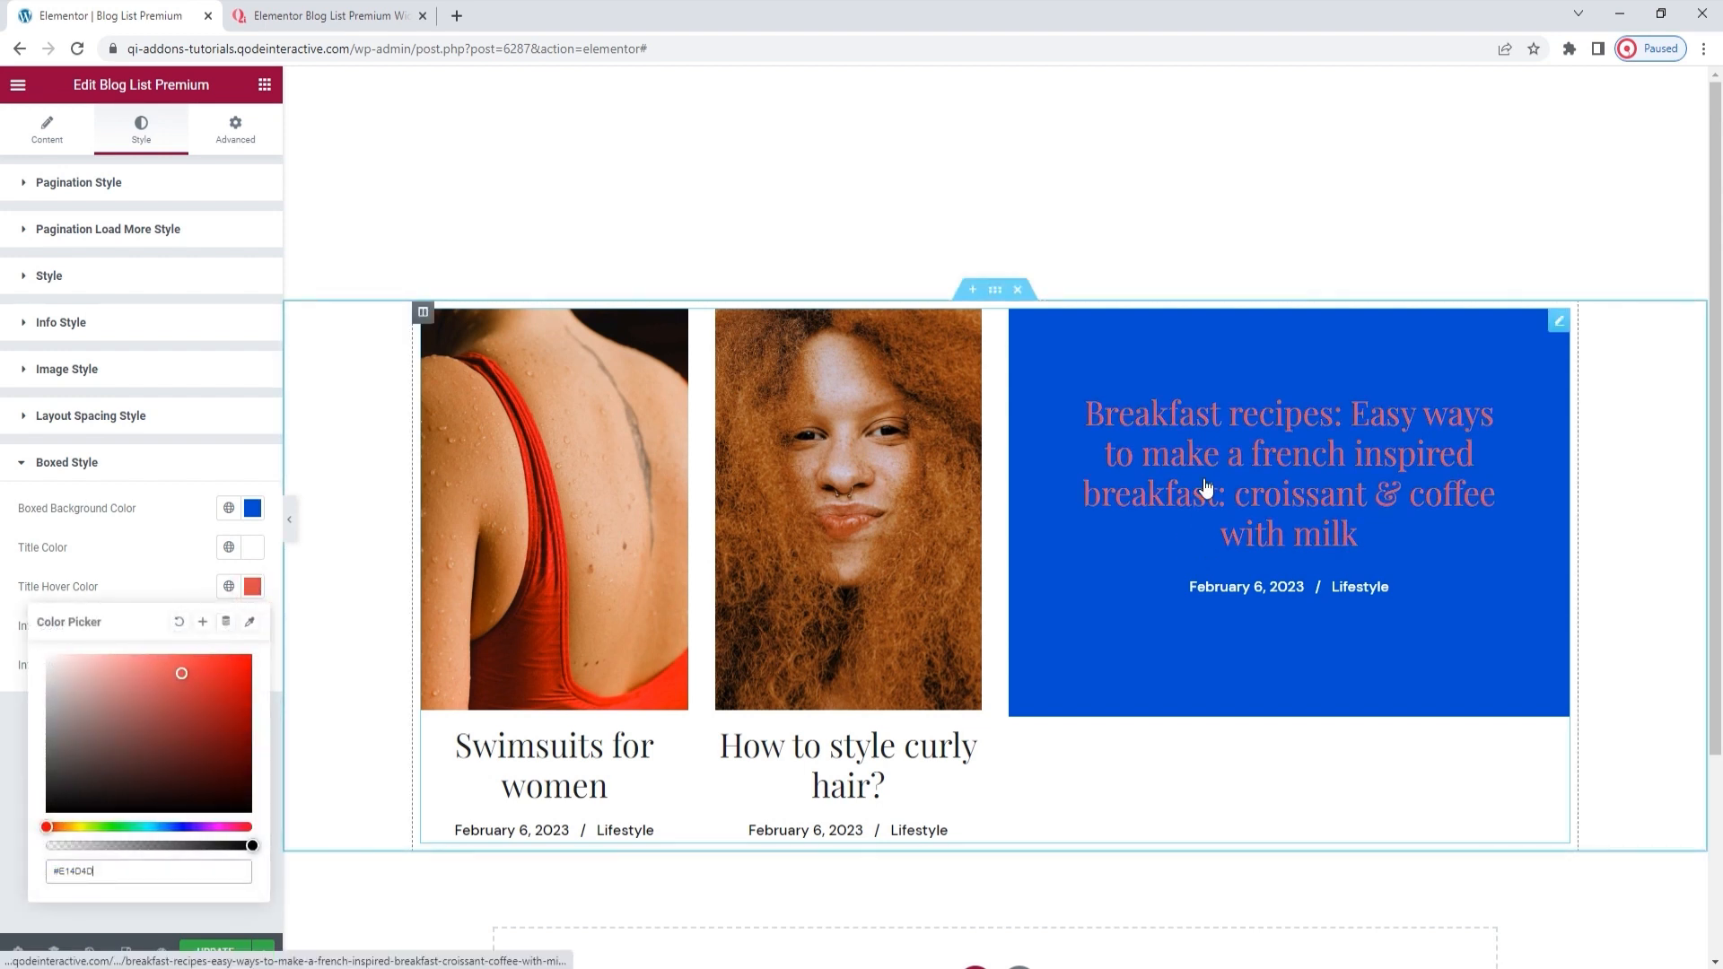
pyautogui.doubleClick(186, 870)
pyautogui.write('ffffff')
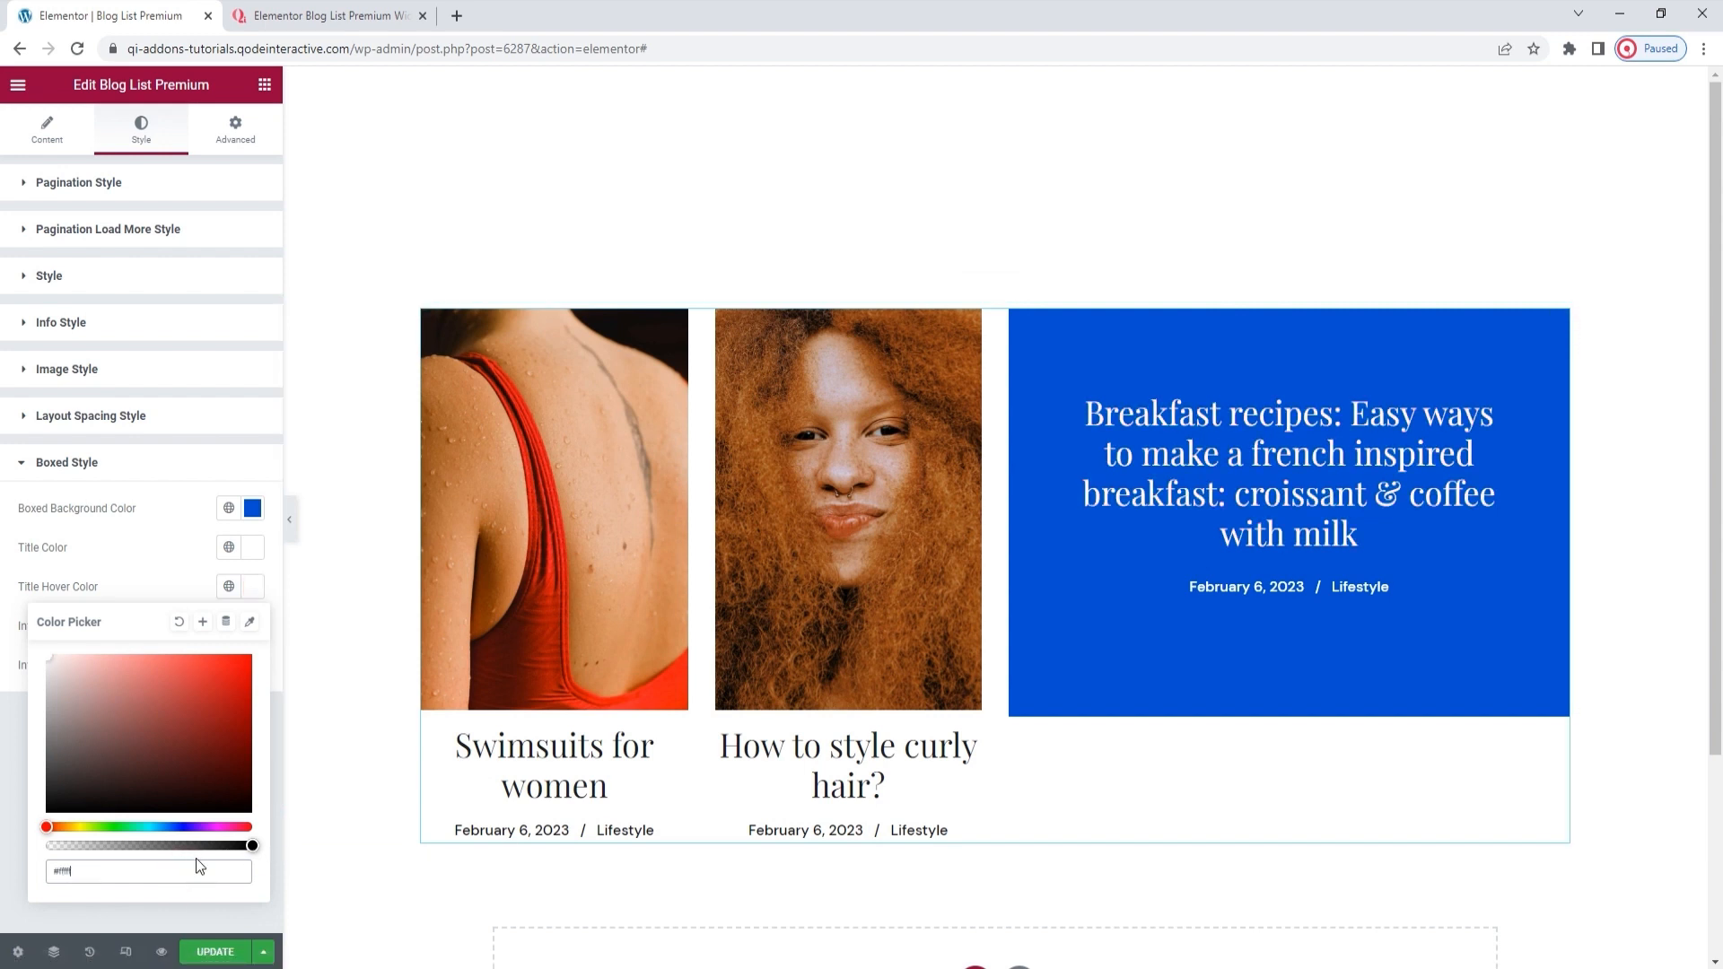
pyautogui.click(254, 588)
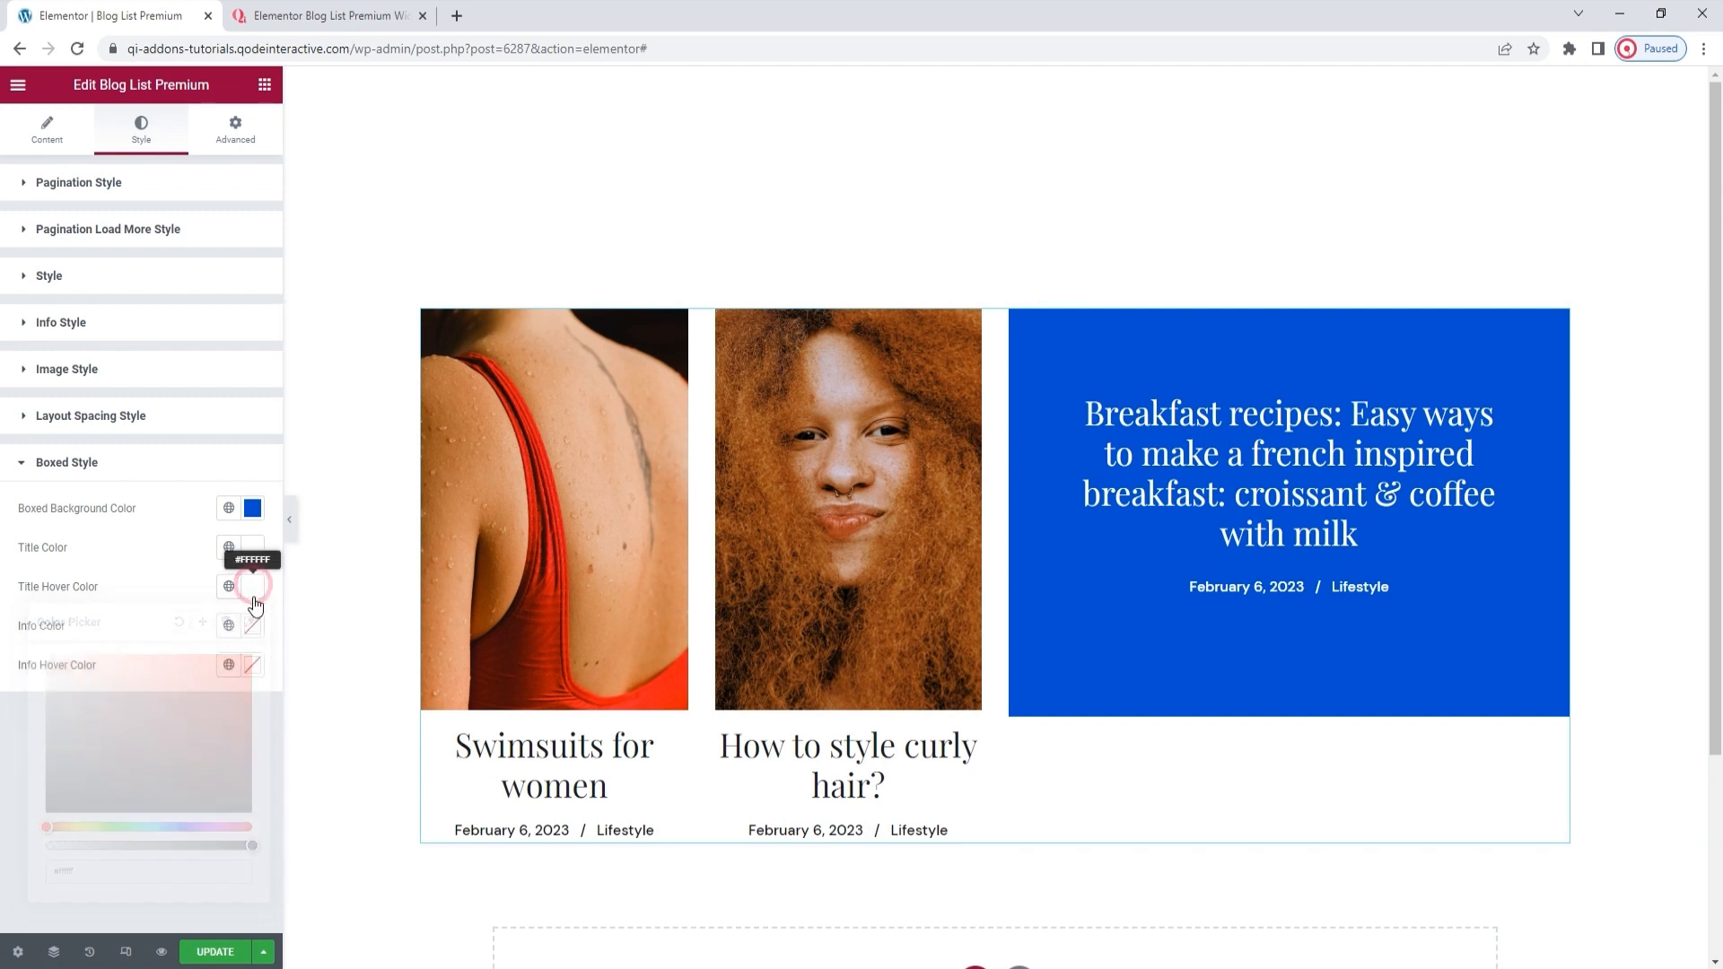
# Step: Set the boxed item's Info Color to the dark red #7E3D3D
pyautogui.click(253, 628)
pyautogui.click(167, 739)
pyautogui.click(152, 771)
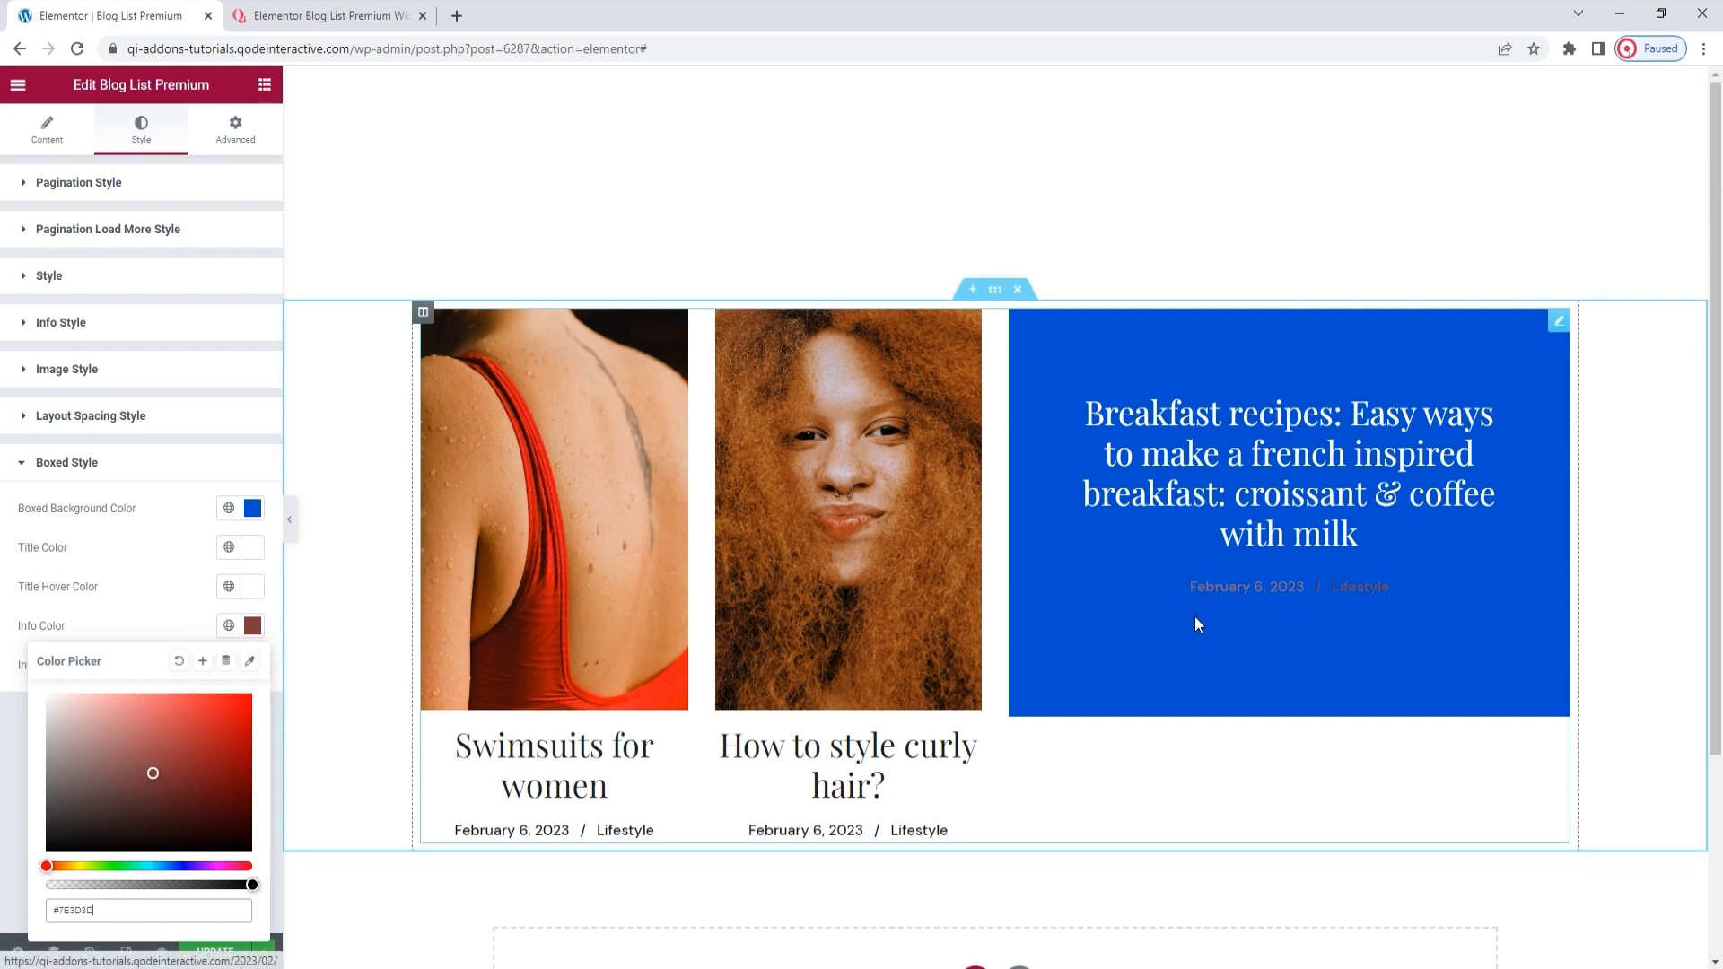
# Step: Set the boxed item's Info Color to white #ffffff
pyautogui.doubleClick(150, 908)
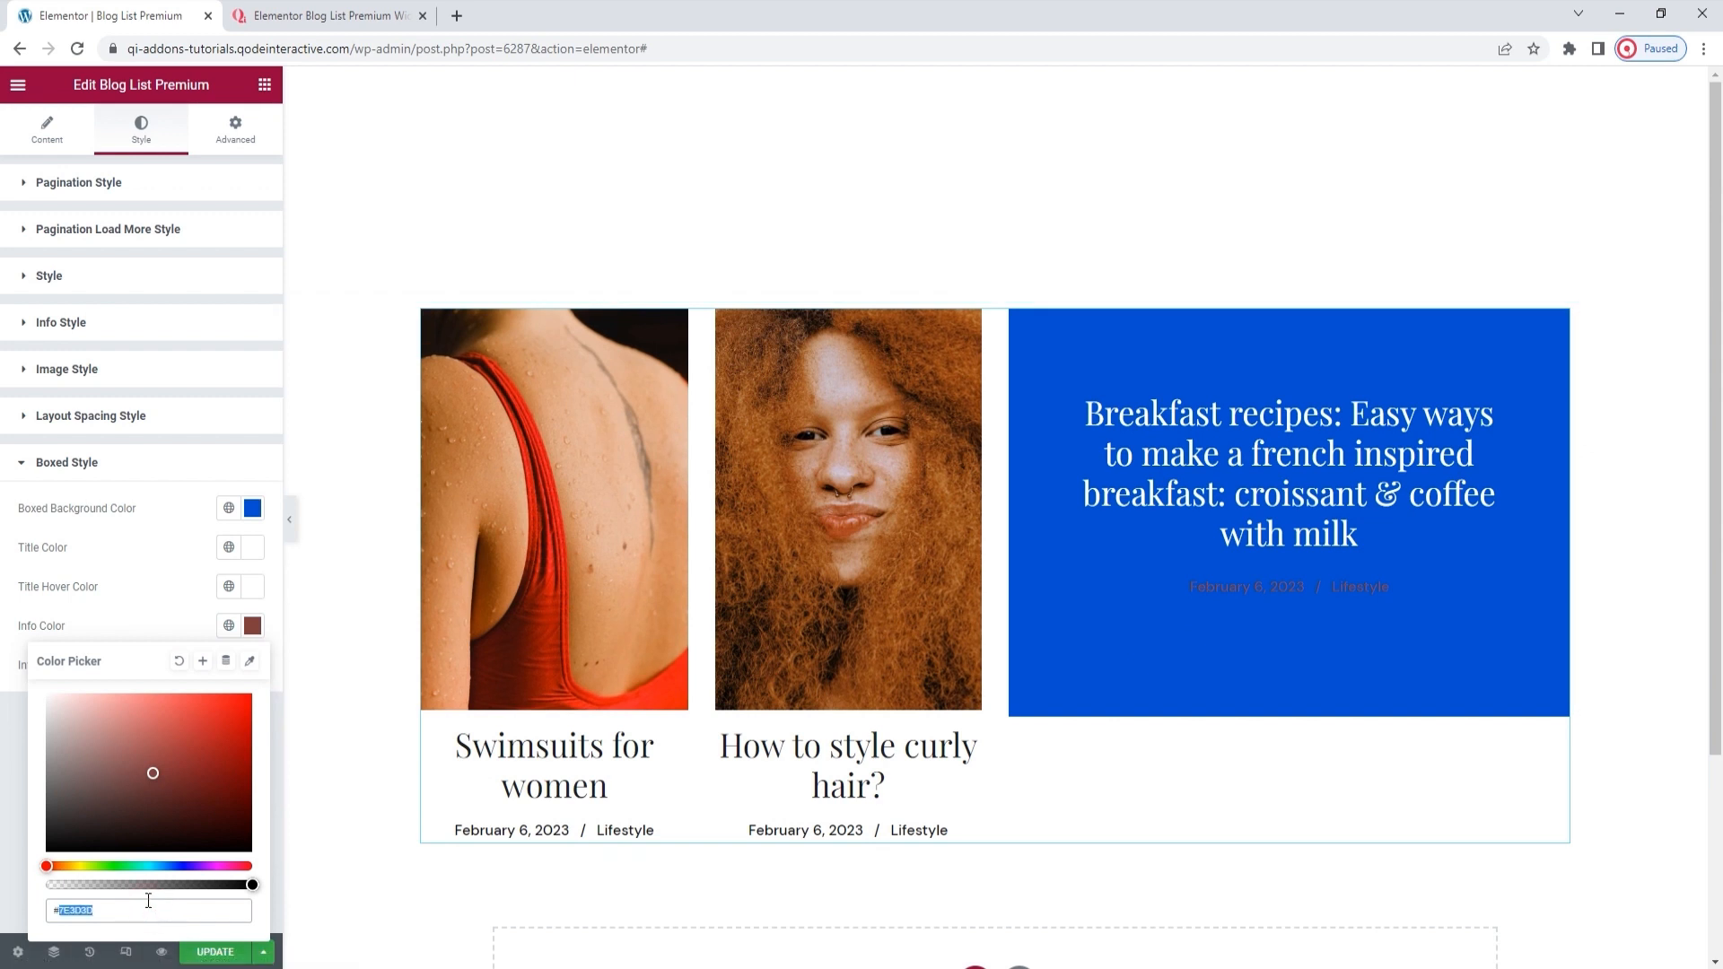
pyautogui.write('ffffff')
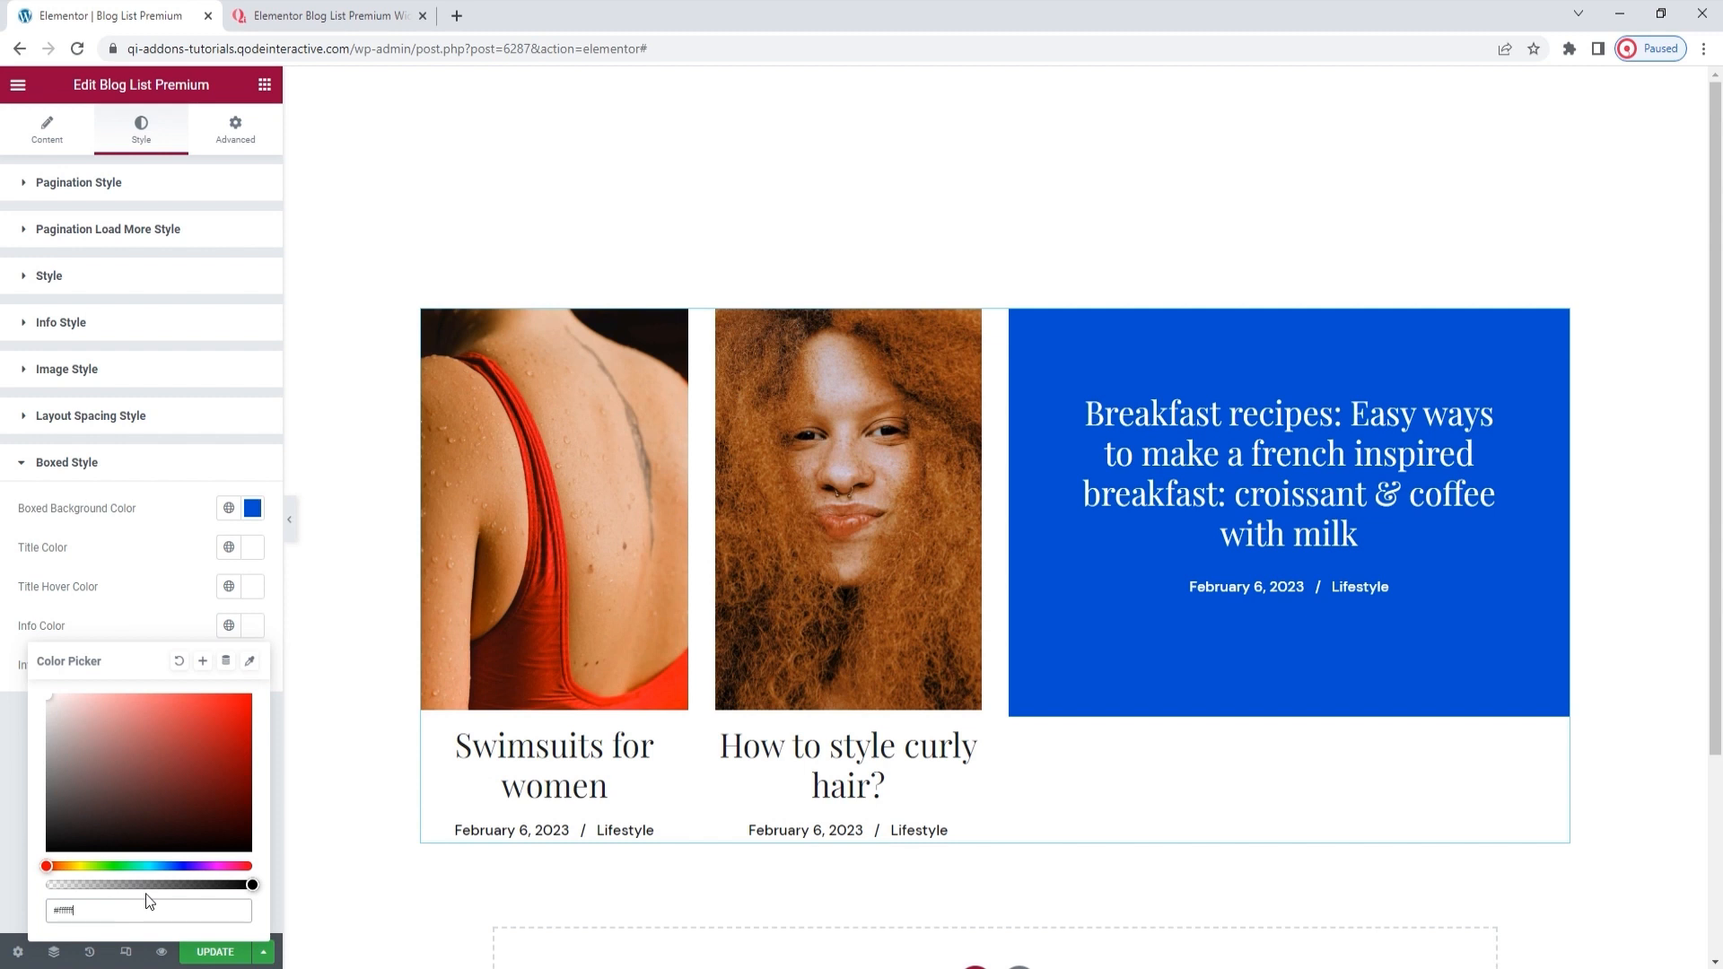
pyautogui.click(253, 627)
# Step: Try the muted red #7F5454 as the boxed item's Info Hover Color, and set it to white #ffffff
pyautogui.click(249, 670)
pyautogui.moveTo(134, 501); pyautogui.dragTo(114, 480)
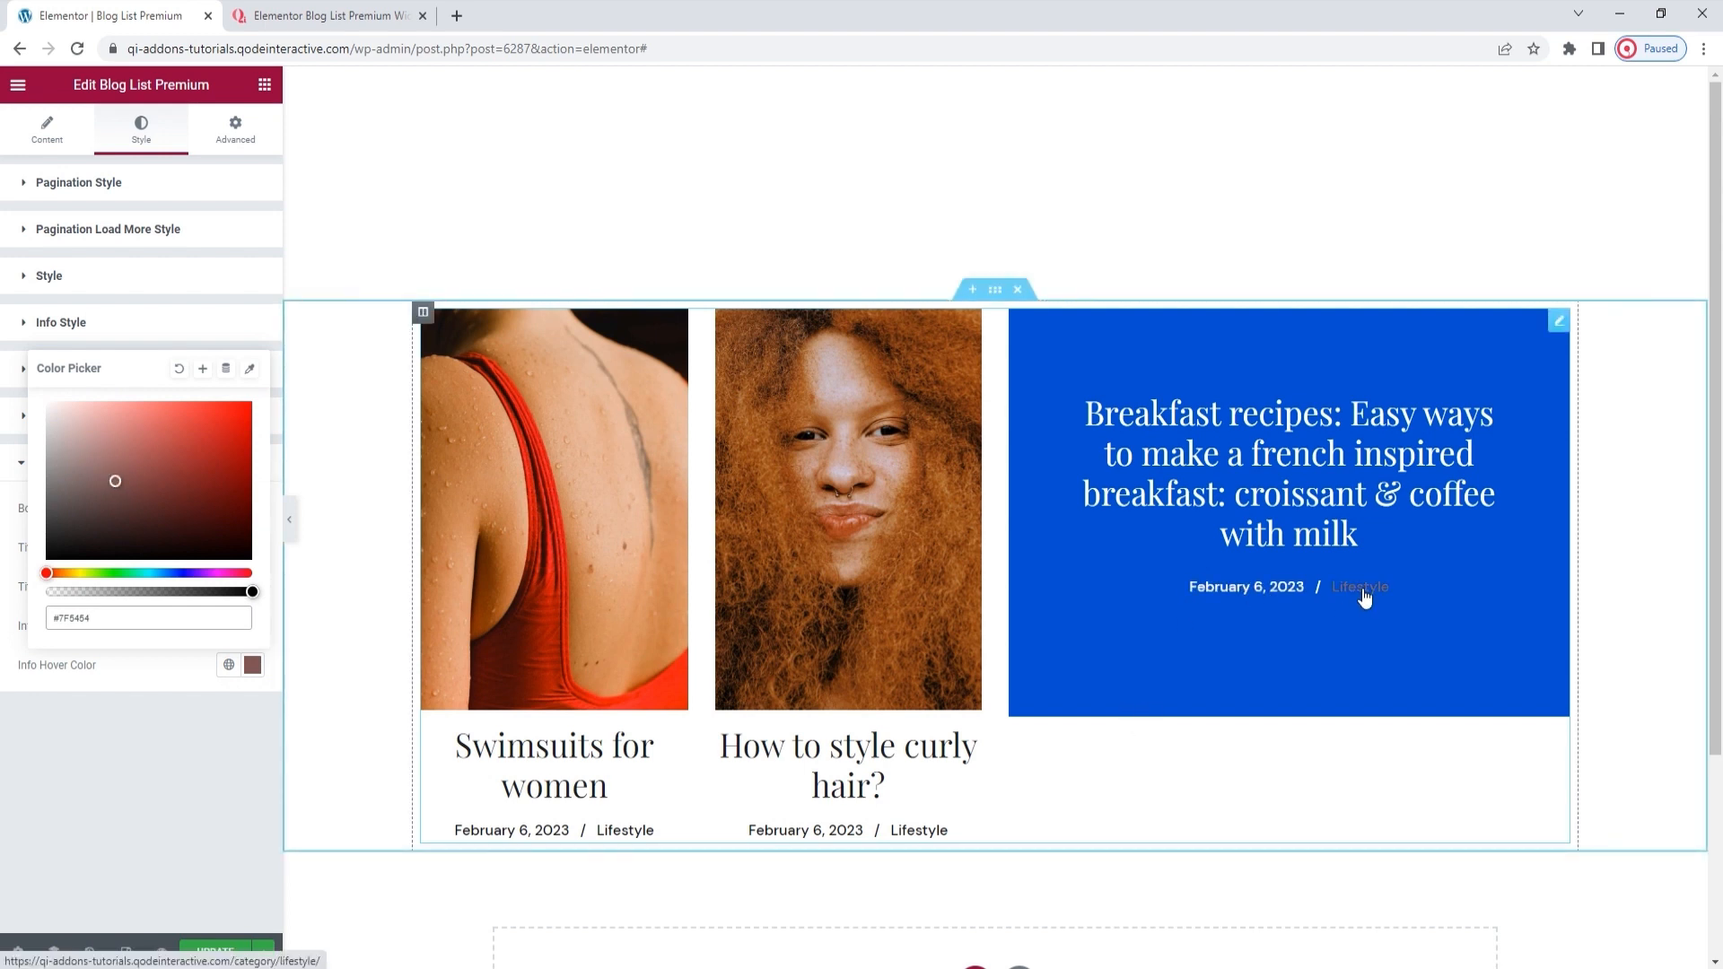
pyautogui.click(137, 619)
pyautogui.write('#ffffff')
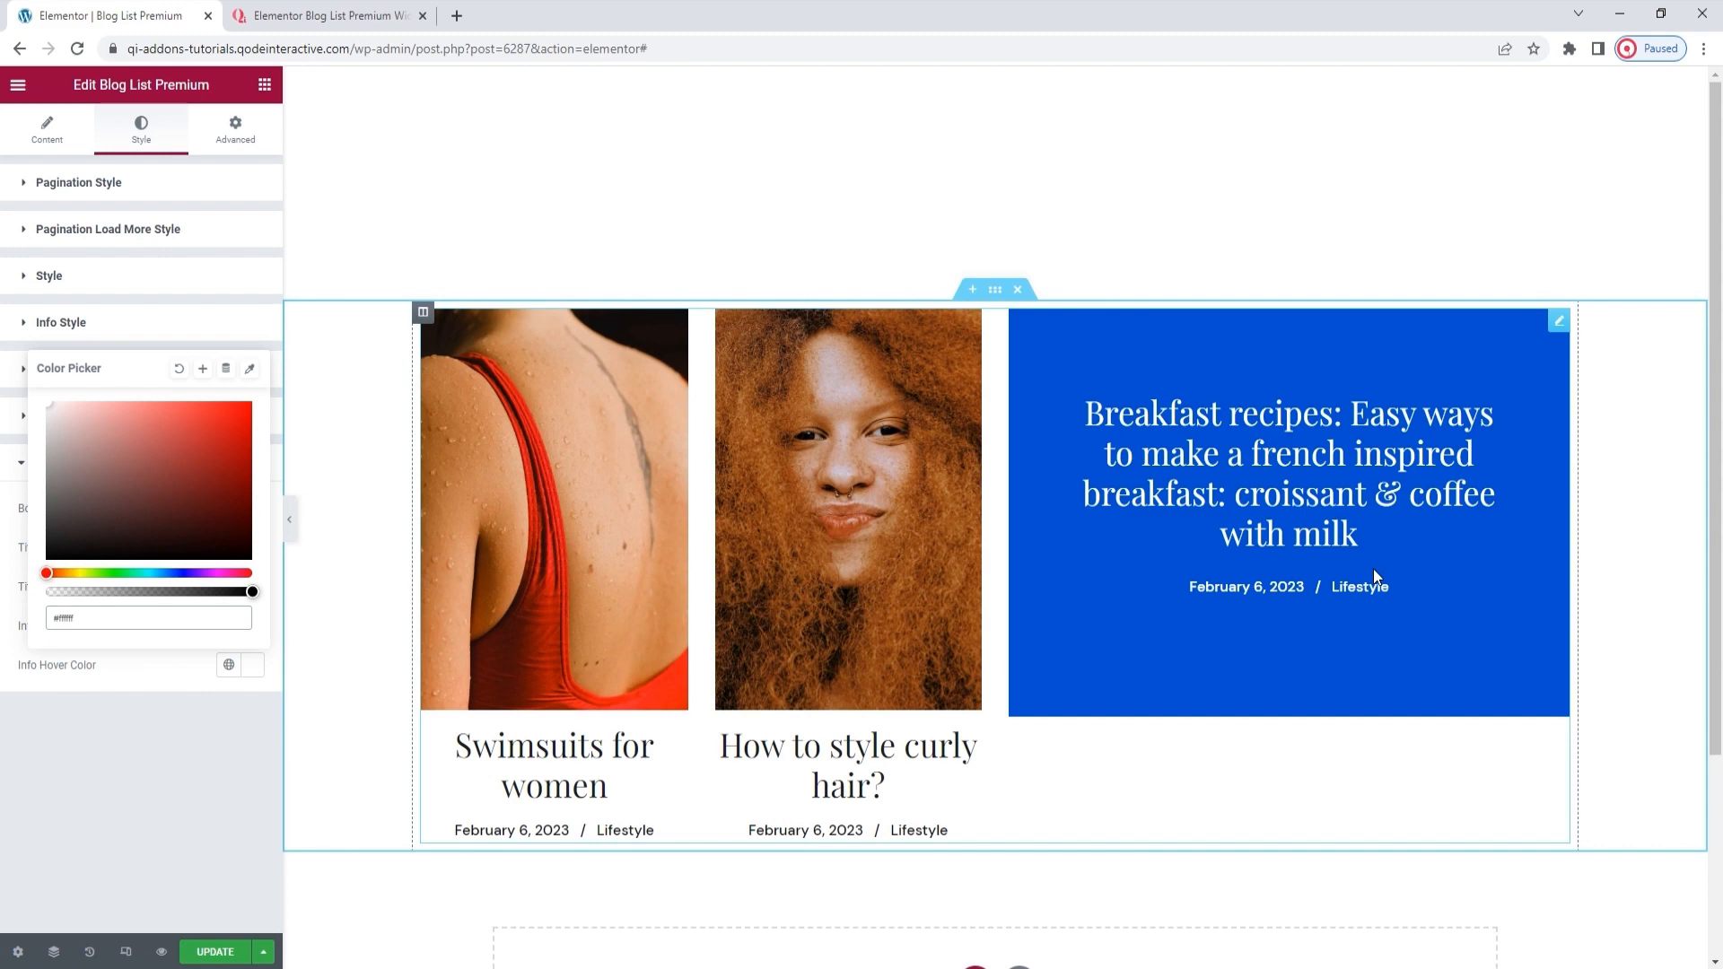
pyautogui.click(192, 673)
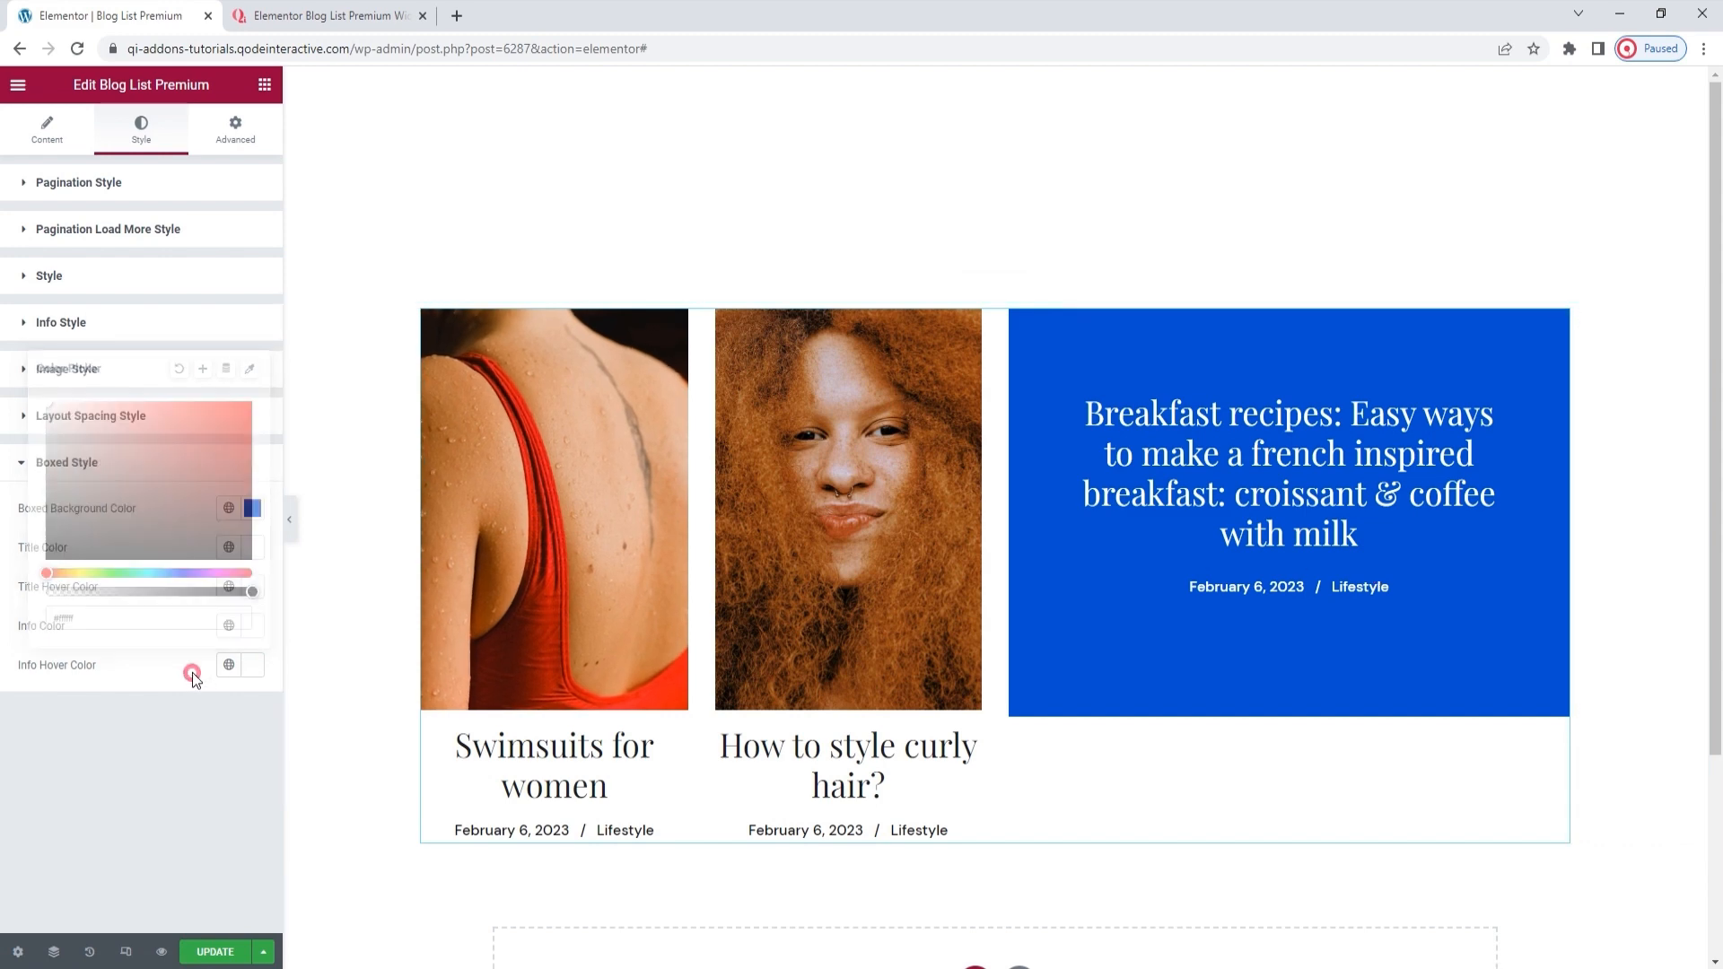
# Step: Update the page and set Enable Pagination to Yes in the widget's General content settings
pyautogui.scroll(-1, 668, 619)
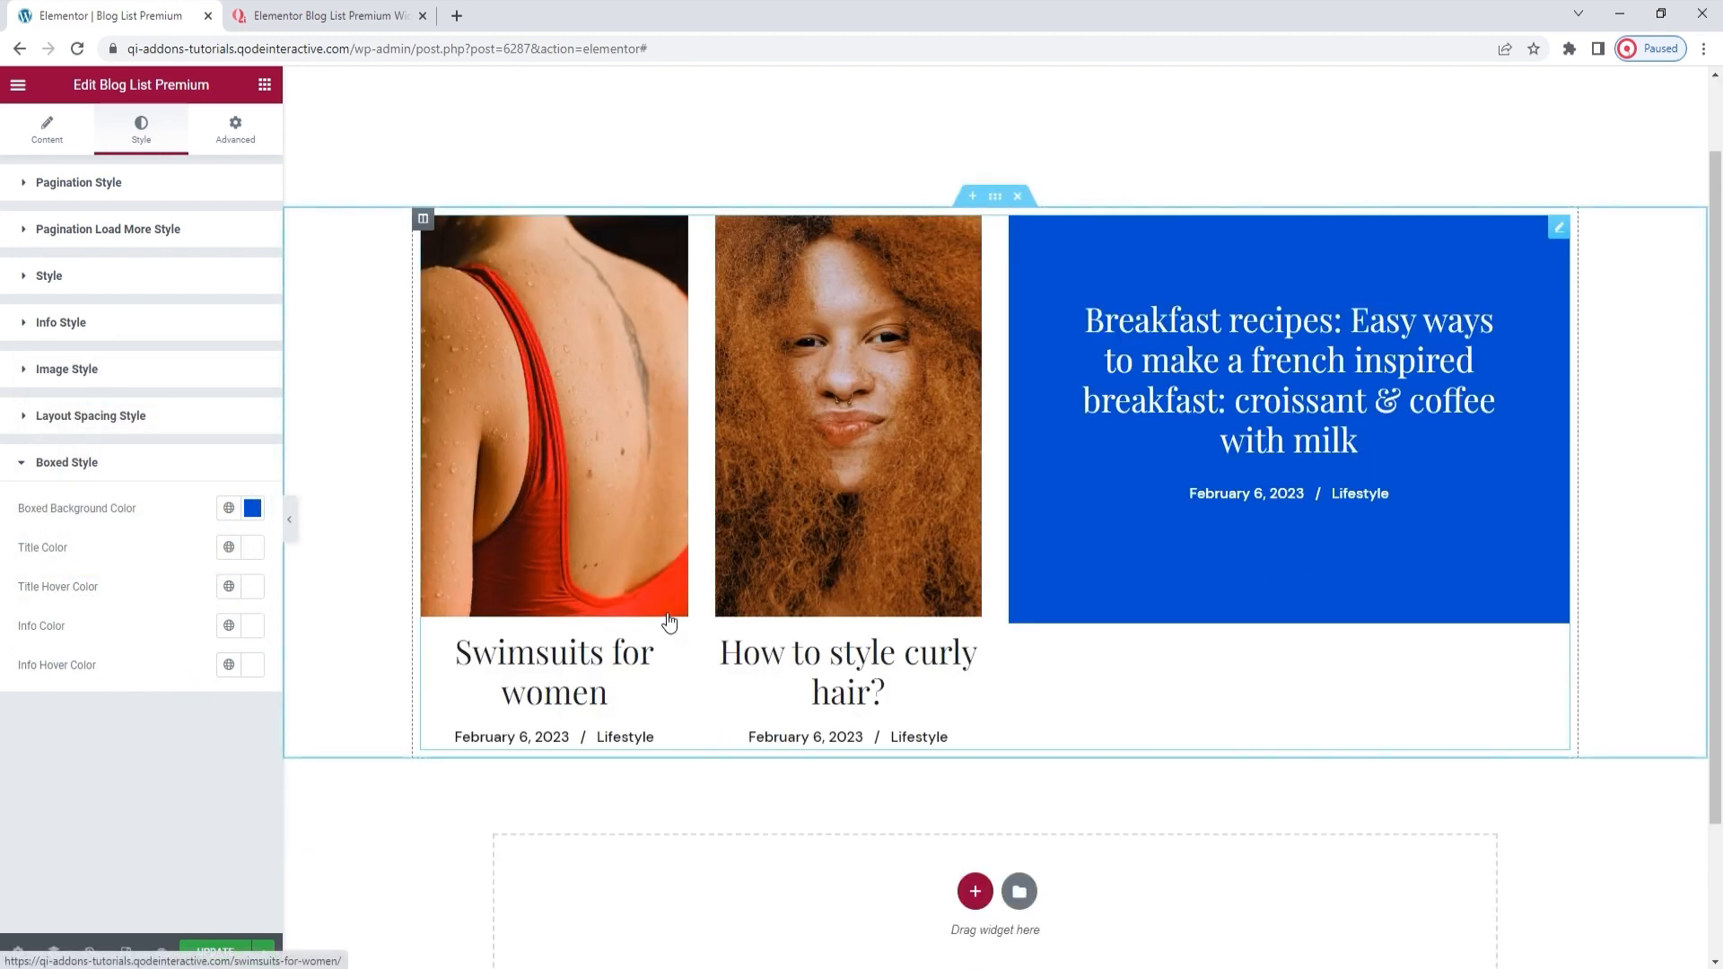
pyautogui.click(219, 951)
pyautogui.click(73, 128)
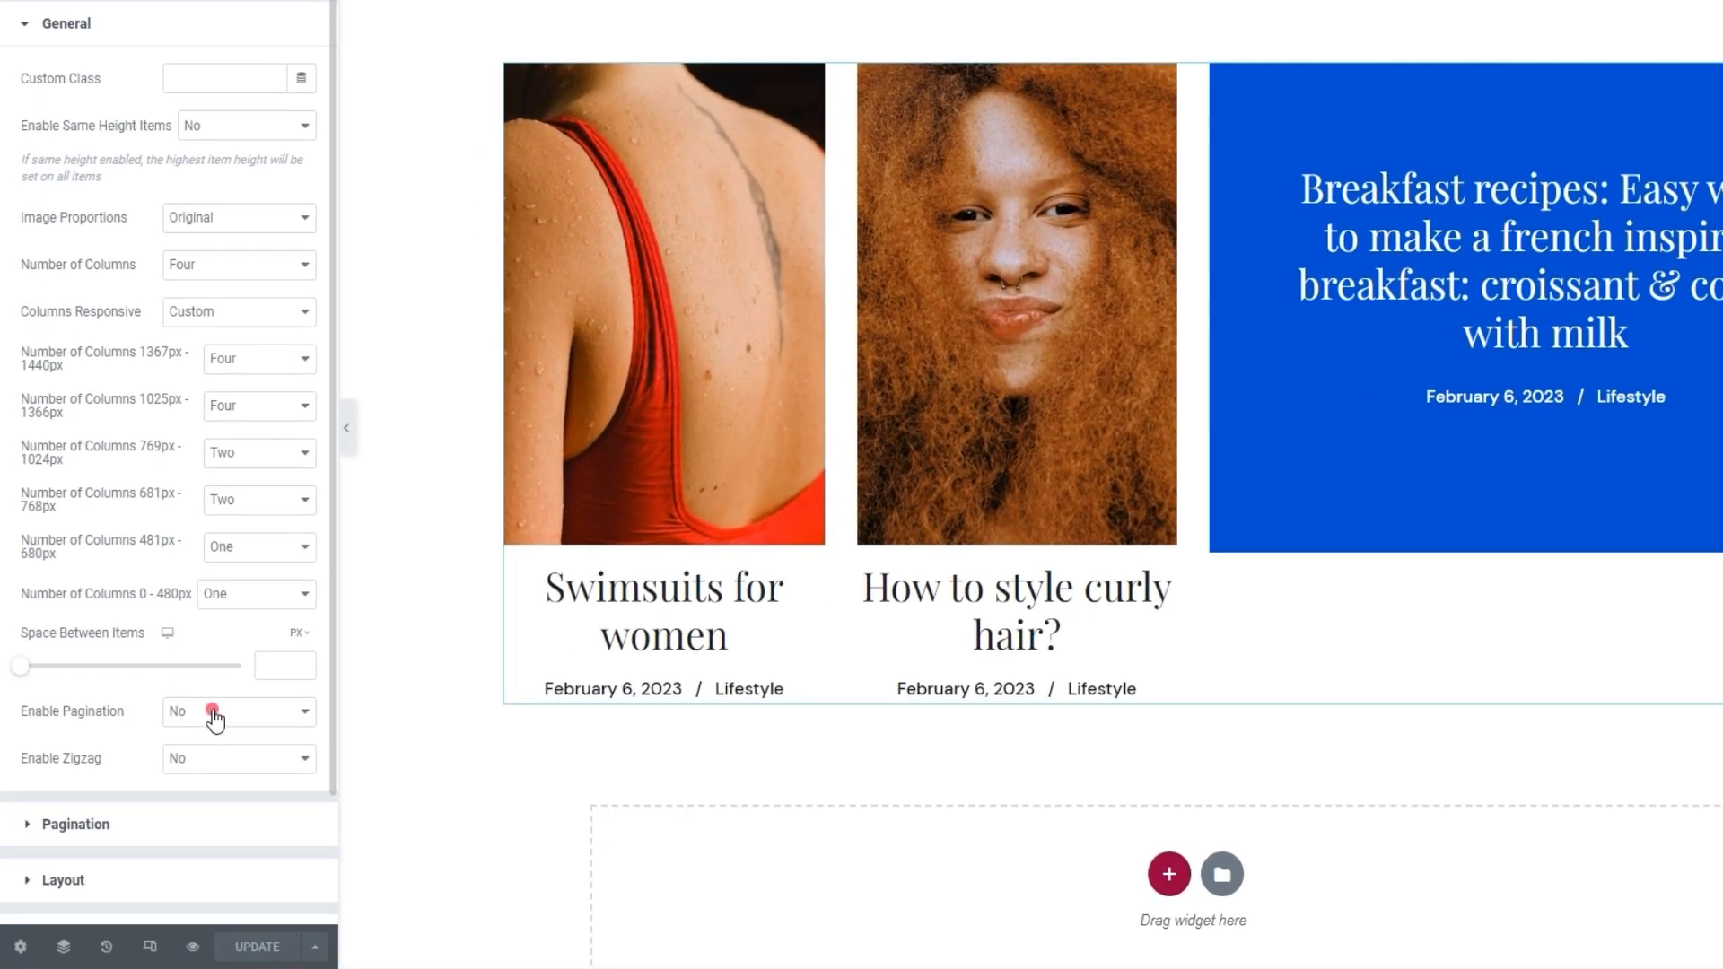
pyautogui.click(177, 756)
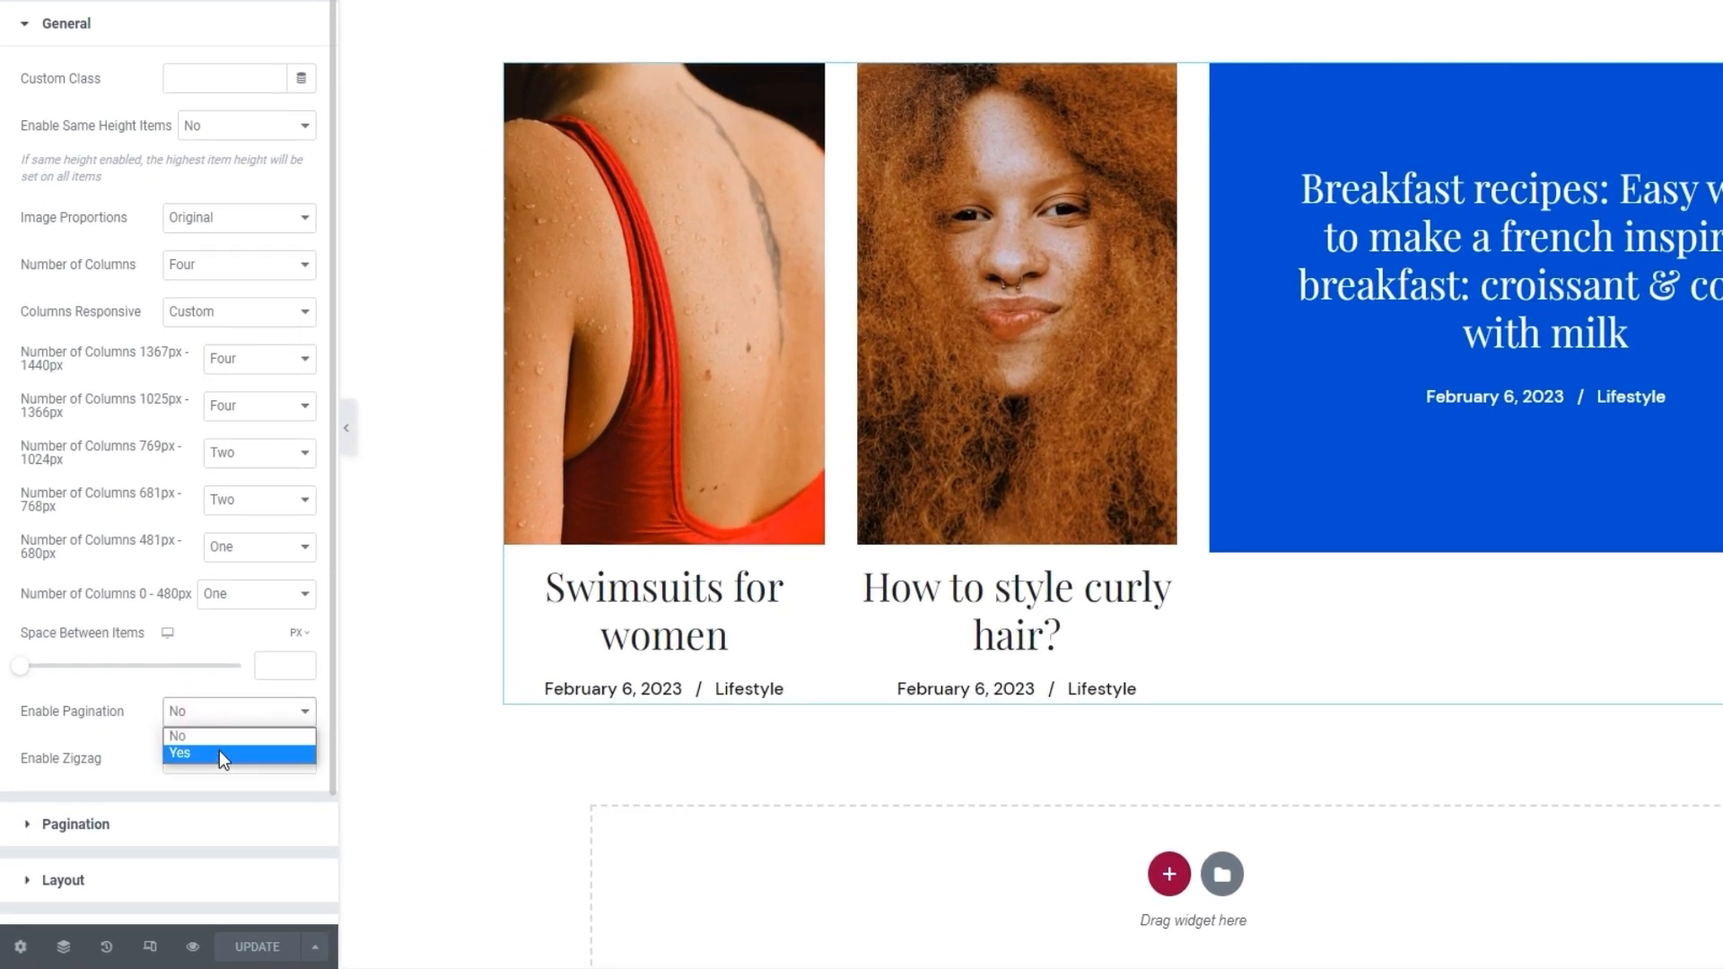
pyautogui.click(220, 751)
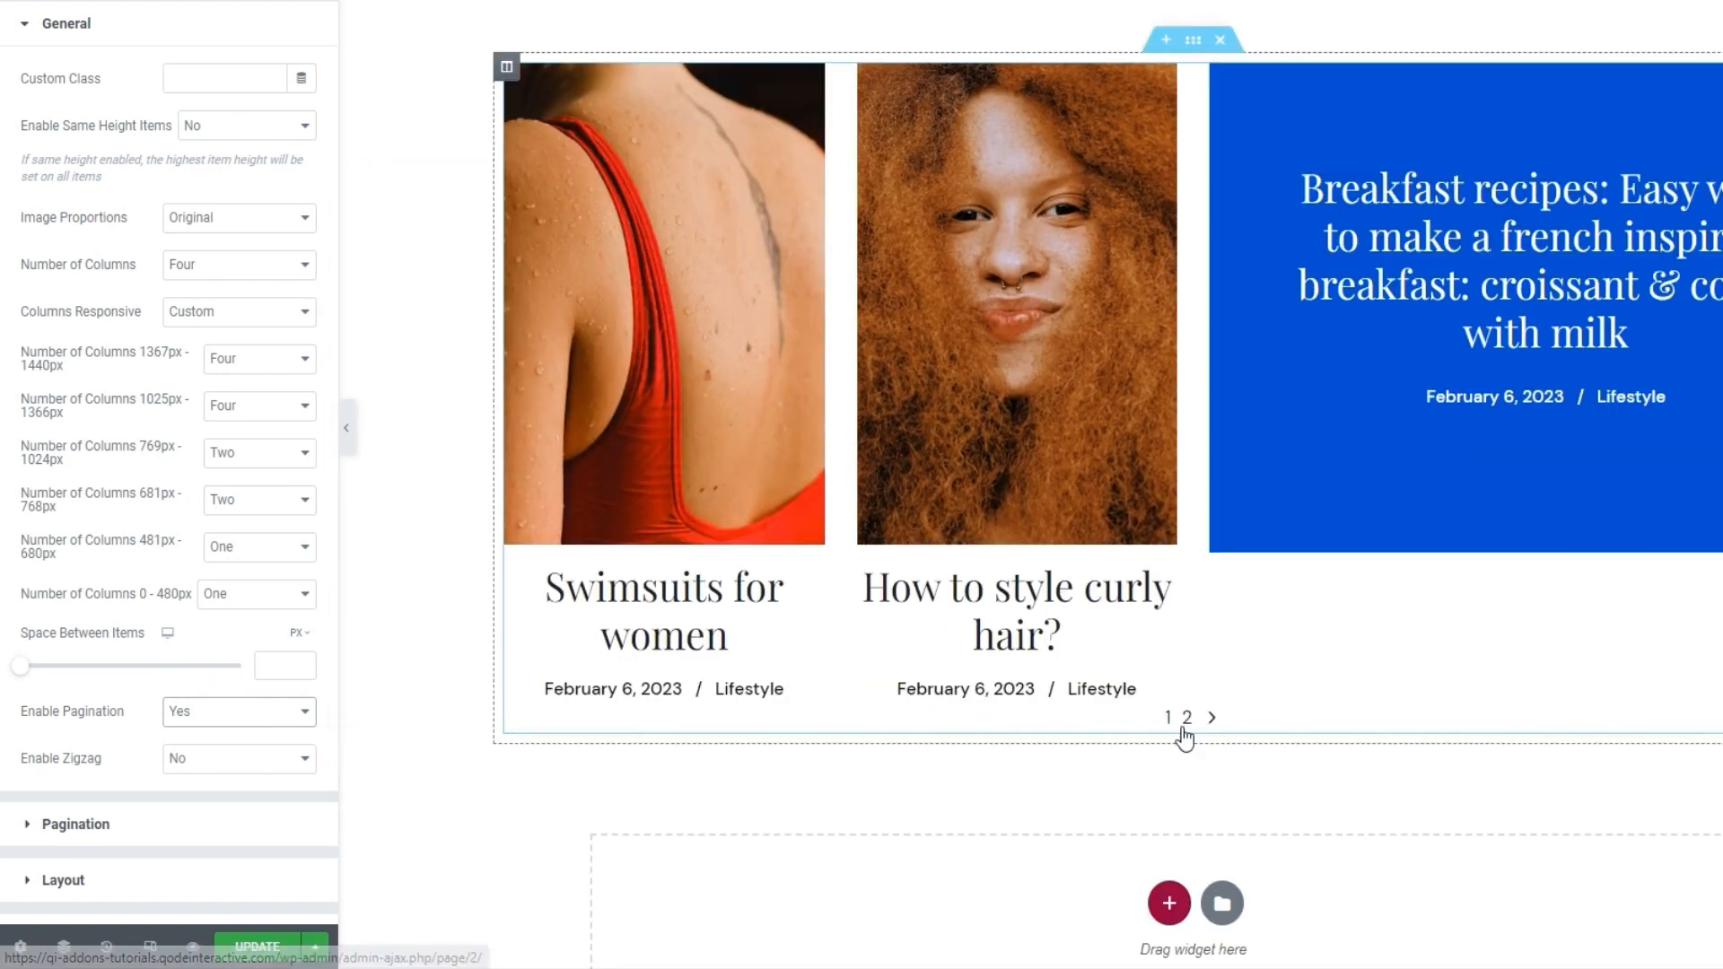
pyautogui.click(1185, 722)
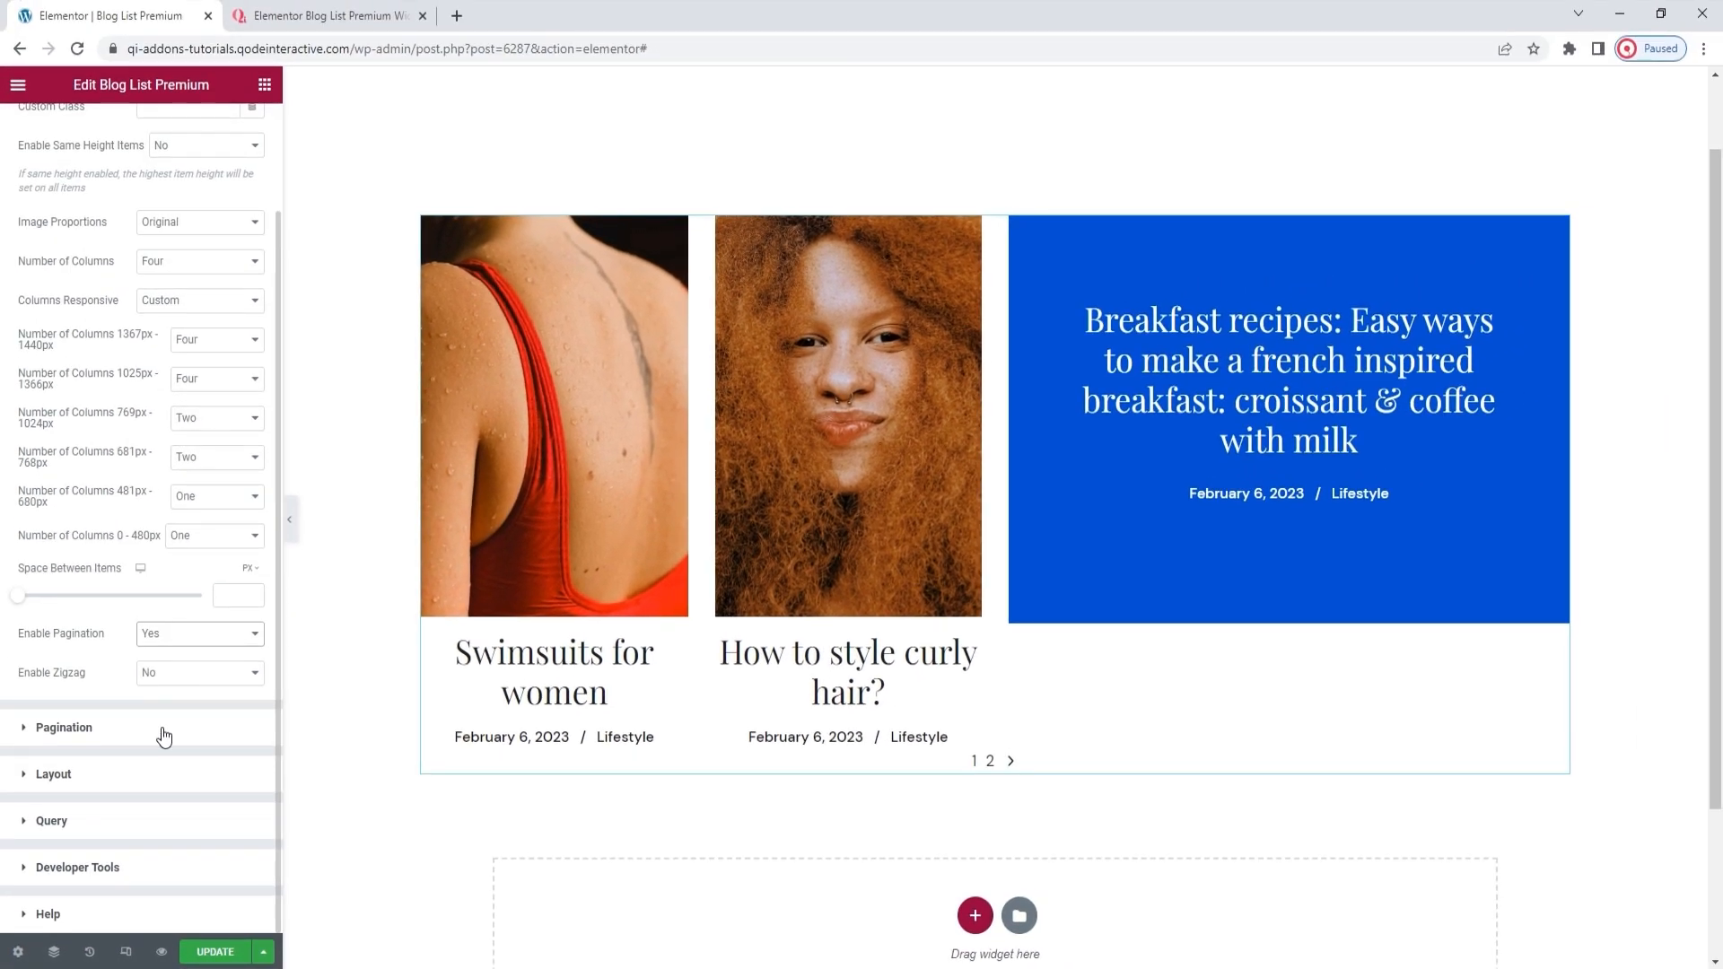
# Step: In the Pagination content settings, choose Standard WordPress as the pagination type
pyautogui.click(164, 731)
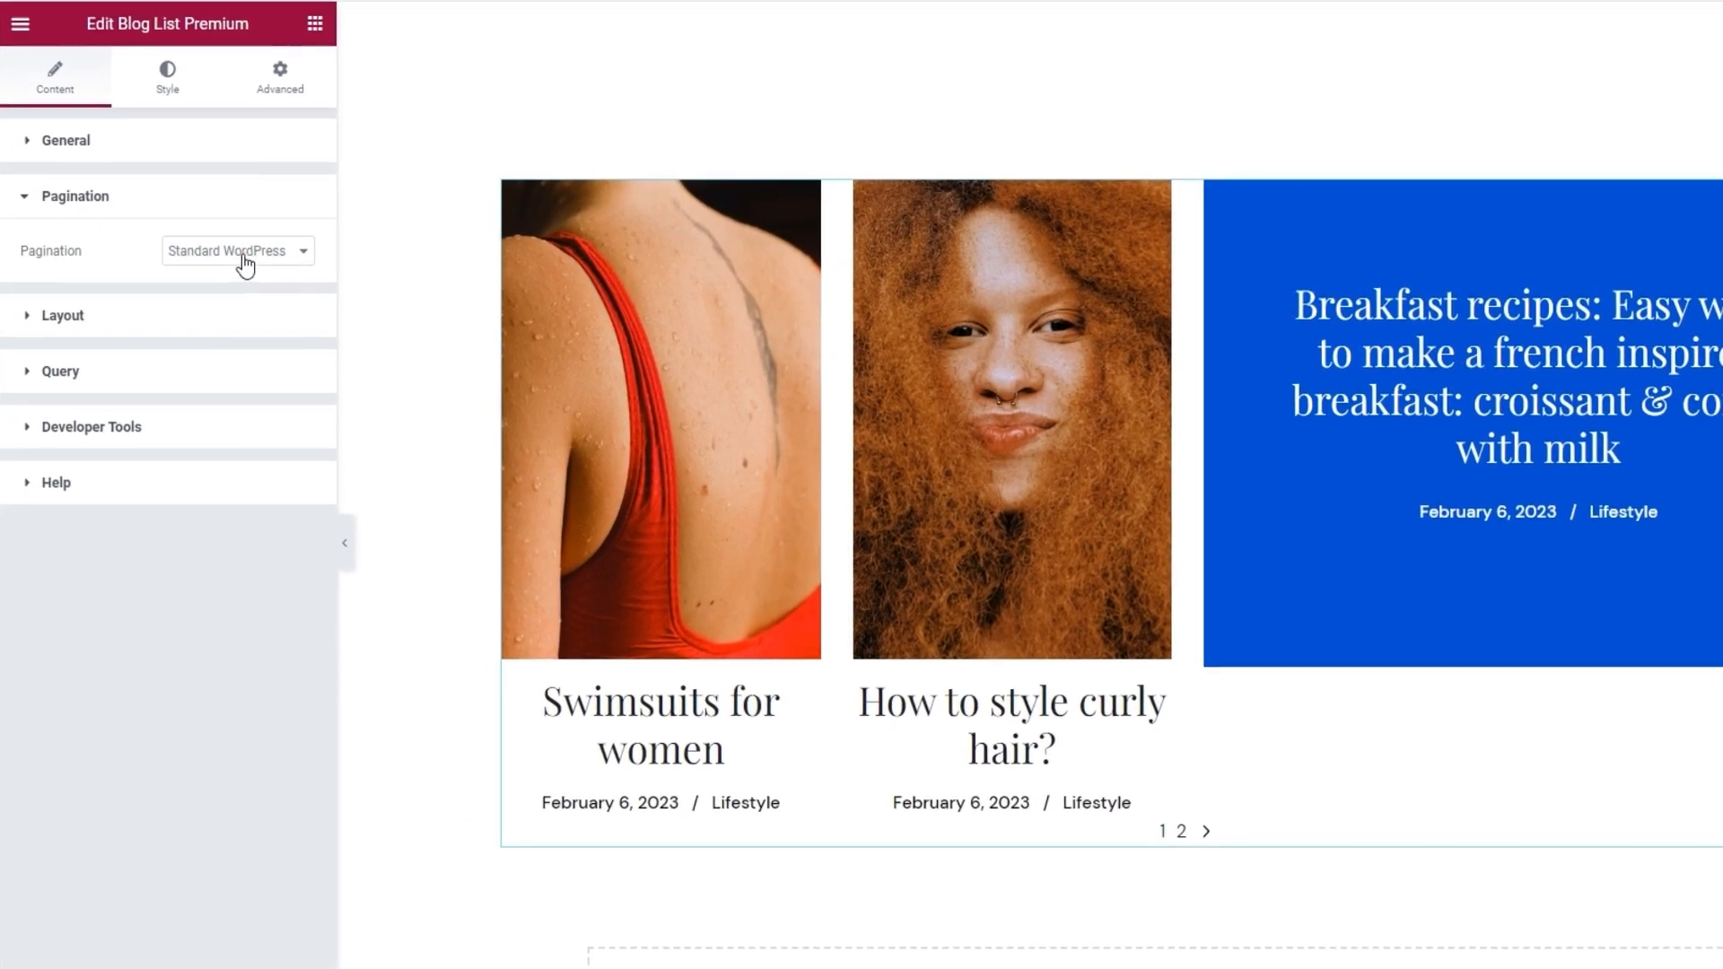
pyautogui.click(195, 280)
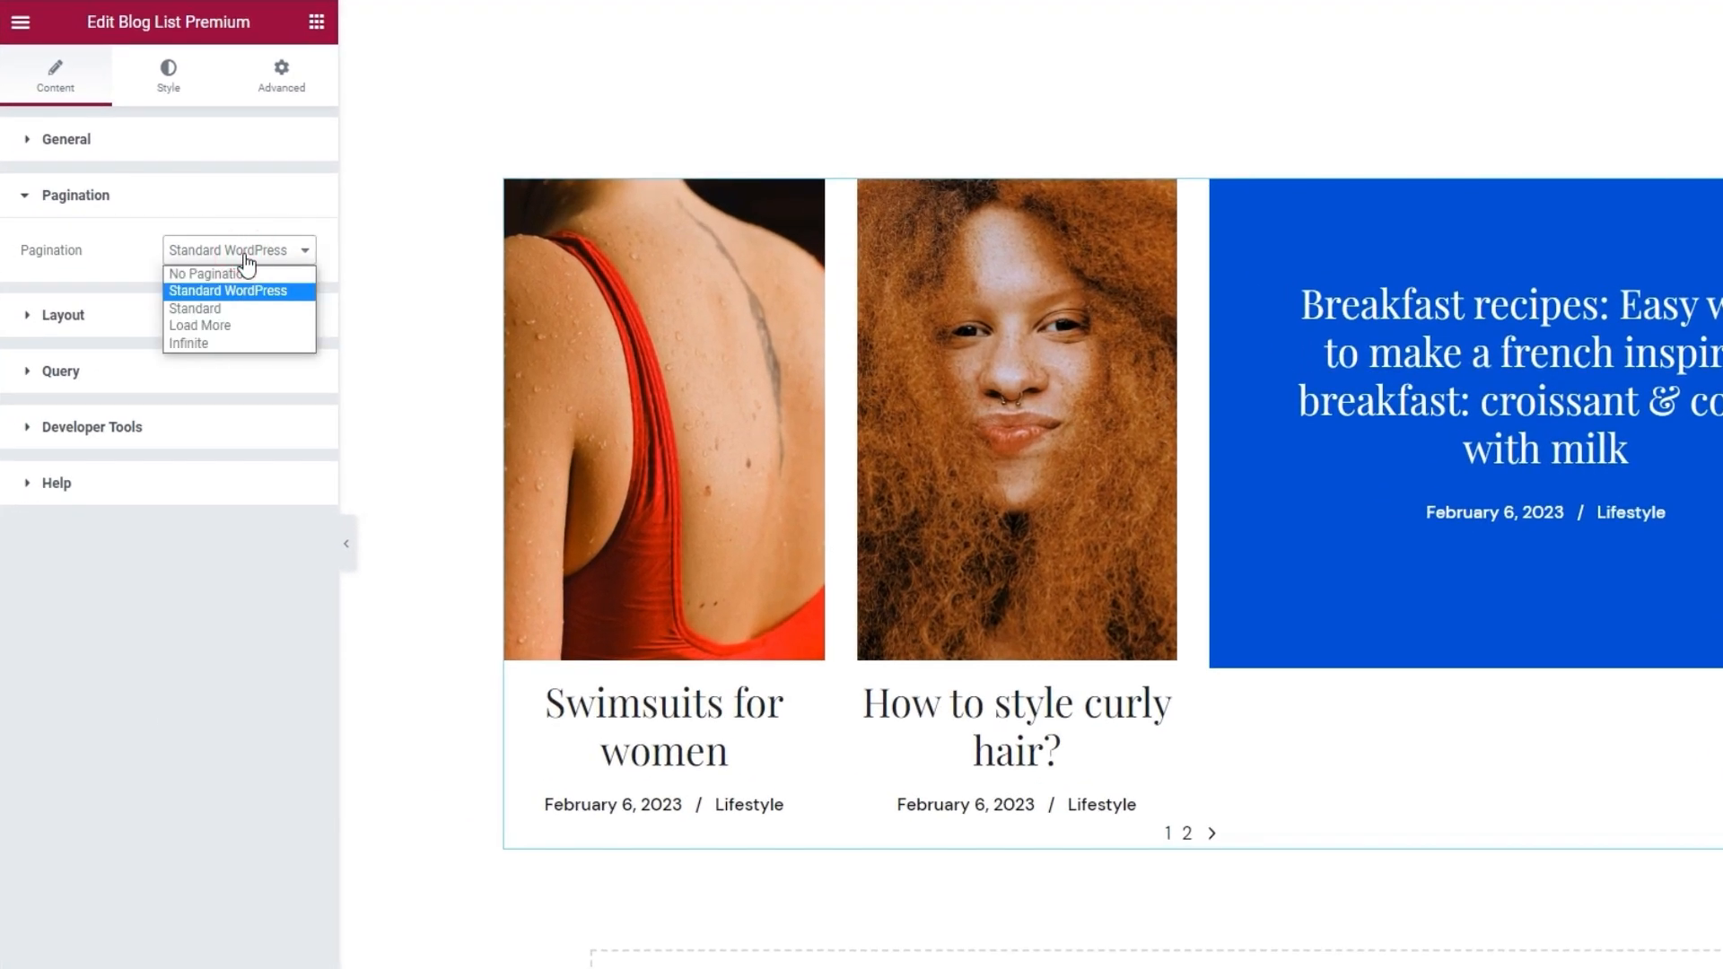
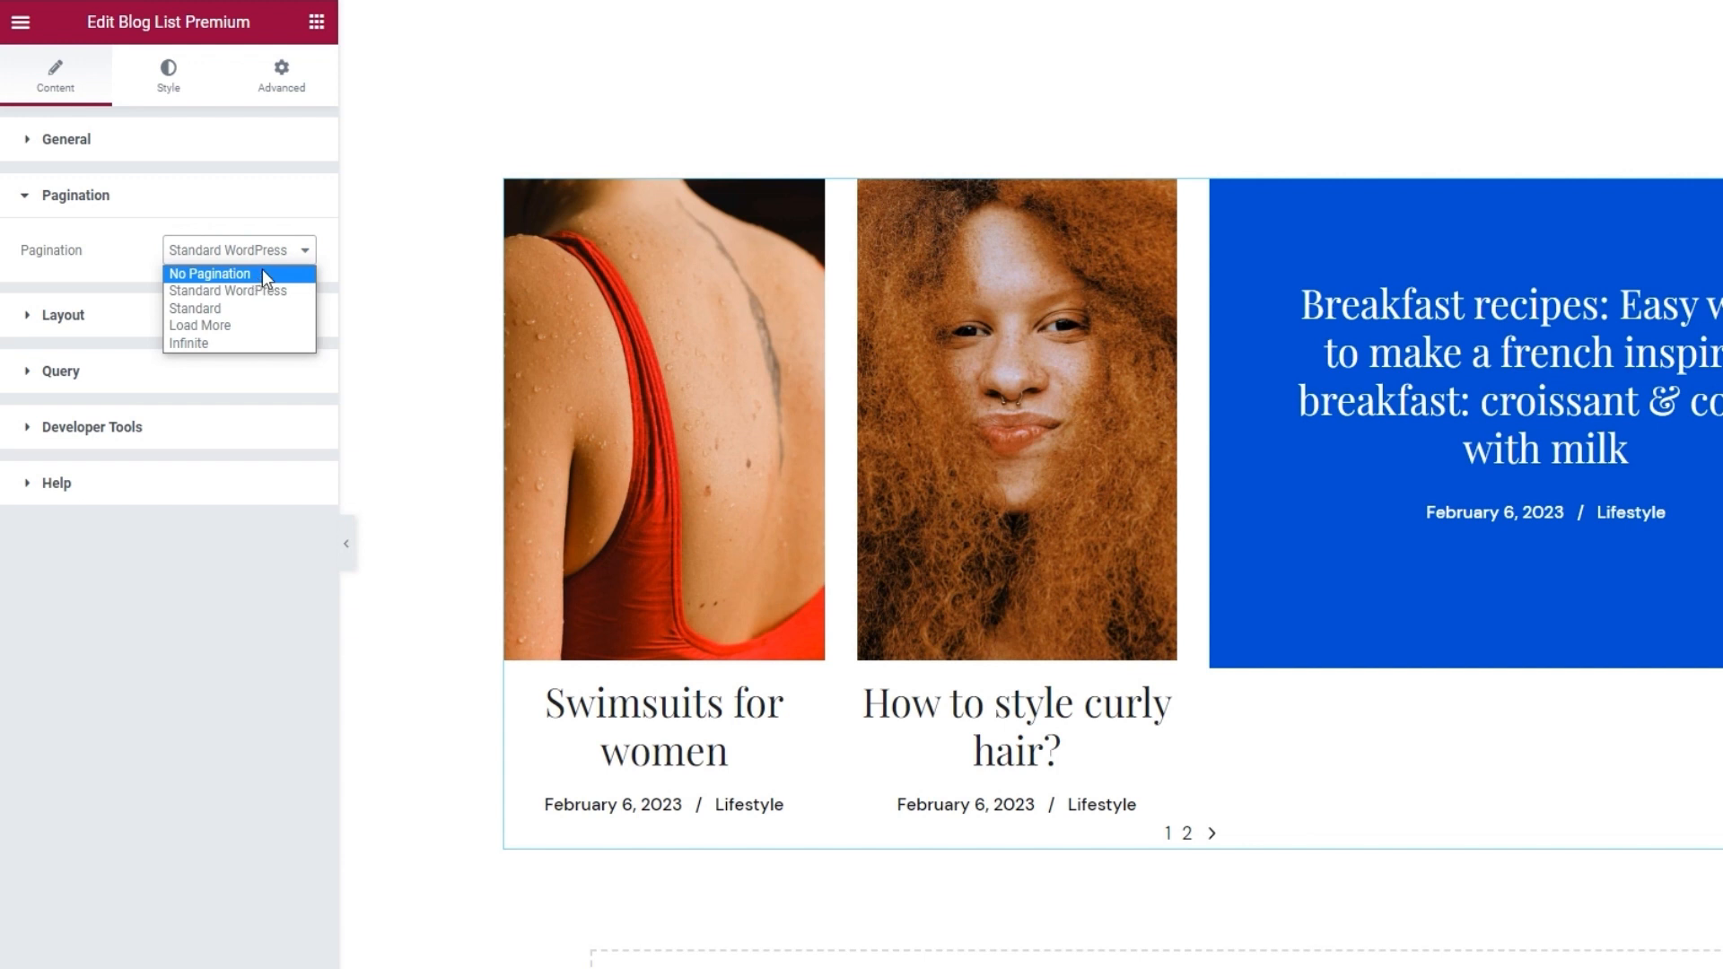
pyautogui.click(262, 288)
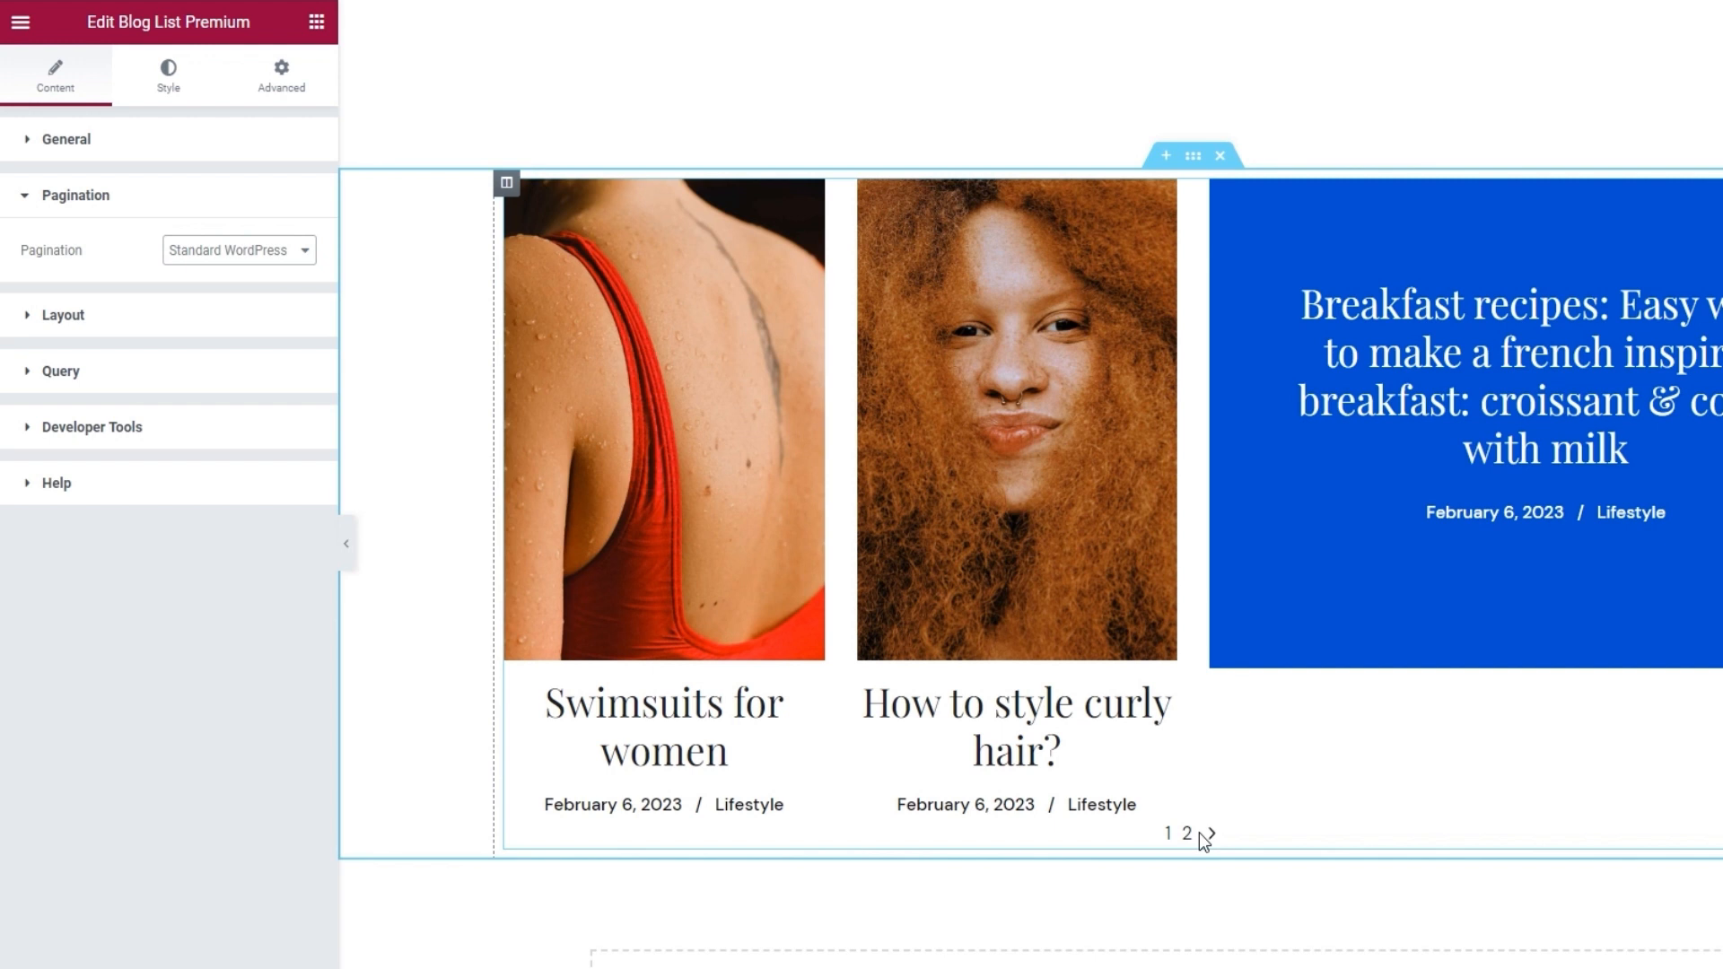
# Step: Examine the Pagination Typography options in the widget's Pagination Style settings
pyautogui.click(168, 97)
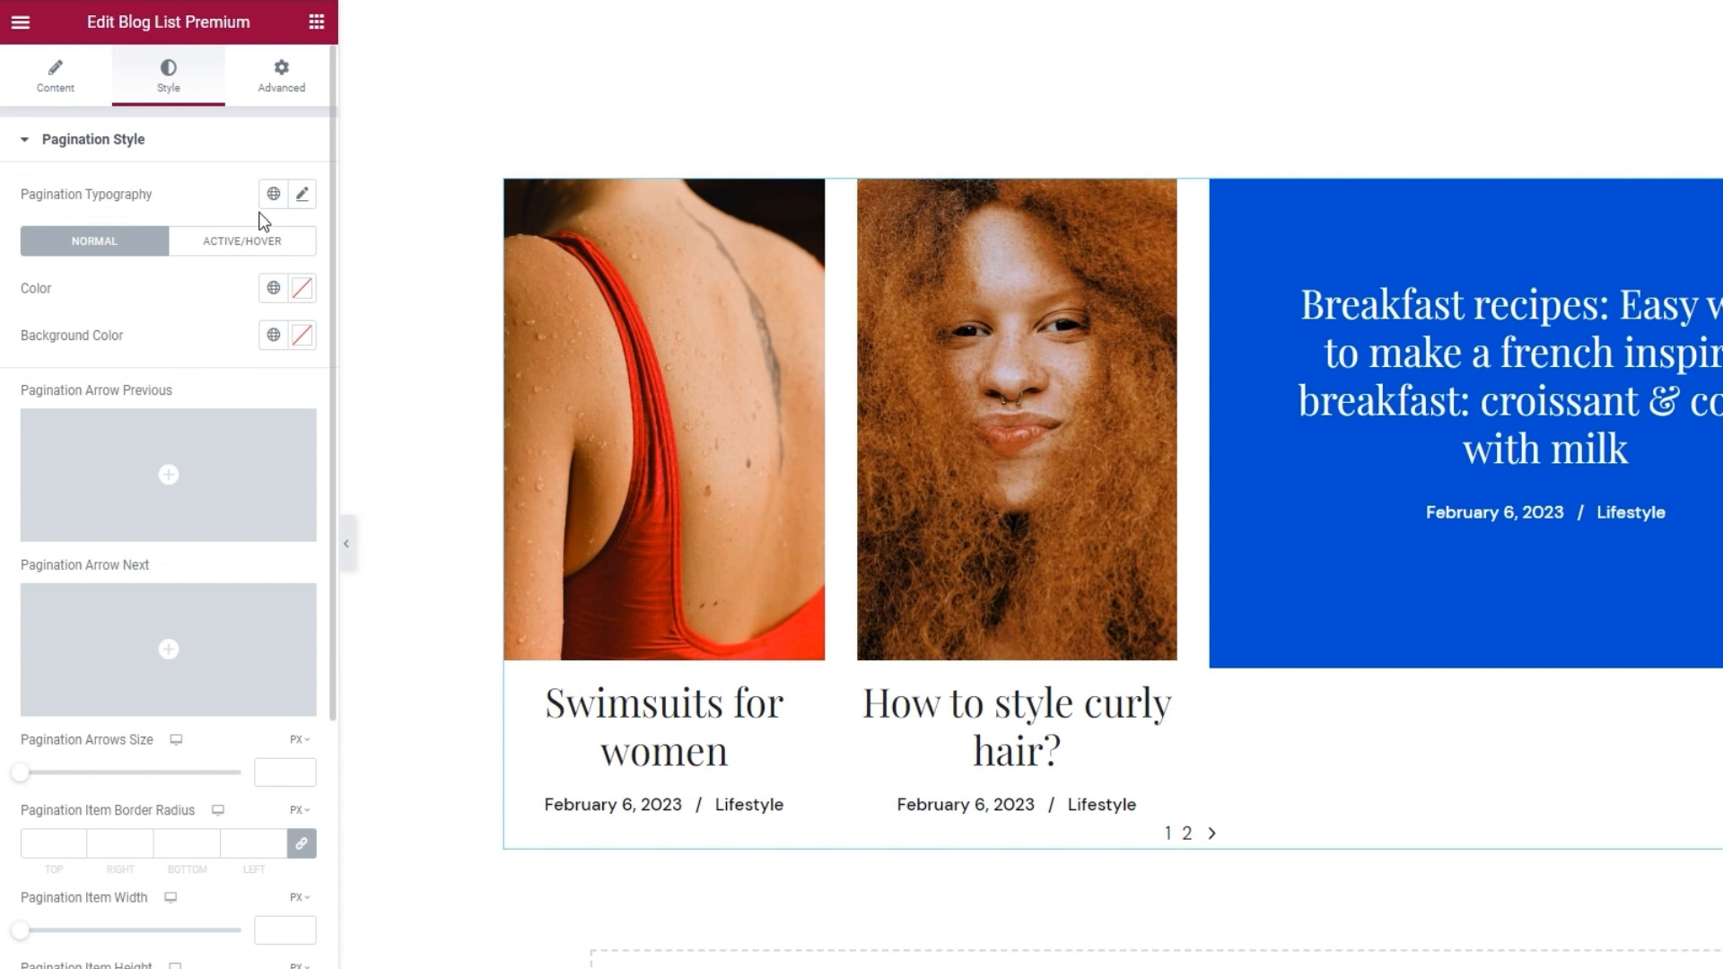
pyautogui.click(302, 195)
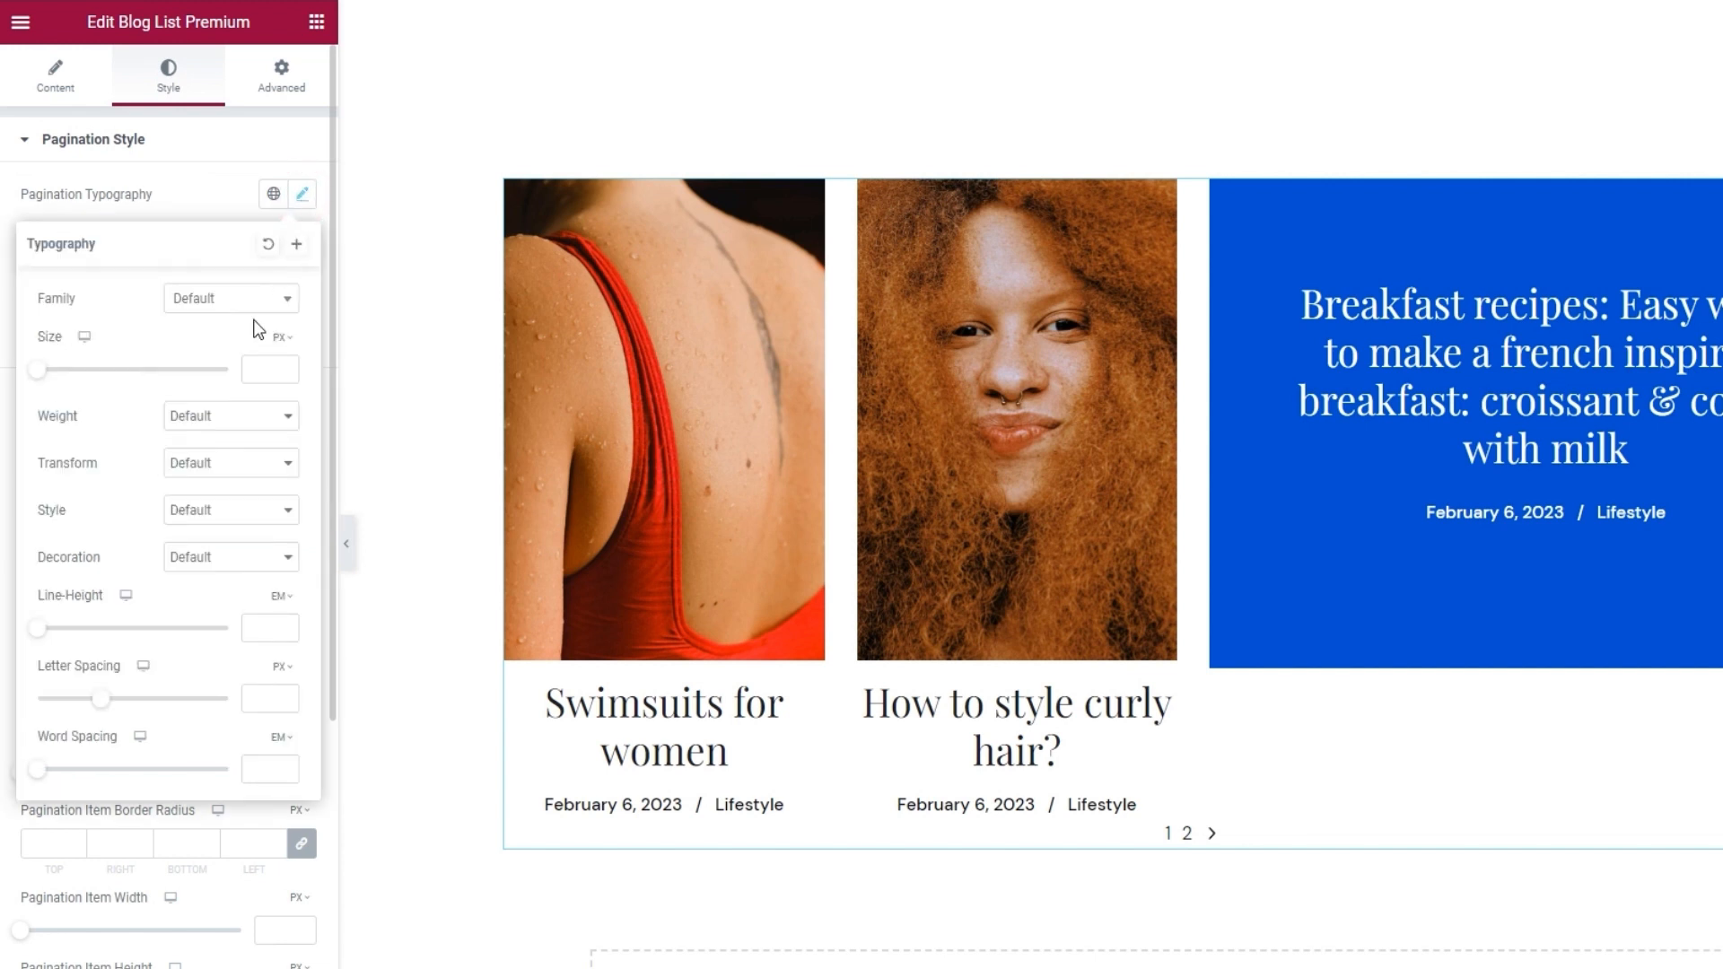
pyautogui.scroll(-1, 229, 374)
pyautogui.click(300, 199)
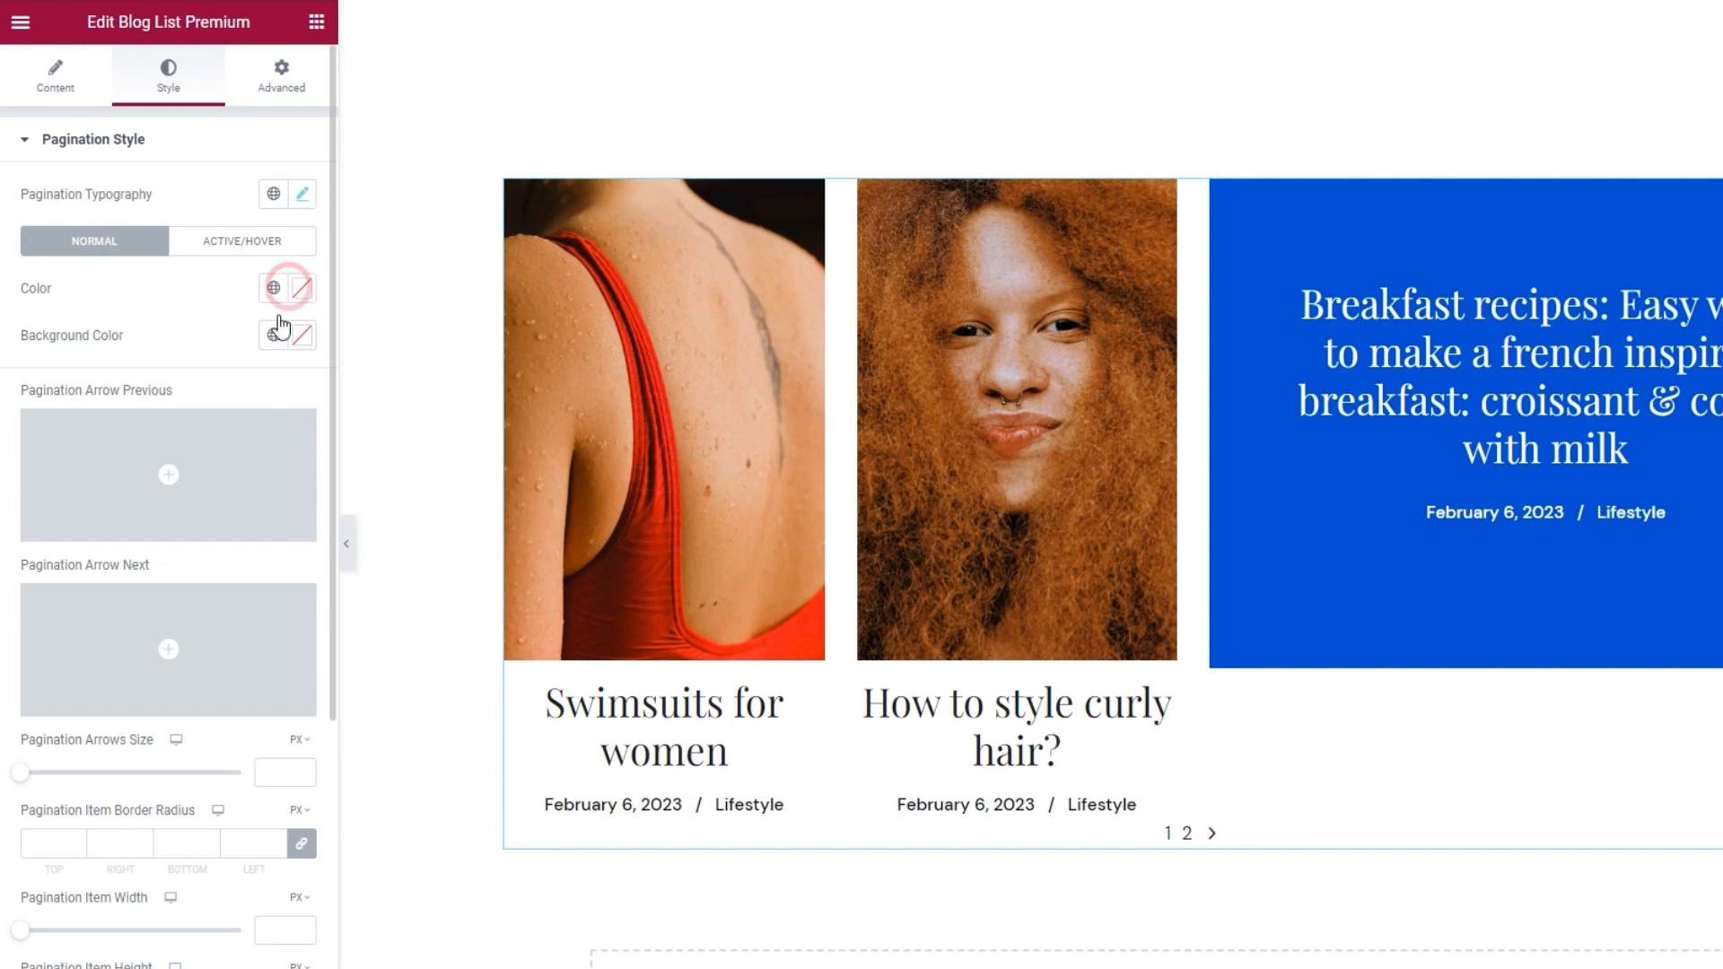
# Step: Try the red #D55959 as the pagination's normal Color, and reset it to the default
pyautogui.click(301, 288)
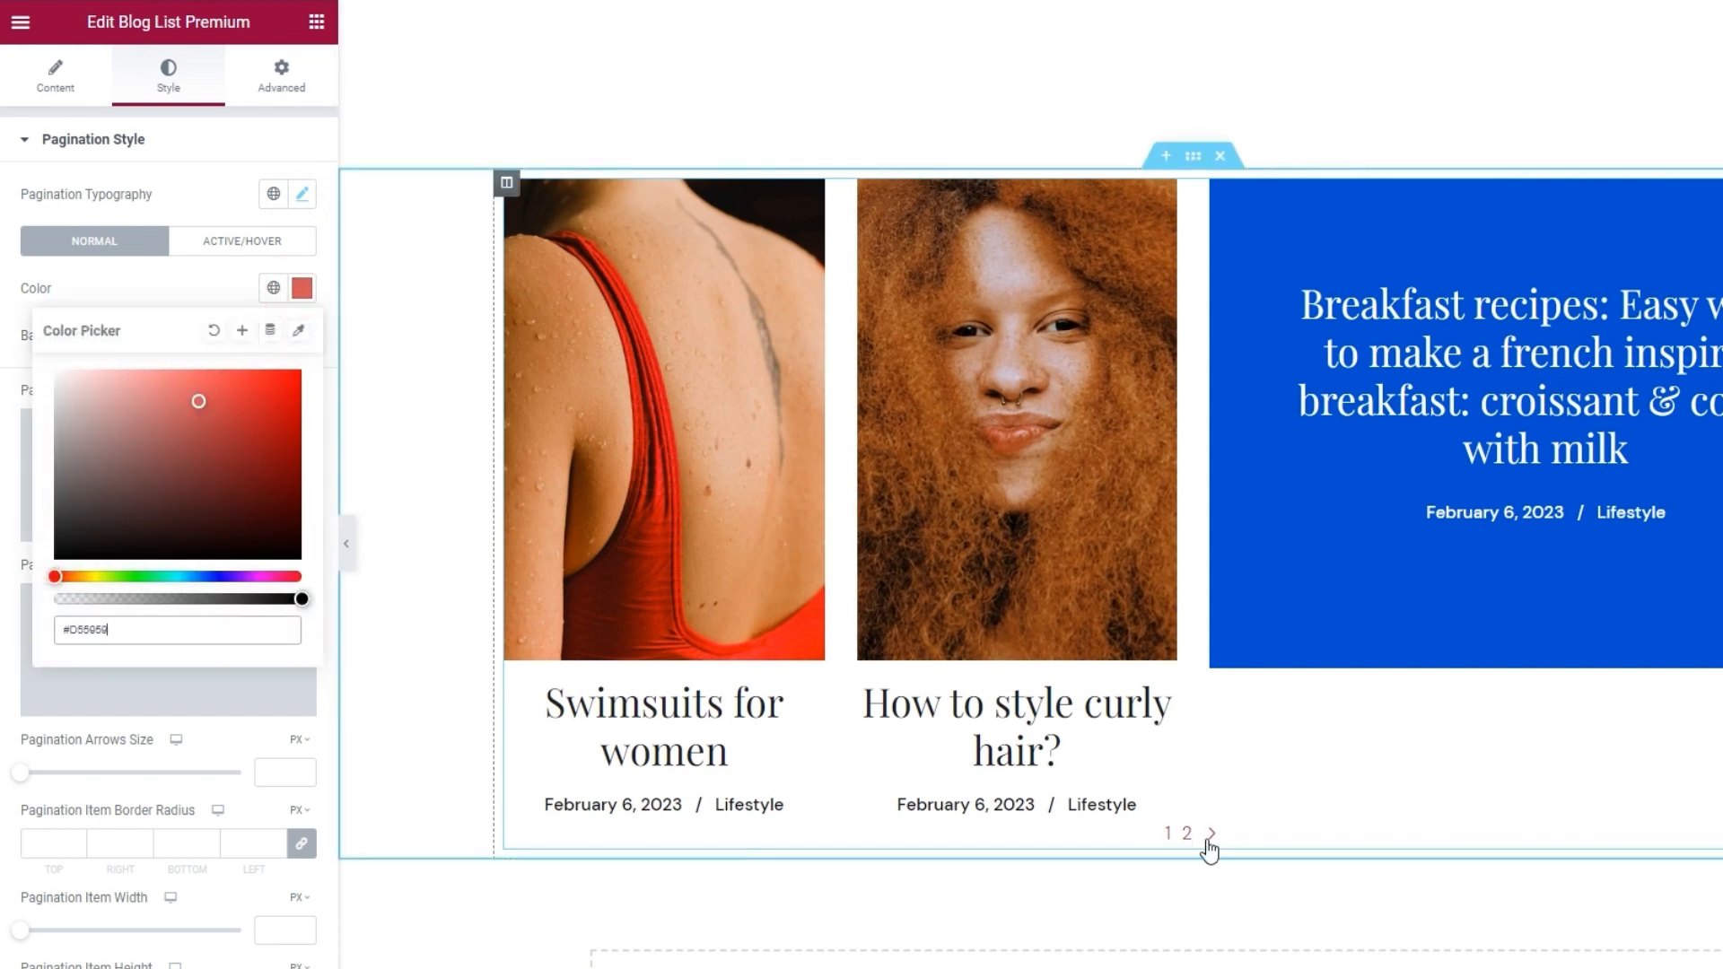
pyautogui.click(143, 311)
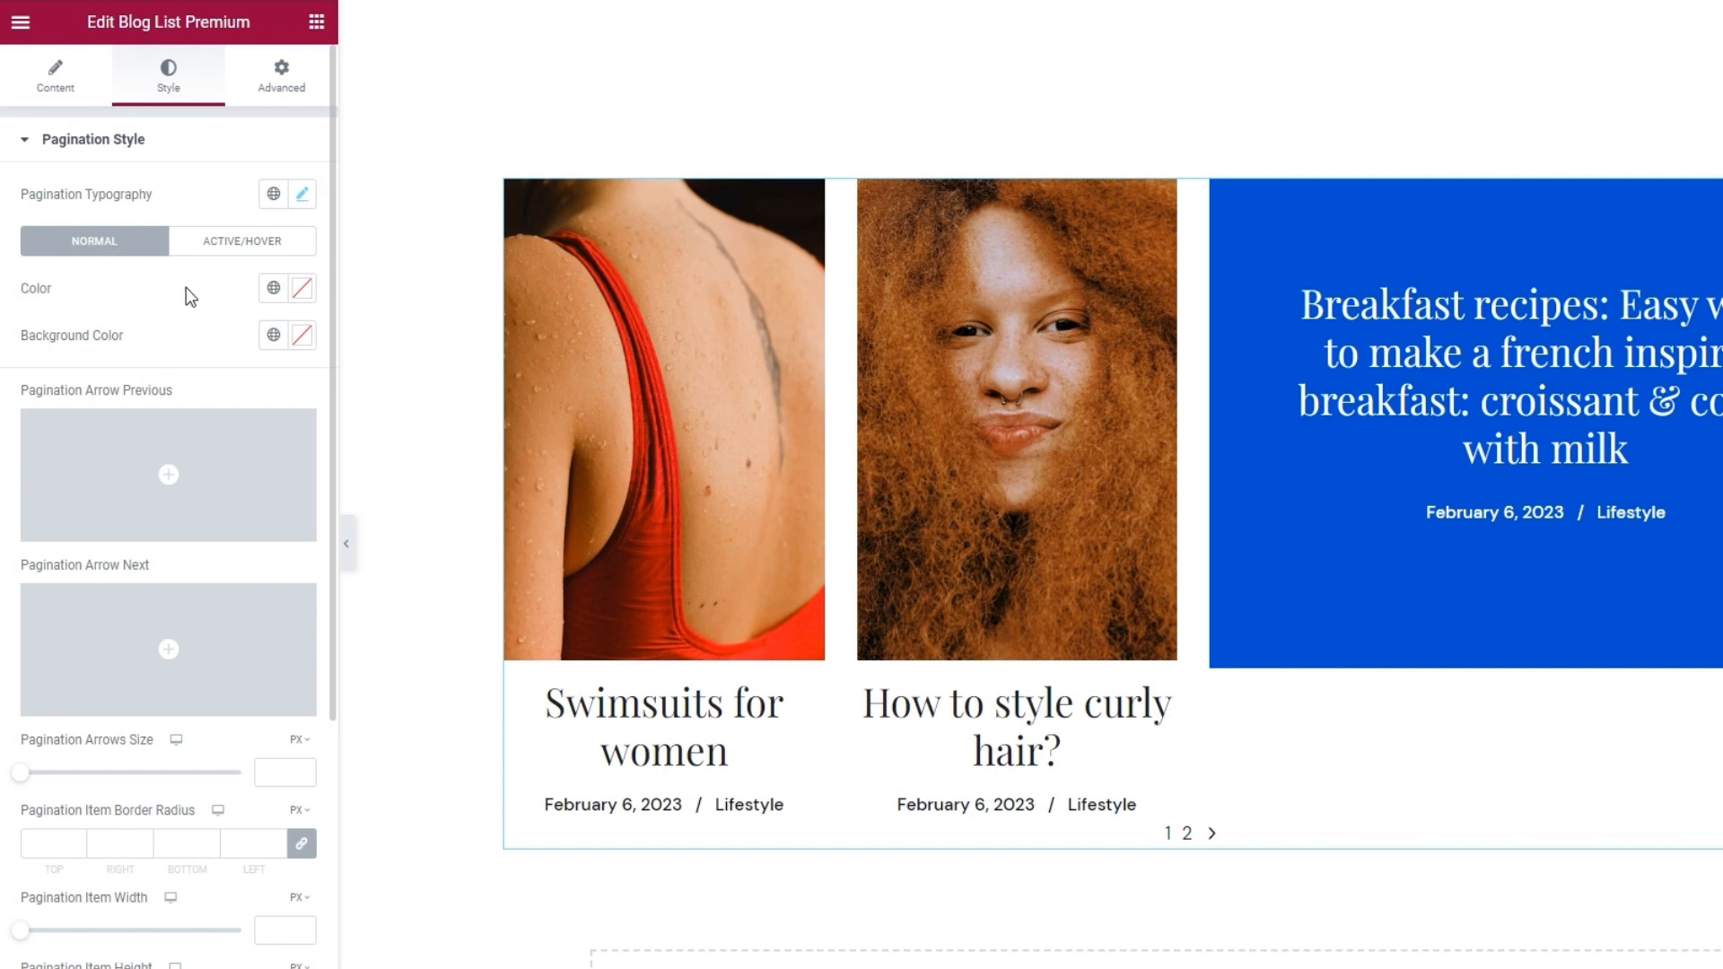
pyautogui.click(300, 288)
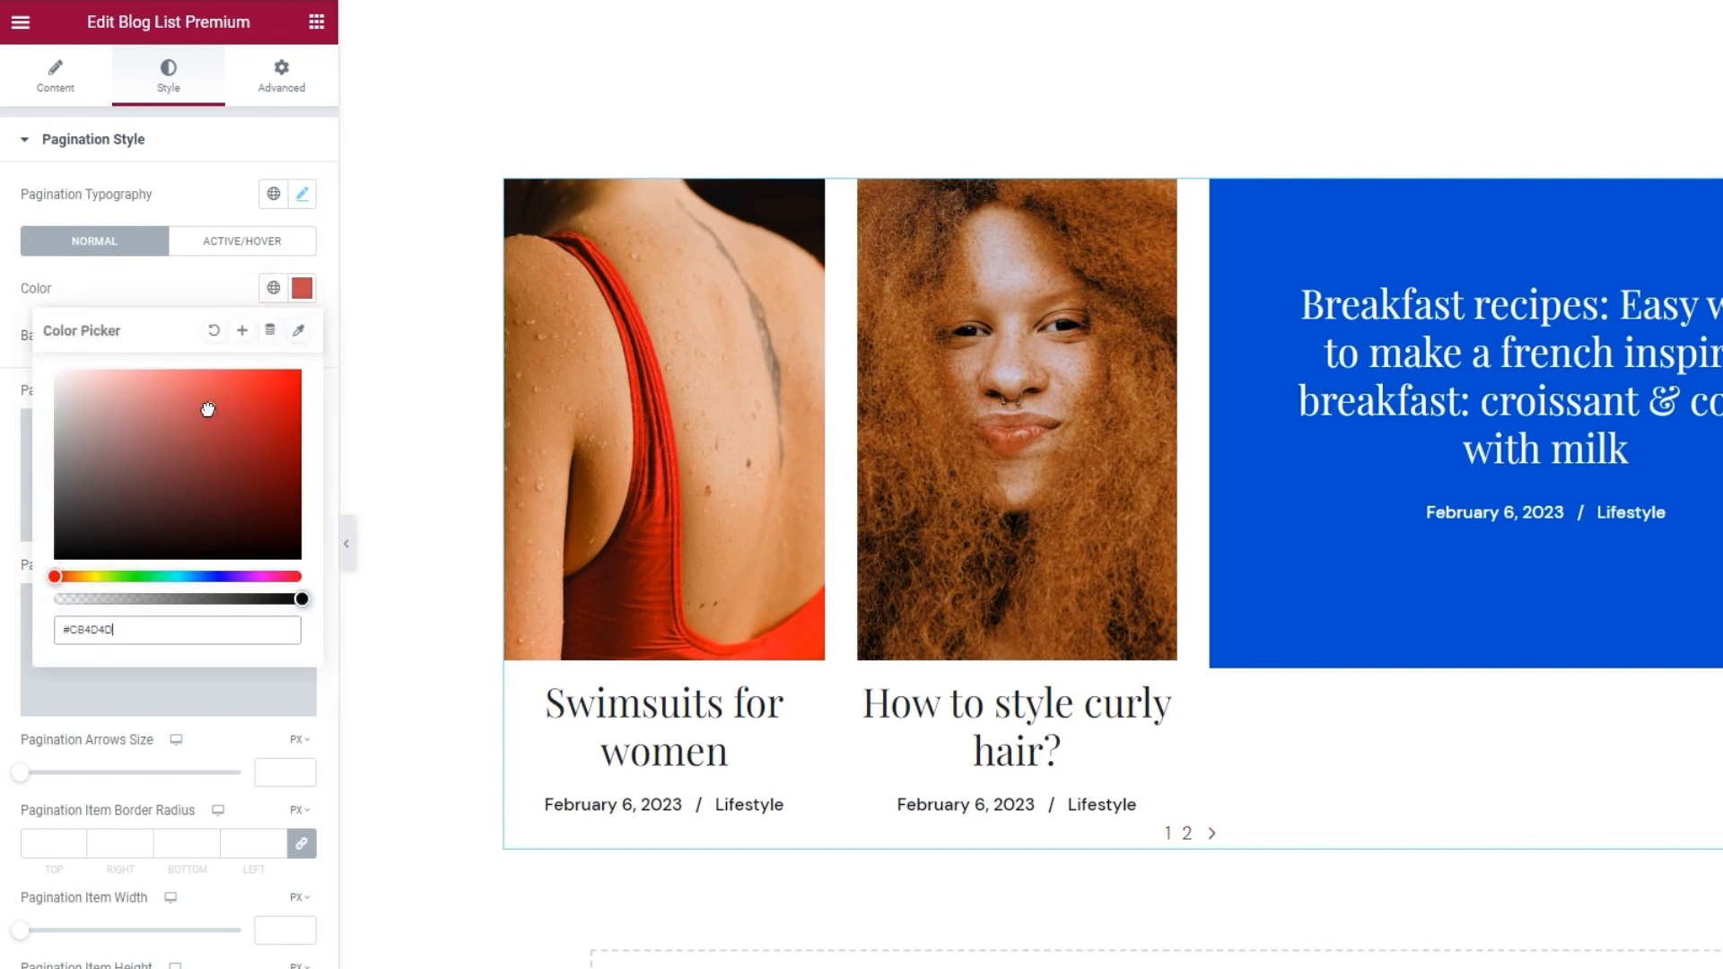
pyautogui.click(199, 402)
pyautogui.click(215, 338)
pyautogui.click(208, 284)
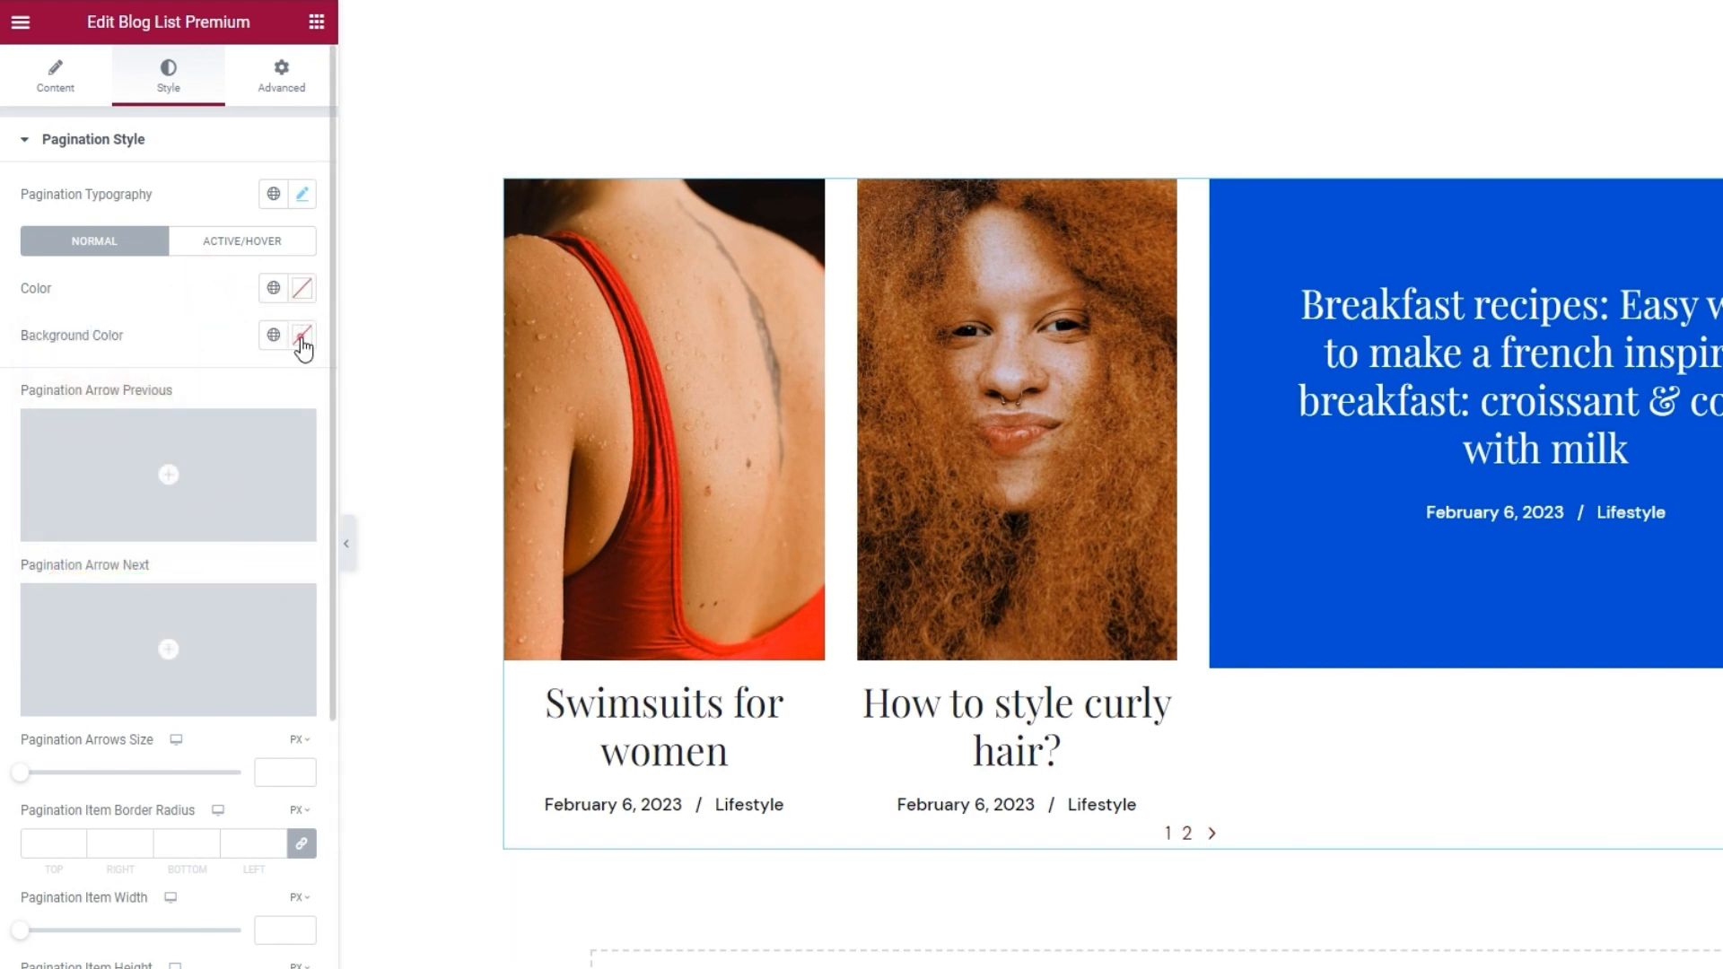
# Step: Set the pagination's normal Background Color to the red #D35E5E
pyautogui.click(302, 335)
pyautogui.click(192, 449)
pyautogui.moveTo(192, 448); pyautogui.dragTo(191, 449)
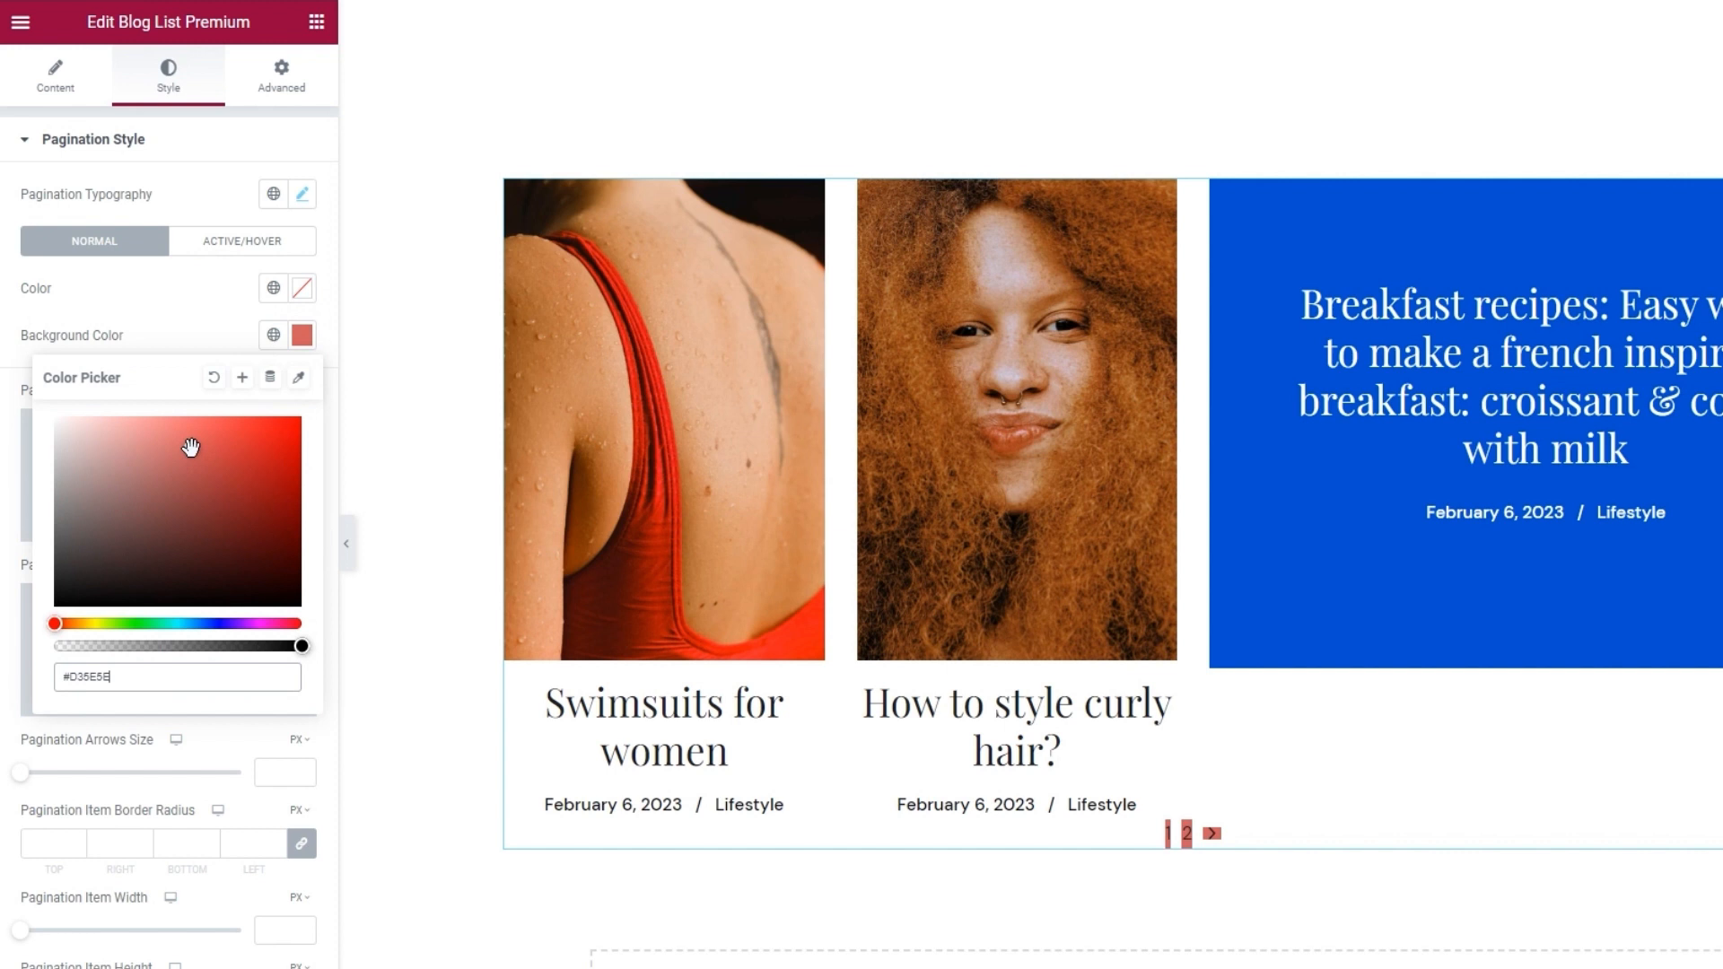
pyautogui.click(301, 341)
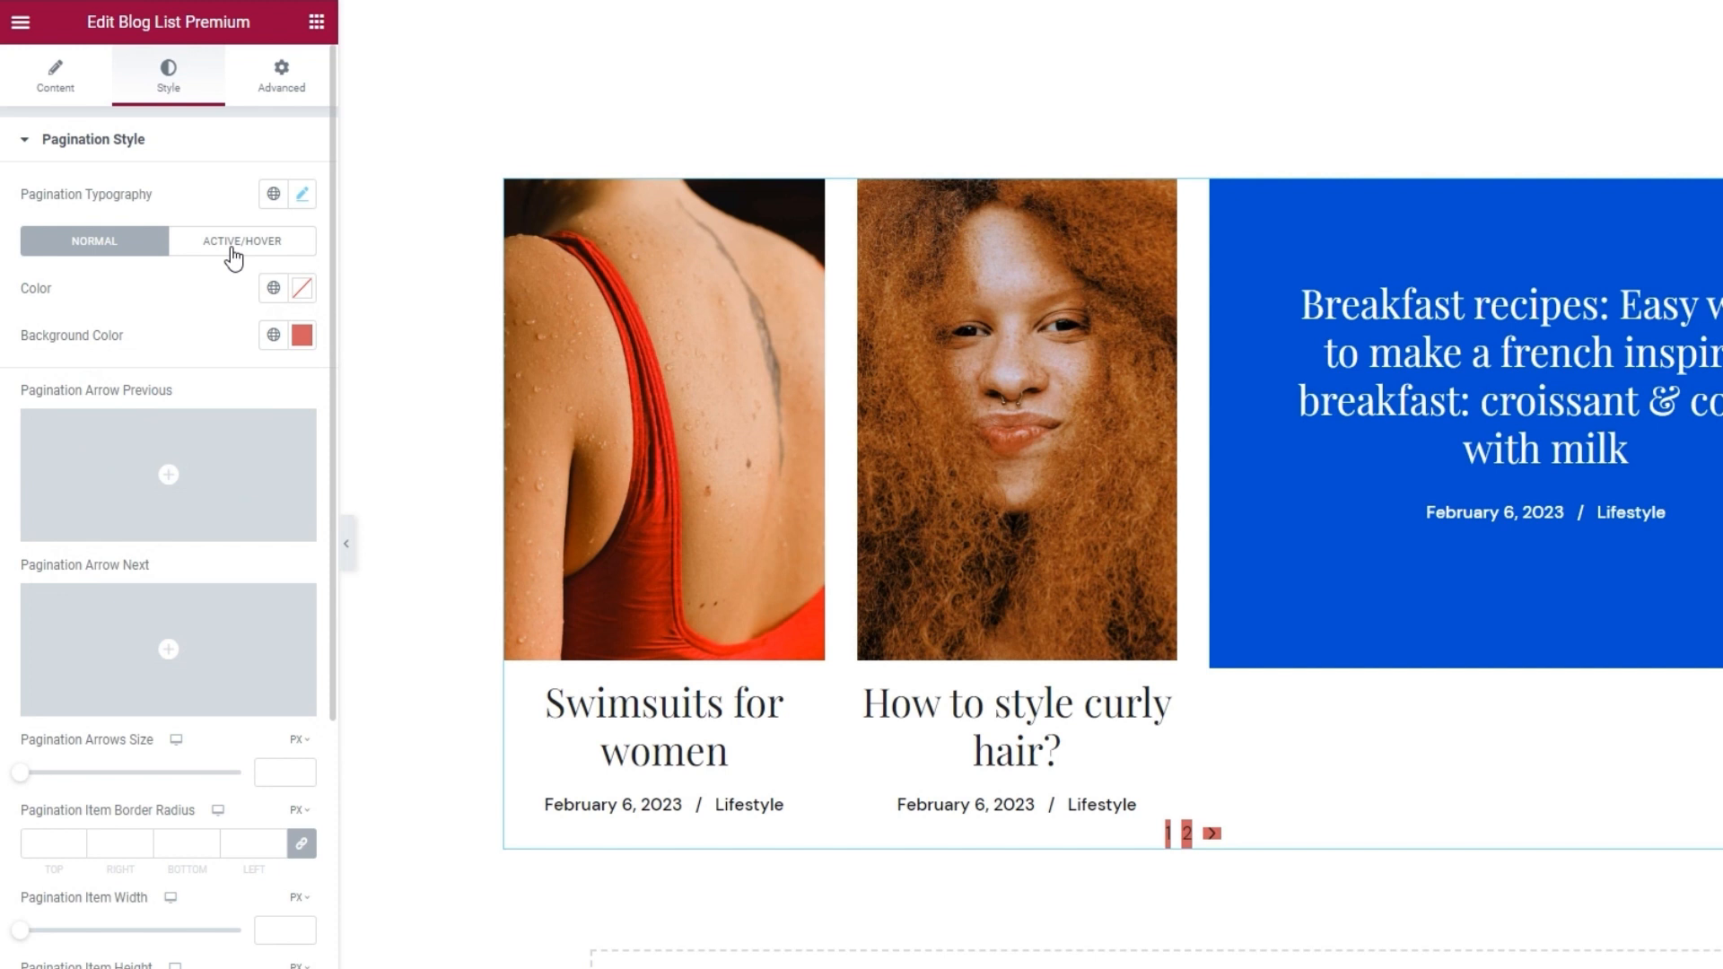
# Step: Try the red #CC3838 as the pagination's Active/Hover Color, and reset it to the default
pyautogui.click(234, 257)
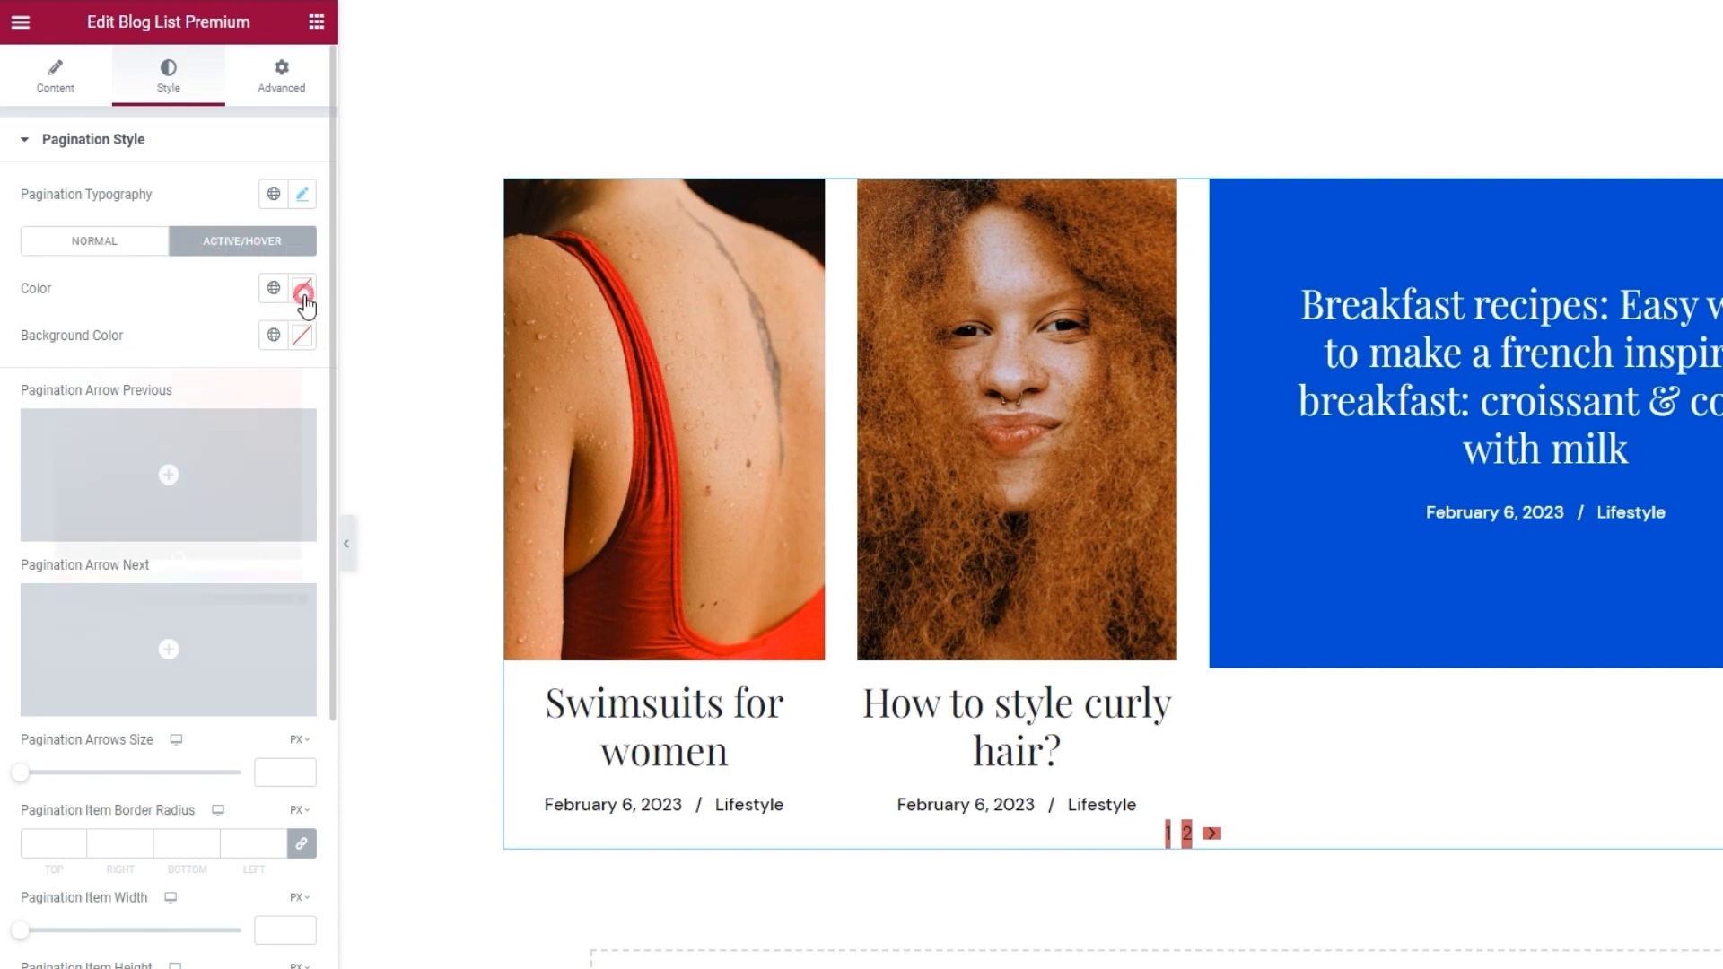
pyautogui.click(300, 289)
pyautogui.click(234, 409)
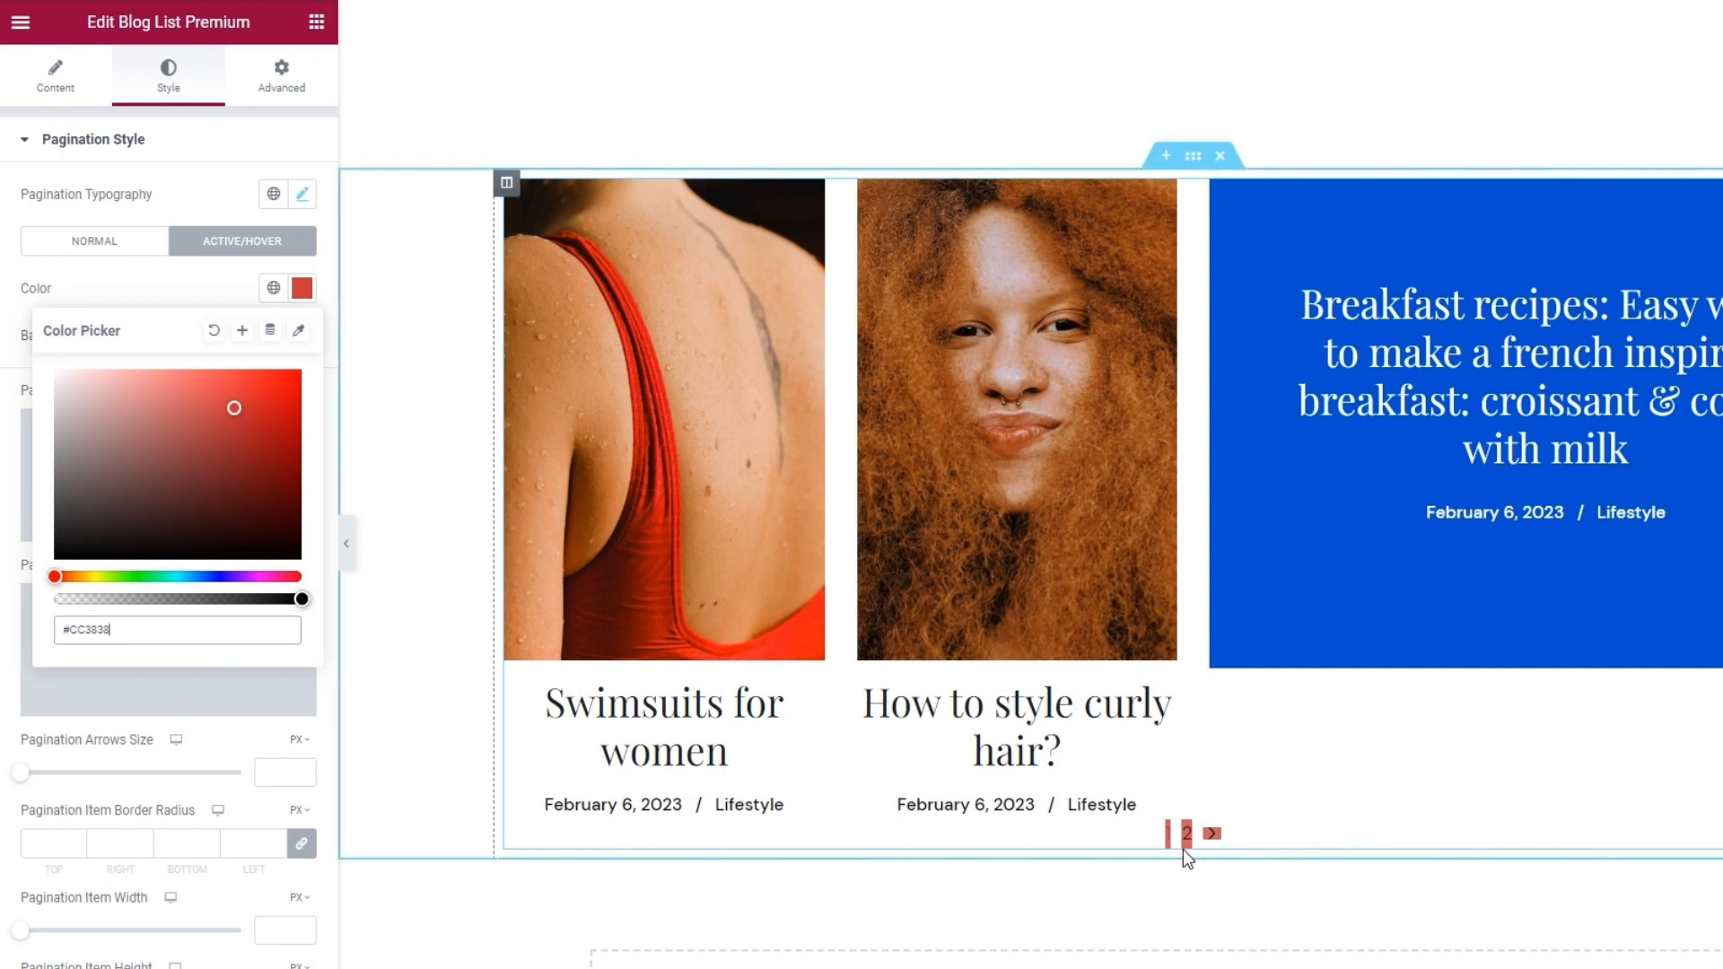
pyautogui.moveTo(103, 412); pyautogui.dragTo(44, 378)
pyautogui.click(214, 330)
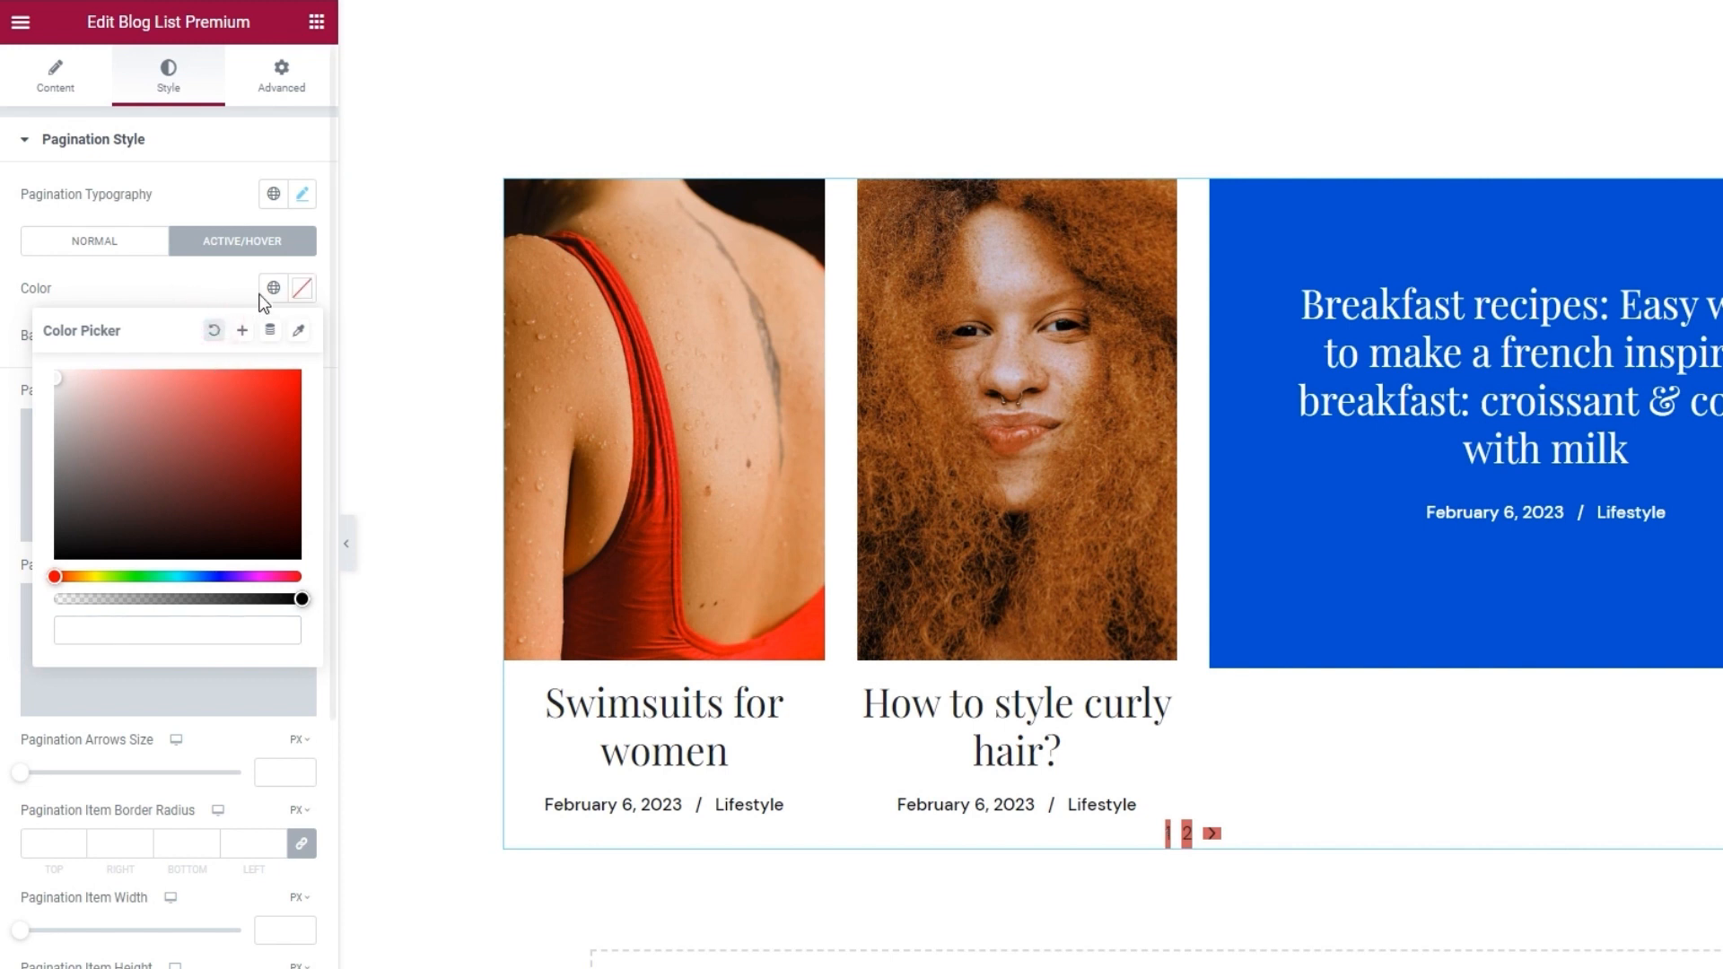
pyautogui.click(296, 296)
# Step: Try the red #D72626 as the pagination's Active/Hover Background Color, and reset it to the default
pyautogui.click(301, 334)
pyautogui.click(257, 447)
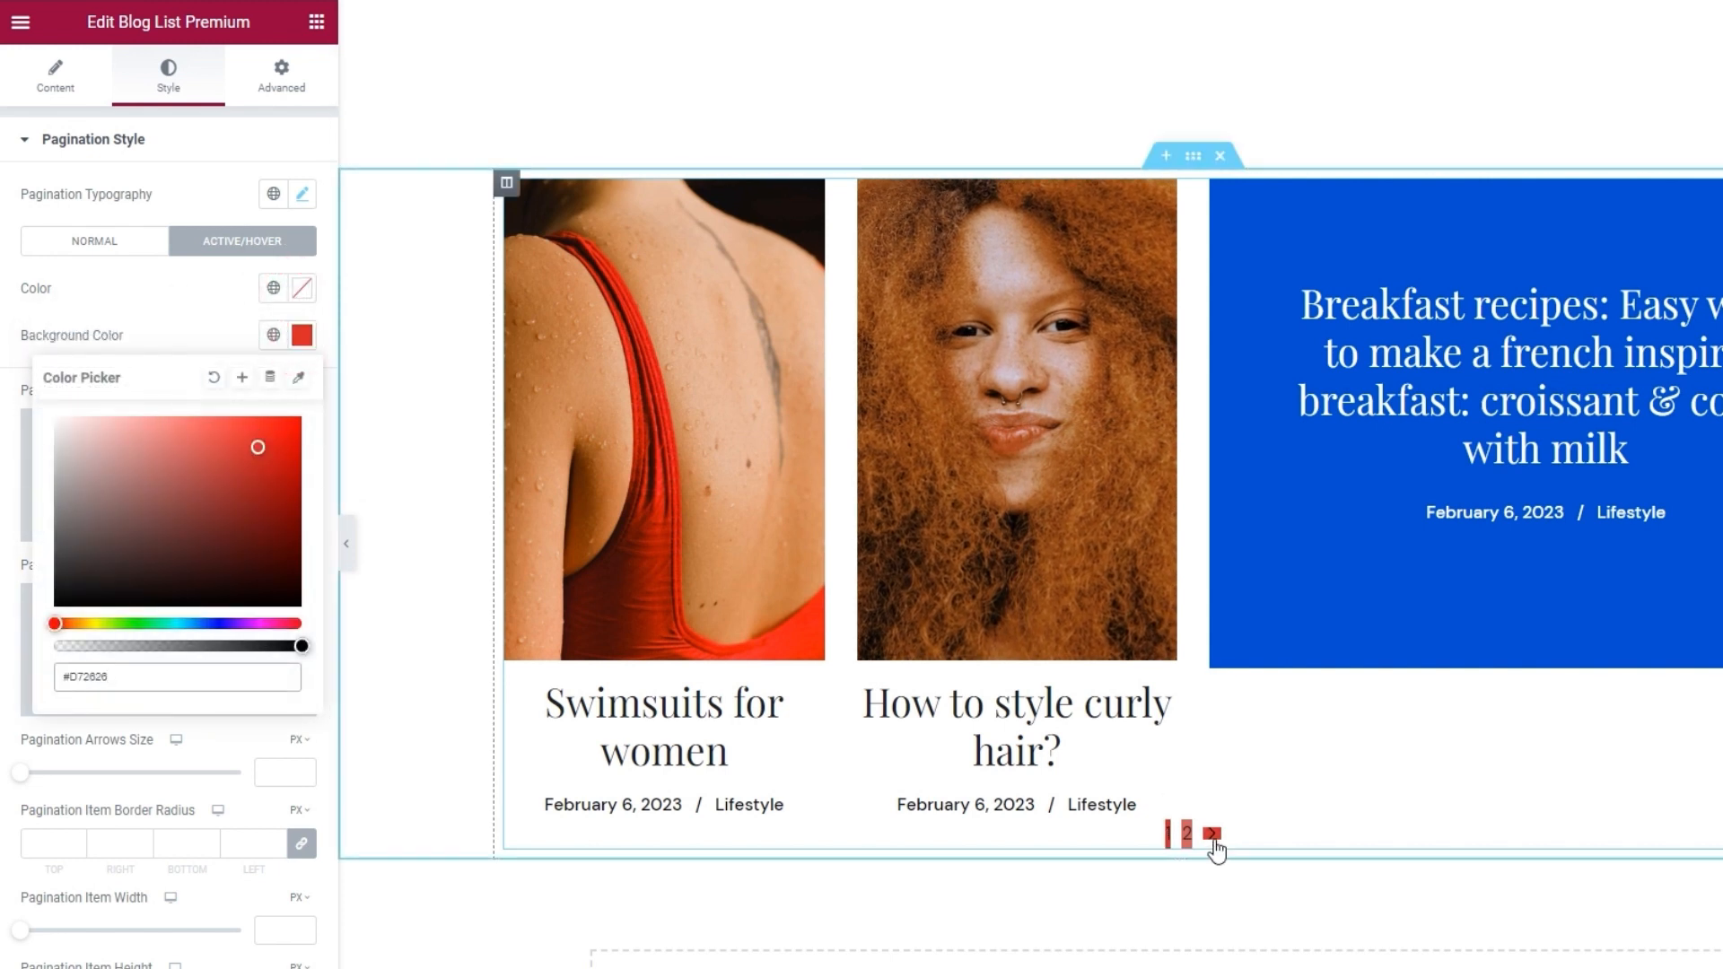
pyautogui.click(285, 568)
pyautogui.click(214, 377)
pyautogui.click(201, 323)
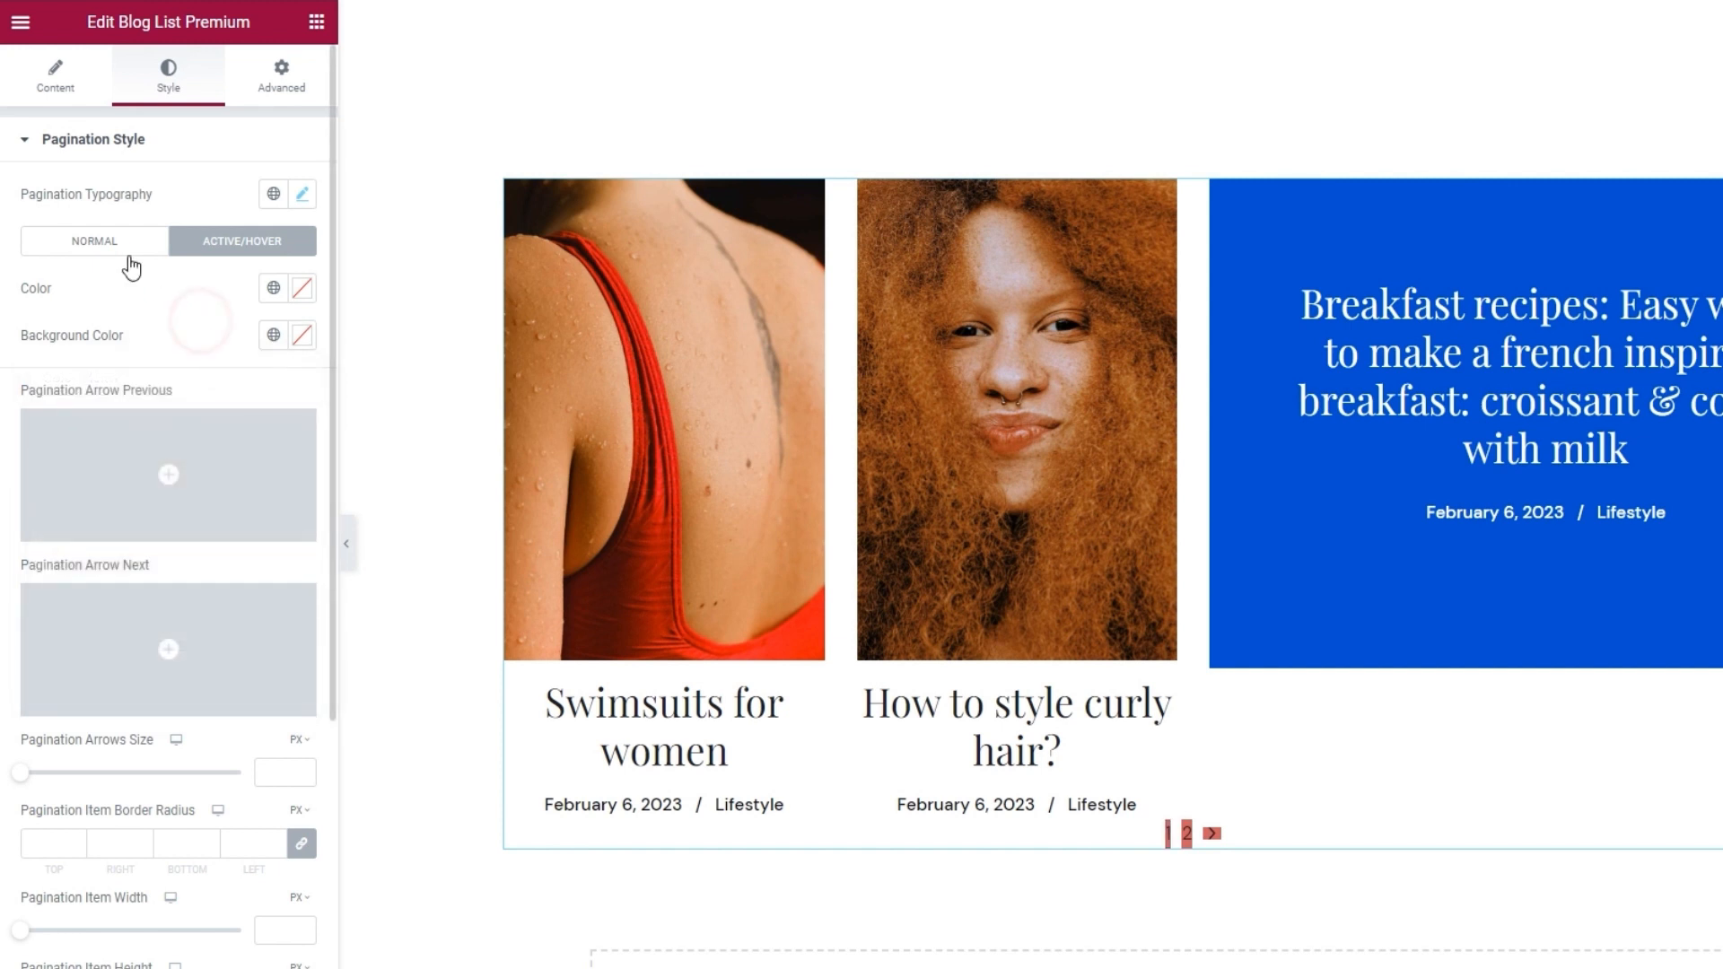
# Step: Return to the pagination's Normal state, try a Pagination Arrows Size of 20 px, and clear the value
pyautogui.click(128, 255)
pyautogui.scroll(-1, 211, 363)
pyautogui.moveTo(218, 373)
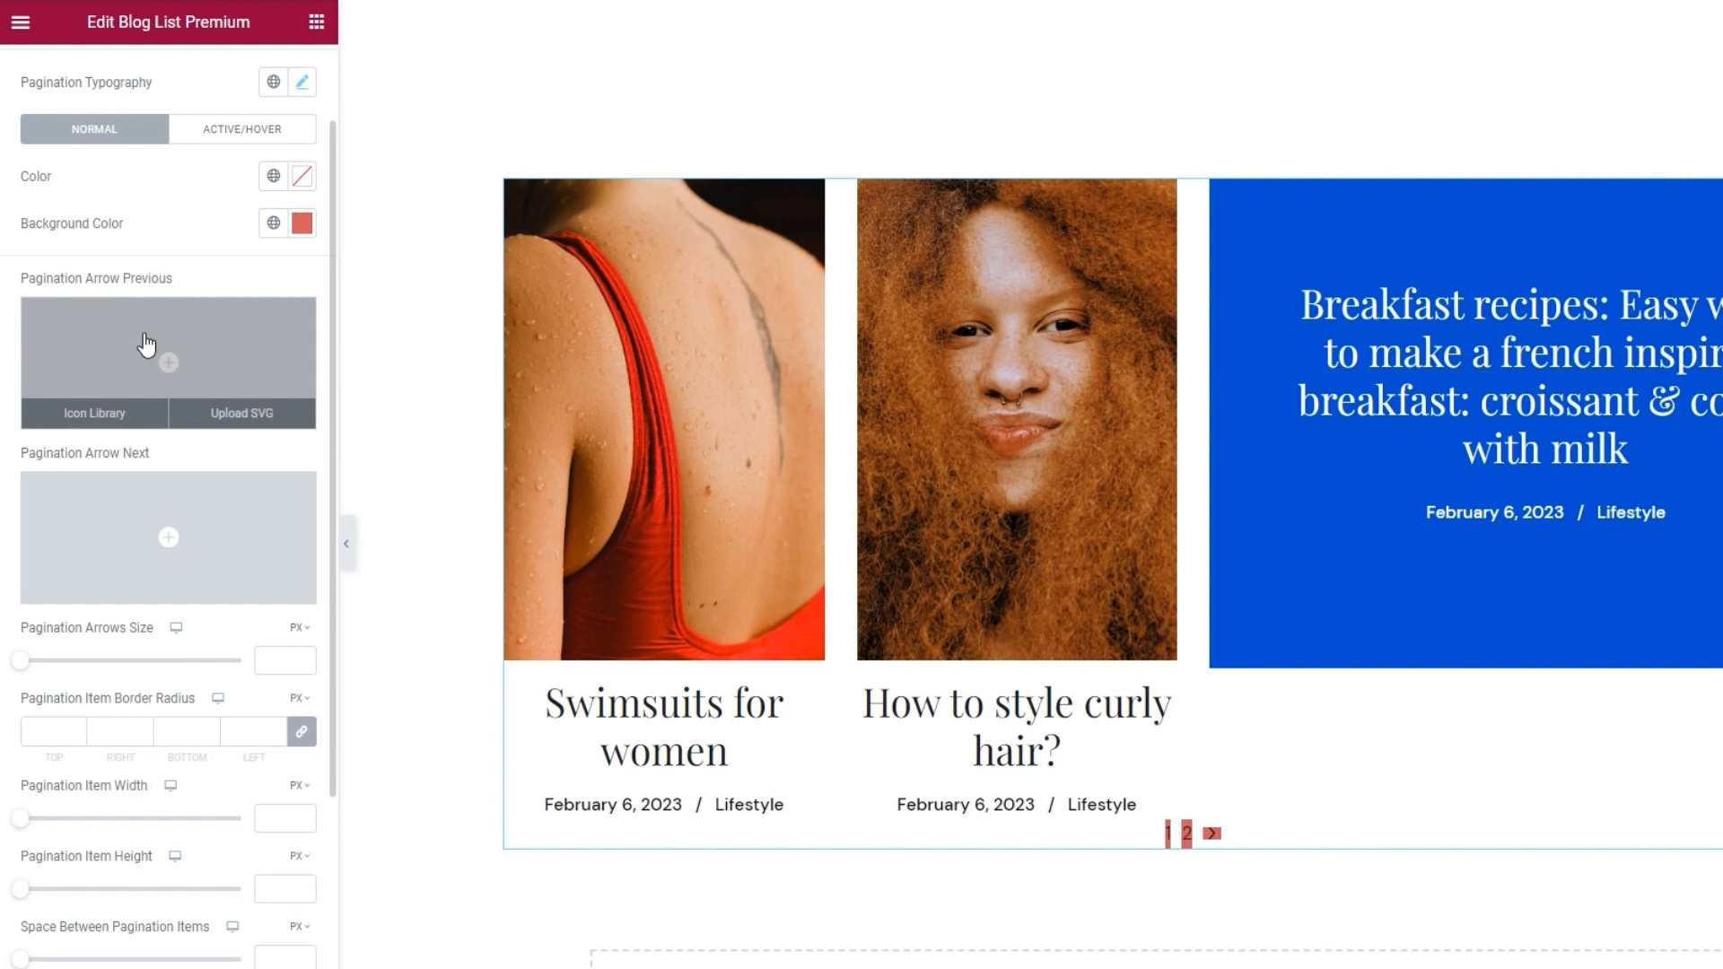
pyautogui.moveTo(213, 504)
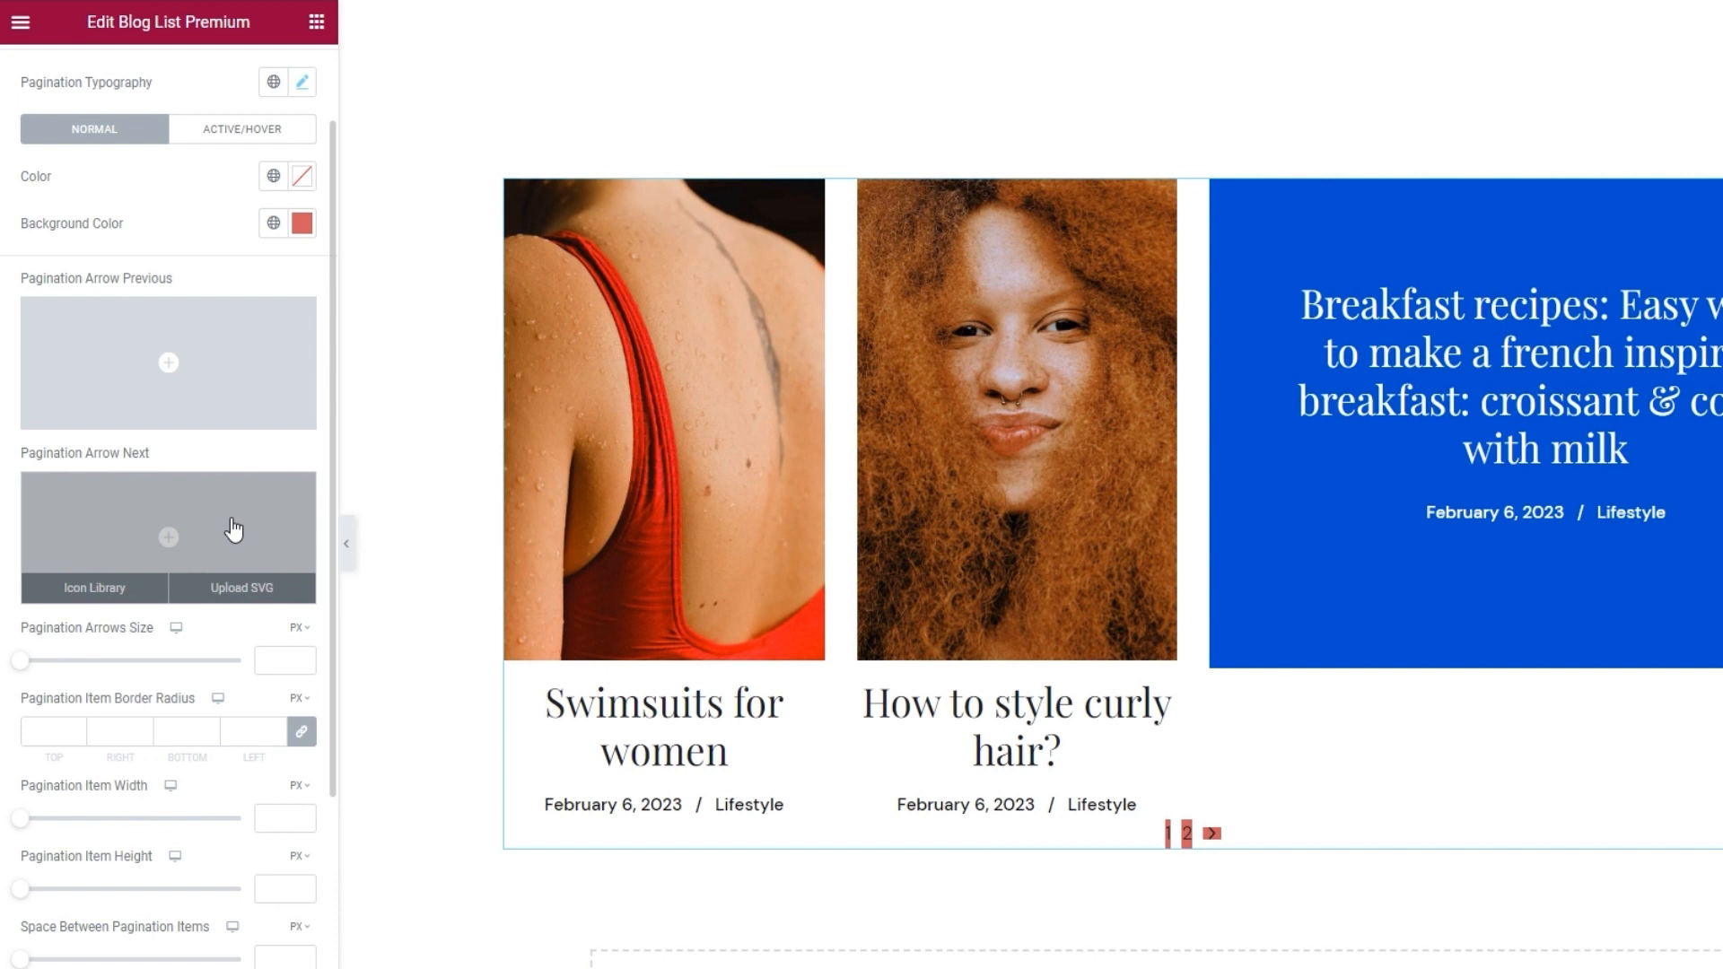
pyautogui.scroll(-1, 235, 528)
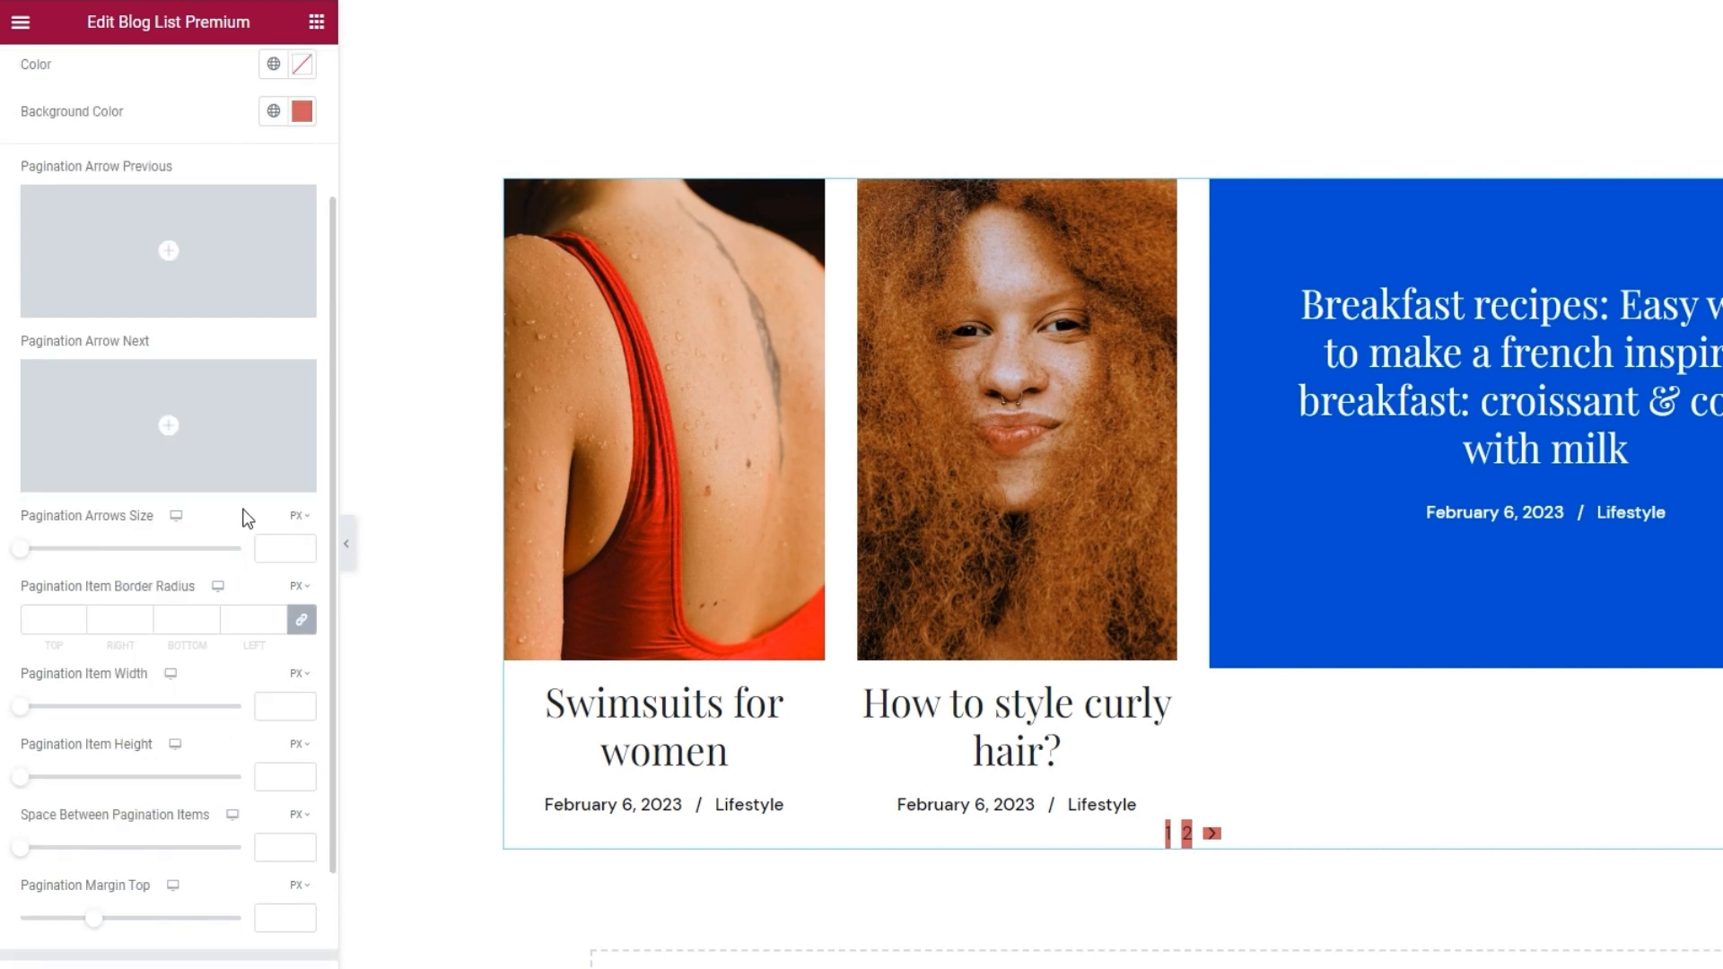
pyautogui.scroll(-1, 250, 512)
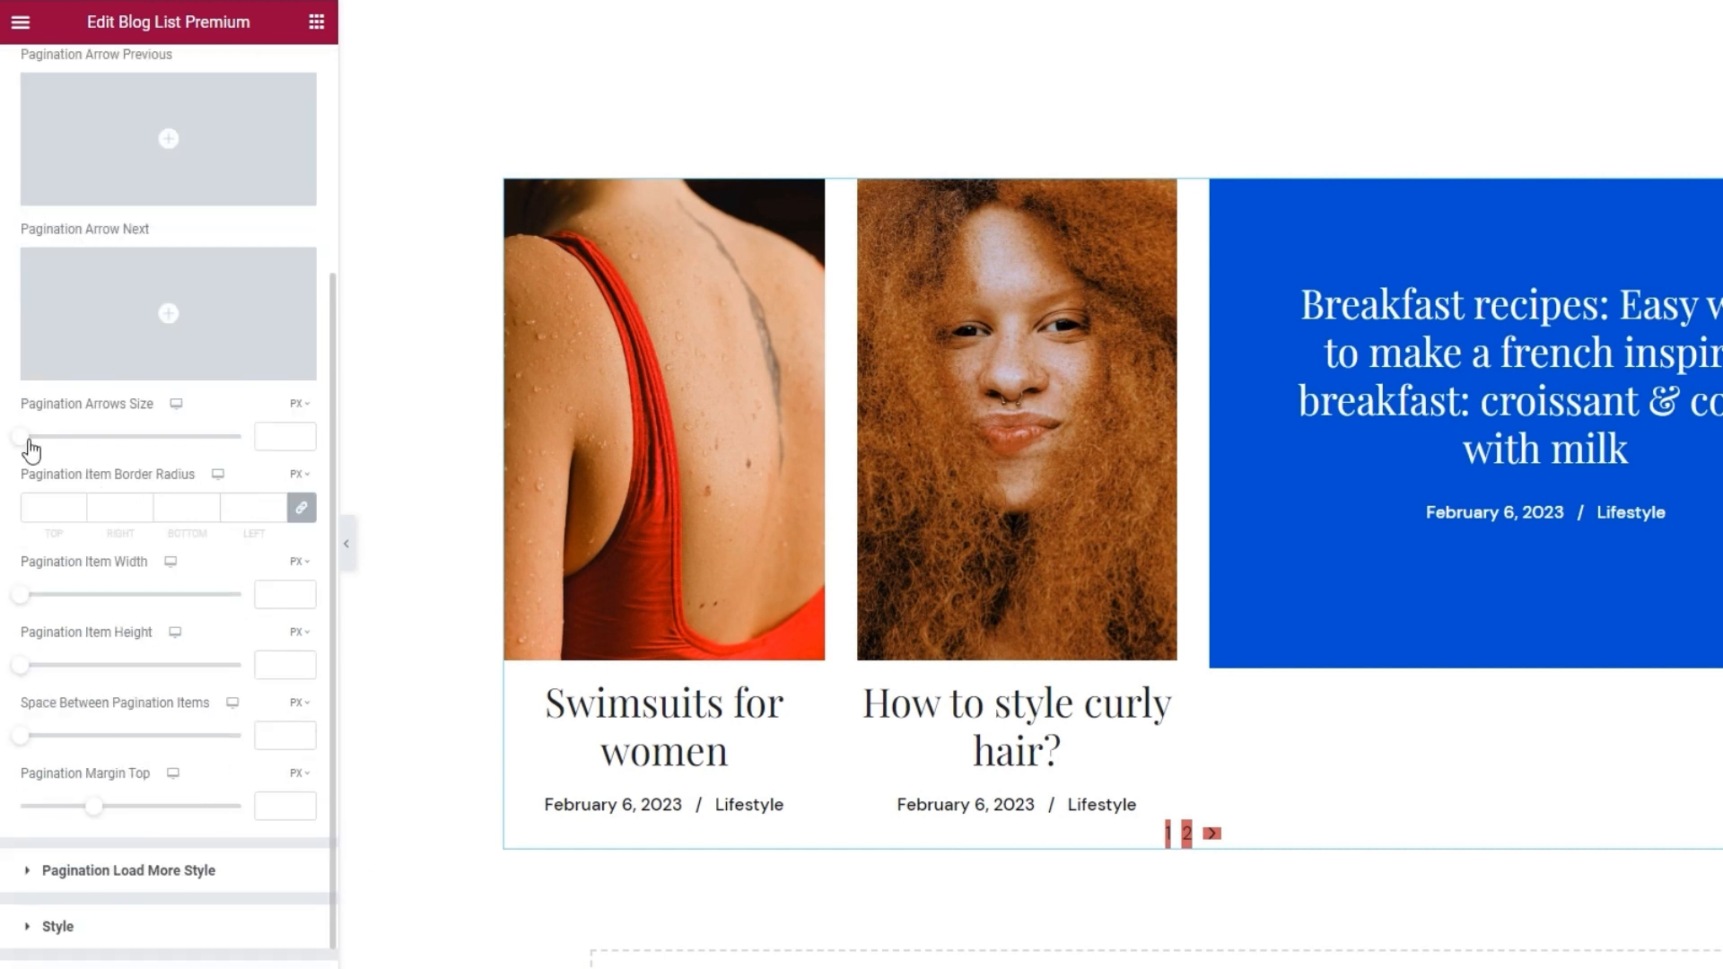
pyautogui.moveTo(26, 440); pyautogui.dragTo(74, 455)
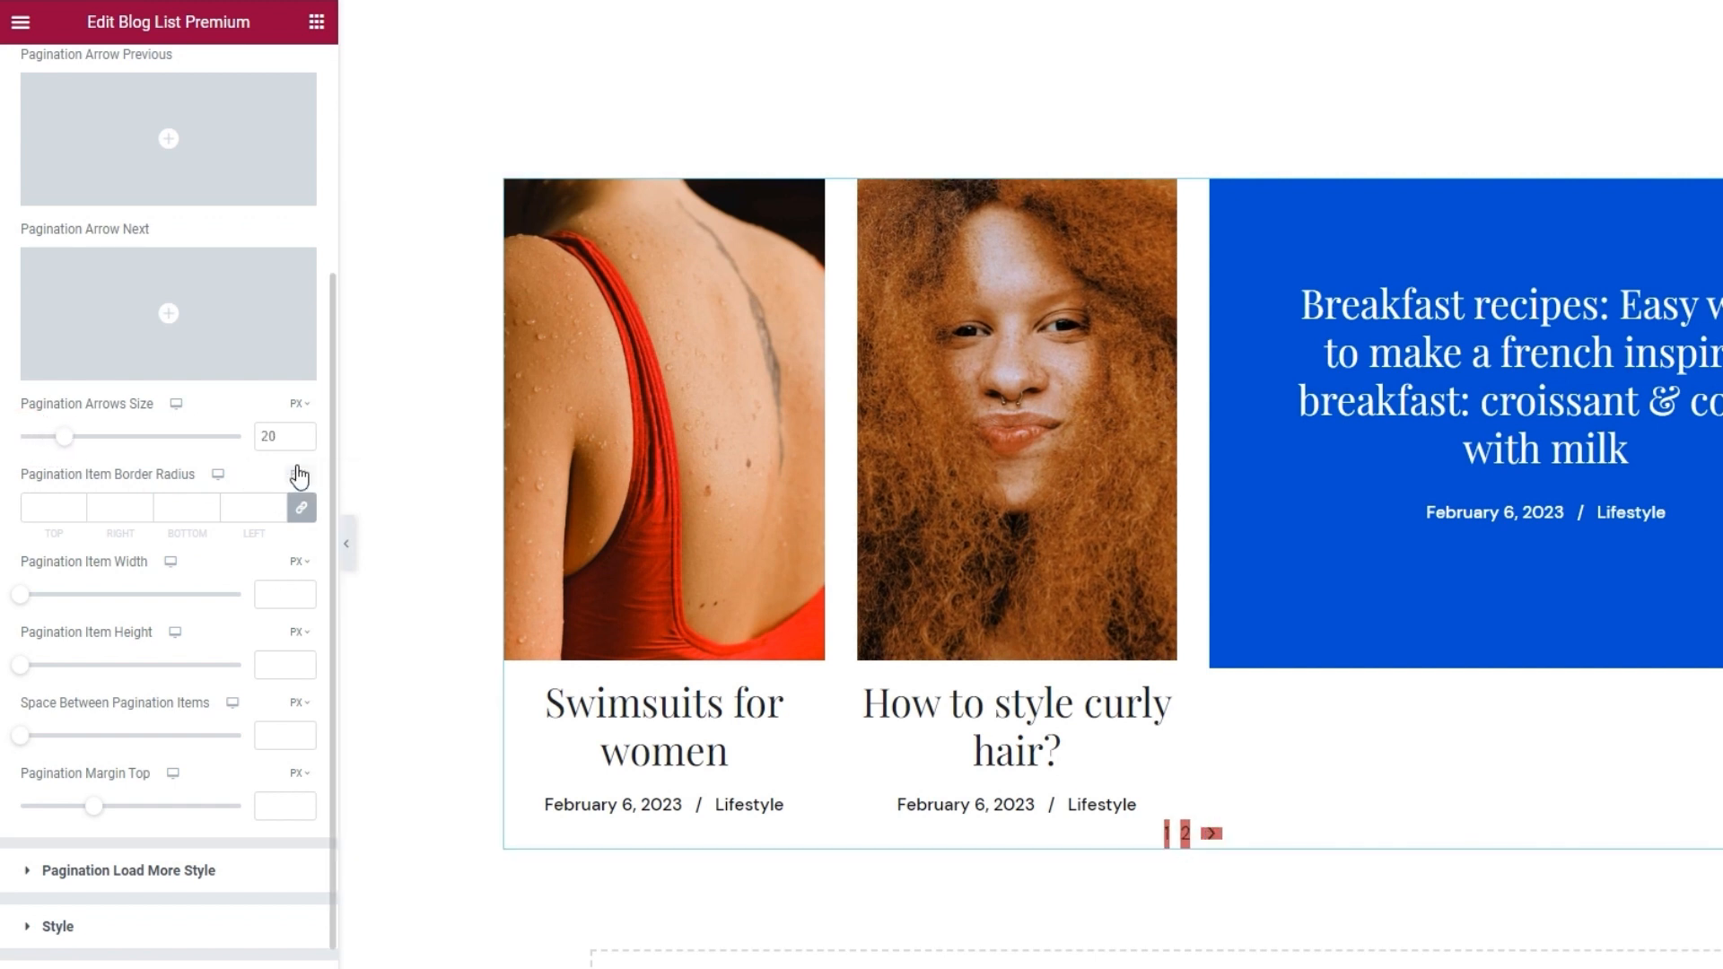
pyautogui.doubleClick(269, 436)
pyautogui.press('BackSpace')
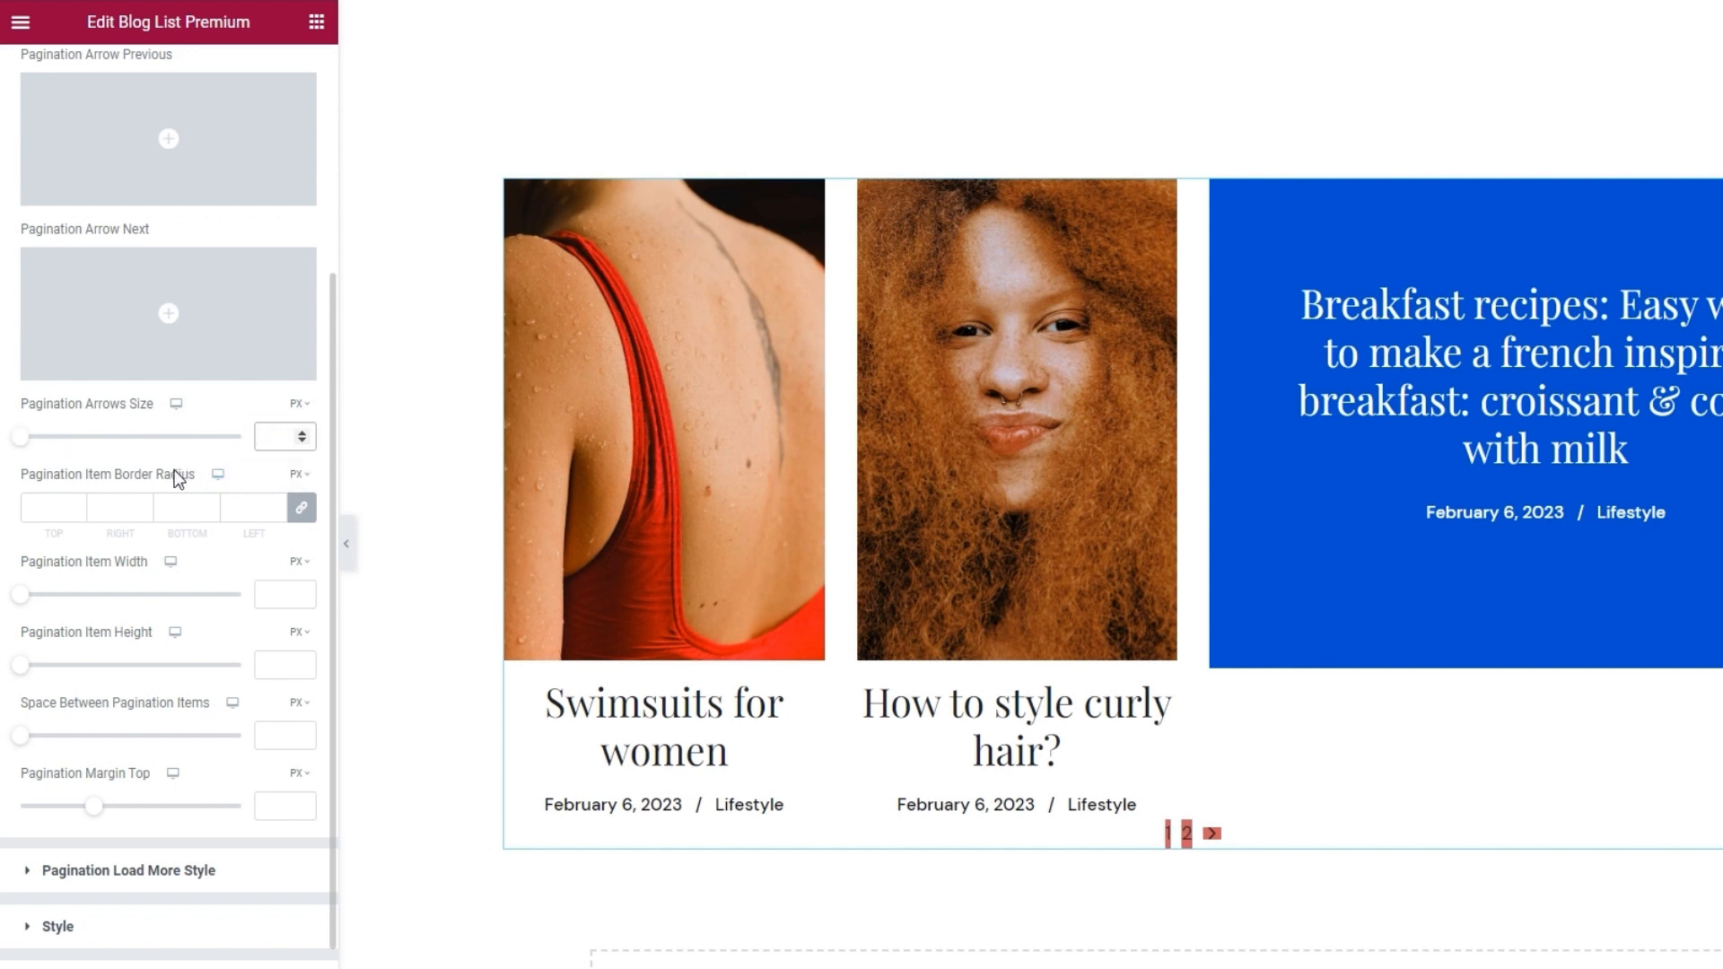
# Step: Set the Pagination Item Border Radius to 20 px on all four sides
pyautogui.click(159, 456)
pyautogui.write('0')
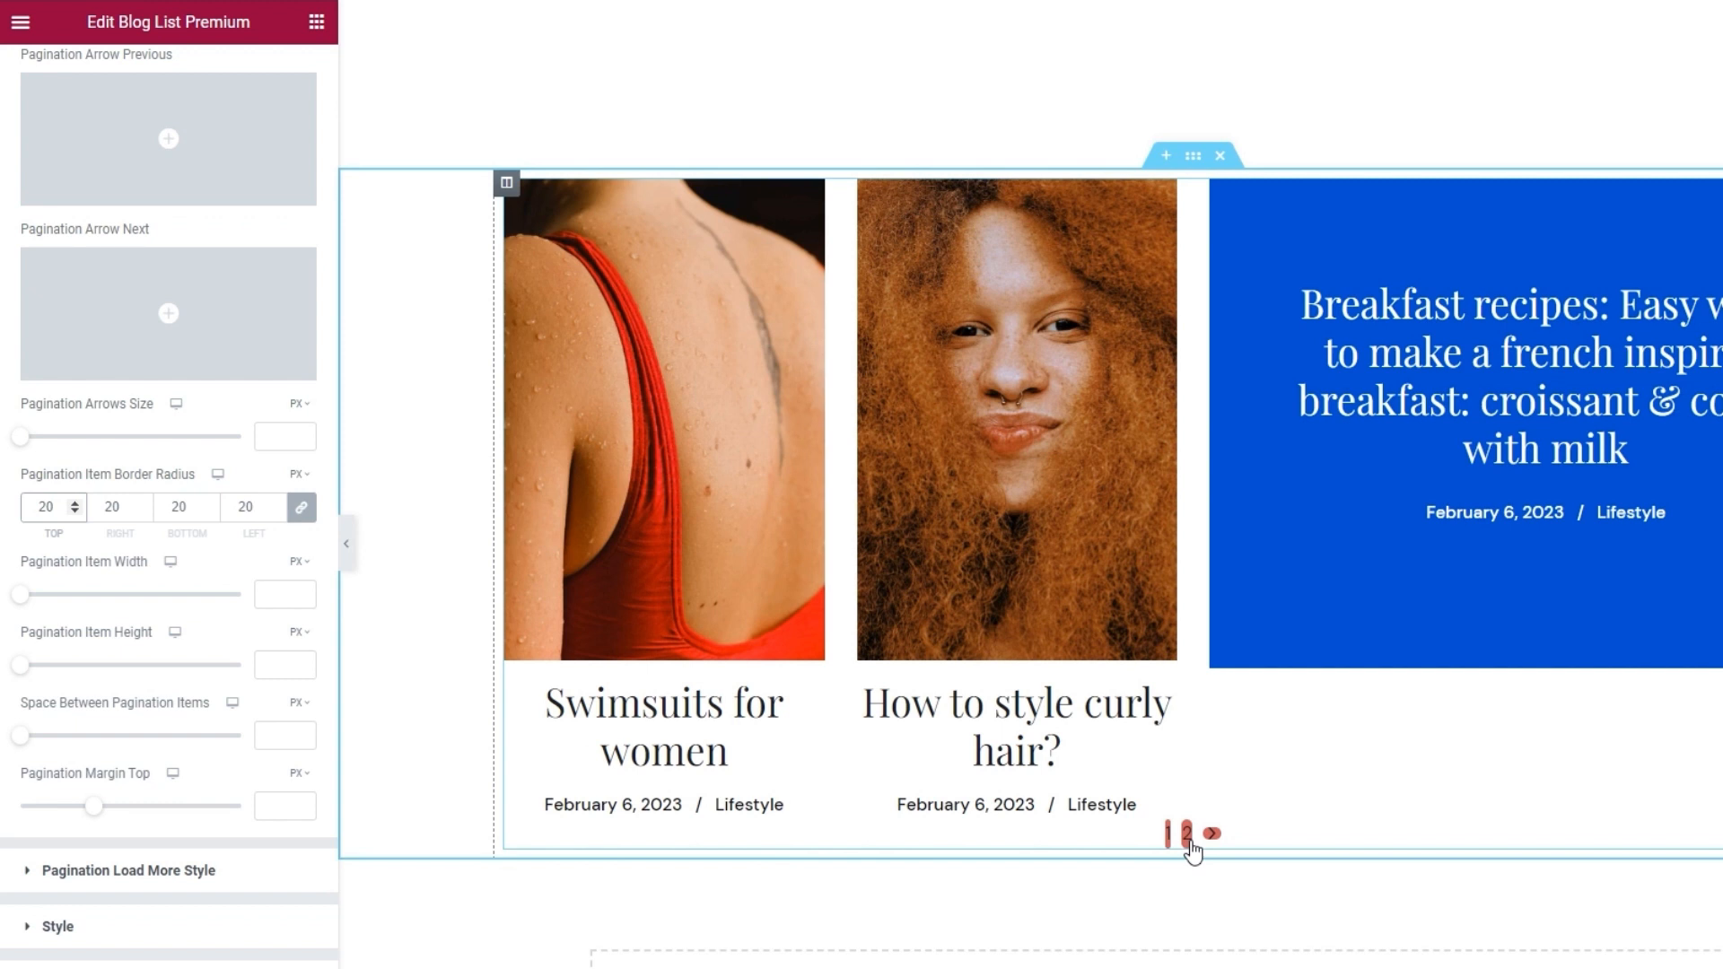
# Step: Set the Pagination Item Width to 27 px and the Pagination Item Height to 37 px
pyautogui.moveTo(20, 599); pyautogui.dragTo(85, 613)
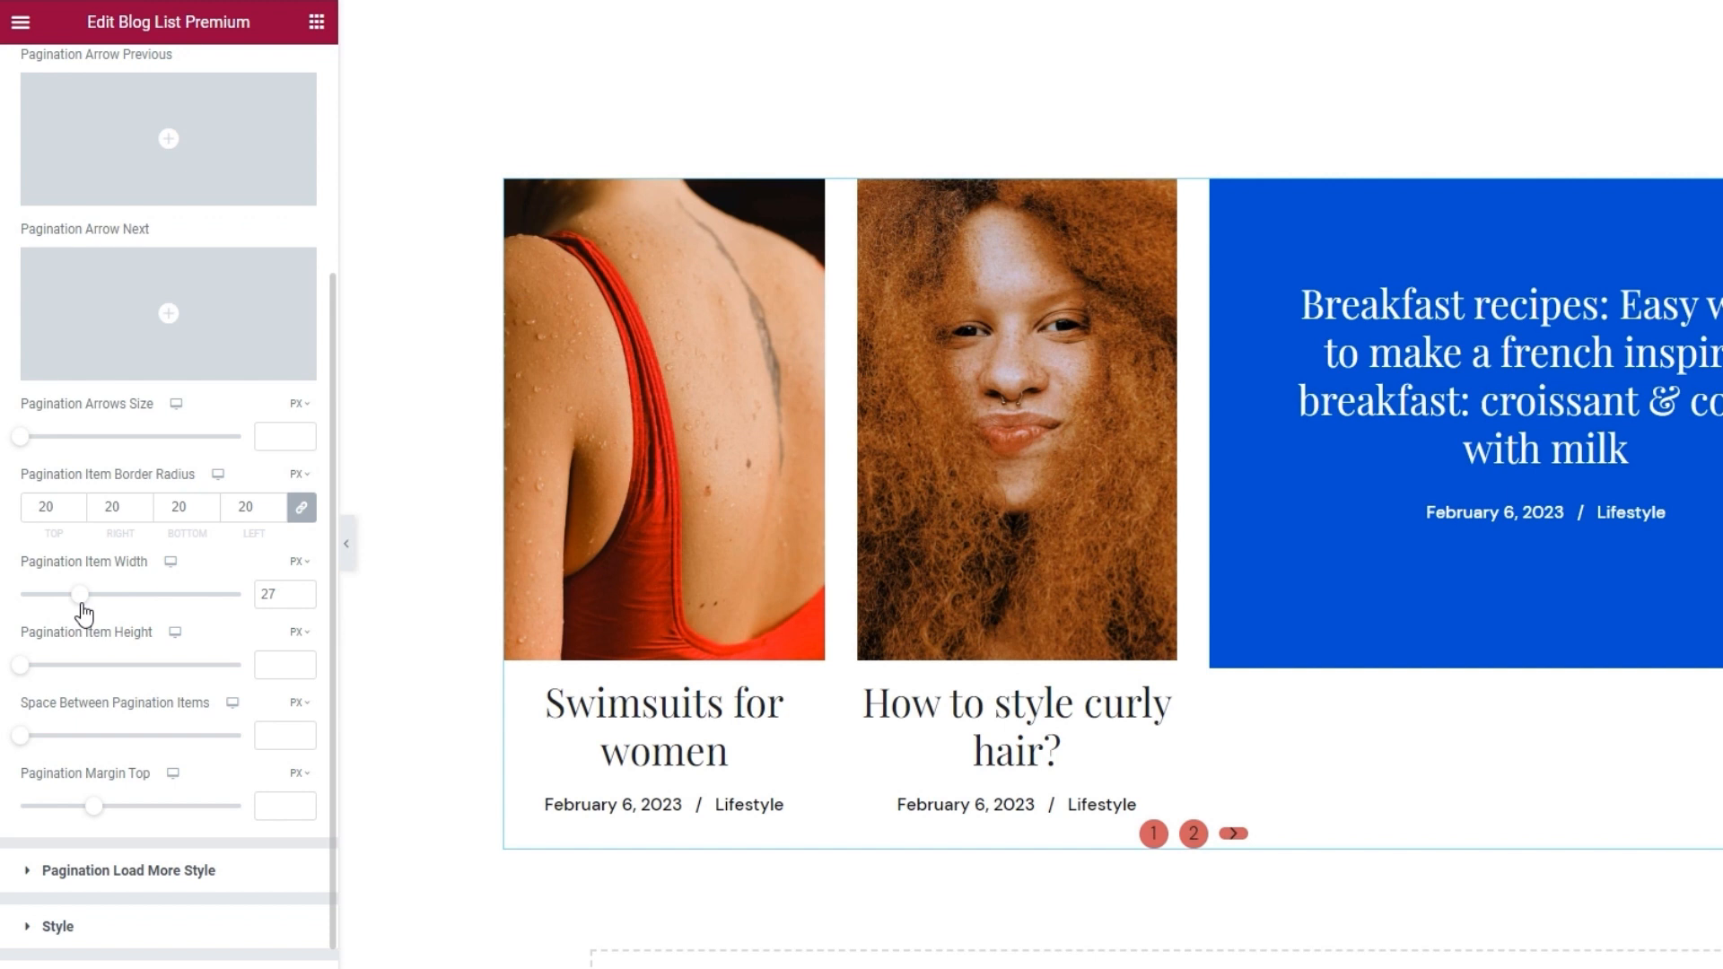
pyautogui.moveTo(29, 671); pyautogui.dragTo(111, 679)
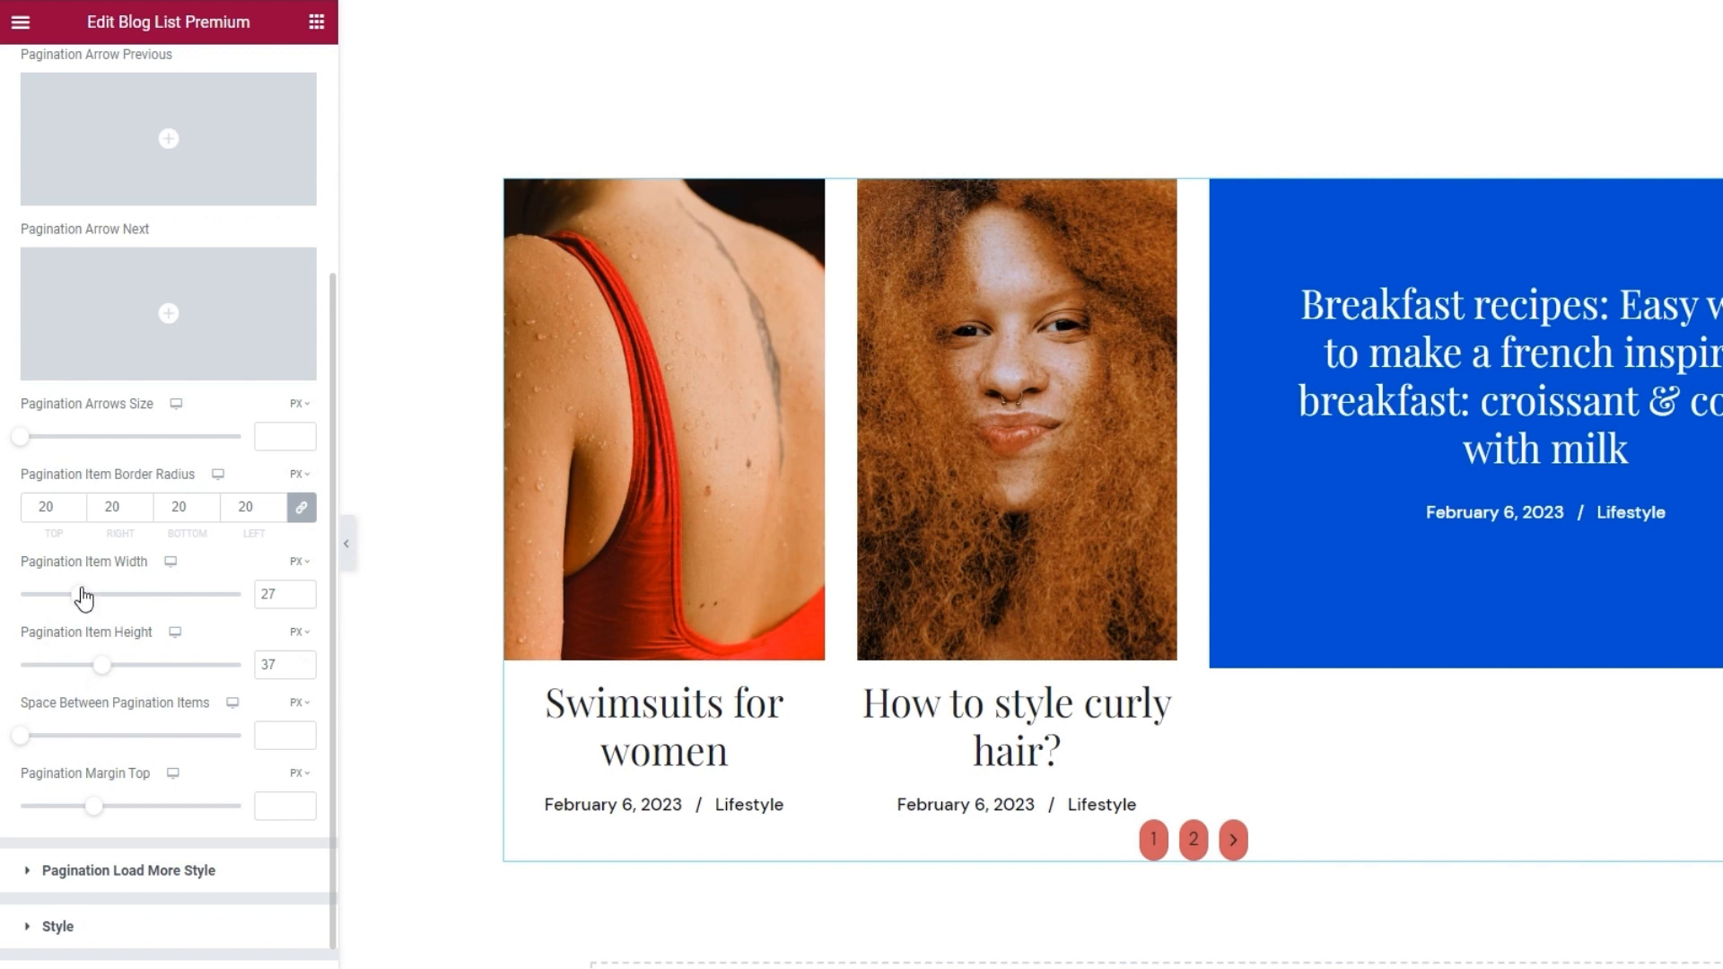
# Step: Reduce the Pagination Item Border Radius to 10 px on all four sides
pyautogui.click(74, 505)
pyautogui.doubleClick(73, 504)
pyautogui.click(75, 506)
pyautogui.click(74, 505)
pyautogui.click(74, 506)
pyautogui.click(74, 505)
pyautogui.click(74, 505)
pyautogui.click(74, 505)
pyautogui.doubleClick(45, 507)
pyautogui.write('10')
# Step: Set the Space Between Pagination Items to 24 px and the Pagination Margin Top to 15 px
pyautogui.moveTo(17, 744); pyautogui.dragTo(79, 753)
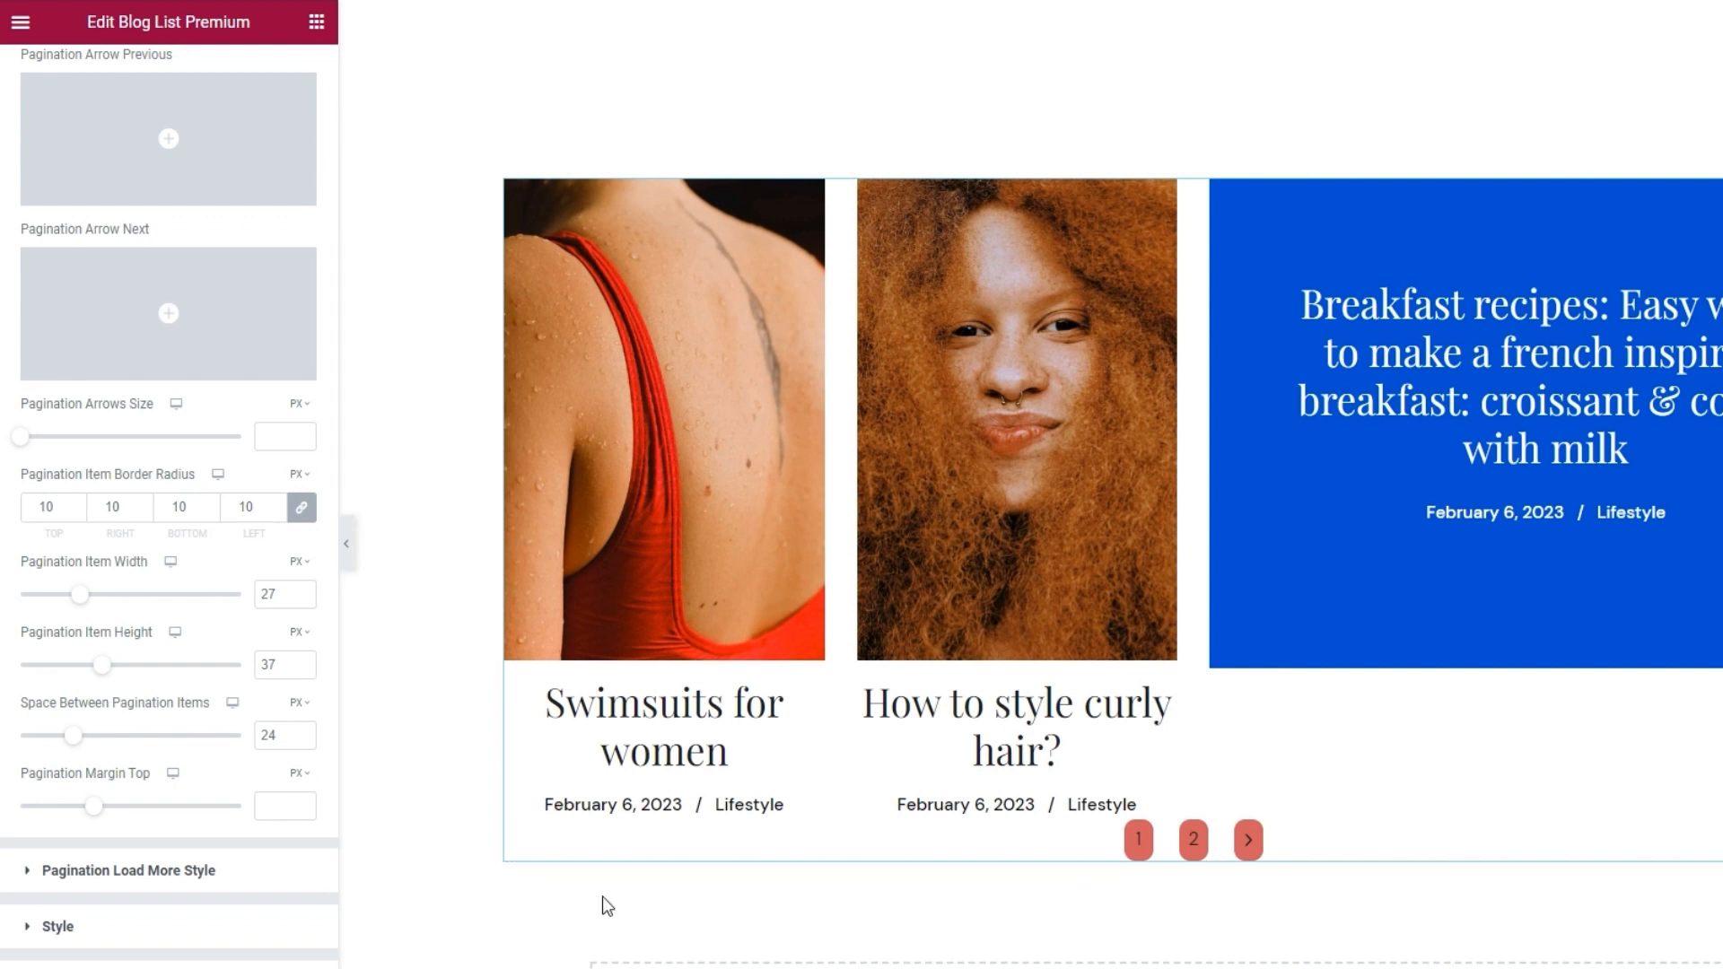
pyautogui.moveTo(100, 816)
pyautogui.mouseDown()
pyautogui.moveTo(141, 819)
pyautogui.moveTo(107, 815)
pyautogui.mouseUp()
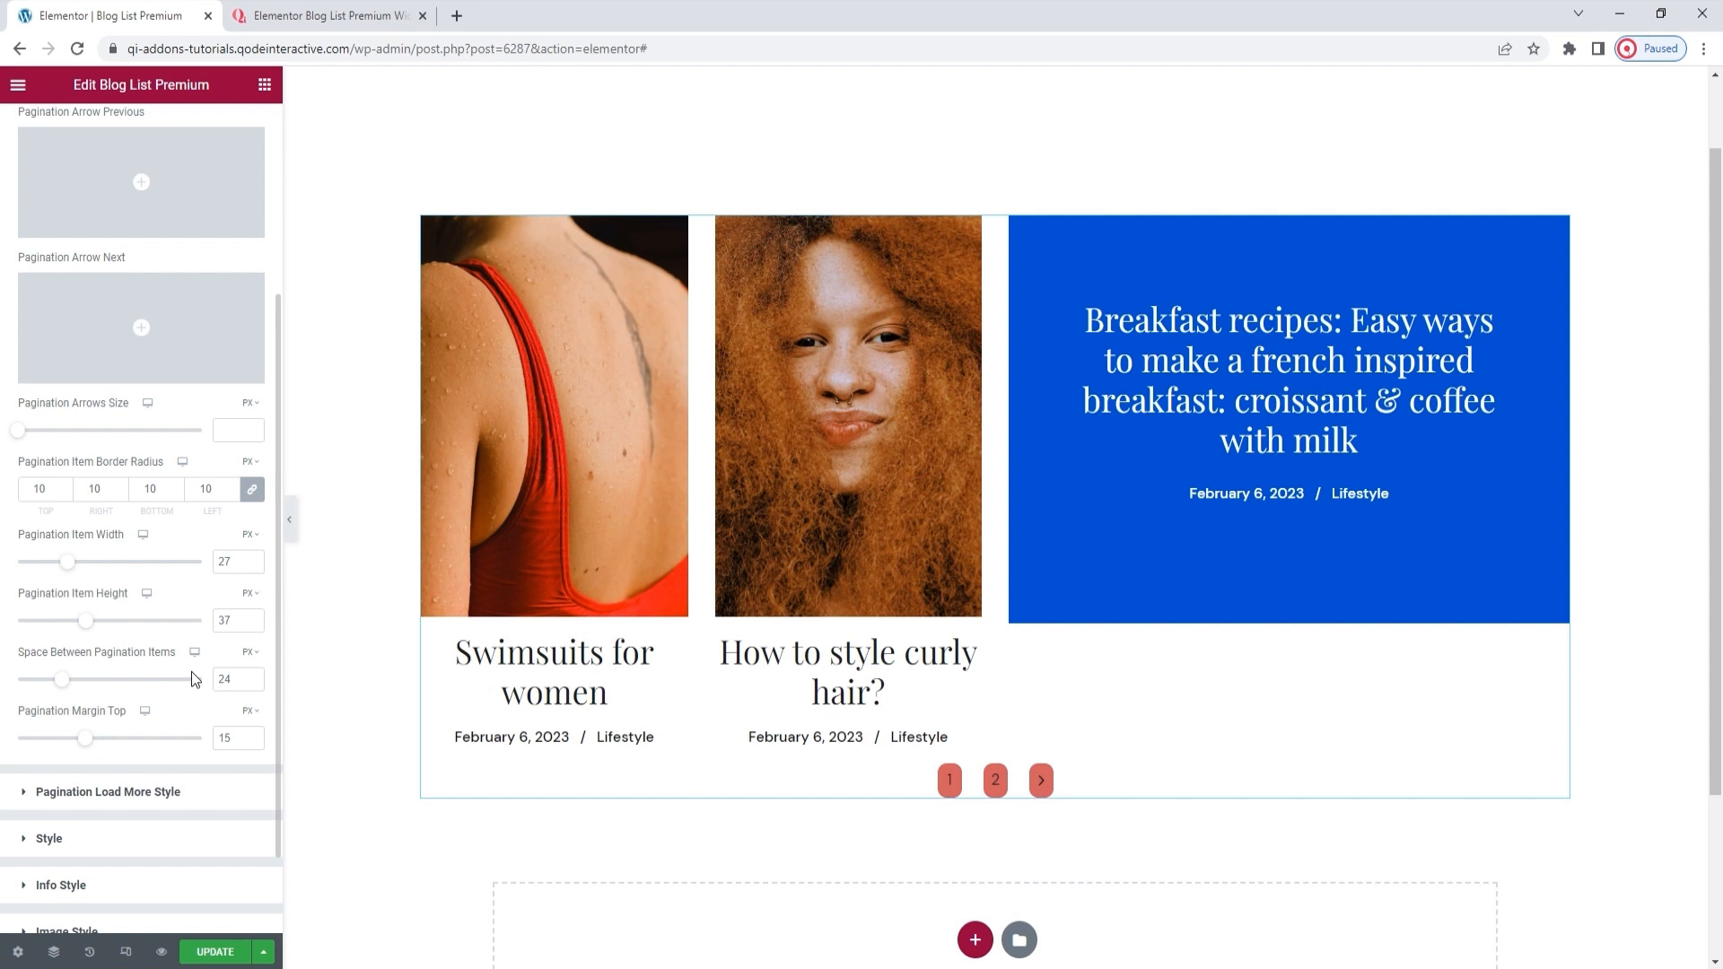
# Step: Change the pagination type in the widget's content settings to Standard
pyautogui.scroll(3, 197, 677)
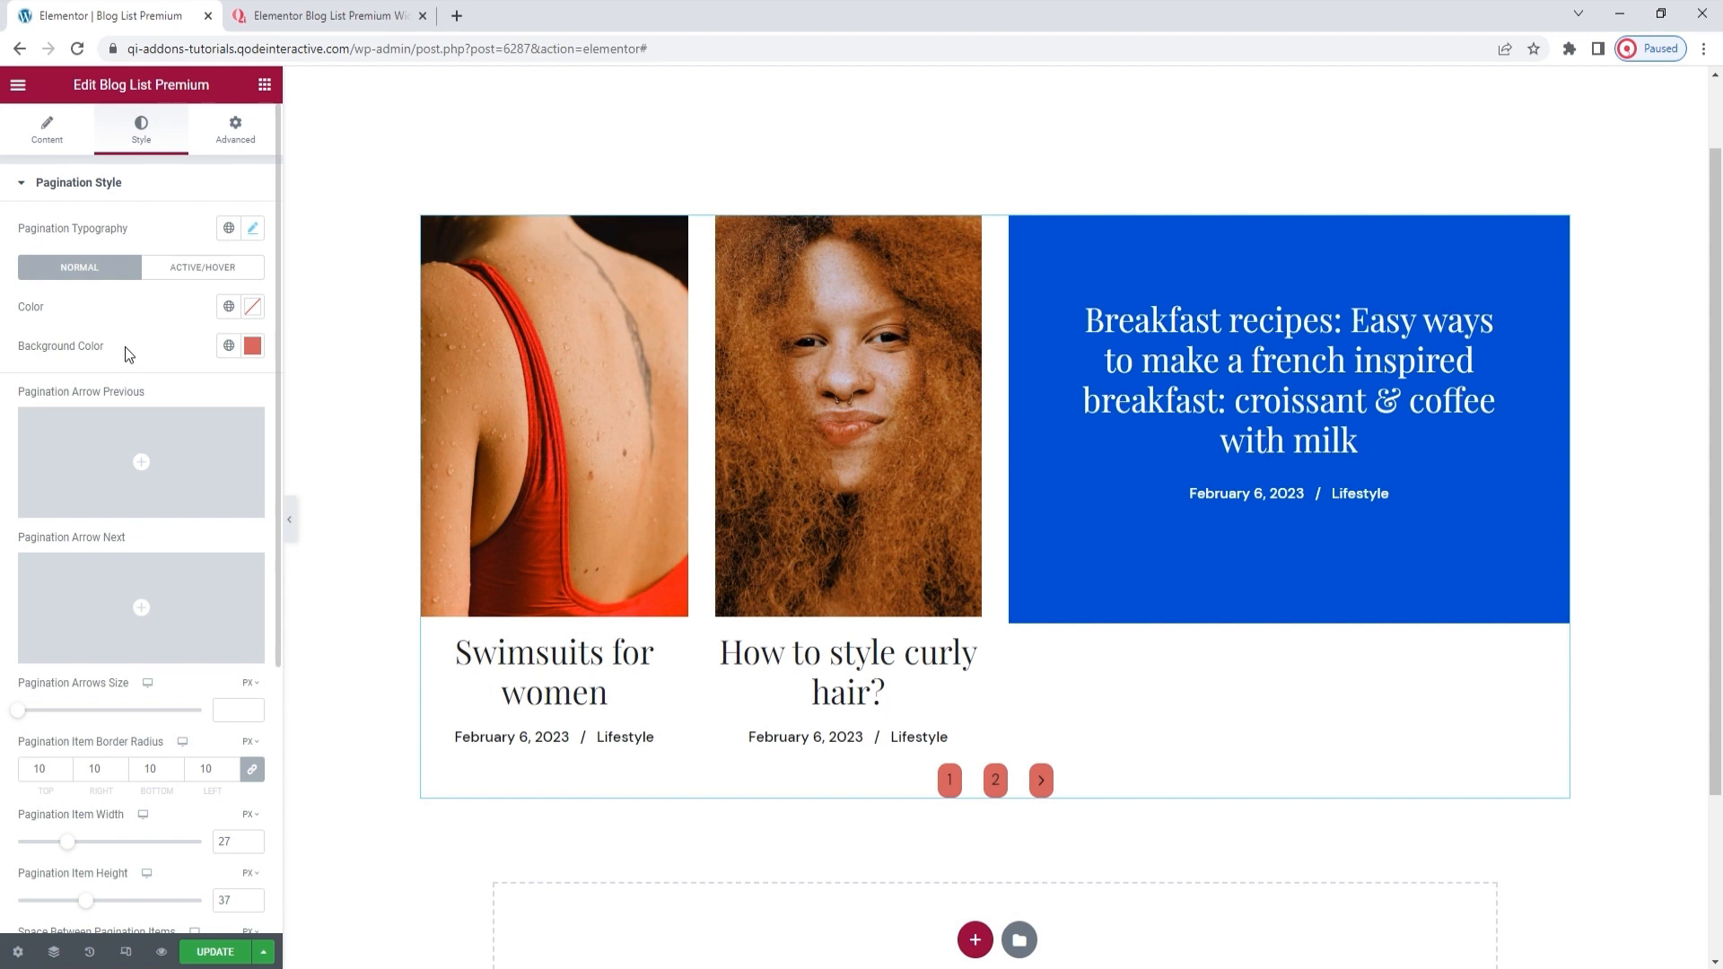
pyautogui.click(47, 130)
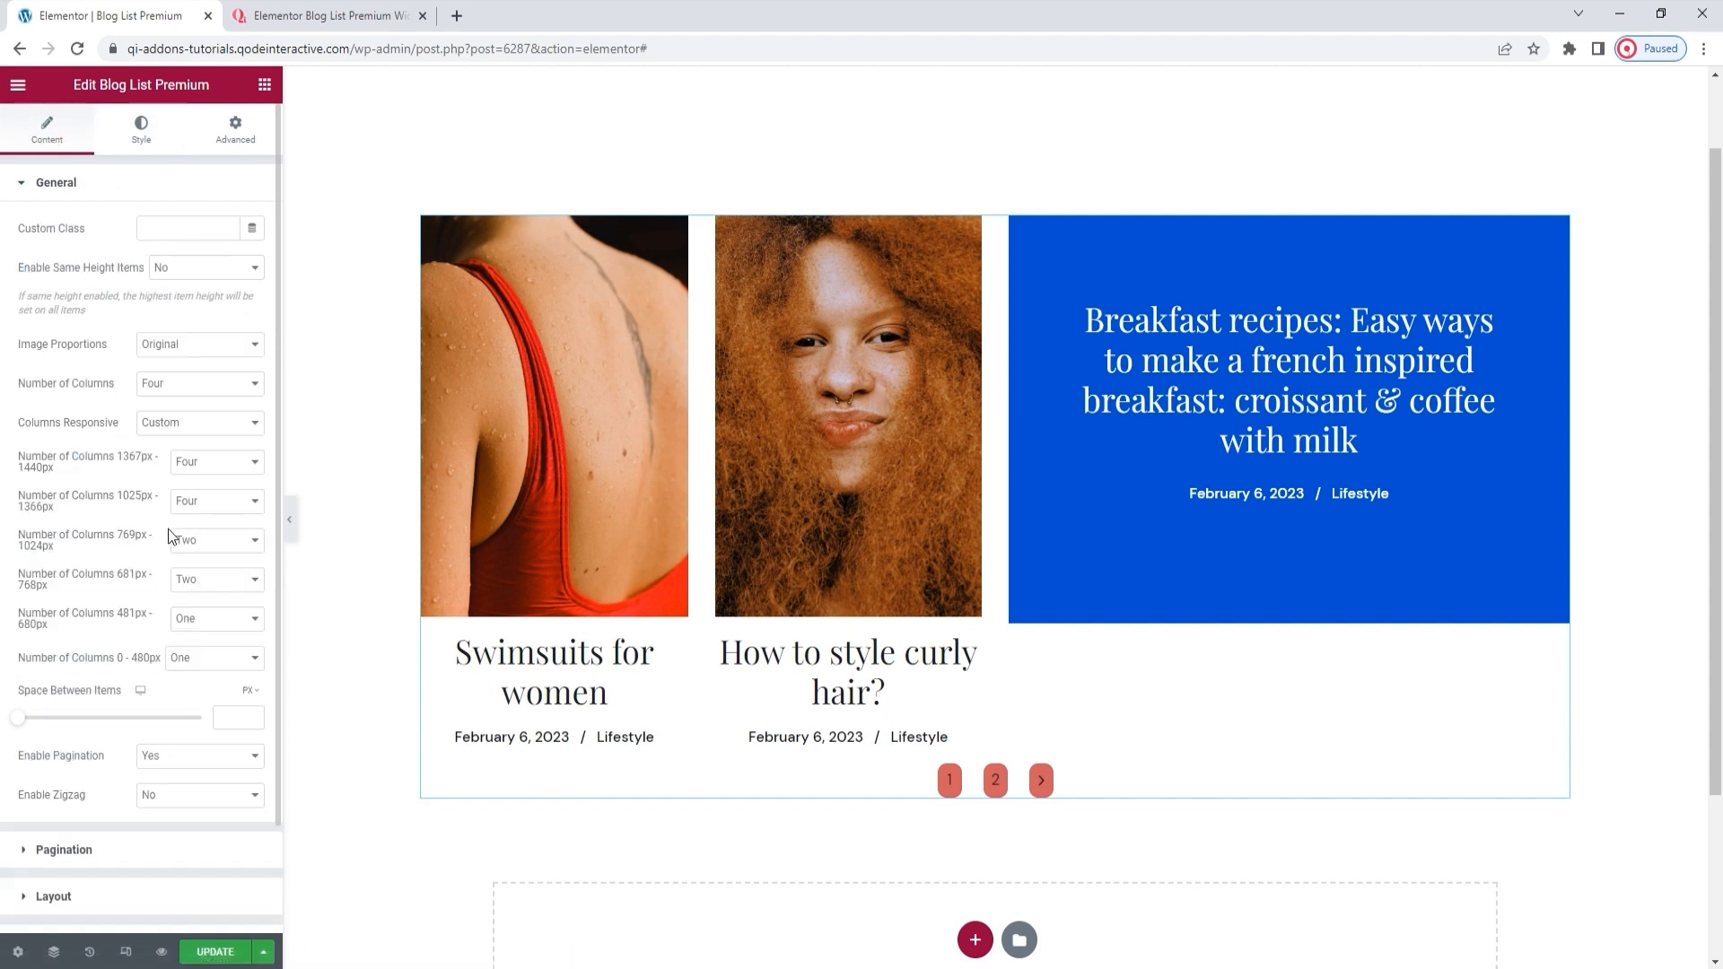
pyautogui.scroll(-2, 173, 538)
pyautogui.click(137, 720)
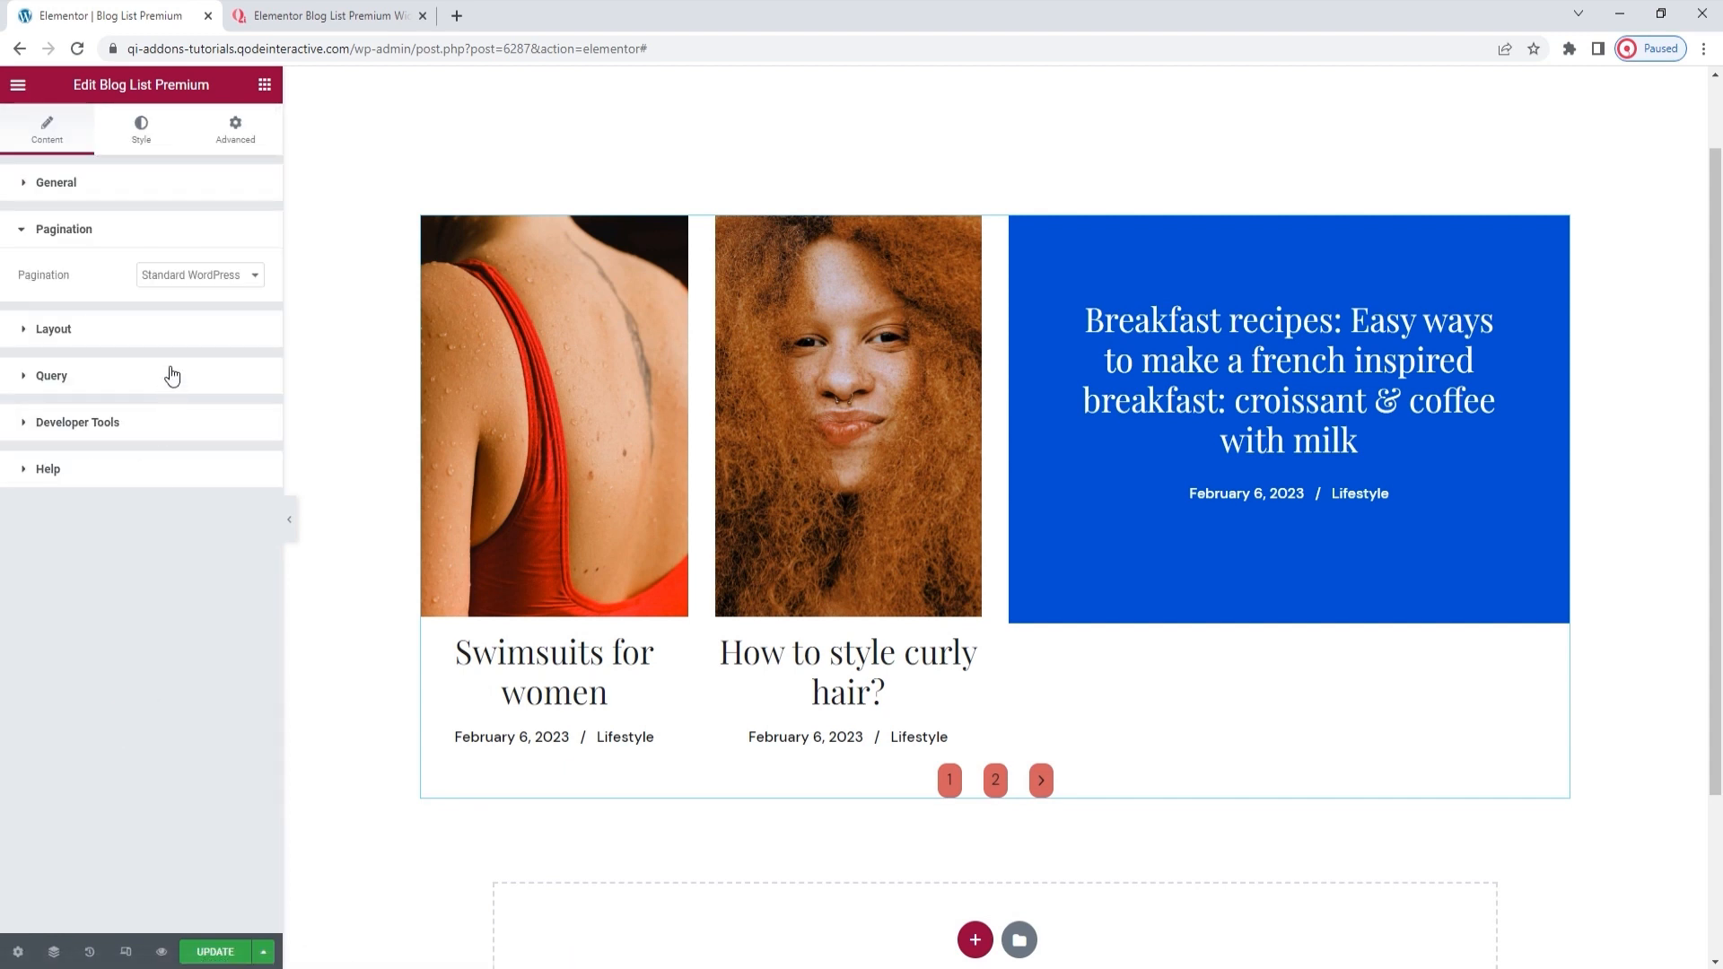
pyautogui.click(205, 285)
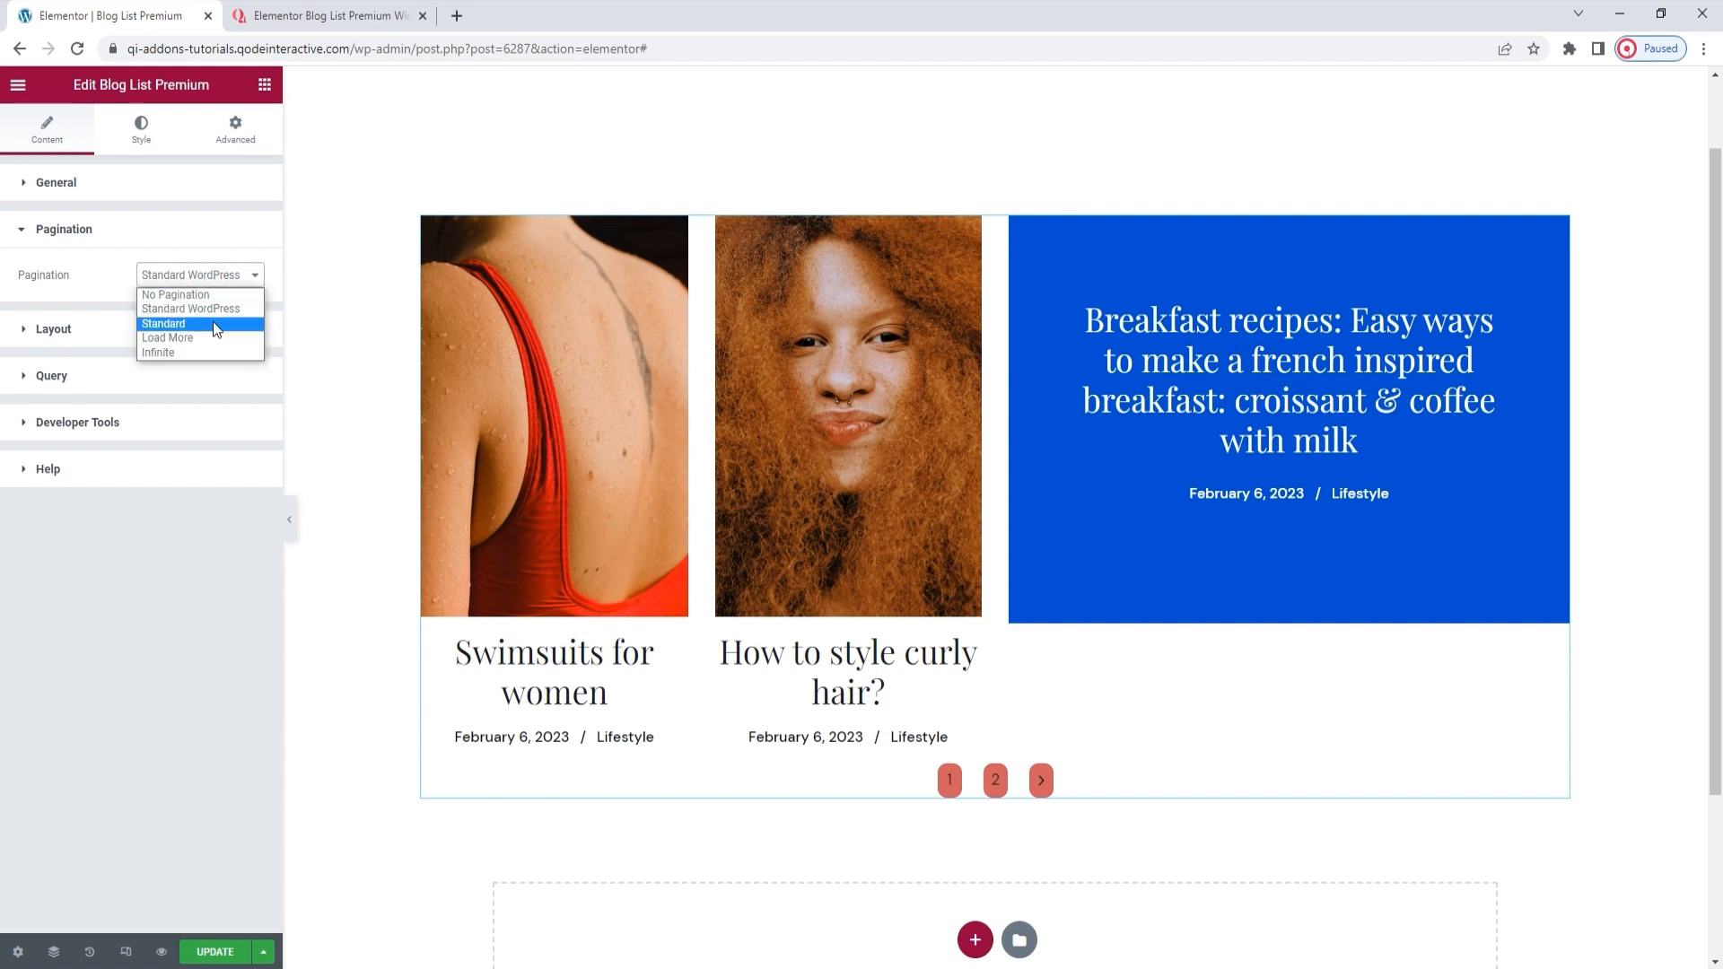
pyautogui.click(213, 321)
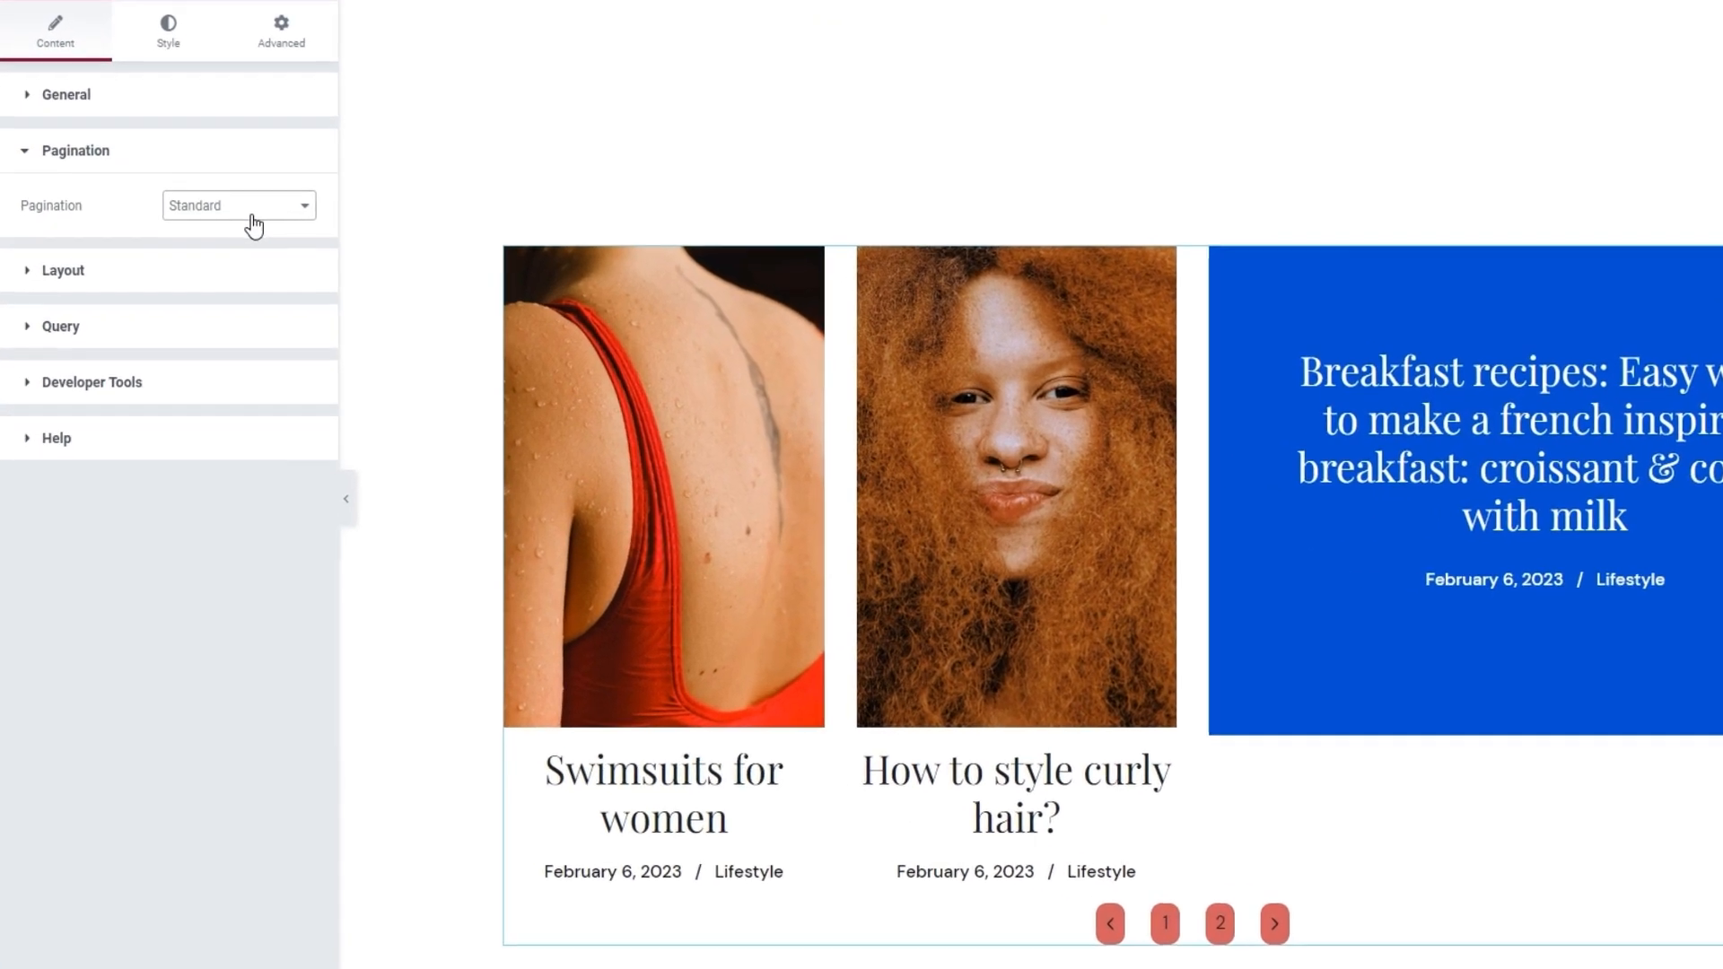
# Step: Switch the pagination type to Load More and open the Pagination Load More Style settings
pyautogui.click(206, 275)
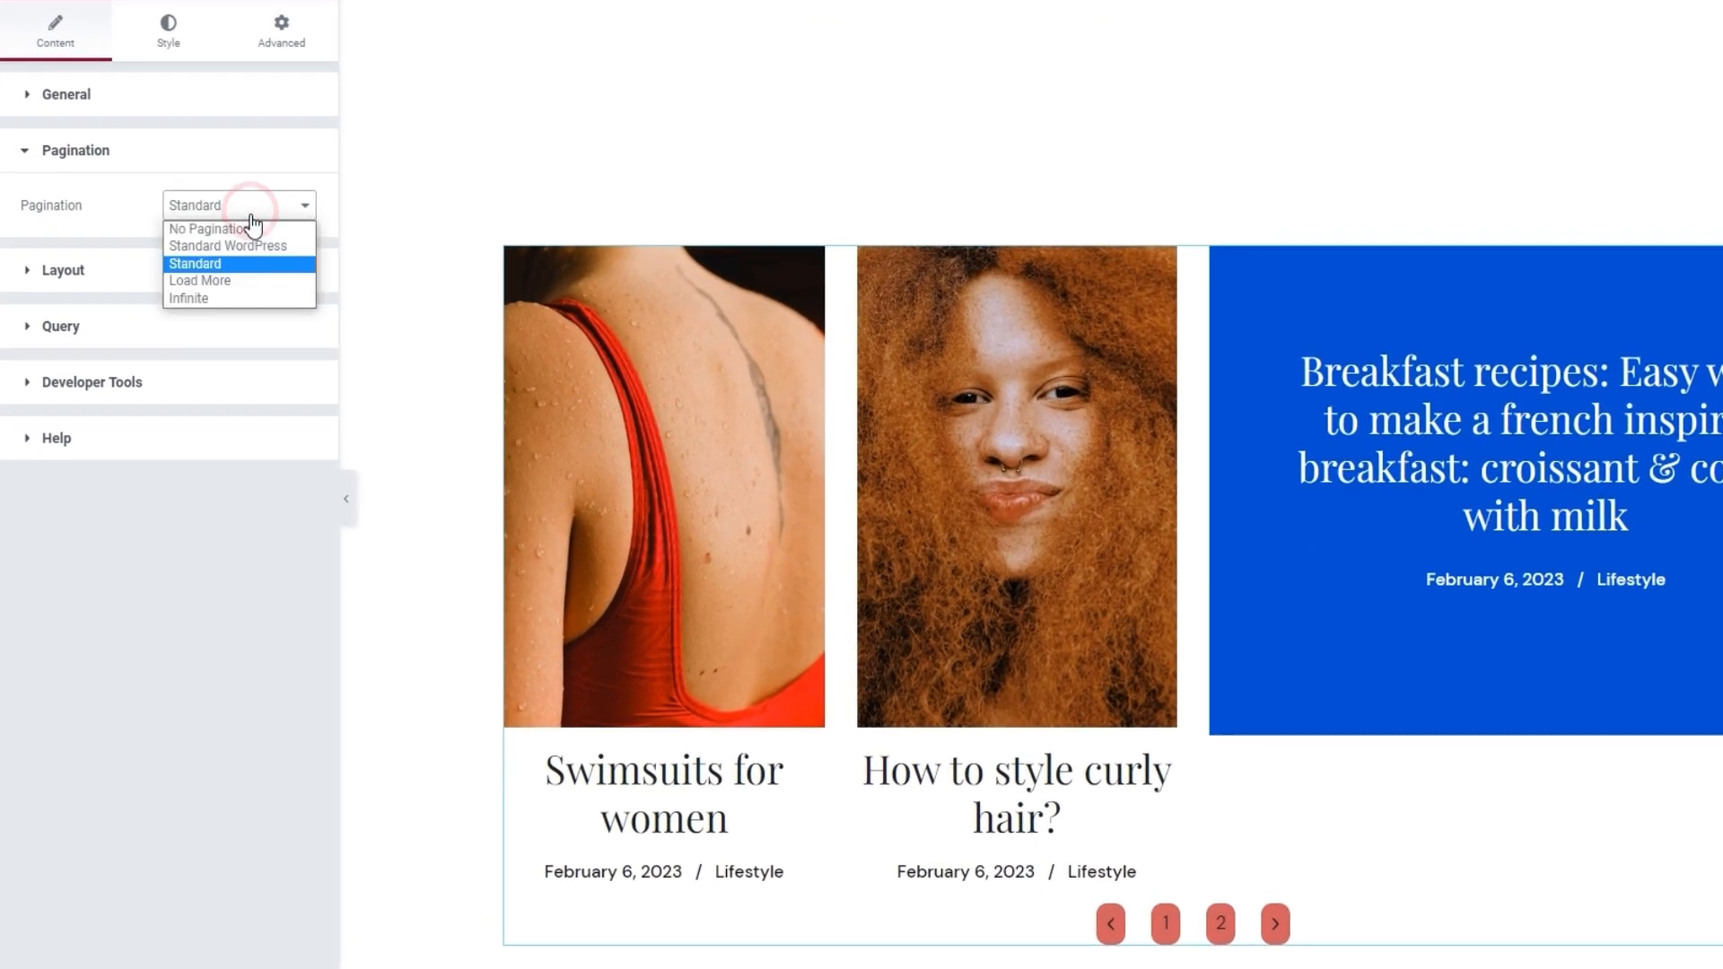
pyautogui.click(240, 278)
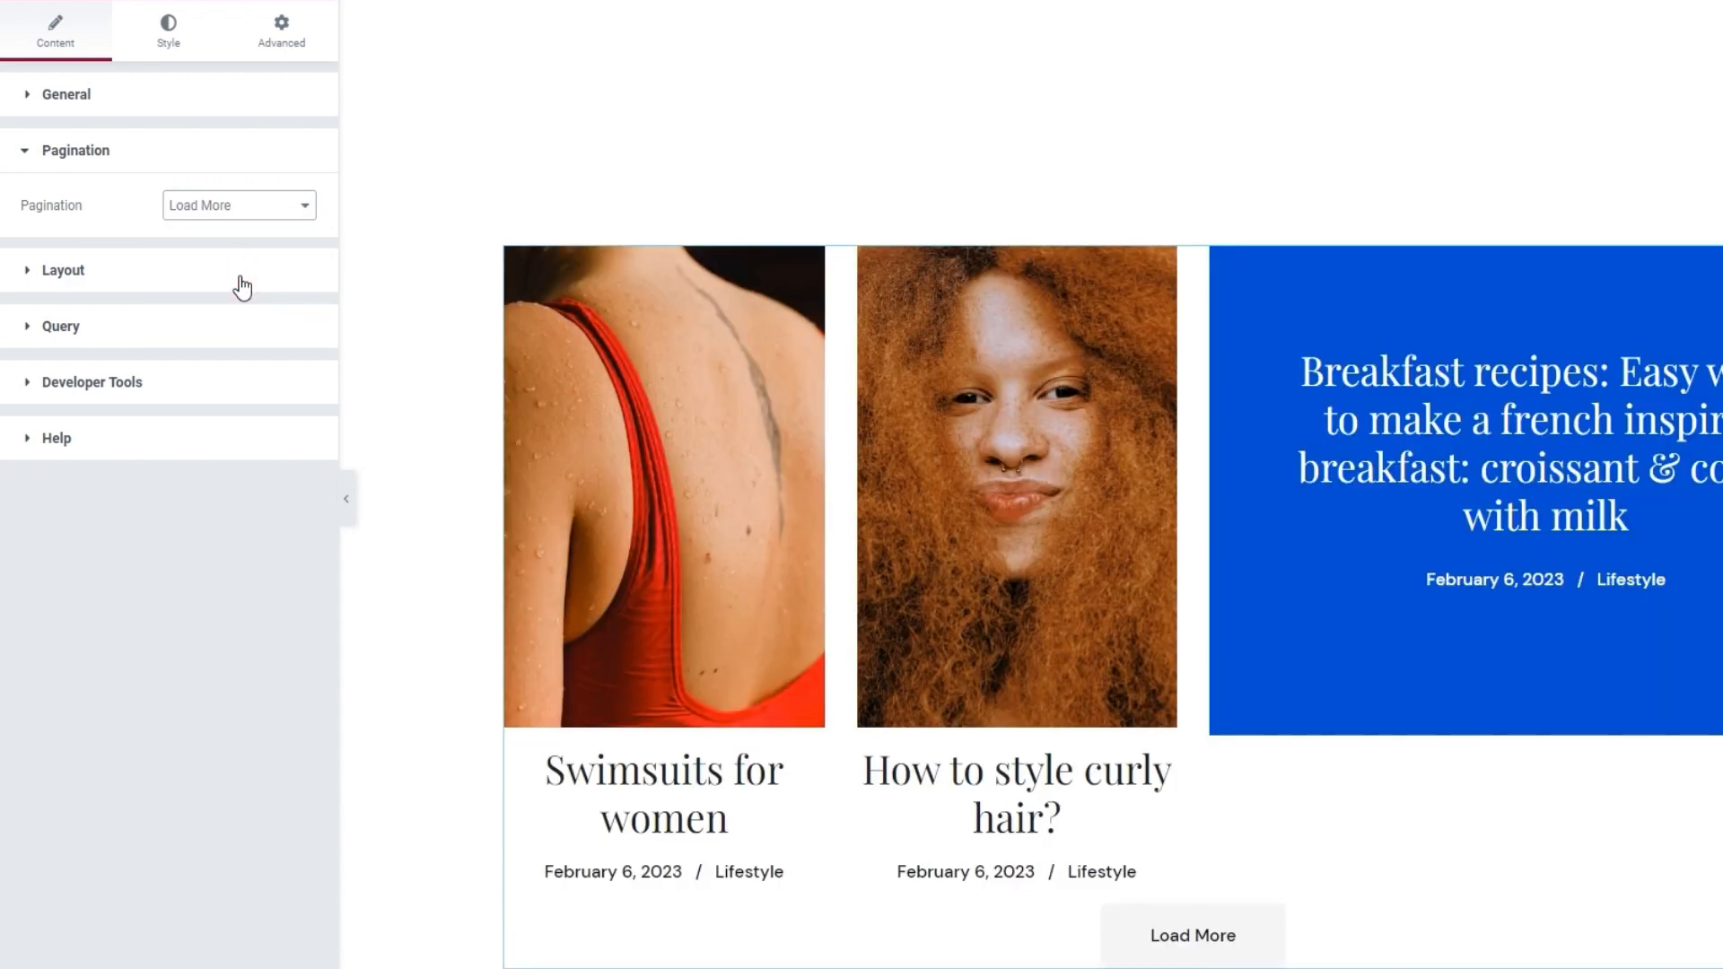
pyautogui.scroll(-1, 1183, 606)
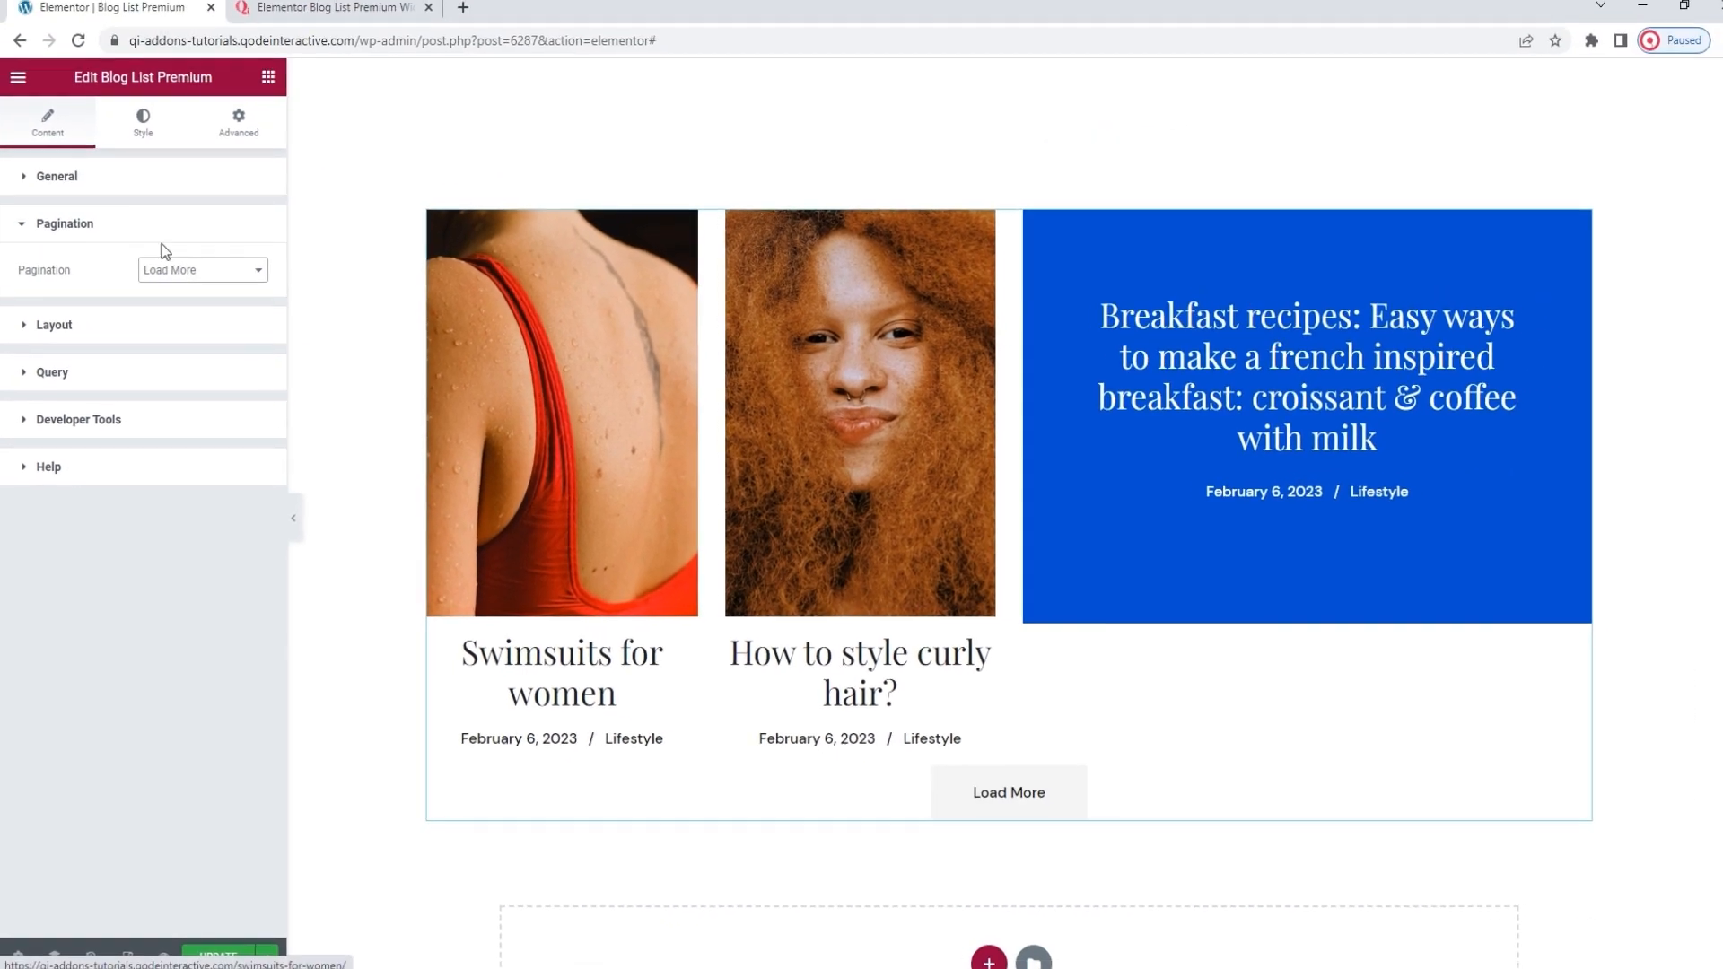
pyautogui.click(173, 47)
pyautogui.scroll(-5, 200, 411)
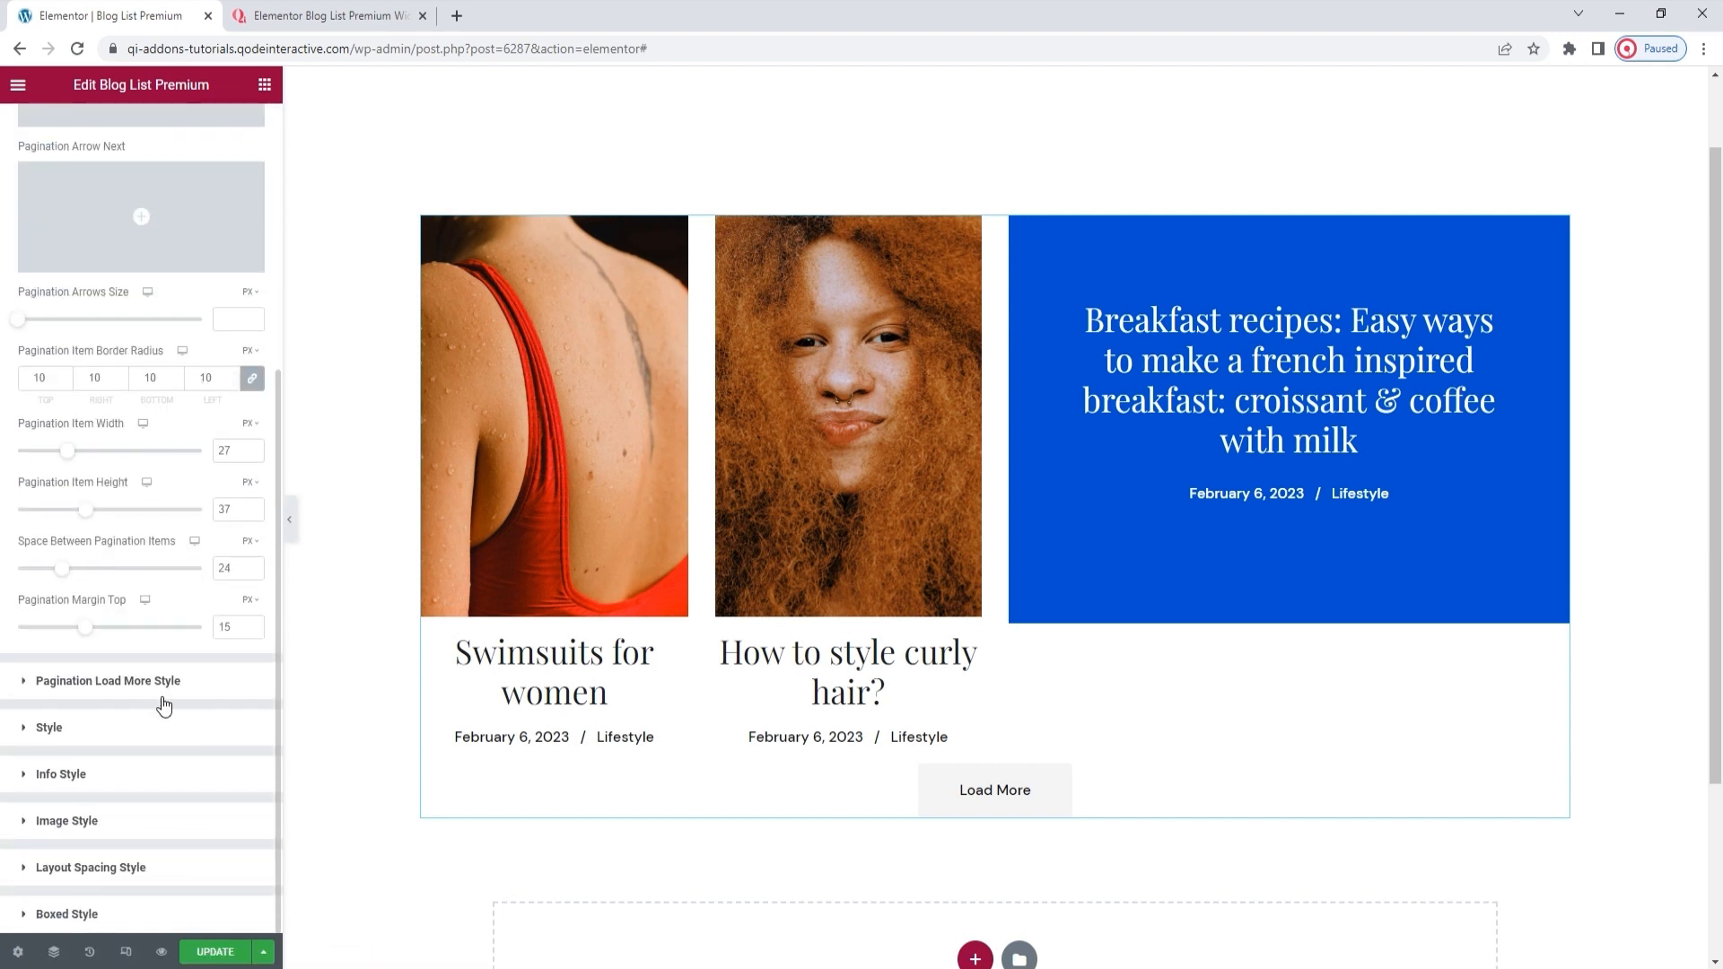
pyautogui.click(160, 691)
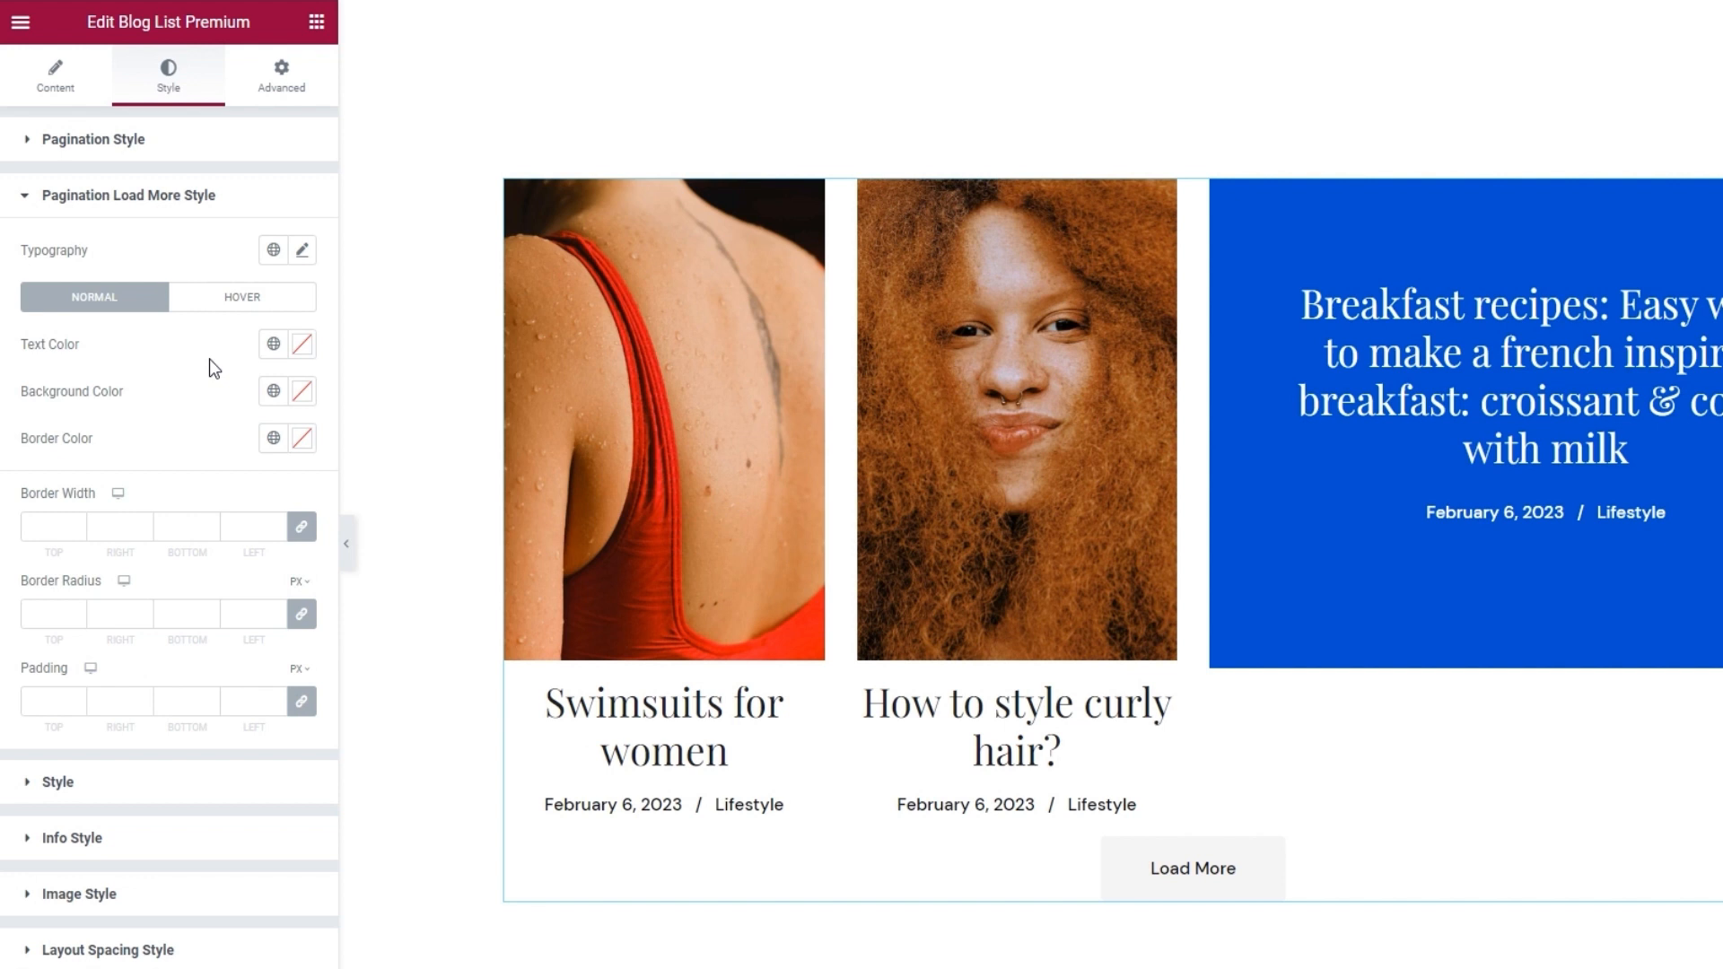
# Step: Try the red #DB5A5A as the Load More button's Text Color, and clear it
pyautogui.click(303, 351)
pyautogui.moveTo(237, 467); pyautogui.dragTo(200, 453)
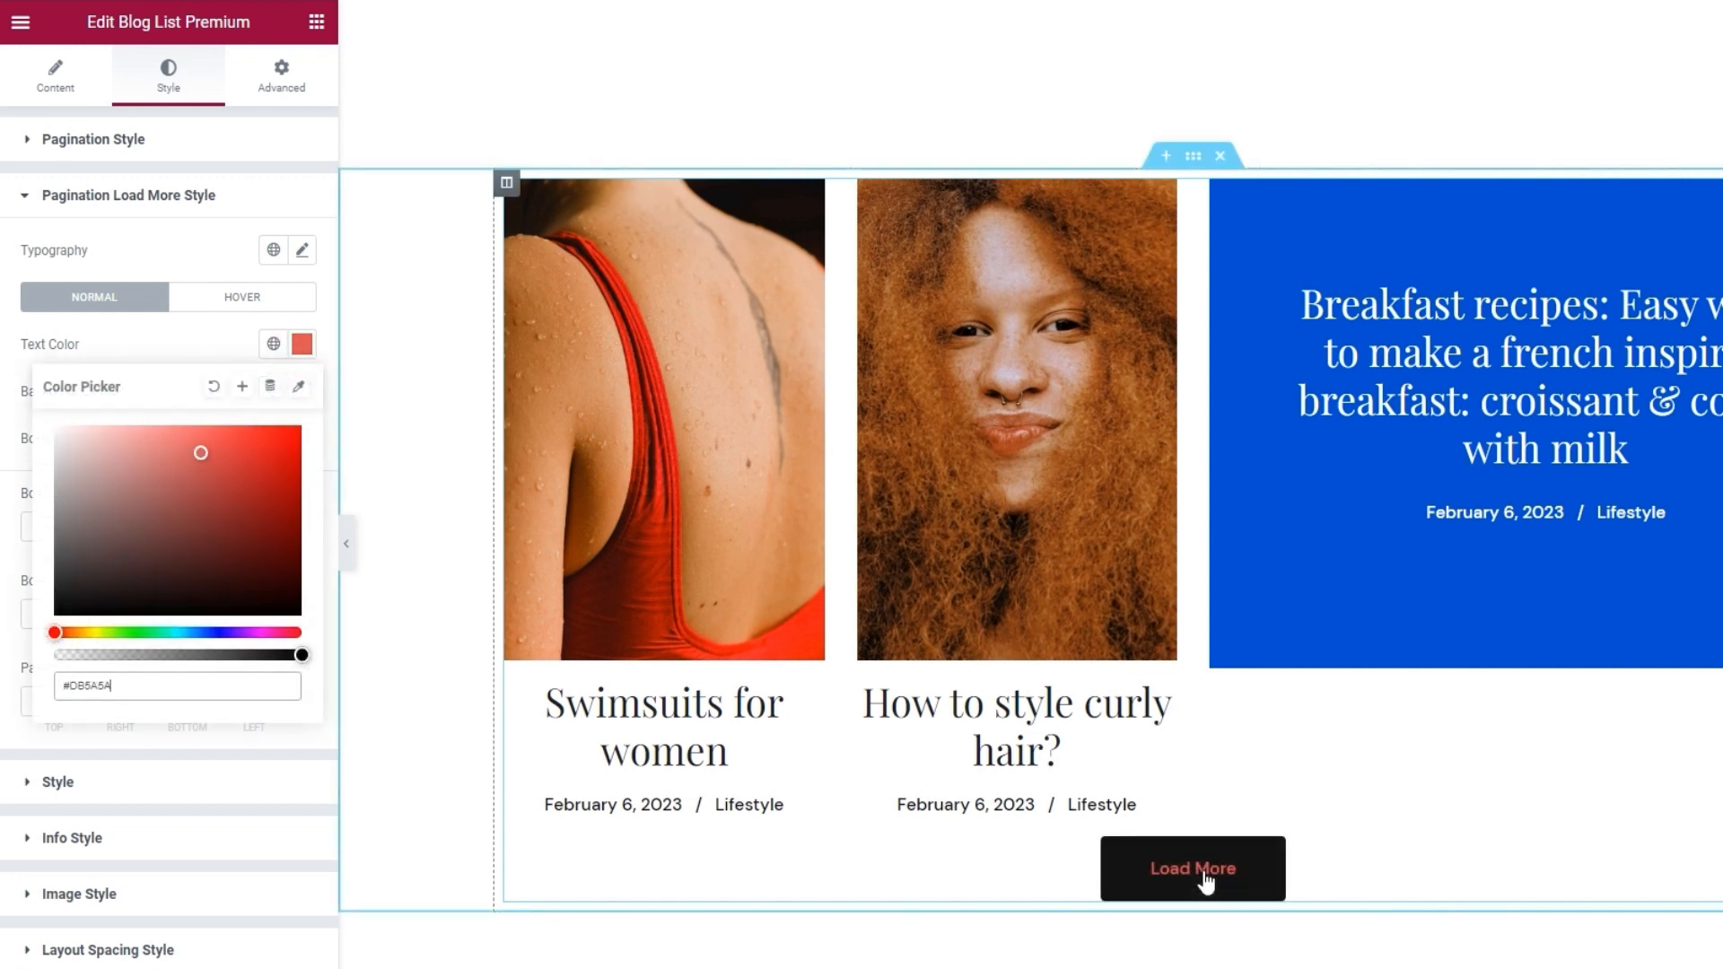
pyautogui.click(270, 386)
pyautogui.click(212, 329)
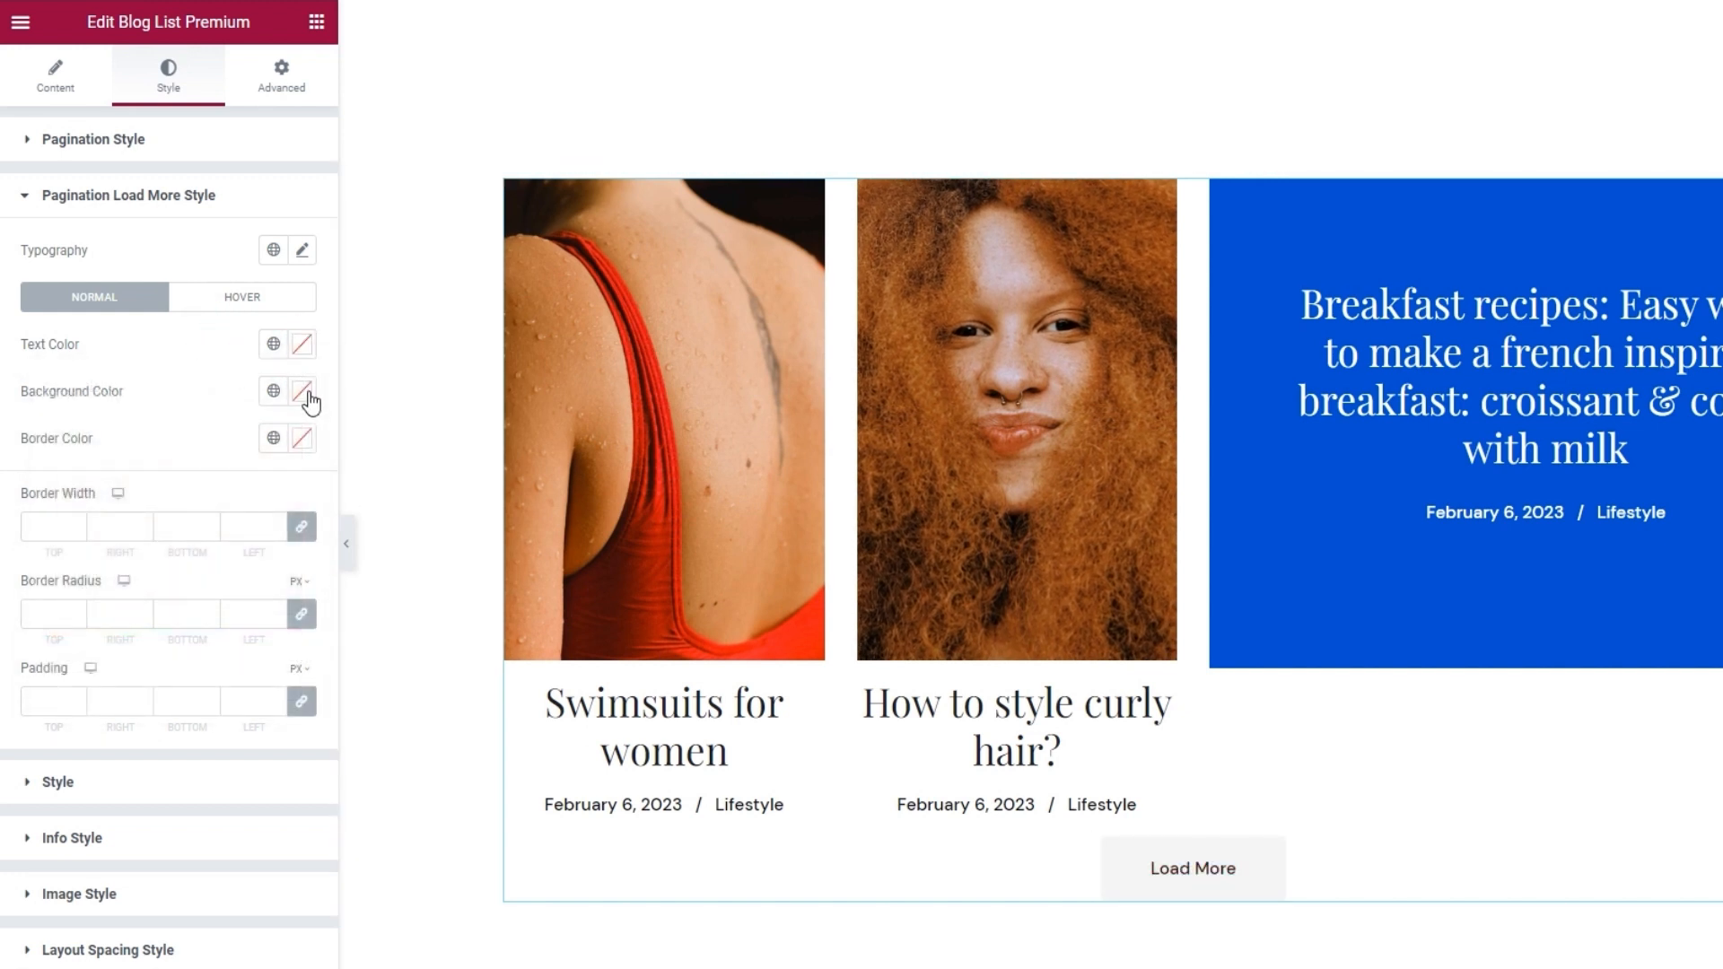
# Step: Try the red #DA2D2D as the Load More button's Background Color, and reset it to the default
pyautogui.click(306, 396)
pyautogui.click(251, 500)
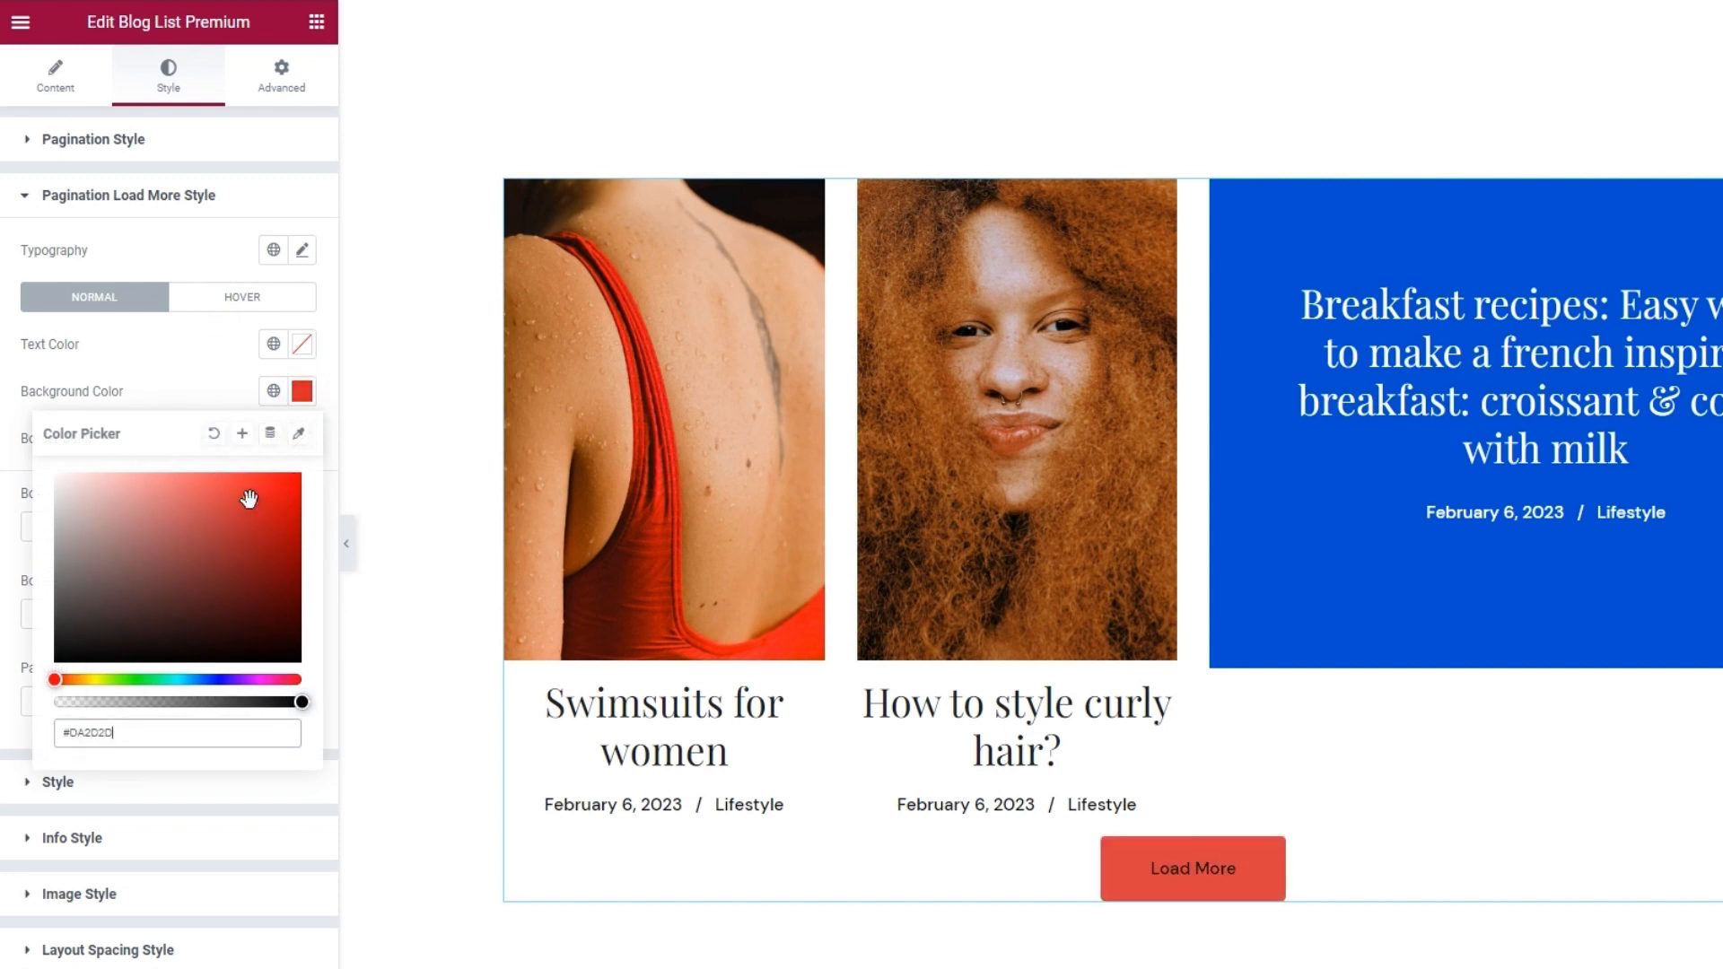
pyautogui.click(213, 433)
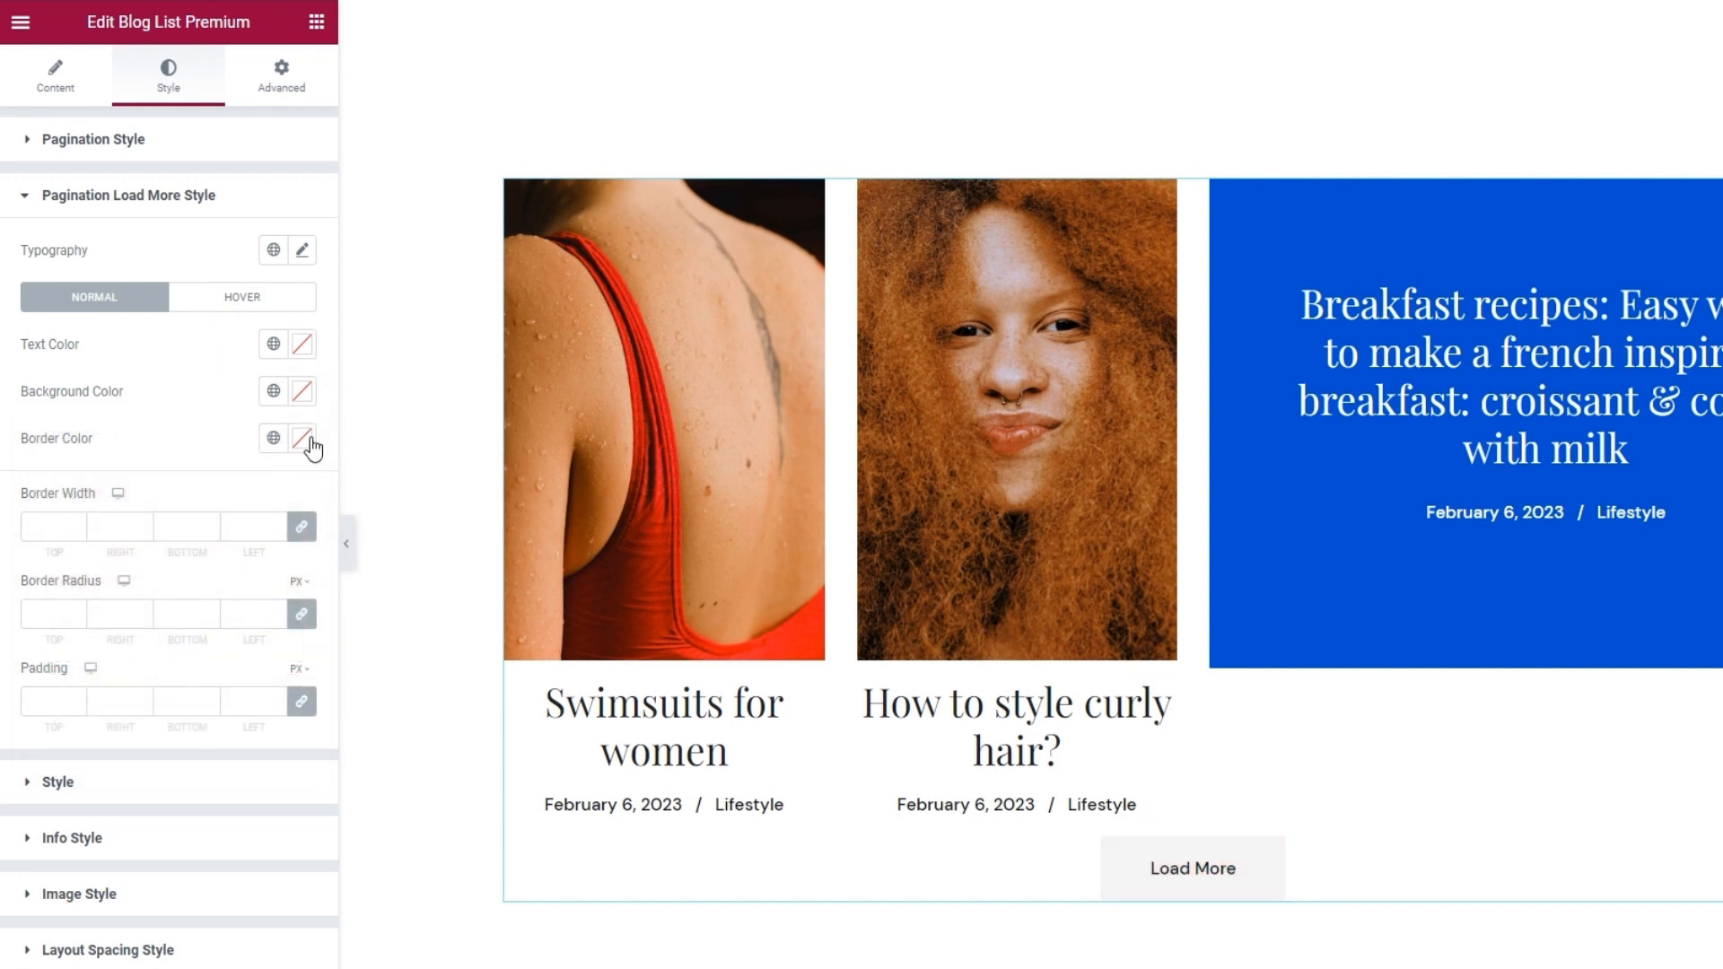
# Step: Give the Load More button a light red Border Color and a Border Width of 3 on all sides, and show its Hover options
pyautogui.click(305, 439)
pyautogui.click(231, 542)
pyautogui.click(186, 538)
pyautogui.click(235, 413)
pyautogui.click(74, 522)
pyautogui.click(74, 523)
pyautogui.click(74, 522)
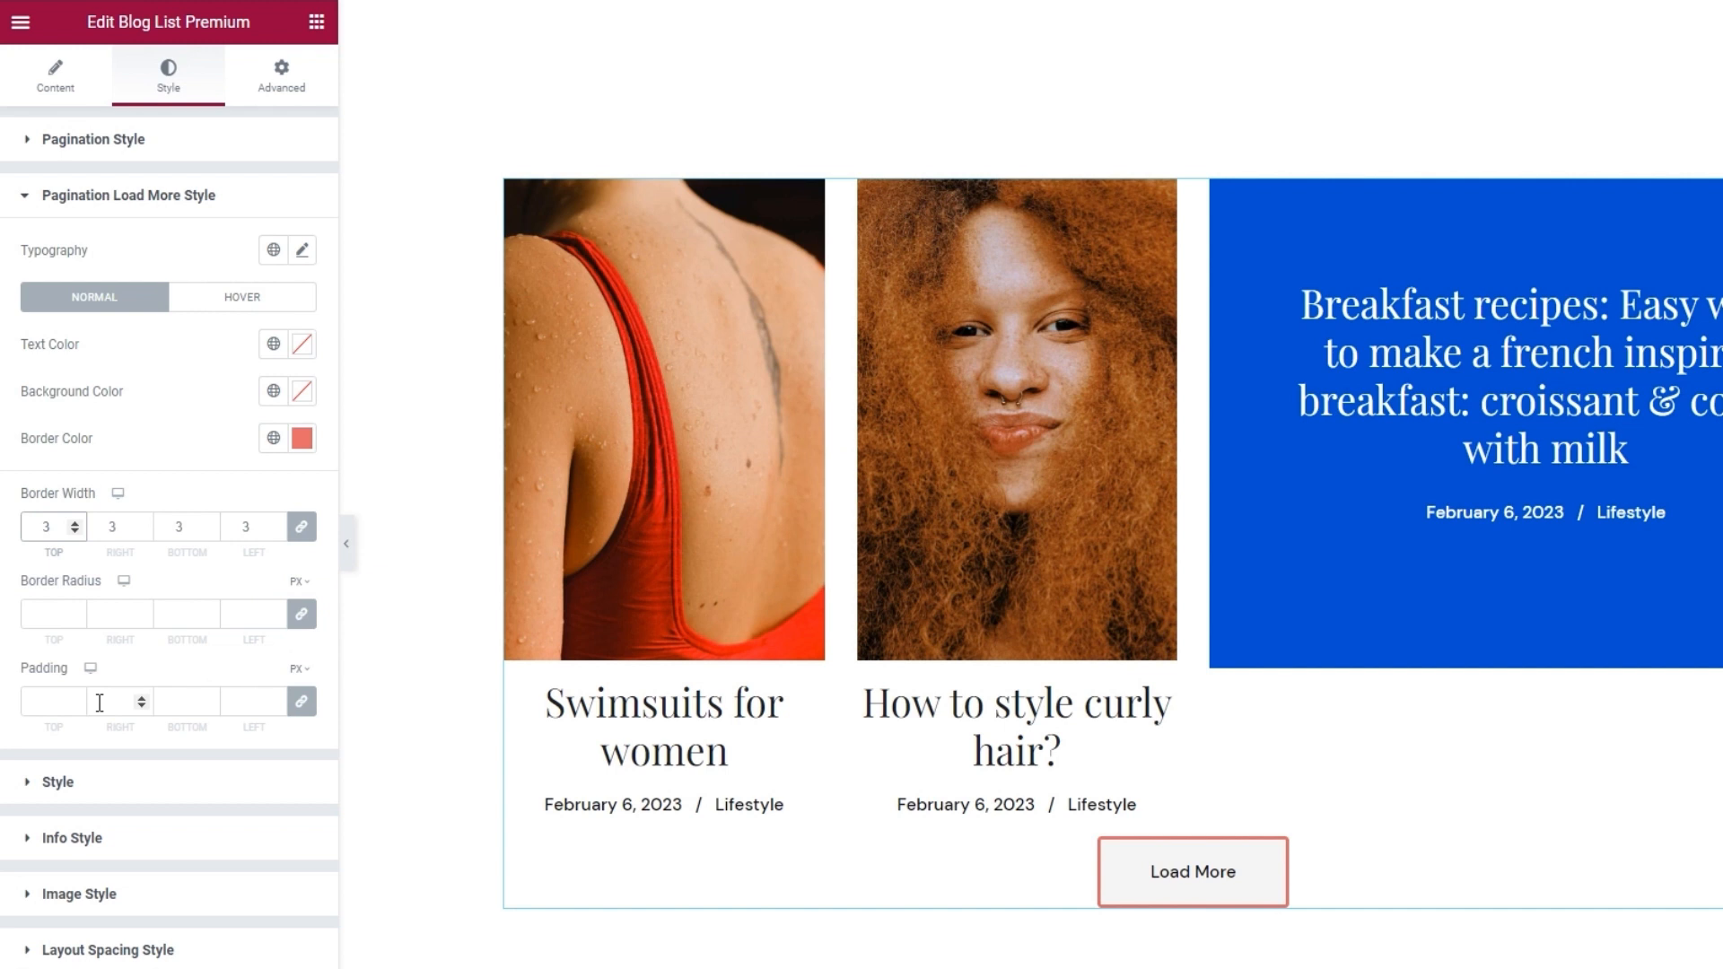
pyautogui.click(263, 308)
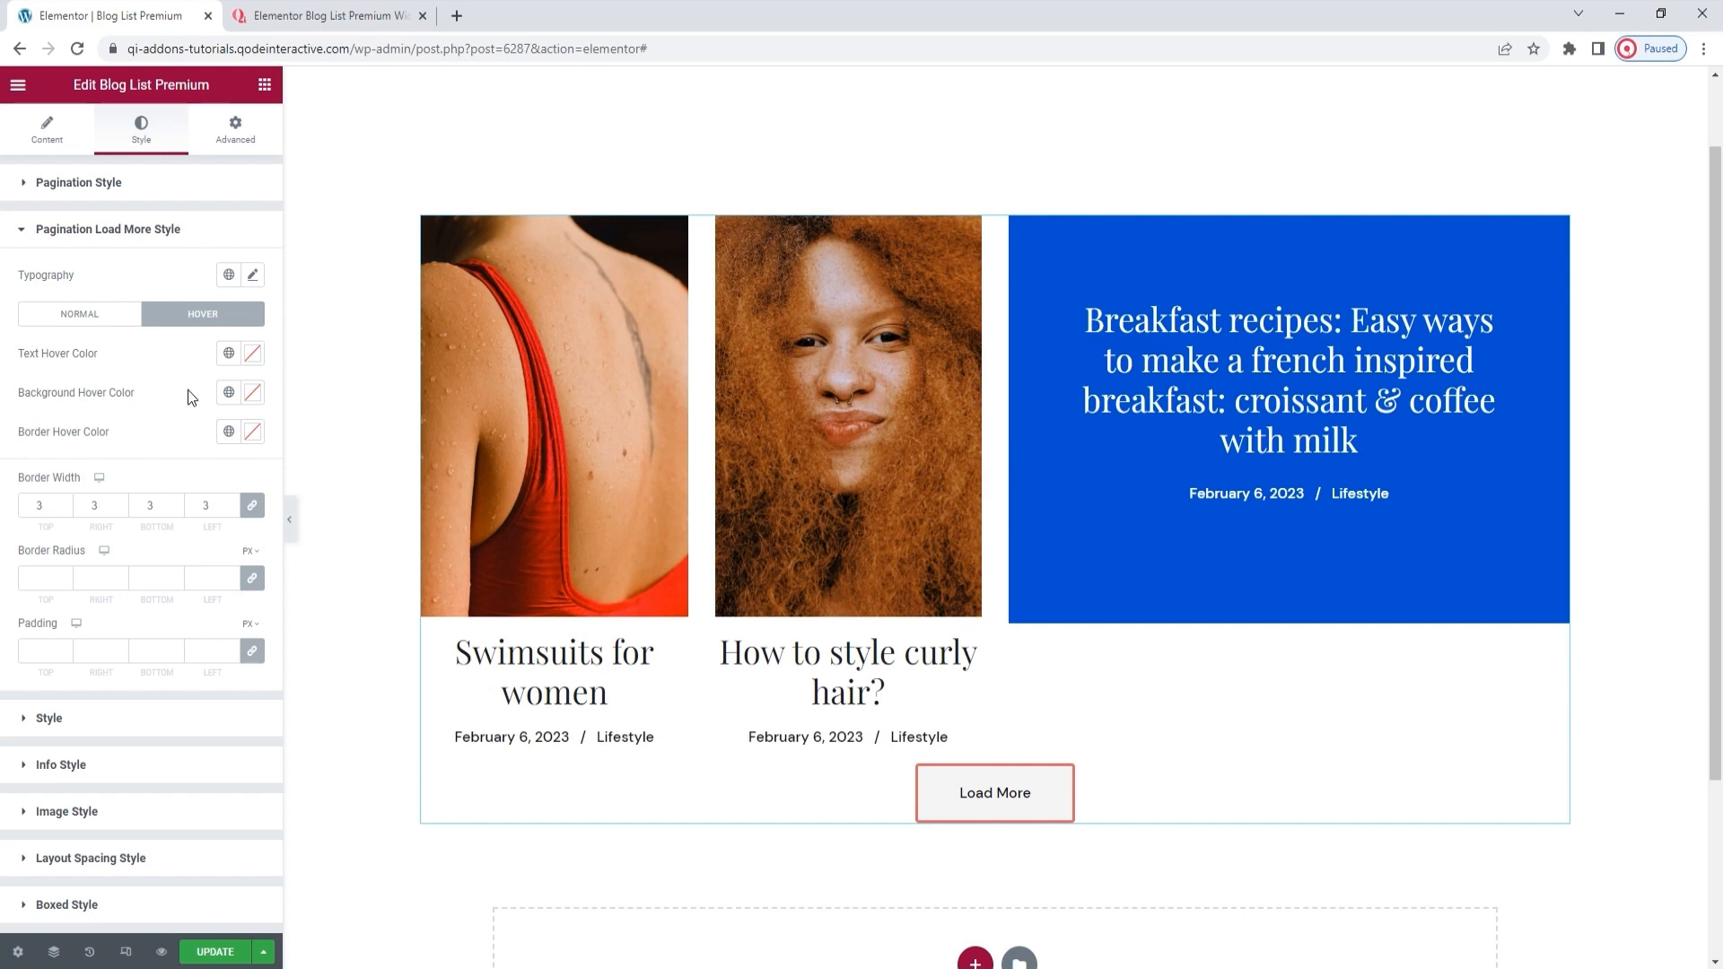
# Step: Set the pagination type to Infinite in the content settings and check how further posts load in the preview
pyautogui.click(49, 130)
pyautogui.scroll(-2, 160, 505)
pyautogui.click(157, 730)
pyautogui.click(214, 275)
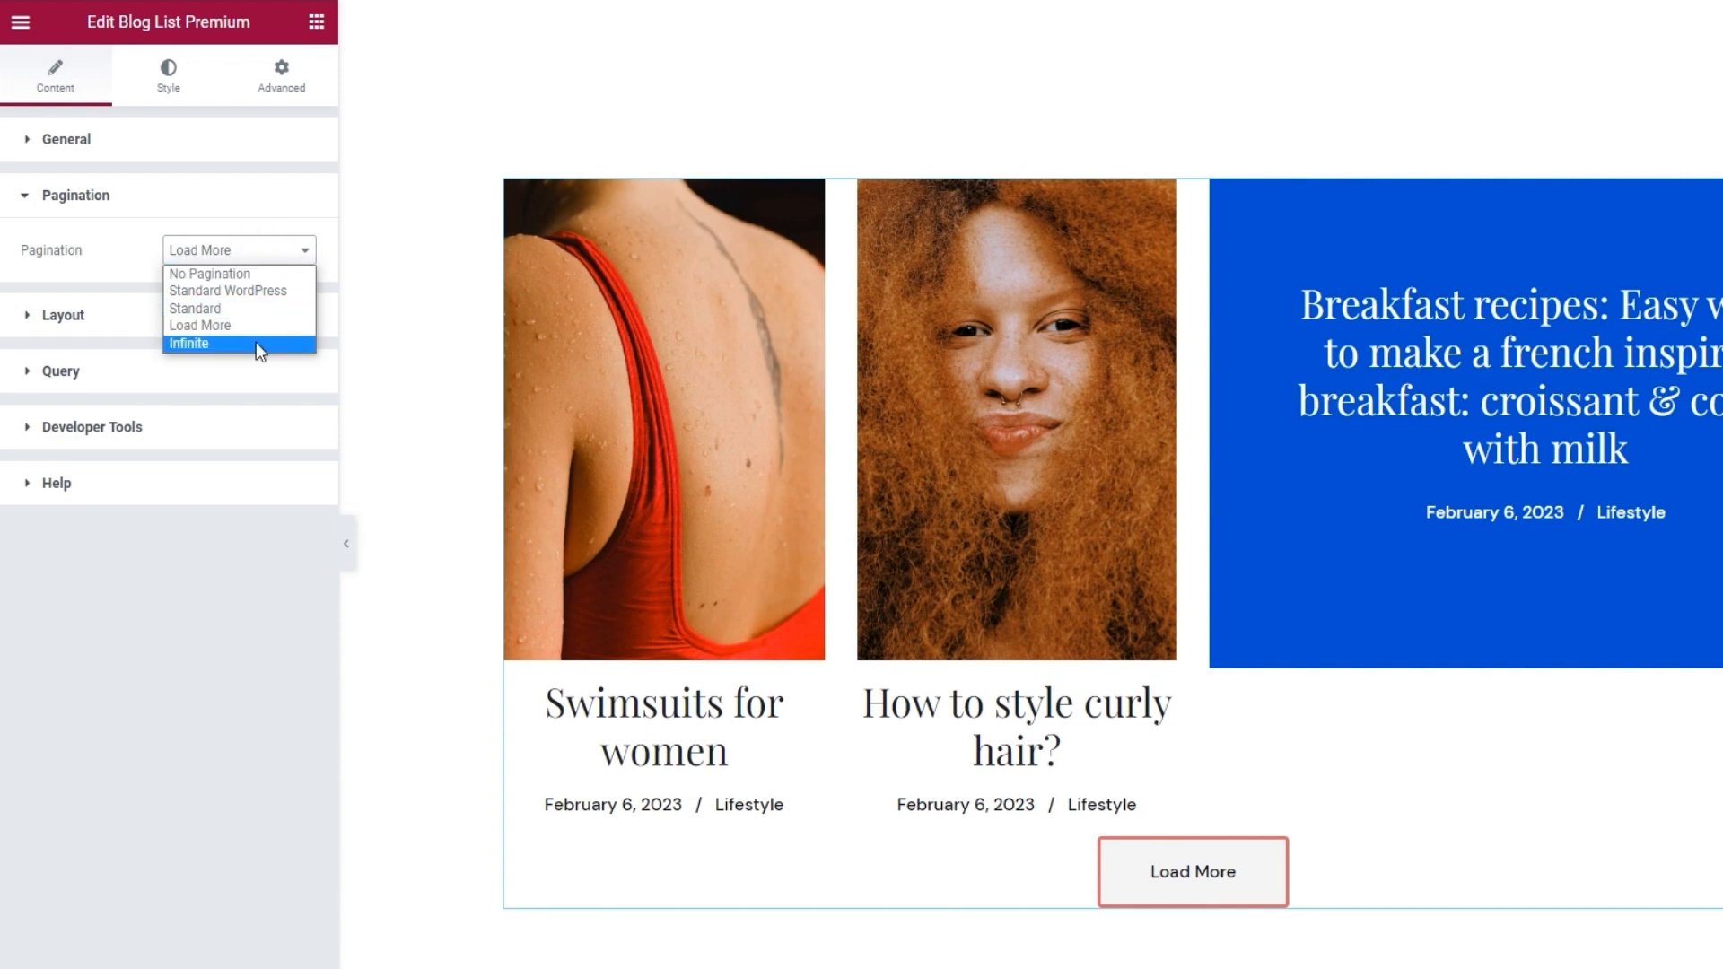
pyautogui.click(254, 343)
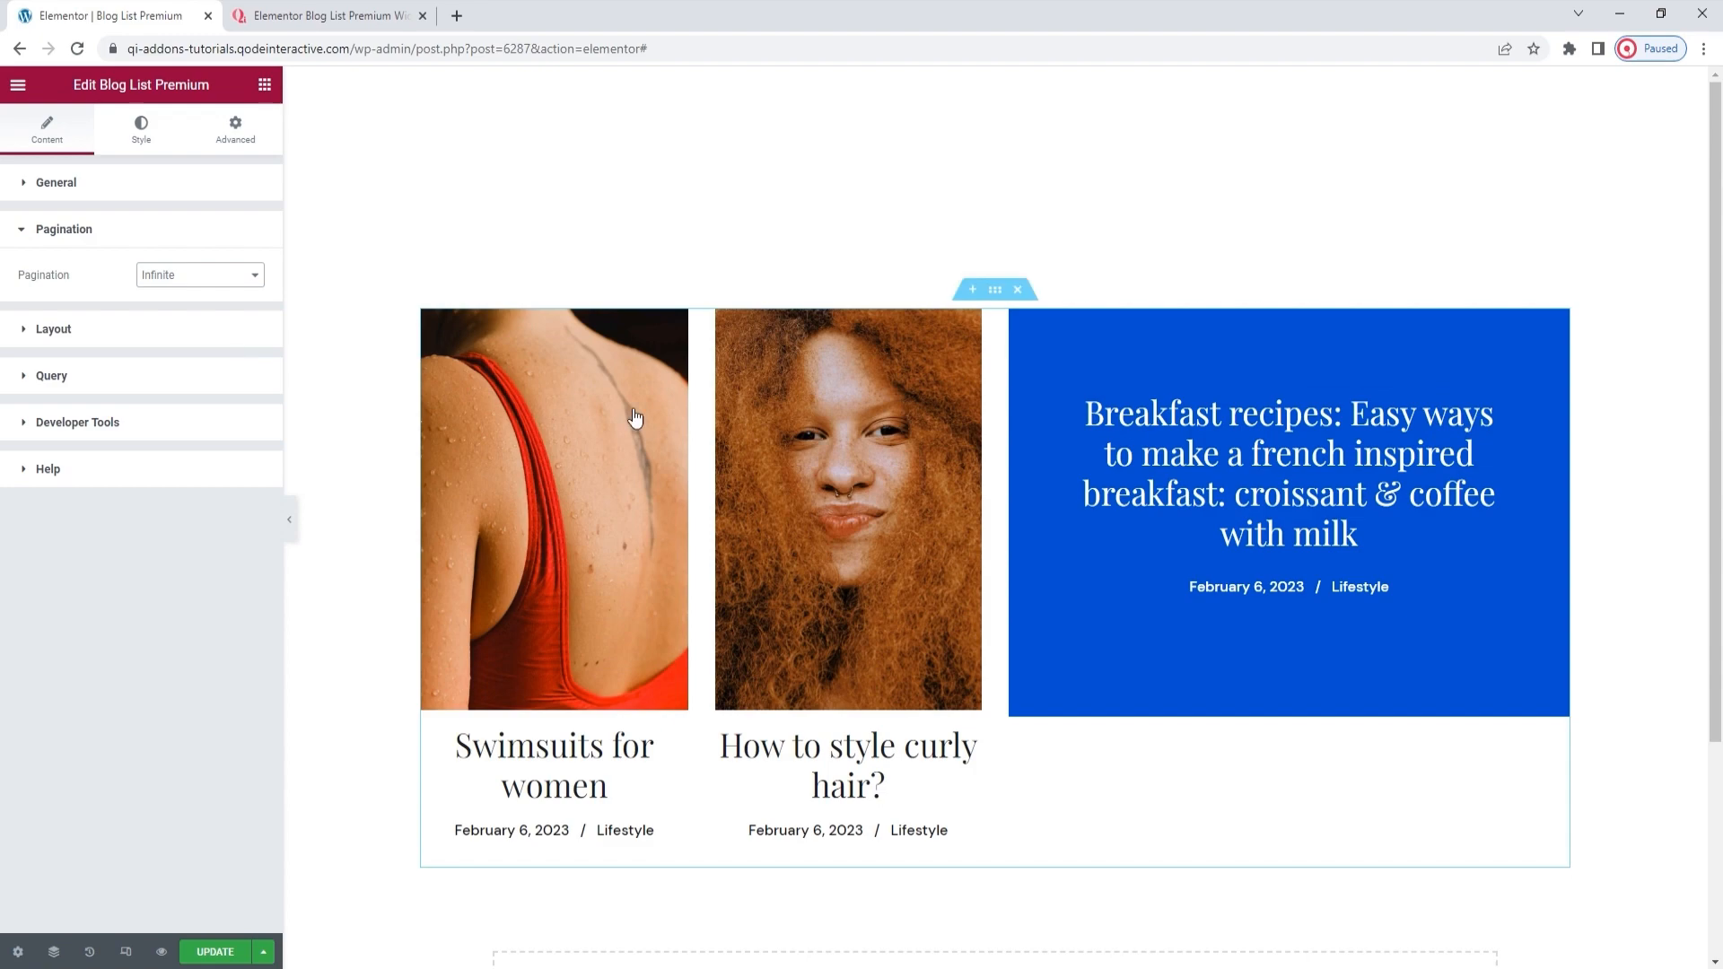
pyautogui.scroll(-4, 863, 459)
pyautogui.scroll(-2, 863, 464)
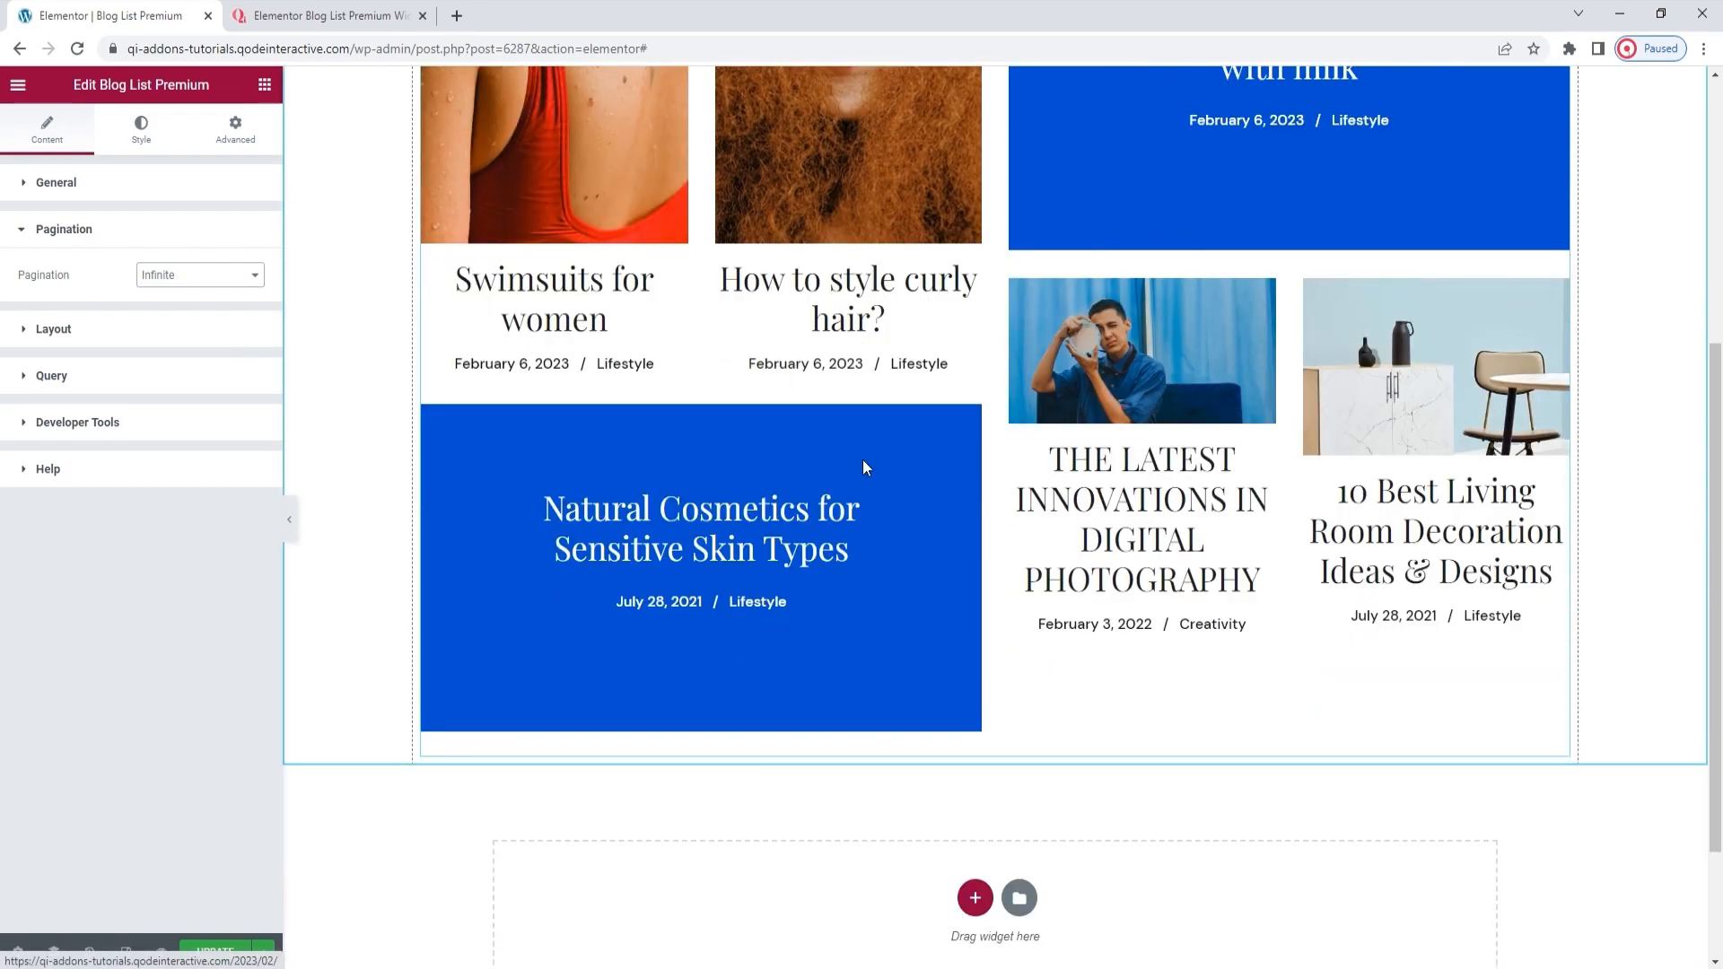
pyautogui.scroll(6, 863, 461)
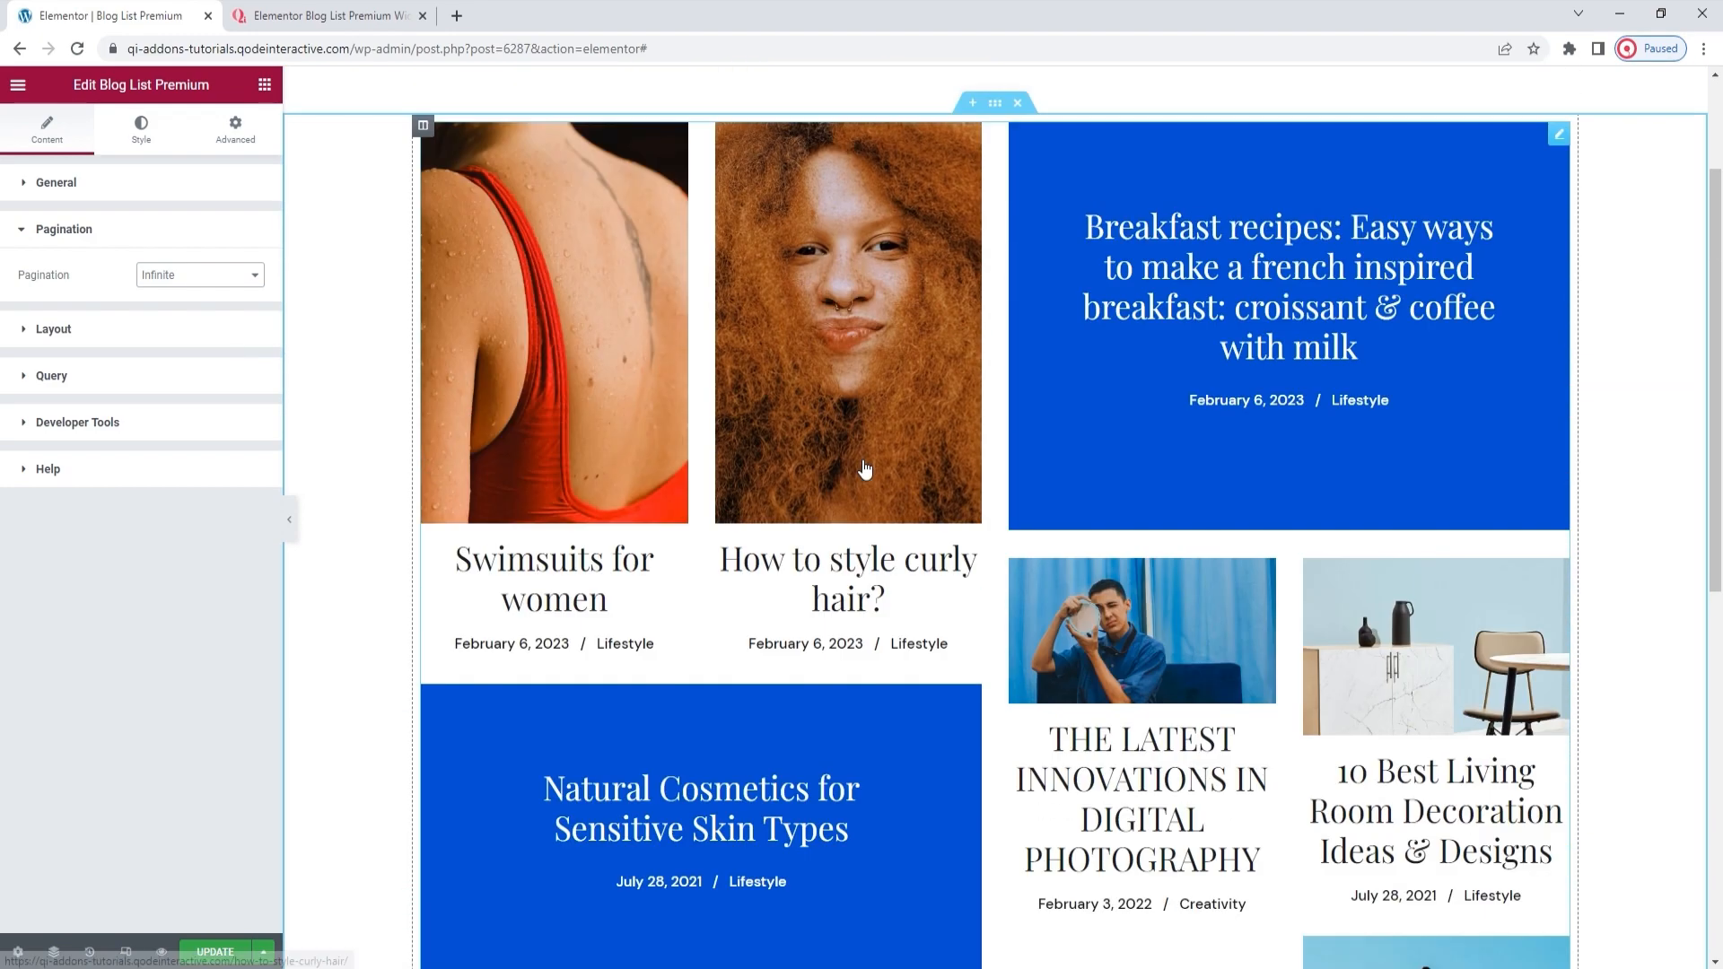
# Step: Set Enable Pagination to No in the General settings and update the page
pyautogui.click(186, 275)
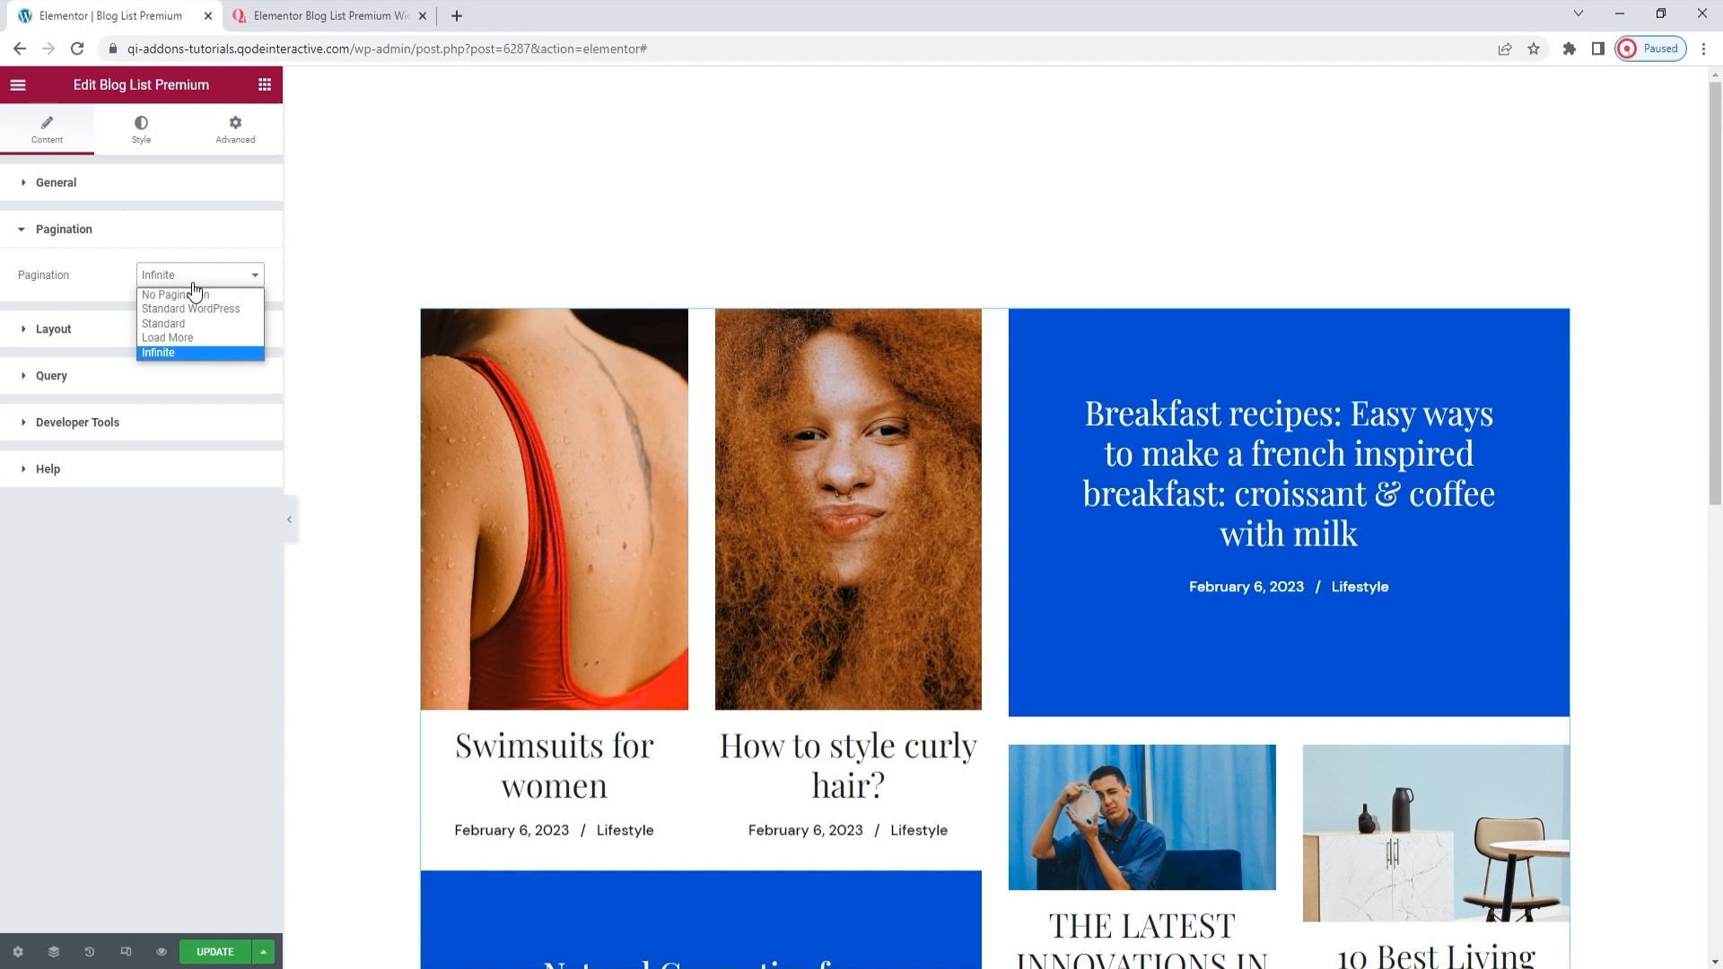
pyautogui.click(193, 288)
pyautogui.click(122, 184)
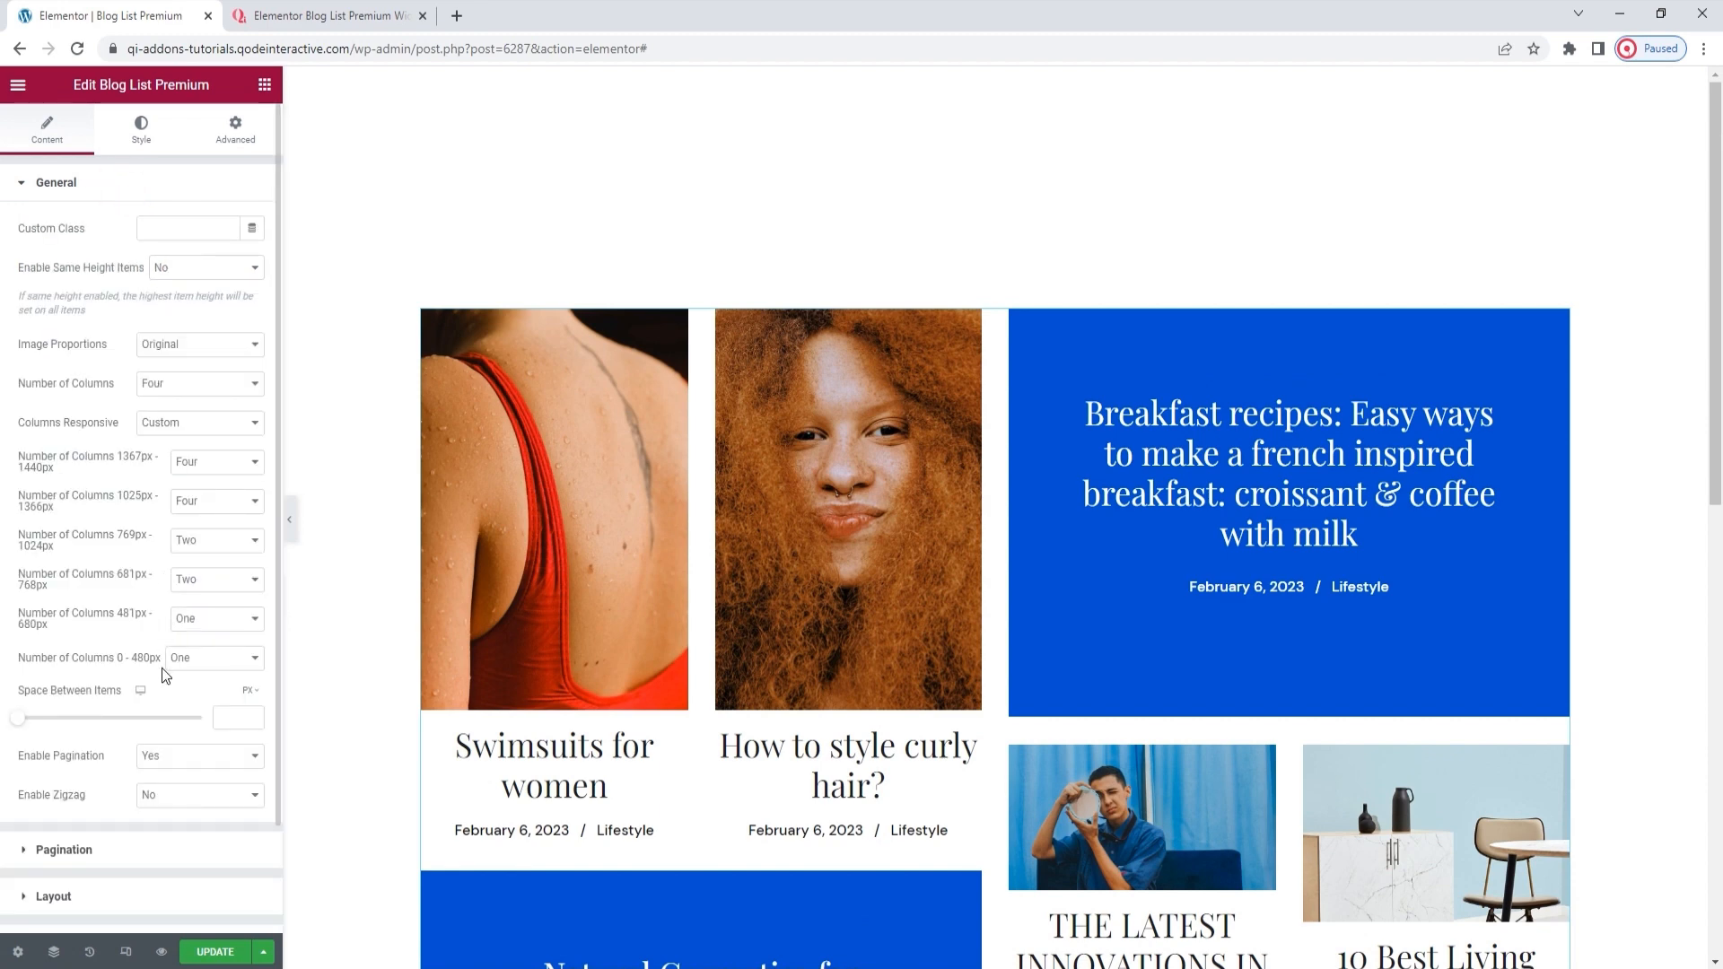
pyautogui.click(191, 756)
pyautogui.click(190, 777)
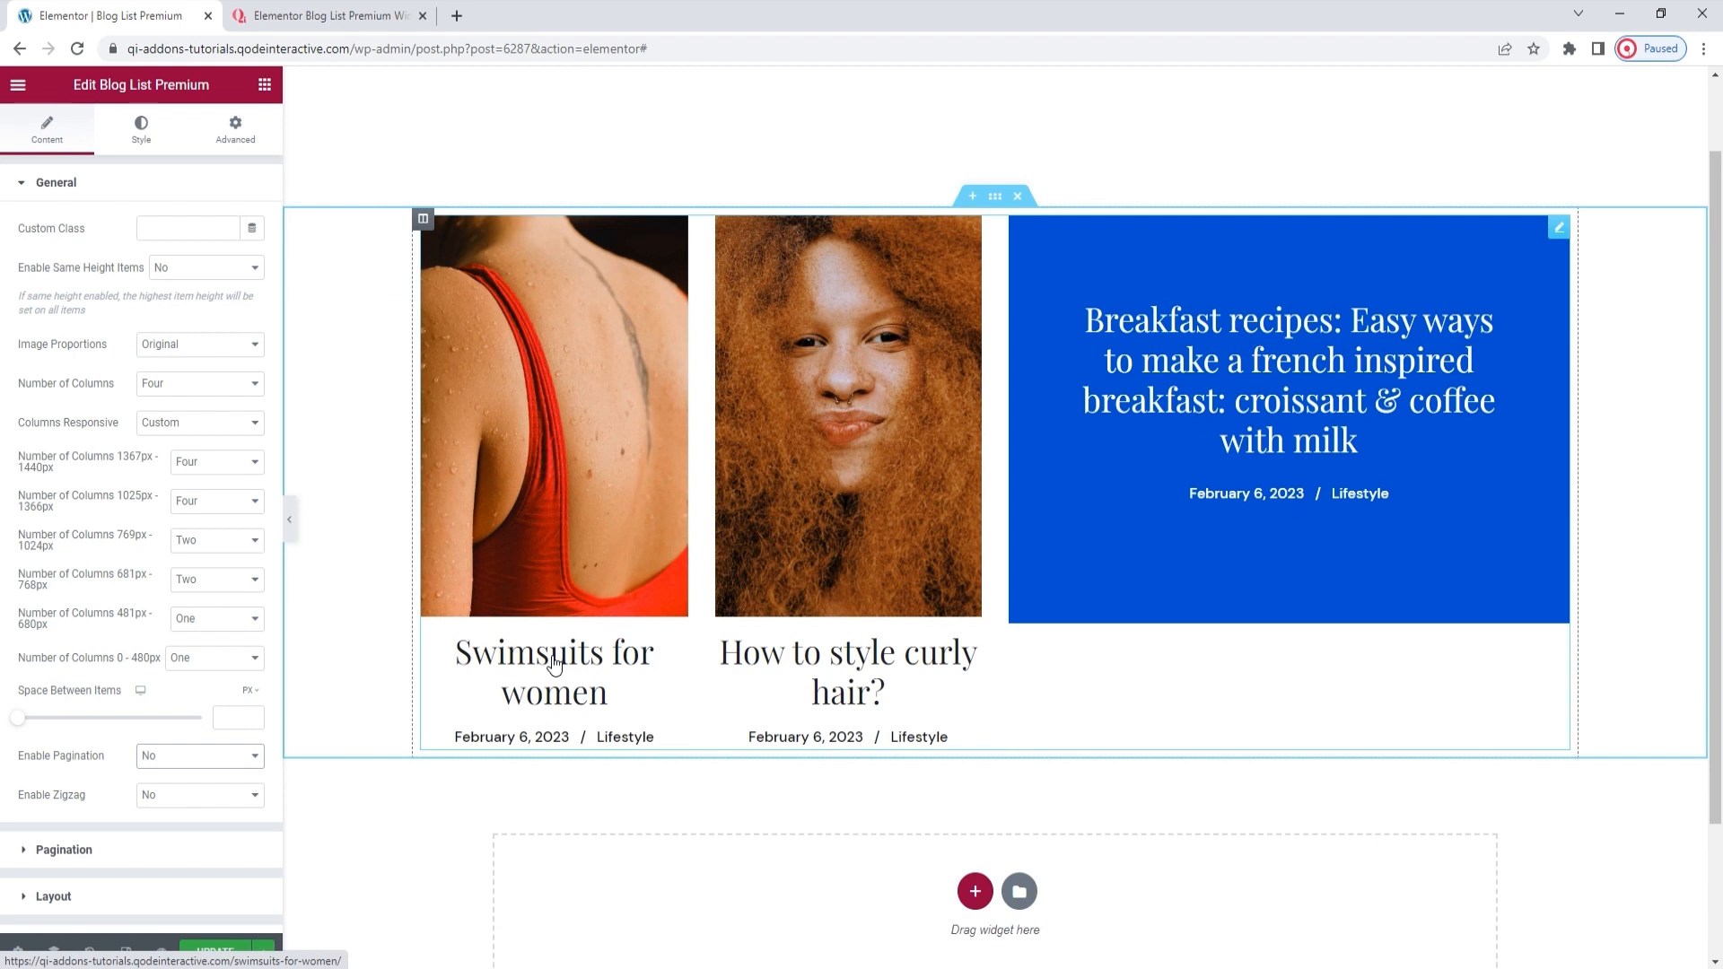
pyautogui.click(217, 953)
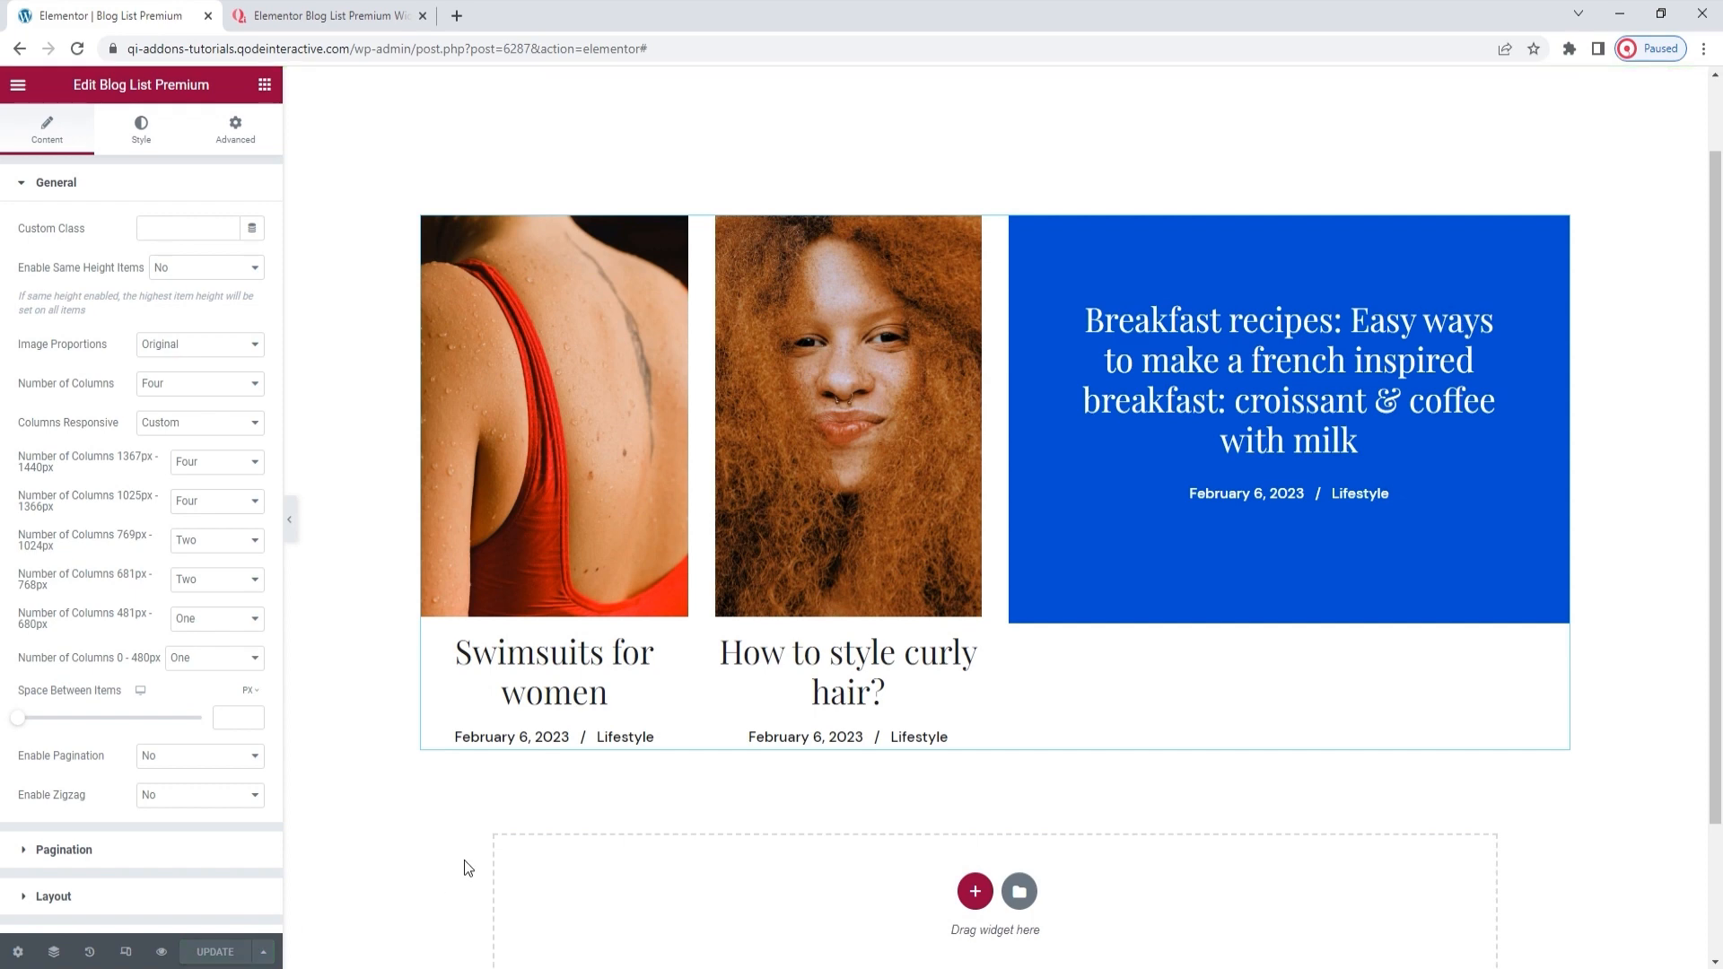
# Step: Switch to the Premium Blog List demo page and look through its blog list examples from start to end
pyautogui.click(310, 27)
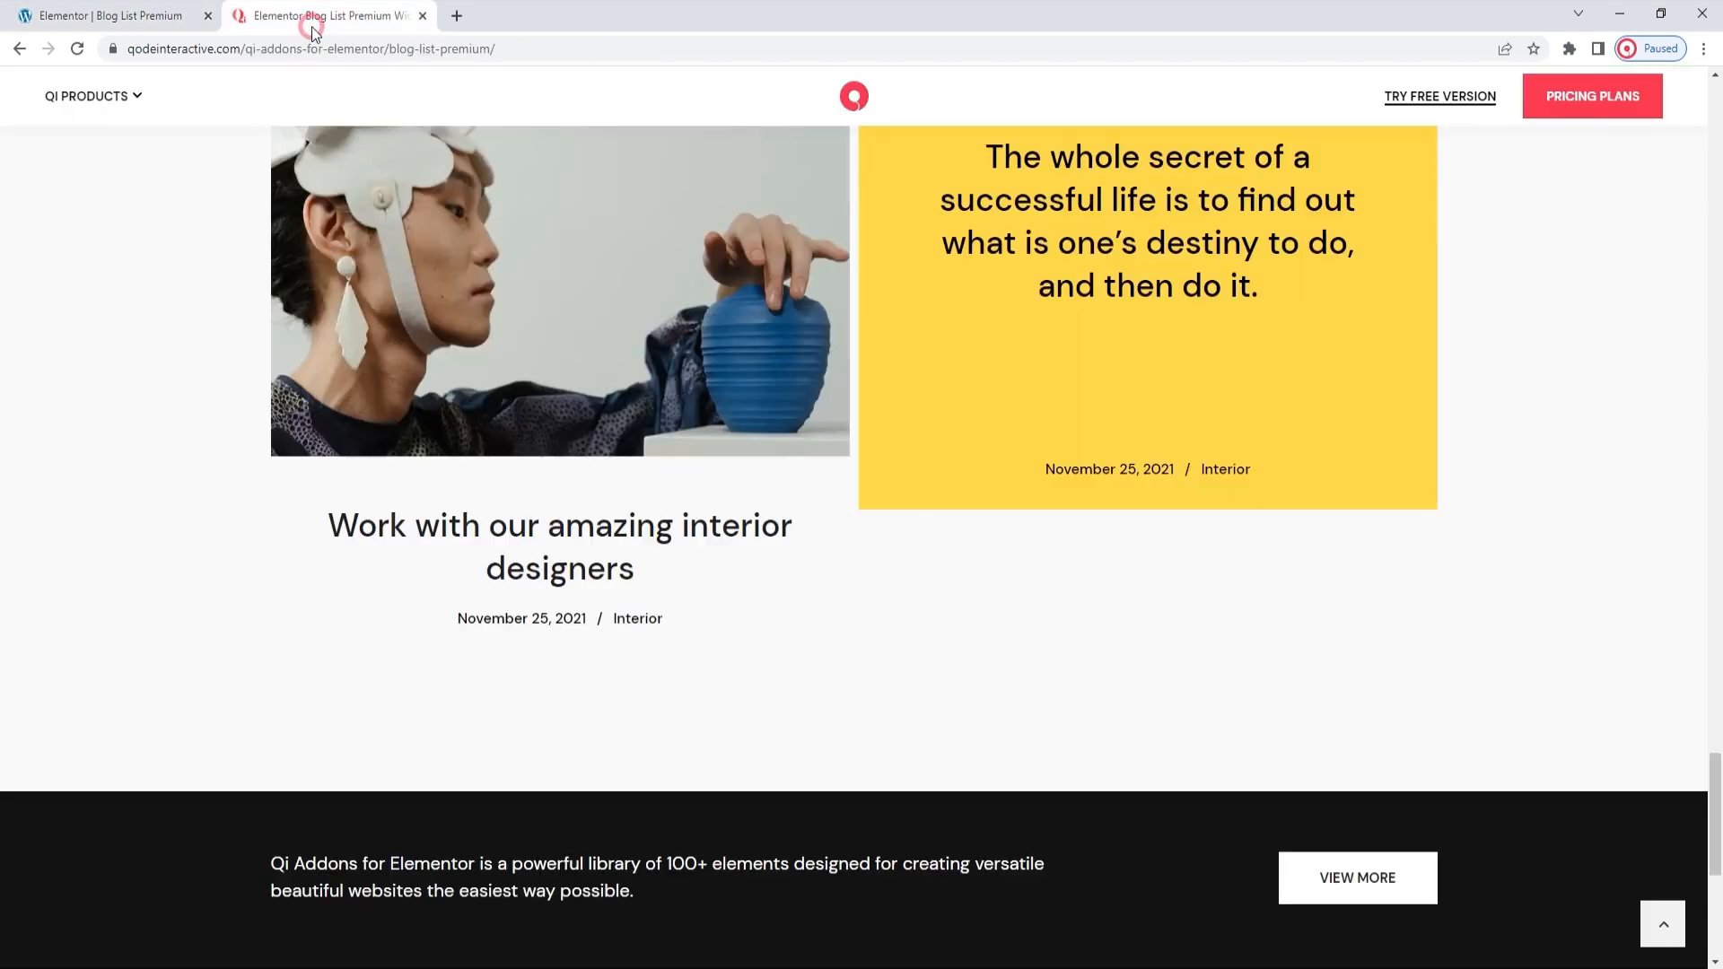
pyautogui.click(1665, 924)
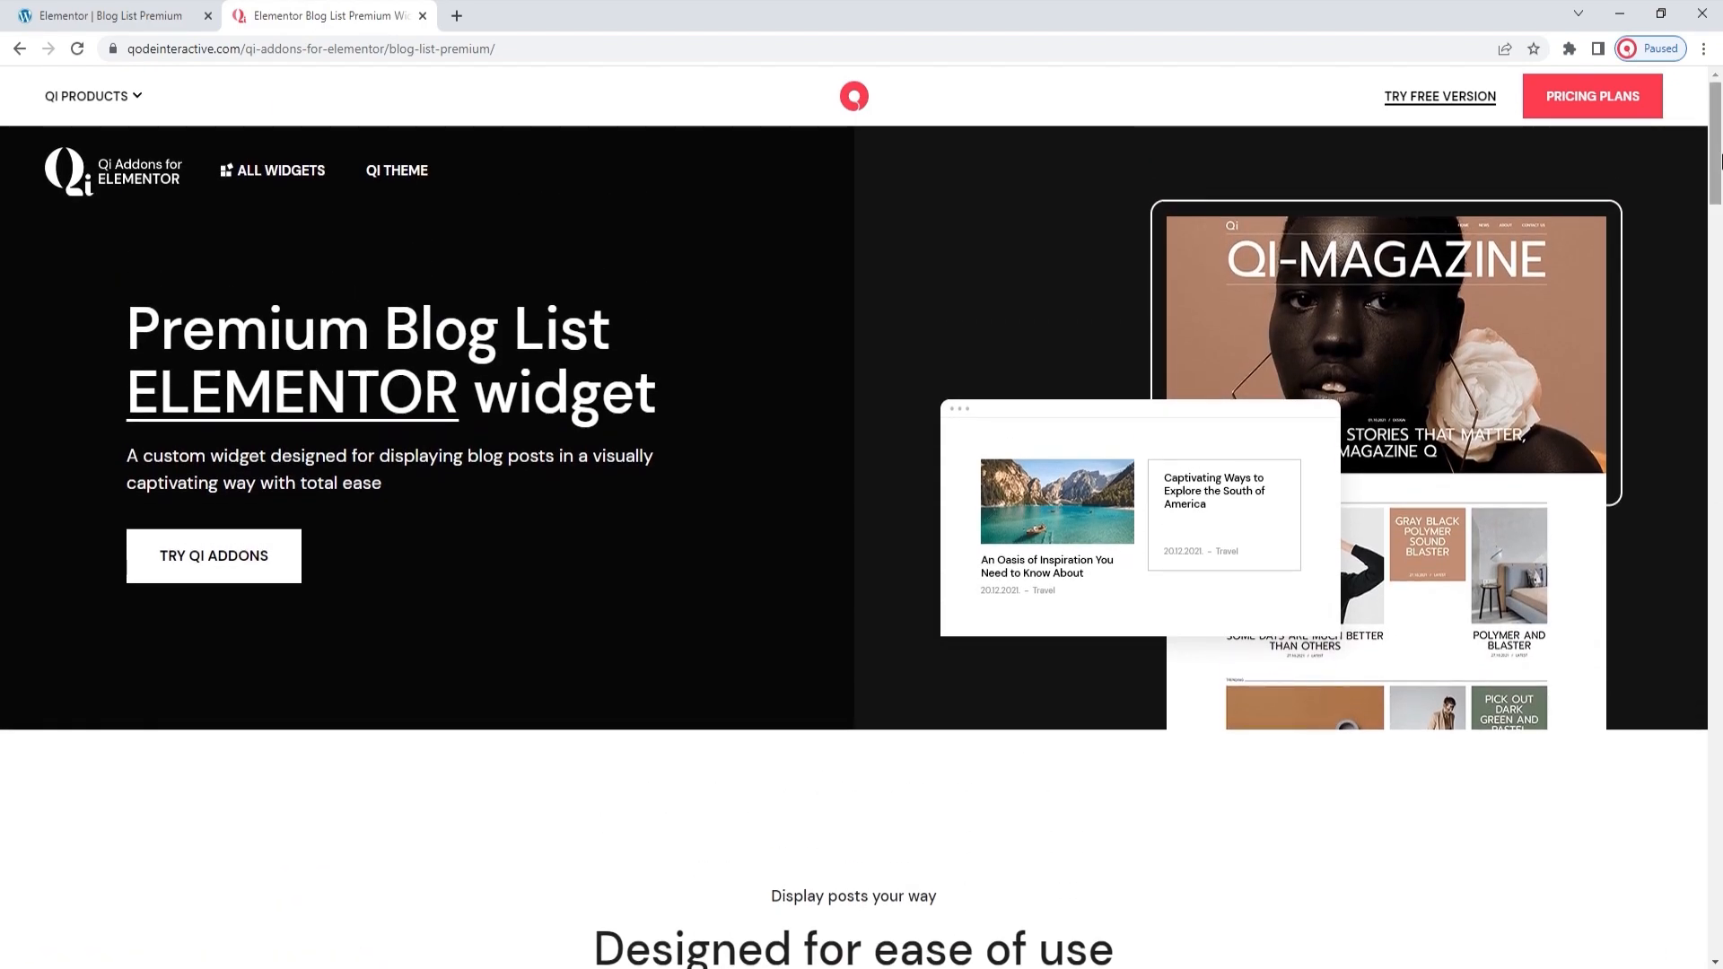
pyautogui.moveTo(1720, 157); pyautogui.dragTo(1720, 801)
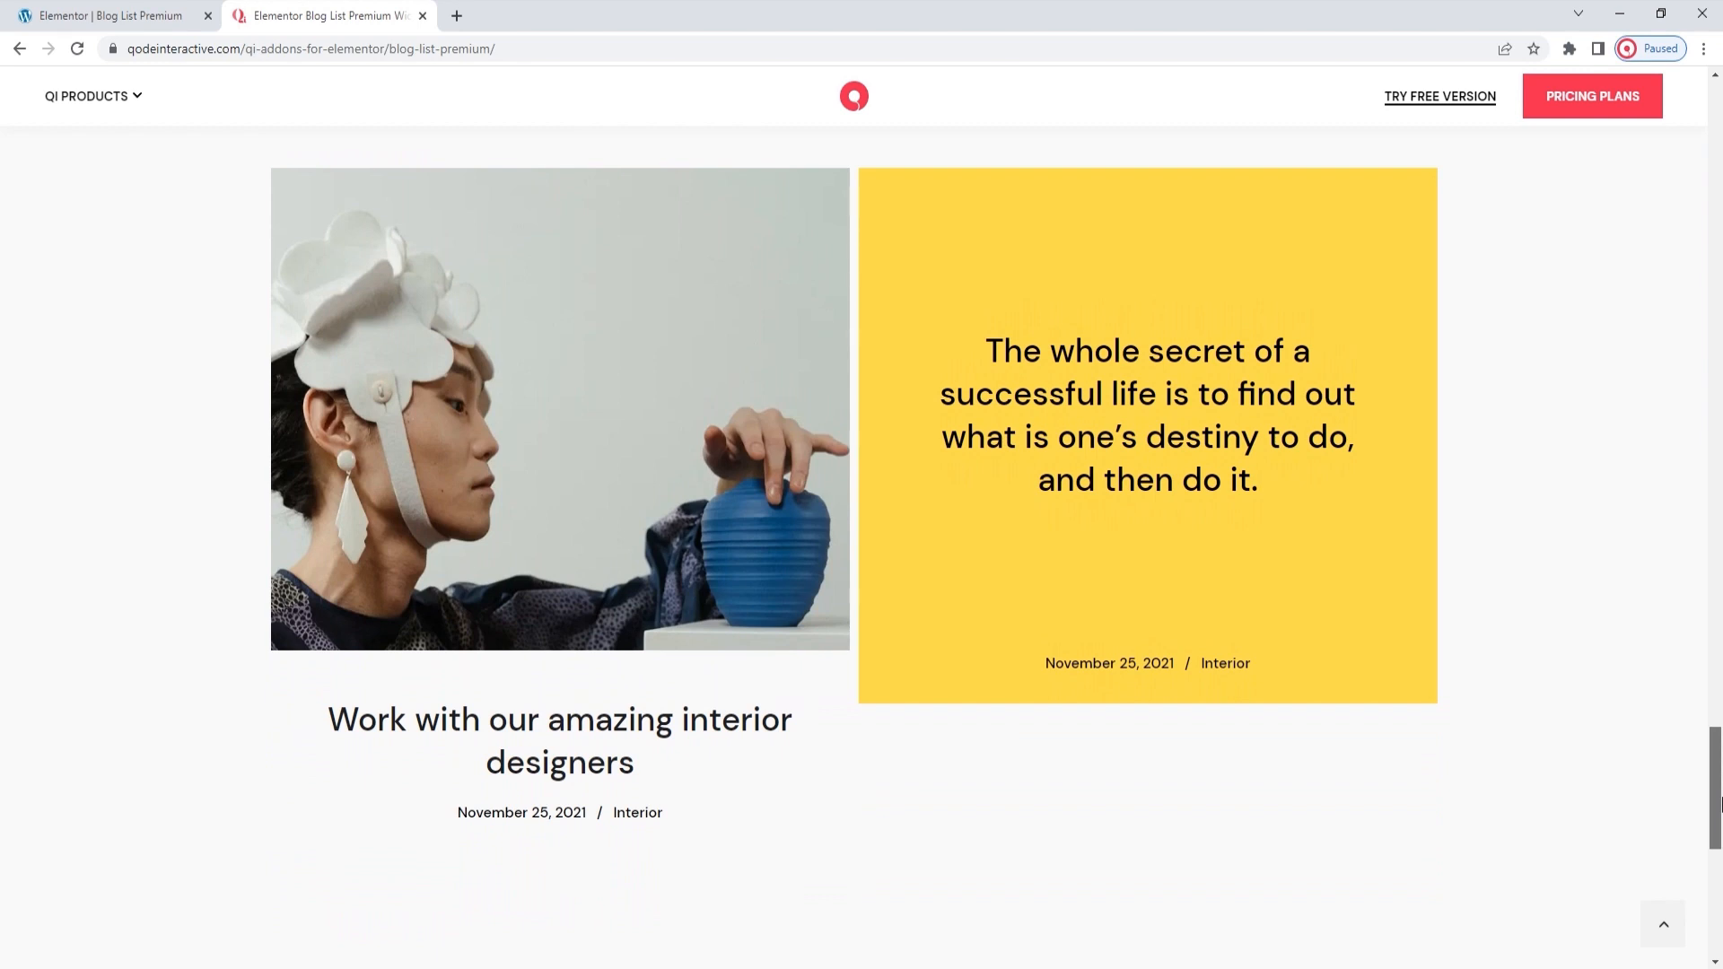
pyautogui.moveTo(1719, 802); pyautogui.dragTo(1719, 823)
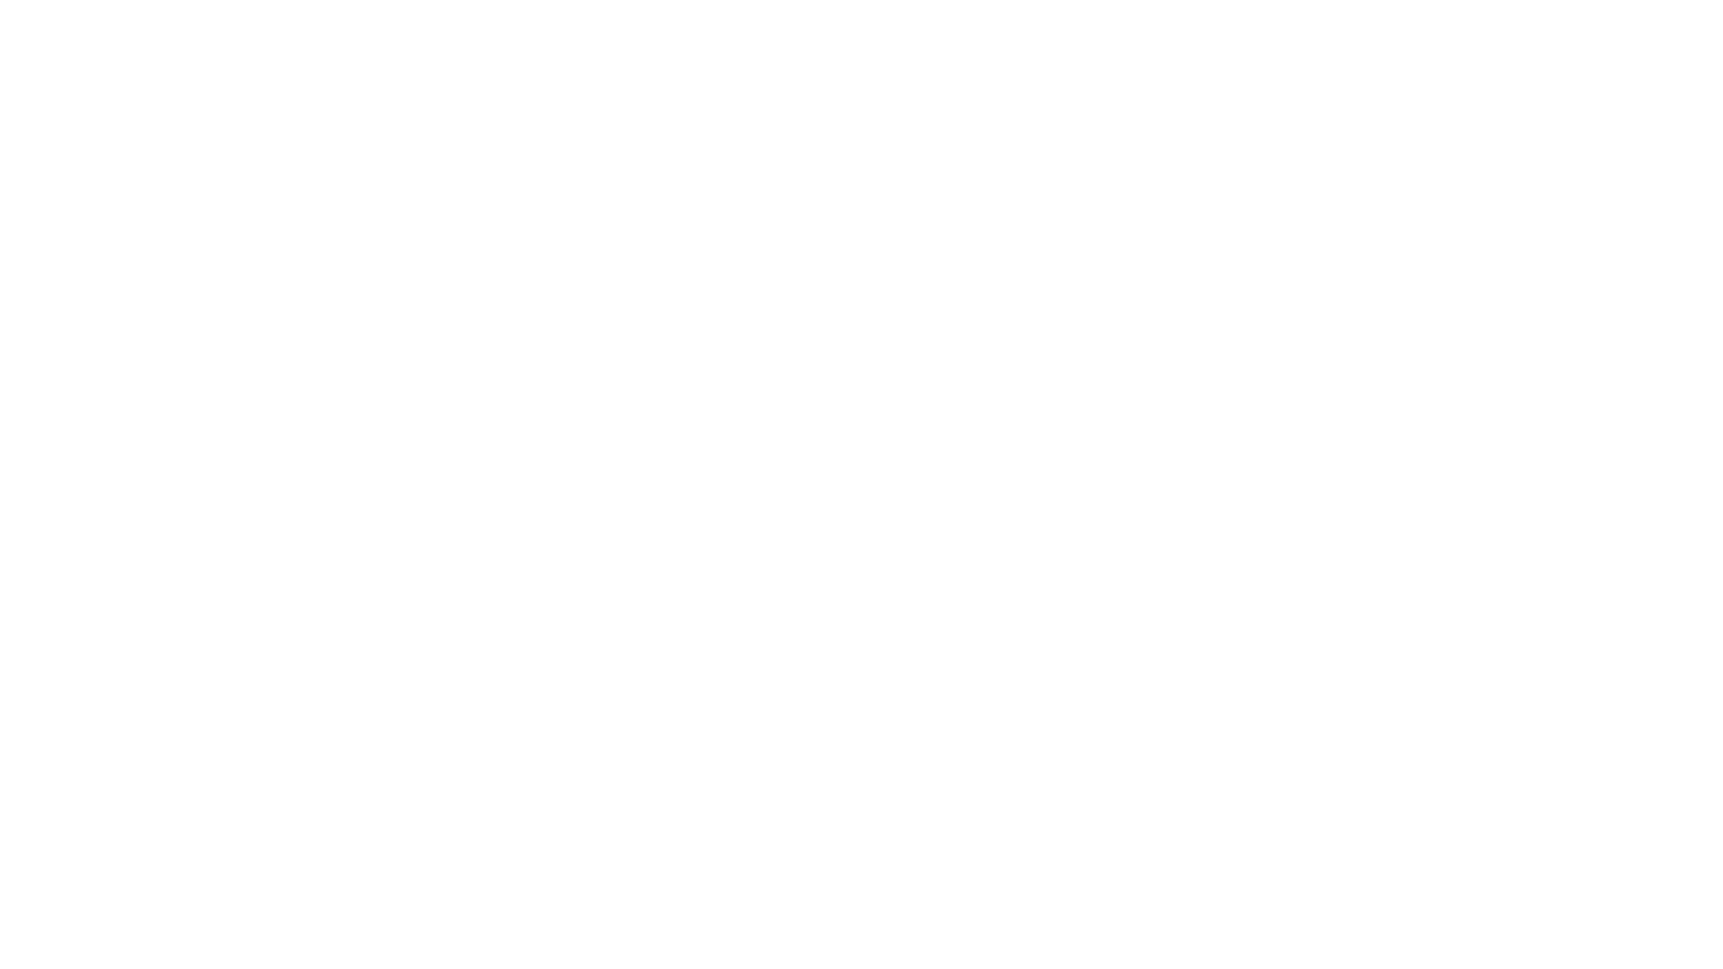